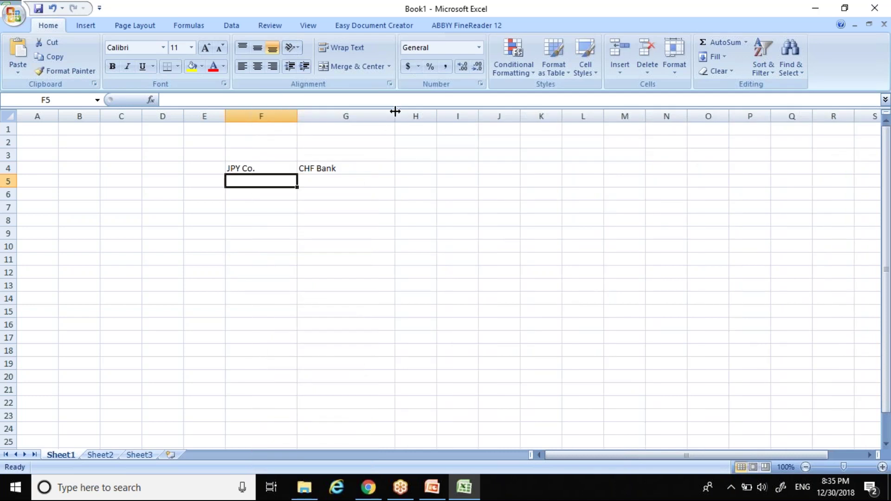
# Narrow column G slightly and enter a 3.5% rate in H4 beside CHF Bank
pyautogui.moveTo(395, 116); pyautogui.dragTo(375, 117)
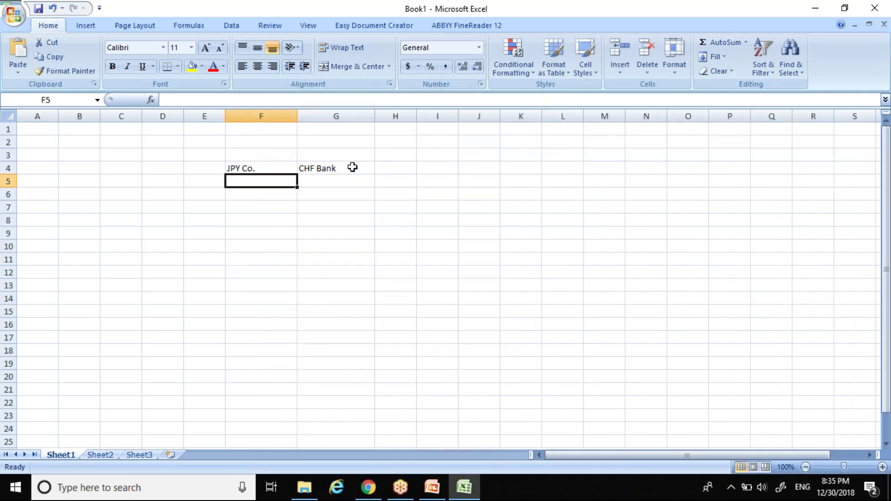
pyautogui.click(395, 166)
pyautogui.write('3.5%')
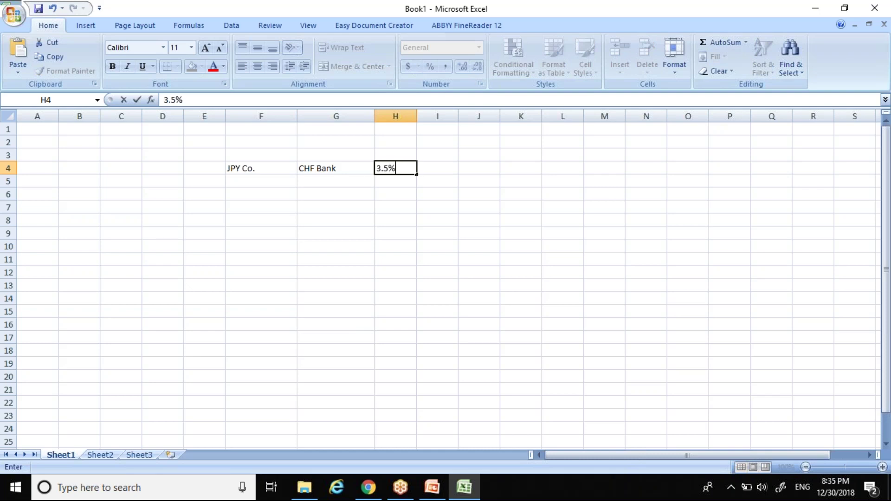
pyautogui.press('Return')
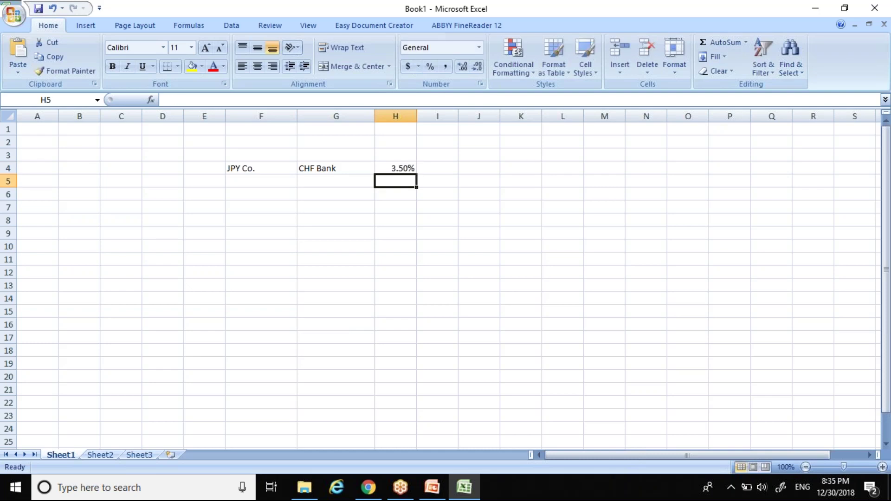
# Fill row 5 from column F with CHF Co., JPY Bank and a rate of 2.5%
pyautogui.press('Left')
pyautogui.press('Left')
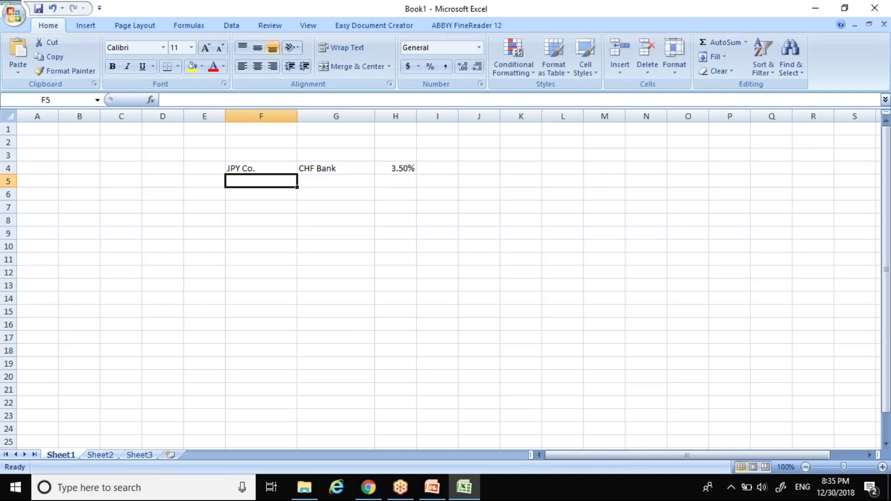
pyautogui.write('CHF')
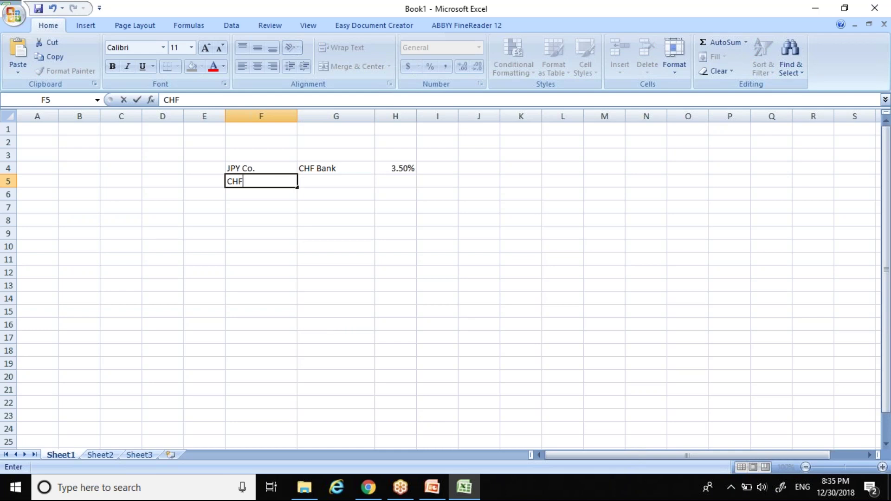
pyautogui.write(' Co.')
pyautogui.press('Tab')
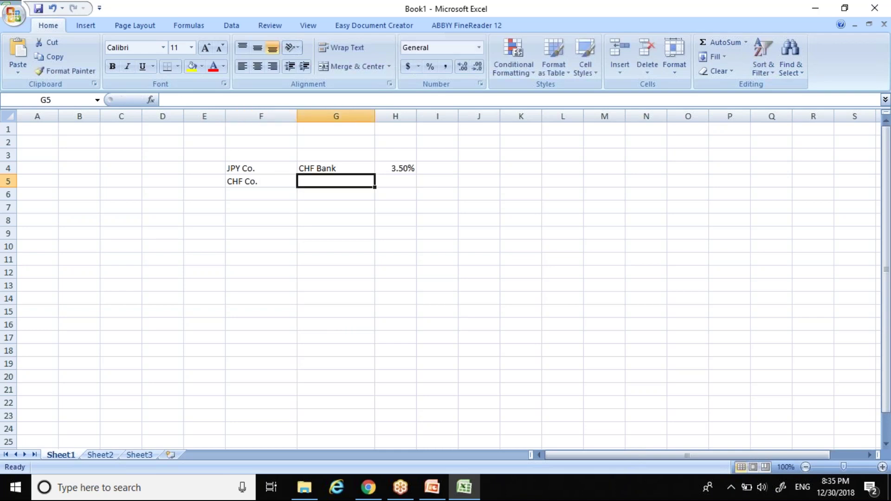
pyautogui.write('JPY Bank')
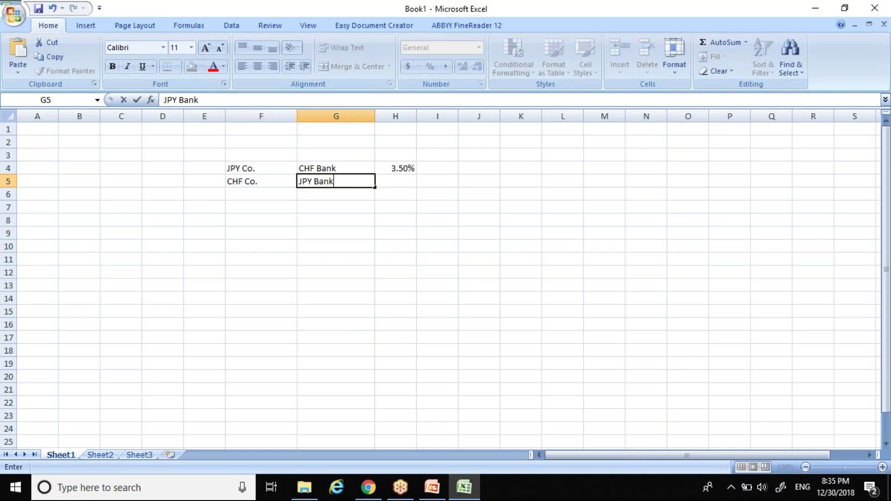
pyautogui.press('Tab')
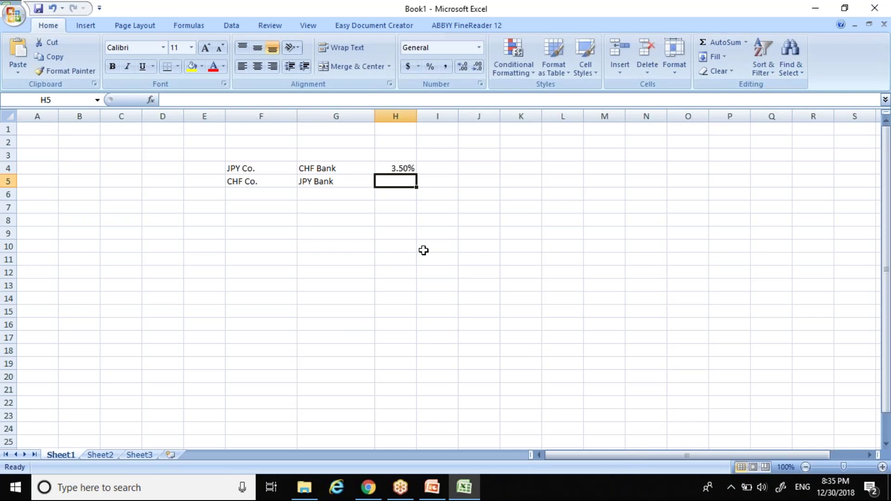
pyautogui.write('2.5%')
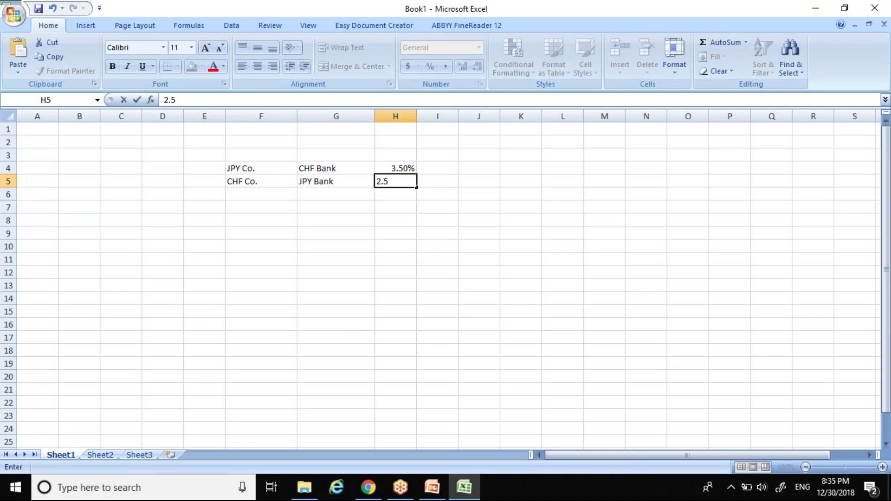
pyautogui.press('Return')
# Fill row 8 from column F with JPY Co., JPY Bank and a rate of 2%
pyautogui.press('Down')
pyautogui.press('Down')
pyautogui.write('JPY Co.')
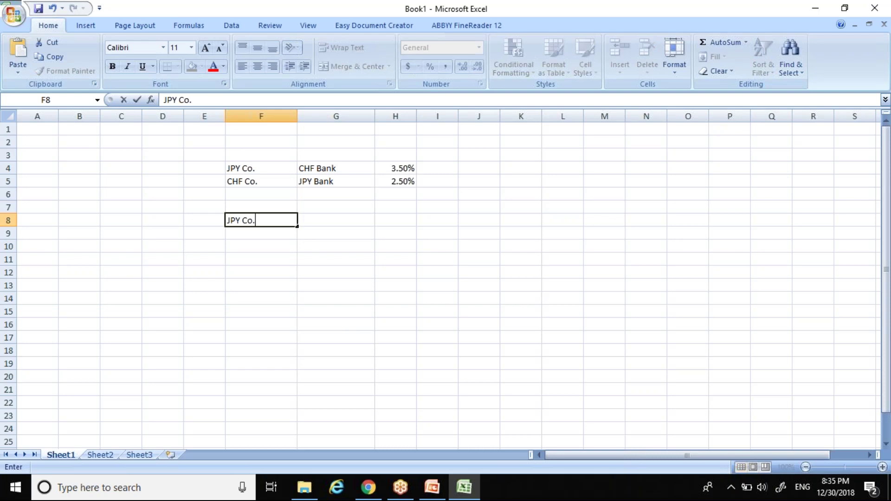
pyautogui.press('Tab')
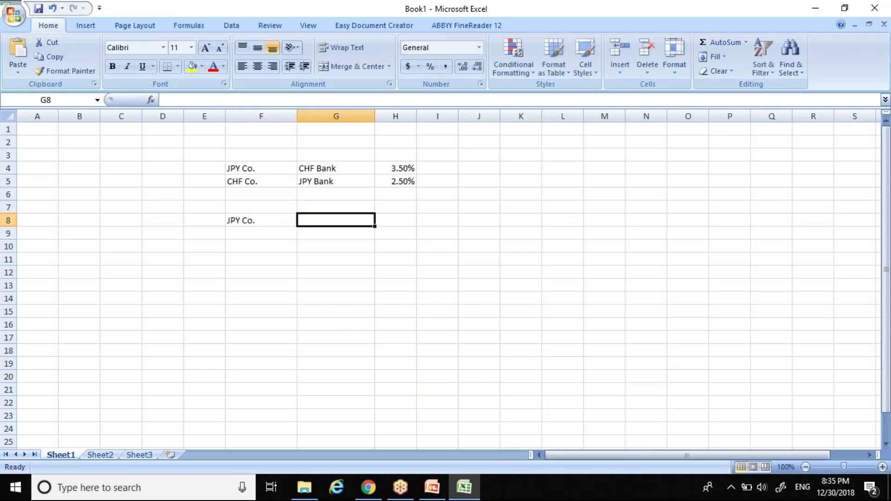
pyautogui.write('JO')
pyautogui.press('BackSpace')
pyautogui.write('P')
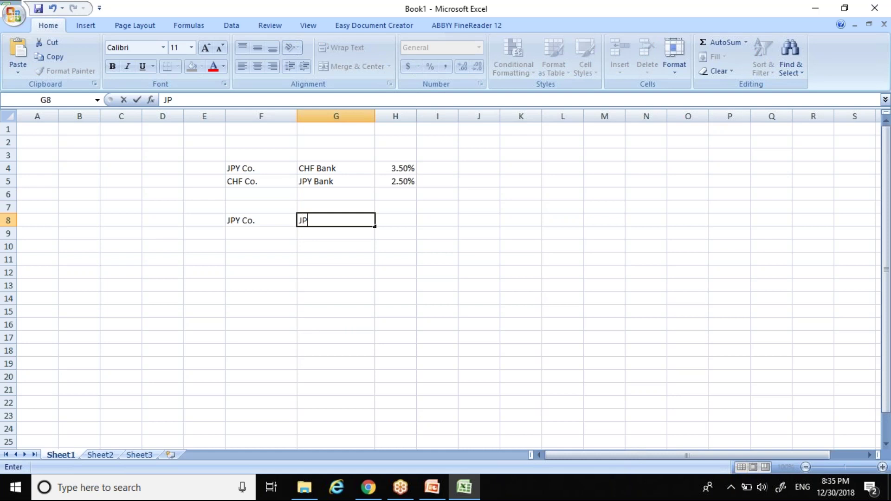
pyautogui.write('Y Bank')
pyautogui.press('BackSpace')
pyautogui.write('an')
pyautogui.press('BackSpace')
pyautogui.press('BackSpace')
pyautogui.write('nk')
pyautogui.press('Tab')
pyautogui.write('2%')
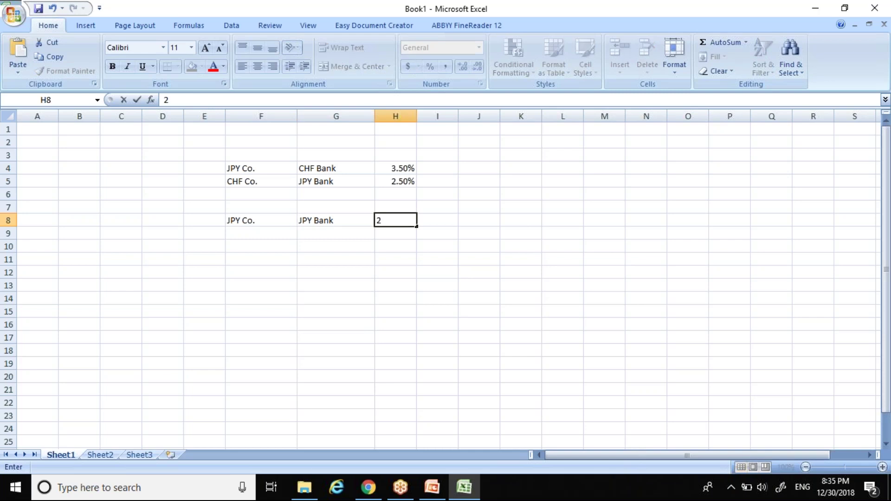
pyautogui.press('Return')
# Examine the company, bank and rate entries of the JPY Co. loan in row 8
pyautogui.press('Up')
pyautogui.press('Right')
pyautogui.press('Right')
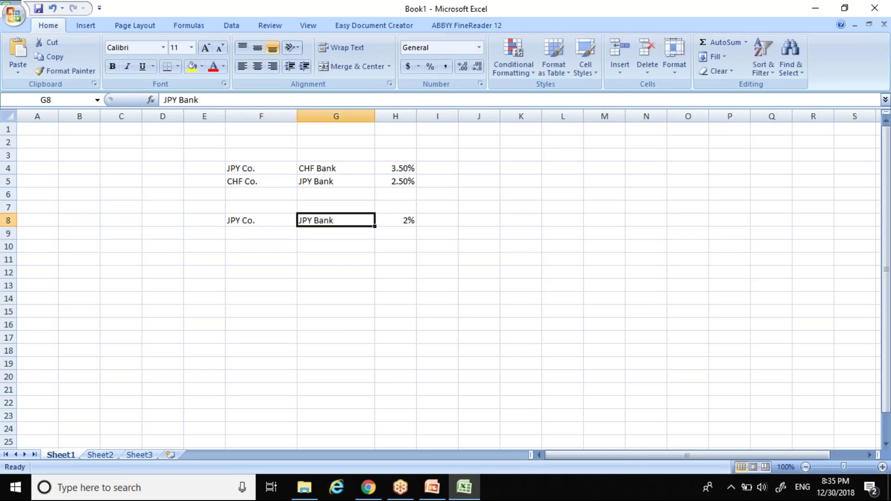
pyautogui.press('Left')
pyautogui.press('Right')
pyautogui.press('Left')
pyautogui.press('Left')
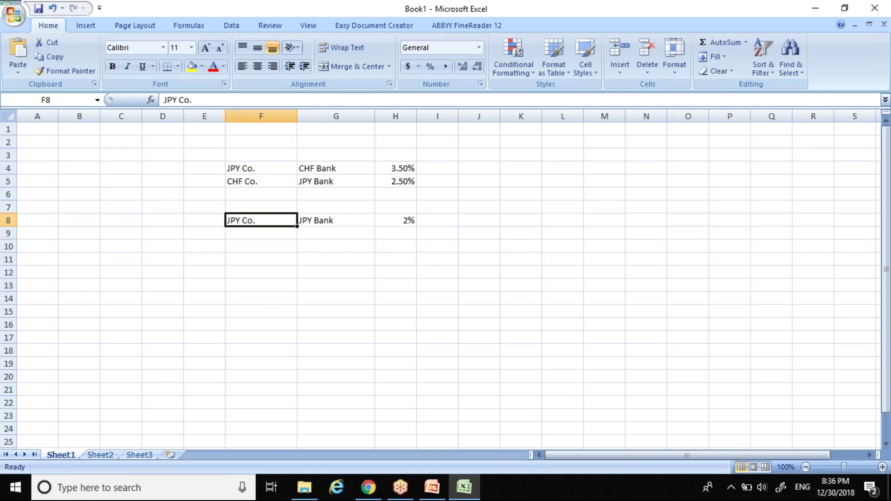
pyautogui.press('Right')
pyautogui.press('Right')
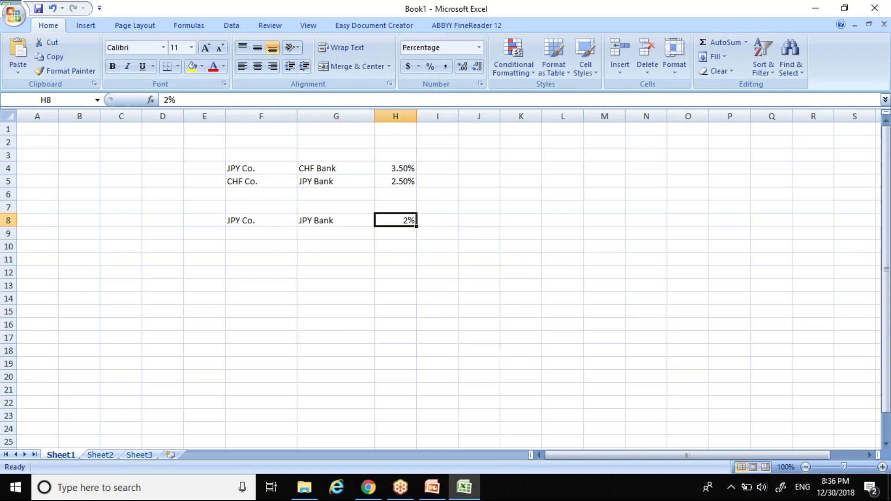
pyautogui.press('Left')
pyautogui.press('Left')
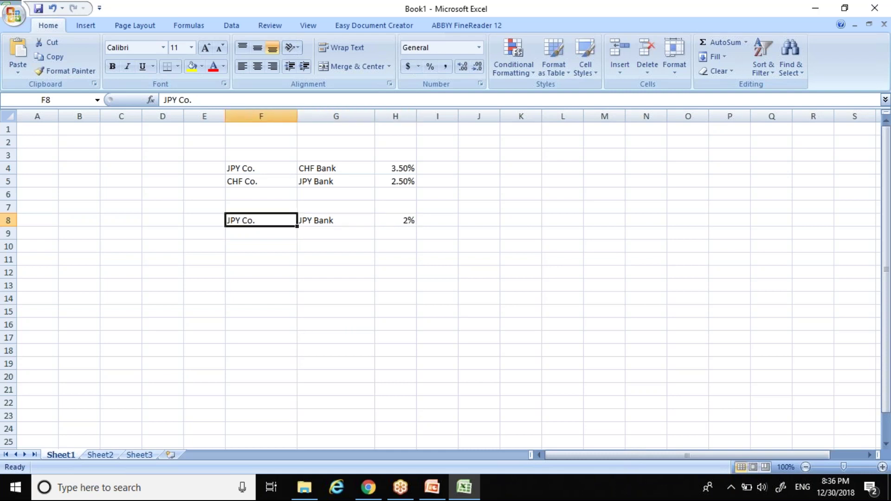
pyautogui.press('Right')
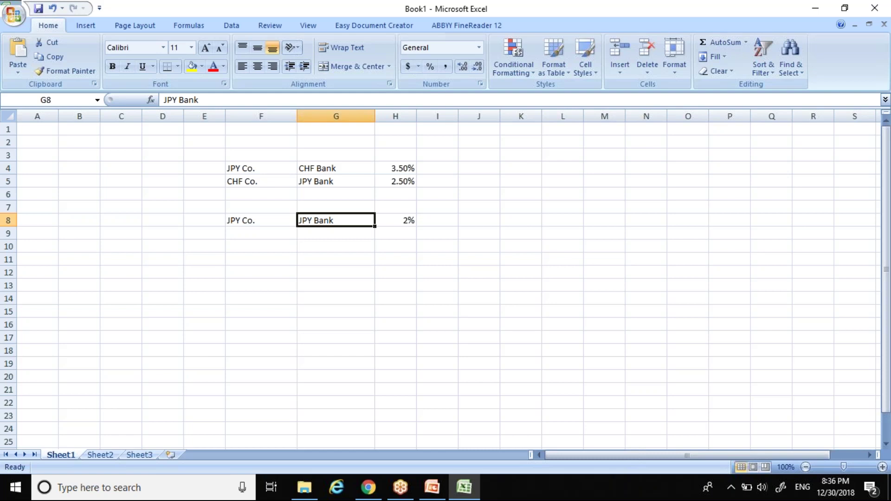
pyautogui.press('Right')
pyautogui.press('Right')
pyautogui.press('Left')
pyautogui.press('Left')
# Compare the CHF Co. loan entries in row 5 with the JPY Co. entries in row 8
pyautogui.press('Up')
pyautogui.press('Up')
pyautogui.press('Up')
pyautogui.press('Left')
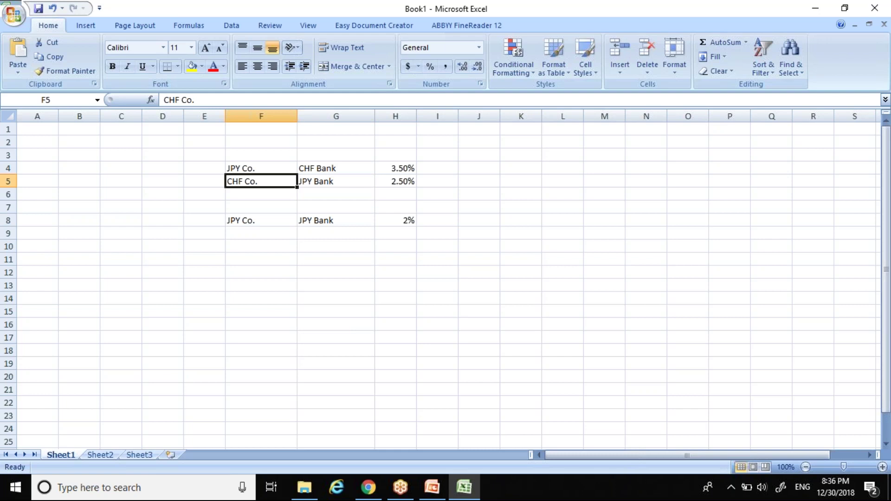
pyautogui.press('Right')
pyautogui.press('Right')
pyautogui.press('Left')
pyautogui.press('Left')
pyautogui.press('Down')
pyautogui.press('Down')
pyautogui.press('Down')
pyautogui.press('Right')
pyautogui.press('Right')
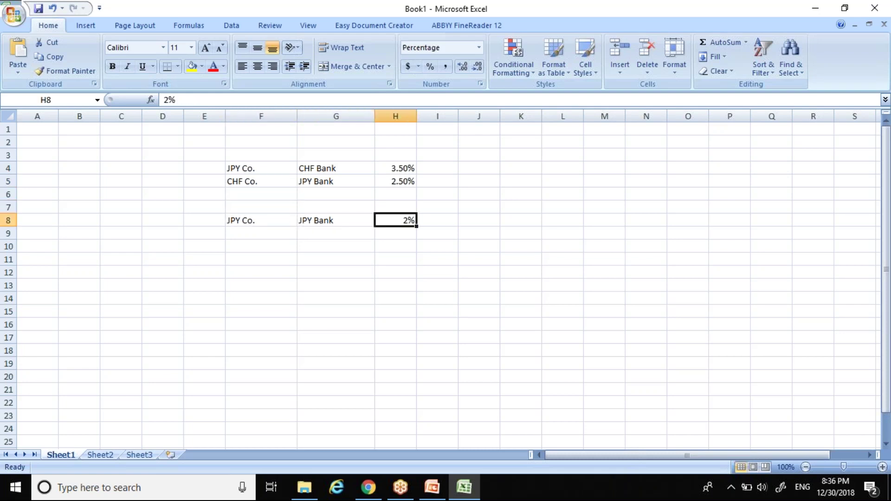
pyautogui.press('Left')
pyautogui.press('Left')
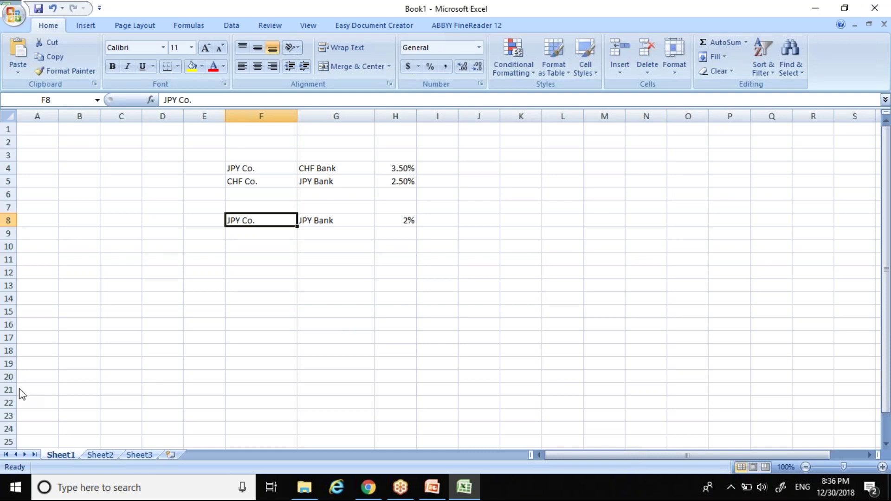
pyautogui.hotkey('alt', 'Tab')
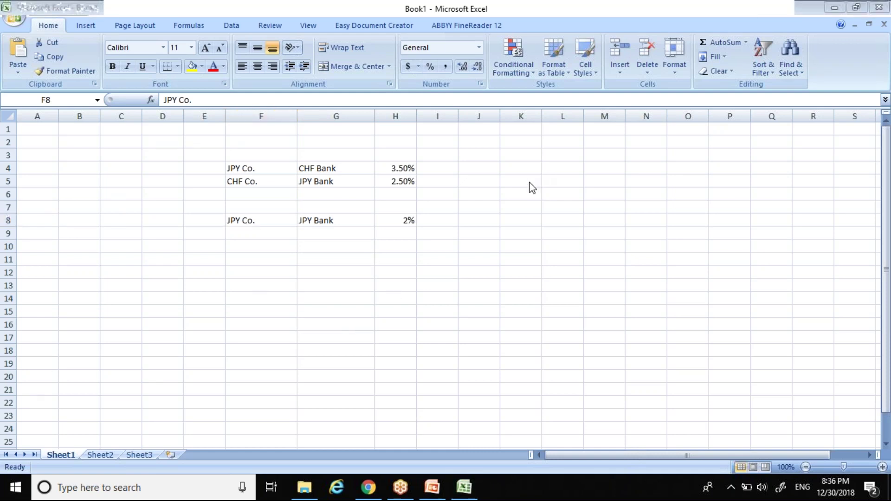
pyautogui.hotkey('alt', 'Tab')
# Fill row 9 from column F with CHF Co., CHF Bank and a rate of 3%
pyautogui.press('Down')
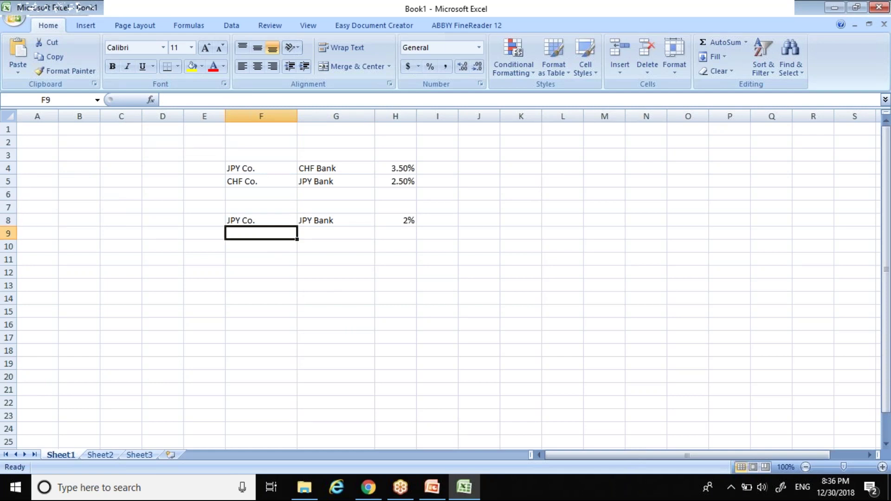
pyautogui.write('CH')
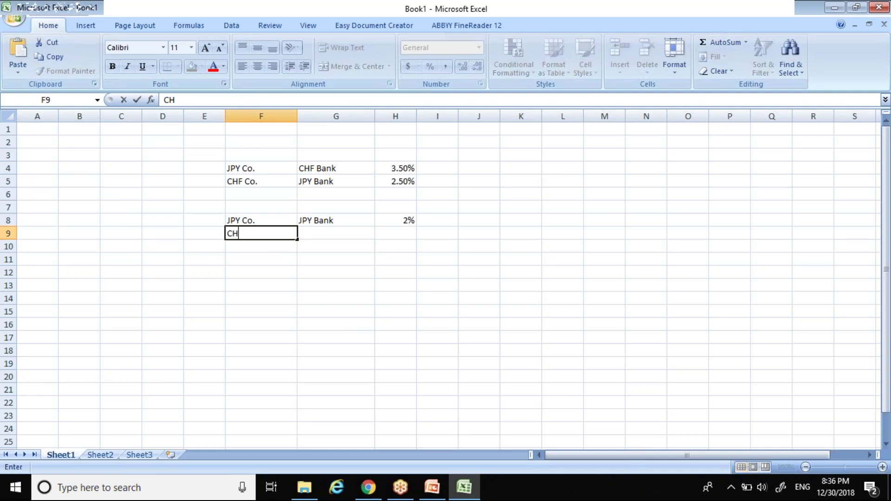
pyautogui.write('F Co.')
pyautogui.press('Tab')
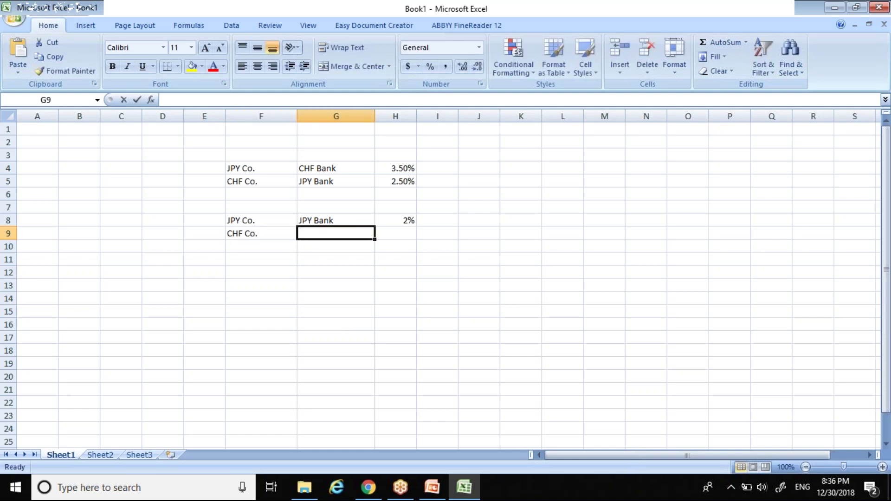
pyautogui.write('CF')
pyautogui.press('BackSpace')
pyautogui.write('HF Bank')
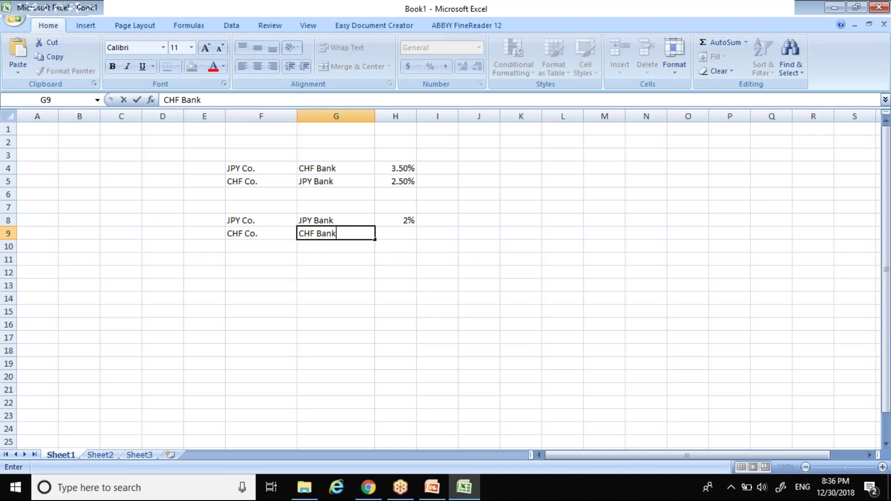
pyautogui.press('Tab')
pyautogui.write('3%')
pyautogui.press('Return')
# Label the rates in rows 8 and 9 with Pay in cells I9 and I8
pyautogui.press('Up')
pyautogui.press('Right')
pyautogui.press('Right')
pyautogui.press('Right')
pyautogui.write('Pyo')
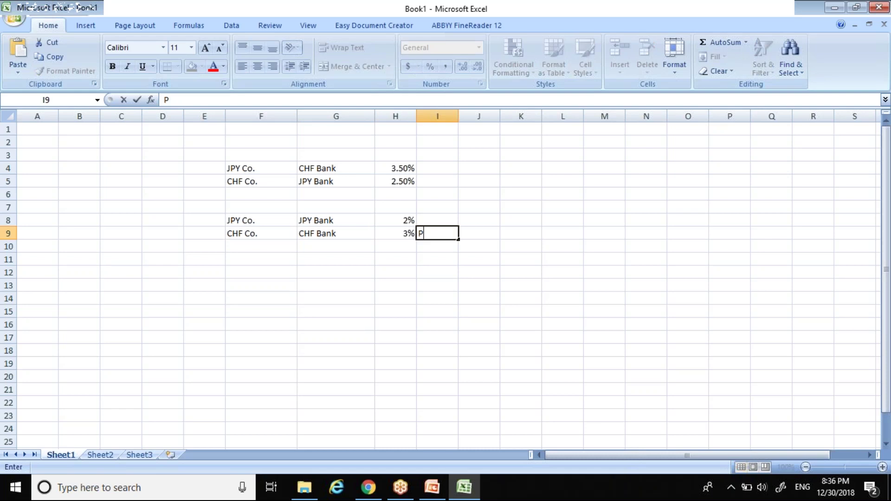
pyautogui.press('BackSpace')
pyautogui.press('BackSpace')
pyautogui.write('ay')
pyautogui.press('Up')
pyautogui.write('Pay')
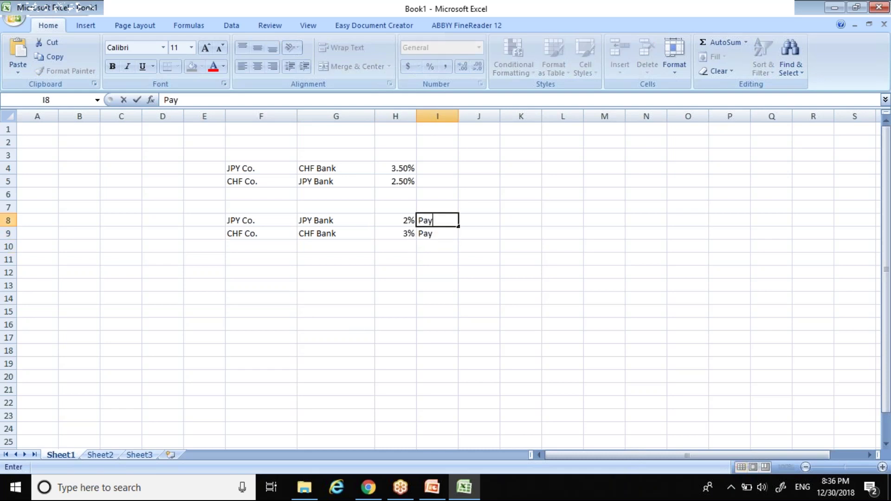
pyautogui.press('Down')
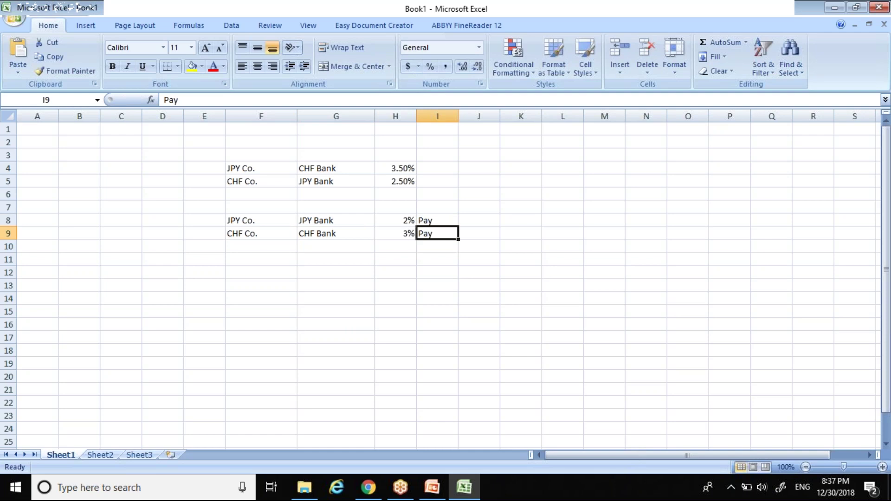
# Examine the company, bank and rate entries in rows 8 and 9
pyautogui.press('Left')
pyautogui.press('Left')
pyautogui.press('Left')
pyautogui.press('Right')
pyautogui.press('Right')
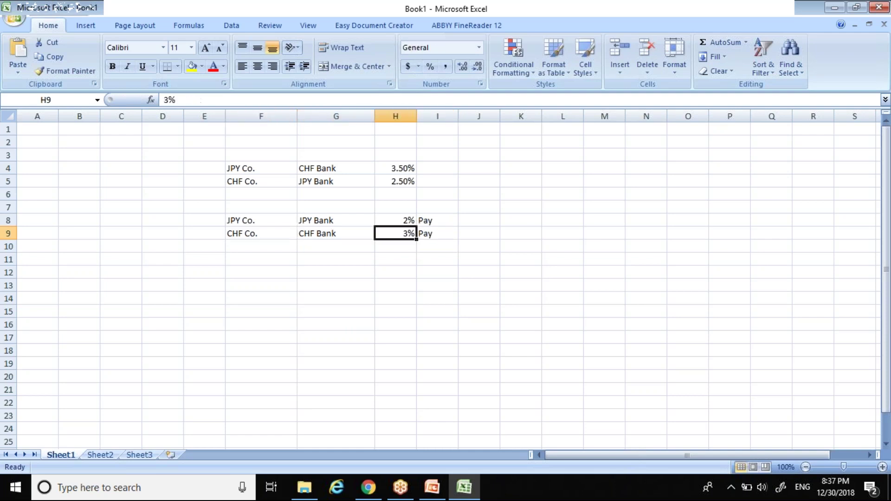
pyautogui.press('Down')
pyautogui.press('Down')
pyautogui.press('Up')
pyautogui.press('Up')
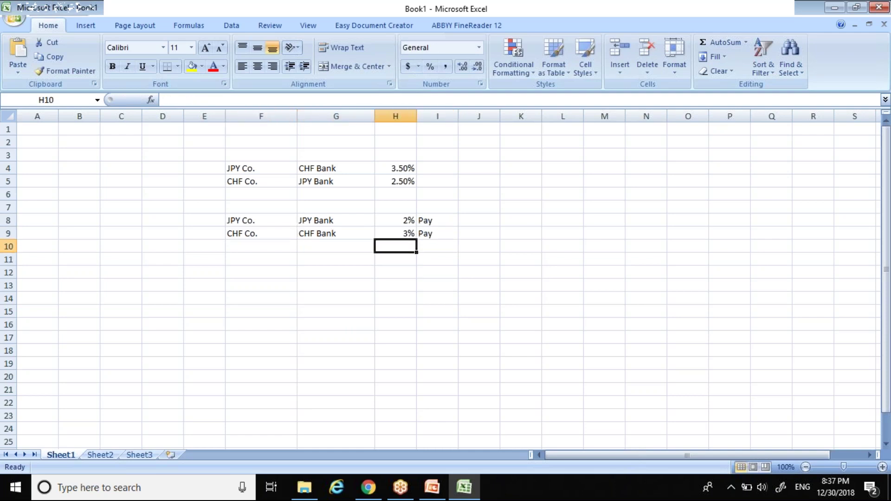
pyautogui.press('Left')
pyautogui.press('Left')
pyautogui.press('Up')
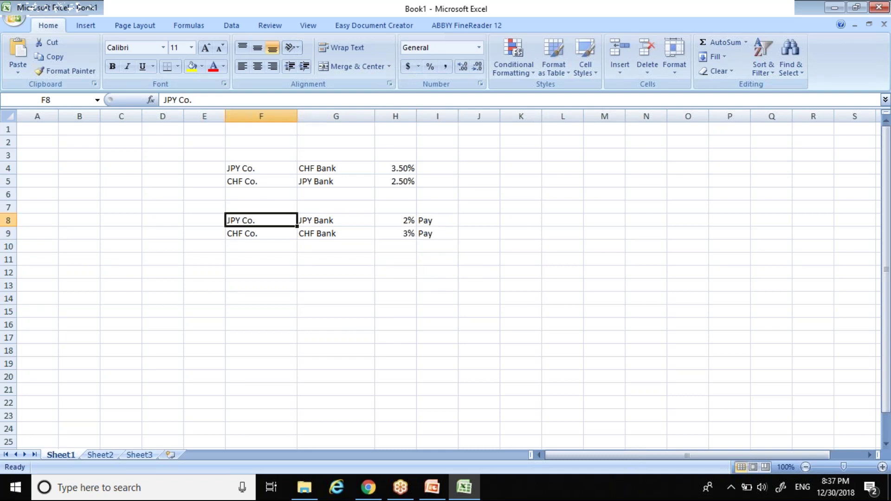
# Enter "JPY Co. give to CHF Co. at 2%" in cell F12
pyautogui.press('Down')
pyautogui.press('Down')
pyautogui.press('Down')
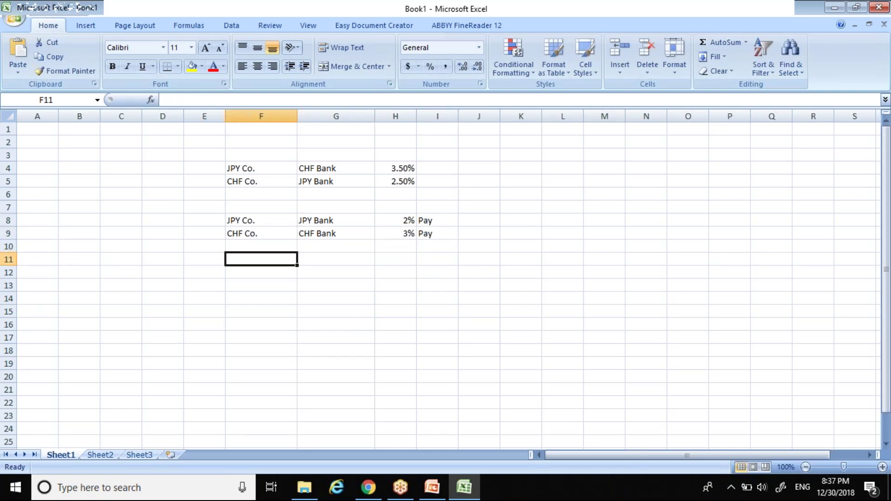
pyautogui.press('Down')
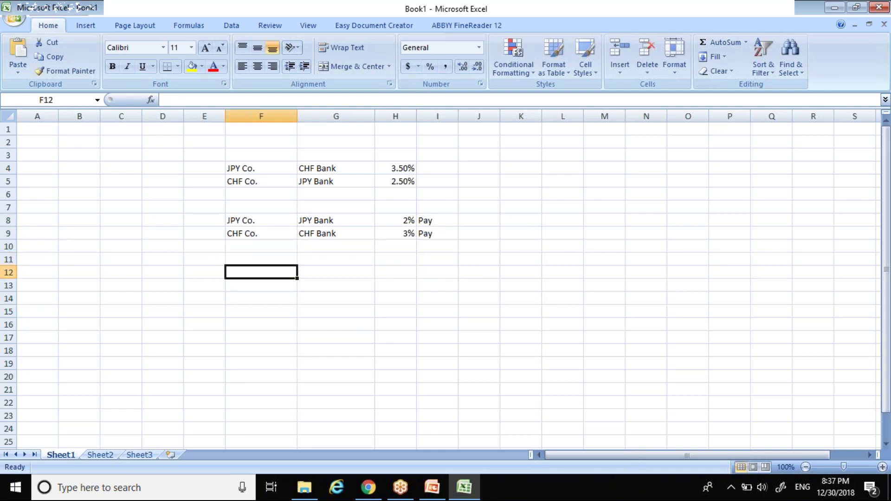
pyautogui.write('JPY')
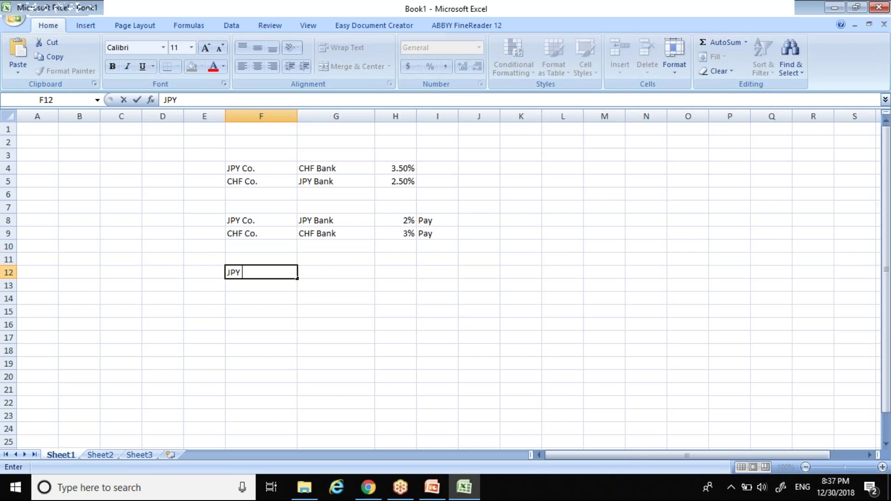
pyautogui.write(' CO')
pyautogui.press('BackSpace')
pyautogui.write('o. gove')
pyautogui.press('BackSpace')
pyautogui.press('BackSpace')
pyautogui.press('BackSpace')
pyautogui.write('ive to CHF Co. ')
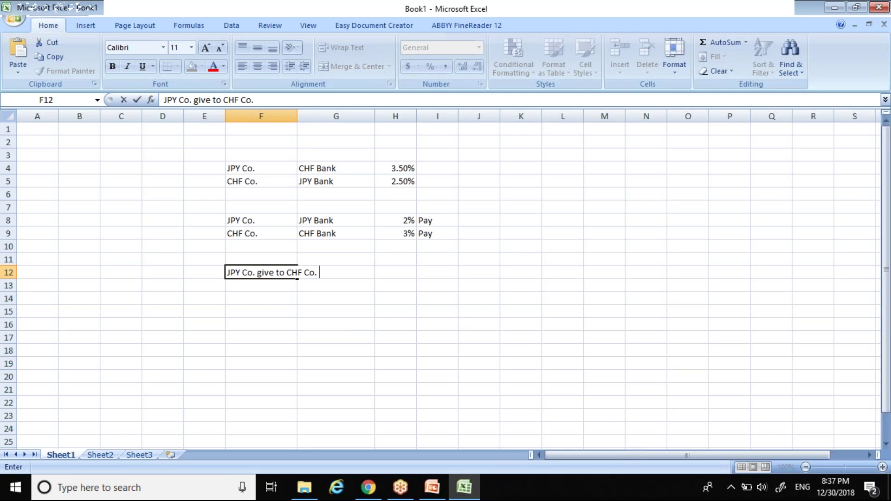
pyautogui.write('at')
pyautogui.write('2%')
pyautogui.press('Return')
pyautogui.write('CHF')
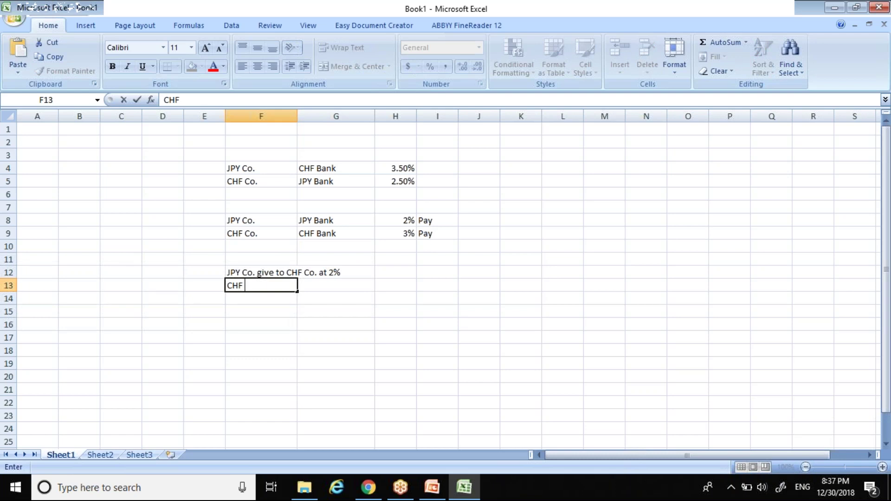
pyautogui.press('BackSpace')
pyautogui.press('BackSpace')
pyautogui.press('BackSpace')
pyautogui.press('Escape')
# Widen column F to make more room for the sentence in F12
pyautogui.click(285, 271)
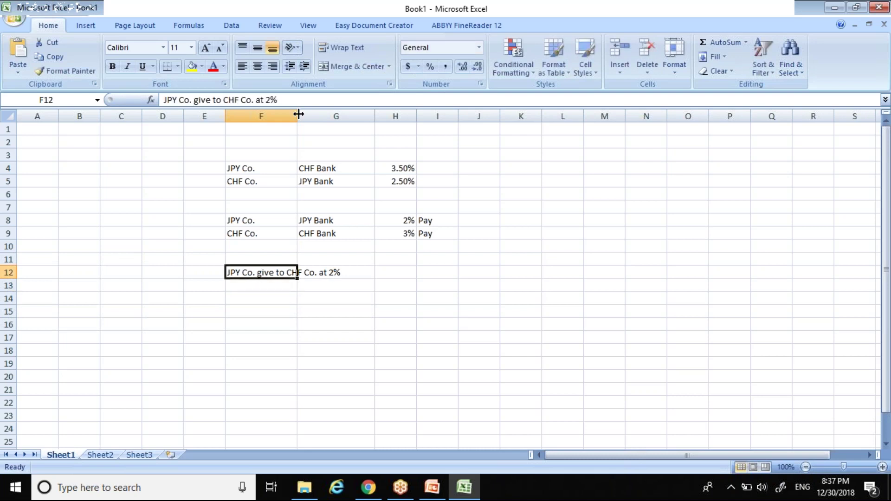
pyautogui.moveTo(298, 114); pyautogui.dragTo(331, 116)
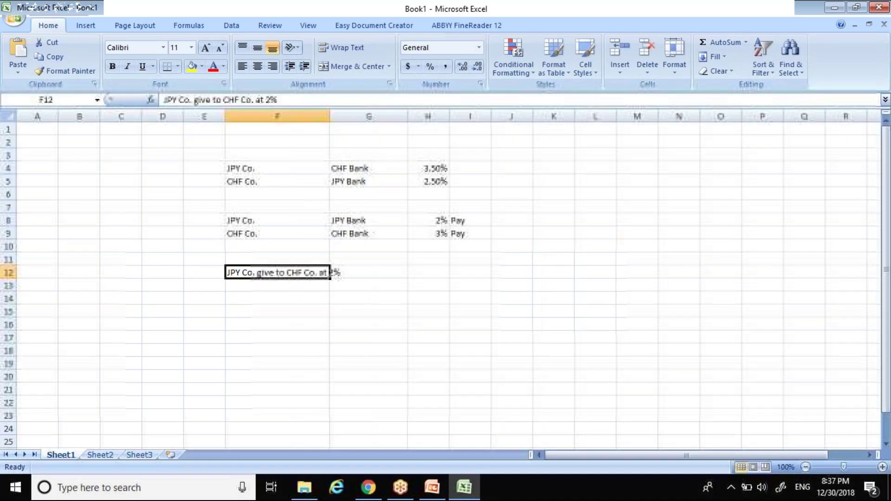
pyautogui.click(257, 99)
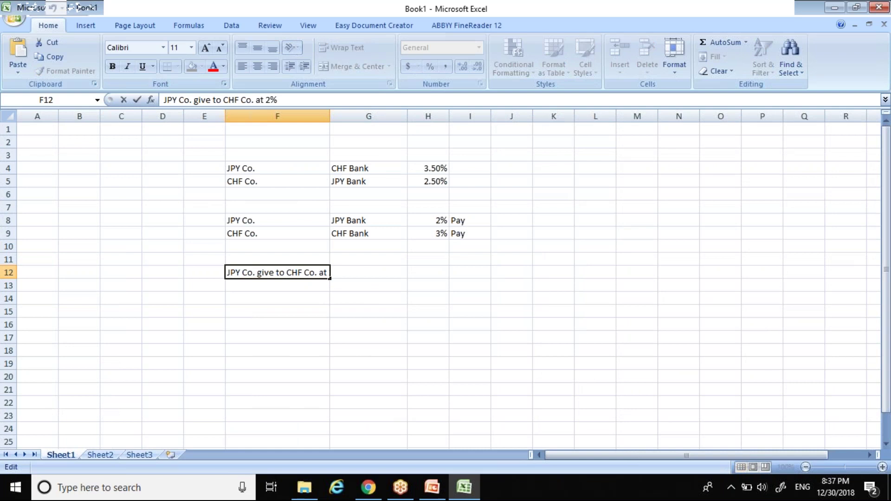
pyautogui.press('Right')
pyautogui.press('Right')
pyautogui.press('Right')
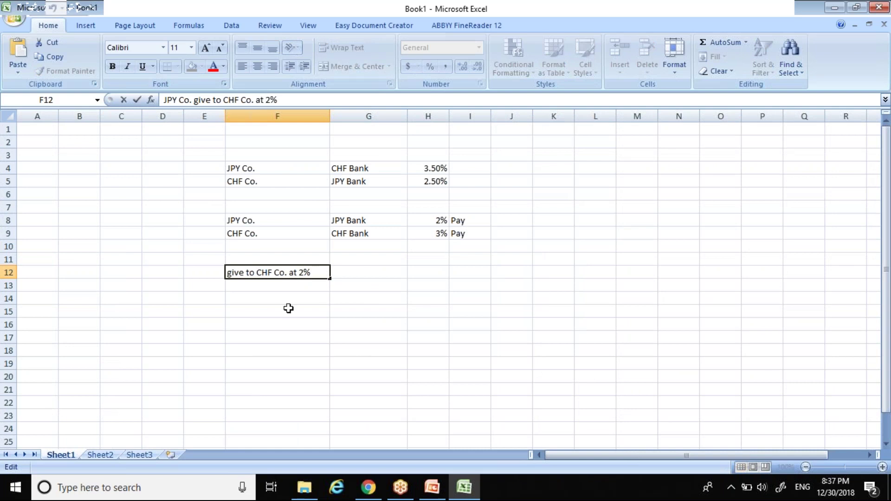
pyautogui.click(288, 308)
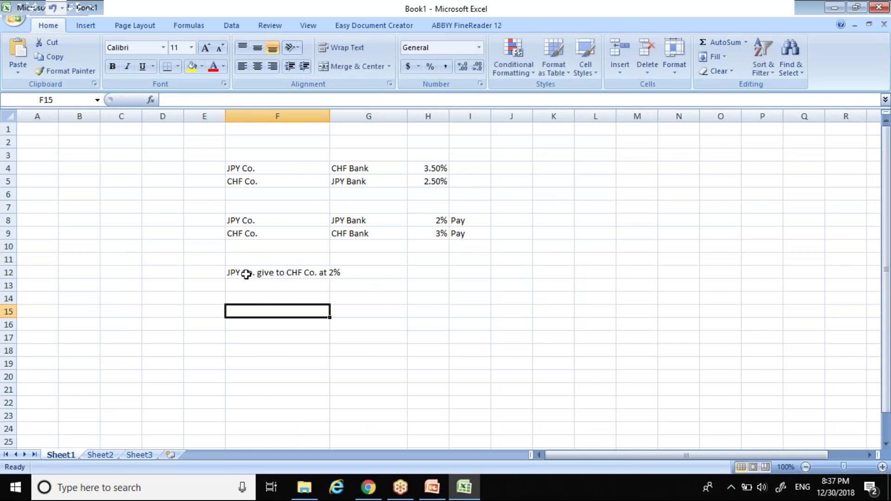
# Reword cell F12 as "JPY Co. give amount to CHF Co." and widen column F to fit it
pyautogui.doubleClick(274, 273)
pyautogui.write('amount')
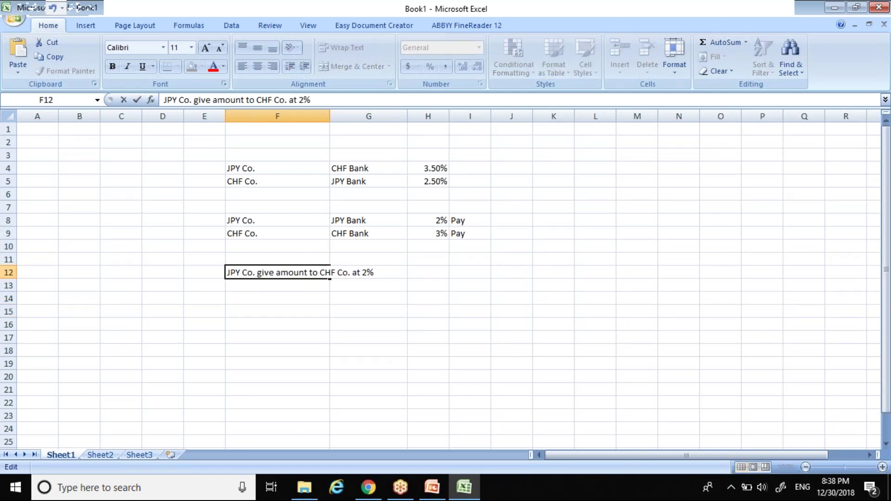
pyautogui.press('BackSpace')
pyautogui.press('BackSpace')
pyautogui.press('BackSpace')
pyautogui.press('BackSpace')
pyautogui.press('BackSpace')
pyautogui.press('BackSpace')
pyautogui.press('Tab')
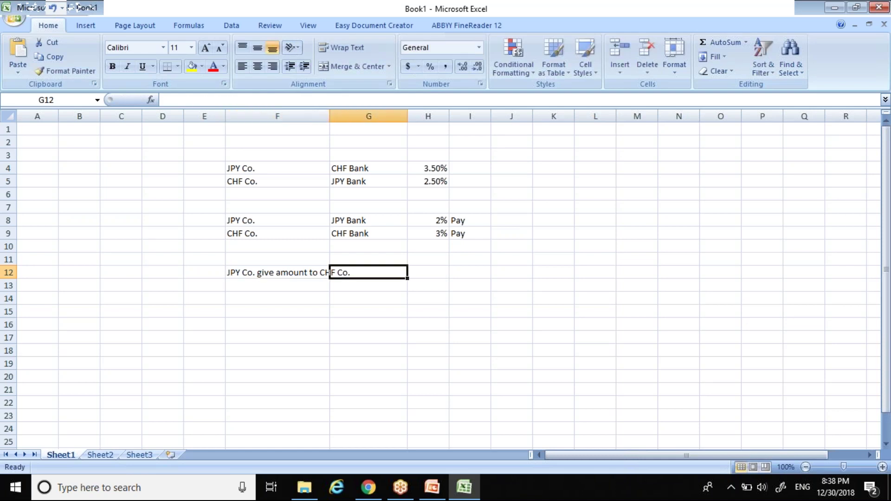
pyautogui.moveTo(330, 116); pyautogui.dragTo(358, 116)
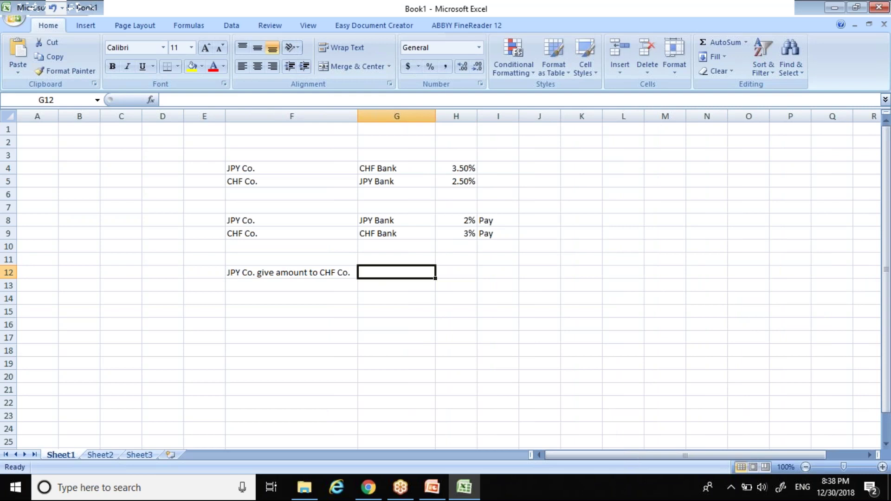
# Enter the 2% rate in G12 and the note "Recive from CHF" in H12
pyautogui.write('2%')
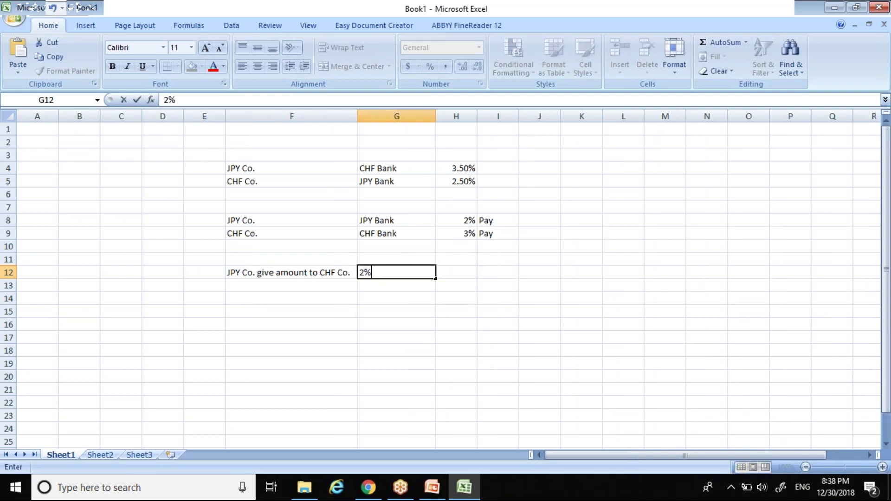
pyautogui.press('Return')
pyautogui.click(457, 272)
pyautogui.write('Re')
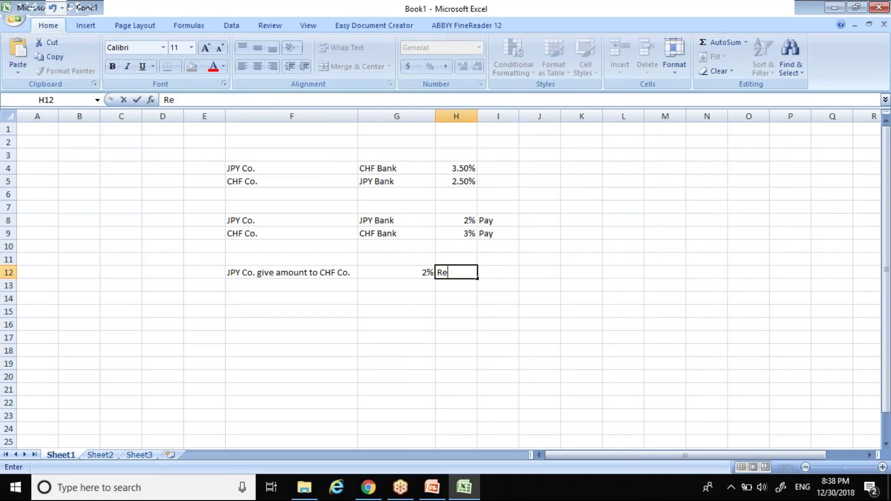
pyautogui.write('cive from CHF')
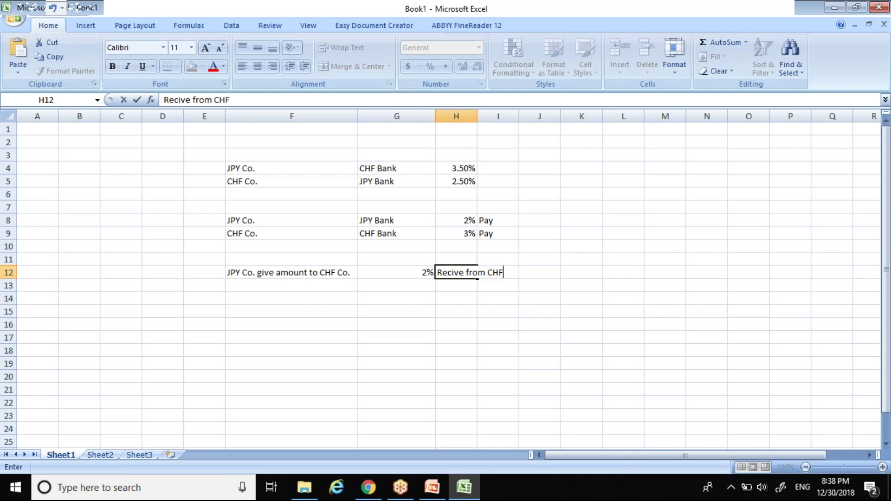
pyautogui.press('Return')
pyautogui.press('Up')
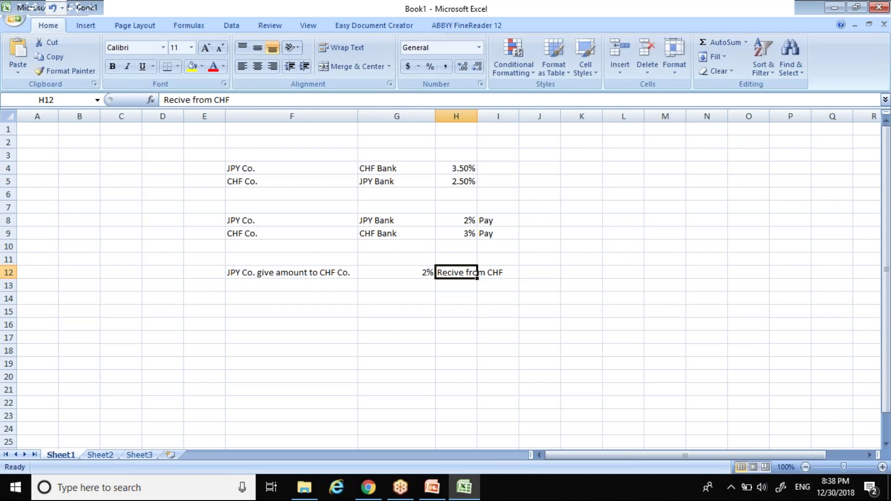
# Widen column H slightly to give the note in H12 more room
pyautogui.press('Right')
pyautogui.press('Left')
pyautogui.moveTo(479, 116); pyautogui.dragTo(493, 116)
pyautogui.press('Down')
pyautogui.press('Down')
pyautogui.press('Down')
pyautogui.press('Left')
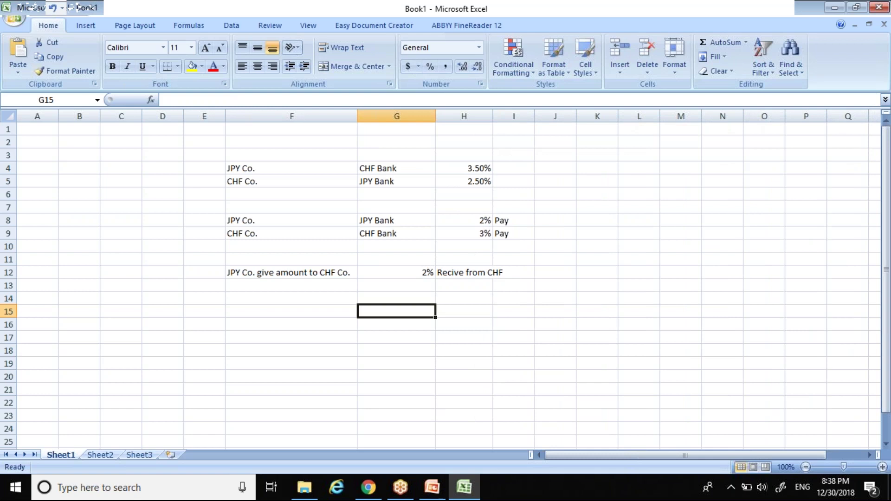
# Enter "CHF Co. give amount to JPY Co." in cell F13
pyautogui.press('Left')
pyautogui.press('Left')
pyautogui.press('Up')
pyautogui.press('Up')
pyautogui.press('Right')
pyautogui.press('Right')
pyautogui.press('Right')
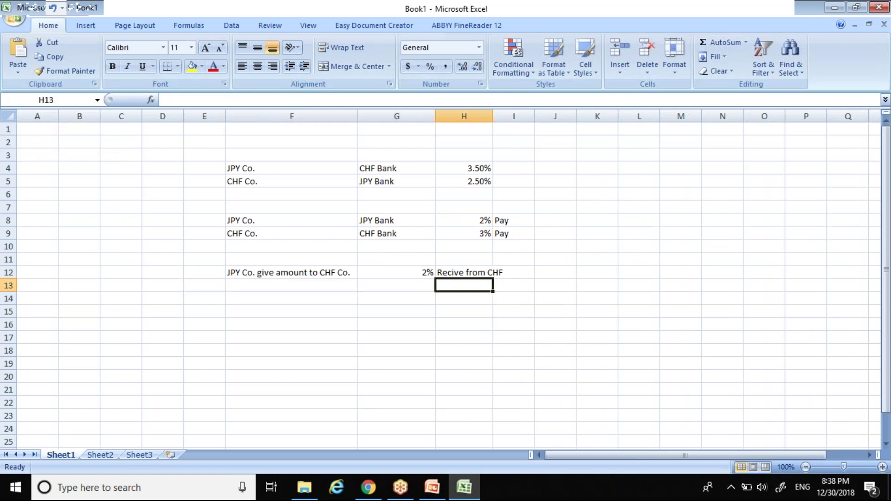
pyautogui.press('Left')
pyautogui.press('Left')
pyautogui.press('Left')
pyautogui.press('Right')
pyautogui.write('C')
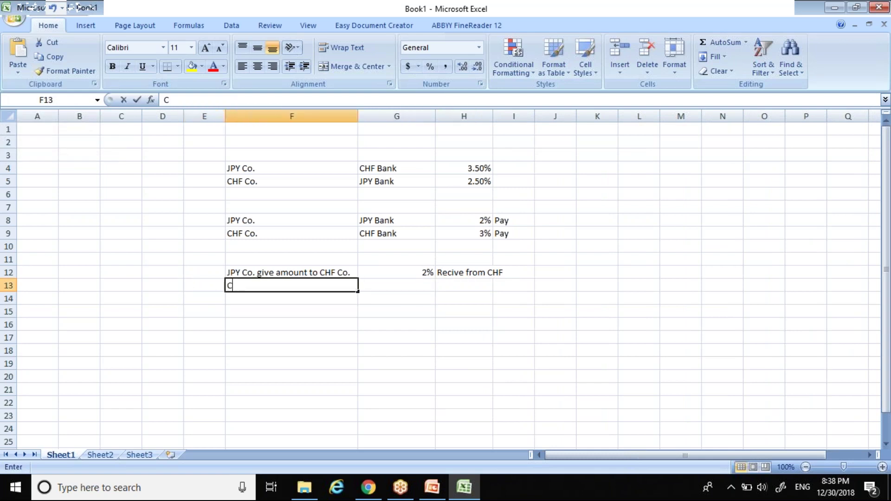
pyautogui.write('HF Co. give amon')
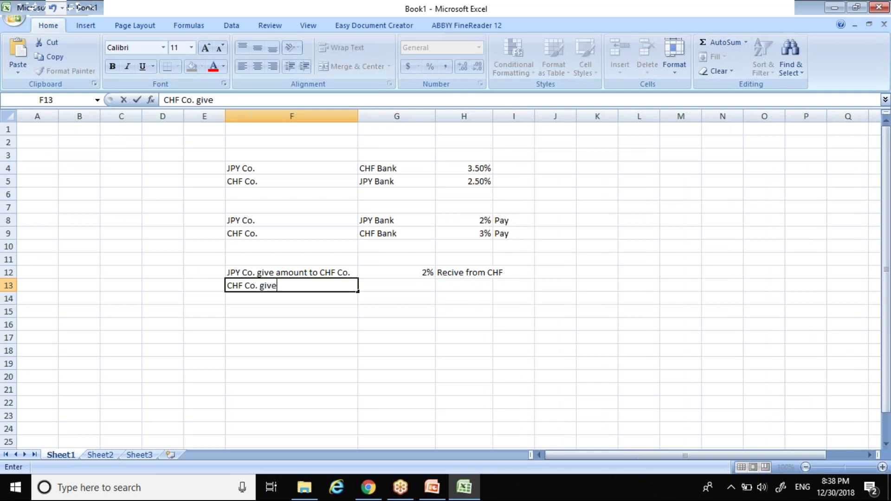
pyautogui.press('BackSpace')
pyautogui.write('unt to JY')
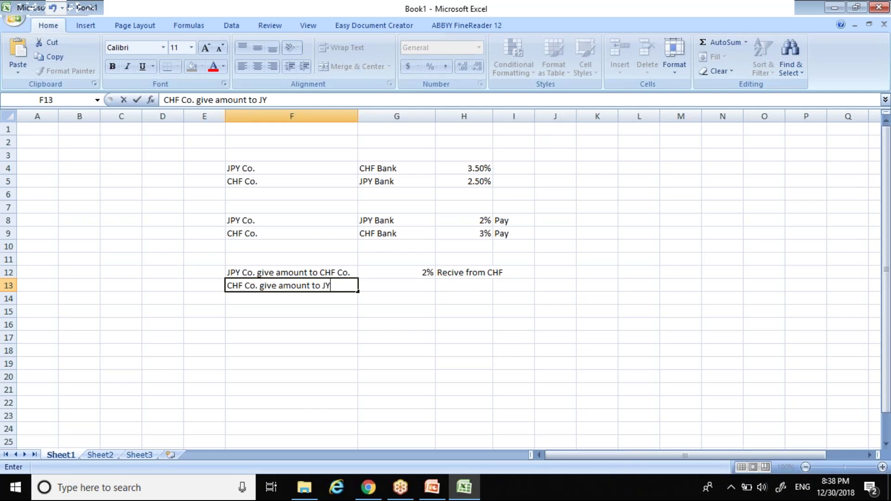
pyautogui.press('BackSpace')
pyautogui.write('PY CO')
pyautogui.press('BackSpace')
pyautogui.write('o.')
pyautogui.press('Tab')
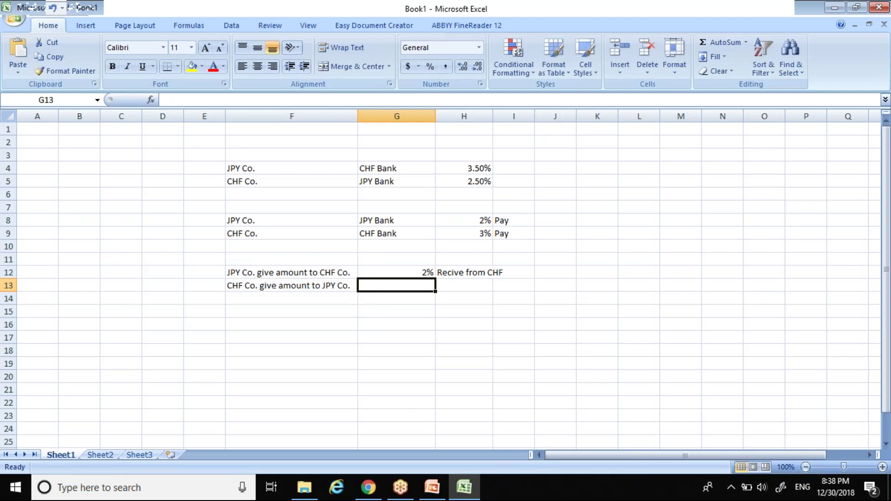
# Enter a rate of 3% in G13 for the CHF Co. amount
pyautogui.write('3')
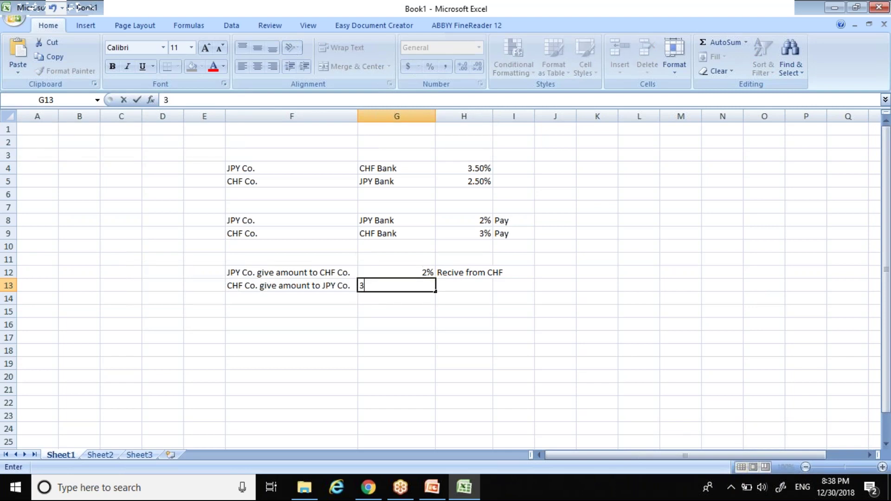
pyautogui.write('%')
pyautogui.press('Return')
# Enter the note "Recive from JPY" in H13 beside the 3% rate
pyautogui.press('Up')
pyautogui.press('Right')
pyautogui.press('Right')
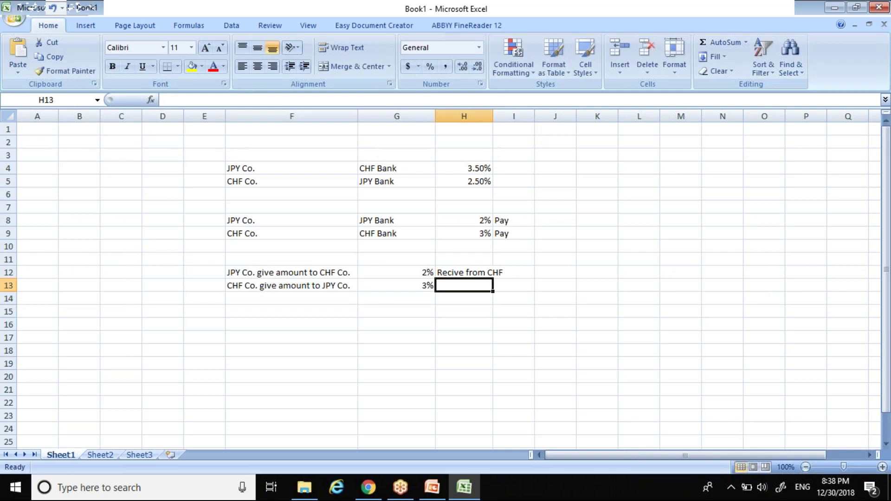
pyautogui.write('Recive from CHF')
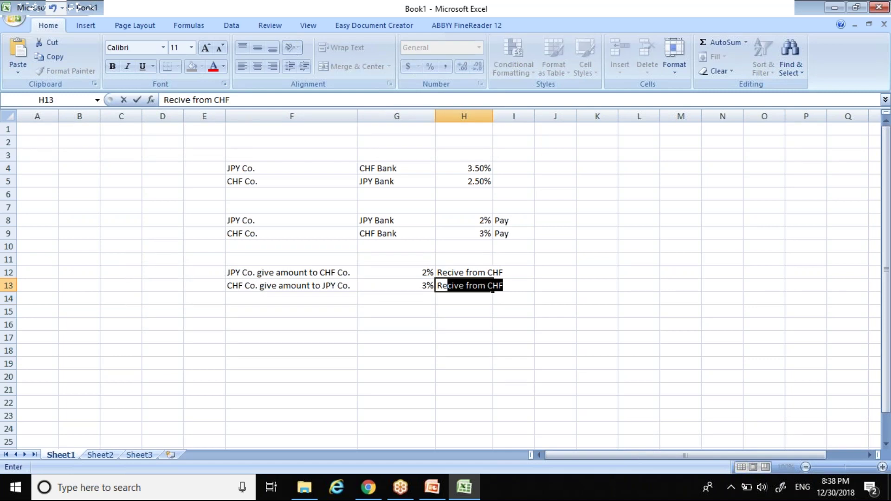
pyautogui.press('Return')
pyautogui.press('Up')
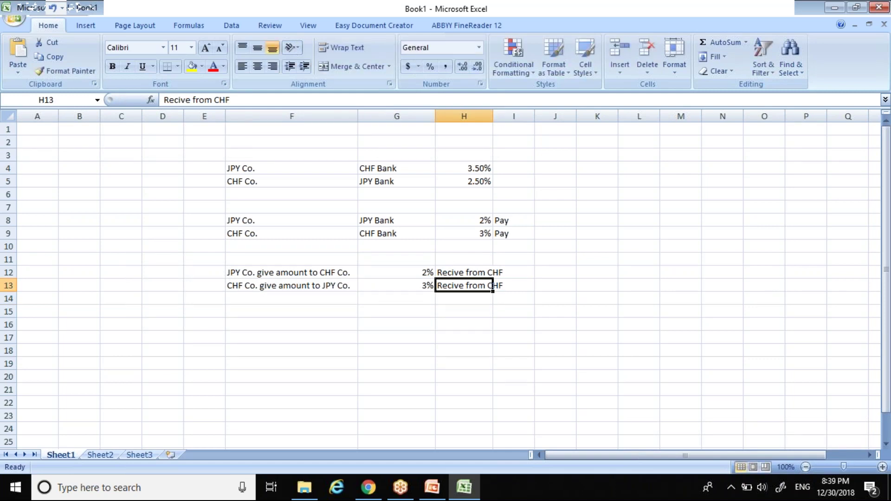
pyautogui.click(239, 99)
pyautogui.press('BackSpace')
pyautogui.press('BackSpace')
pyautogui.press('BackSpace')
pyautogui.write('J')
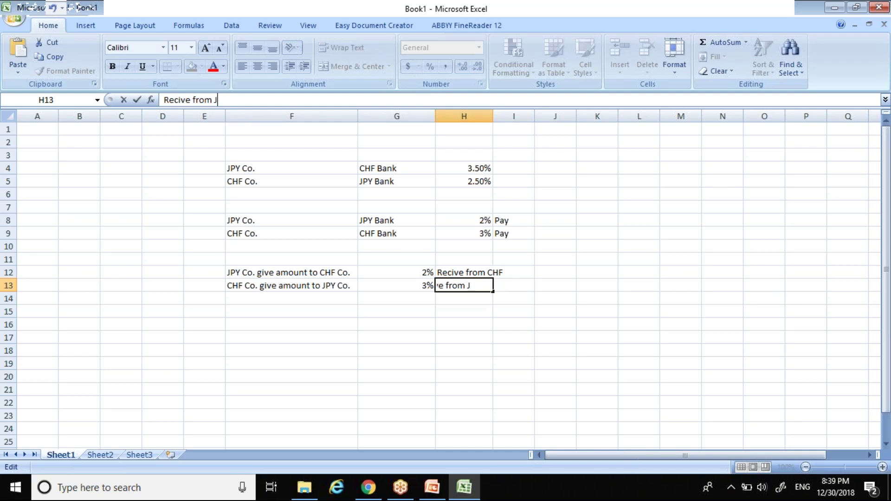
pyautogui.write('PY')
pyautogui.press('Return')
# Examine the JPY Co. bank, rate and Pay entries in row 8
pyautogui.press('Up')
pyautogui.press('Up')
pyautogui.press('Up')
pyautogui.press('Up')
pyautogui.press('Up')
pyautogui.press('Up')
pyautogui.press('Left')
pyautogui.press('Left')
pyautogui.press('Right')
pyautogui.press('Right')
pyautogui.press('Right')
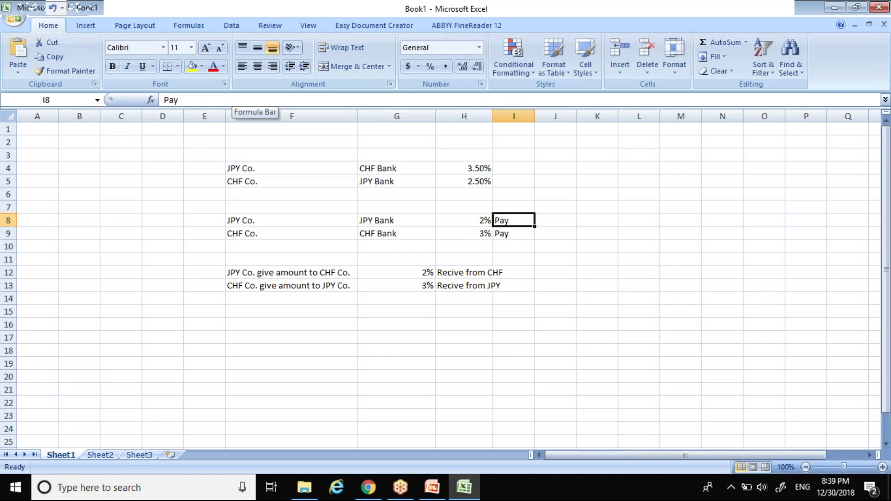
pyautogui.press('Left')
pyautogui.press('Left')
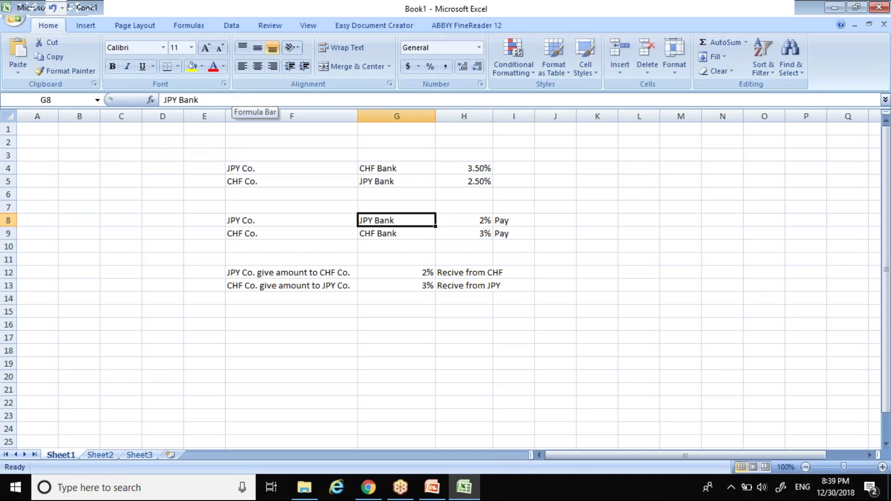
# Examine the rates and notes for the amounts exchanged between the companies in rows 12 and 13
pyautogui.press('Down')
pyautogui.press('Down')
pyautogui.press('Down')
pyautogui.press('Down')
pyautogui.press('Left')
pyautogui.press('Right')
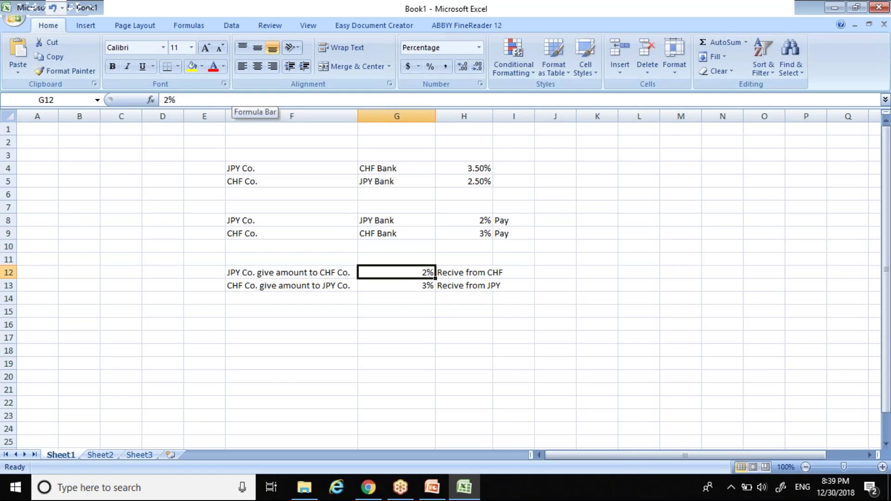
pyautogui.press('Right')
pyautogui.press('Left')
pyautogui.press('Down')
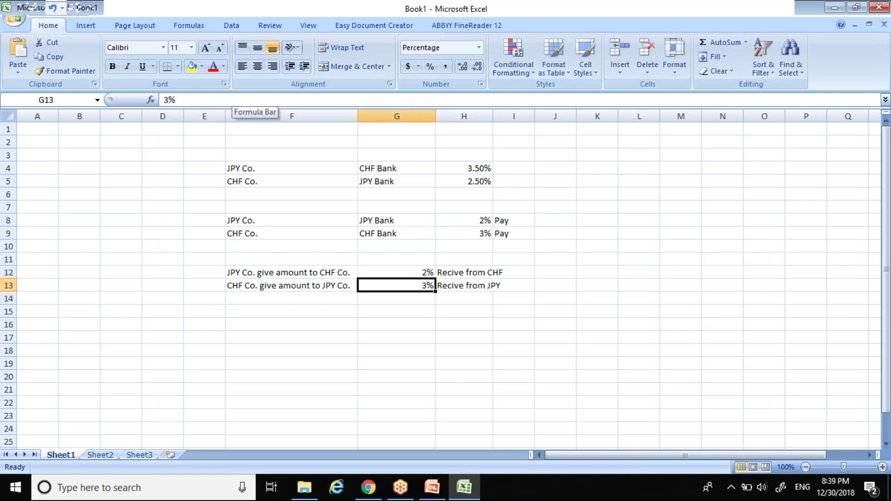
# Examine the CHF Co. bank, rate and Pay entries in row 9
pyautogui.press('Left')
pyautogui.press('Up')
pyautogui.press('Up')
pyautogui.press('Up')
pyautogui.press('Right')
pyautogui.press('Right')
pyautogui.press('Up')
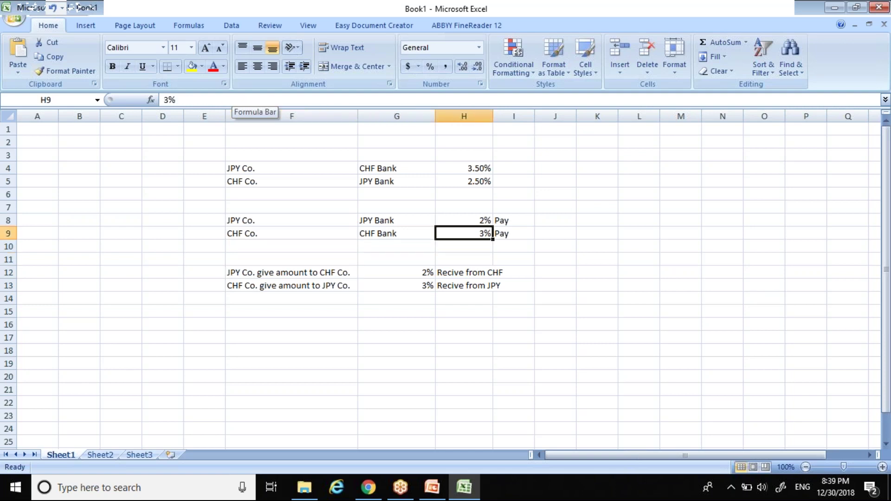
pyautogui.press('Right')
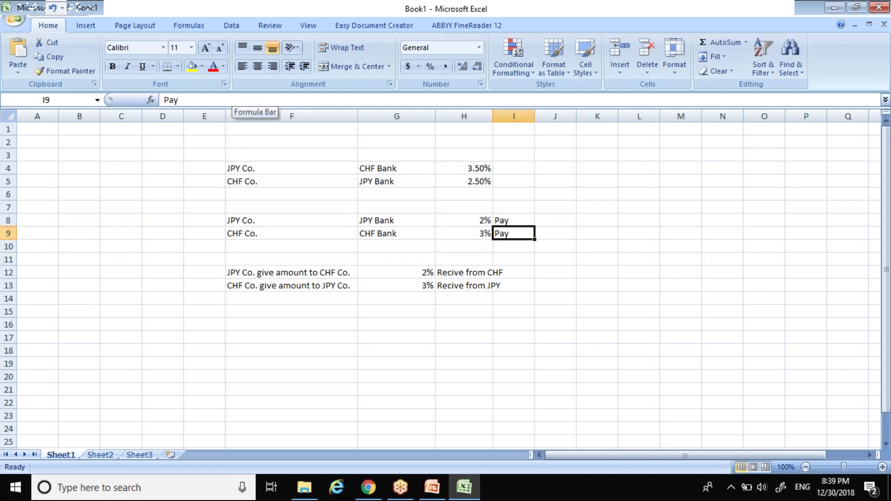
pyautogui.press('Left')
pyautogui.press('Left')
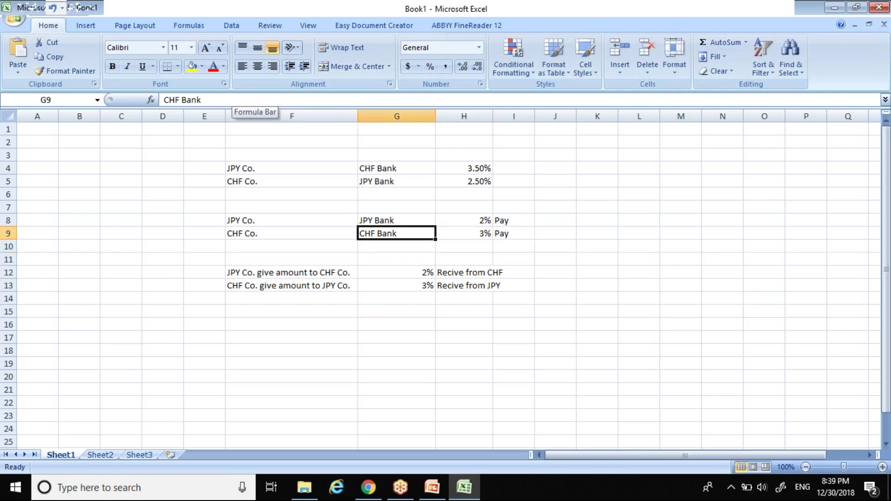
# Review the exchanged interest rates in G12:G13 together with the receiving notes beside them
pyautogui.press('Left')
pyautogui.press('Left')
pyautogui.press('Down')
pyautogui.press('Down')
pyautogui.press('Down')
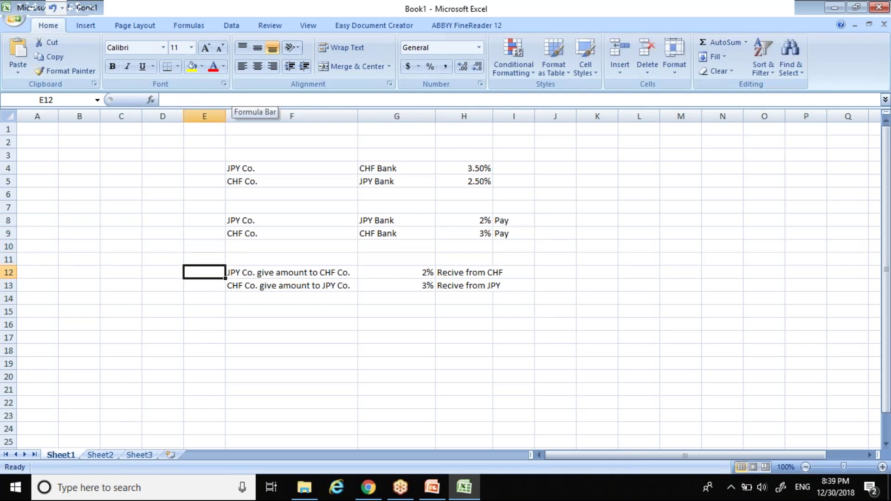
pyautogui.press('Right')
pyautogui.press('Right')
pyautogui.press('Down')
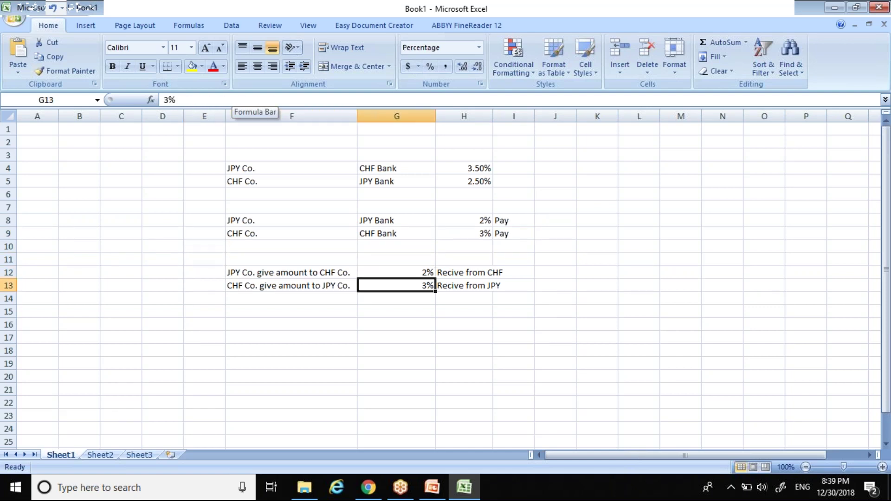
pyautogui.press('Right')
pyautogui.press('Left')
pyautogui.press('Up')
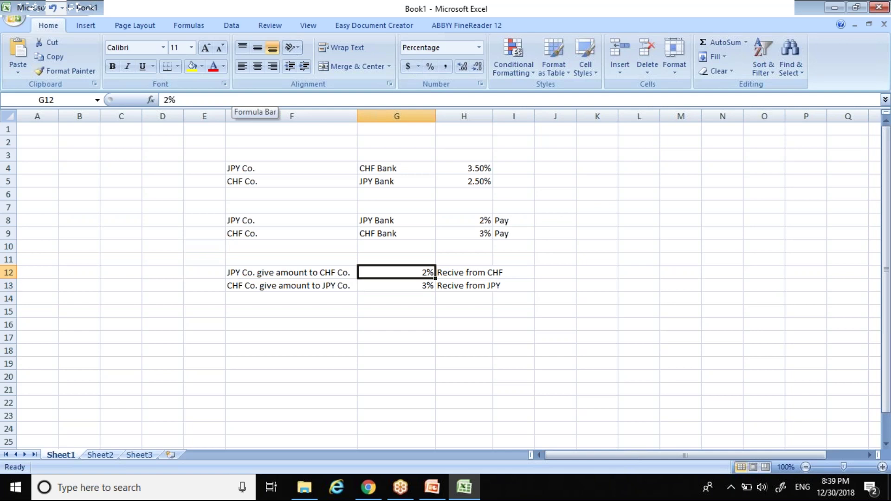
pyautogui.press('Right')
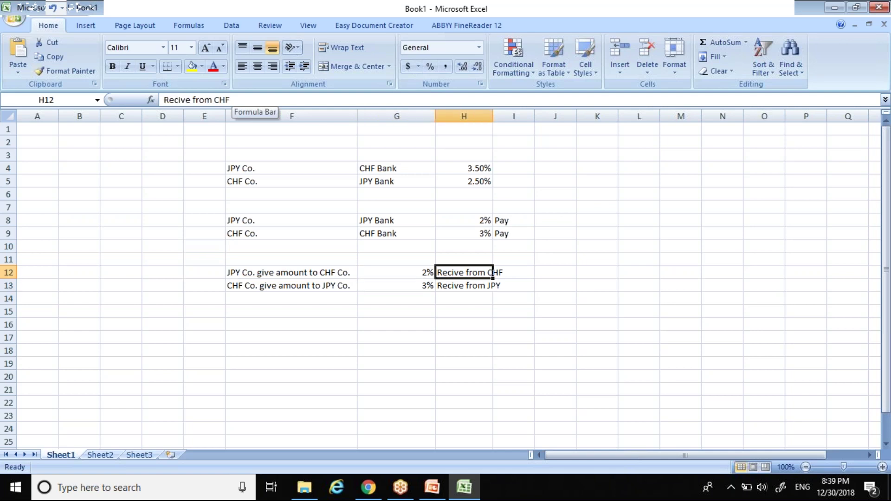
pyautogui.press('Left')
pyautogui.press('Down')
pyautogui.press('Up')
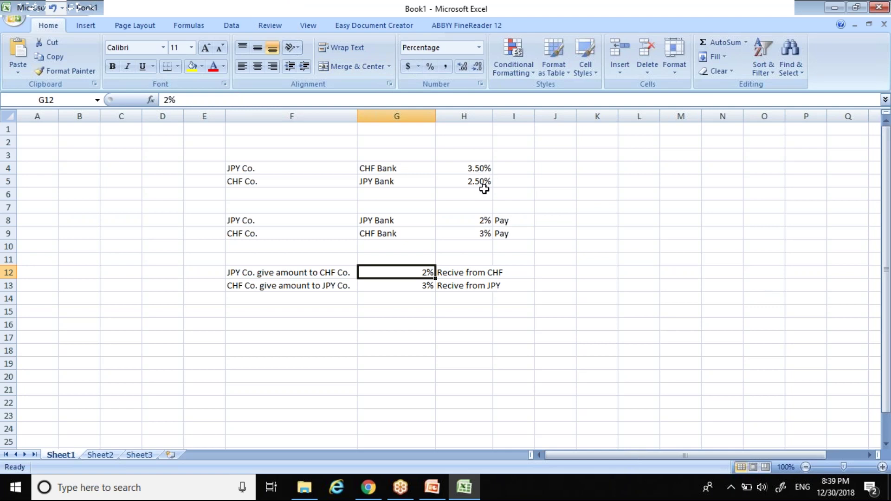
# Compare the foreign-bank borrowing rates in H4:H5 with the local-bank rates in H8:H9
pyautogui.click(464, 168)
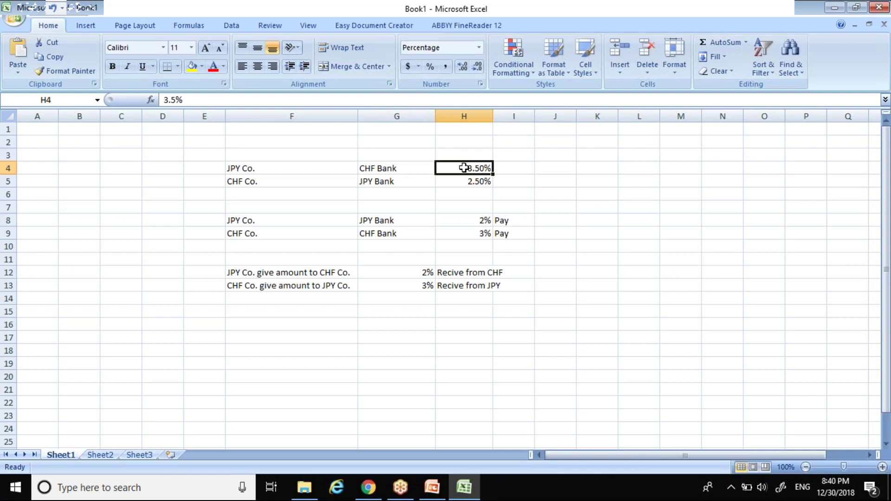
pyautogui.press('Down')
pyautogui.press('Down')
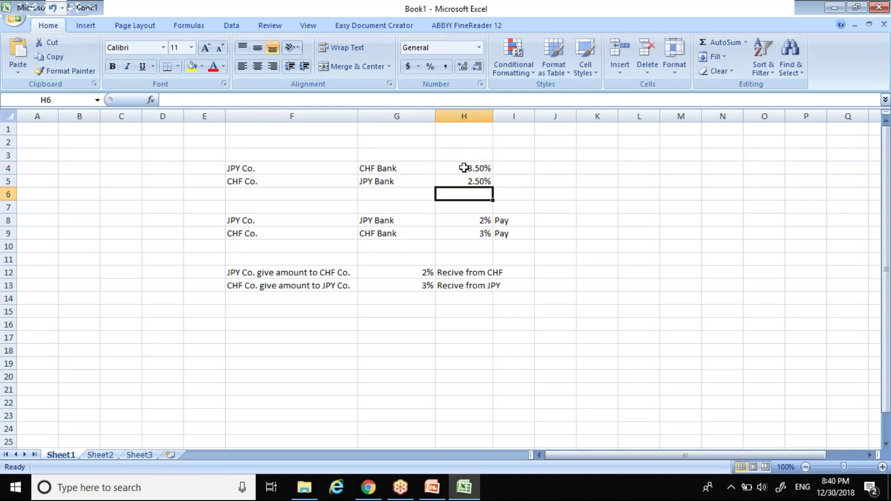
pyautogui.press('Down')
pyautogui.press('Down')
pyautogui.press('Down')
pyautogui.press('Down')
pyautogui.press('Down')
pyautogui.press('Down')
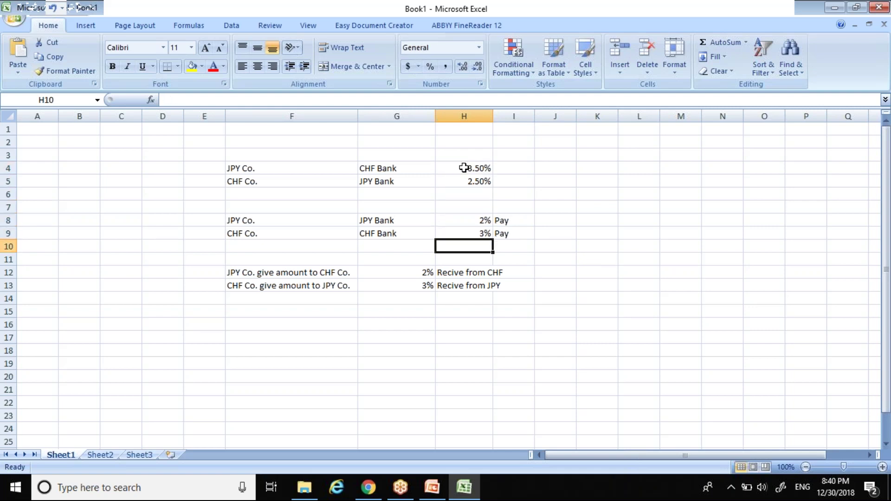
pyautogui.press('Up')
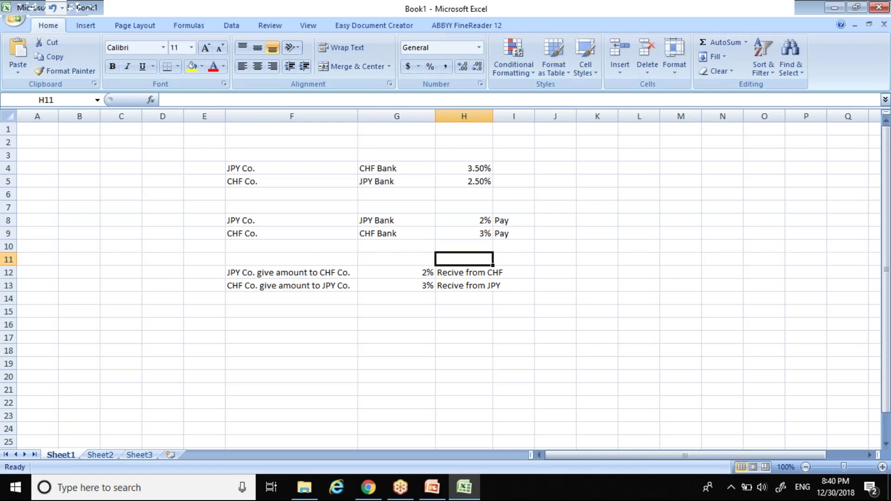
pyautogui.press('Up')
pyautogui.press('Up')
pyautogui.press('Up')
pyautogui.press('Up')
pyautogui.press('Up')
pyautogui.press('Up')
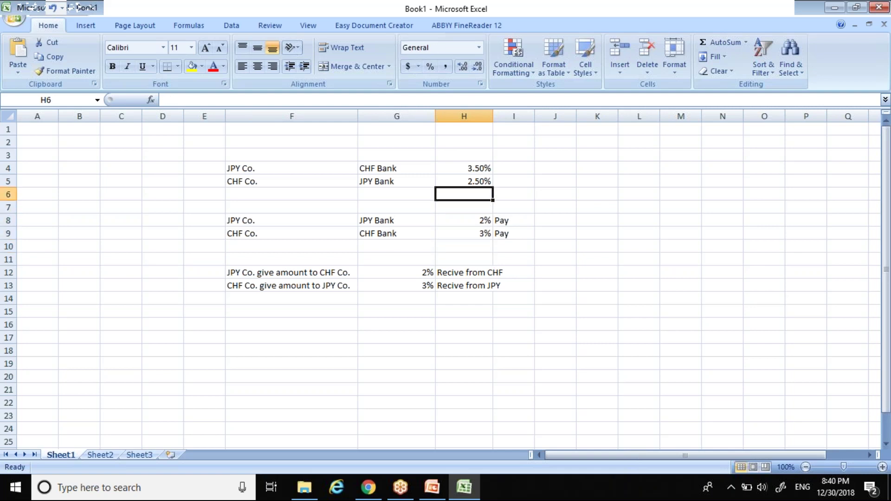
pyautogui.press('Down')
pyautogui.press('Down')
pyautogui.press('Down')
pyautogui.press('Down')
pyautogui.press('Down')
pyautogui.press('Down')
pyautogui.press('Down')
pyautogui.press('Down')
pyautogui.press('Down')
pyautogui.press('Down')
# Switch to the PowerPoint presentation and show the Currency Swaps slide as a full-screen slide show
pyautogui.hotkey('alt', 'Tab')
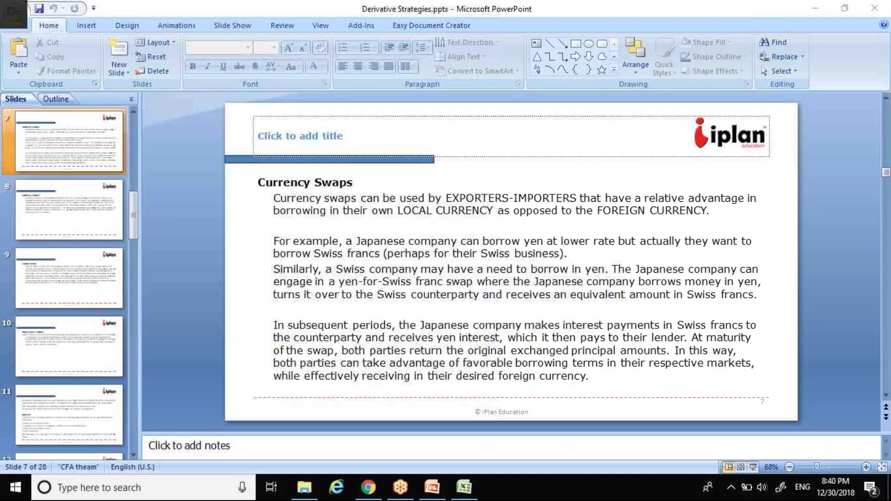
pyautogui.click(753, 467)
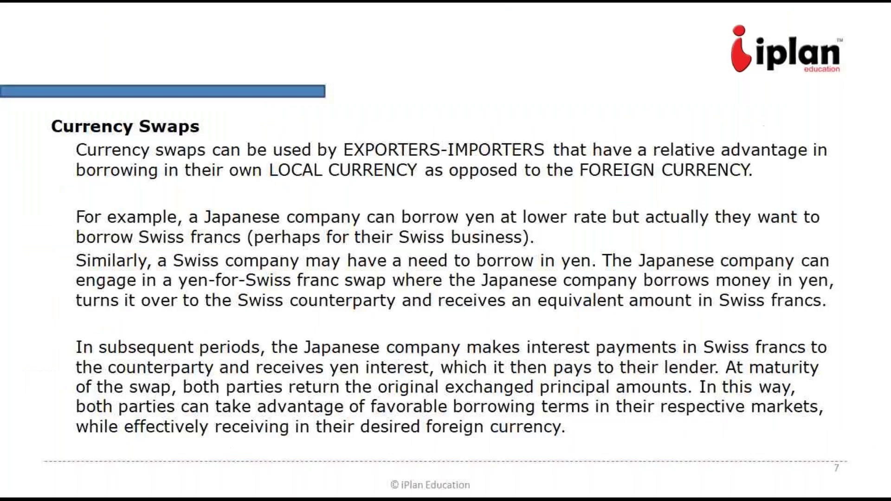
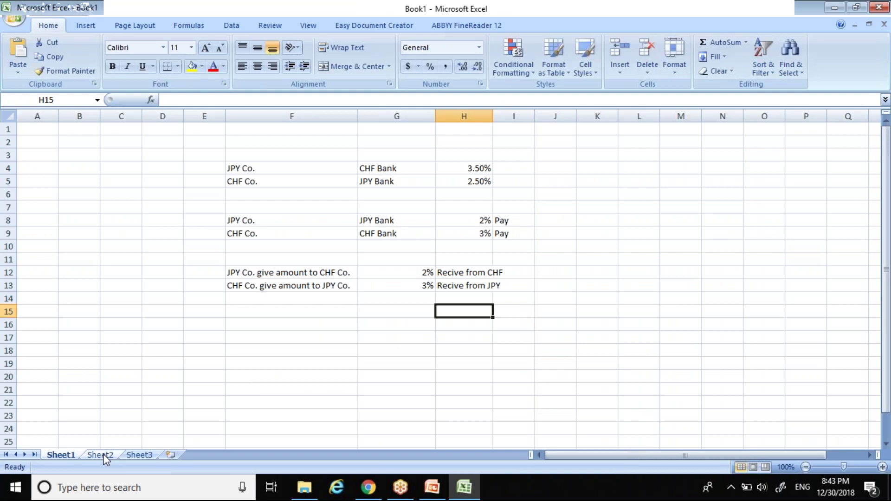
# On Sheet2, widen column F and enter the label "Exporter" in F3
pyautogui.click(103, 455)
pyautogui.click(231, 155)
pyautogui.moveTo(269, 119); pyautogui.dragTo(324, 118)
pyautogui.write('E')
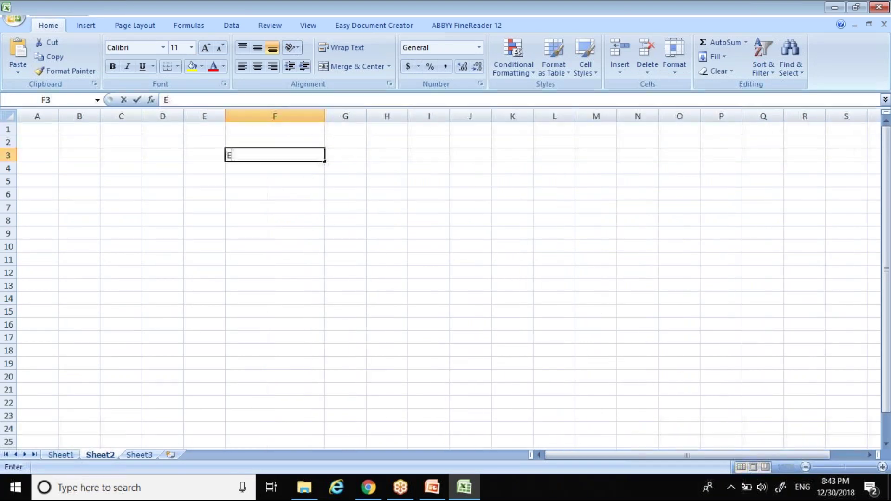
pyautogui.write('xporter')
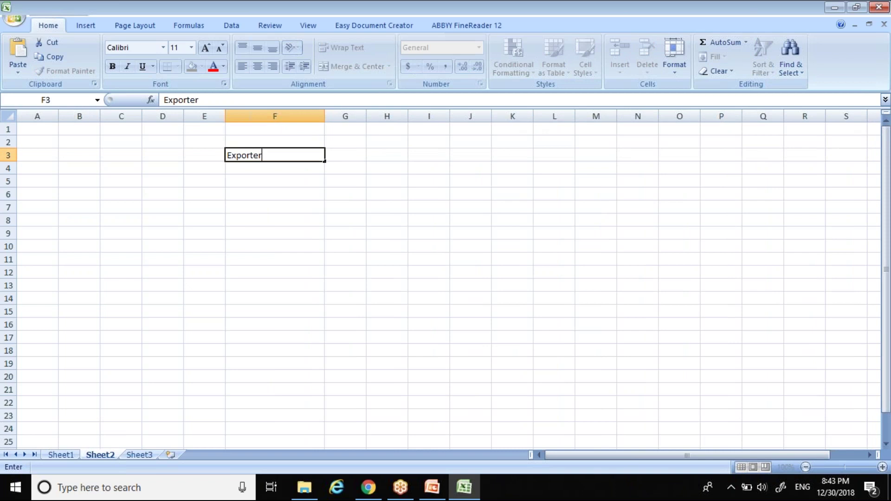
pyautogui.press('Tab')
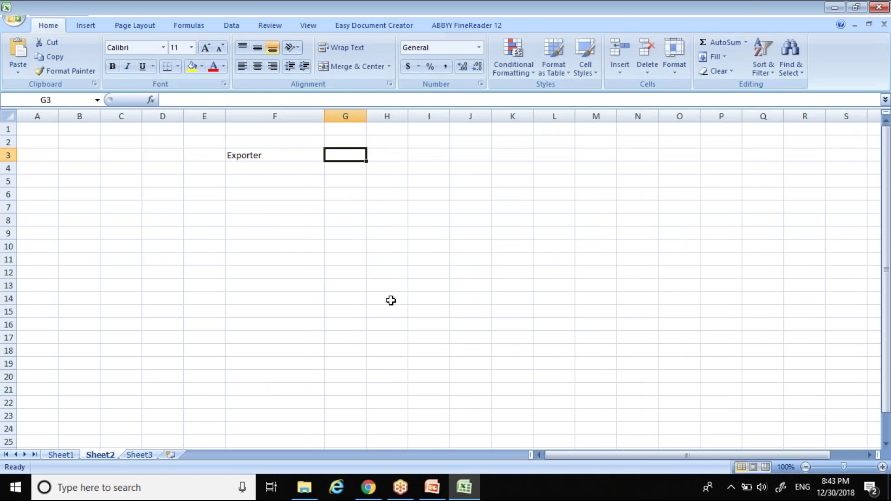
# Enter the label "Production" in G3 and its amount of 50 in H3
pyautogui.write('1')
pyautogui.press('BackSpace')
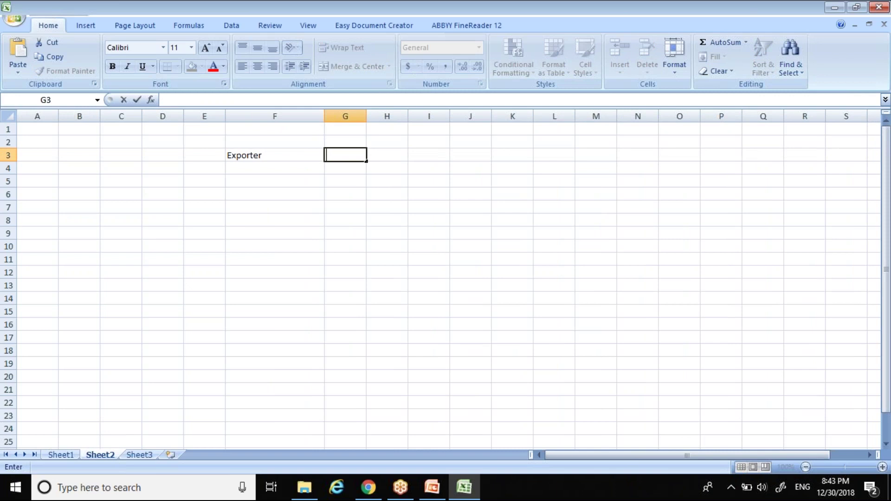
pyautogui.write('Productio')
pyautogui.press('BackSpace')
pyautogui.press('BackSpace')
pyautogui.write('ion')
pyautogui.press('Tab')
pyautogui.write('50')
pyautogui.press('Return')
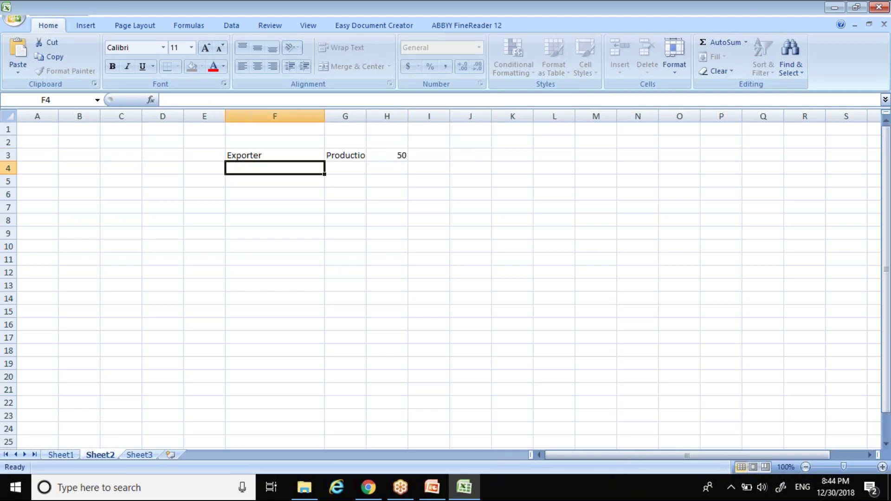
# Add a "Profit" entry in G4 with the amount 20 in H4
pyautogui.press('Tab')
pyautogui.write('Profit')
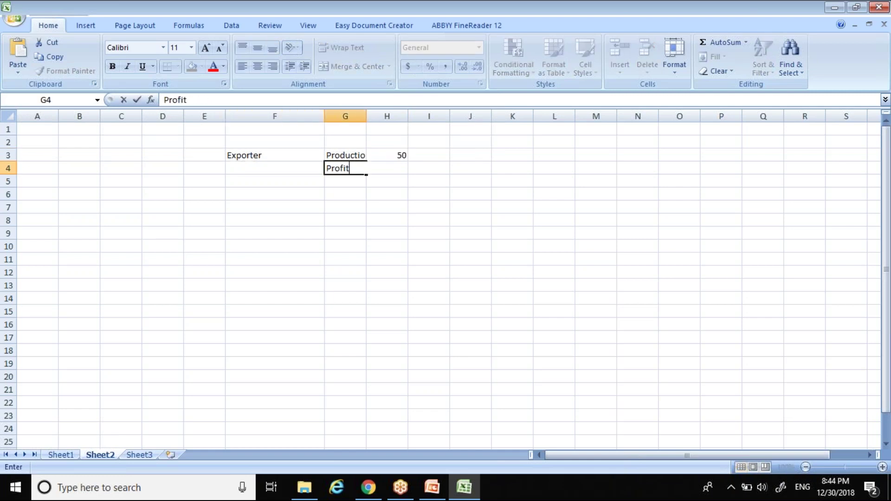
pyautogui.press('Tab')
pyautogui.write('20')
pyautogui.press('Return')
# Sum the production and profit amounts in H5
pyautogui.press('Up')
pyautogui.press('Right')
pyautogui.press('Down')
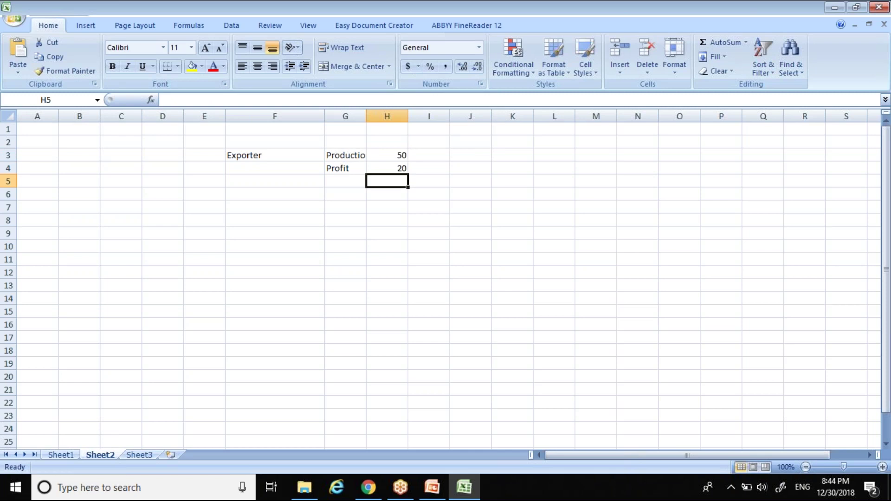
pyautogui.hotkey('alt', '=')
pyautogui.hotkey('ctrl', 'Return')
# Add a bottom border under G4:H4 and label the total in G5 as "Price"
pyautogui.press('Up')
pyautogui.hotkey('shift', 'Left')
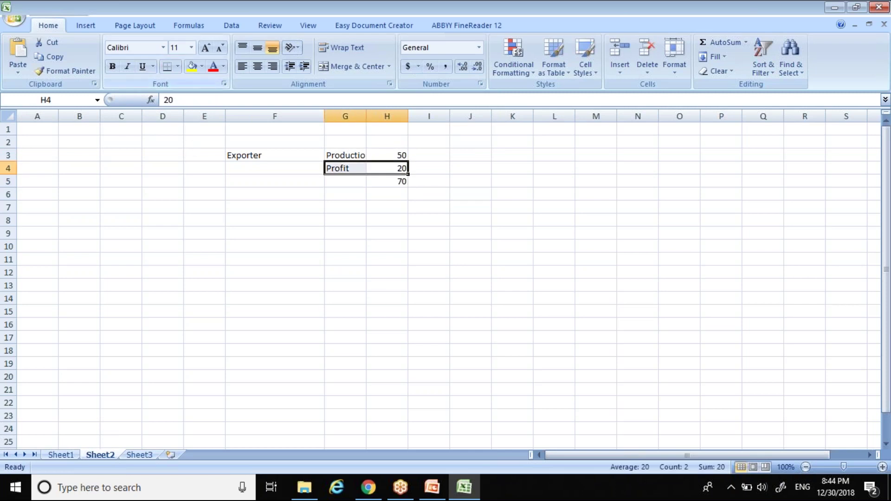
pyautogui.click(312, 302)
pyautogui.click(350, 179)
pyautogui.write('Price')
pyautogui.press('Return')
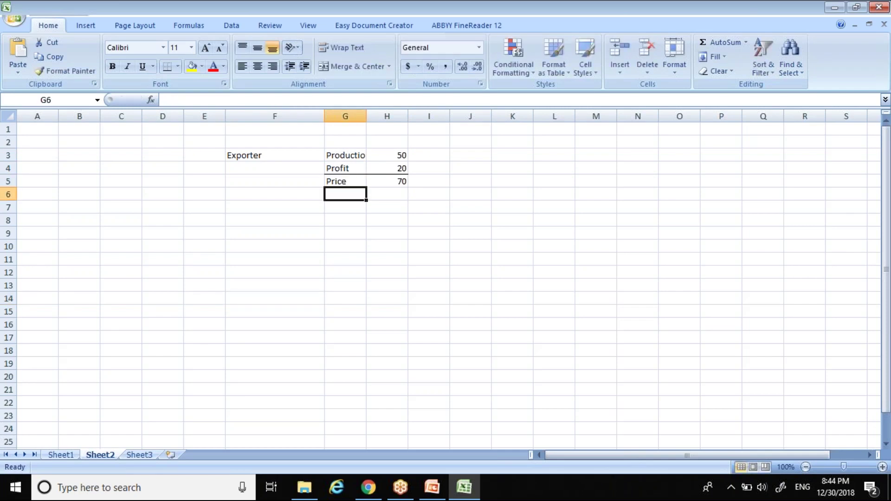
# Enter the exchange rate label "USDINR" in J3 with the value 70 in K3
pyautogui.press('Up')
pyautogui.press('Right')
pyautogui.press('Right')
pyautogui.press('Right')
pyautogui.press('Up')
pyautogui.press('Up')
pyautogui.write('USDIR')
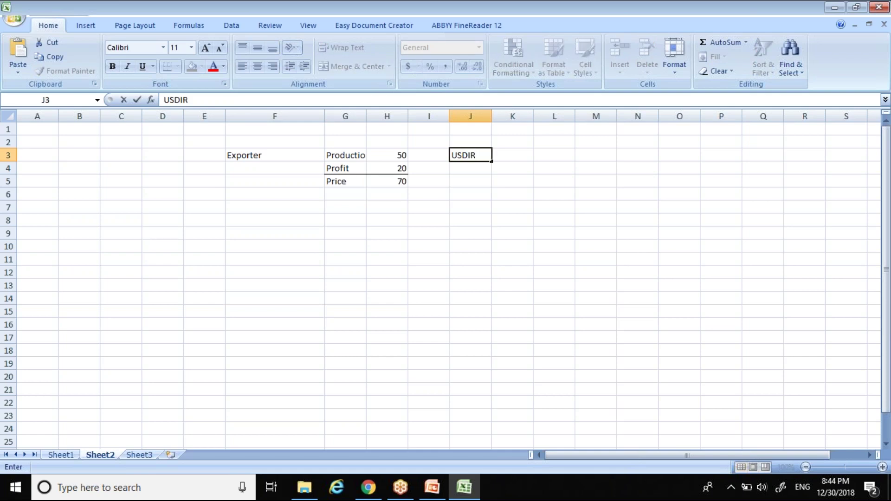
pyautogui.press('BackSpace')
pyautogui.write('NR')
pyautogui.press('Tab')
pyautogui.write('70')
pyautogui.press('Return')
pyautogui.press('Up')
pyautogui.press('Right')
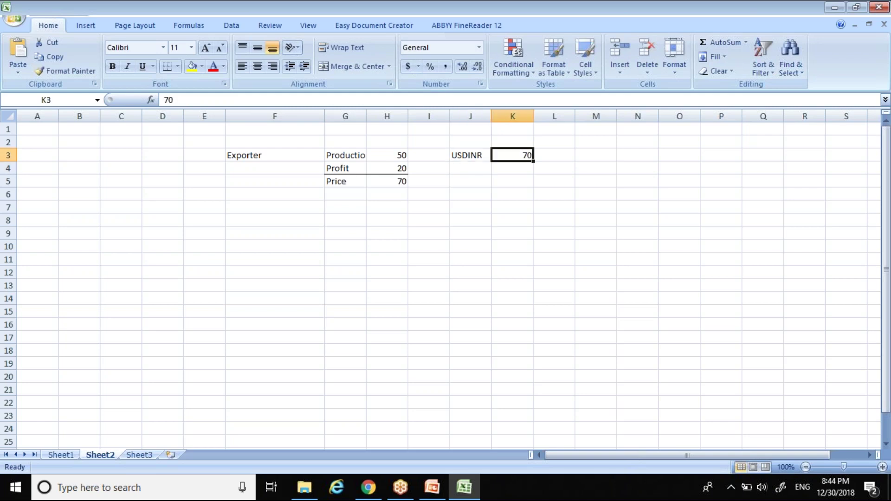
pyautogui.press('Left')
pyautogui.click(470, 194)
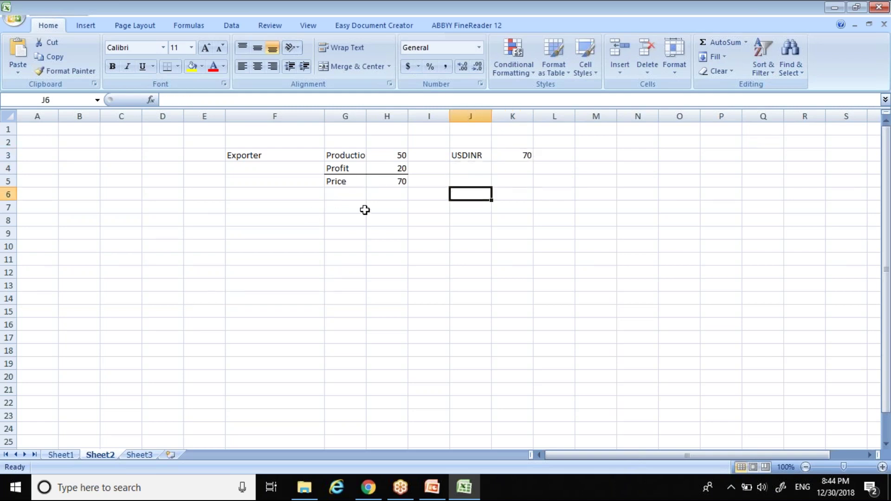
# Enter "Importer" in F7 and the quantity 1000 in G7
pyautogui.click(288, 208)
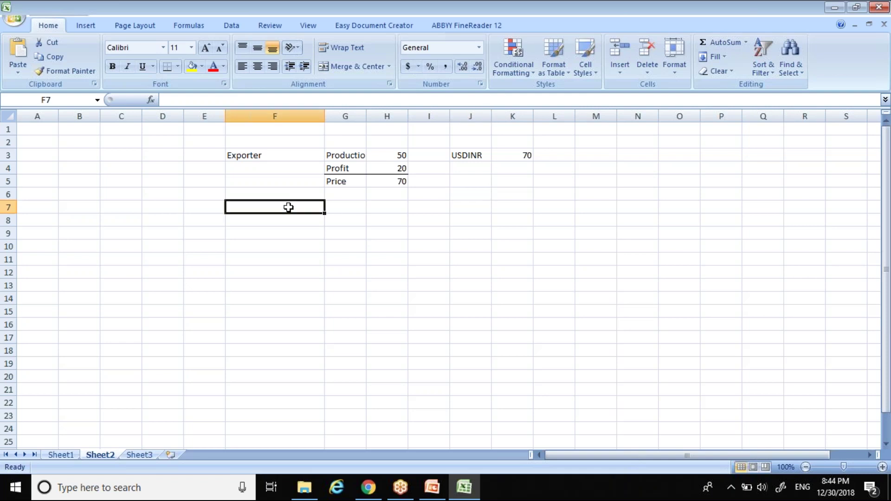
pyautogui.write('Impor')
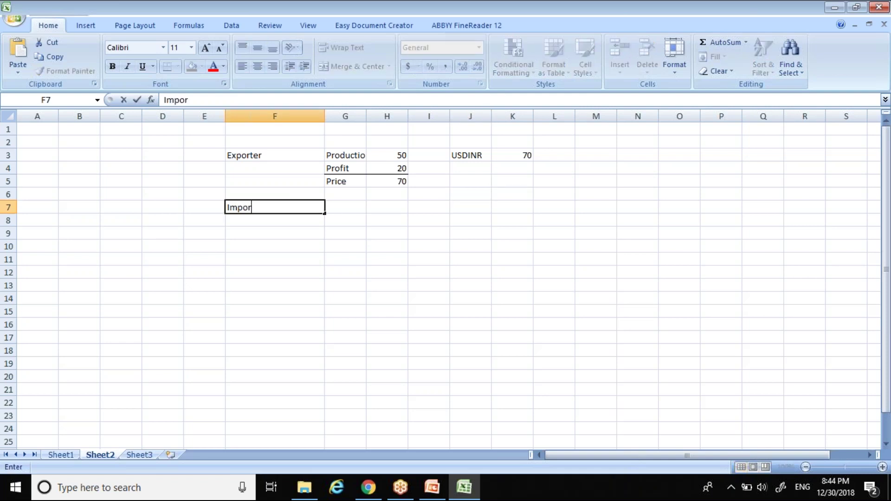
pyautogui.write('ter')
pyautogui.press('Tab')
pyautogui.write('1000')
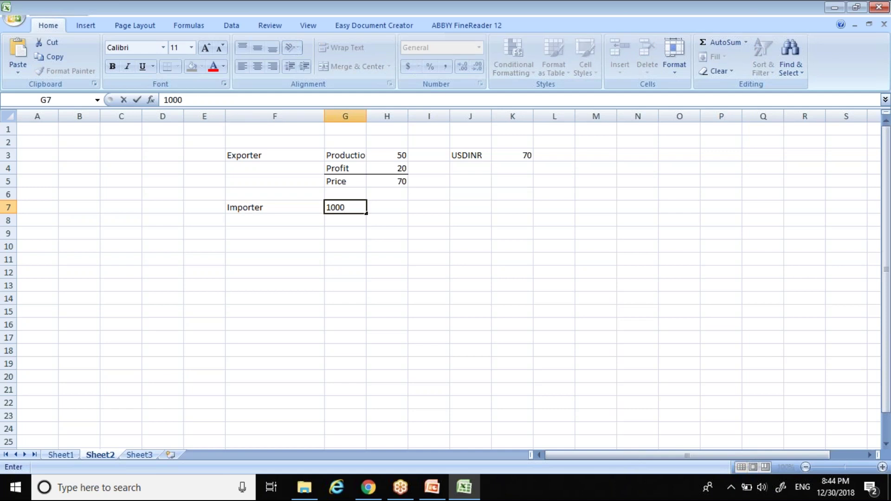
pyautogui.press('Left')
# Enter "Toy" in F5 beside the price label and right-align it
pyautogui.press('Up')
pyautogui.press('Up')
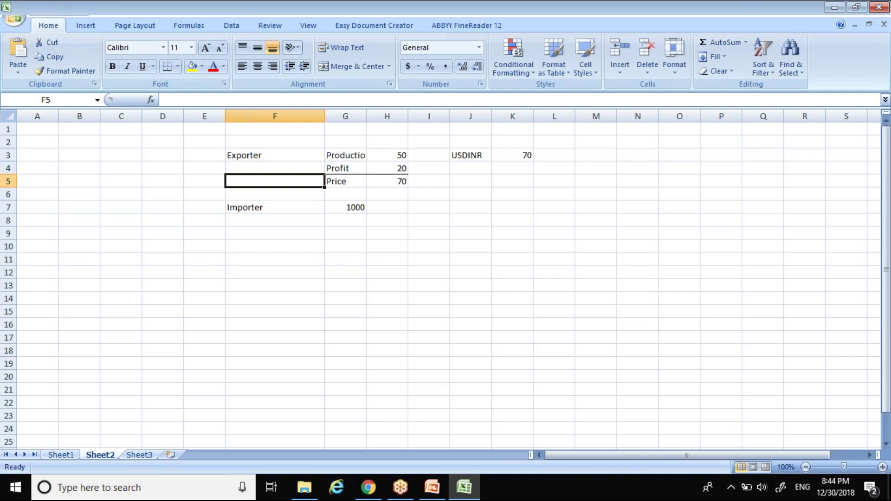
pyautogui.write('Toy')
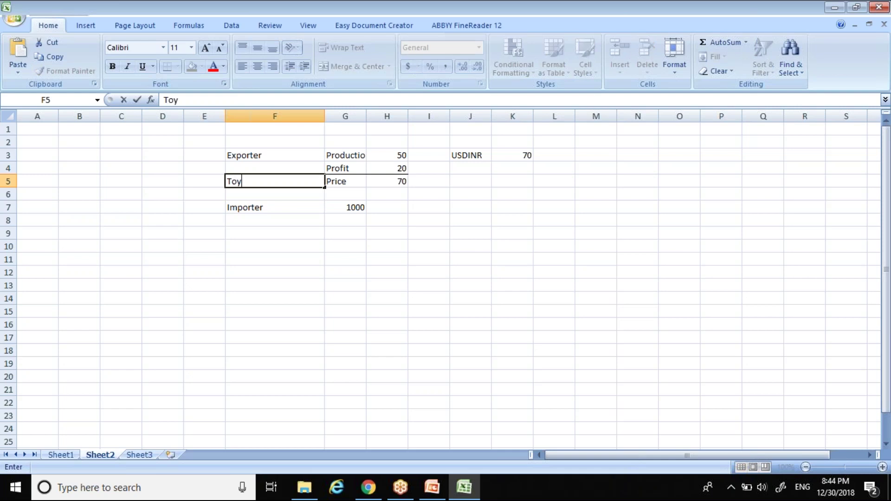
pyautogui.press('Return')
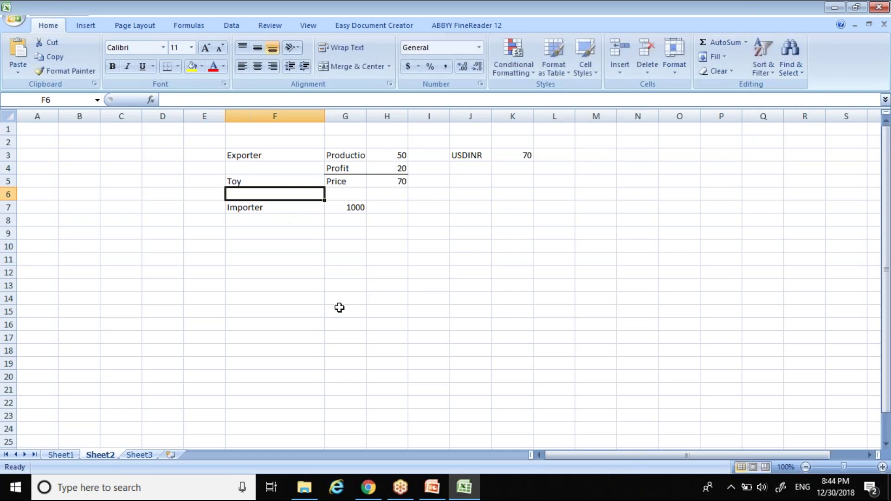
pyautogui.click(302, 181)
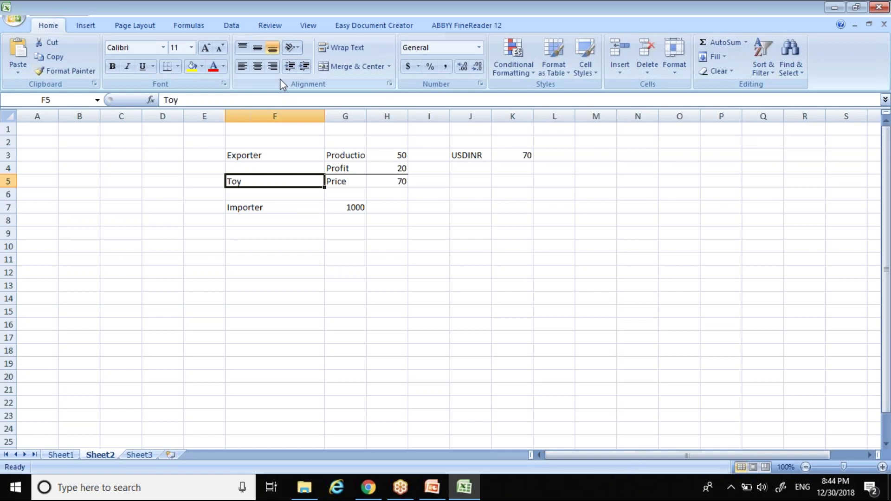
pyautogui.click(273, 67)
pyautogui.click(317, 295)
pyautogui.press('Up')
pyautogui.press('Up')
pyautogui.press('Up')
pyautogui.press('Up')
pyautogui.press('Up')
pyautogui.press('Up')
pyautogui.press('Up')
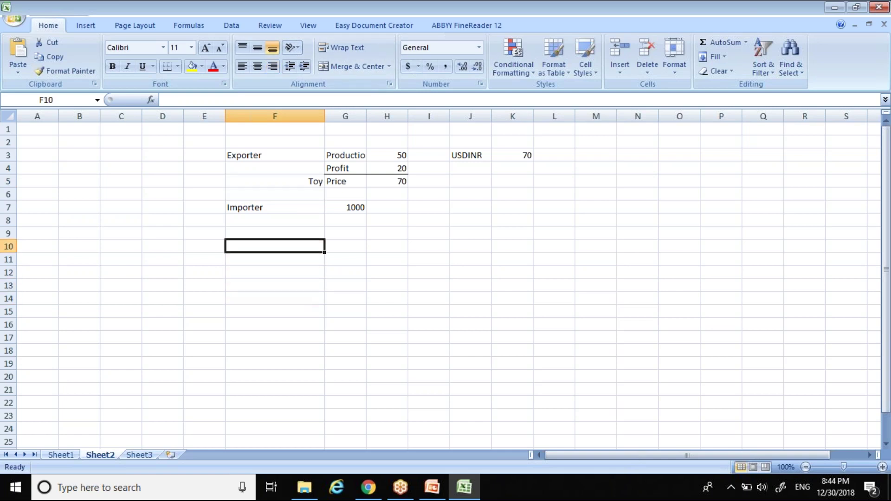
pyautogui.press('Right')
pyautogui.press('Right')
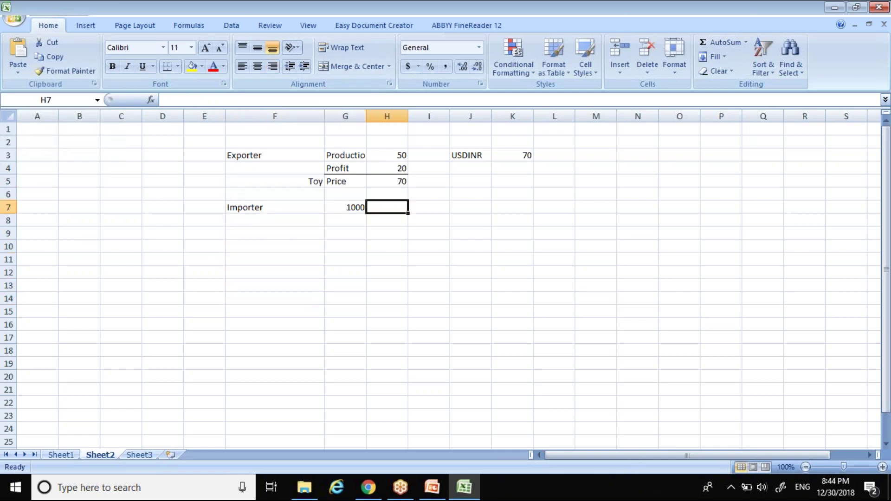
pyautogui.press('Down')
pyautogui.press('Left')
pyautogui.press('Left')
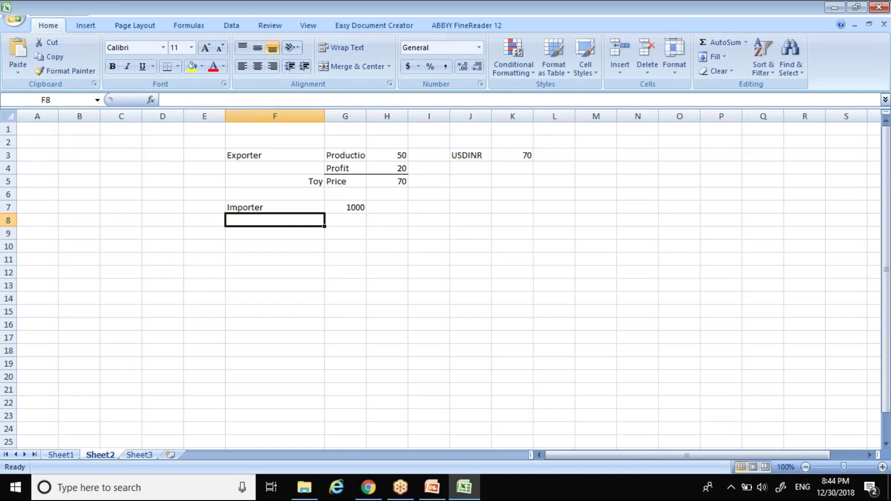
# Enter the label "Quote 1000 pic" in F8 and the amount $1000 in G8
pyautogui.press('Up')
pyautogui.press('Right')
pyautogui.press('Right')
pyautogui.press('Right')
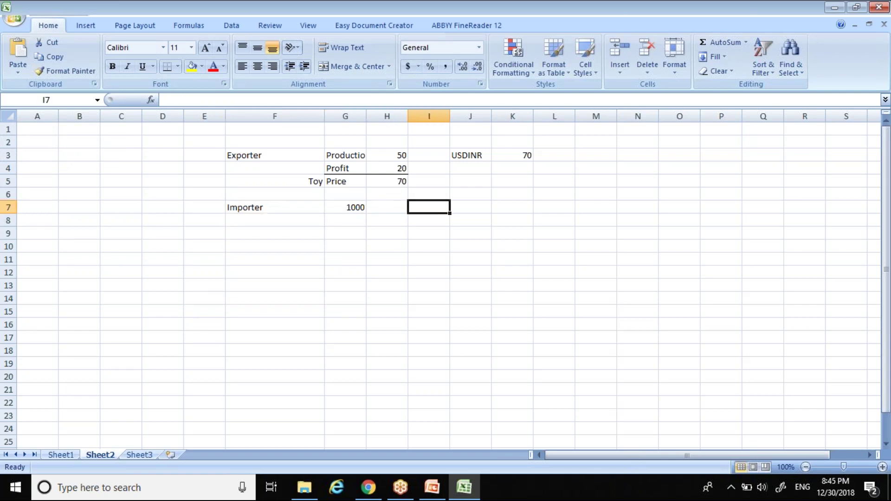
pyautogui.press('Left')
pyautogui.press('Left')
pyautogui.press('Down')
pyautogui.press('Left')
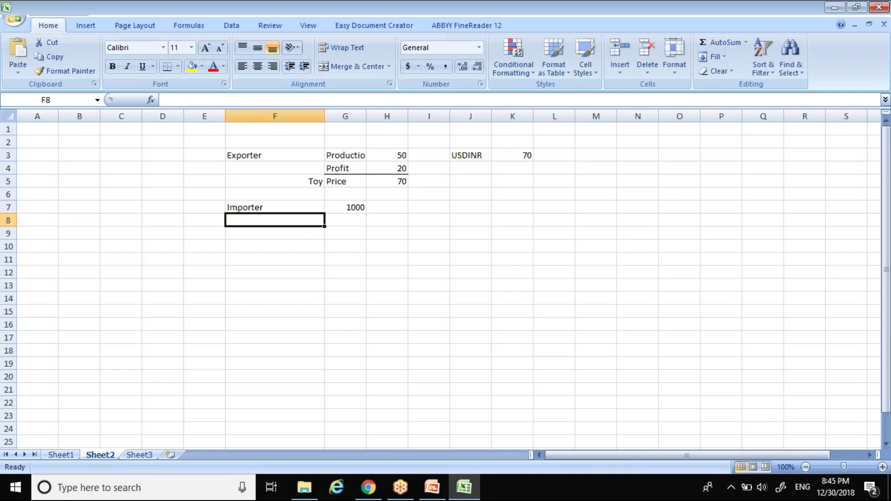
pyautogui.write('Q')
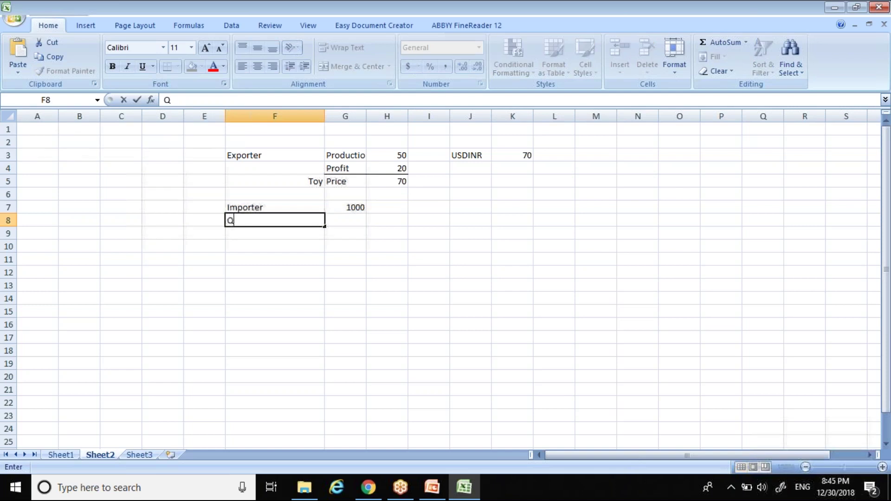
pyautogui.write('uote 1000 p')
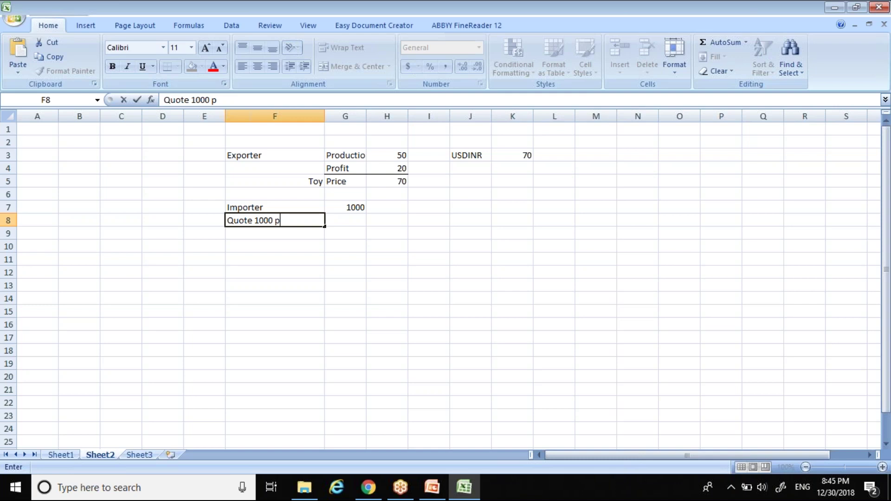
pyautogui.write('ic')
pyautogui.press('Tab')
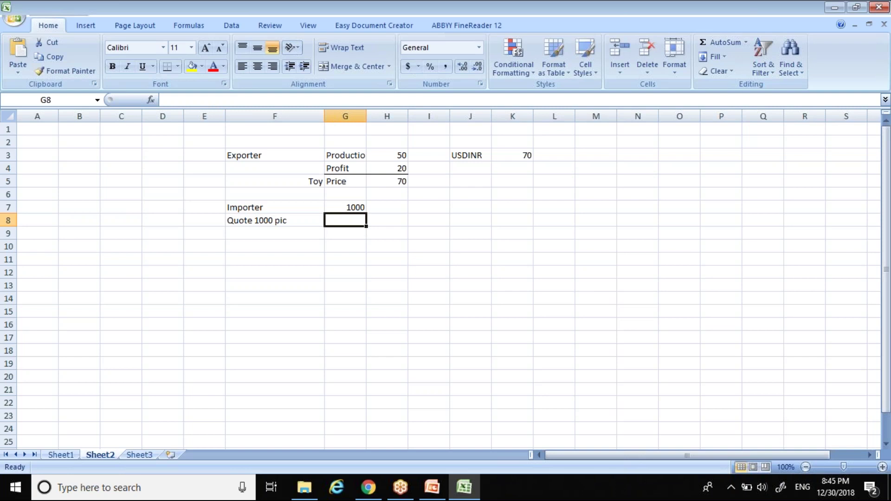
pyautogui.write('$1000')
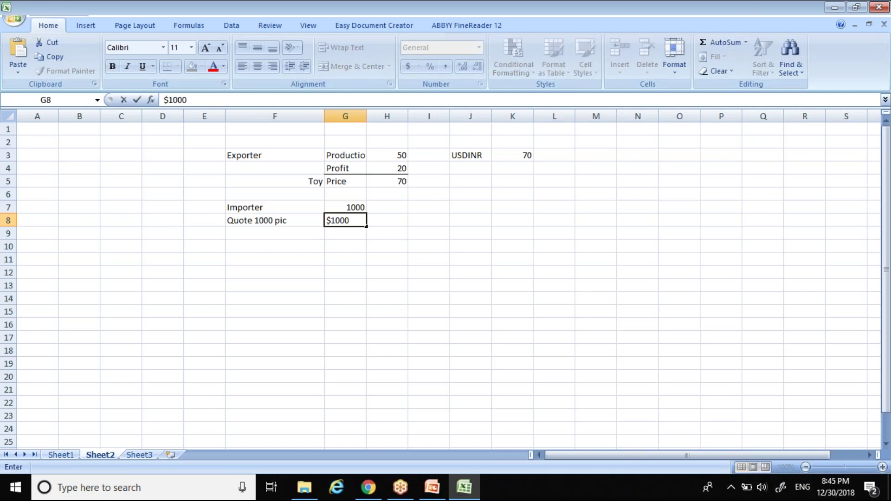
pyautogui.press('Return')
# Enter the label "After 3 M" in F11 below the importer's quote
pyautogui.press('Up')
pyautogui.press('Right')
pyautogui.press('Right')
pyautogui.press('Down')
pyautogui.press('Down')
pyautogui.press('Left')
pyautogui.press('Left')
pyautogui.press('Left')
pyautogui.press('Down')
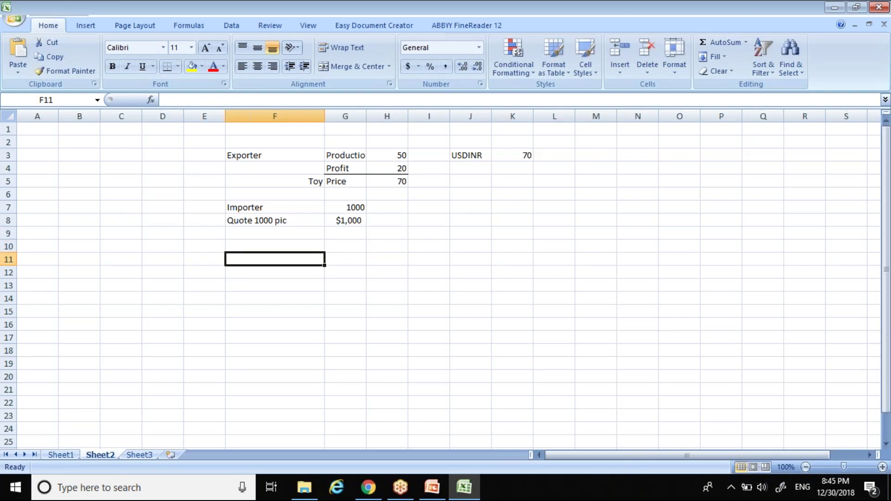
pyautogui.write('Afte')
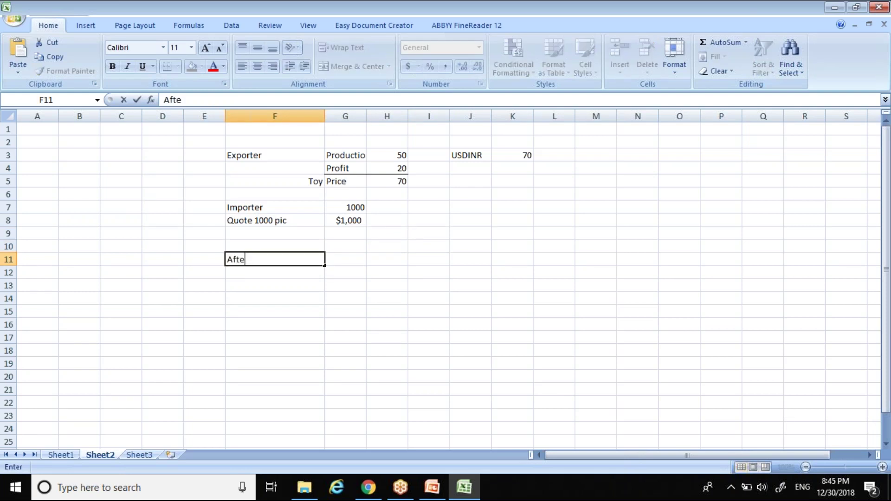
pyautogui.write('r 3 M')
pyautogui.press('Tab')
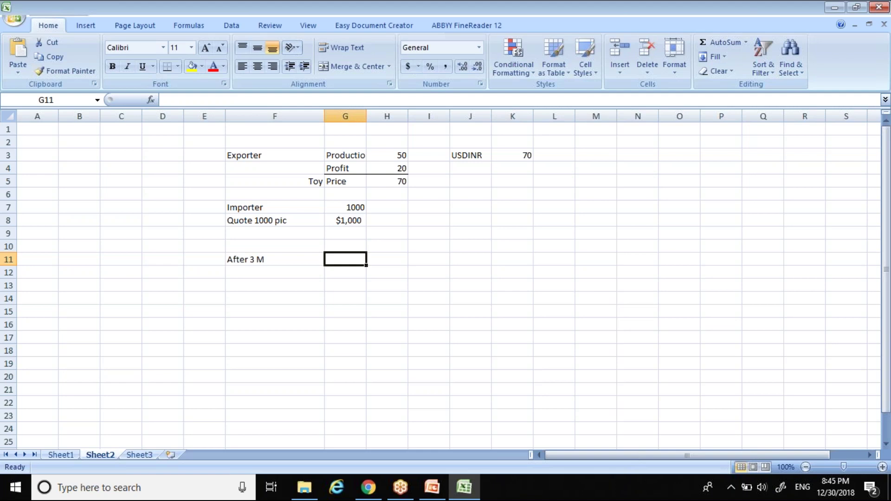
pyautogui.write('USD')
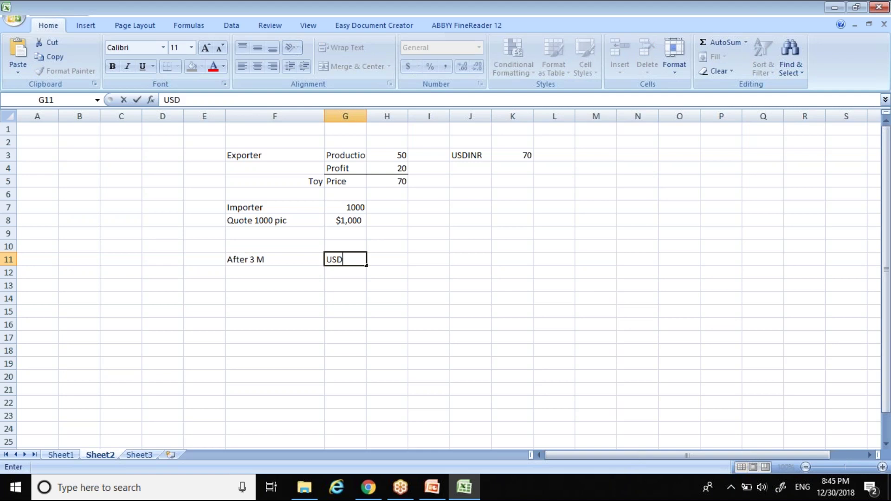
pyautogui.press('BackSpace')
pyautogui.press('BackSpace')
pyautogui.press('BackSpace')
# Enter the exchange rate label "USDINR" in J11 with the value 65 in K11
pyautogui.press('Right')
pyautogui.press('Right')
pyautogui.press('Right')
pyautogui.write('USDINR')
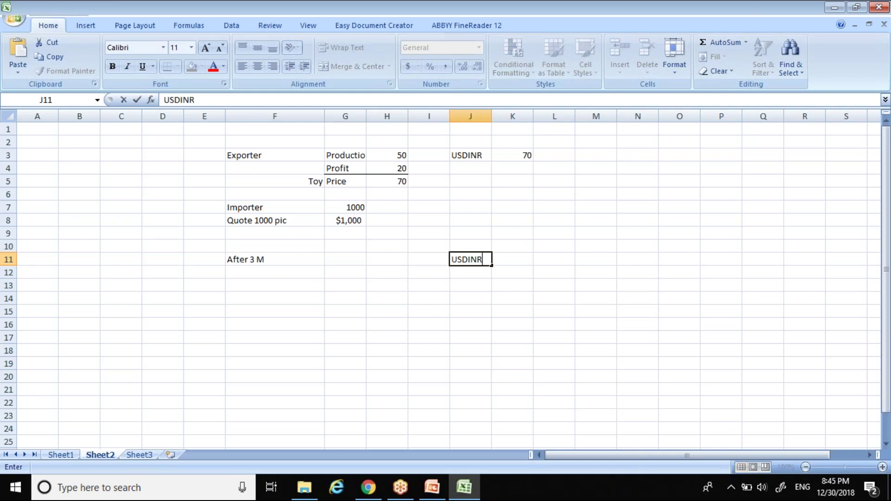
pyautogui.press('Right')
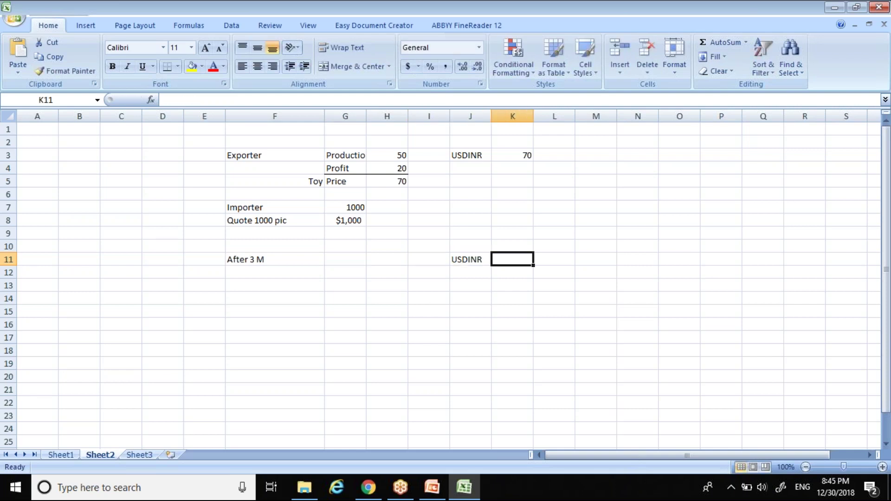
pyautogui.write('65')
pyautogui.press('Return')
# Enter the label "After conversion" in F13, two rows below "After 3 M"
pyautogui.press('Up')
pyautogui.press('Right')
pyautogui.press('Left')
pyautogui.press('Left')
pyautogui.press('Left')
pyautogui.press('Left')
pyautogui.press('Left')
pyautogui.press('Down')
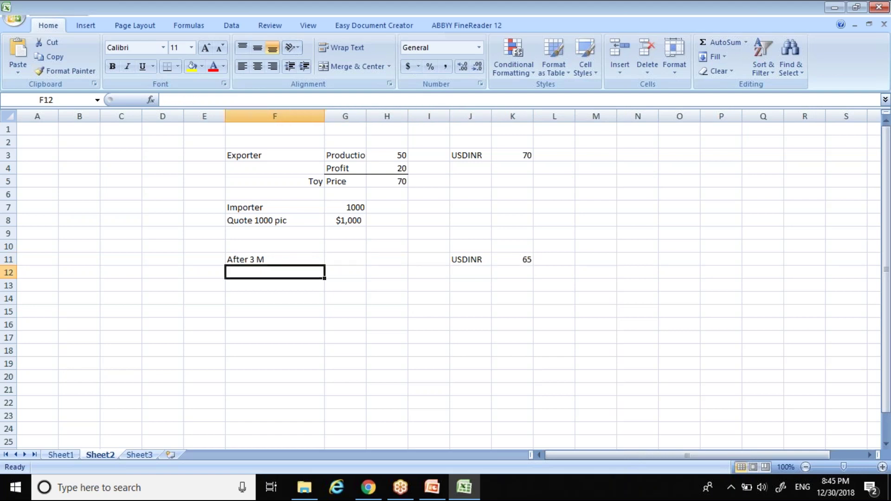
pyautogui.press('Right')
pyautogui.press('Up')
pyautogui.press('Up')
pyautogui.press('Up')
pyautogui.press('Up')
pyautogui.press('Down')
pyautogui.press('Down')
pyautogui.press('Down')
pyautogui.press('Down')
pyautogui.press('Down')
pyautogui.press('Left')
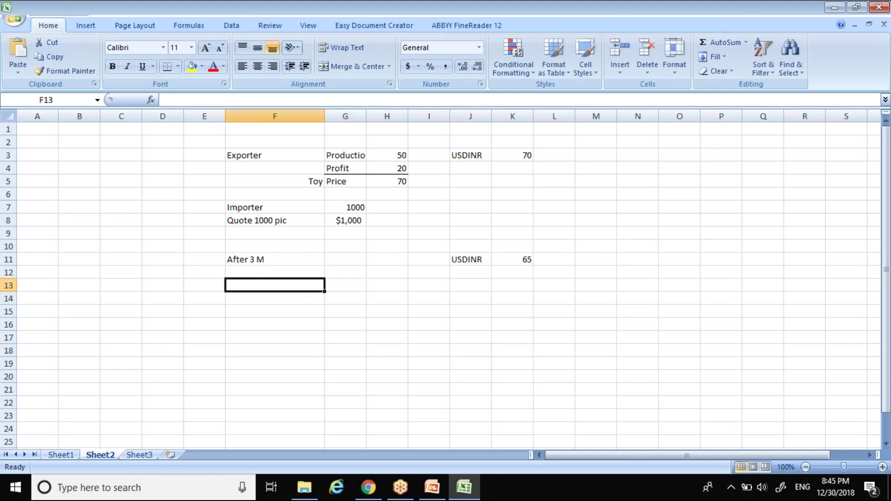
pyautogui.write('Af')
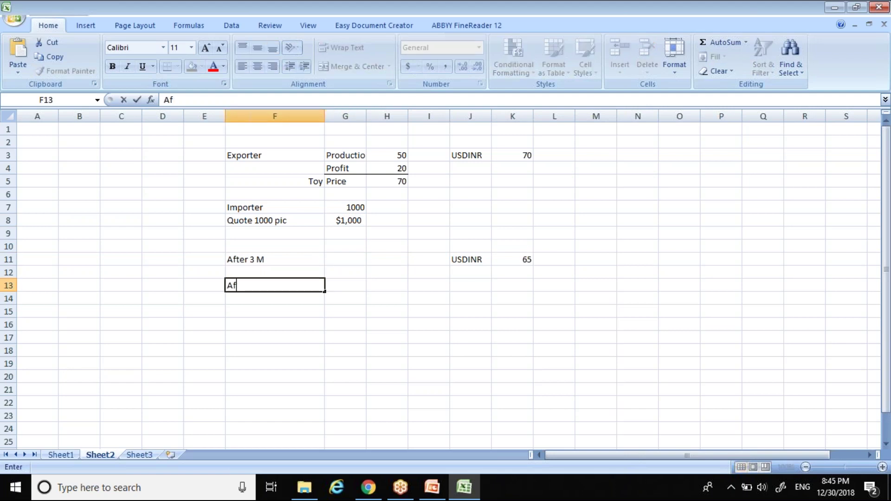
pyautogui.write('ter conversion')
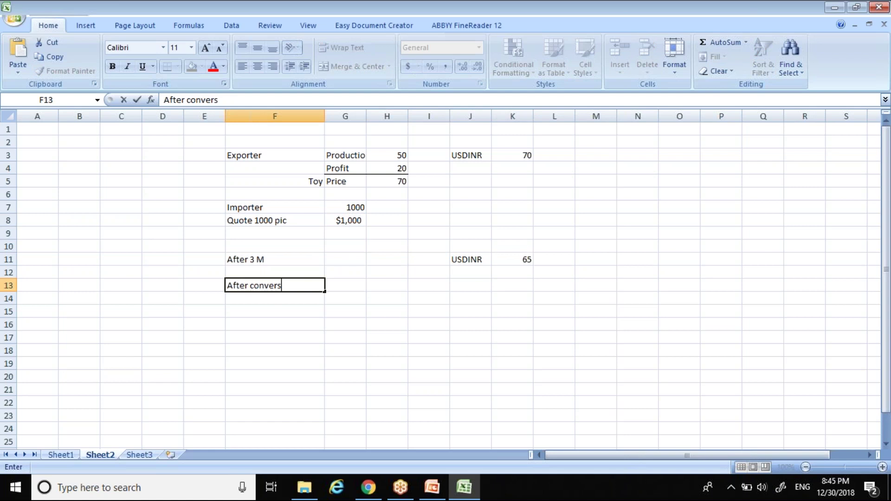
pyautogui.press('Tab')
# Calculate the converted amount in G13 with the formula =K11*G8
pyautogui.write('=')
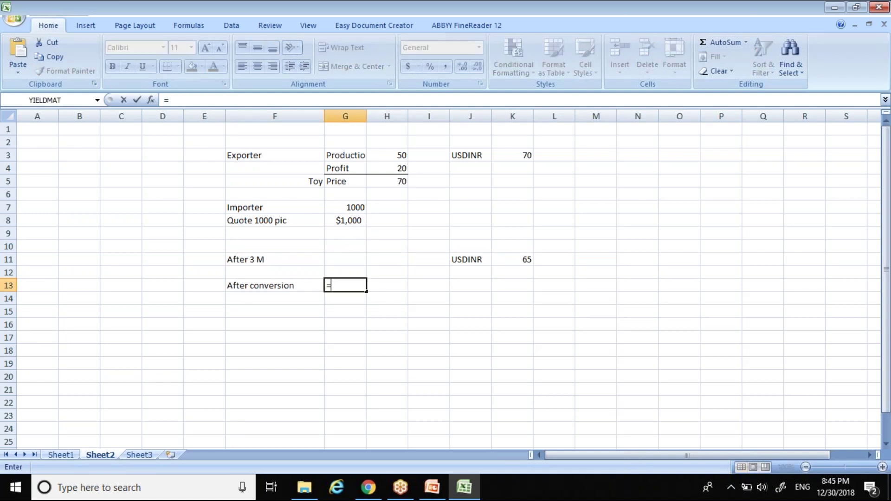
pyautogui.click(518, 258)
pyautogui.write('*')
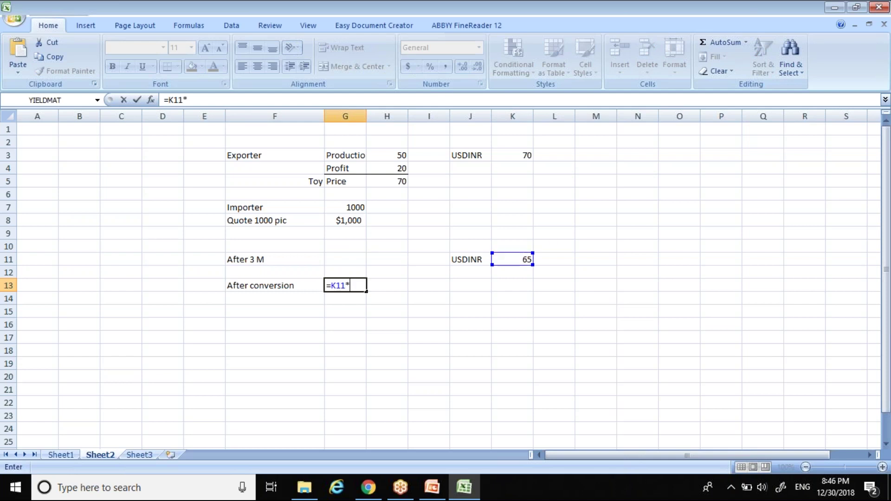
pyautogui.click(359, 219)
pyautogui.press('Return')
pyautogui.press('Up')
pyautogui.press('Right')
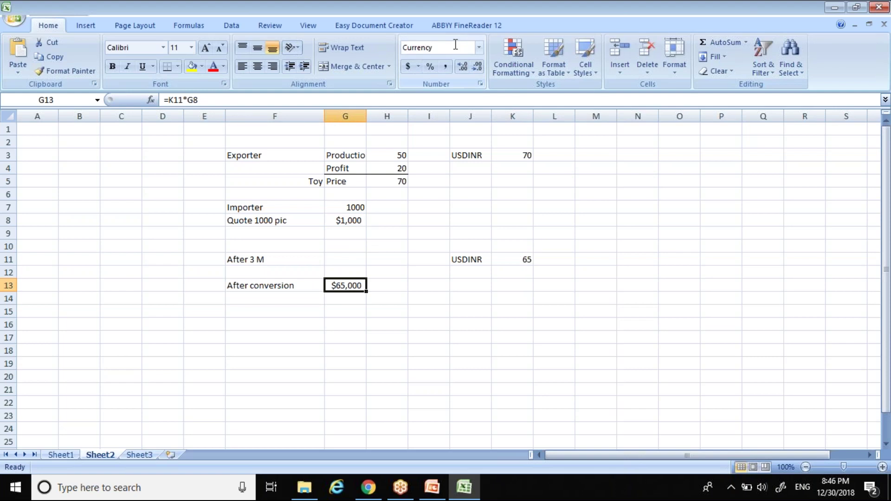
# Change the number format of the converted amount in G13 to General
pyautogui.click(478, 48)
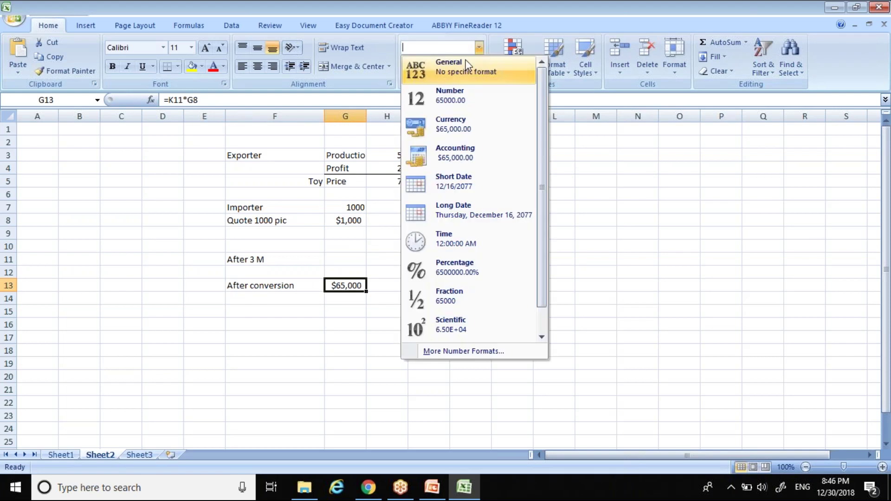
pyautogui.click(464, 65)
pyautogui.click(387, 338)
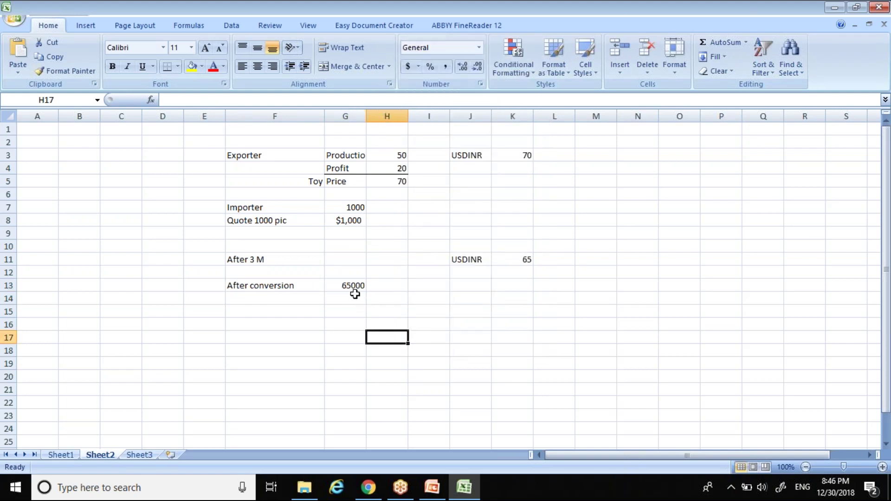
pyautogui.click(353, 303)
# Enter the currency label "INR" in H13 beside the converted amount
pyautogui.click(346, 284)
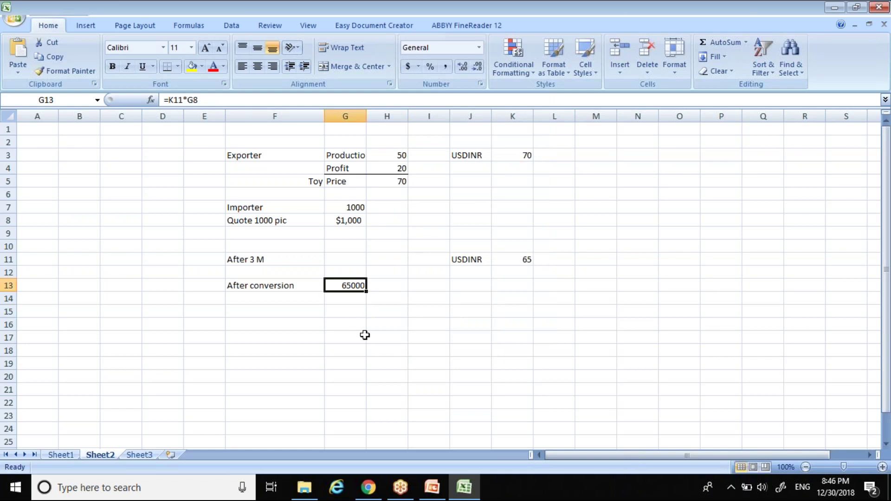
pyautogui.press('Right')
pyautogui.write('INR')
pyautogui.press('Return')
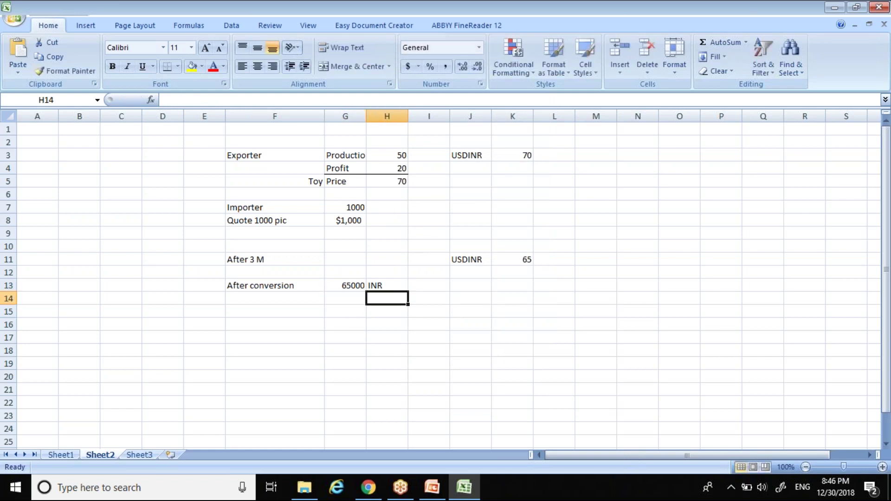
# Enter the label "Total Value" in J5 below the first USDINR rate
pyautogui.press('Up')
pyautogui.press('Up')
pyautogui.press('Up')
pyautogui.press('Up')
pyautogui.press('Up')
pyautogui.press('Up')
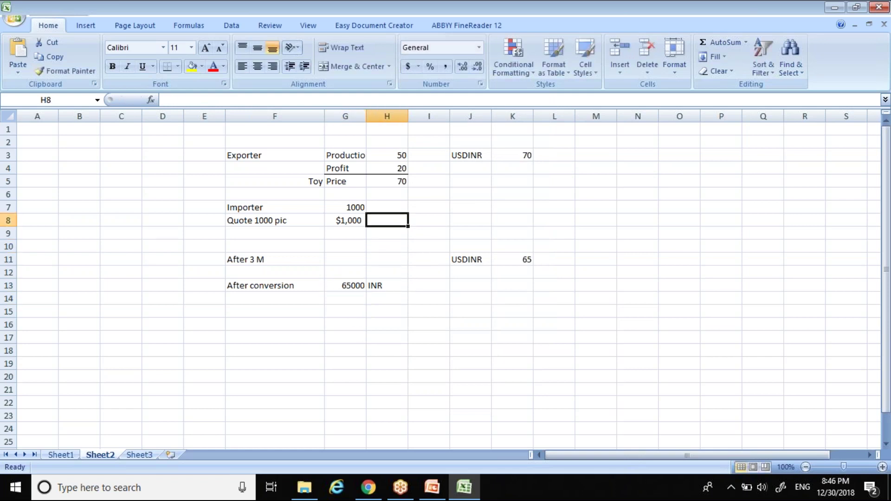
pyautogui.press('Right')
pyautogui.press('Right')
pyautogui.press('Right')
pyautogui.press('Up')
pyautogui.press('Up')
pyautogui.press('Up')
pyautogui.press('Left')
pyautogui.write('T')
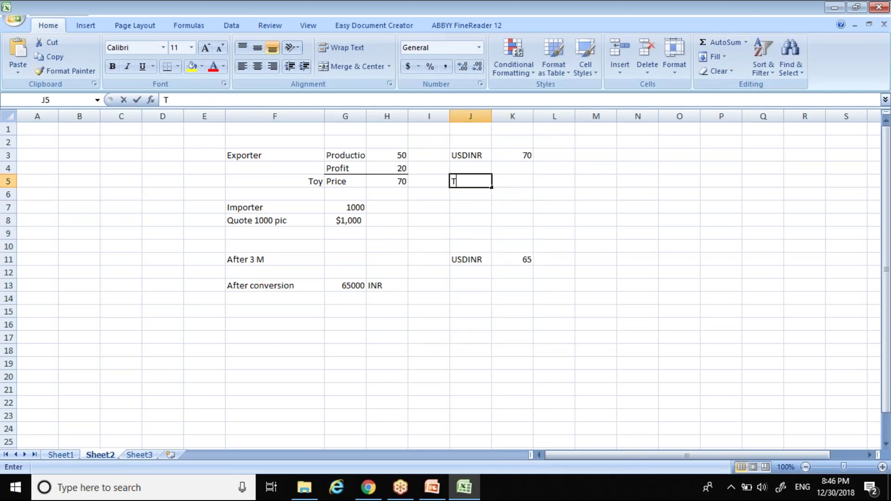
pyautogui.write('otal Value-')
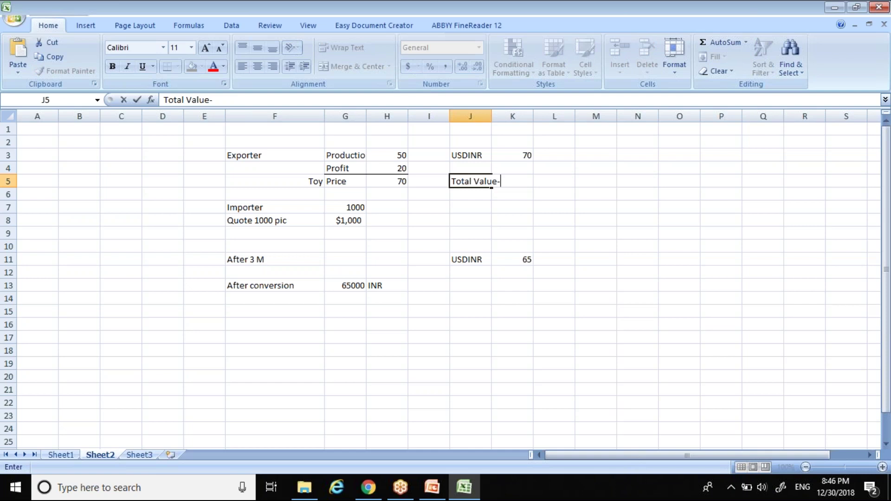
pyautogui.press('BackSpace')
pyautogui.press('Right')
# Calculate the total value in K5 with the formula =K3*G7
pyautogui.write('=')
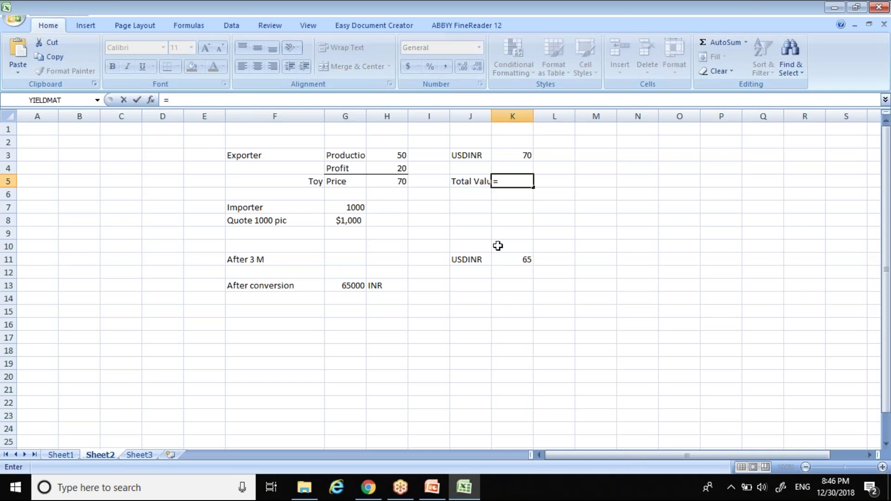
pyautogui.click(532, 155)
pyautogui.write('*')
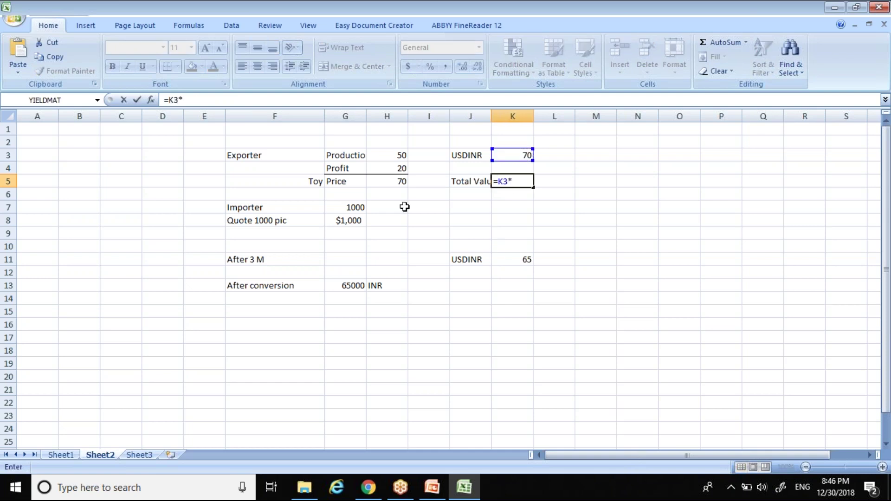
pyautogui.click(345, 208)
pyautogui.press('Return')
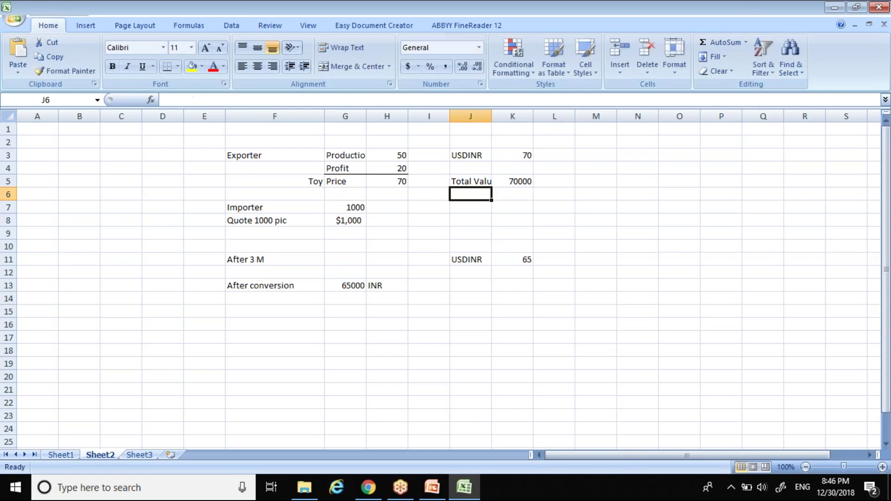
# Subtract the converted amount from the total value in G14 with the formula =K5-G13
pyautogui.press('Down')
pyautogui.press('Down')
pyautogui.press('Down')
pyautogui.press('Down')
pyautogui.press('Down')
pyautogui.press('Down')
pyautogui.press('Down')
pyautogui.press('Down')
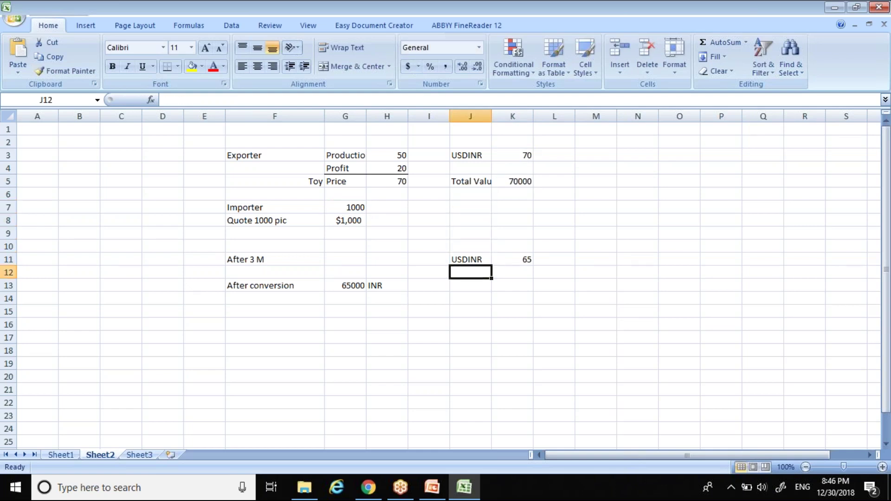
pyautogui.press('Left')
pyautogui.press('Left')
pyautogui.press('Left')
pyautogui.press('Up')
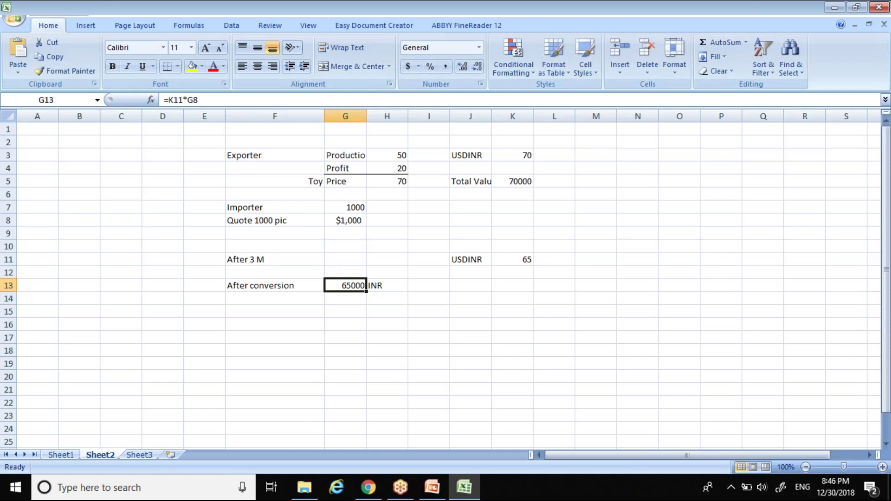
pyautogui.press('Down')
pyautogui.write('=')
pyautogui.click(509, 183)
pyautogui.write('-')
pyautogui.click(349, 280)
pyautogui.press('Return')
pyautogui.press('Up')
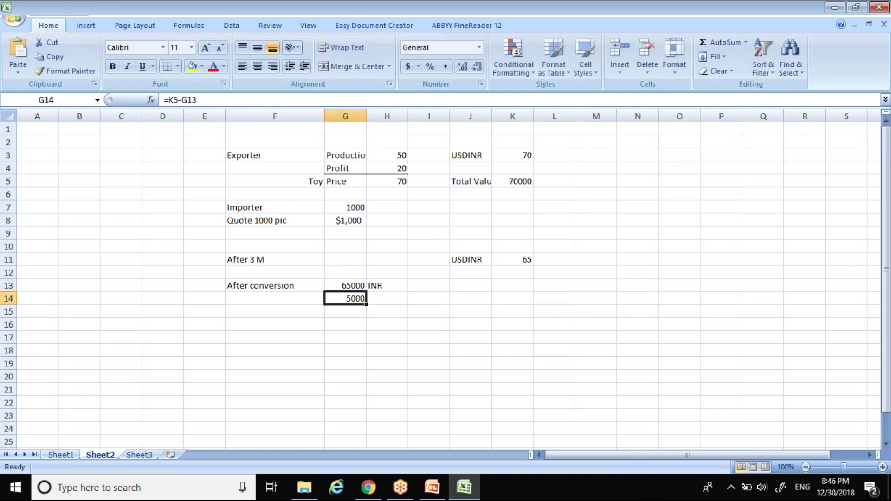
# Label the difference by entering "Loss" in F14
pyautogui.press('Left')
pyautogui.write('Loss')
pyautogui.press('Return')
pyautogui.press('Up')
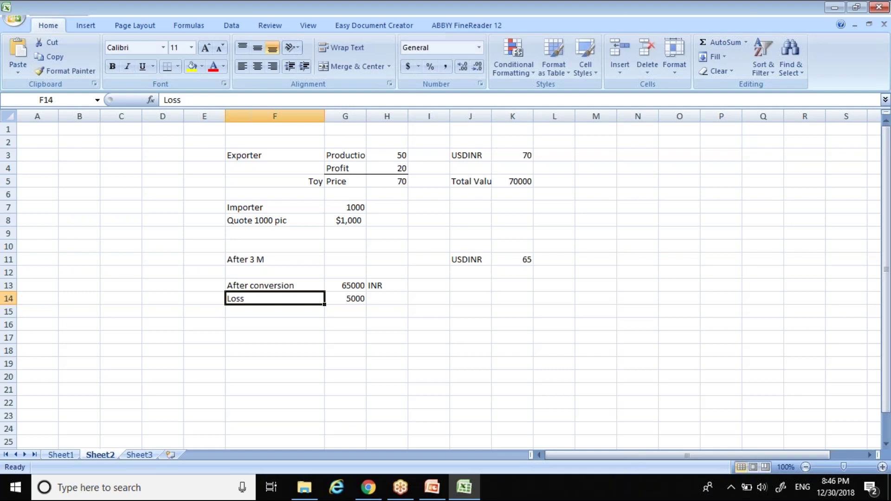
# Add a bottom border under F13:G13 to separate the converted amount from the loss
pyautogui.press('Right')
pyautogui.press('Up')
pyautogui.hotkey('shift', 'Left')
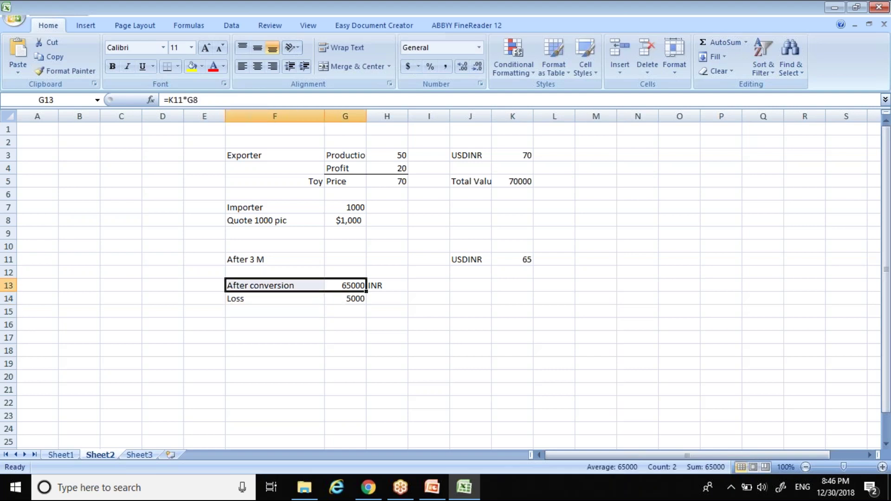
pyautogui.click(321, 335)
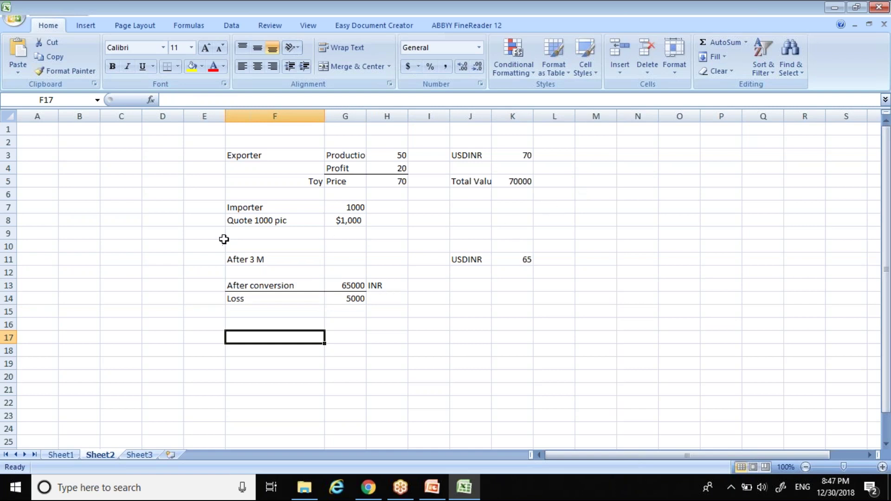
# Add a bottom border under E9:L9 to separate the quote section from the after-3-months section
pyautogui.moveTo(224, 233); pyautogui.dragTo(557, 233)
pyautogui.click(169, 68)
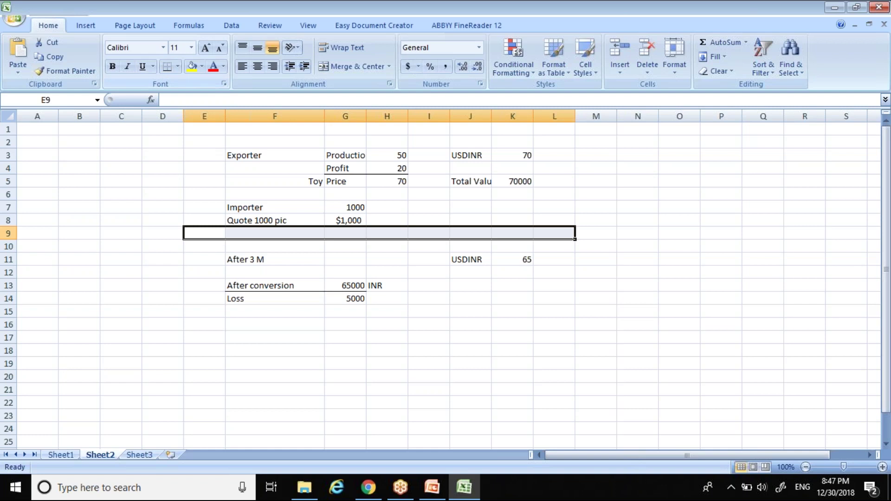
pyautogui.click(425, 338)
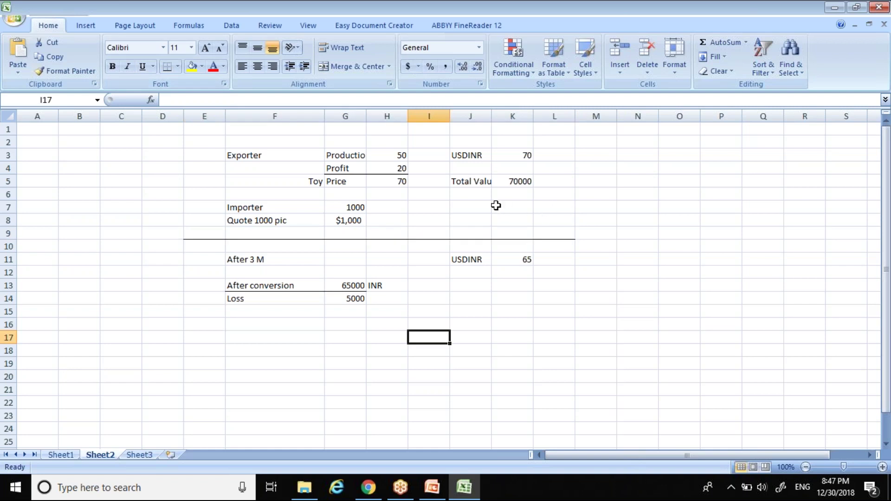
# Enter the label "Forward rate 3M" in J2 and widen column J to fit it
pyautogui.click(467, 142)
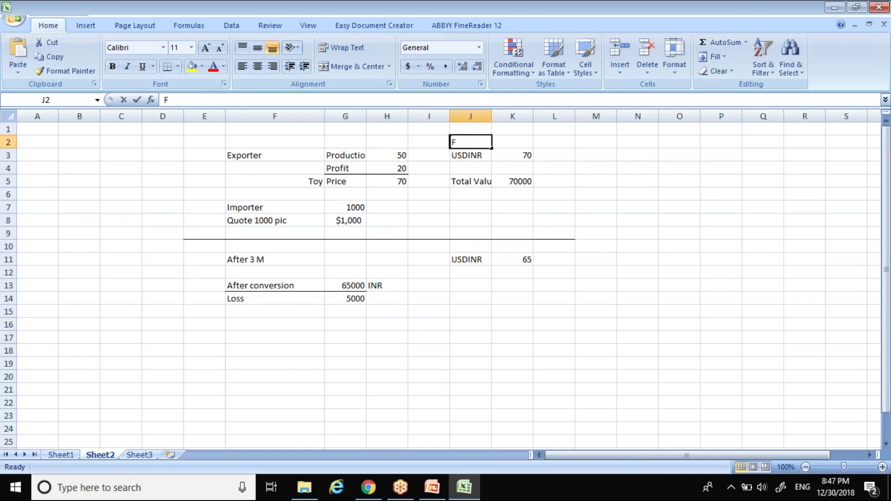
pyautogui.write('Forward rate')
pyautogui.press('Return')
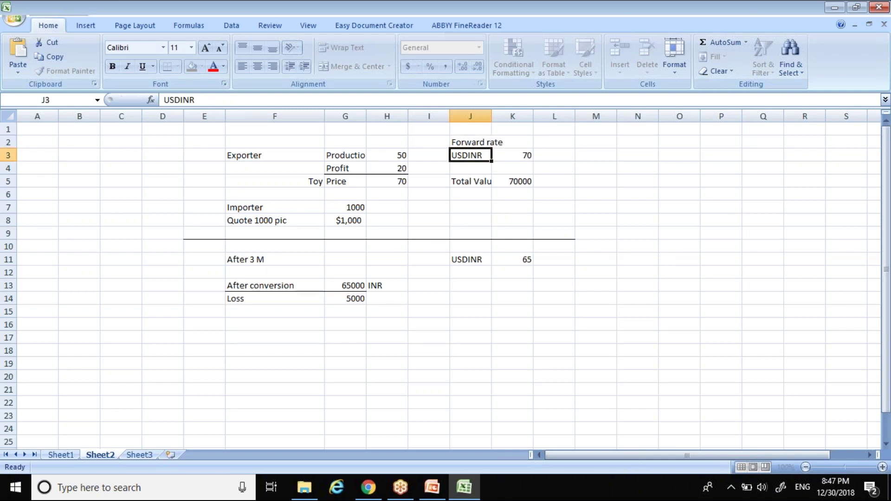
pyautogui.doubleClick(492, 116)
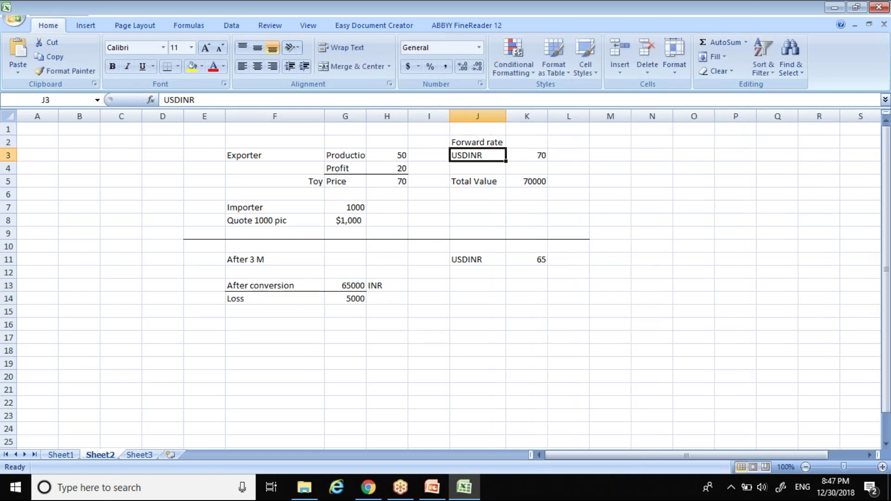
pyautogui.click(504, 143)
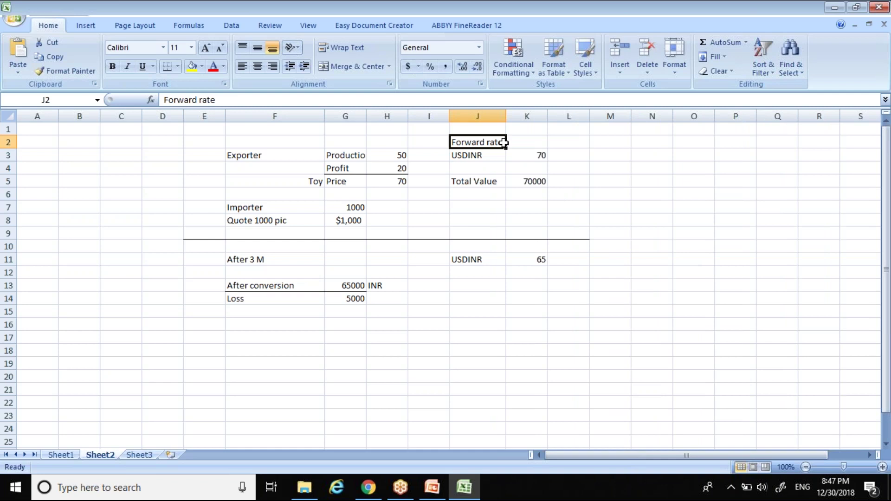
pyautogui.doubleClick(504, 142)
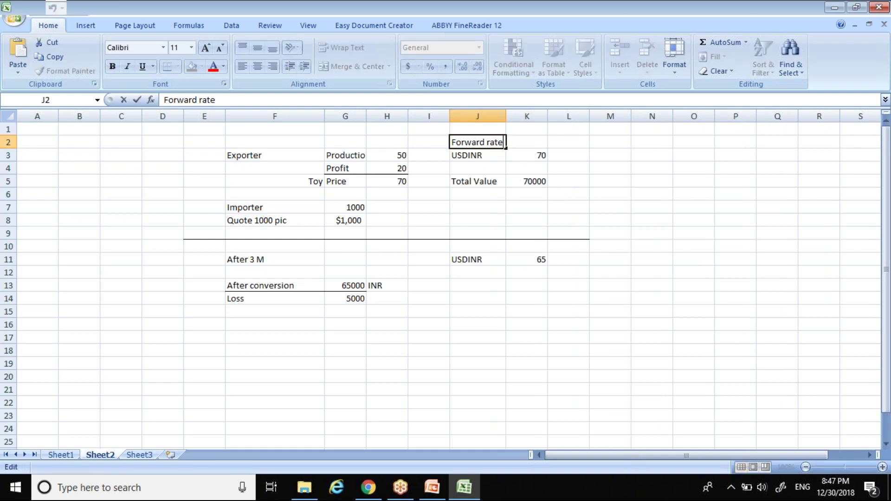
pyautogui.write('3M')
pyautogui.press('Return')
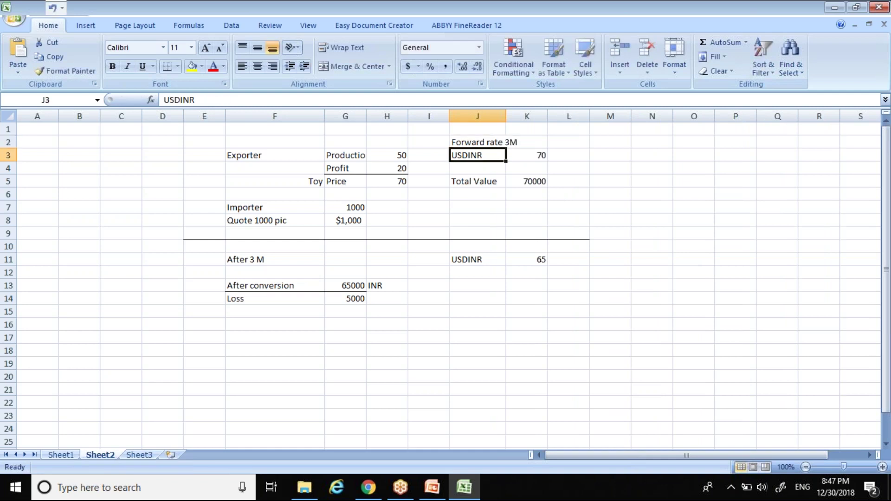
pyautogui.moveTo(508, 117); pyautogui.dragTo(524, 118)
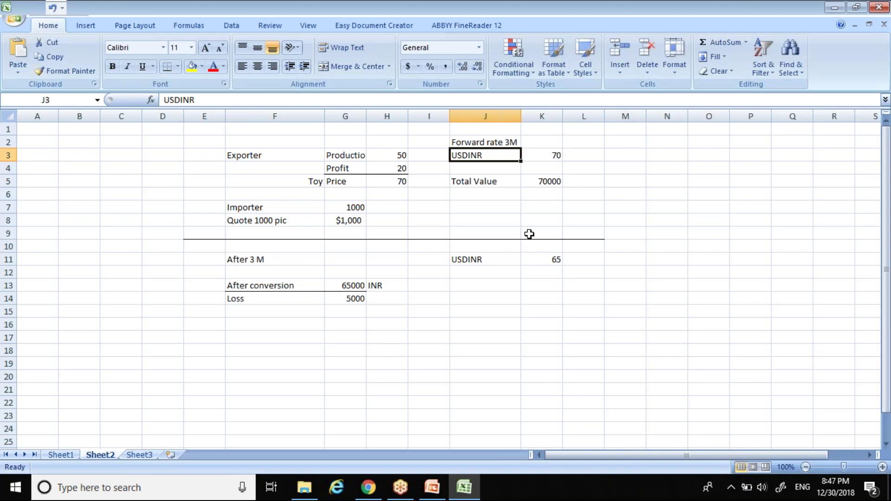
# Enter 69 as the three-month forward rate in K2
pyautogui.press('Up')
pyautogui.press('Right')
pyautogui.press('Left')
pyautogui.press('Right')
pyautogui.write('69')
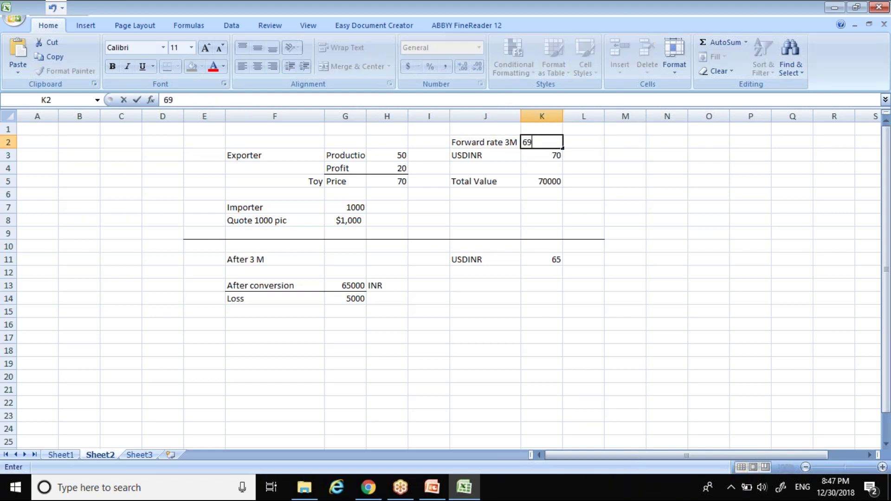
pyautogui.press('Return')
pyautogui.press('Up')
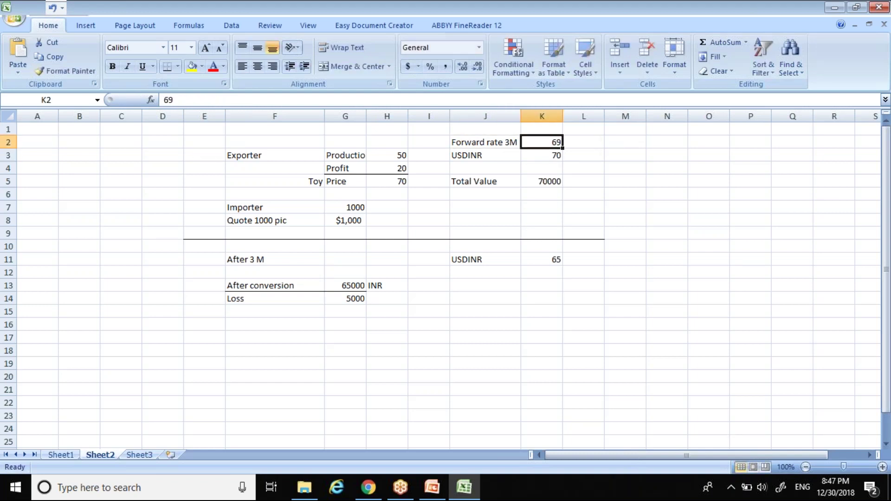
pyautogui.press('Right')
pyautogui.press('Left')
pyautogui.press('Down')
pyautogui.press('Down')
pyautogui.press('Down')
pyautogui.press('Down')
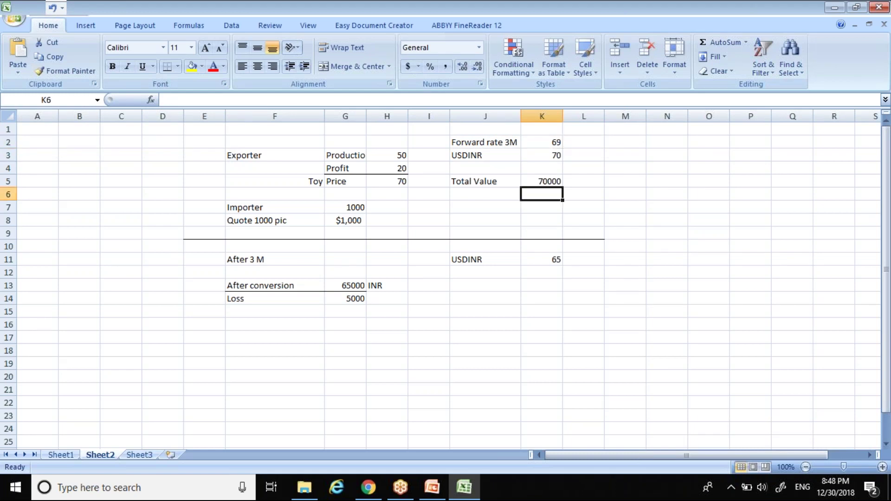
pyautogui.press('Up')
pyautogui.press('Left')
pyautogui.press('Left')
pyautogui.press('Right')
pyautogui.press('Right')
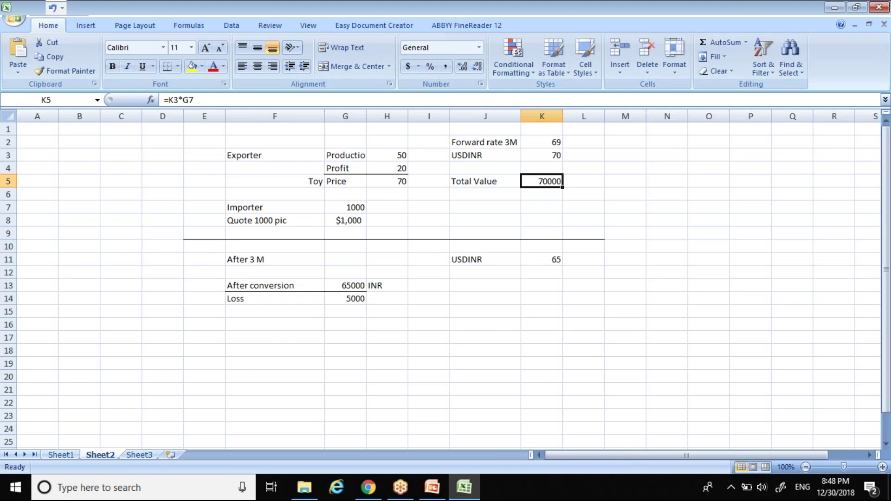
pyautogui.press('Left')
pyautogui.press('Left')
pyautogui.press('Left')
pyautogui.press('Left')
pyautogui.press('Down')
pyautogui.press('Down')
pyautogui.press('Down')
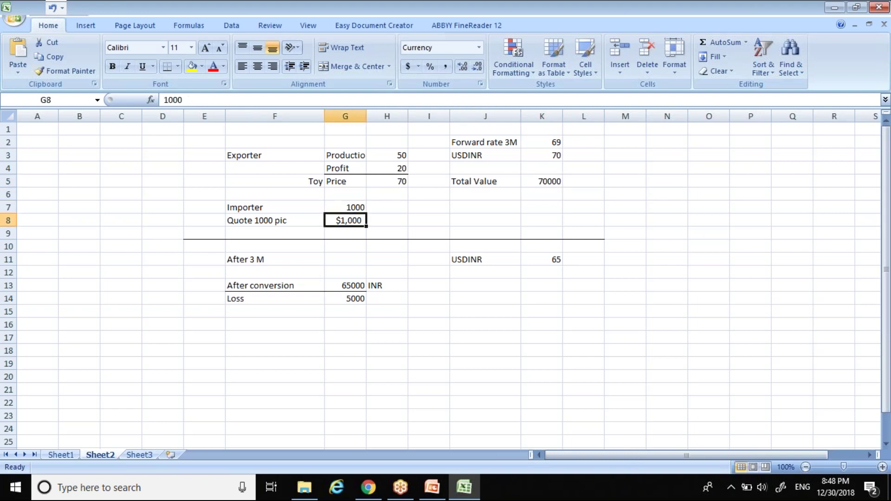
pyautogui.press('Delete')
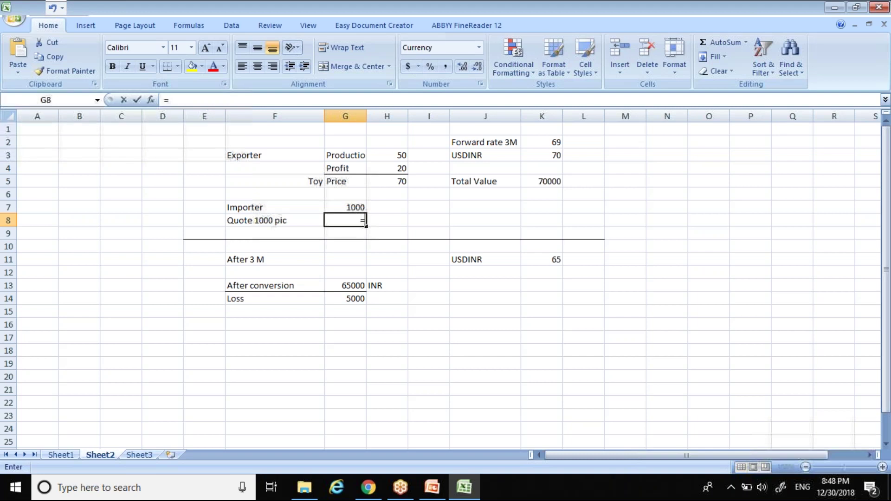
pyautogui.write('=')
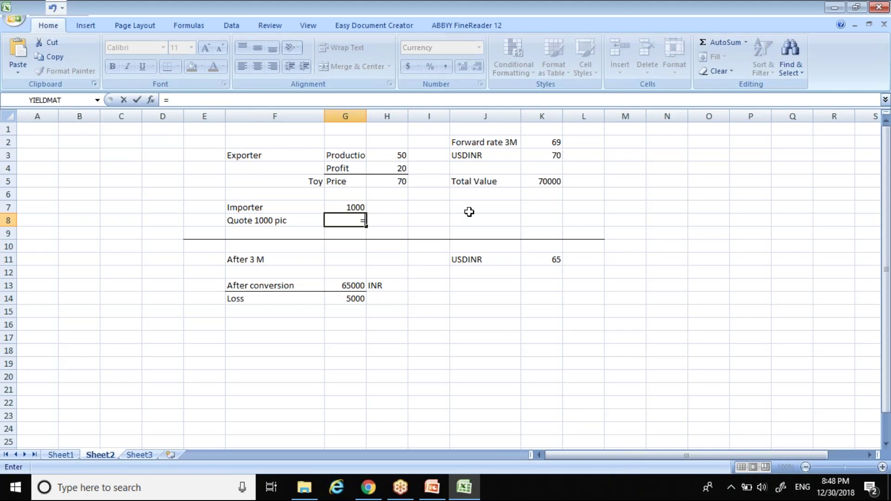
pyautogui.press('Escape')
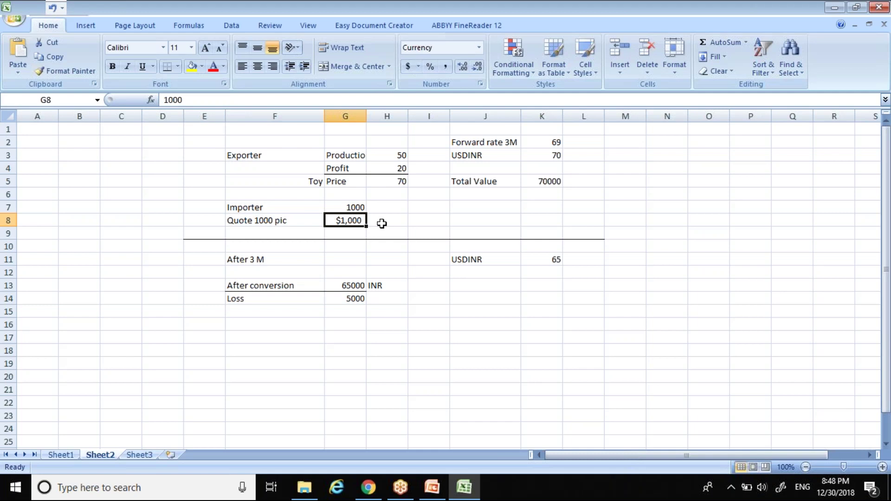
# Try to recalculate the quote in G8 with the formula =1000/K2, and undo the change
pyautogui.click(215, 101)
pyautogui.press('Home')
pyautogui.write('=')
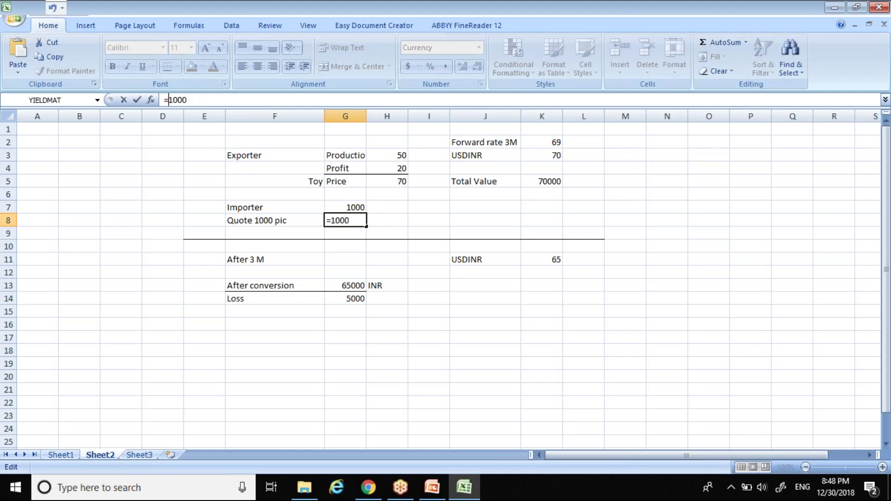
pyautogui.press('End')
pyautogui.write('/')
pyautogui.click(536, 139)
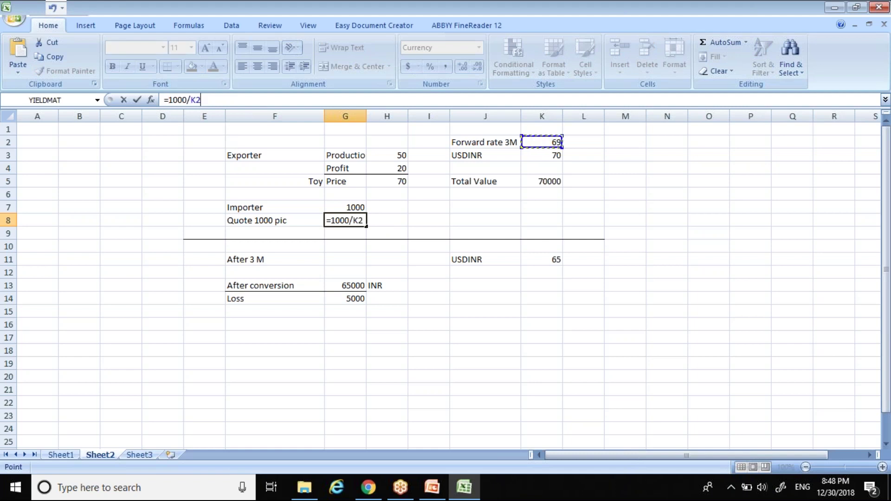
pyautogui.press('Return')
pyautogui.press('Up')
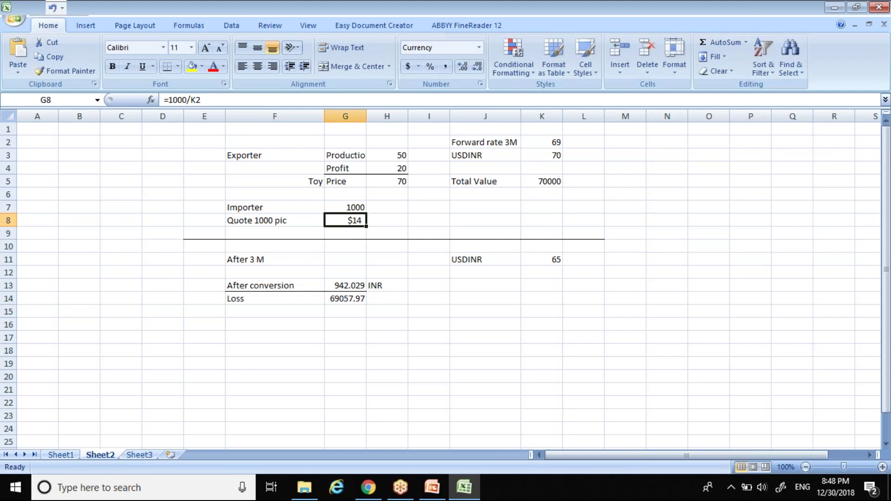
pyautogui.click(455, 207)
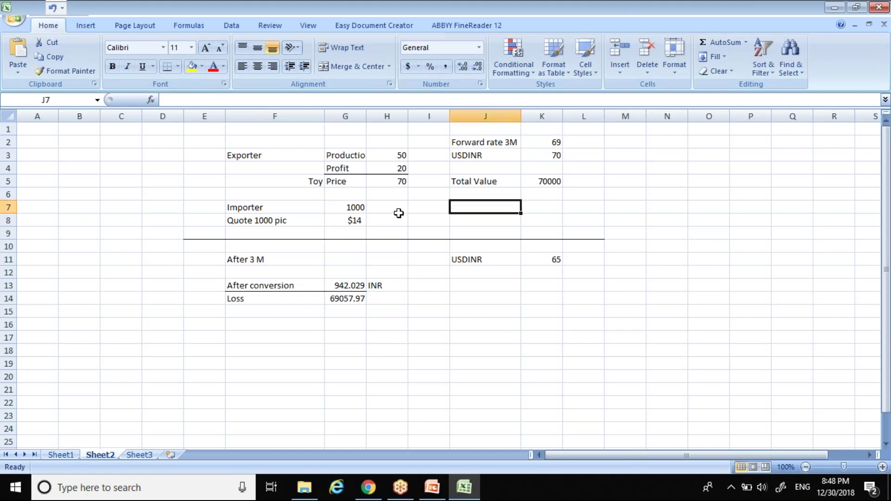
pyautogui.hotkey('ctrl', 'z')
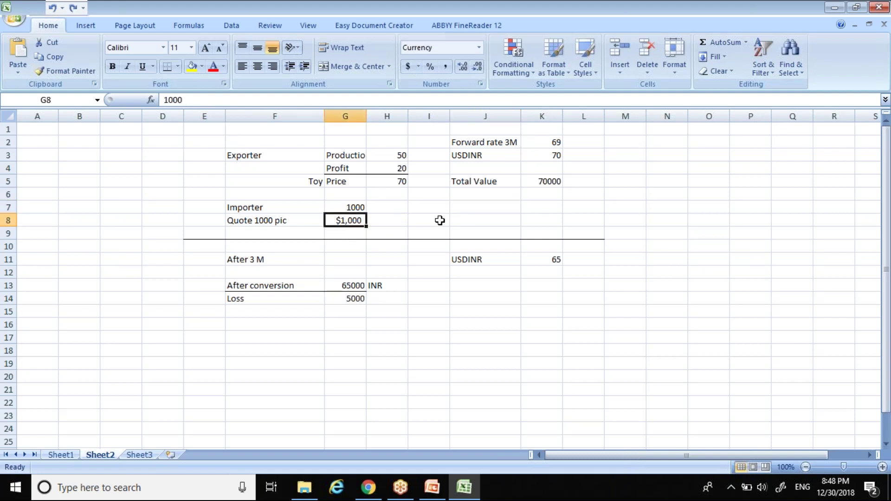
# Calculate the dollar quote in G8 from the total value and forward rate with the formula =K5/K2
pyautogui.click(411, 221)
pyautogui.press('Left')
pyautogui.press('Left')
pyautogui.press('Right')
pyautogui.press('Left')
pyautogui.write('=')
pyautogui.click(546, 182)
pyautogui.write('/')
pyautogui.click(555, 142)
pyautogui.press('Return')
pyautogui.press('Up')
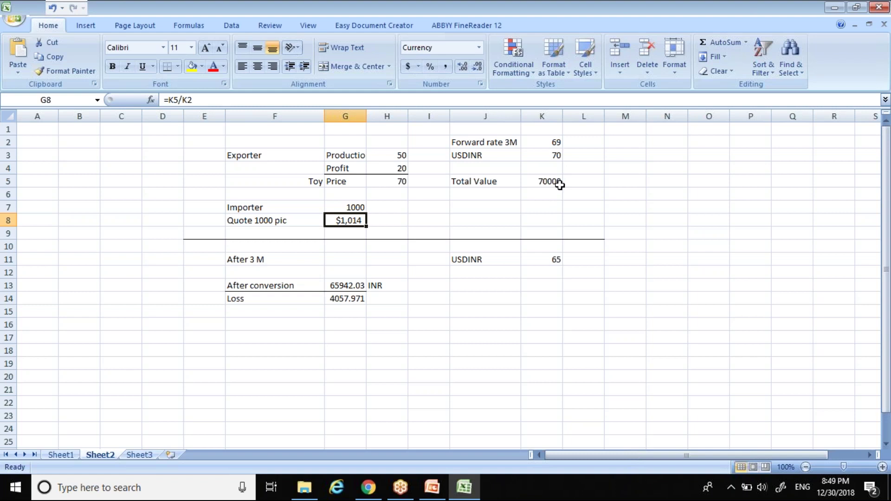
# Add a bottom border under I2:K2 to set off the forward rate row
pyautogui.click(394, 212)
pyautogui.press('Down')
pyautogui.press('Left')
pyautogui.click(495, 141)
pyautogui.moveTo(427, 142); pyautogui.dragTo(543, 142)
pyautogui.click(167, 69)
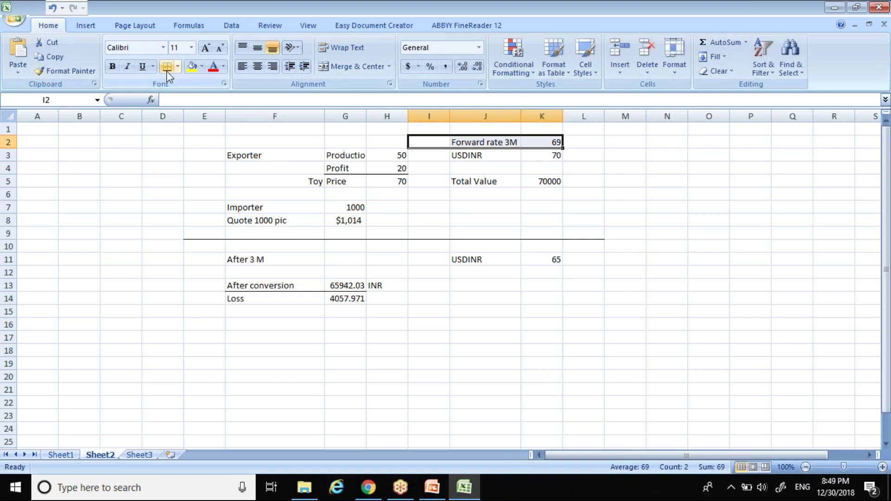
pyautogui.click(414, 349)
# Clear the contents of the after-3-months block in F11:K14
pyautogui.press('Up')
pyautogui.press('Up')
pyautogui.press('Up')
pyautogui.press('Up')
pyautogui.press('Up')
pyautogui.press('Up')
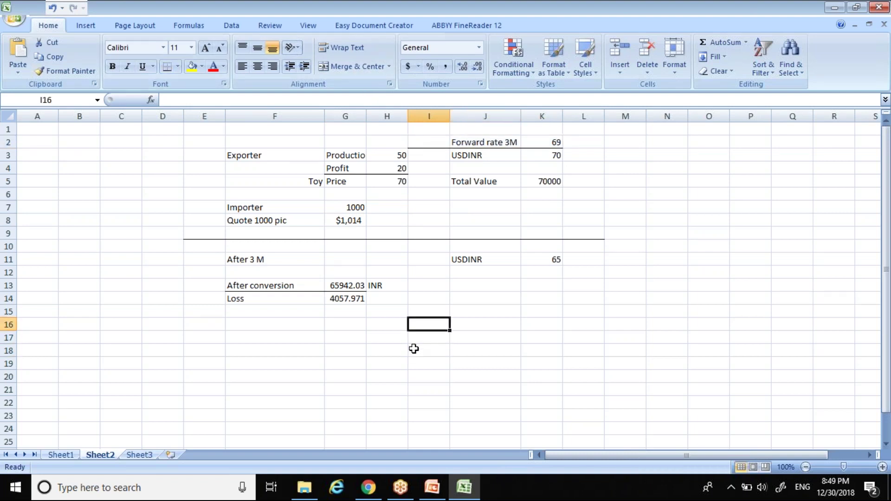
pyautogui.press('Up')
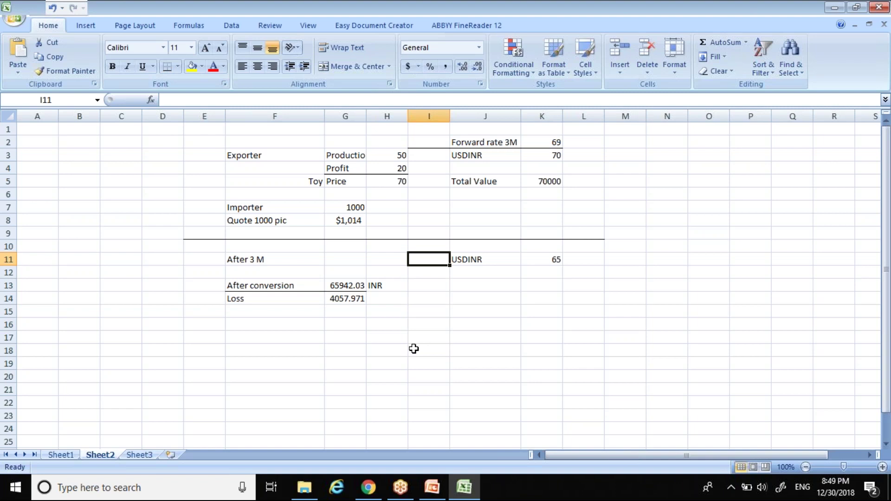
pyautogui.press('Left')
pyautogui.press('Left')
pyautogui.press('Left')
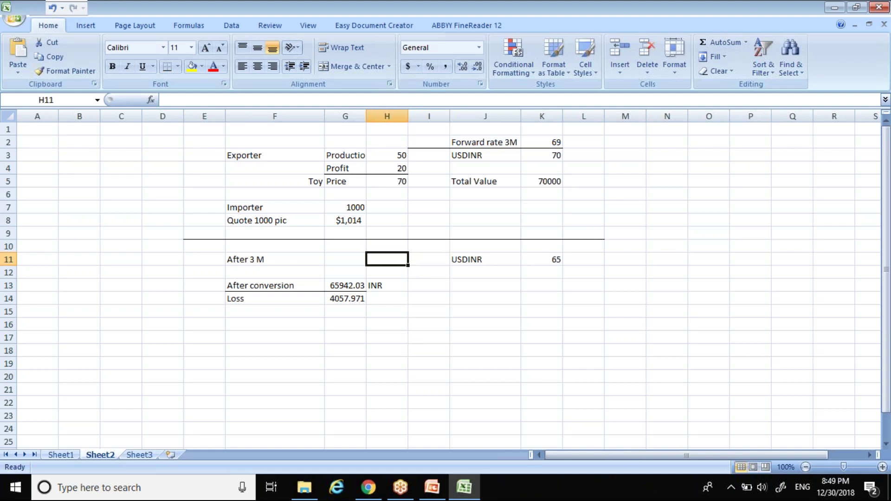
pyautogui.hotkey('shift', 'Down')
pyautogui.hotkey('shift', 'Down')
pyautogui.hotkey('shift', 'Down')
pyautogui.hotkey('shift', 'Right')
pyautogui.hotkey('shift', 'Right')
pyautogui.hotkey('shift', 'Right')
pyautogui.hotkey('shift', 'Right')
pyautogui.hotkey('shift', 'Right')
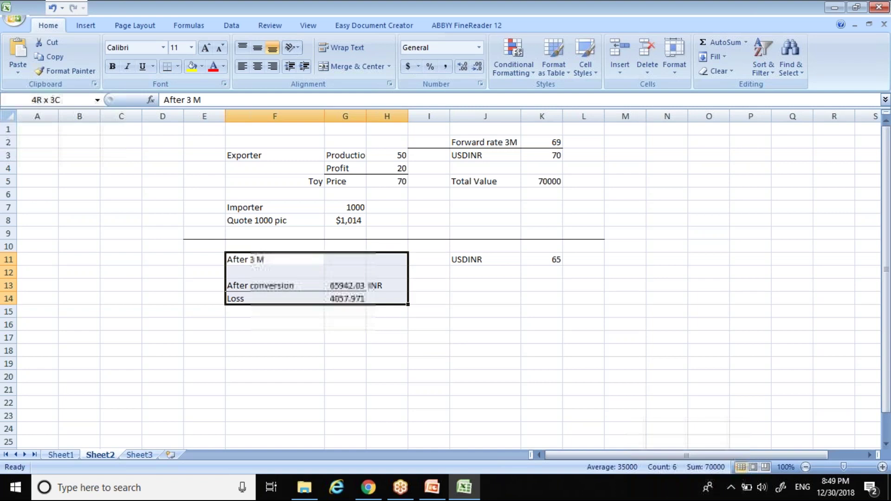
pyautogui.press('Delete')
pyautogui.press('Up')
pyautogui.press('Up')
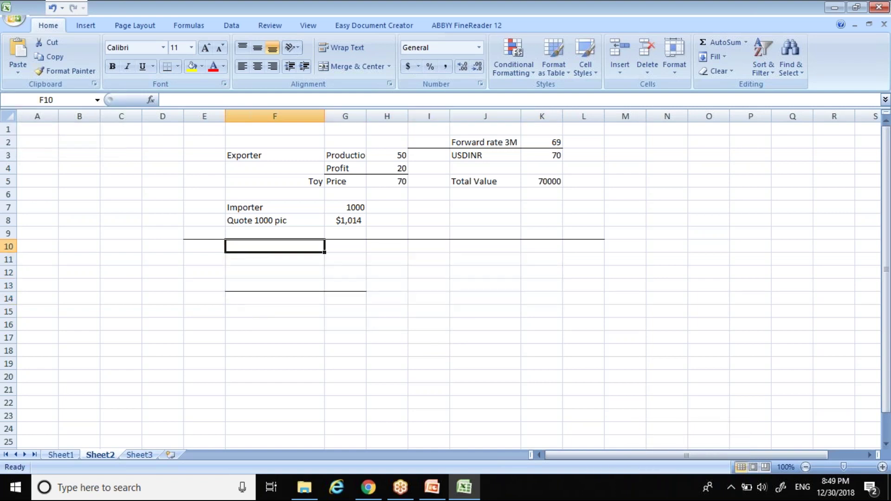
# Copy the importer label and its quantity from F7:G7 to F11:G11
pyautogui.press('Up')
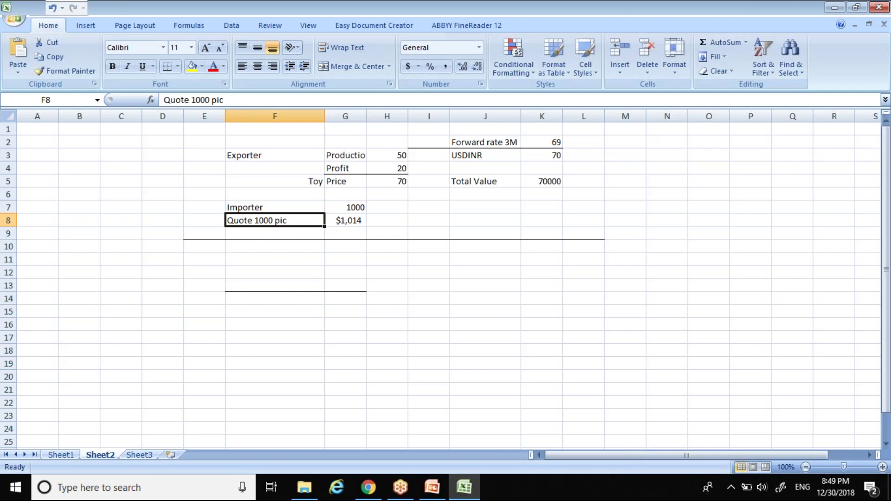
pyautogui.press('Up')
pyautogui.press('Down')
pyautogui.press('Down')
pyautogui.press('Down')
pyautogui.press('Down')
pyautogui.press('Up')
pyautogui.press('Up')
pyautogui.press('Up')
pyautogui.press('Up')
pyautogui.hotkey('shift', 'Right')
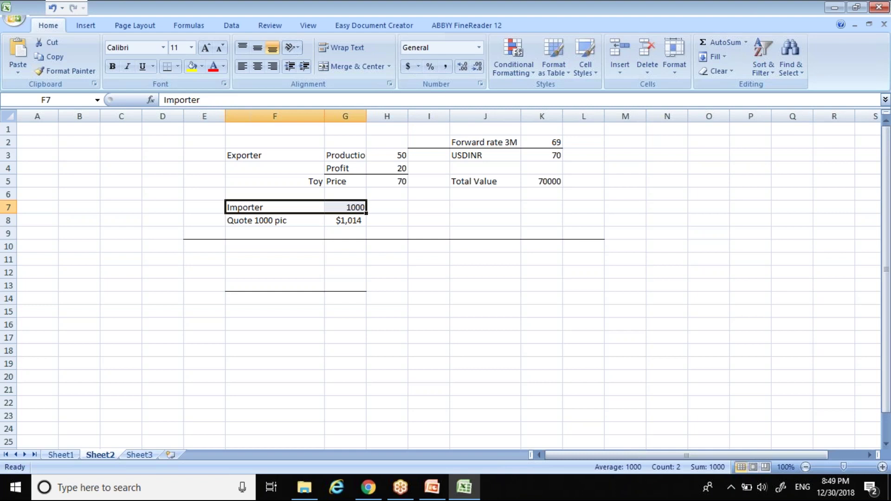
pyautogui.hotkey('ctrl', 'c')
pyautogui.press('Down')
pyautogui.press('Down')
pyautogui.press('Down')
pyautogui.press('Down')
pyautogui.hotkey('ctrl', 'v')
pyautogui.press('Escape')
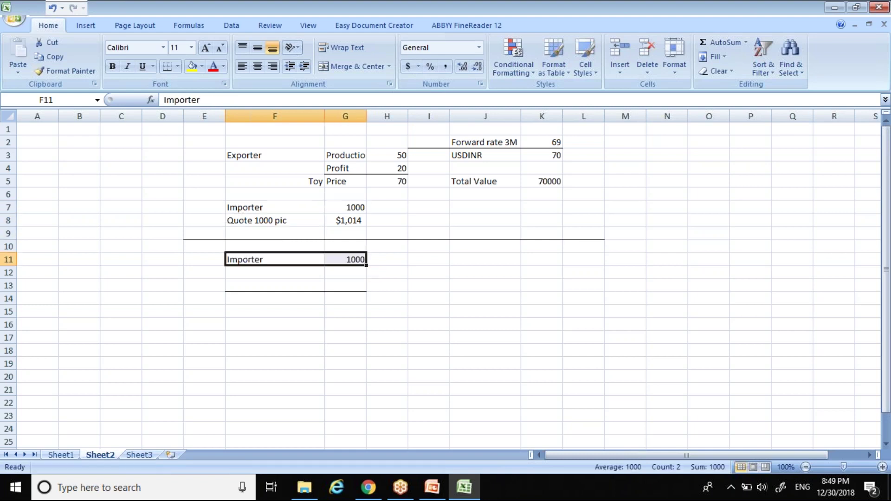
# Change the copied label in F11 to "Importer Price Quote"
pyautogui.doubleClick(305, 258)
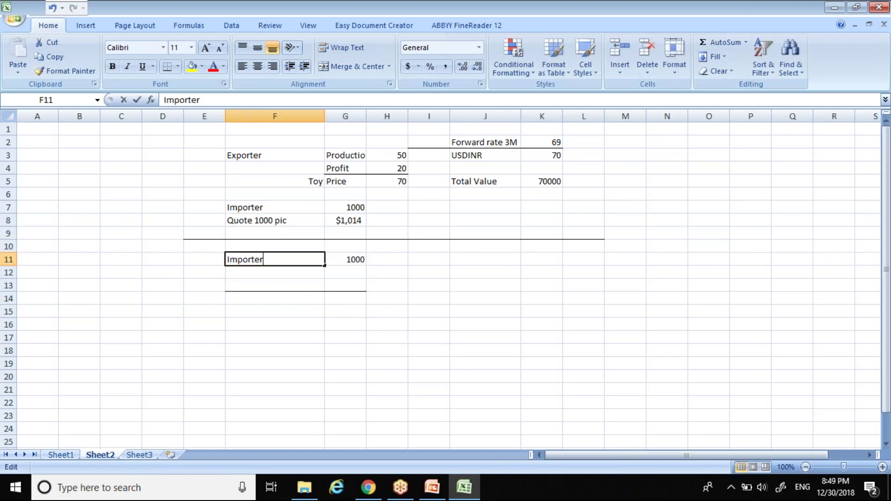
pyautogui.write('Price')
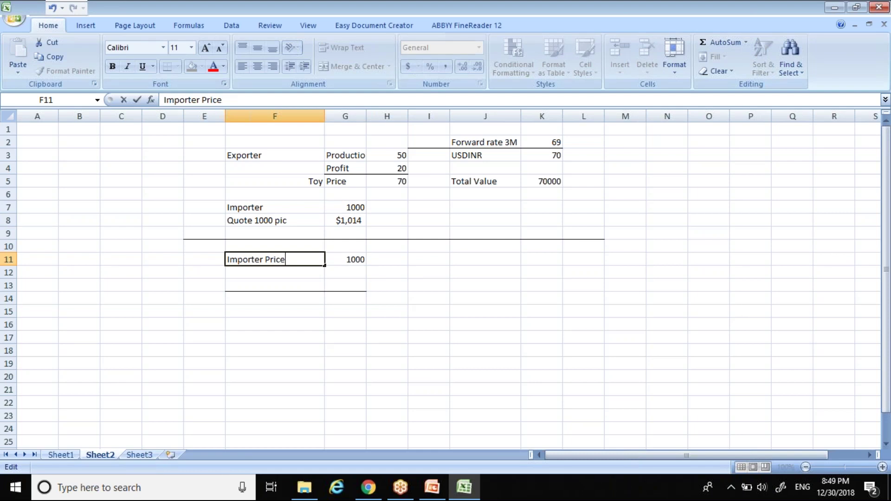
pyautogui.write(' Quote')
pyautogui.press('Return')
# Change the copied quantity in G11 to a dollar price quote of $1000
pyautogui.press('Up')
pyautogui.press('Right')
pyautogui.doubleClick(342, 262)
pyautogui.write('$')
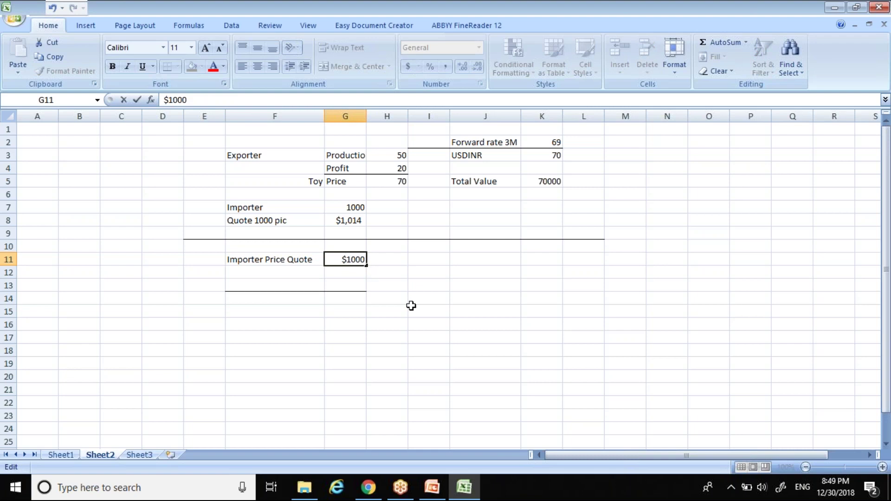
pyautogui.press('Return')
# Copy the USDINR label and its rate from J3:K3 to J11:K11
pyautogui.press('Up')
pyautogui.press('Right')
pyautogui.press('Right')
pyautogui.press('Right')
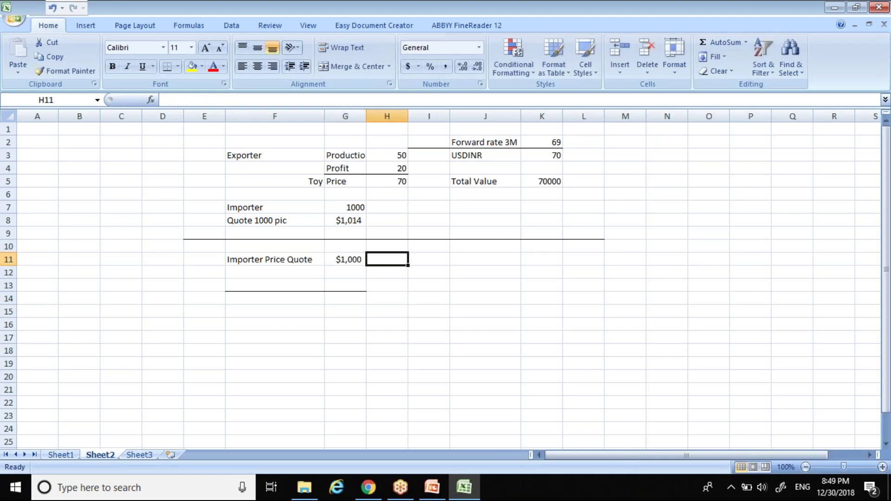
pyautogui.press('Up')
pyautogui.press('Up')
pyautogui.press('Up')
pyautogui.press('Up')
pyautogui.press('Up')
pyautogui.press('Up')
pyautogui.press('Up')
pyautogui.press('Up')
pyautogui.press('Up')
pyautogui.press('Down')
pyautogui.hotkey('shift', 'Right')
pyautogui.hotkey('ctrl', 'c')
pyautogui.press('Down')
pyautogui.press('Down')
pyautogui.press('Down')
pyautogui.press('Down')
pyautogui.press('Down')
pyautogui.press('Down')
pyautogui.press('Down')
pyautogui.press('Down')
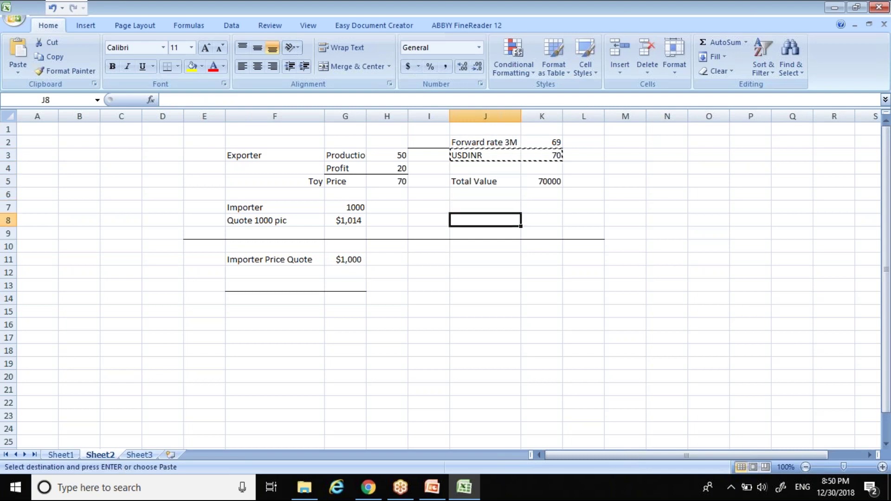
pyautogui.hotkey('ctrl', 'v')
pyautogui.press('Right')
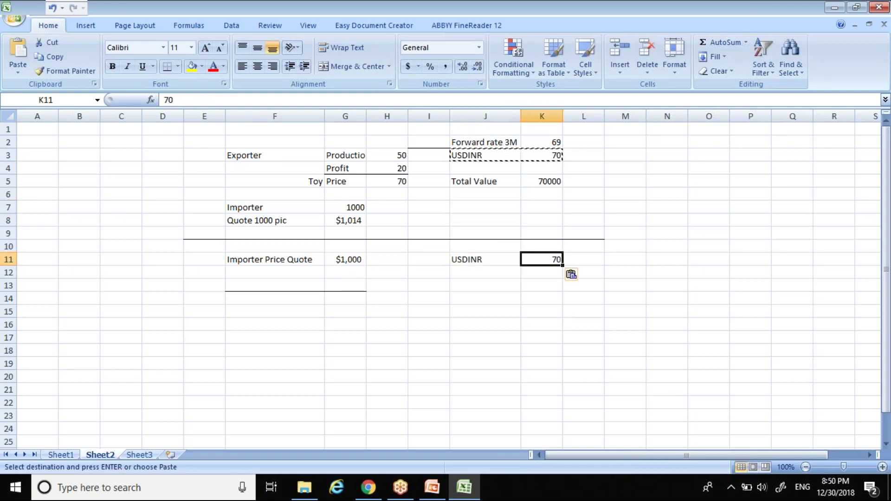
# Enter the label "1st option" in M2, beside the forward rate
pyautogui.press('Left')
pyautogui.press('Left')
pyautogui.press('Left')
pyautogui.press('Left')
pyautogui.press('Up')
pyautogui.press('Up')
pyautogui.press('Up')
pyautogui.press('Up')
pyautogui.press('Up')
pyautogui.press('Up')
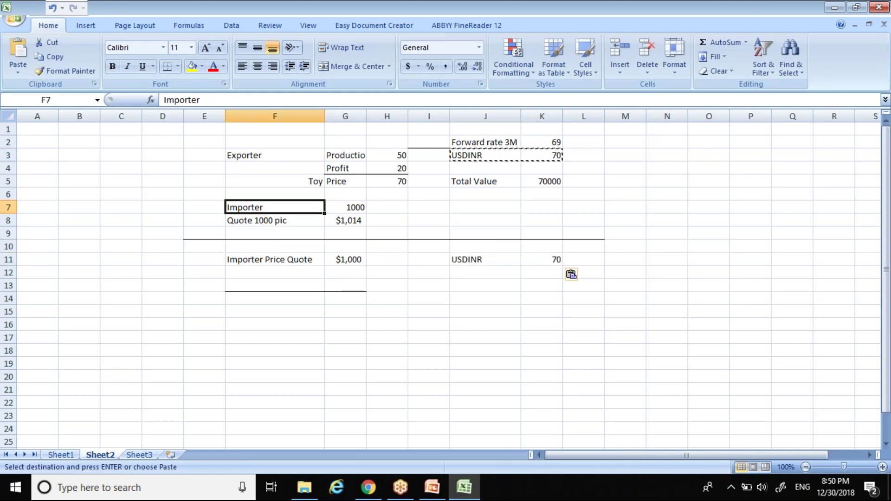
pyautogui.press('Right')
pyautogui.press('Right')
pyautogui.press('Right')
pyautogui.press('Right')
pyautogui.press('Right')
pyautogui.press('Right')
pyautogui.press('Right')
pyautogui.press('Right')
pyautogui.press('Right')
pyautogui.press('Up')
pyautogui.press('Up')
pyautogui.press('Up')
pyautogui.press('Left')
pyautogui.press('Left')
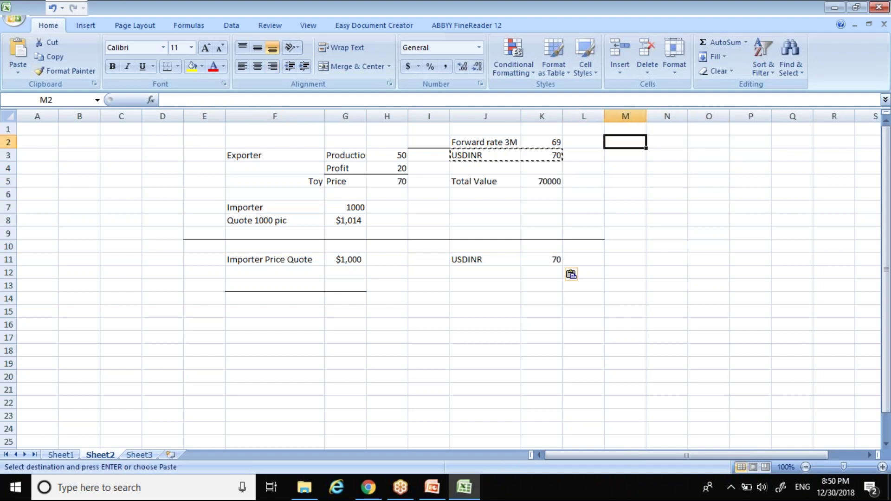
pyautogui.write('- 1')
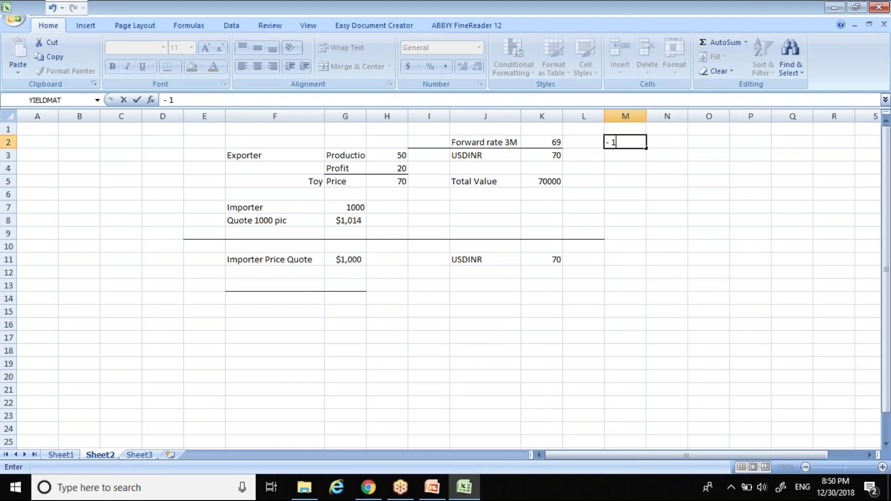
pyautogui.write('st option')
pyautogui.press('Return')
pyautogui.press('Return')
pyautogui.press('Left')
pyautogui.press('BackSpace')
pyautogui.press('BackSpace')
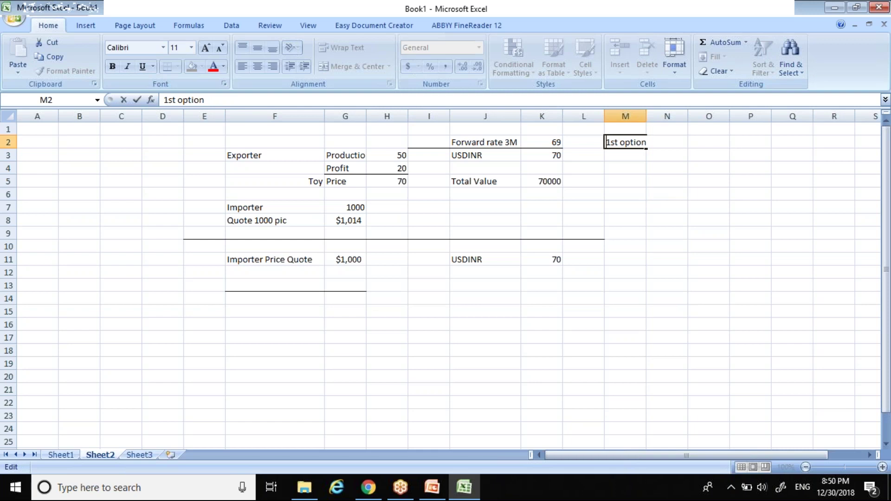
pyautogui.press('Return')
# Merge and center L2:M2 around the "1st option" label and fill it yellow
pyautogui.press('Up')
pyautogui.hotkey('shift', 'Left')
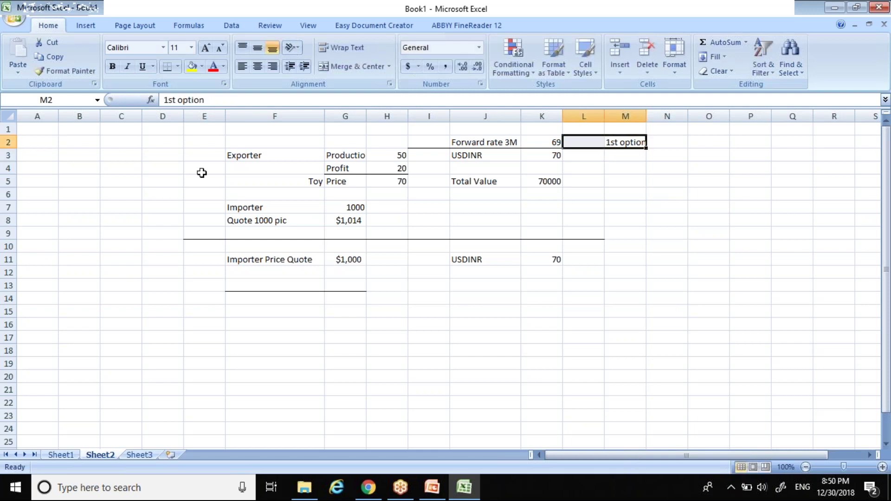
pyautogui.click(330, 70)
pyautogui.click(192, 66)
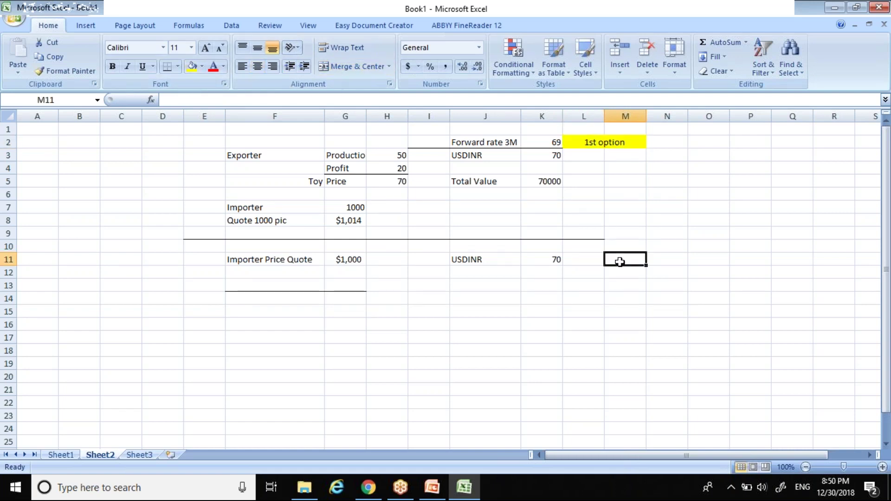
# Enter the label "2nd option" in L11, beside the copied USDINR rate
pyautogui.press('Left')
pyautogui.write('2nd')
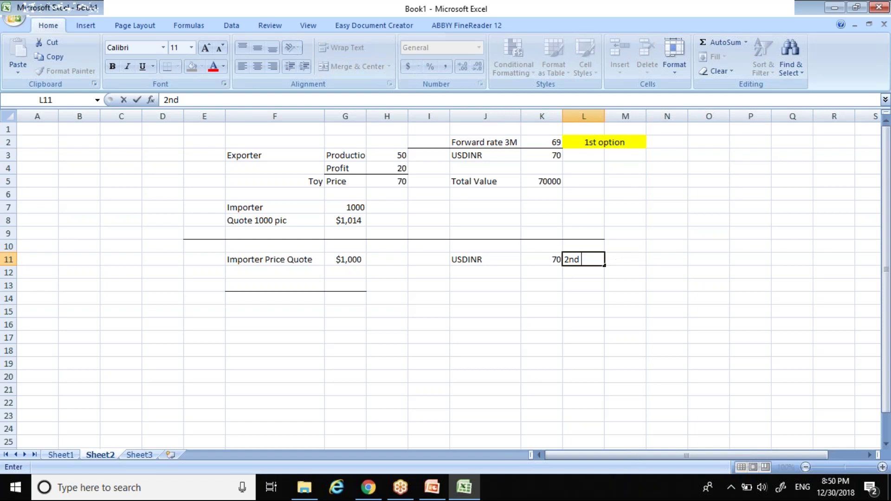
pyautogui.write(' option')
pyautogui.hotkey('ctrl', 'Return')
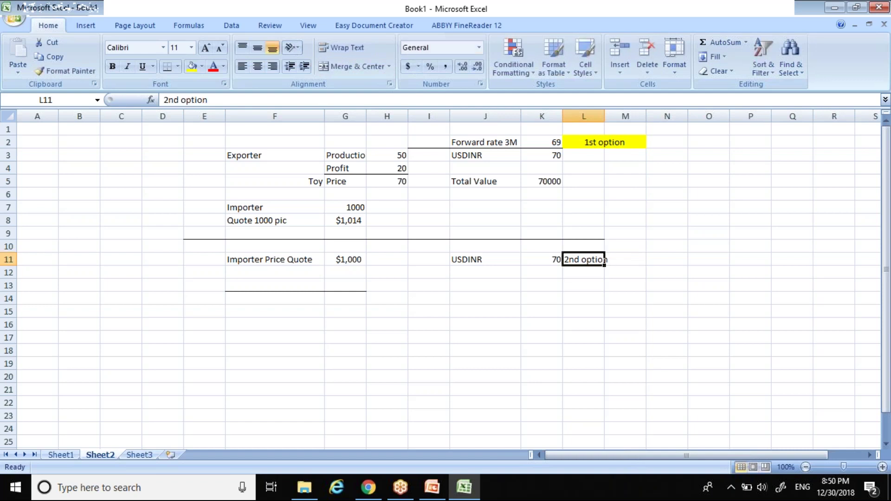
# Fill L11:M11 yellow, then merge and center the "2nd option" label across both cells
pyautogui.hotkey('shift', 'Right')
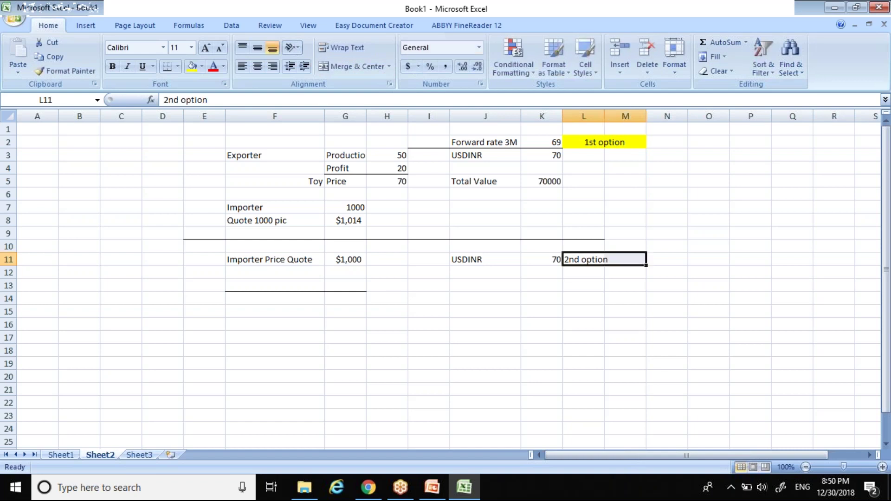
pyautogui.click(192, 66)
pyautogui.click(257, 66)
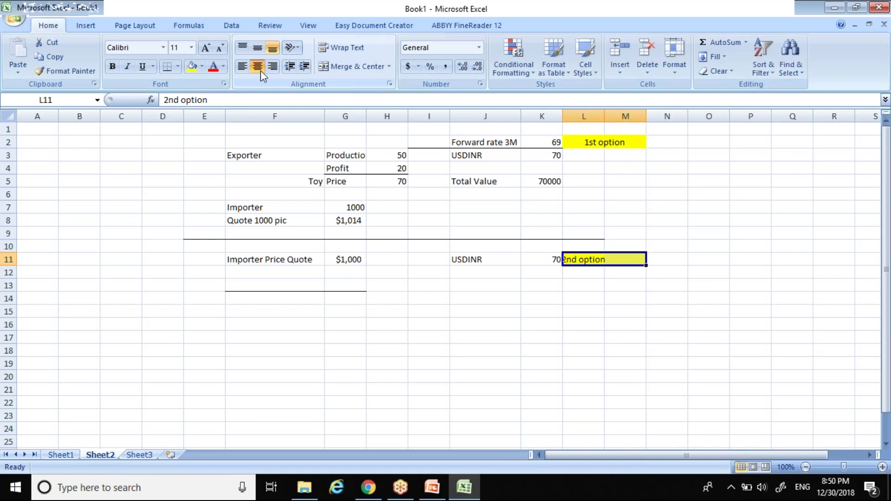
pyautogui.click(351, 66)
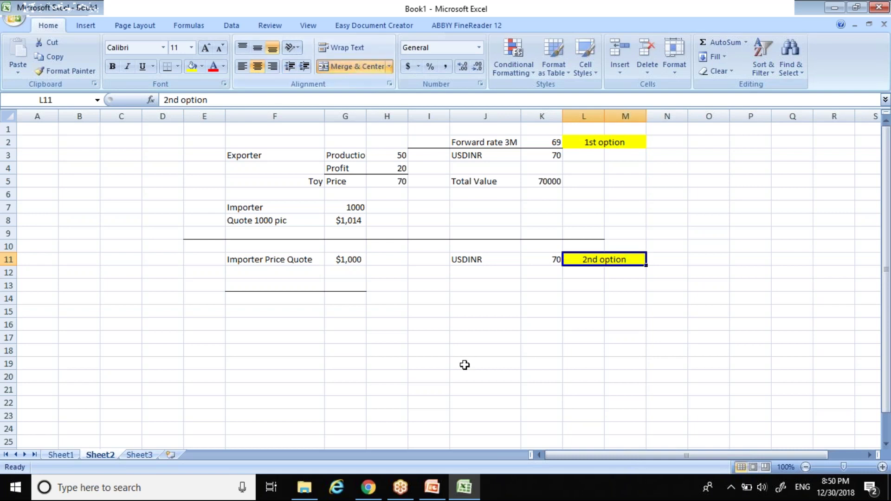
# Enter "USDINR 3M Future Contract" in J12 and widen column J to fit the label
pyautogui.click(429, 311)
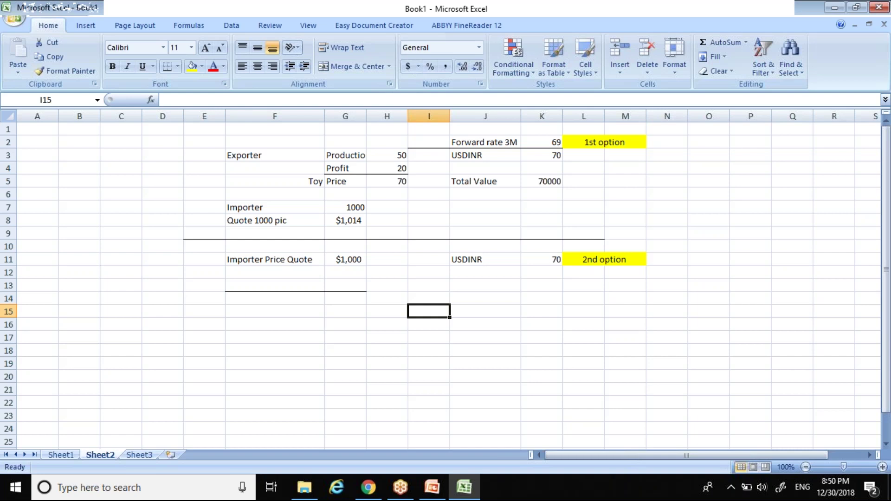
pyautogui.press('Up')
pyautogui.press('Up')
pyautogui.press('Up')
pyautogui.press('Right')
pyautogui.press('F2')
pyautogui.write('USDINR')
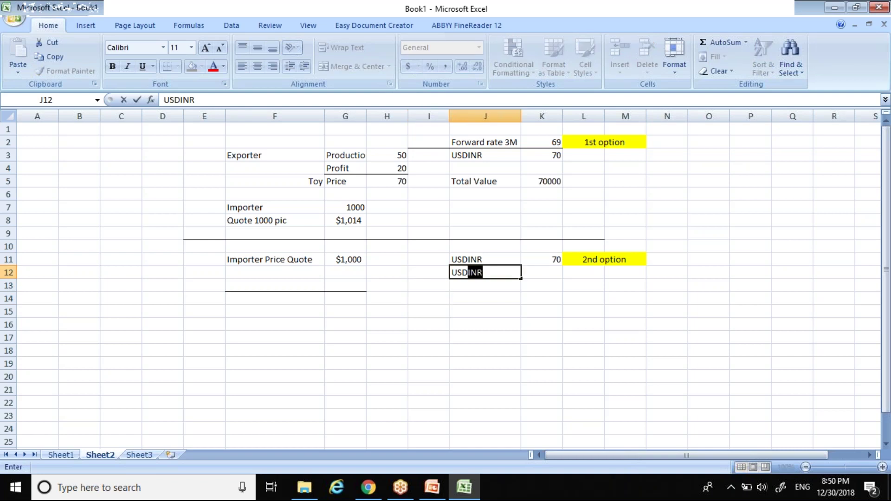
pyautogui.hotkey('ctrl', 'Return')
pyautogui.doubleClick(504, 272)
pyautogui.write('3M Fu')
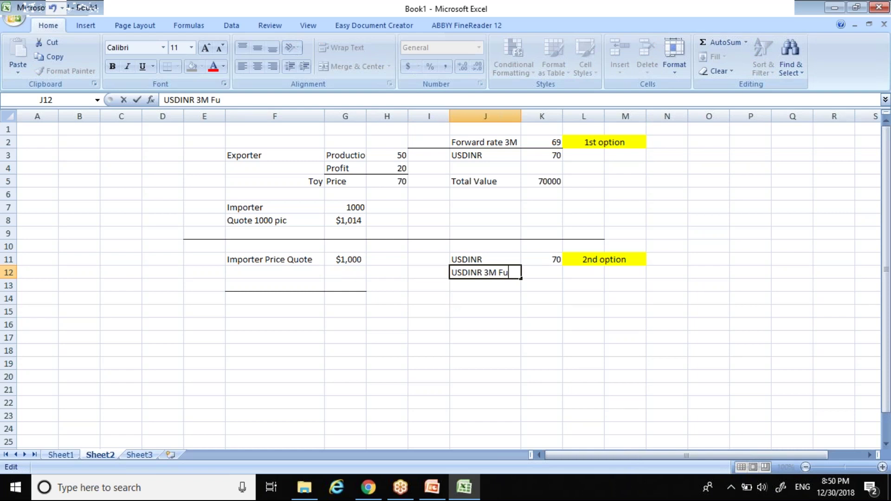
pyautogui.write('ture Contract')
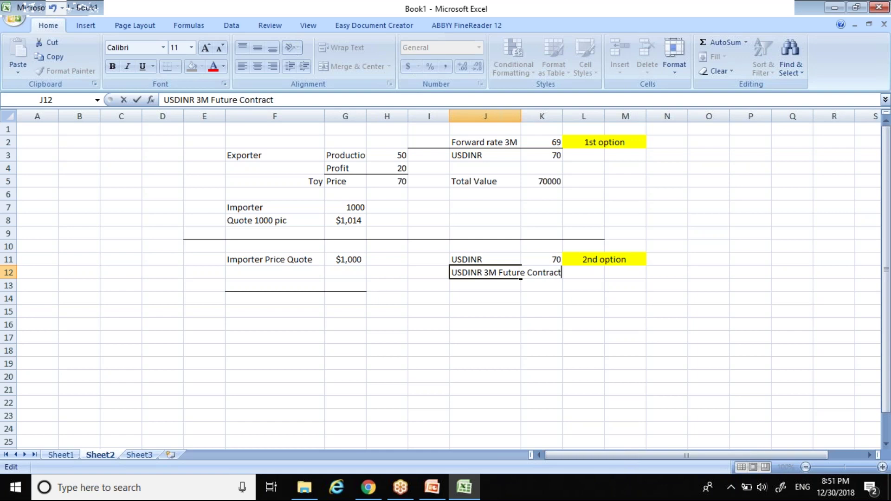
pyautogui.press('Return')
pyautogui.moveTo(522, 116); pyautogui.dragTo(566, 116)
# Enter 71 in K12 as the three-month USDINR future contract rate
pyautogui.click(600, 271)
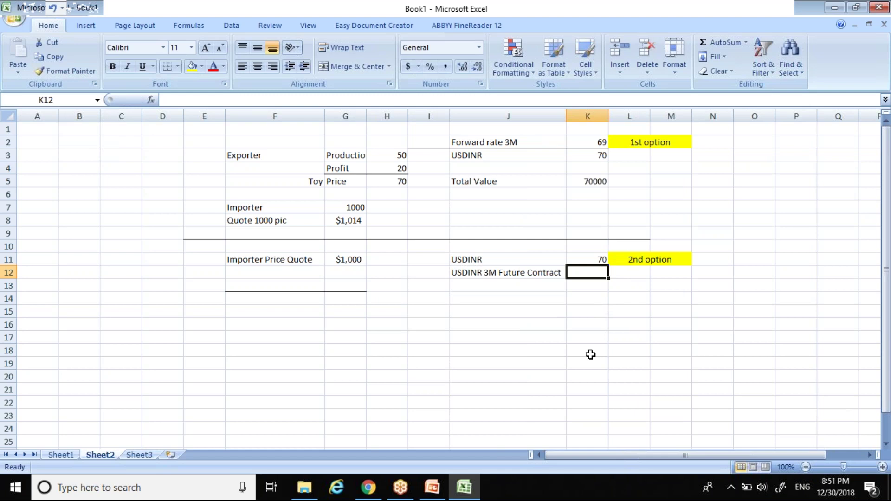
pyautogui.press('Up')
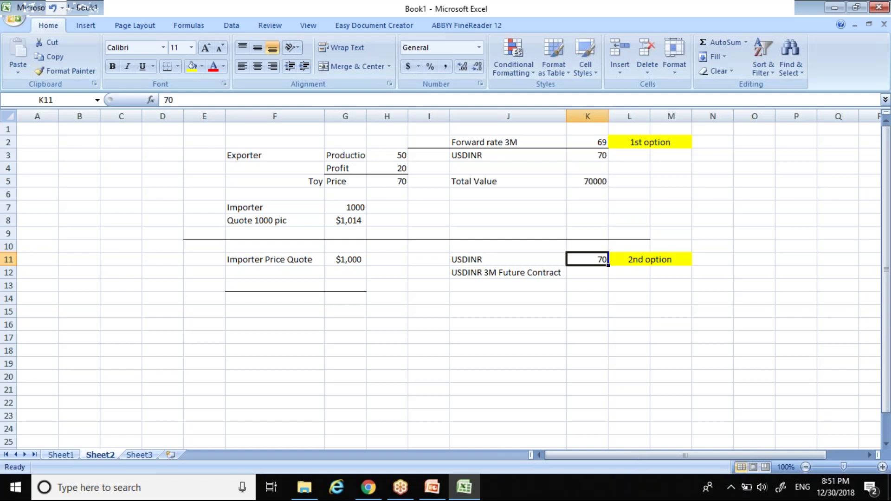
pyautogui.press('Down')
pyautogui.press('Down')
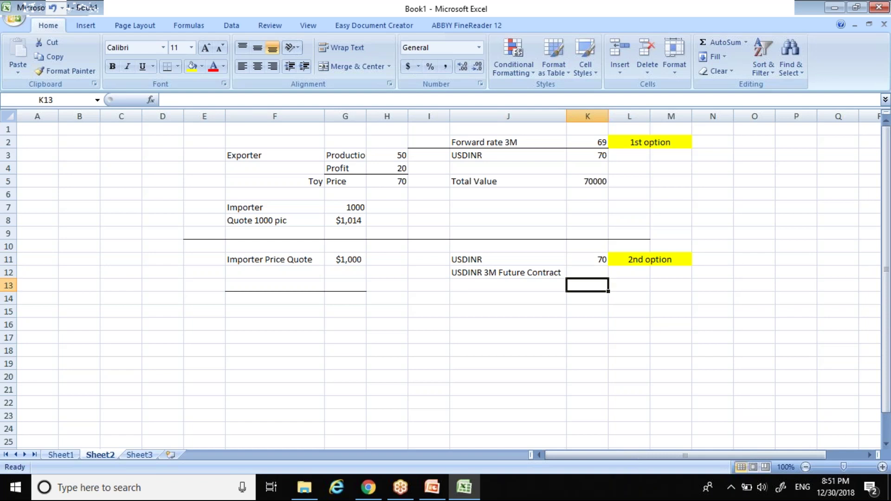
pyautogui.press('Up')
pyautogui.press('Left')
pyautogui.press('Right')
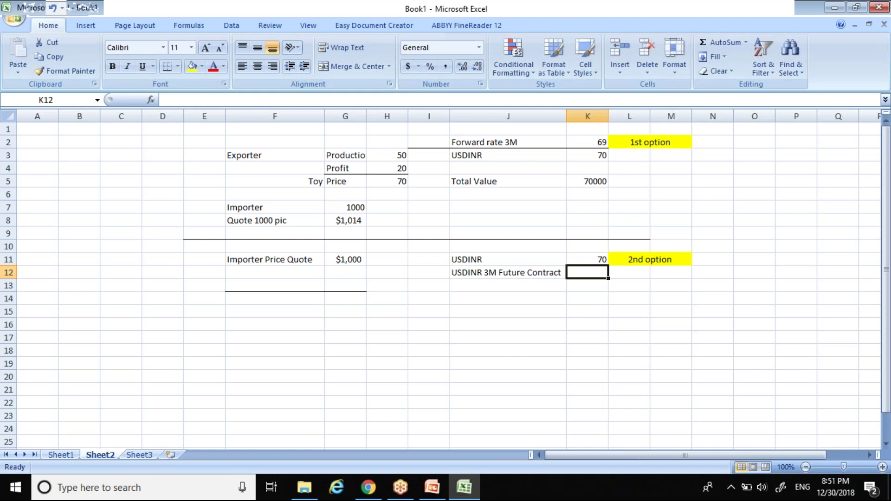
pyautogui.write('71')
pyautogui.press('Return')
pyautogui.press('Up')
pyautogui.press('Left')
pyautogui.press('Right')
pyautogui.press('Left')
pyautogui.press('Left')
pyautogui.press('Left')
pyautogui.press('Left')
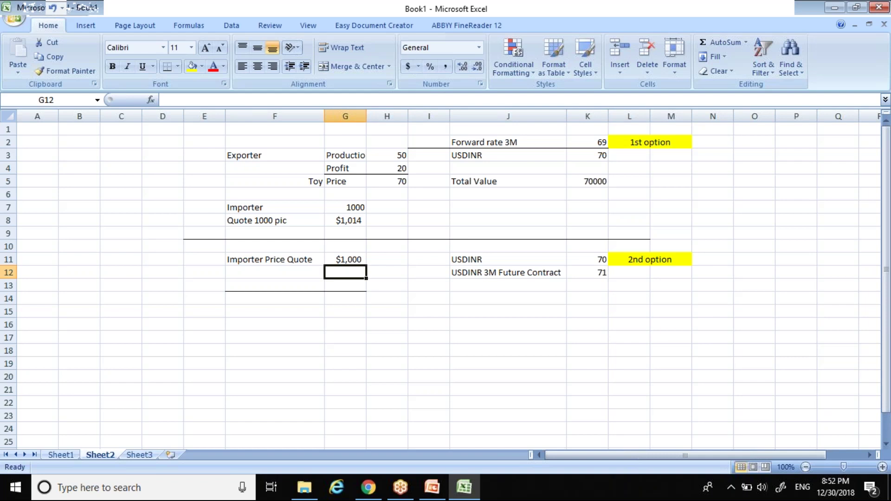
pyautogui.press('Right')
pyautogui.press('Right')
pyautogui.press('Right')
pyautogui.press('Right')
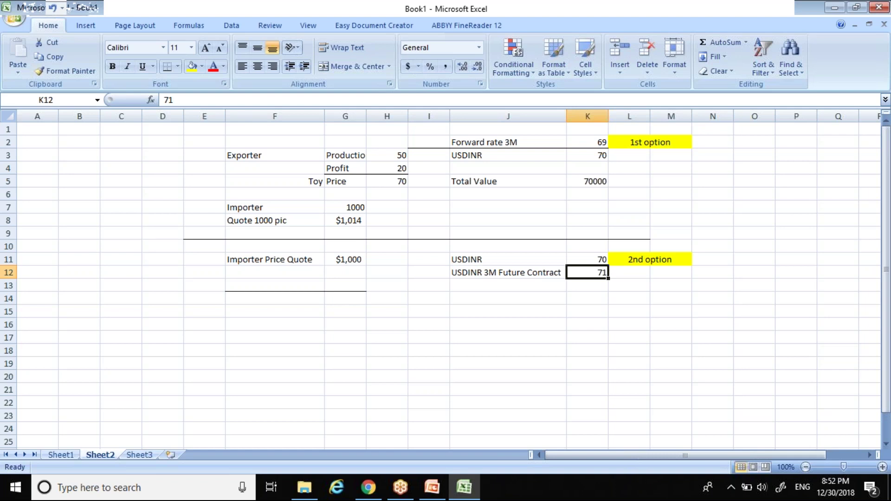
pyautogui.press('Left')
pyautogui.press('Left')
pyautogui.press('Right')
pyautogui.press('Right')
pyautogui.press('Right')
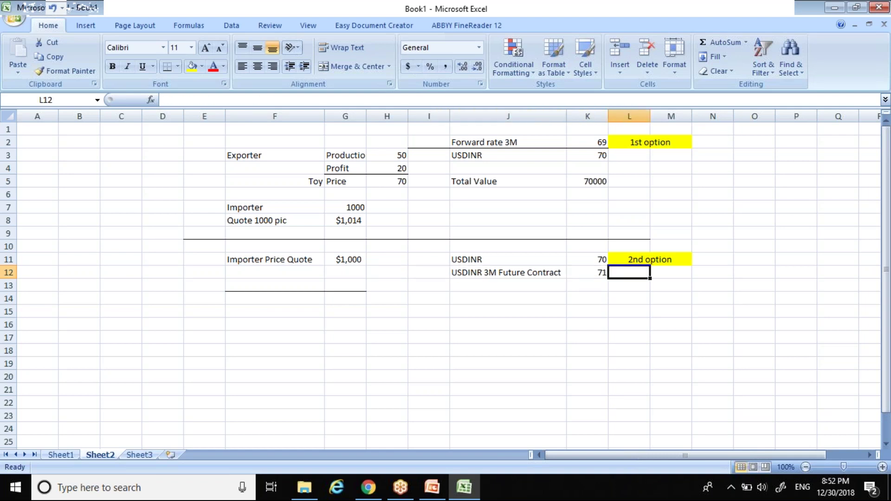
pyautogui.press('Left')
pyautogui.press('Left')
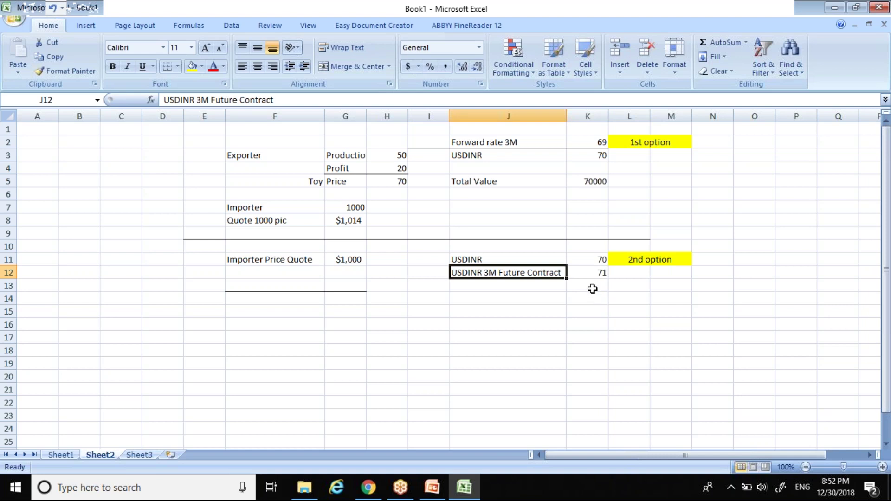
# Change the J12 label to "Sell USDINR 3M Future Contract" and widen column J to show it fully
pyautogui.doubleClick(457, 273)
pyautogui.write('Se')
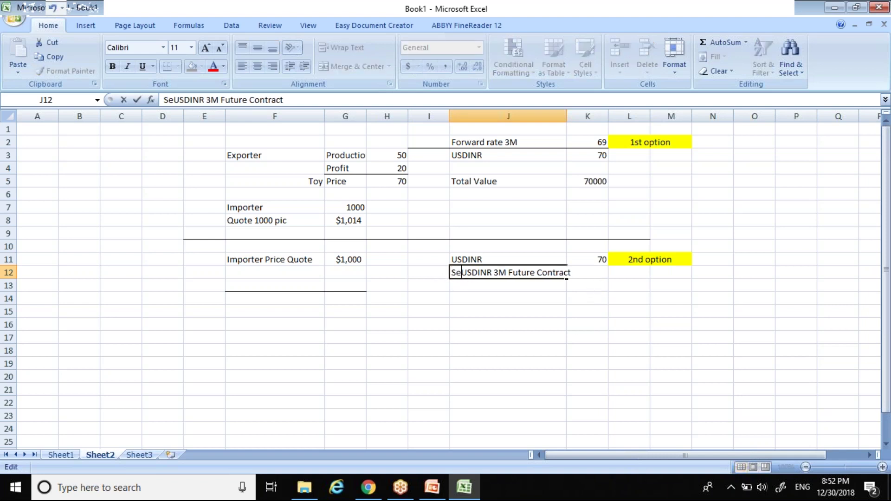
pyautogui.write('ll')
pyautogui.press('Return')
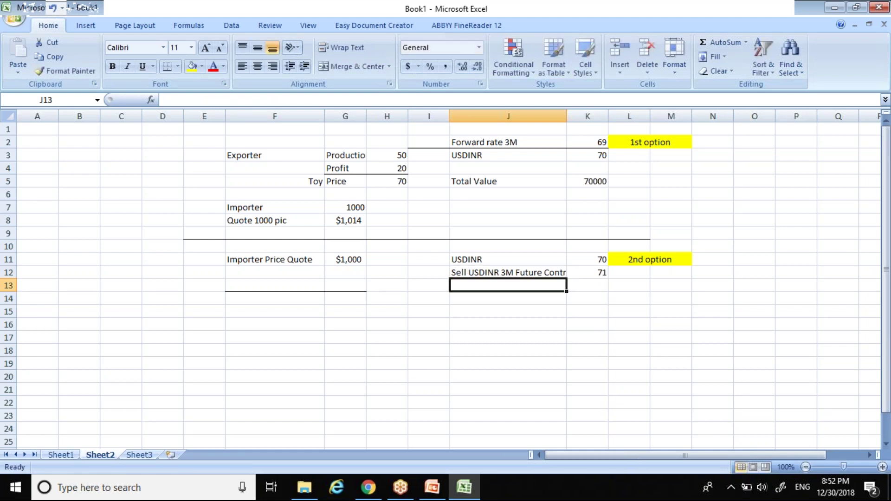
pyautogui.moveTo(566, 117); pyautogui.dragTo(579, 116)
# Change the J11 label to "USDINR Receive"
pyautogui.press('Up')
pyautogui.press('Up')
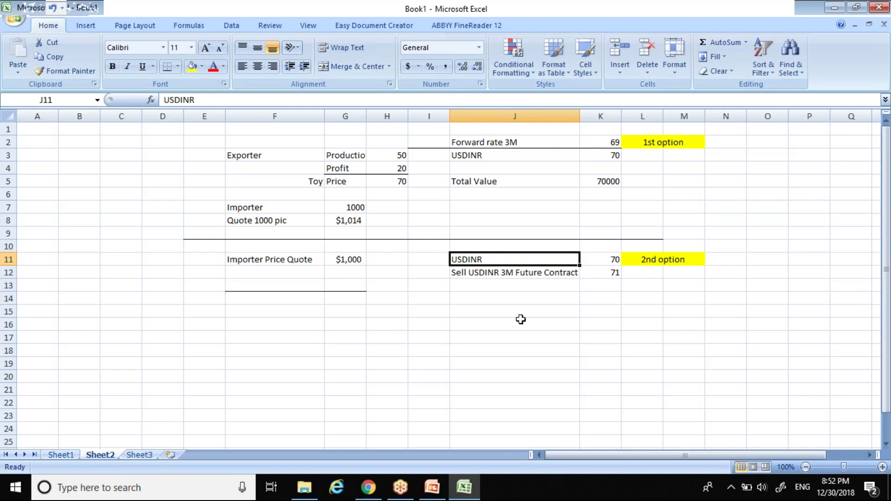
pyautogui.doubleClick(502, 259)
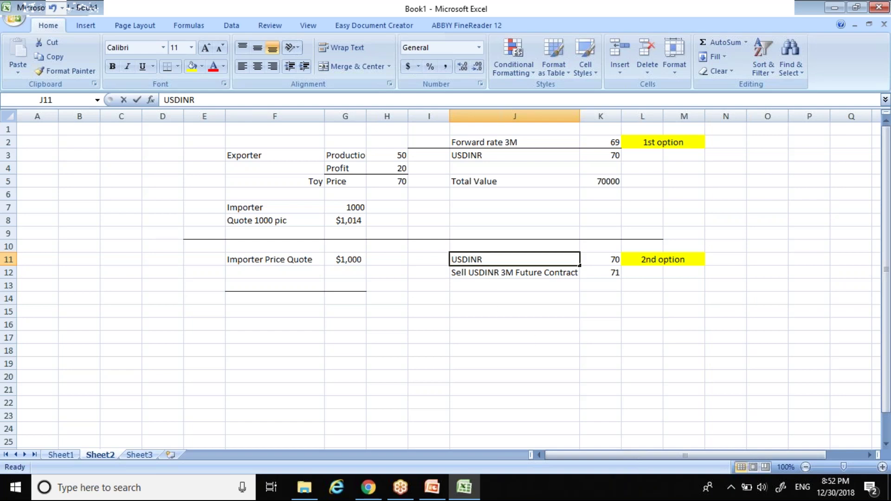
pyautogui.write('Receive')
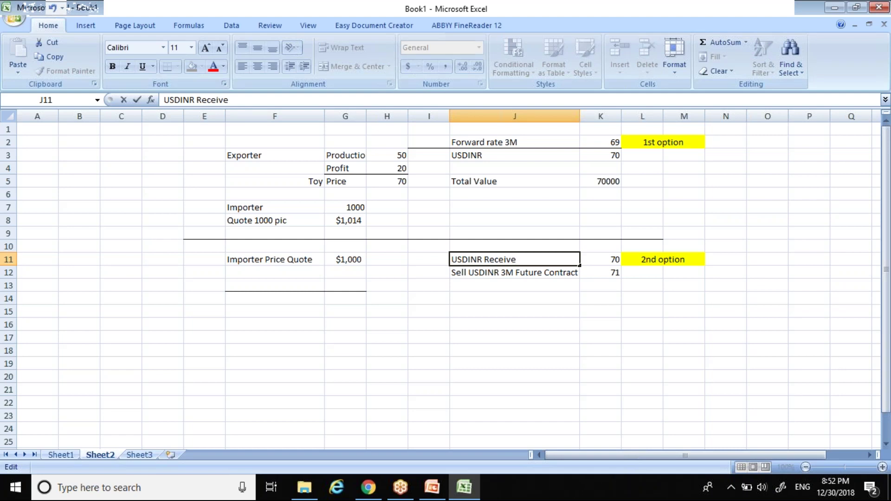
pyautogui.press('Return')
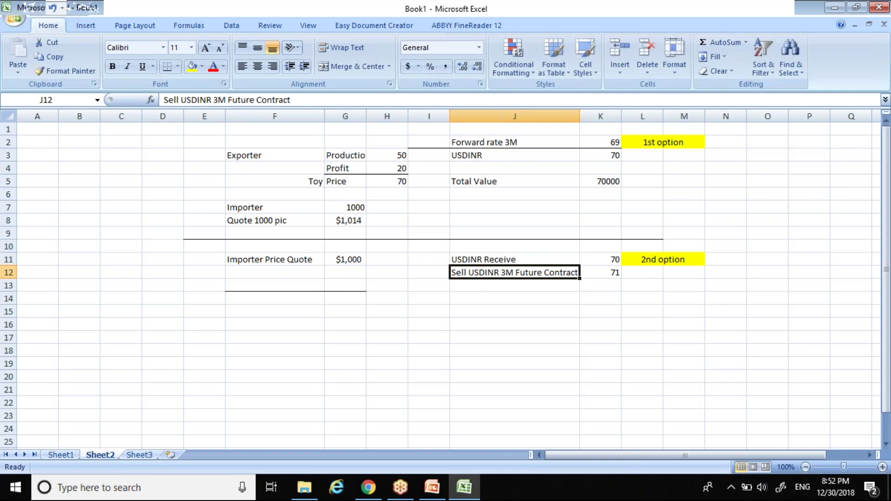
pyautogui.click(601, 272)
pyautogui.click(600, 259)
pyautogui.press('Left')
pyautogui.press('Right')
pyautogui.press('Down')
pyautogui.press('Down')
pyautogui.press('Down')
pyautogui.press('Down')
pyautogui.press('Left')
pyautogui.press('Left')
pyautogui.press('Left')
pyautogui.press('Left')
pyautogui.press('Up')
pyautogui.press('Up')
pyautogui.press('Up')
pyautogui.press('Down')
pyautogui.press('Down')
pyautogui.press('Up')
pyautogui.press('Up')
pyautogui.press('Up')
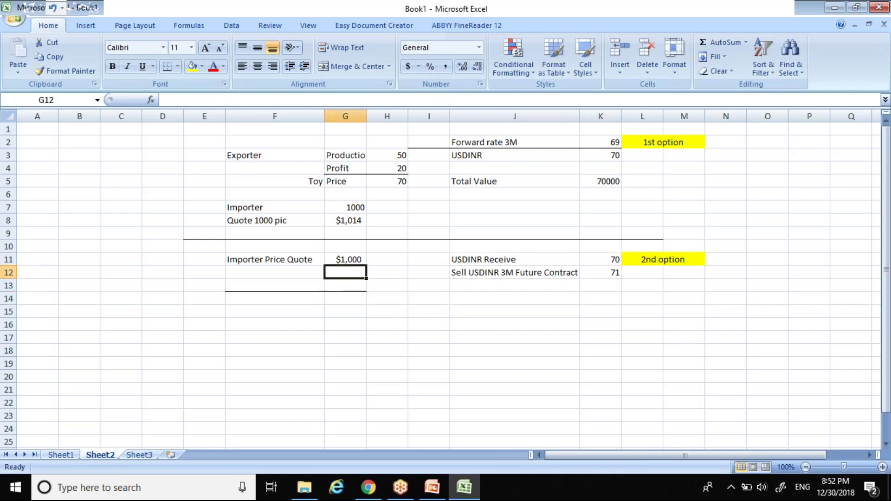
pyautogui.press('Down')
pyautogui.press('Down')
pyautogui.press('Down')
pyautogui.press('Left')
pyautogui.press('Left')
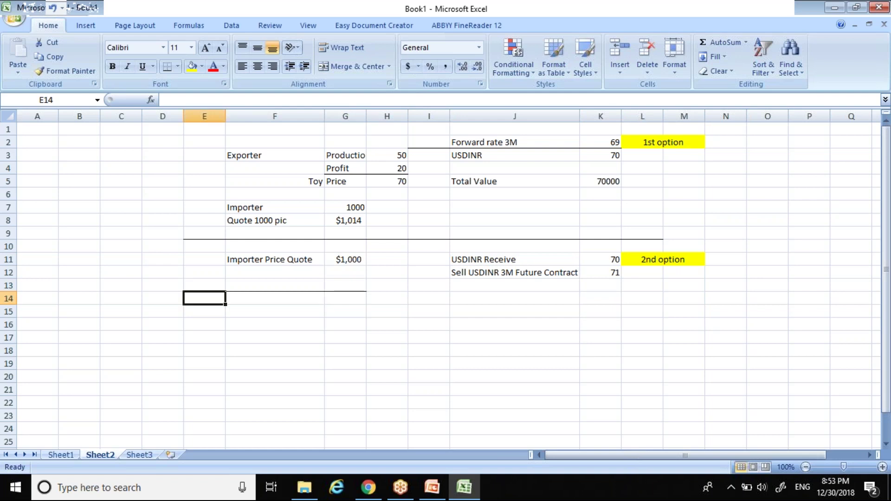
# Add a bottom border across E14:L14 to close off the second option's section
pyautogui.hotkey('shift', 'Right')
pyautogui.hotkey('shift', 'Right')
pyautogui.hotkey('shift', 'Right')
pyautogui.hotkey('shift', 'Right')
pyautogui.hotkey('shift', 'Right')
pyautogui.hotkey('shift', 'Right')
pyautogui.hotkey('shift', 'Right')
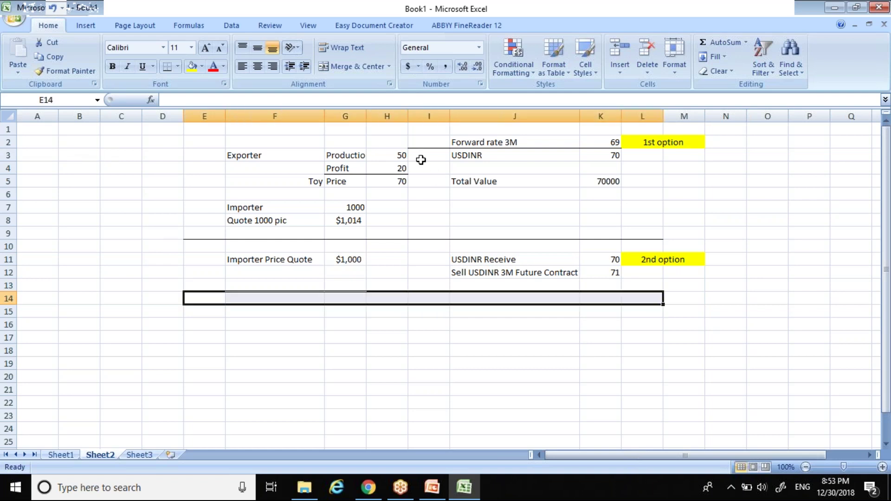
pyautogui.click(166, 72)
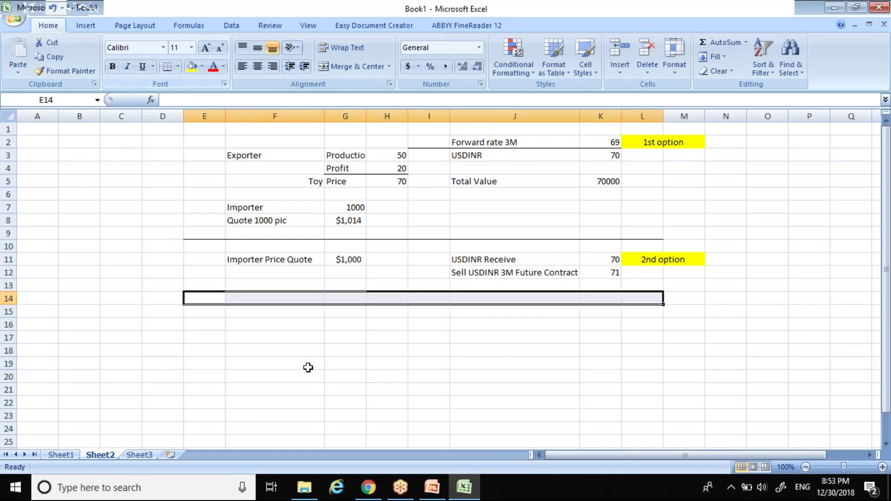
# Enter the label "After 3 Months" in F17
pyautogui.click(306, 348)
pyautogui.press('Up')
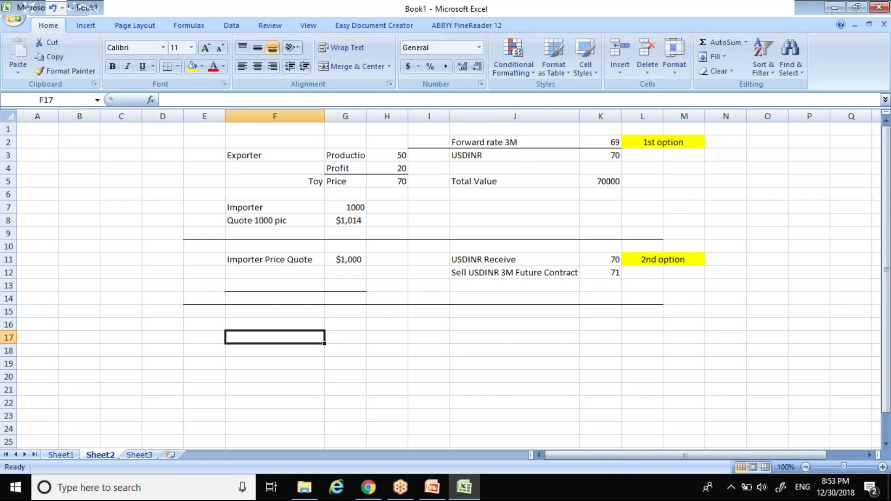
pyautogui.write('A')
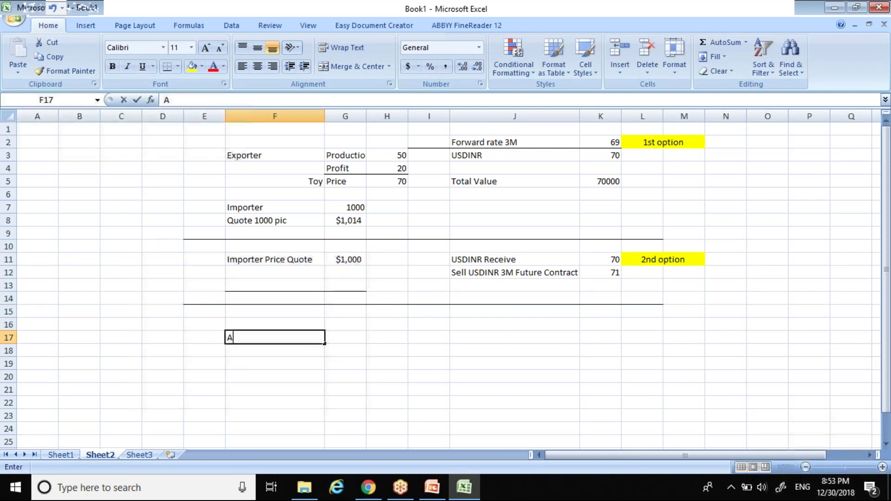
pyautogui.write('fter 3 Months')
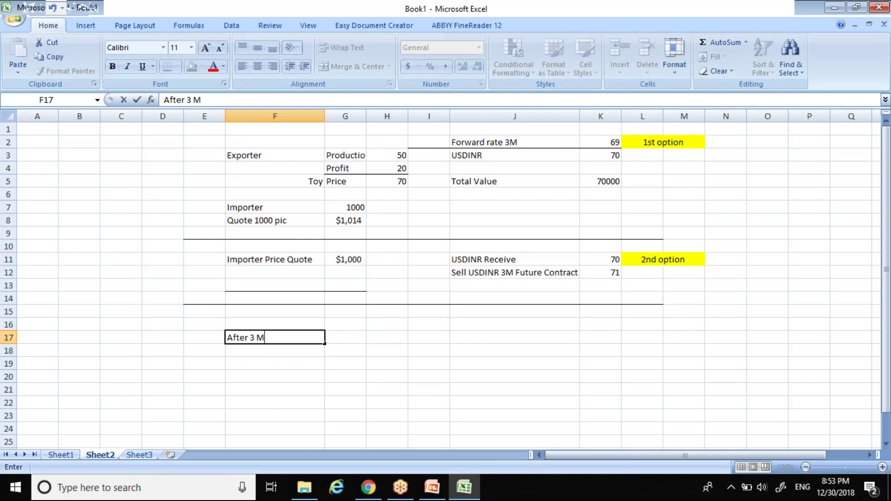
pyautogui.press('Tab')
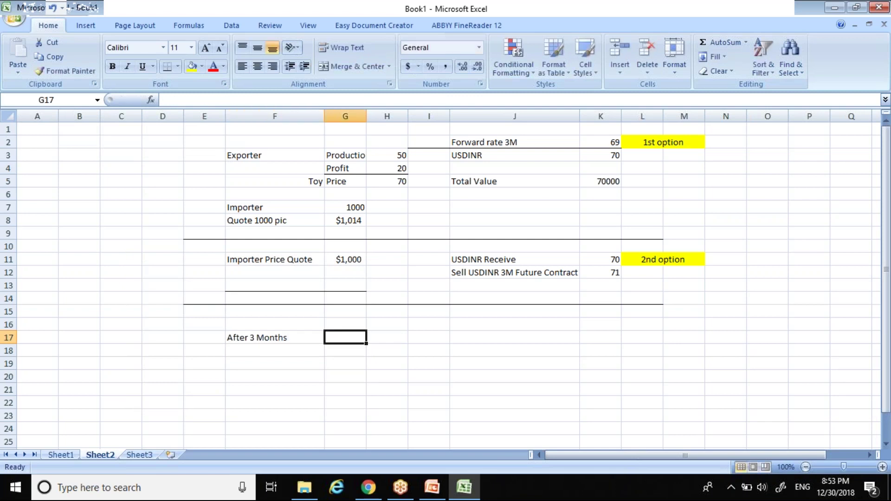
# Label J17 "USDINR" and enter 65 in K17 as the rate after three months
pyautogui.press('Right')
pyautogui.press('Right')
pyautogui.press('Right')
pyautogui.write('USDINR')
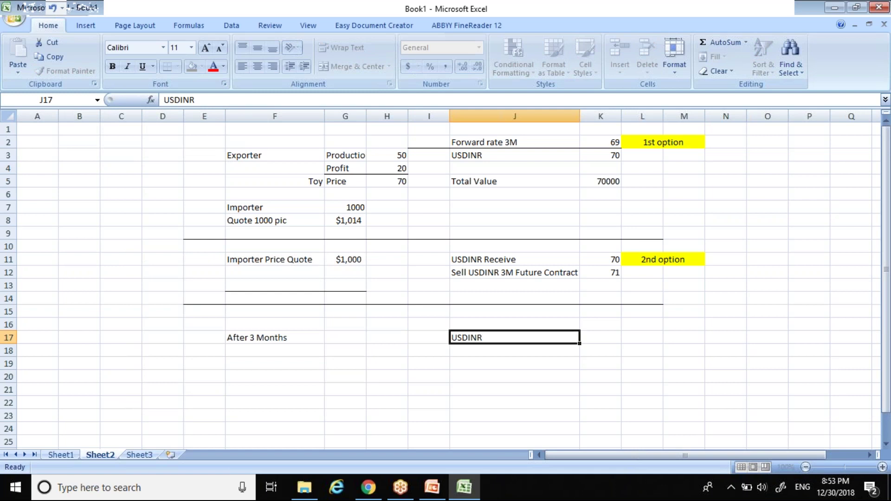
pyautogui.press('Tab')
pyautogui.write('65')
pyautogui.press('Return')
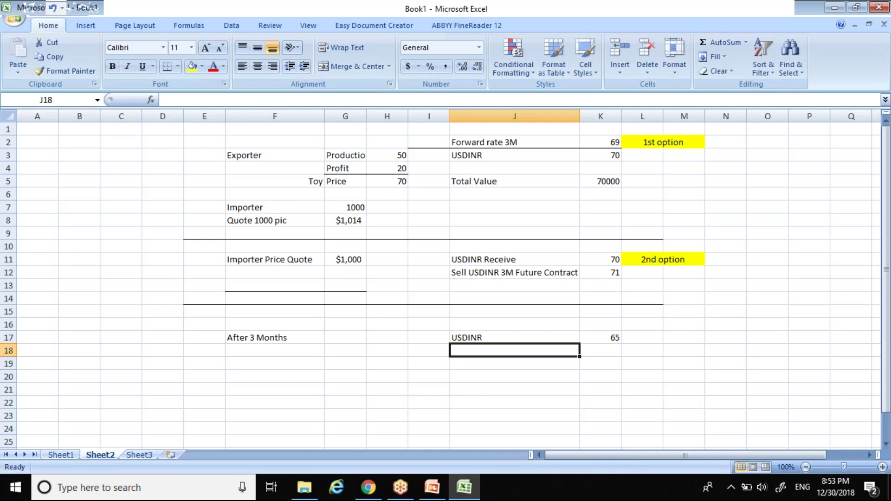
# Enter the label "Receive in INR" in J18
pyautogui.write('R')
pyautogui.press('BackSpace')
pyautogui.write('Rece')
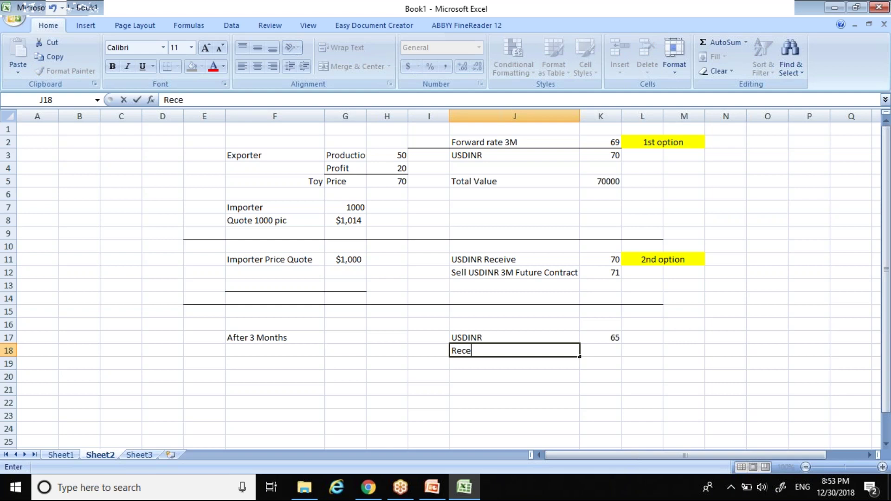
pyautogui.press('BackSpace')
pyautogui.press('BackSpace')
pyautogui.write('ceive in INR')
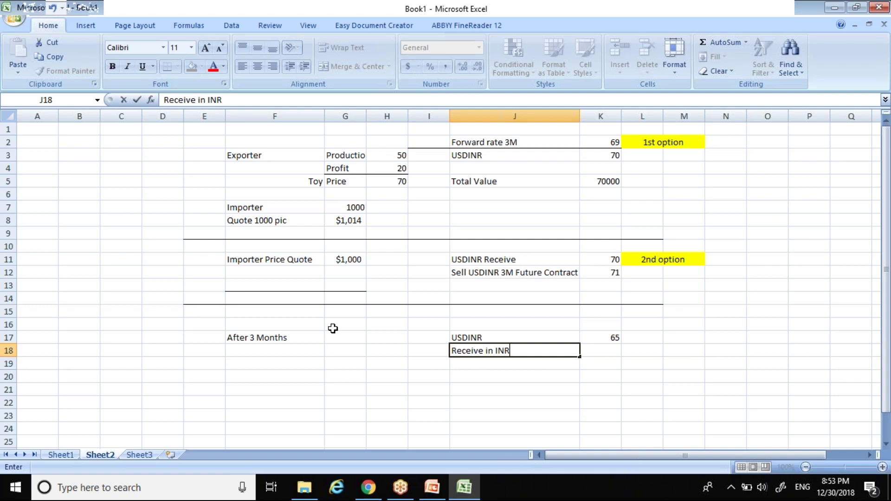
# Expand the J18 label to read "Total amount Received in INR"
pyautogui.click(456, 350)
pyautogui.press('Left')
pyautogui.write('Total amo')
pyautogui.write('u')
pyautogui.press('BackSpace')
pyautogui.press('BackSpace')
pyautogui.write('unt')
pyautogui.press('Right')
pyautogui.press('Right')
pyautogui.press('Right')
pyautogui.press('Right')
pyautogui.press('Right')
pyautogui.press('Right')
pyautogui.press('Right')
pyautogui.write('d')
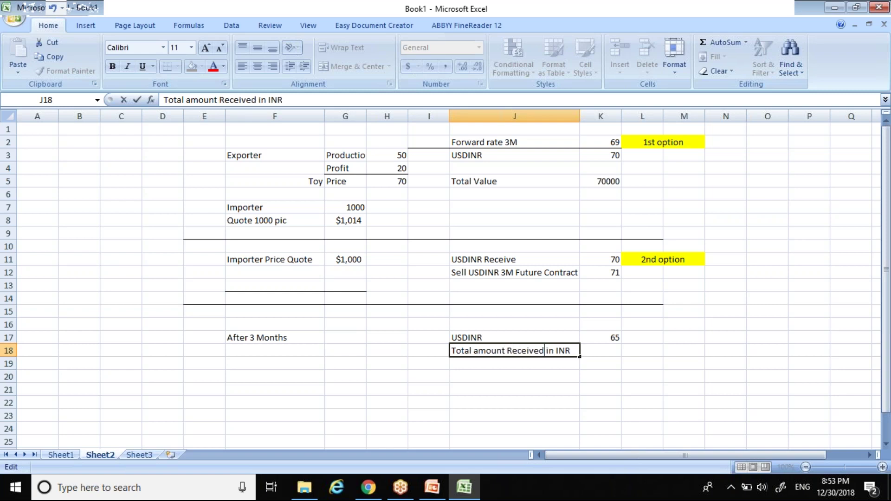
pyautogui.press('Tab')
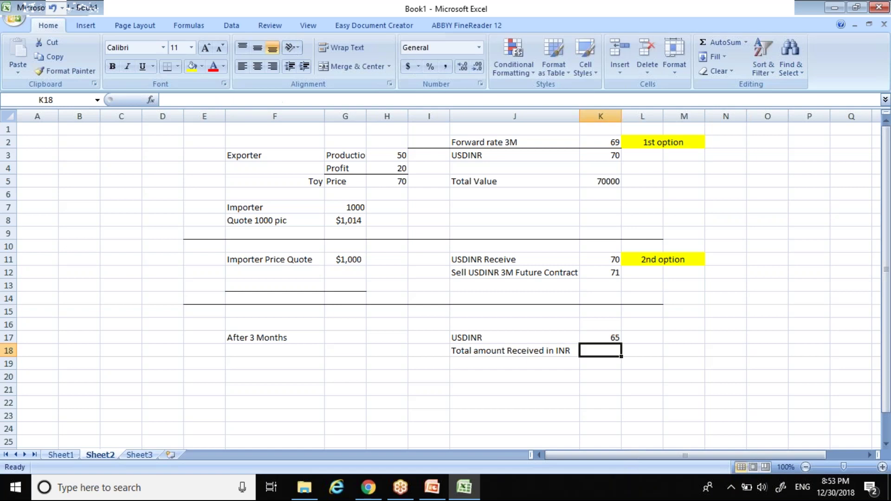
# Calculate the rupee amount received in K18 with the formula =K17*1000
pyautogui.write('=')
pyautogui.click(617, 337)
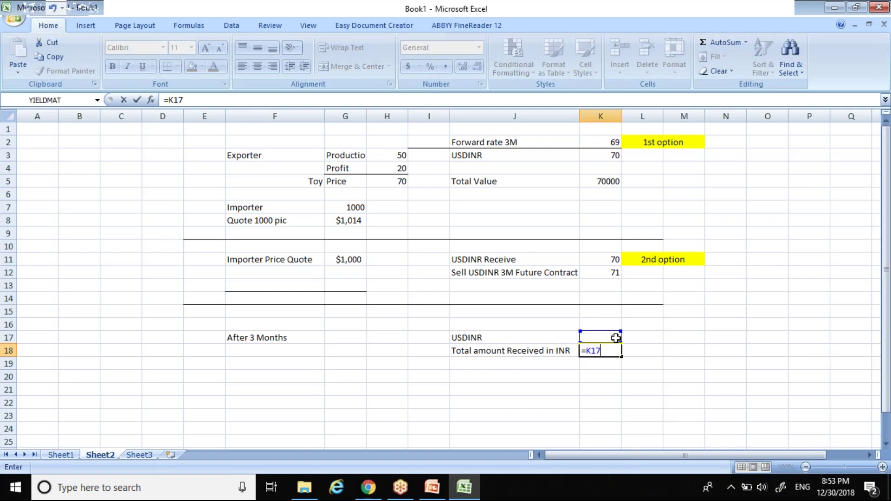
pyautogui.write('*1000')
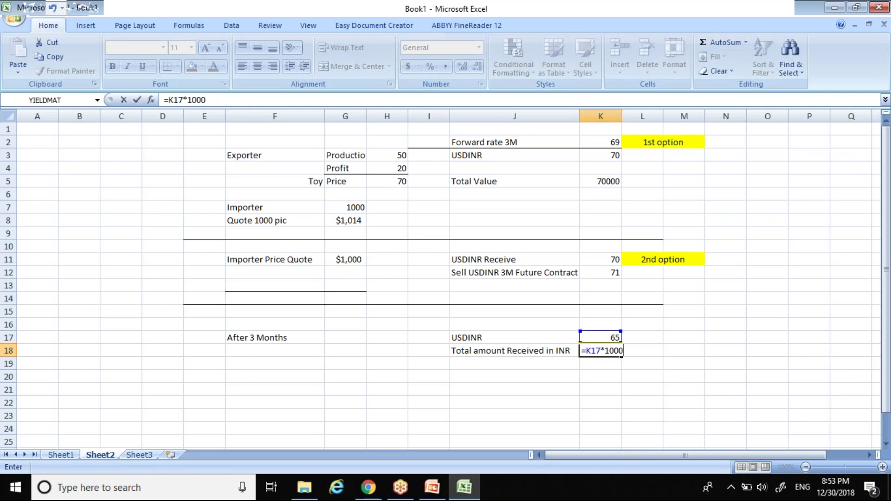
pyautogui.press('Return')
# Append "from spot" to the J18 label and widen column J to show it fully
pyautogui.click(514, 350)
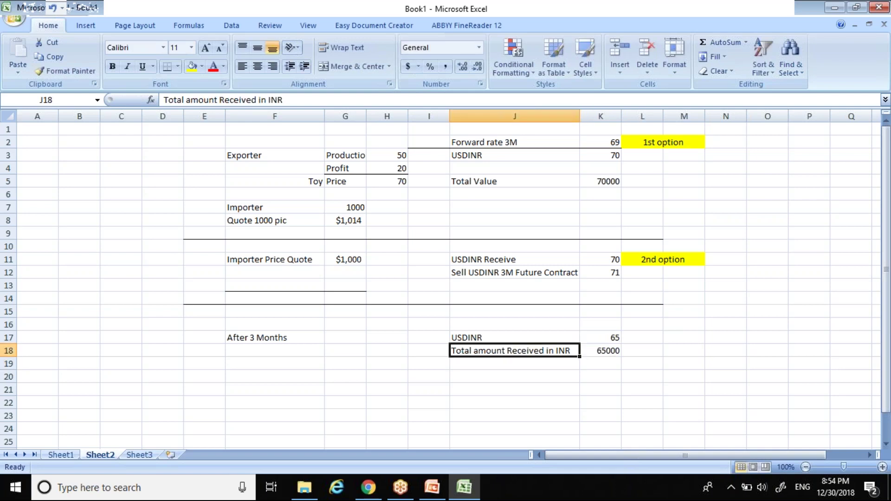
pyautogui.doubleClick(574, 349)
pyautogui.write('fr')
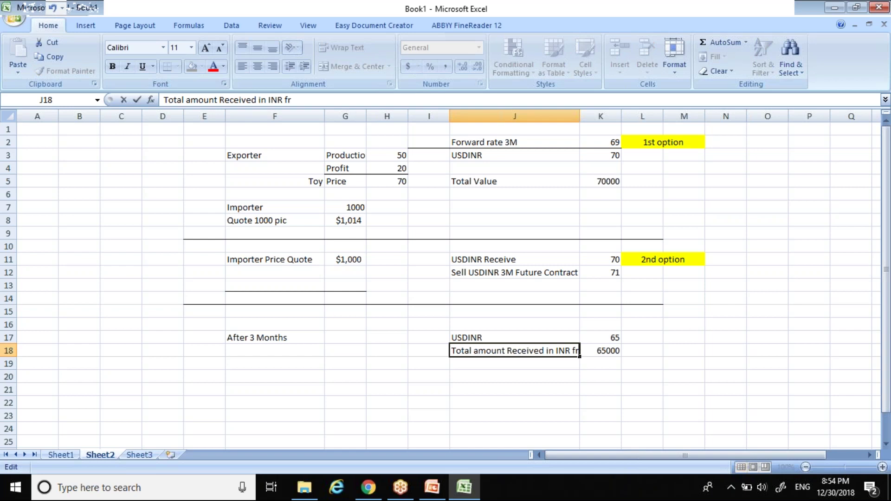
pyautogui.write('om spot')
pyautogui.press('Return')
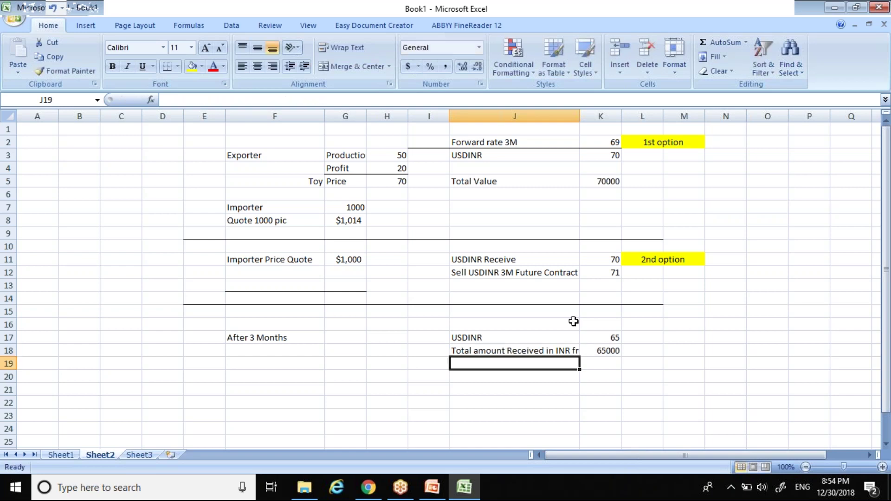
pyautogui.moveTo(582, 117); pyautogui.dragTo(619, 119)
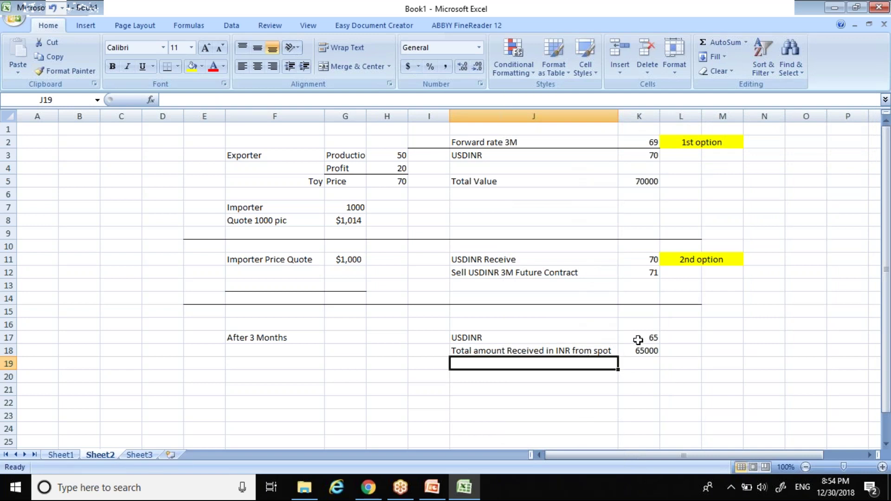
# Enter the label "USDINR Future" in J19
pyautogui.click(638, 340)
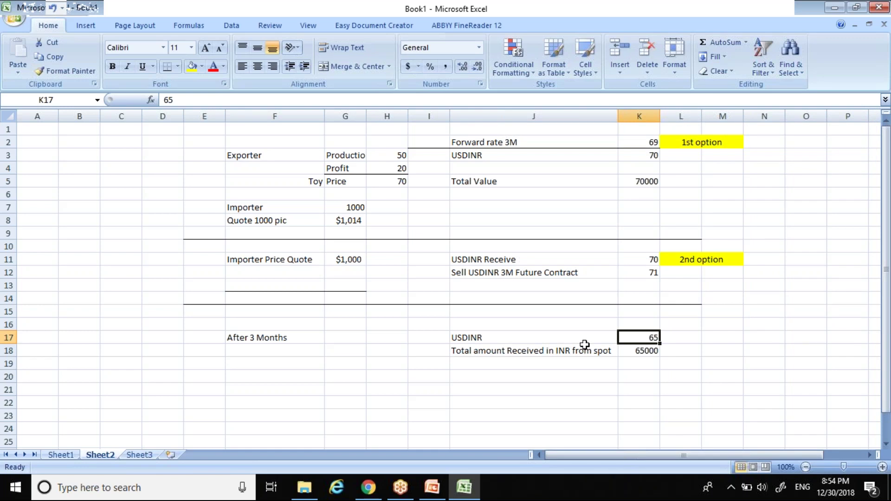
pyautogui.press('Down')
pyautogui.press('Down')
pyautogui.press('Left')
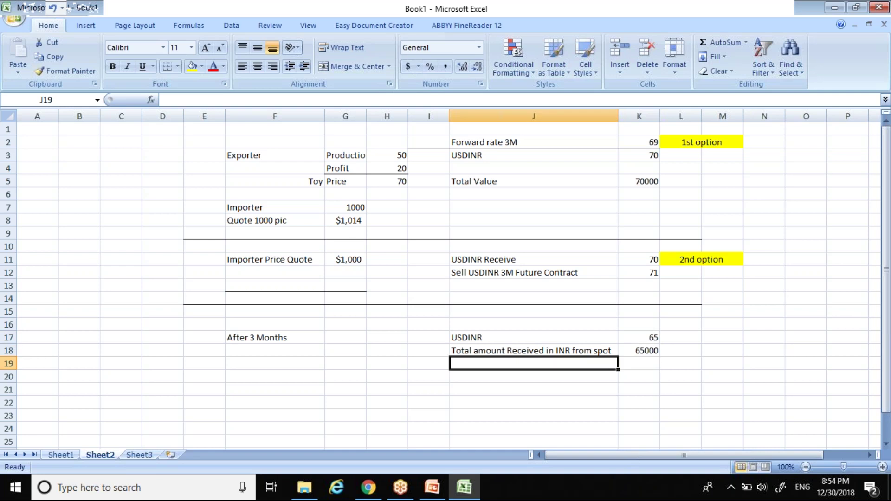
pyautogui.write('UD')
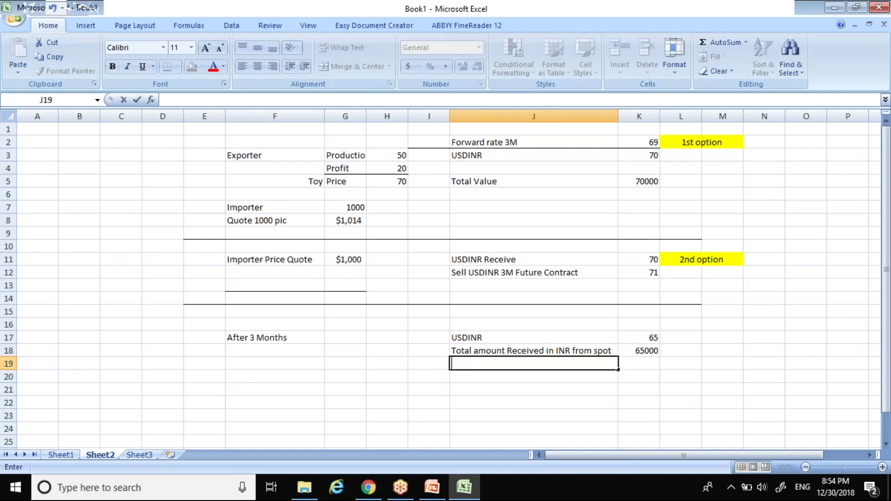
pyautogui.press('BackSpace')
pyautogui.write('SDINR Future')
pyautogui.press('Tab')
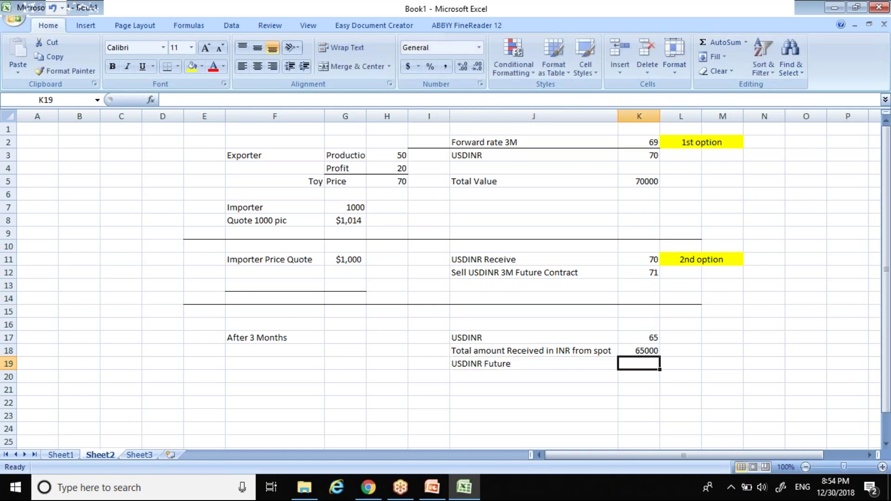
# Calculate the gain on the sold future contract in K19 with the formula =6*1000
pyautogui.write('=5')
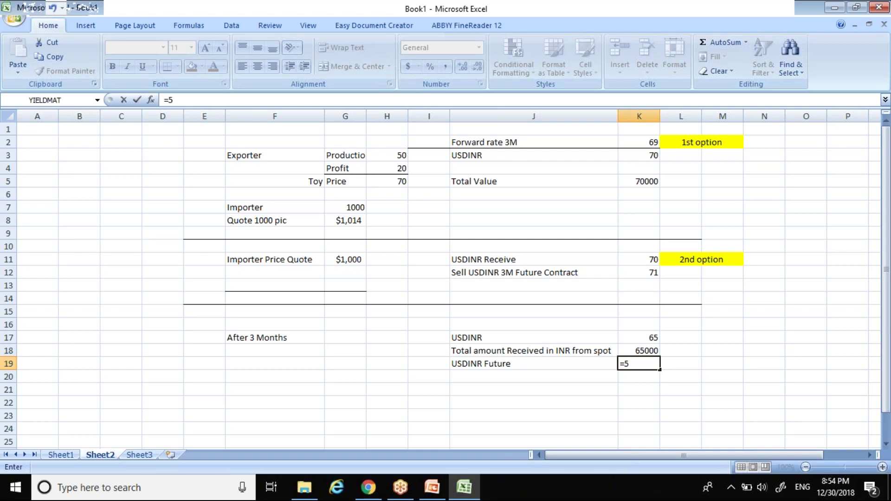
pyautogui.press('BackSpace')
pyautogui.write('6')
pyautogui.write('*1000')
pyautogui.press('Return')
pyautogui.press('Left')
pyautogui.press('Up')
pyautogui.press('Right')
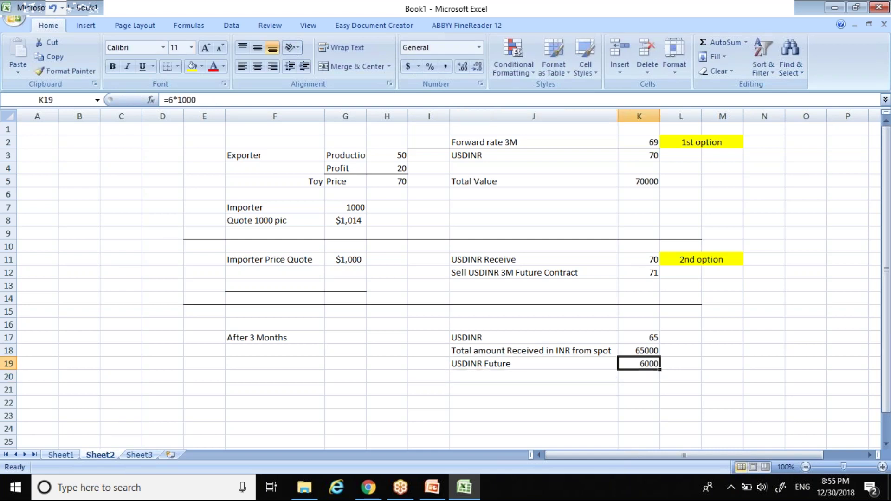
# Total the spot receipt and the future gain in K20 with =SUM(K18:K19)
pyautogui.press('Down')
pyautogui.hotkey('alt', '=')
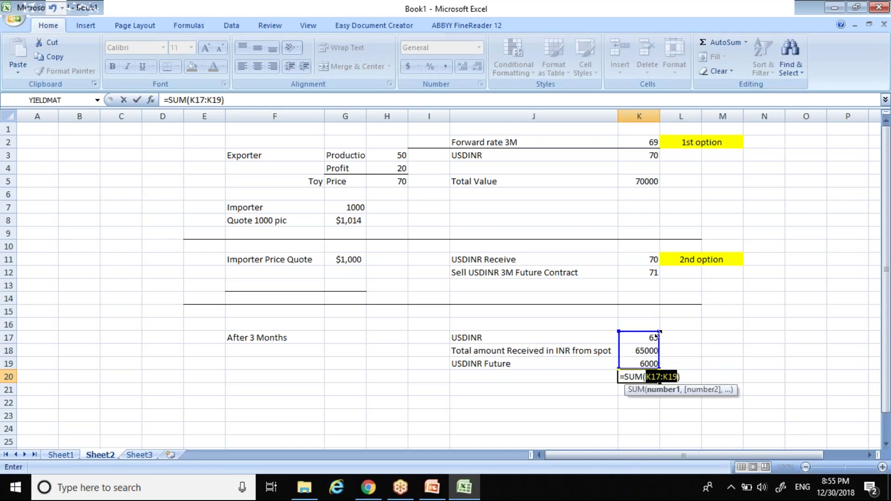
pyautogui.moveTo(648, 351); pyautogui.dragTo(649, 364)
pyautogui.press('Return')
# Add a bottom border under J19:K19, above the total
pyautogui.press('Up')
pyautogui.press('Up')
pyautogui.hotkey('shift', 'Left')
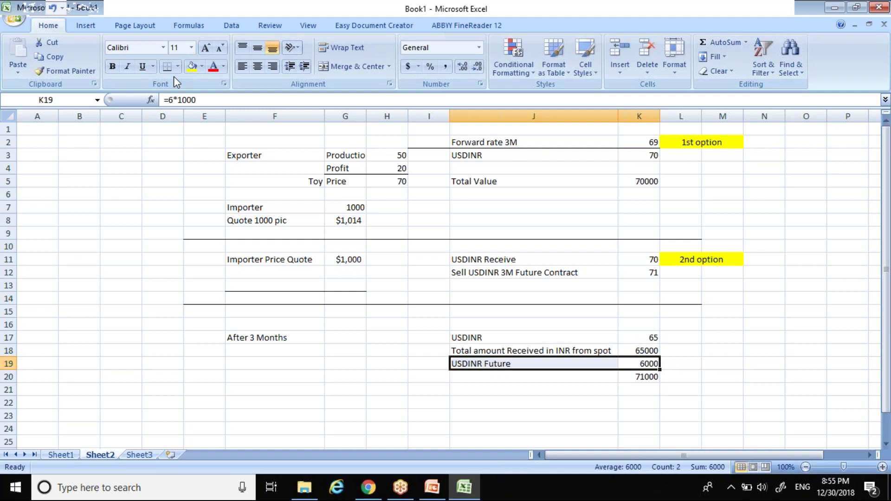
pyautogui.click(596, 391)
# Compare the after-three-months amounts with the first option's Total Value in row 5
pyautogui.press('Up')
pyautogui.press('Up')
pyautogui.press('Up')
pyautogui.press('Right')
pyautogui.press('Down')
pyautogui.press('Down')
pyautogui.press('Up')
pyautogui.press('Up')
pyautogui.press('Up')
pyautogui.press('Up')
pyautogui.press('Up')
pyautogui.press('Up')
pyautogui.press('Up')
pyautogui.press('Up')
pyautogui.press('Up')
pyautogui.press('Up')
pyautogui.press('Up')
pyautogui.press('Up')
pyautogui.press('Up')
pyautogui.press('Up')
pyautogui.press('Up')
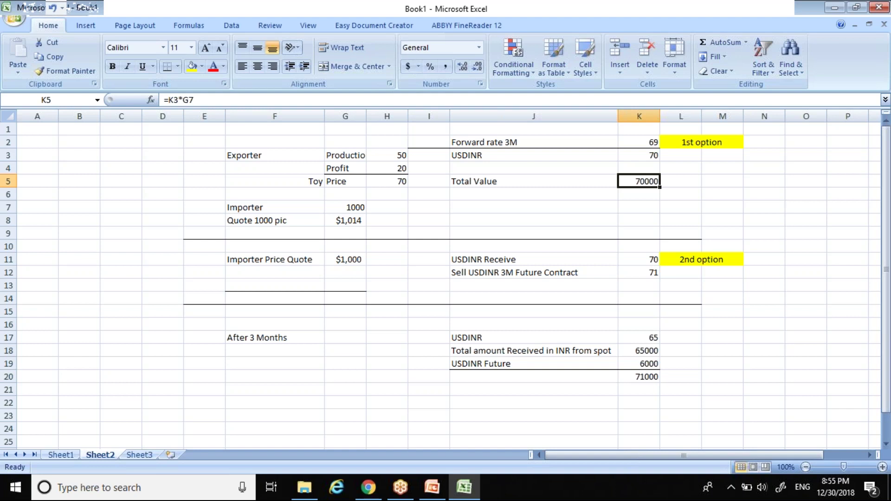
pyautogui.press('Left')
pyautogui.press('Left')
pyautogui.press('Right')
pyautogui.press('Right')
pyautogui.press('Left')
pyautogui.press('Left')
pyautogui.press('Right')
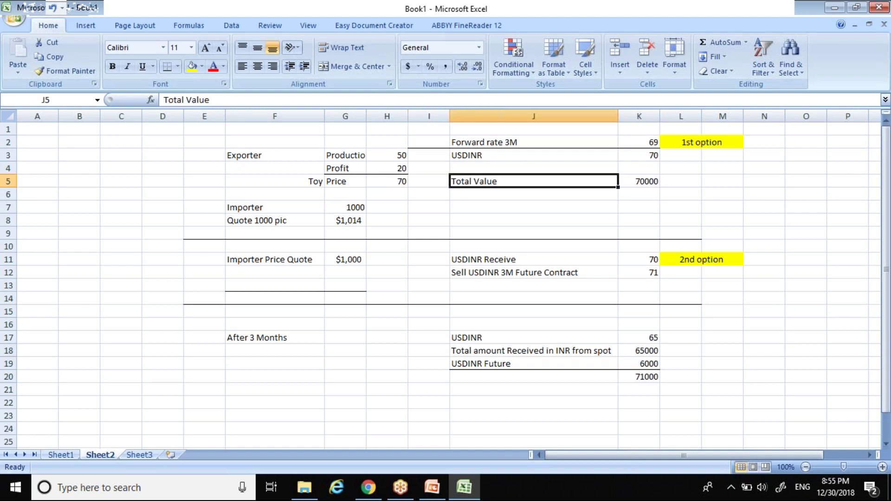
# Review the second option's rows and the first option's three-month forward rate in K2
pyautogui.press('Down')
pyautogui.press('Down')
pyautogui.press('Down')
pyautogui.press('Down')
pyautogui.press('Down')
pyautogui.press('Down')
pyautogui.press('Down')
pyautogui.press('Down')
pyautogui.press('Down')
pyautogui.press('Down')
pyautogui.press('Down')
pyautogui.press('Up')
pyautogui.press('Up')
pyautogui.press('Up')
pyautogui.press('Up')
pyautogui.press('Up')
pyautogui.press('Up')
pyautogui.press('Up')
pyautogui.press('Up')
pyautogui.press('Up')
pyautogui.press('Up')
pyautogui.press('Up')
pyautogui.press('Up')
pyautogui.press('Up')
pyautogui.press('Up')
pyautogui.press('Right')
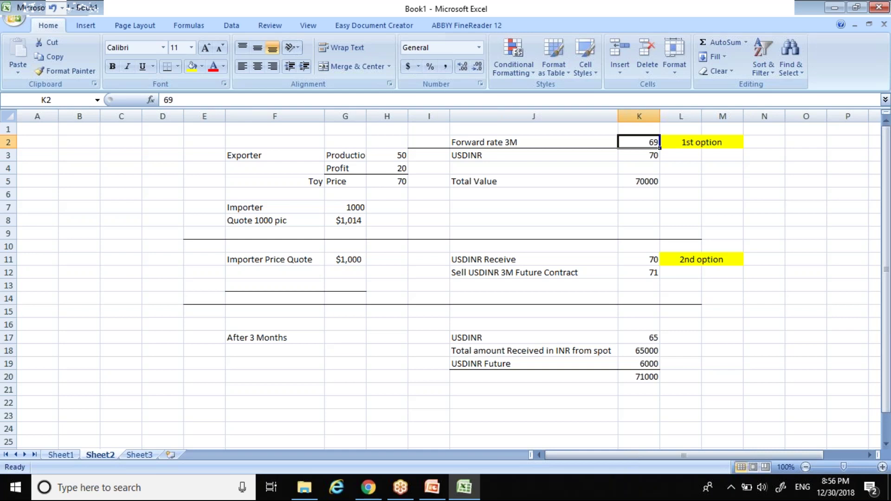
# Examine the second option's USDINR 3M future contract sale in row 12
pyautogui.press('Down')
pyautogui.press('Down')
pyautogui.press('Down')
pyautogui.press('Down')
pyautogui.press('Down')
pyautogui.press('Down')
pyautogui.press('Down')
pyautogui.press('Down')
pyautogui.press('Down')
pyautogui.press('Down')
pyautogui.press('Up')
pyautogui.press('Down')
pyautogui.press('Left')
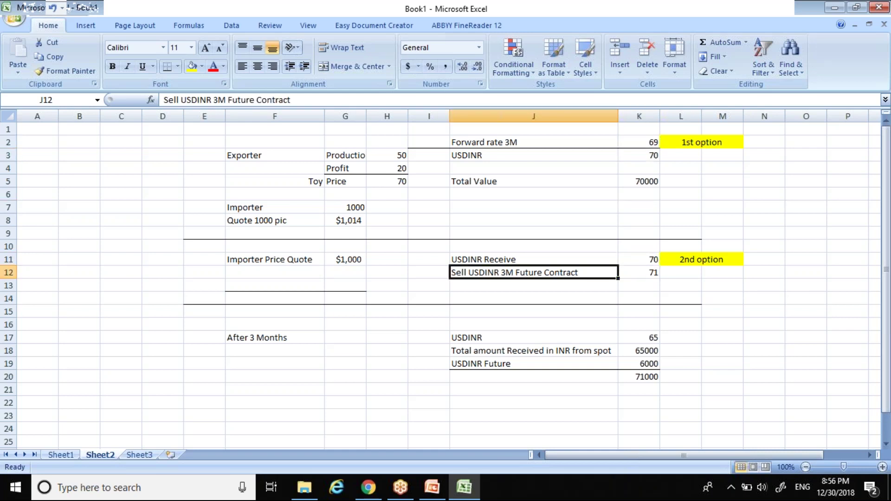
pyautogui.press('Right')
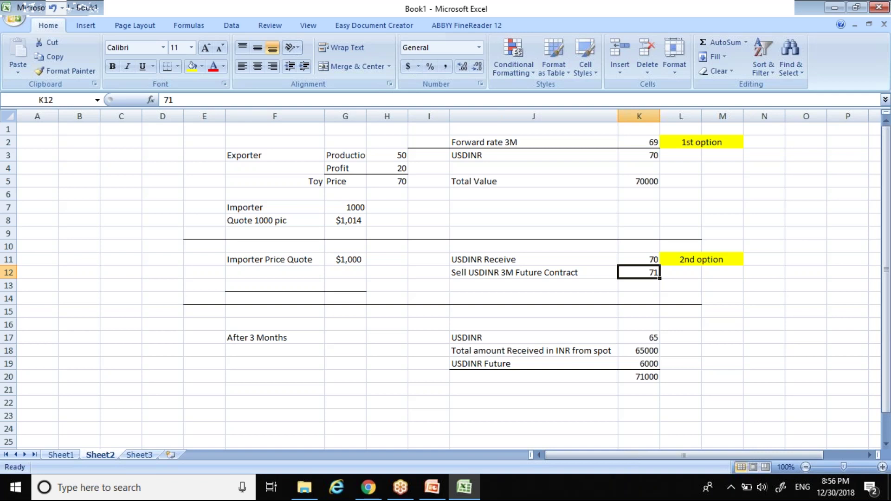
# Review the three-month spot rate, spot receipt, future gain and their total in K17:K20
pyautogui.click(639, 286)
pyautogui.press('Down')
pyautogui.press('Down')
pyautogui.press('Down')
pyautogui.press('Down')
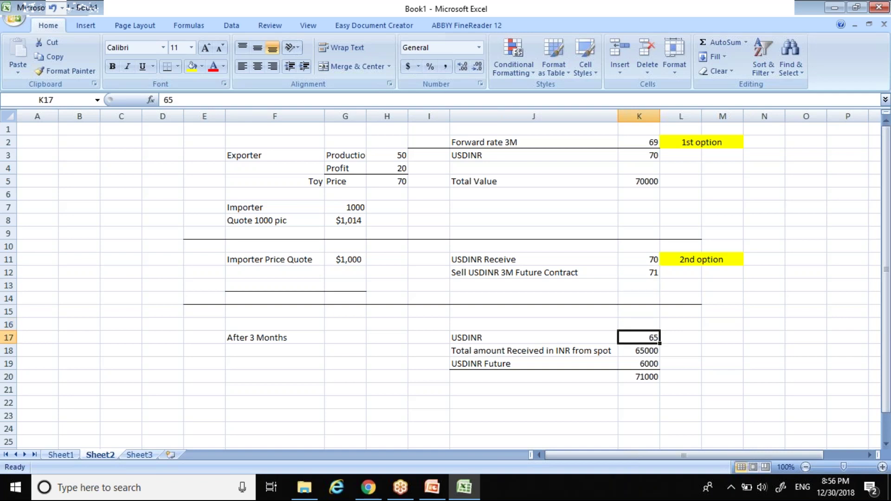
pyautogui.press('Down')
pyautogui.press('Down')
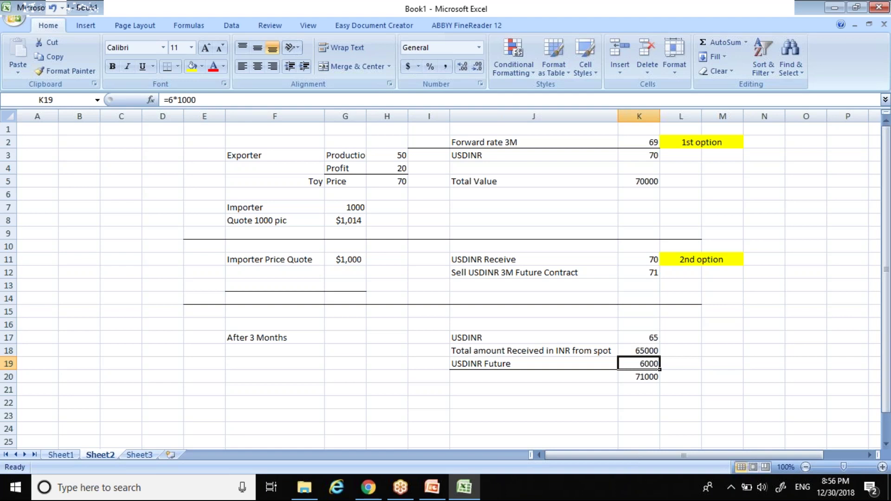
pyautogui.press('Up')
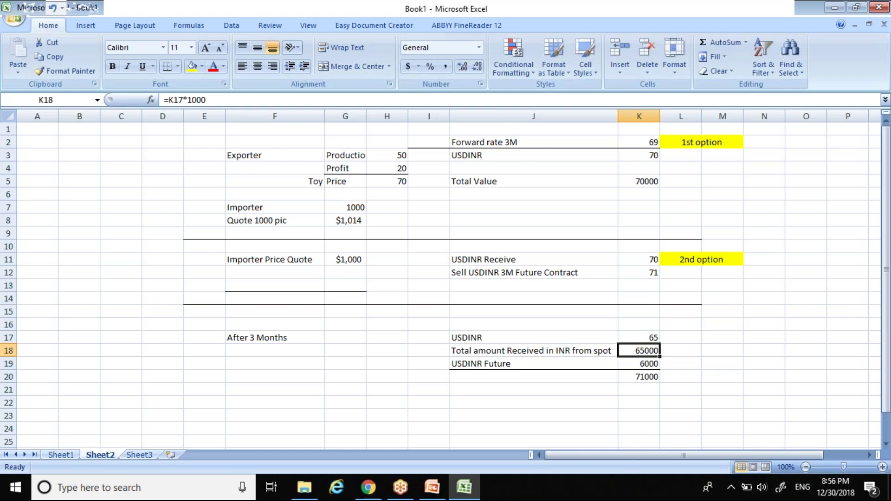
pyautogui.press('Down')
pyautogui.press('Down')
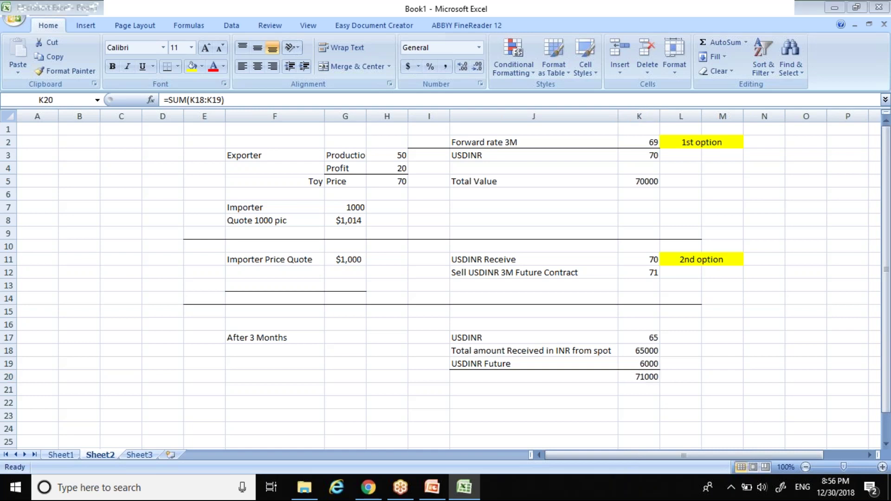
# Switch to the Derivative Strategies presentation in PowerPoint and show the Currency Futures slide full screen
pyautogui.hotkey('alt', 'Tab')
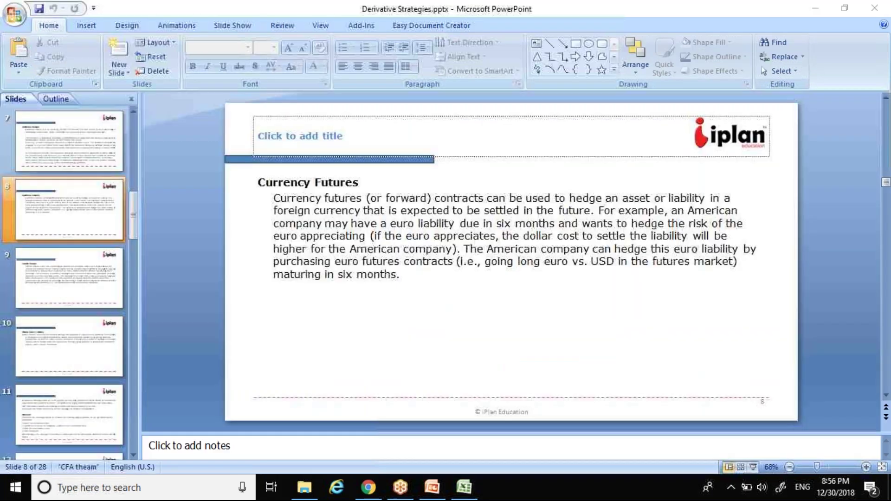
pyautogui.click(753, 467)
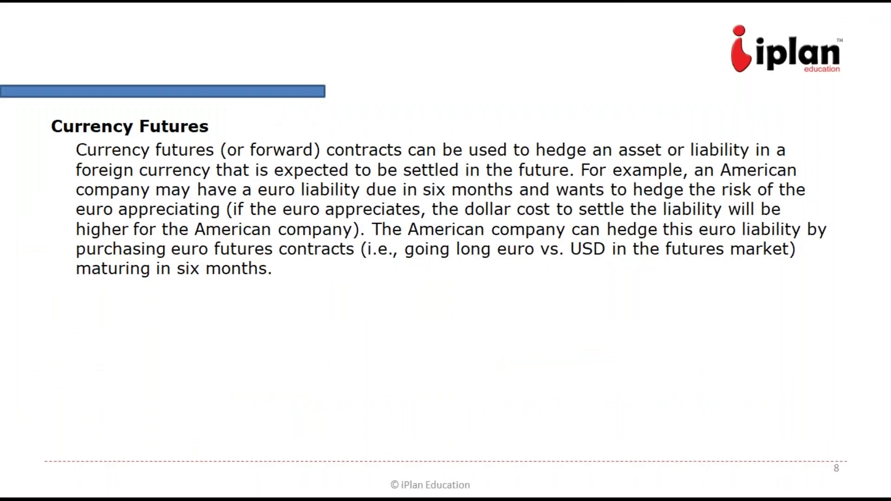
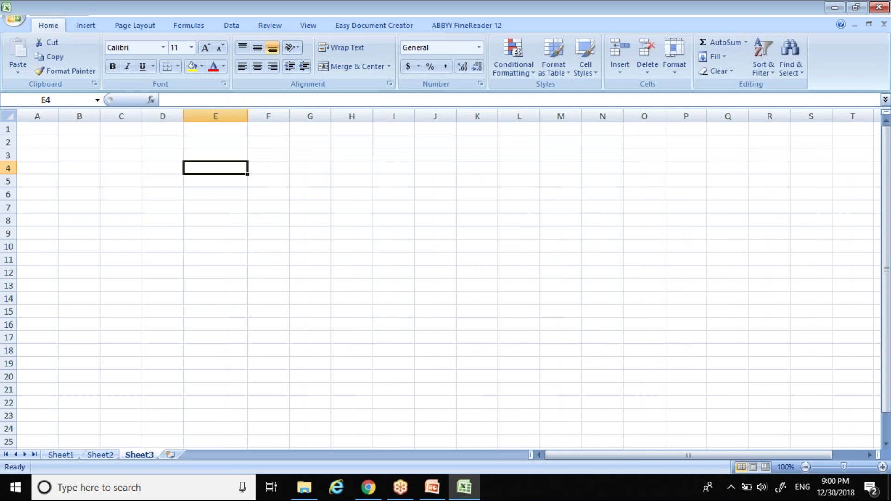
# Enter the stock purchase in D4:G4 of Sheet3 as Buy, TCS, 1000 and 500
pyautogui.write('TCS')
pyautogui.press('Tab')
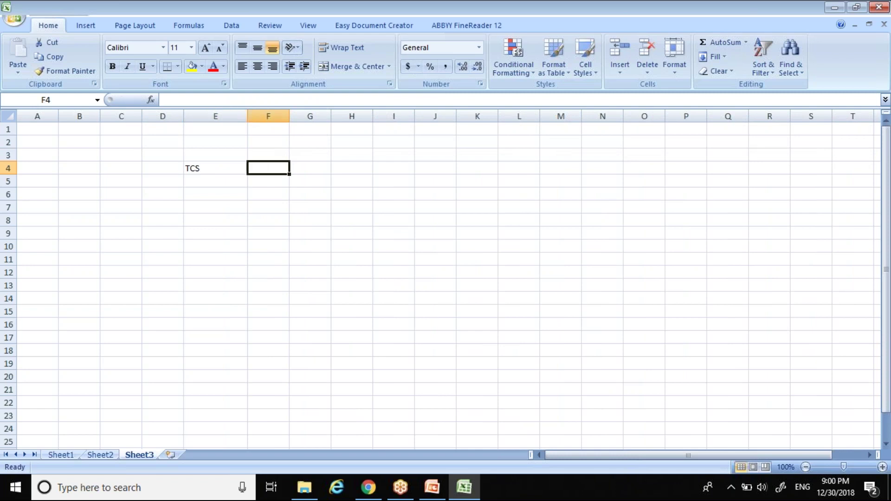
pyautogui.write('1000')
pyautogui.press('Return')
pyautogui.press('Up')
pyautogui.press('Left')
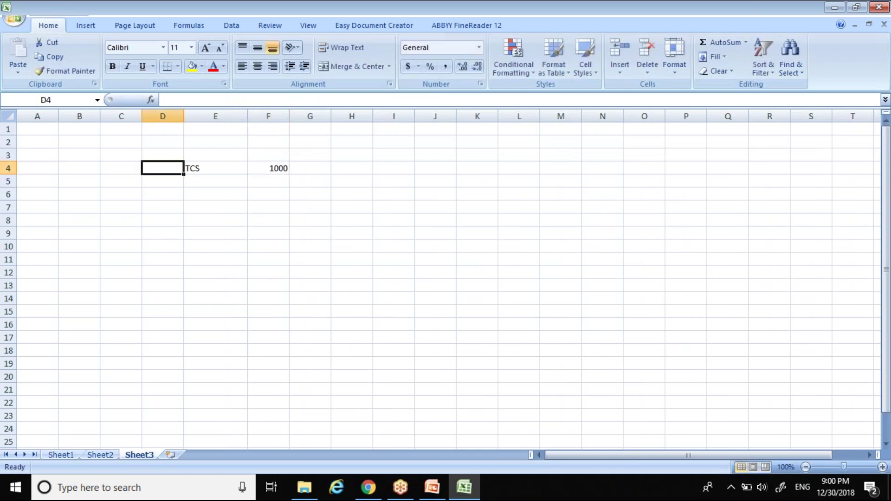
pyautogui.write('Buy')
pyautogui.press('Tab')
pyautogui.press('Tab')
pyautogui.press('Tab')
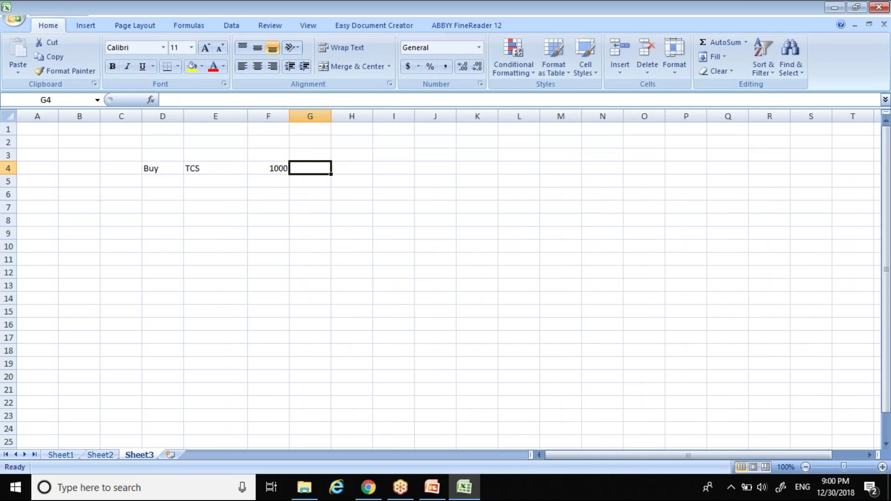
pyautogui.write('500')
# Add the headers Price in F3 and Lot in G3 above the purchase figures
pyautogui.press('Up')
pyautogui.press('Left')
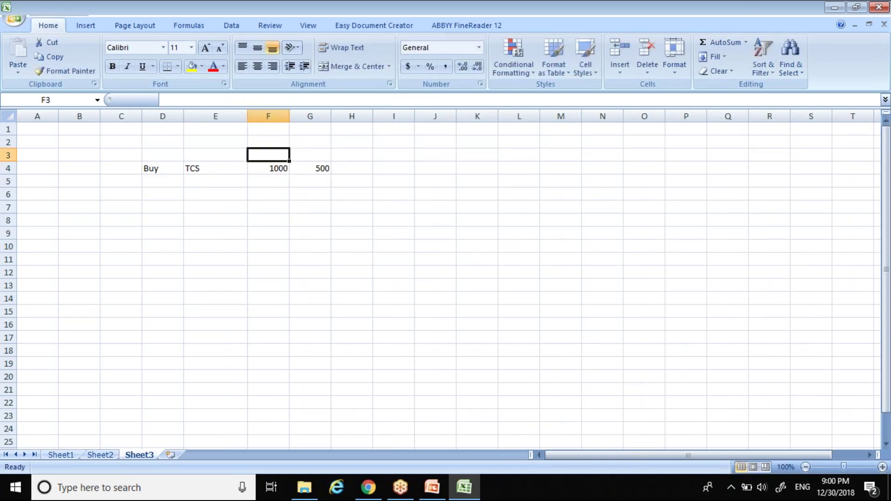
pyautogui.write('Price')
pyautogui.press('Tab')
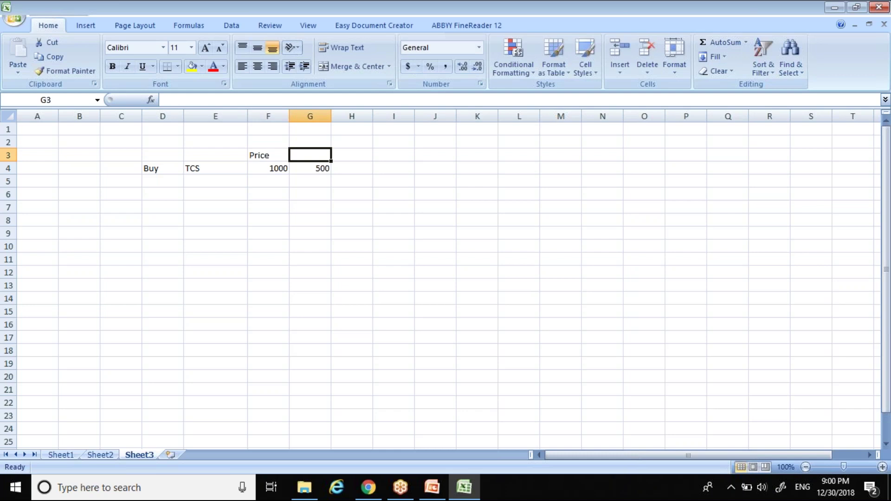
pyautogui.write('Lt')
pyautogui.press('BackSpace')
pyautogui.write('ot')
# Calculate the purchase's total value in H4 with the formula =F4*G4
pyautogui.press('Tab')
pyautogui.press('Down')
pyautogui.write('=')
pyautogui.click(270, 169)
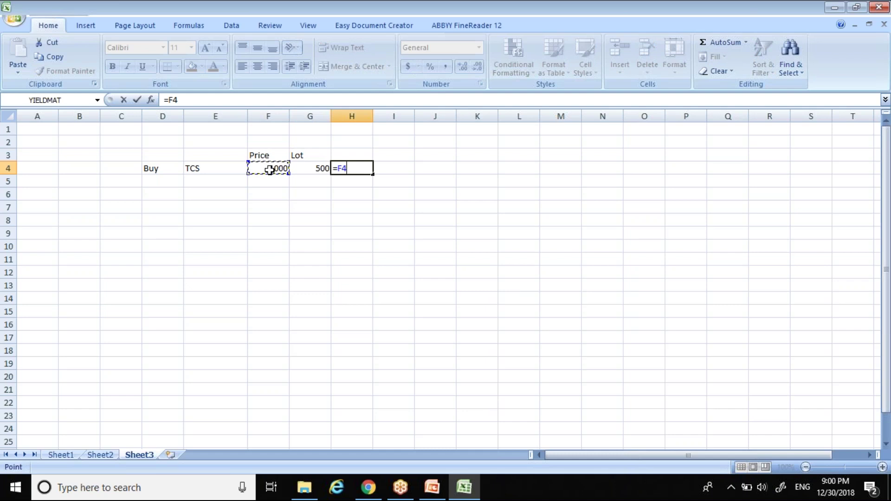
pyautogui.write('*')
pyautogui.press('Left')
pyautogui.press('Return')
# Label H3 as Total Value and widen column H to fit the header
pyautogui.press('Up')
pyautogui.press('Up')
pyautogui.write('To')
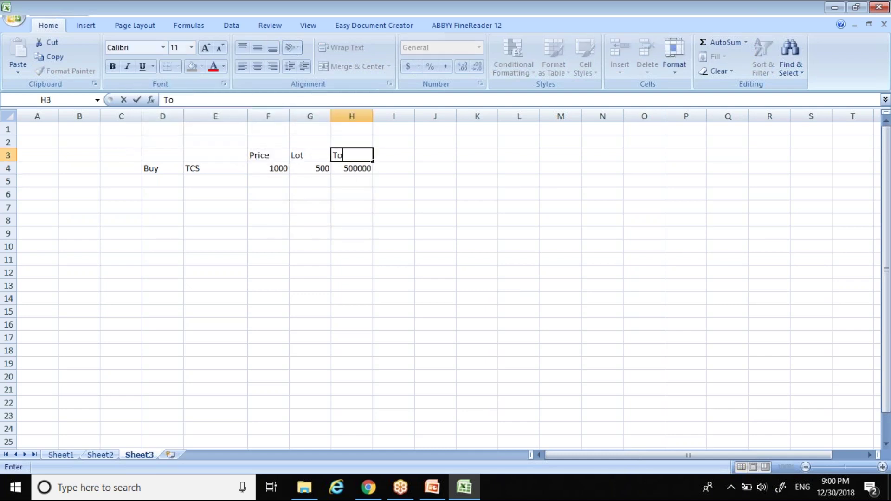
pyautogui.write('tal Value')
pyautogui.press('Return')
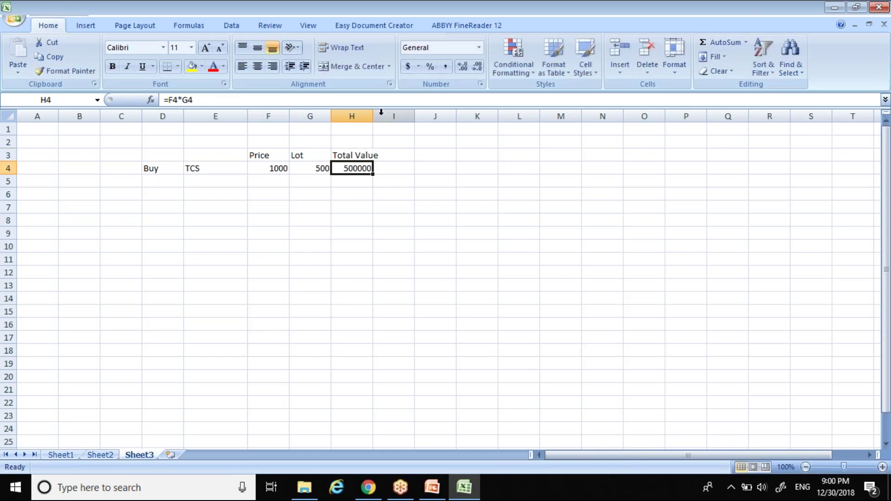
pyautogui.moveTo(374, 116); pyautogui.dragTo(392, 116)
# Format the header row D3:H3 with centred text, a yellow fill and a bottom border
pyautogui.moveTo(376, 154); pyautogui.dragTo(160, 155)
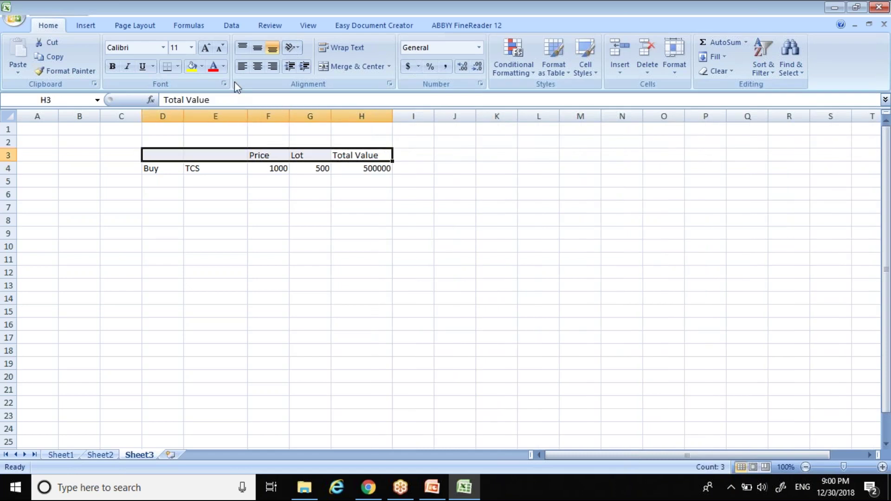
pyautogui.click(258, 69)
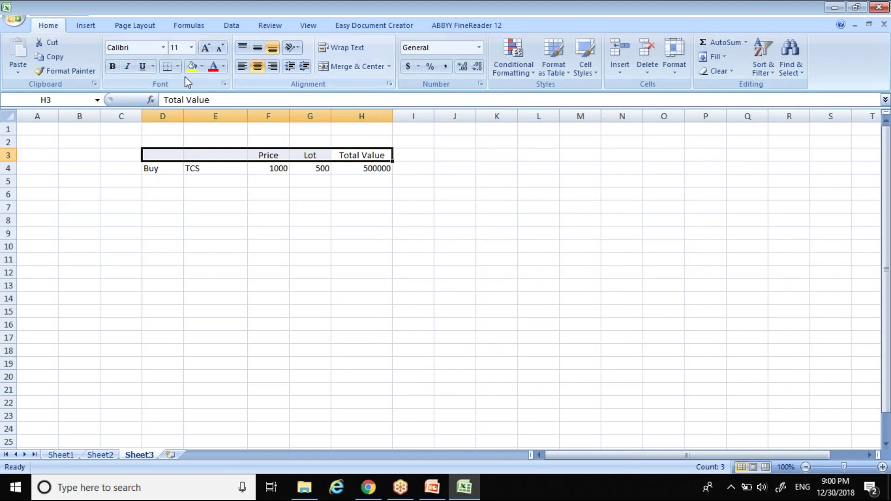
pyautogui.click(191, 67)
pyautogui.click(212, 254)
# Enter the futures position in D5:F5 as Sell, TCS Future and 1020
pyautogui.press('Down')
pyautogui.press('Down')
pyautogui.press('Up')
pyautogui.press('Up')
pyautogui.press('Up')
pyautogui.press('Up')
pyautogui.press('Up')
pyautogui.press('Up')
pyautogui.press('Up')
pyautogui.press('Up')
pyautogui.press('Left')
pyautogui.write('Sell')
pyautogui.press('Tab')
pyautogui.write('TCS Future')
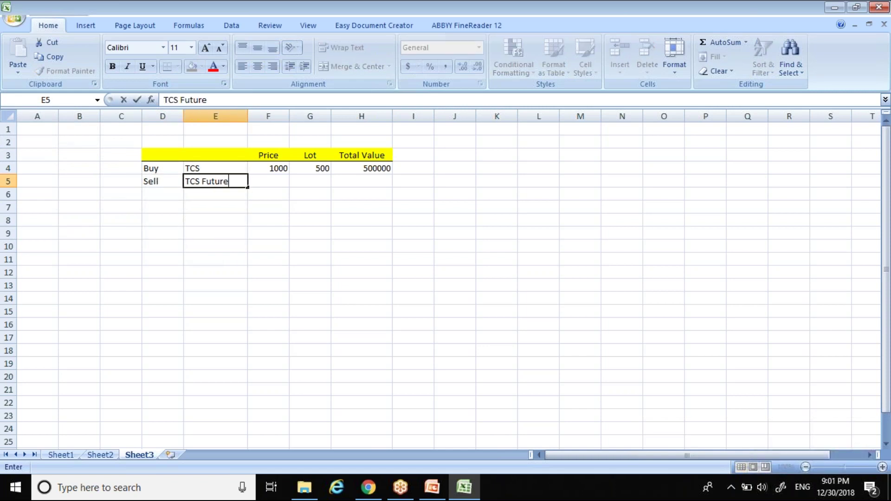
pyautogui.press('Tab')
pyautogui.write('100')
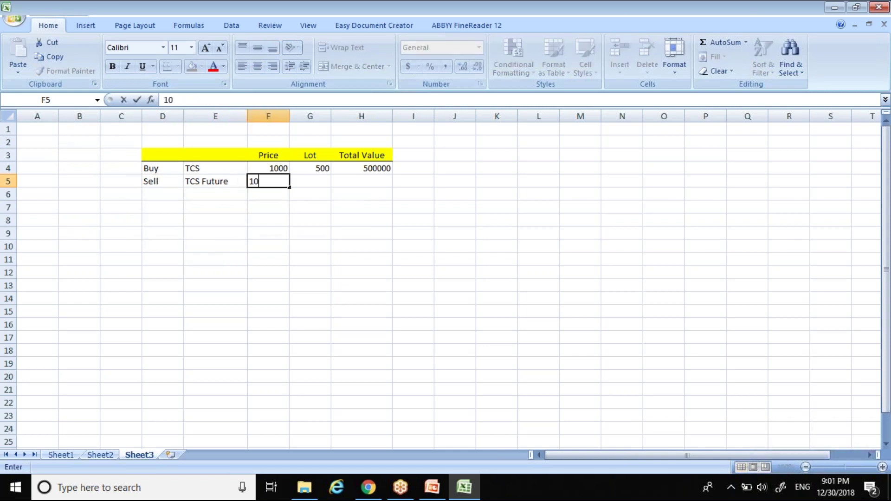
pyautogui.press('BackSpace')
pyautogui.write('20')
pyautogui.press('Return')
# Enter 500 as the TCS Future quantity in G5, and replace it with 1
pyautogui.press('Up')
pyautogui.press('Right')
pyautogui.press('Right')
pyautogui.press('Right')
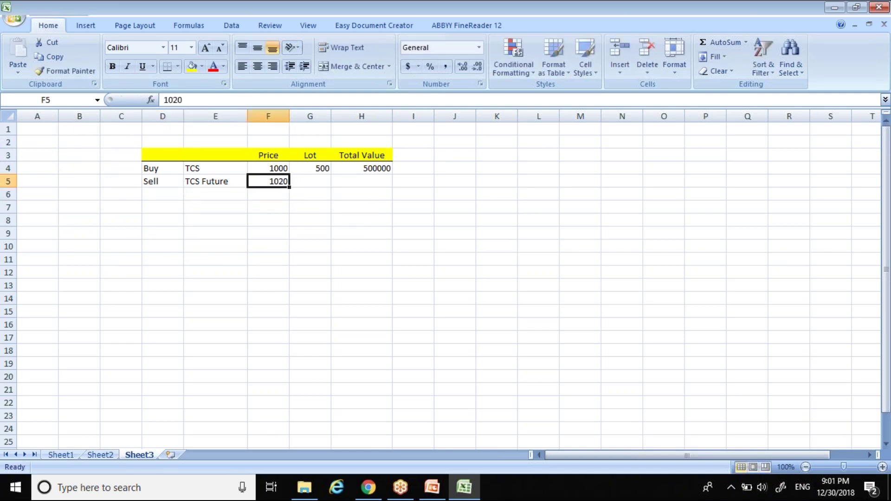
pyautogui.write('500')
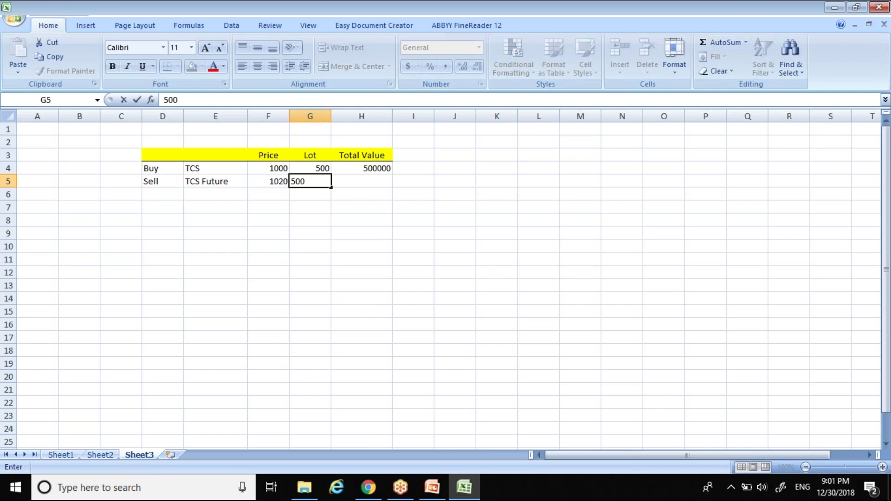
pyautogui.press('Return')
pyautogui.press('Up')
pyautogui.write('1')
pyautogui.press('Return')
# Add the note "1 lot = 500 shares" in J3 beside the table
pyautogui.press('Right')
pyautogui.press('Right')
pyautogui.press('Right')
pyautogui.press('Up')
pyautogui.press('Up')
pyautogui.press('Up')
pyautogui.write('1 lot')
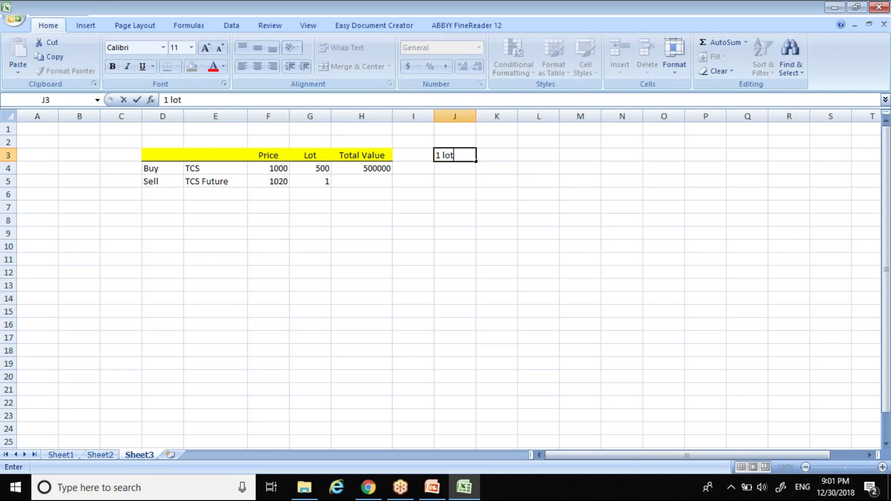
pyautogui.write(' = 500 shares')
pyautogui.press('Return')
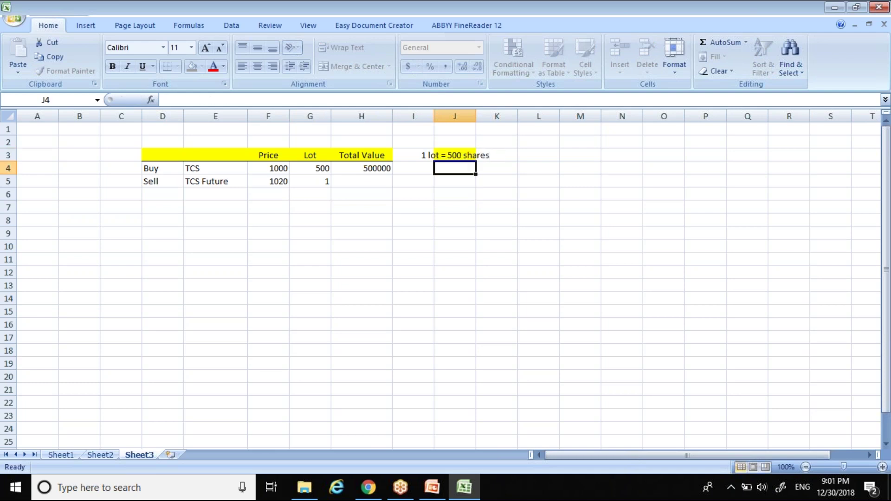
# Rename the G3 header to No of shares and widen column G to fit it
pyautogui.press('Return')
pyautogui.press('Left')
pyautogui.press('Left')
pyautogui.press('Left')
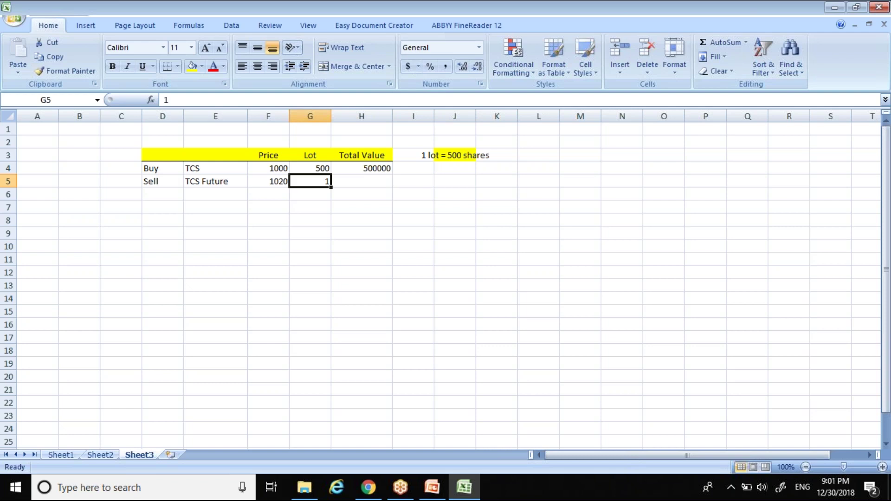
pyautogui.press('Up')
pyautogui.press('Up')
pyautogui.press('Down')
pyautogui.press('Up')
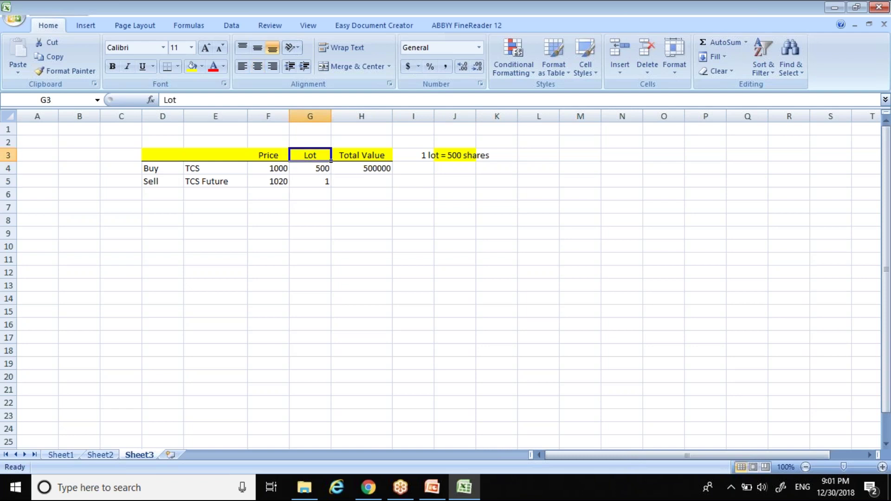
pyautogui.write('No of')
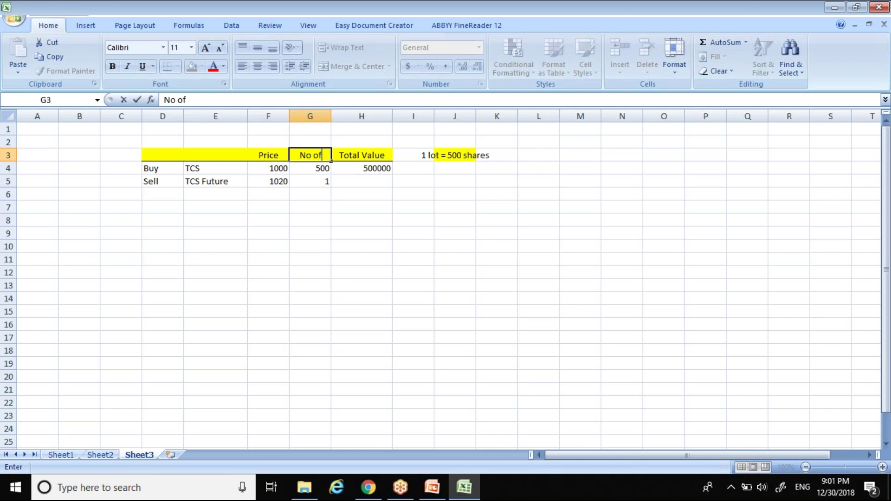
pyautogui.write(' shares')
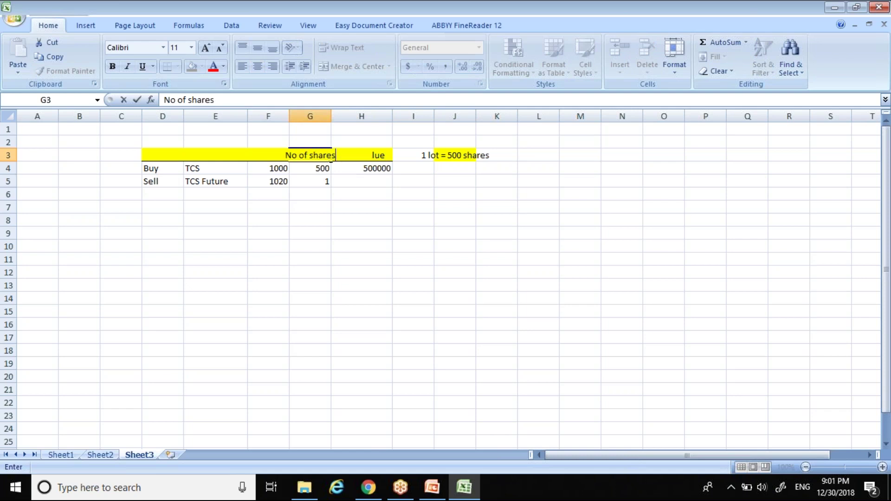
pyautogui.press('Return')
pyautogui.moveTo(331, 115); pyautogui.dragTo(344, 116)
# Set the number of TCS Future shares in G5 to 500
pyautogui.press('Return')
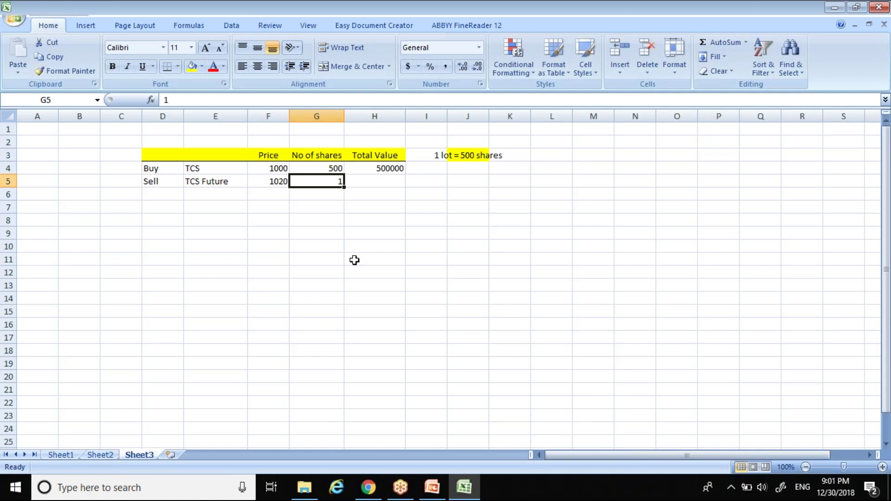
pyautogui.write('500')
pyautogui.press('Return')
pyautogui.press('Up')
pyautogui.press('Right')
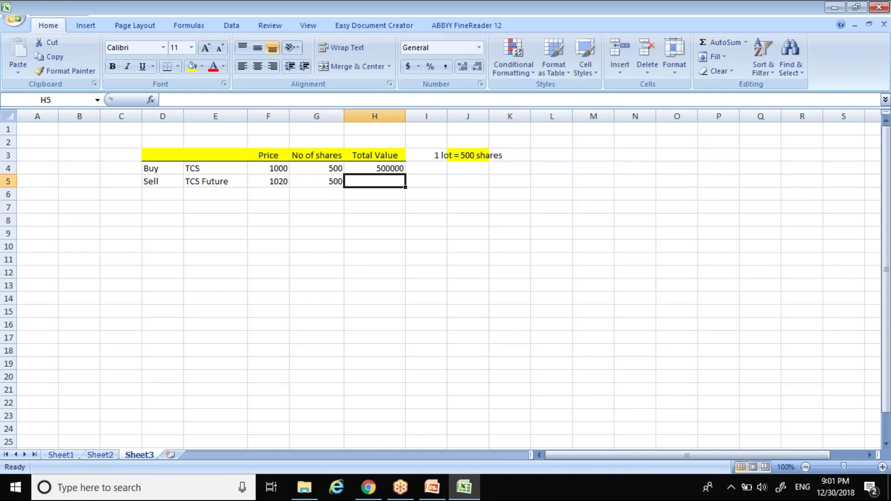
pyautogui.write('=')
pyautogui.click(276, 180)
pyautogui.write('*')
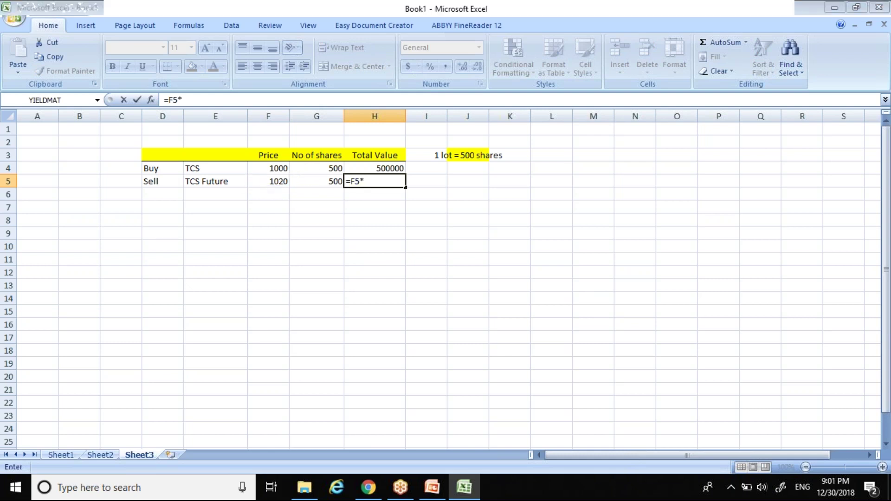
pyautogui.press('Return')
pyautogui.press('Return')
# Copy the total value formula from H4 to H5 for the TCS Future row
pyautogui.press('Up')
pyautogui.hotkey('ctrl', 'c')
pyautogui.press('Down')
pyautogui.hotkey('ctrl', 'v')
pyautogui.press('Escape')
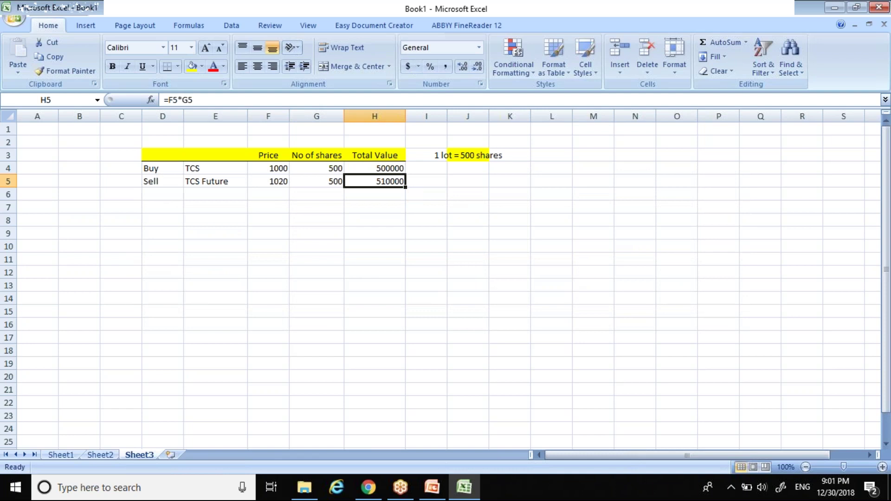
pyautogui.press('Down')
pyautogui.press('Down')
pyautogui.press('Up')
pyautogui.press('Up')
pyautogui.press('Left')
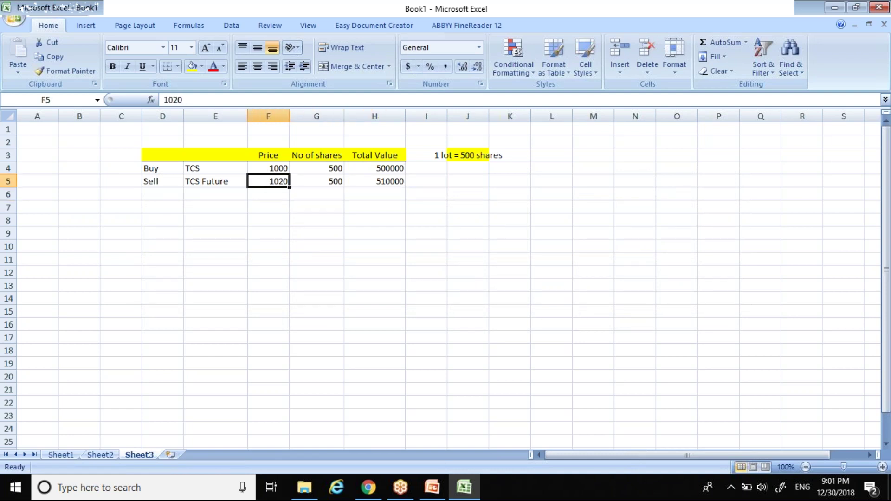
pyautogui.press('Down')
pyautogui.press('Down')
pyautogui.press('Up')
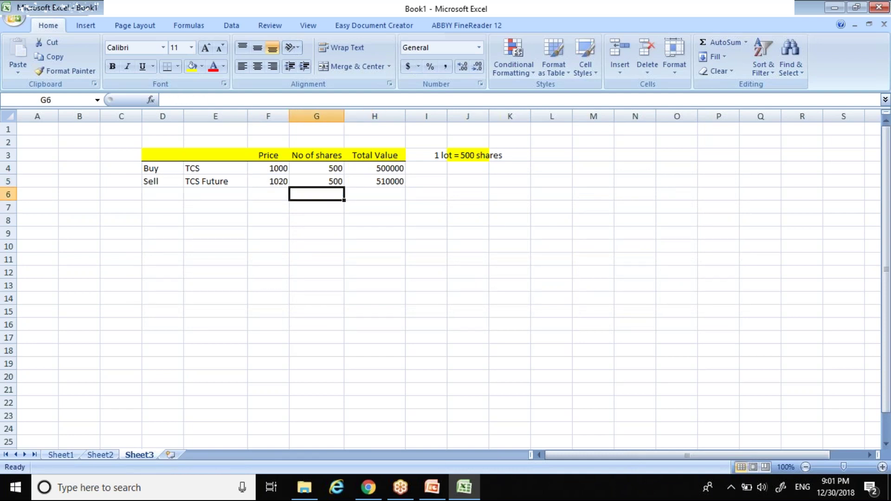
pyautogui.press('Up')
pyautogui.press('Left')
pyautogui.press('Up')
pyautogui.press('Down')
pyautogui.press('Down')
pyautogui.press('Down')
# Replace the TCS Future price in F5 with the formula =F4+20
pyautogui.press('Up')
pyautogui.press('Up')
pyautogui.write('=')
pyautogui.click(283, 171)
pyautogui.write('_')
pyautogui.press('BackSpace')
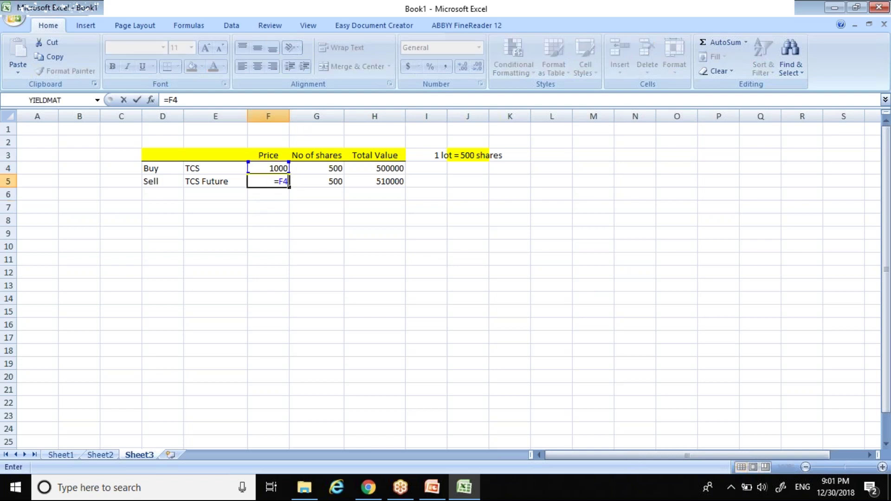
pyautogui.write('+20')
pyautogui.press('Return')
# Add a bottom border to the TCS Future total value in H5
pyautogui.click(388, 193)
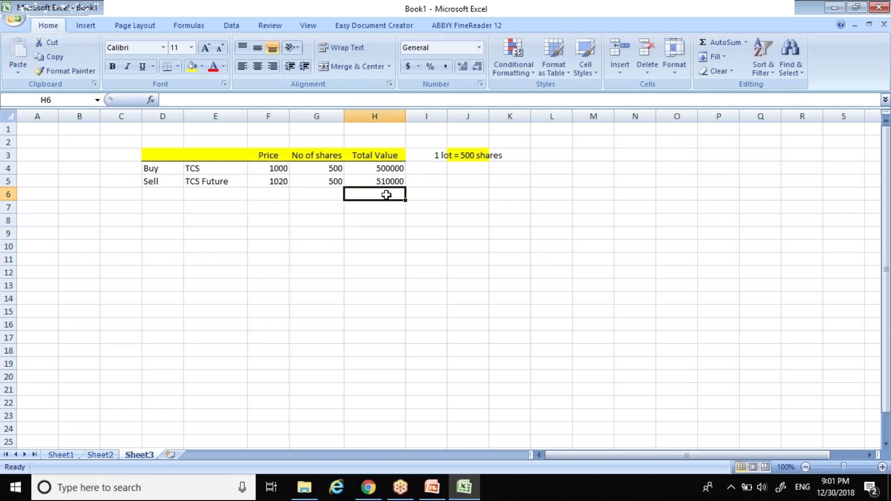
pyautogui.press('Up')
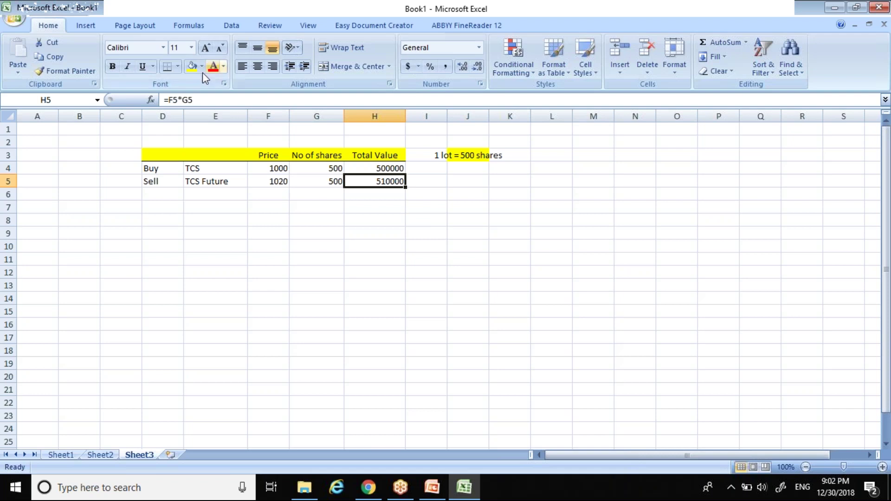
pyautogui.click(353, 247)
# Clear the "1 lot = 500 shares" note from I3:K3
pyautogui.moveTo(444, 155); pyautogui.dragTo(510, 155)
pyautogui.press('Delete')
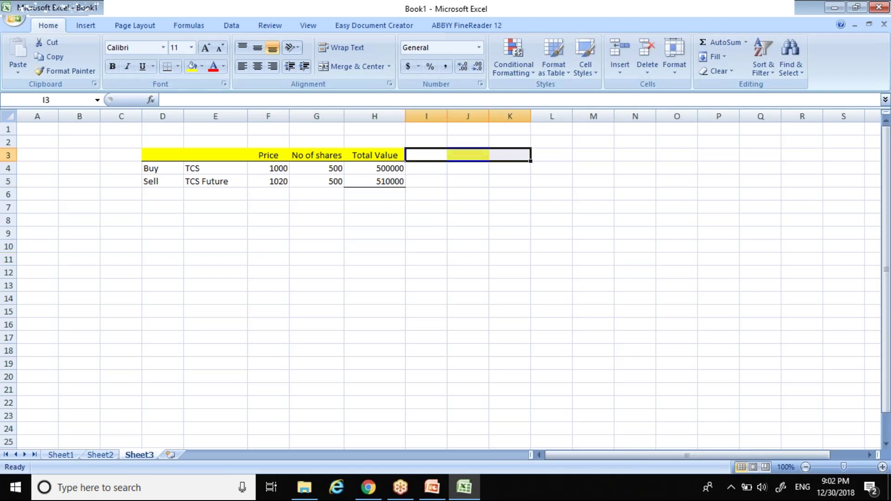
pyautogui.press('Down')
pyautogui.press('Down')
pyautogui.press('Down')
pyautogui.press('Right')
pyautogui.press('Right')
pyautogui.press('Left')
pyautogui.press('Left')
pyautogui.press('Left')
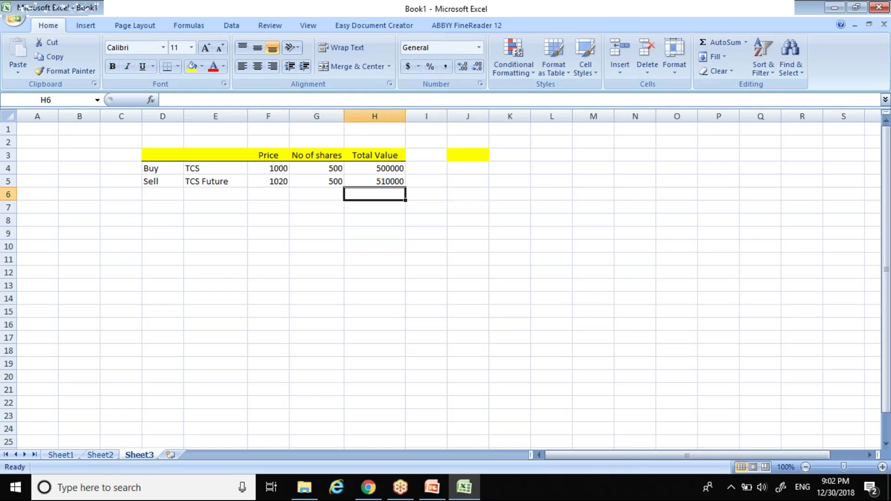
pyautogui.press('Up')
pyautogui.press('Up')
pyautogui.press('Right')
pyautogui.press('Right')
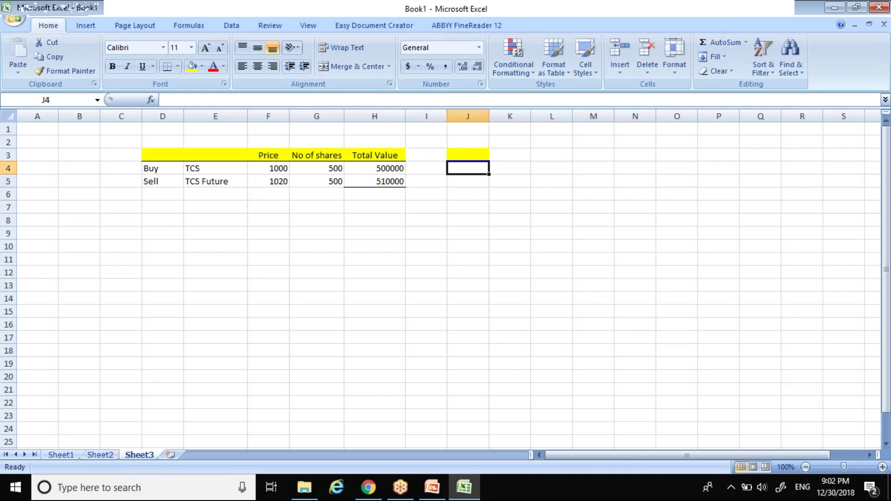
# Enter the heading "Price 30-Jan" in J3
pyautogui.press('Left')
pyautogui.press('Up')
pyautogui.press('Right')
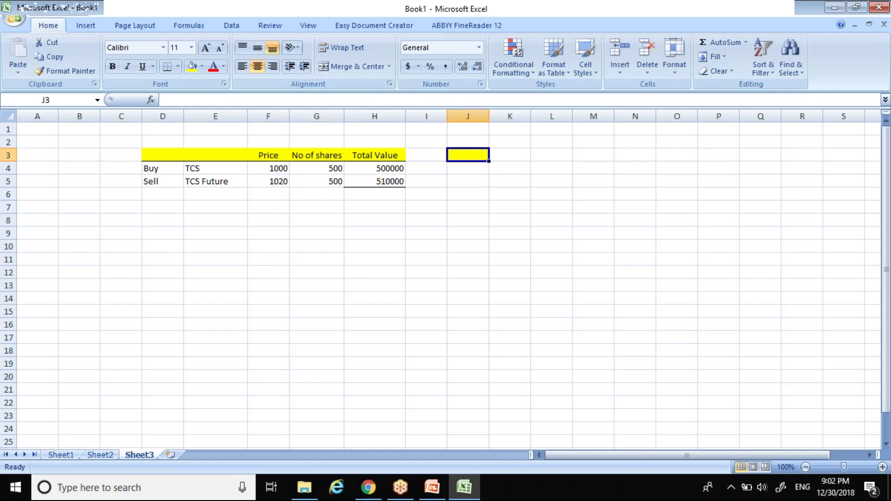
pyautogui.write('Pice')
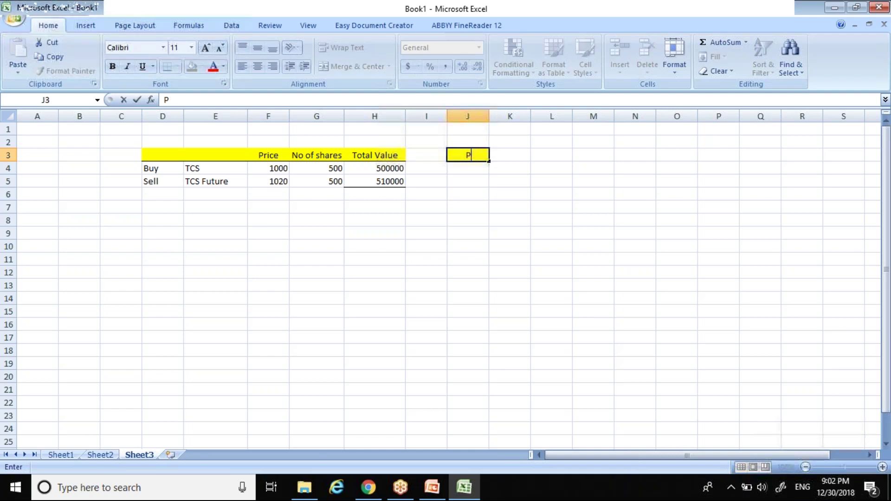
pyautogui.press('BackSpace')
pyautogui.press('BackSpace')
pyautogui.write('rice 30-Jan')
pyautogui.press('Return')
# Change the Price heading in F3 to "Price 1-Jan"
pyautogui.doubleClick(253, 155)
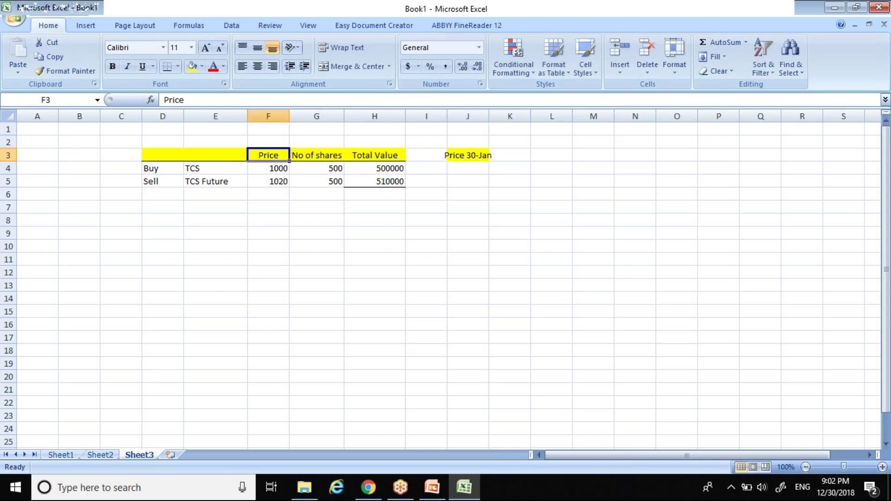
pyautogui.write('1-Jn')
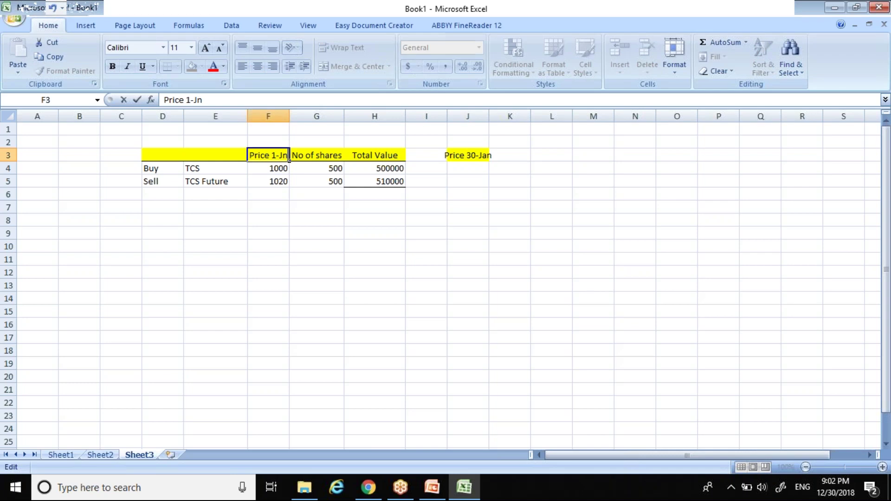
pyautogui.press('Left')
pyautogui.write('a')
pyautogui.press('Return')
# Enter 900 as the 30-Jan price of TCS in J4
pyautogui.press('Up')
pyautogui.press('Right')
pyautogui.press('Right')
pyautogui.press('Right')
pyautogui.press('Down')
pyautogui.press('Down')
pyautogui.press('Right')
pyautogui.press('Up')
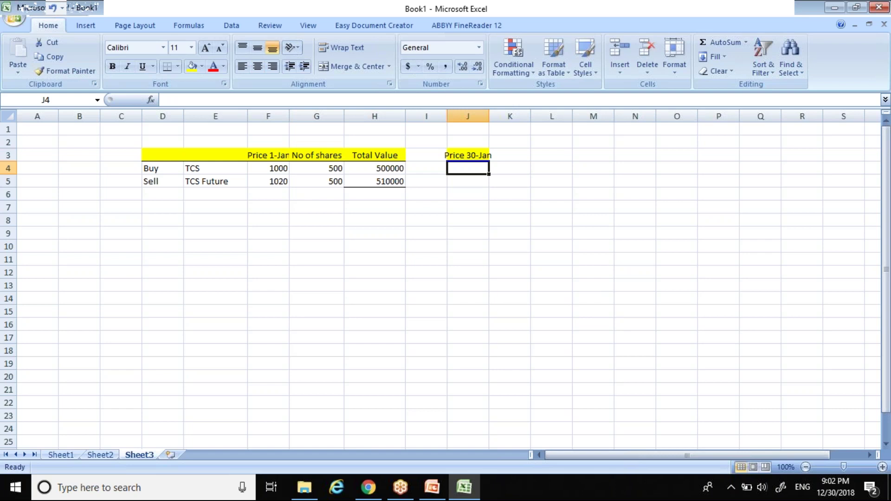
pyautogui.write('900')
pyautogui.press('Return')
pyautogui.press('Up')
pyautogui.press('Right')
pyautogui.press('Left')
pyautogui.press('Left')
pyautogui.press('Left')
pyautogui.press('Left')
pyautogui.press('Right')
pyautogui.press('Right')
pyautogui.press('Right')
pyautogui.press('Right')
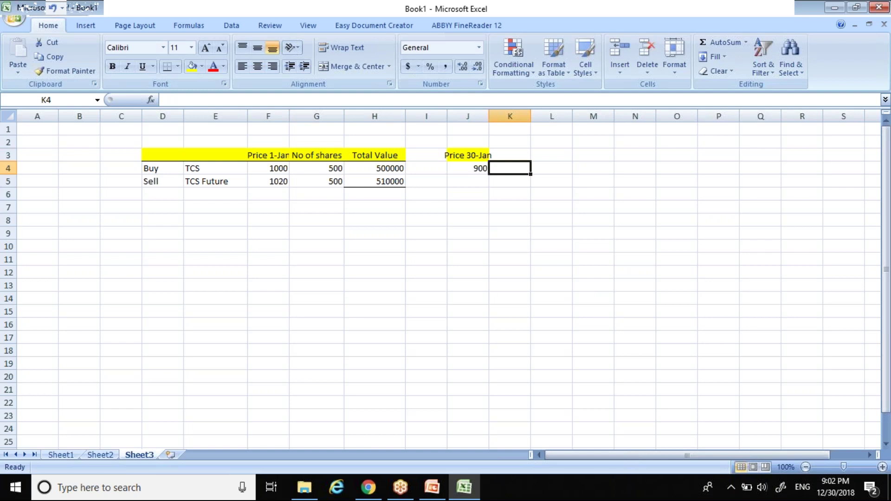
pyautogui.press('Left')
pyautogui.press('Right')
# Calculate the profit or loss on the TCS shares in K4 with the formula =(J4-F4)*G4
pyautogui.write('=')
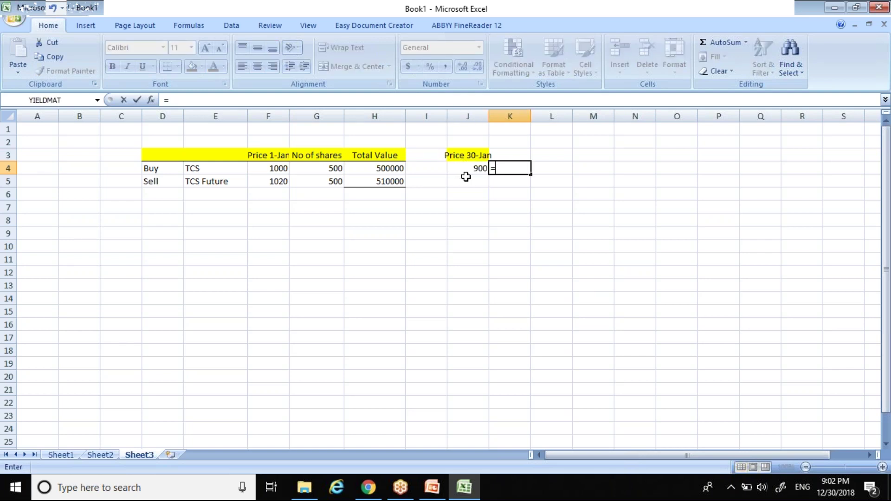
pyautogui.click(278, 168)
pyautogui.write('-')
pyautogui.press('BackSpace')
pyautogui.press('BackSpace')
pyautogui.click(469, 169)
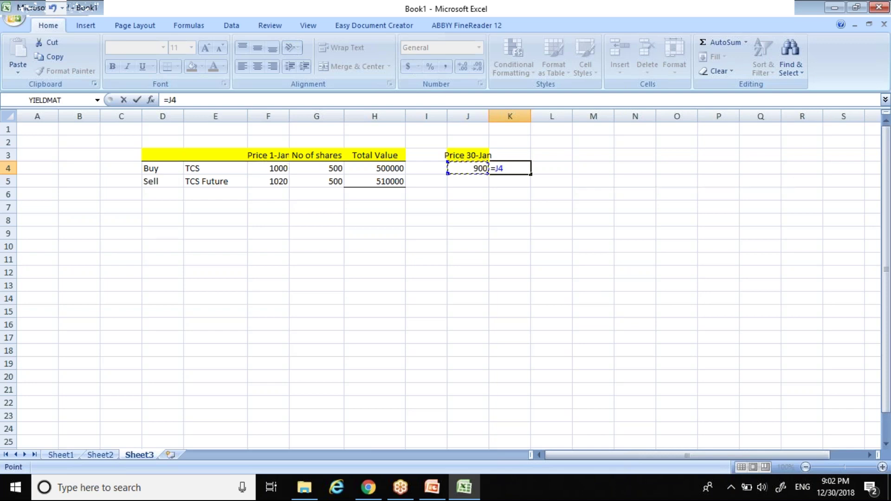
pyautogui.write('-')
pyautogui.click(280, 167)
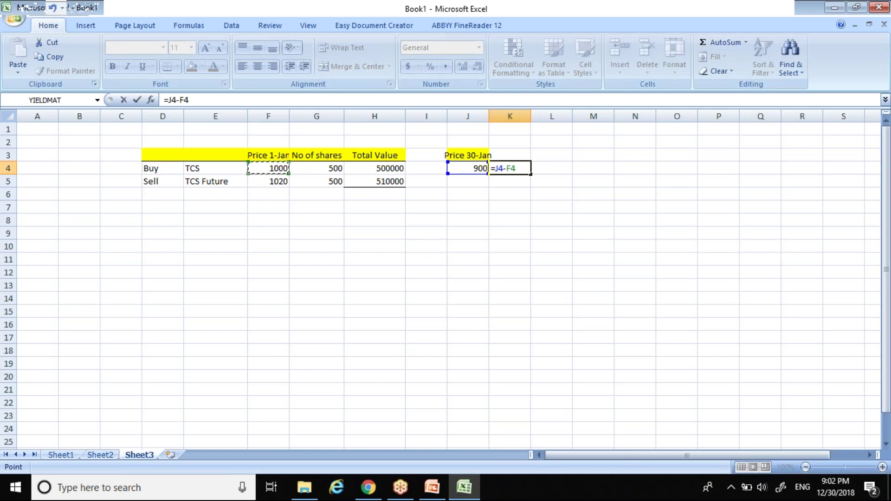
pyautogui.write(')')
pyautogui.click(497, 168)
pyautogui.write('(')
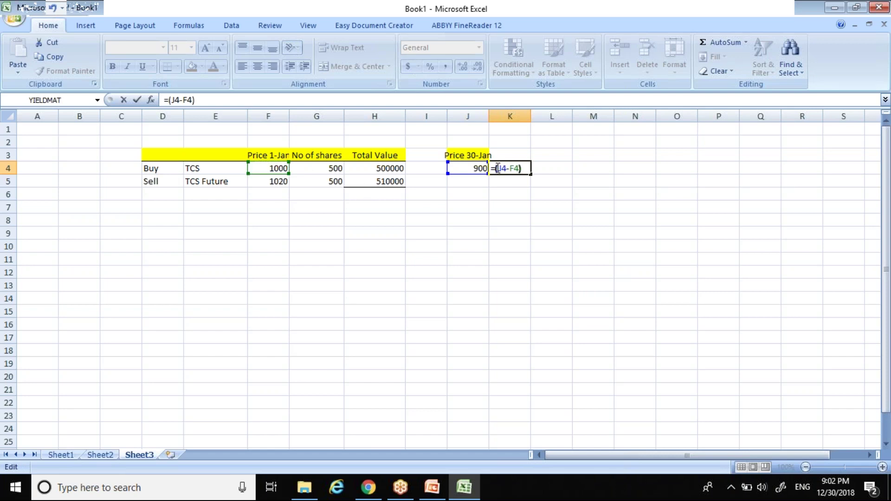
pyautogui.press('Right')
pyautogui.press('Right')
pyautogui.press('Right')
pyautogui.write('*')
pyautogui.click(335, 172)
pyautogui.press('Return')
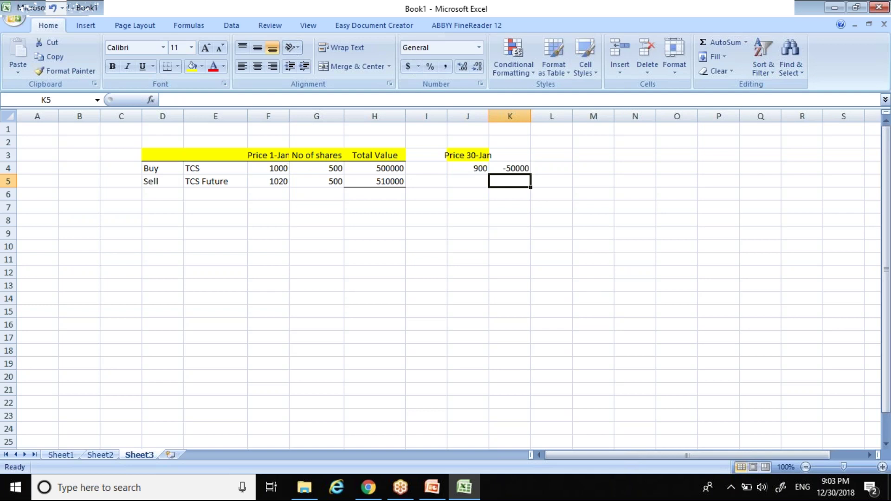
# Enter 900 as the 30-Jan price of TCS Future in J5
pyautogui.write('=')
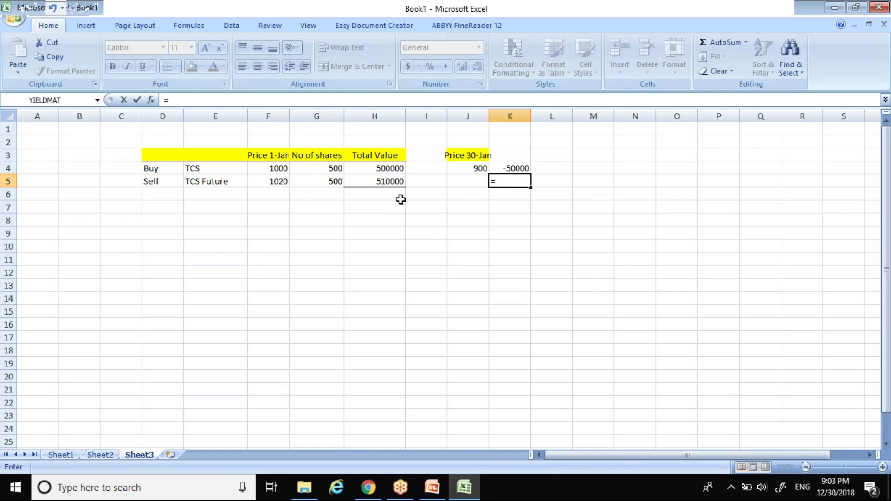
pyautogui.press('Escape')
pyautogui.click(470, 182)
pyautogui.write('900')
pyautogui.press('Return')
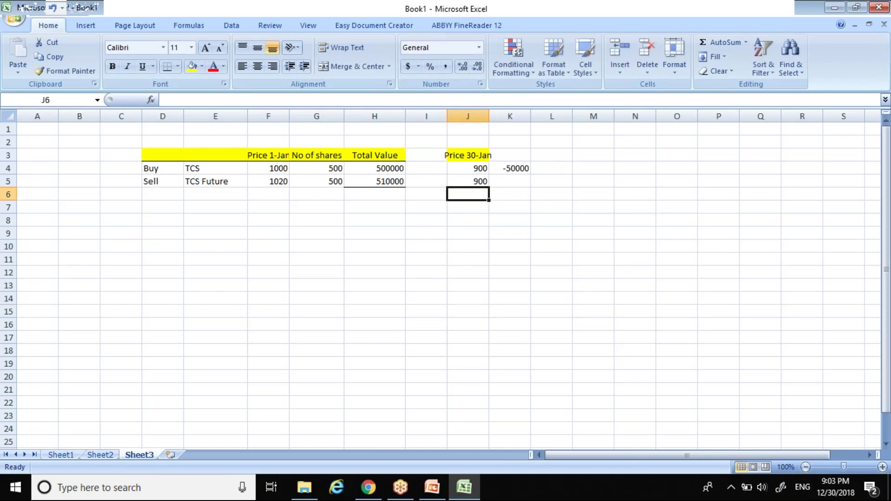
# Calculate the profit or loss on the sold TCS Future in K5 with the formula =(F5-J5)*G5
pyautogui.press('Up')
pyautogui.press('Up')
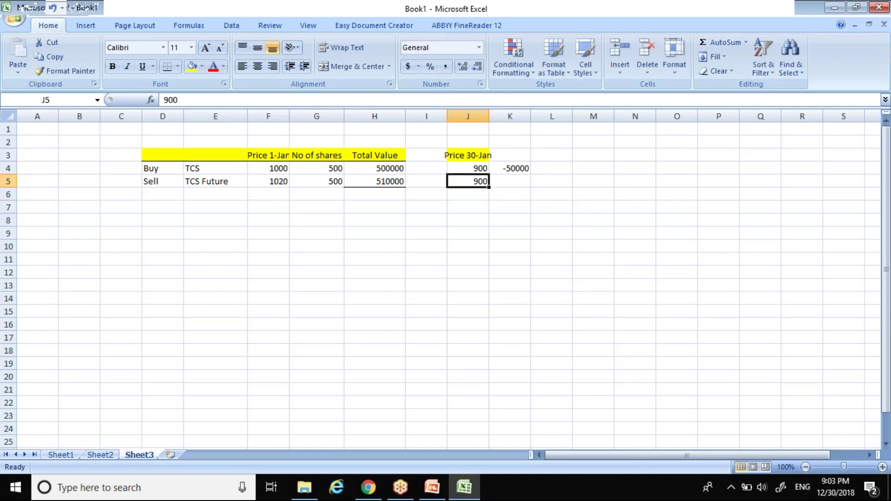
pyautogui.hotkey('shift', 'Down')
pyautogui.click(509, 181)
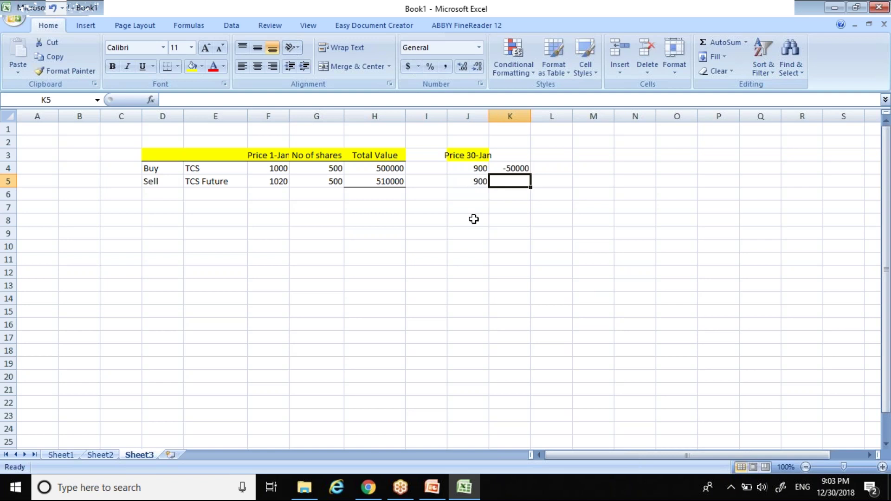
pyautogui.write('=')
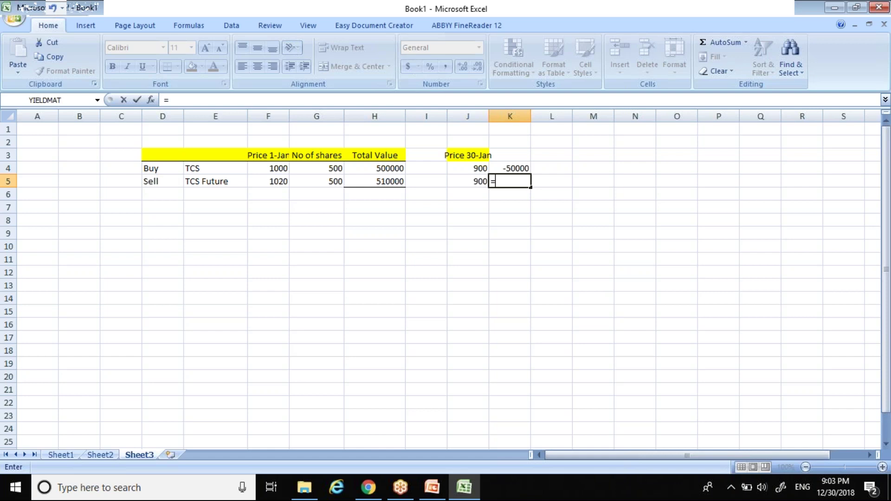
pyautogui.click(262, 183)
pyautogui.write('-')
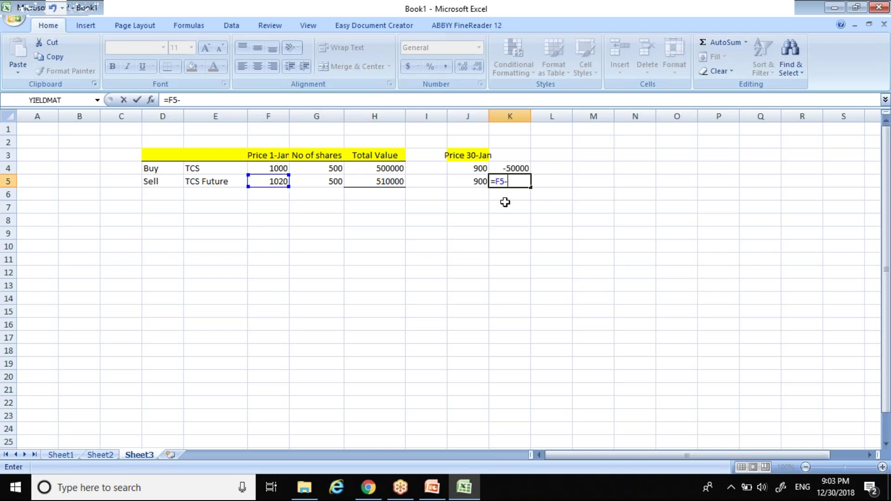
pyautogui.click(477, 181)
pyautogui.write(')')
pyautogui.click(496, 181)
pyautogui.write('(')
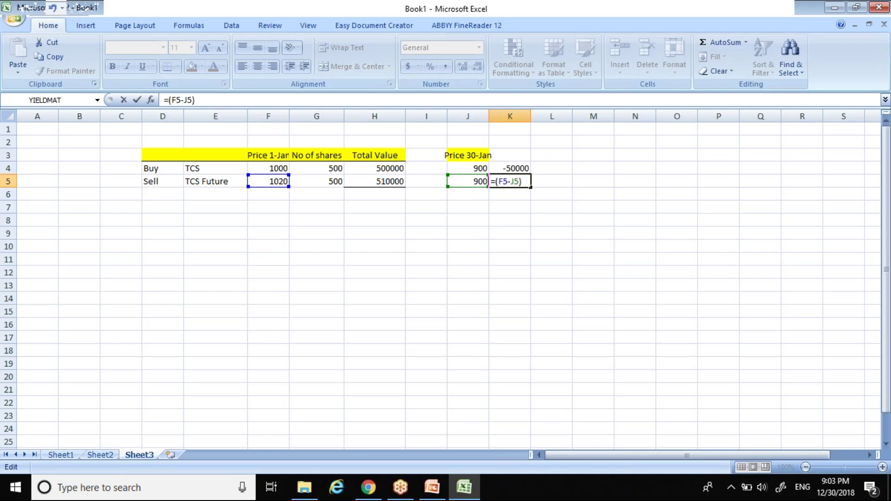
pyautogui.write('*')
pyautogui.click(335, 181)
pyautogui.press('Return')
# Add a bottom border to cells I5:K5
pyautogui.press('Up')
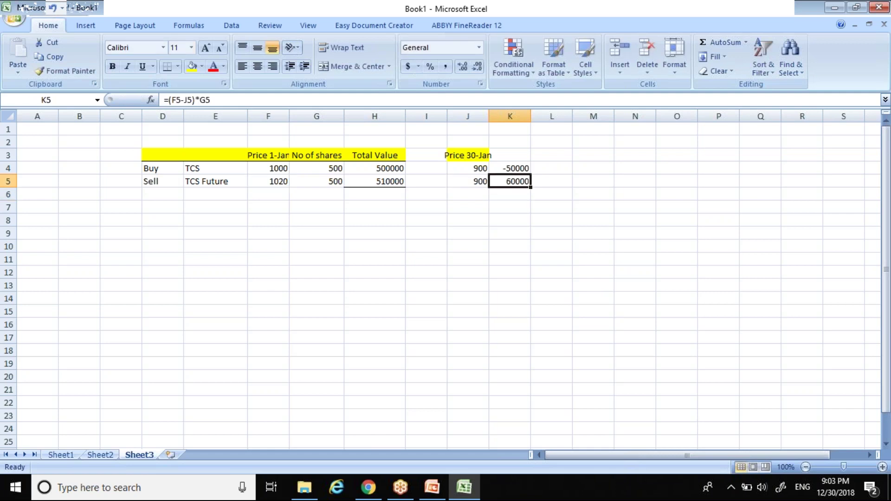
pyautogui.hotkey('shift', 'Left')
pyautogui.hotkey('shift', 'Left')
pyautogui.click(171, 68)
# Total the two profit and loss amounts in K6 with =SUM(K4:K5)
pyautogui.press('Down')
pyautogui.hotkey('alt', '=')
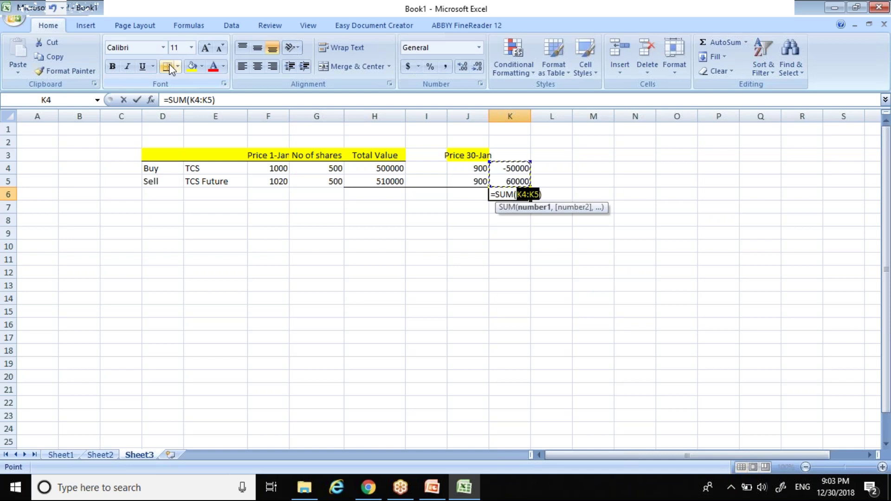
pyautogui.press('Return')
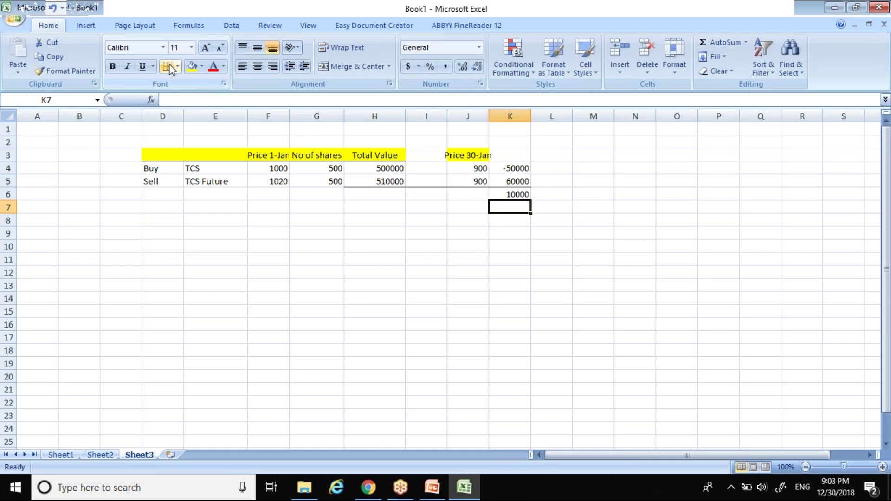
# Replace the TCS Future 30-Jan price in J5 with the formula =J4
pyautogui.press('Up')
pyautogui.press('Up')
pyautogui.press('Left')
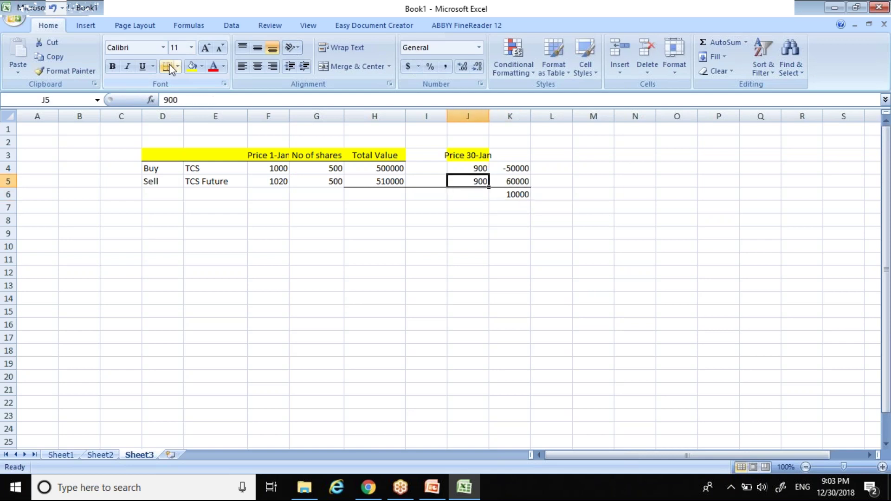
pyautogui.write('=')
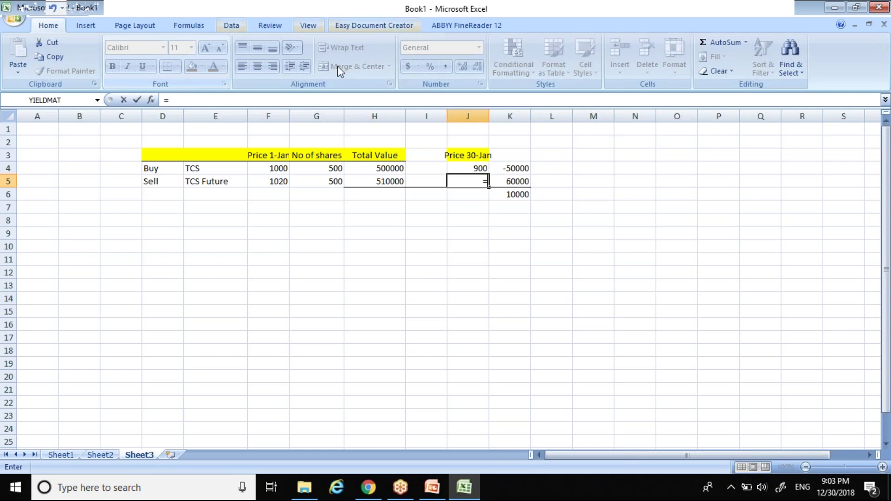
pyautogui.press('Escape')
pyautogui.press('Up')
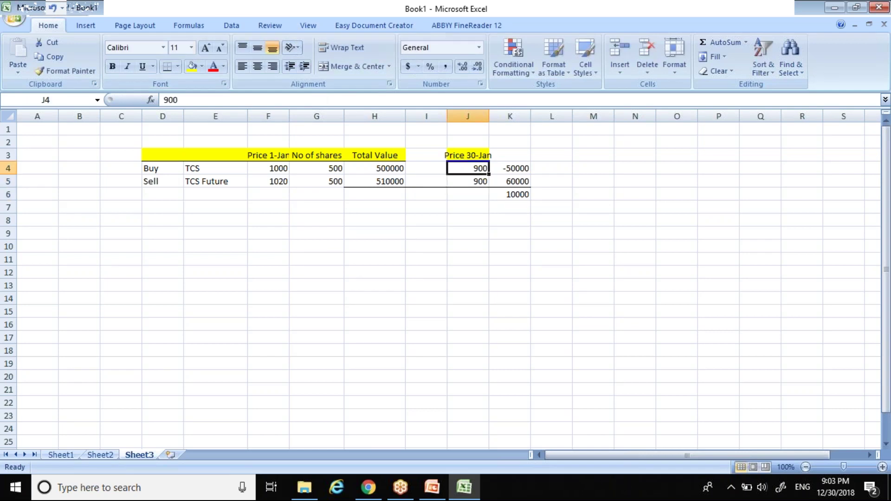
# Try 30-Jan TCS prices of 1200 and 13000 in J4
pyautogui.write('1200')
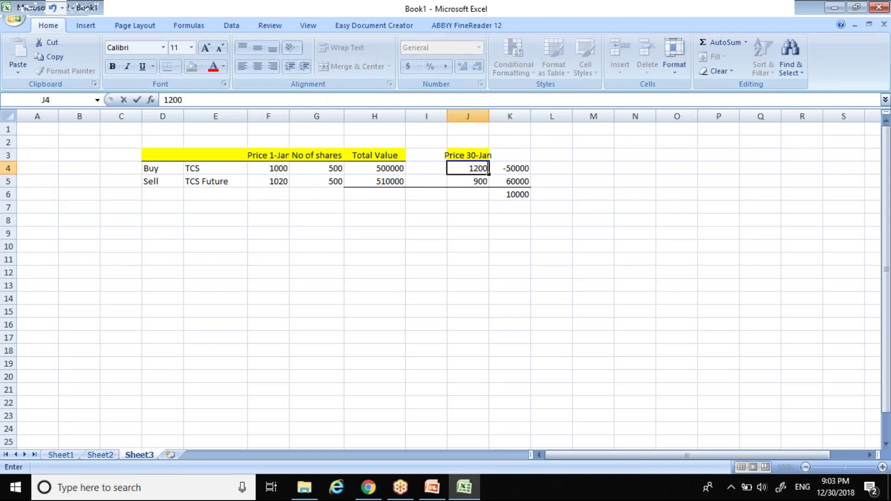
pyautogui.press('Return')
pyautogui.press('Up')
pyautogui.write('13000')
pyautogui.press('Return')
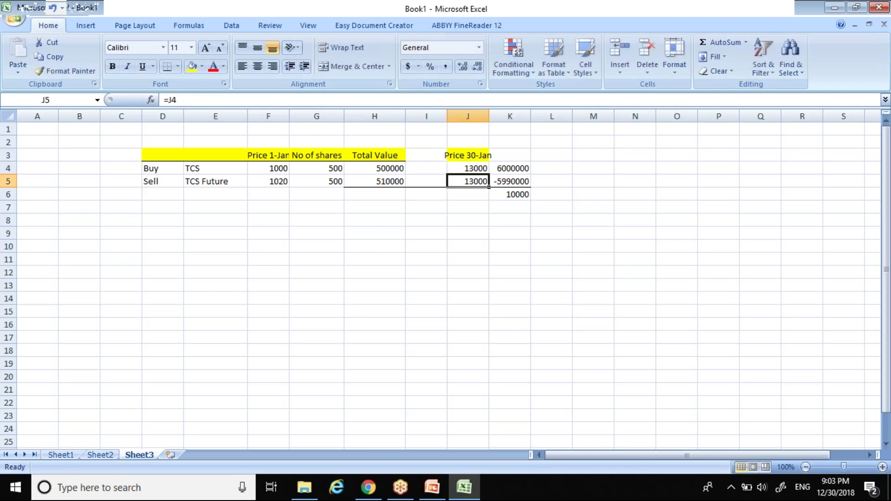
# Set the 30-Jan TCS price in J4 to 1300
pyautogui.press('Up')
pyautogui.write('1')
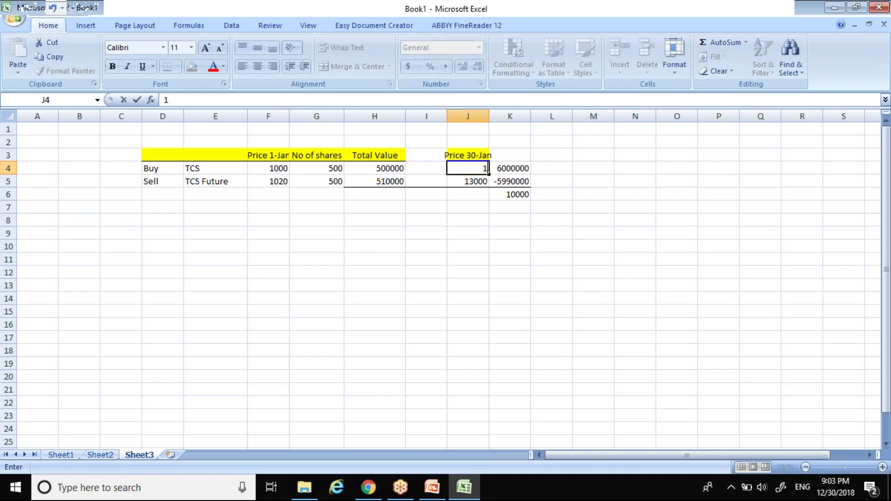
pyautogui.write('300')
pyautogui.press('Return')
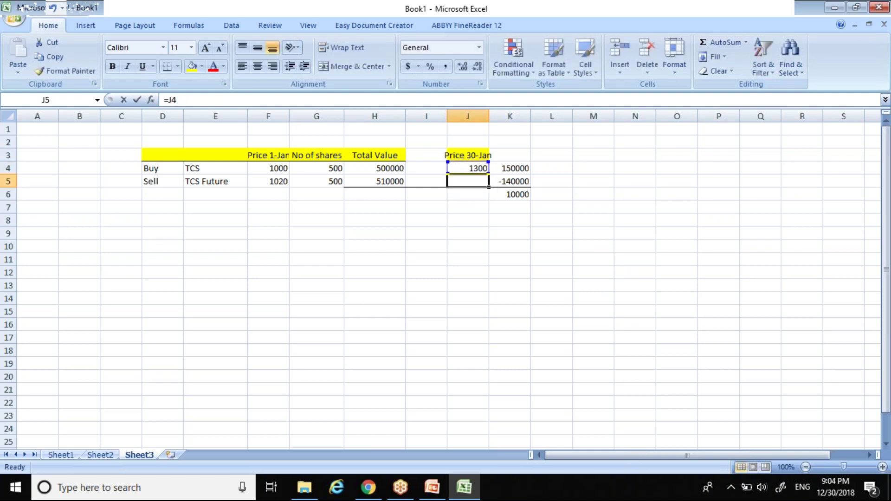
# Set the 30-Jan TCS price in J4 to 700
pyautogui.write('700')
pyautogui.press('Escape')
pyautogui.press('Up')
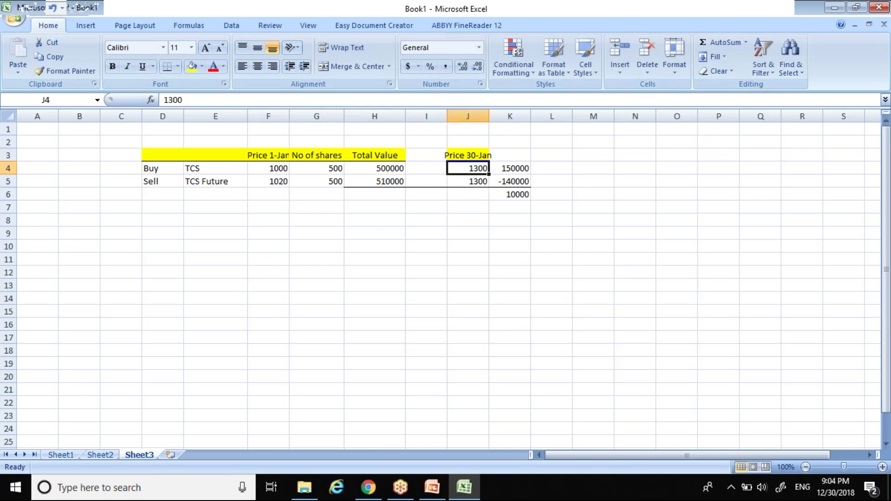
pyautogui.write('700')
pyautogui.press('Return')
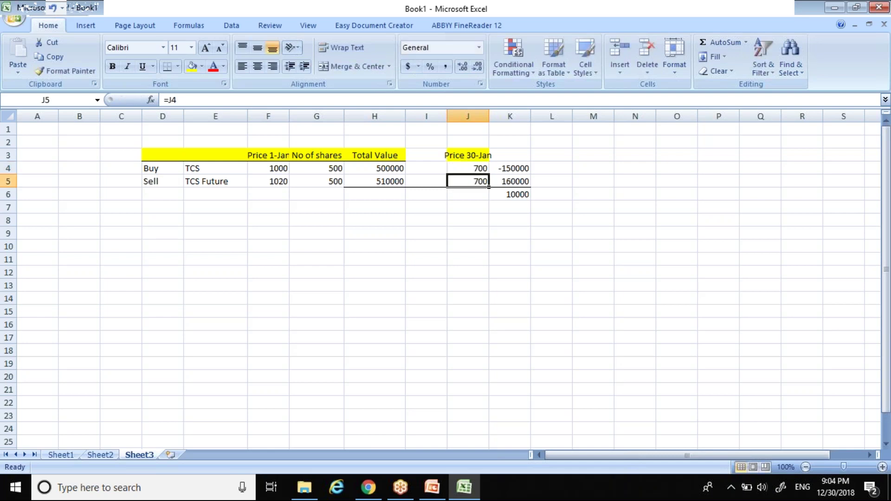
# Review the TCS and TCS Future rows, comparing the 30-Jan prices with the profit and loss formulas in K4 and K5
pyautogui.press('Down')
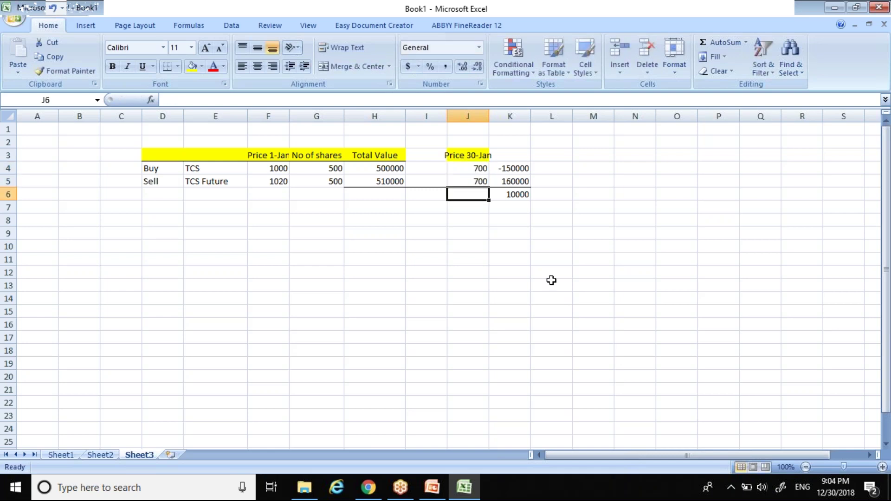
pyautogui.press('Up')
pyautogui.press('Left')
pyautogui.press('Left')
pyautogui.press('Left')
pyautogui.press('Left')
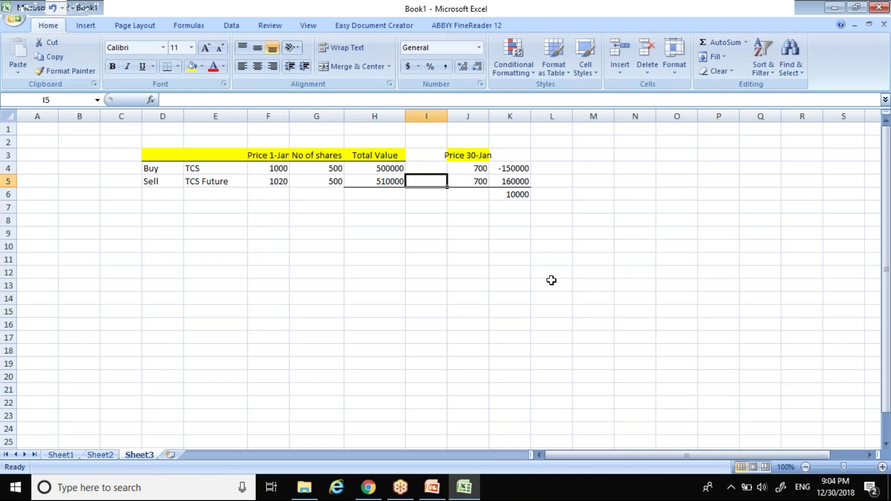
pyautogui.press('Up')
pyautogui.press('Right')
pyautogui.press('Right')
pyautogui.press('Right')
pyautogui.press('Right')
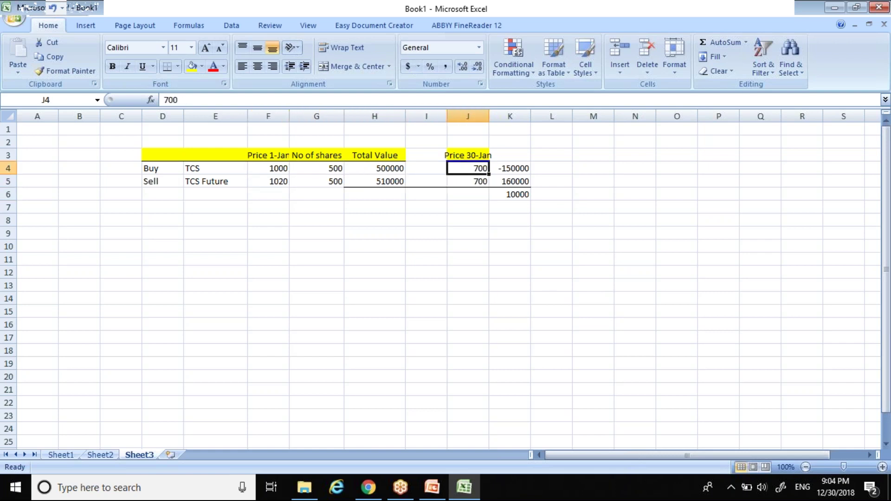
pyautogui.press('Down')
pyautogui.press('Right')
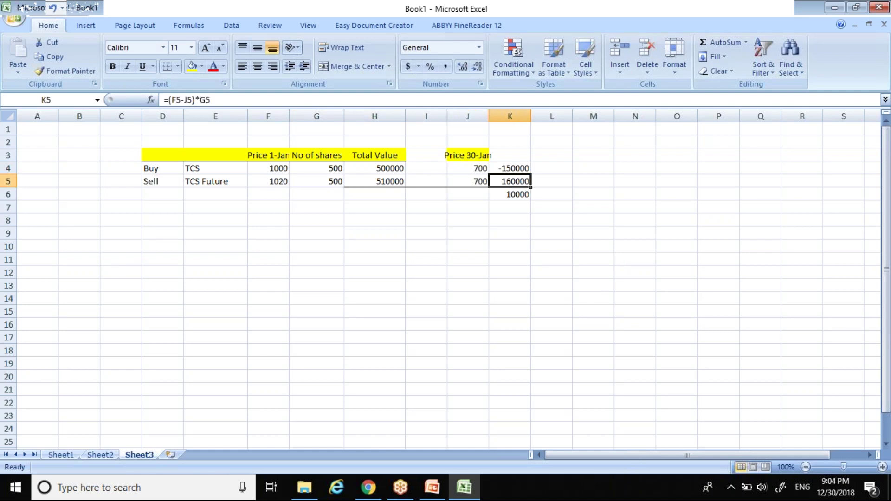
pyautogui.press('Up')
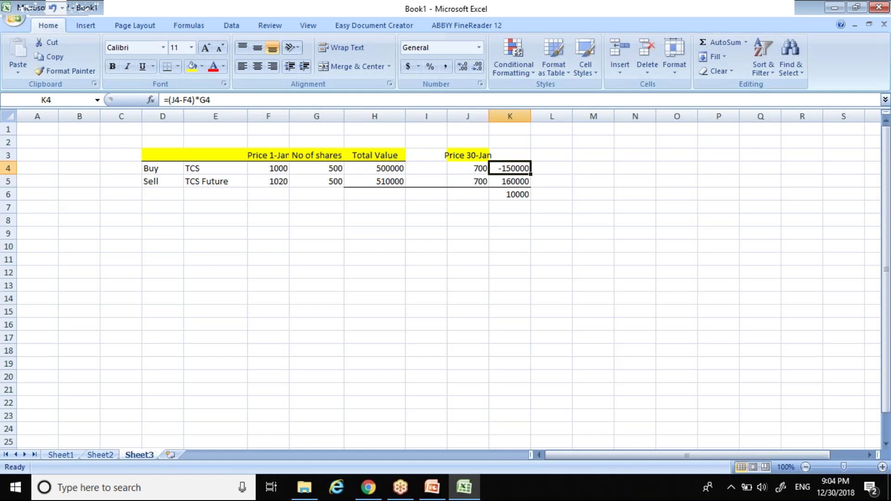
# Calculate the 1-Jan price difference between TCS Future and TCS in F6 with =F5-F4
pyautogui.press('Left')
pyautogui.press('Right')
pyautogui.press('Left')
pyautogui.press('Left')
pyautogui.press('Left')
pyautogui.press('Left')
pyautogui.press('Left')
pyautogui.press('Down')
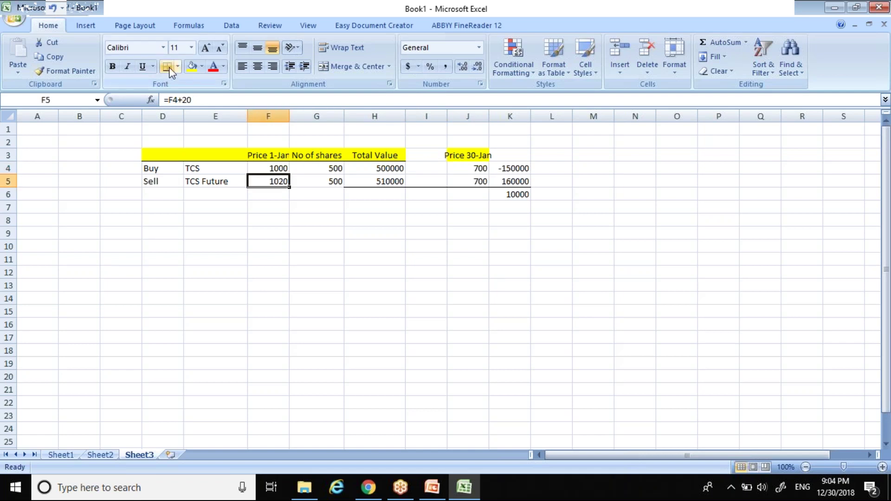
pyautogui.press('Right')
pyautogui.press('Down')
pyautogui.press('Left')
pyautogui.write('=')
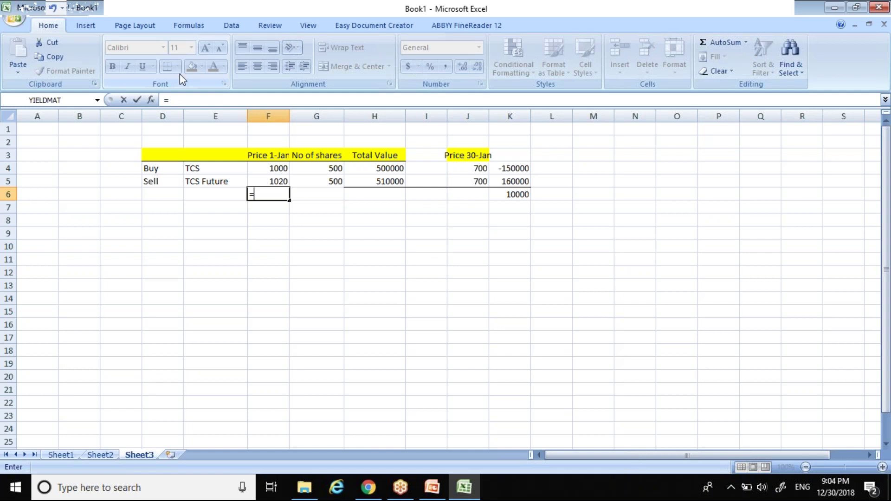
pyautogui.click(279, 180)
pyautogui.write('-')
pyautogui.click(274, 168)
pyautogui.press('Return')
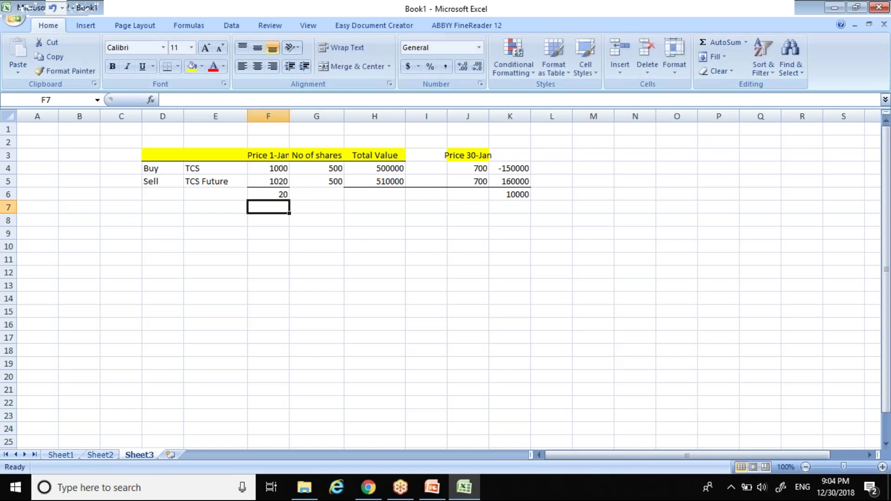
# Review the 1-Jan prices of TCS and TCS Future together with the difference formula in F6
pyautogui.press('Up')
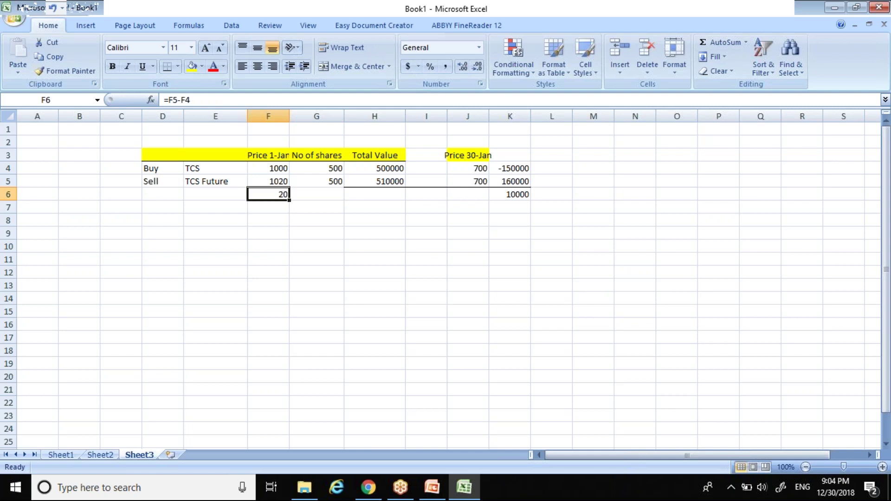
pyautogui.press('Up')
pyautogui.hotkey('shift', 'Right')
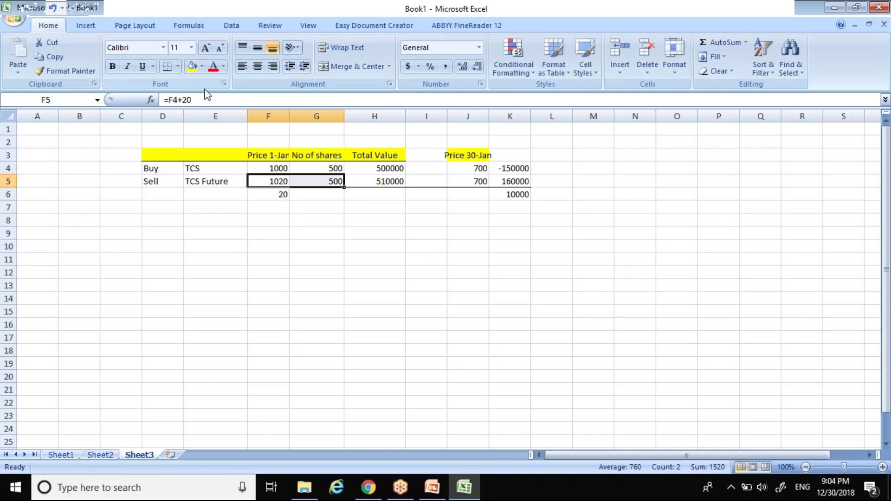
pyautogui.click(277, 256)
pyautogui.press('Up')
pyautogui.press('Up')
pyautogui.press('Up')
pyautogui.press('Up')
pyautogui.press('Up')
pyautogui.press('Up')
pyautogui.press('Up')
pyautogui.press('Down')
pyautogui.press('Down')
pyautogui.press('Down')
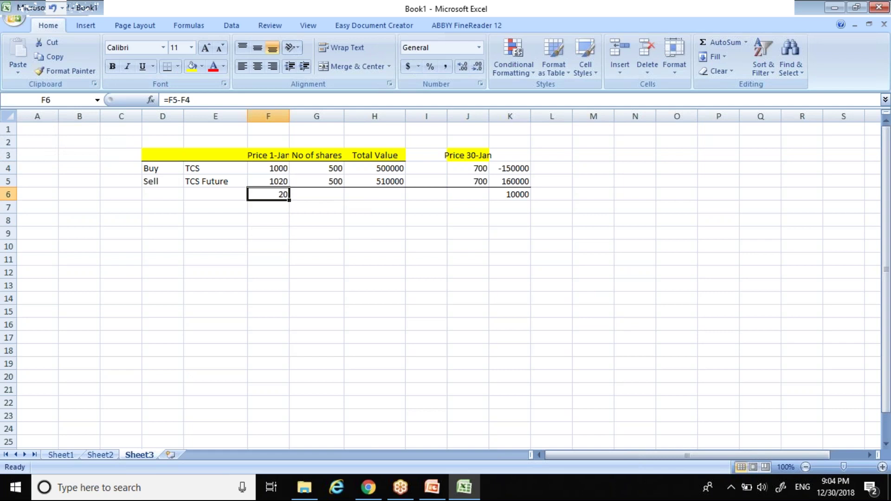
# Compare the number of shares and total values with the combined profit formula in K6
pyautogui.press('Up')
pyautogui.press('Right')
pyautogui.press('Up')
pyautogui.press('Down')
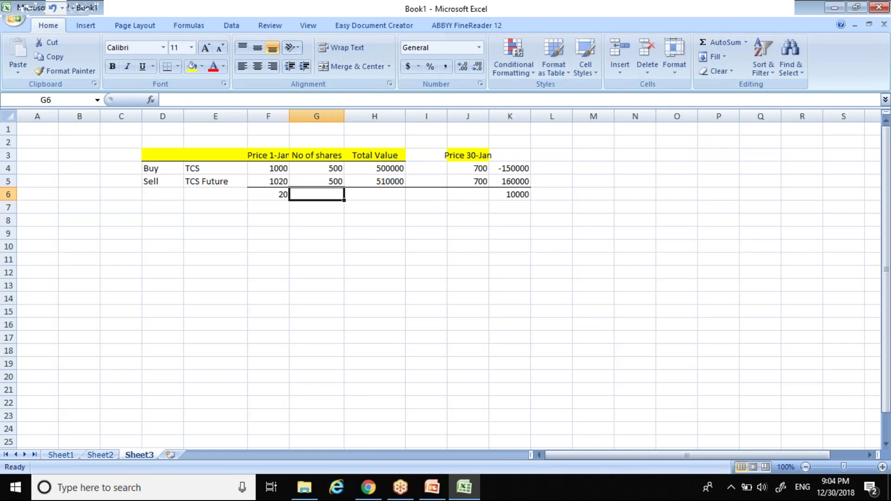
pyautogui.press('Right')
pyautogui.press('Right')
pyautogui.press('Right')
pyautogui.press('Right')
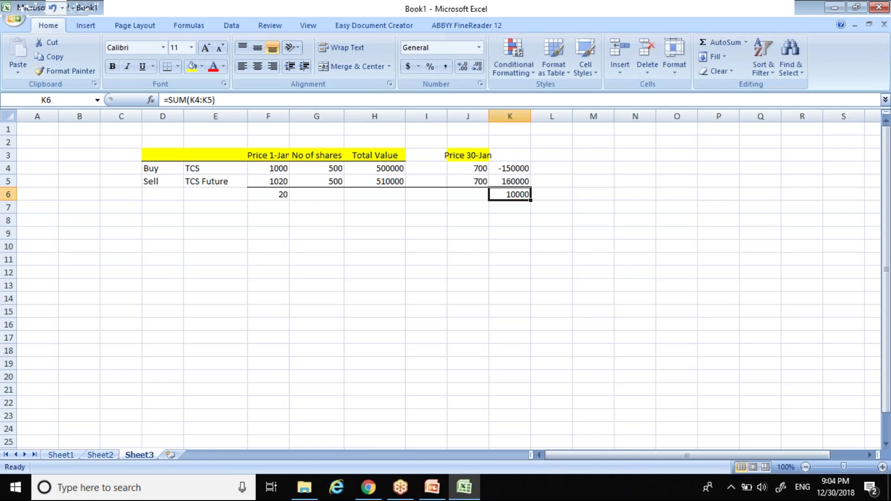
pyautogui.press('Left')
pyautogui.press('Left')
pyautogui.press('Left')
pyautogui.press('Left')
pyautogui.press('Left')
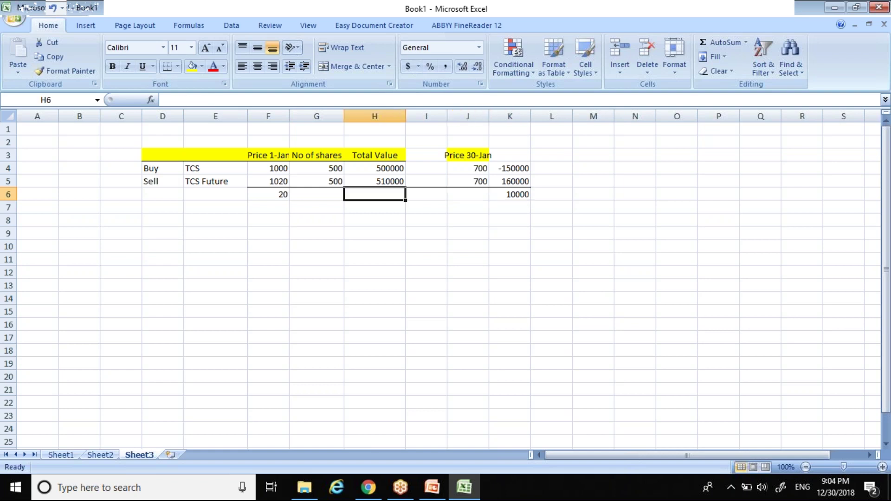
pyautogui.press('Up')
pyautogui.press('Up')
pyautogui.hotkey('shift', 'Down')
pyautogui.press('Down')
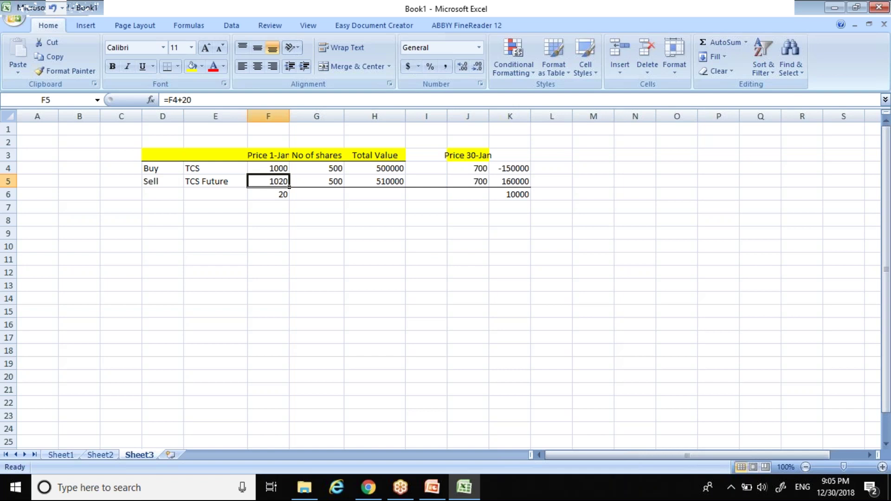
# Trace the combined profit in K6 back to the price difference in F6 and the TCS Future row
pyautogui.press('Down')
pyautogui.press('Down')
pyautogui.press('Right')
pyautogui.press('Right')
pyautogui.press('Right')
pyautogui.press('Right')
pyautogui.press('Right')
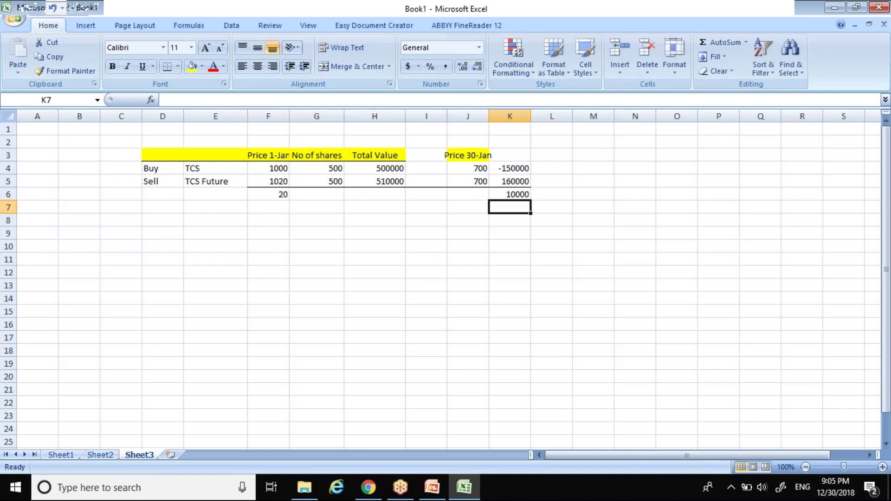
pyautogui.press('Up')
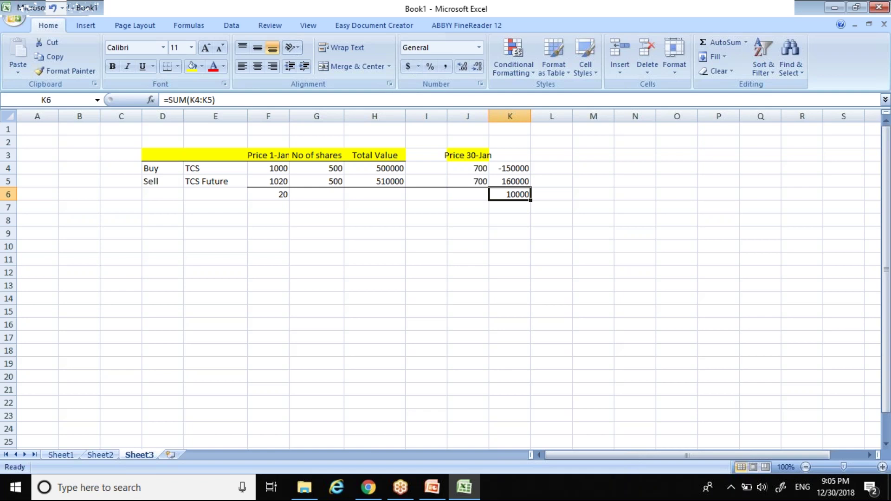
pyautogui.press('Left')
pyautogui.press('Left')
pyautogui.press('Left')
pyautogui.press('Left')
pyautogui.press('Left')
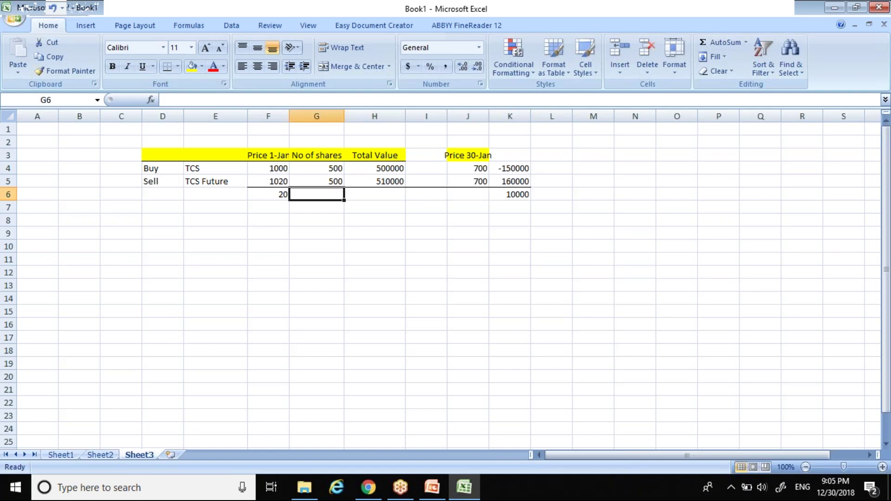
pyautogui.press('Left')
pyautogui.press('Up')
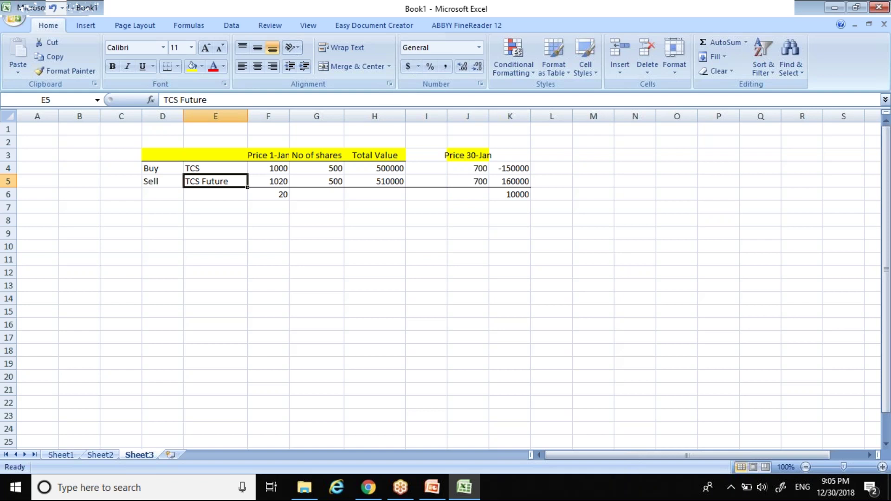
# Switch to Derivative Strategies.pptx in PowerPoint and start the slide show at the Stock Index Futures slide
pyautogui.hotkey('alt', 'Tab')
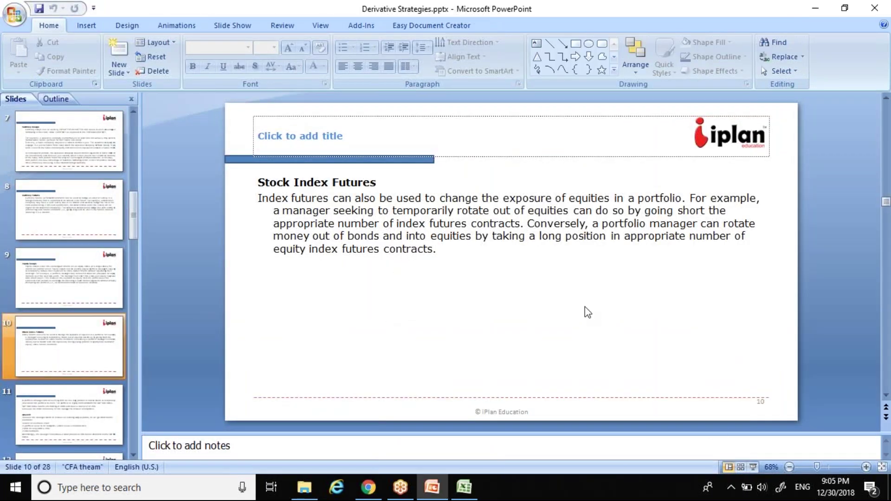
pyautogui.click(752, 468)
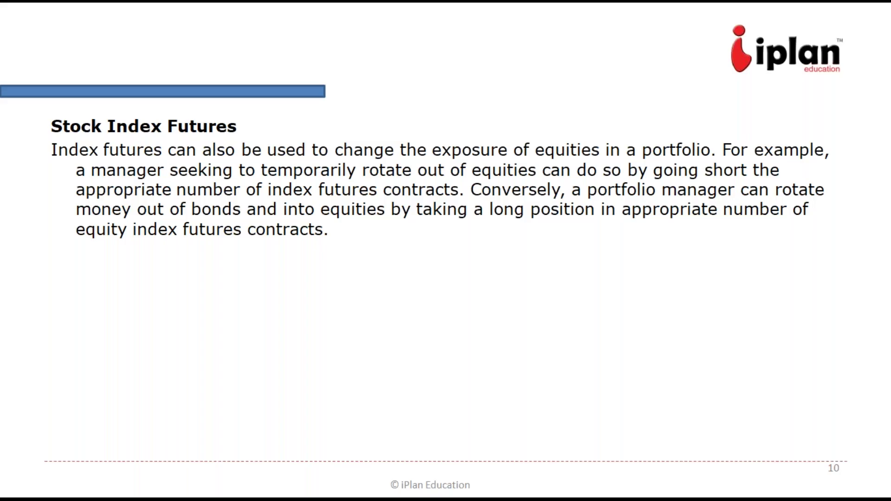
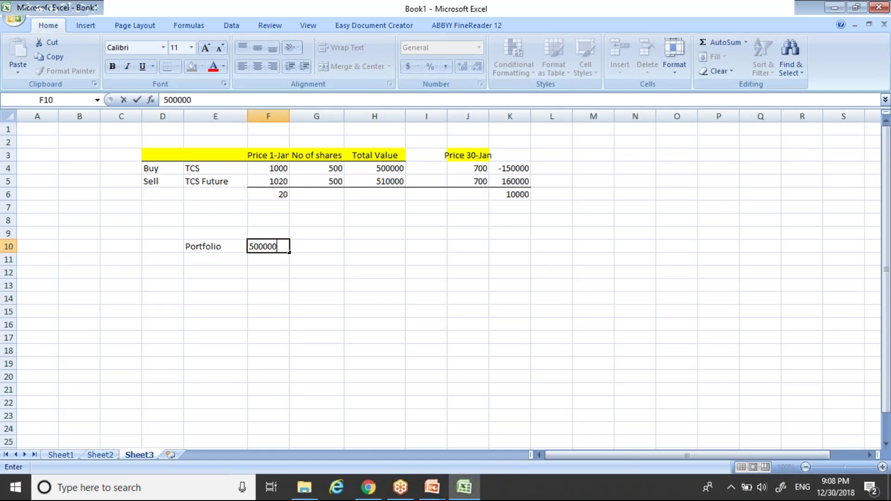
# Enter 50000000 as the Portfolio value in F10 on Sheet3
pyautogui.press('BackSpace')
pyautogui.press('BackSpace')
pyautogui.press('BackSpace')
pyautogui.press('BackSpace')
pyautogui.press('BackSpace')
pyautogui.press('BackSpace')
pyautogui.write('50000000')
pyautogui.press('BackSpace')
pyautogui.press('BackSpace')
pyautogui.press('BackSpace')
pyautogui.press('BackSpace')
pyautogui.press('BackSpace')
pyautogui.press('BackSpace')
pyautogui.press('BackSpace')
pyautogui.press('BackSpace')
pyautogui.write('50000000')
pyautogui.press('Return')
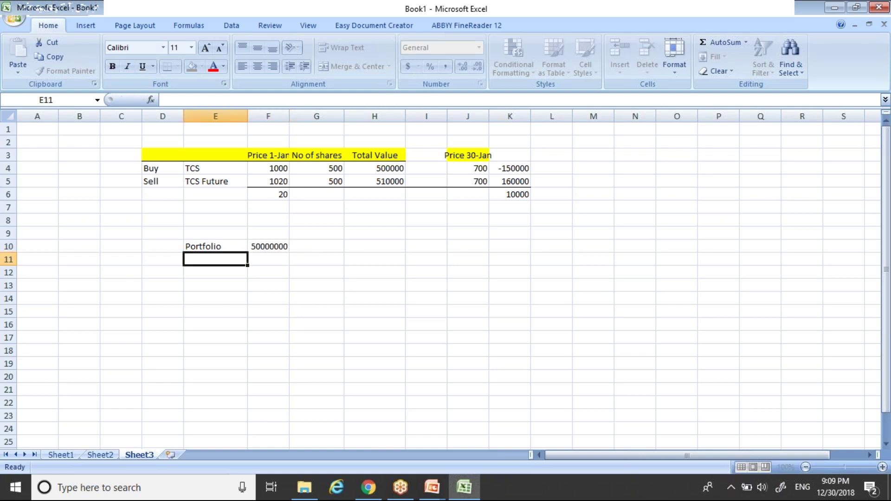
# Add an Index row below Portfolio, with the label in E11 and 2000 in F11
pyautogui.press('Right')
pyautogui.press('Up')
pyautogui.press('Down')
pyautogui.press('Left')
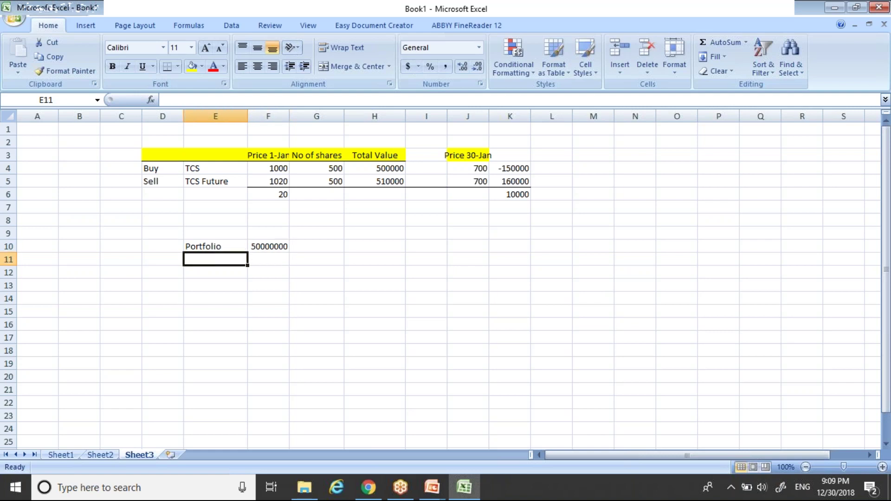
pyautogui.write('Index')
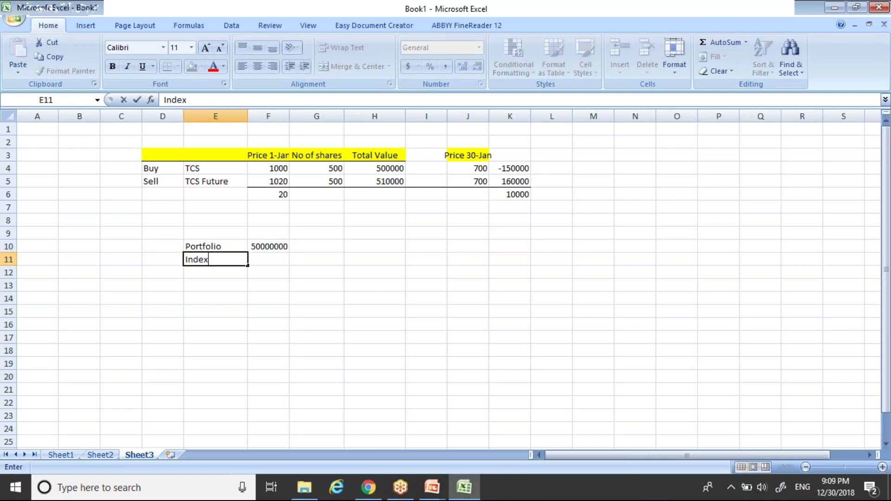
pyautogui.press('Tab')
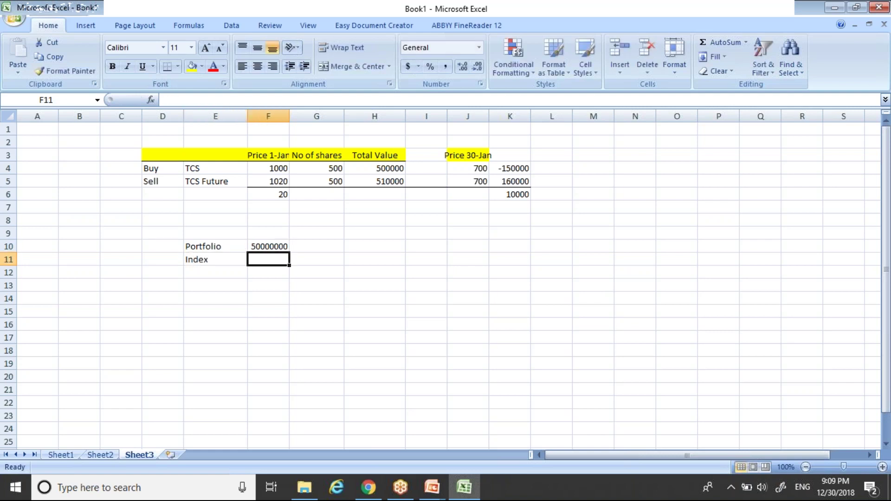
pyautogui.write('2000')
pyautogui.press('Return')
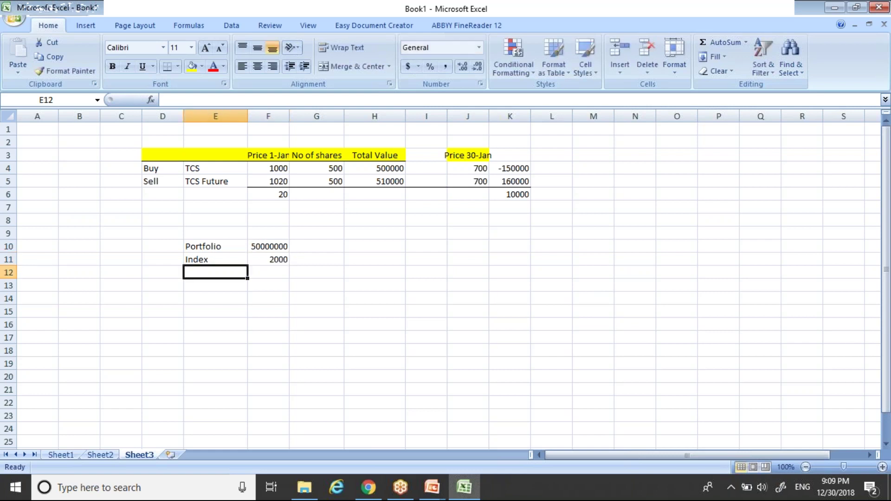
# Label E12 as Lot Size, check the multiplier on the PowerPoint slide, and enter 250 in F12
pyautogui.press('Up')
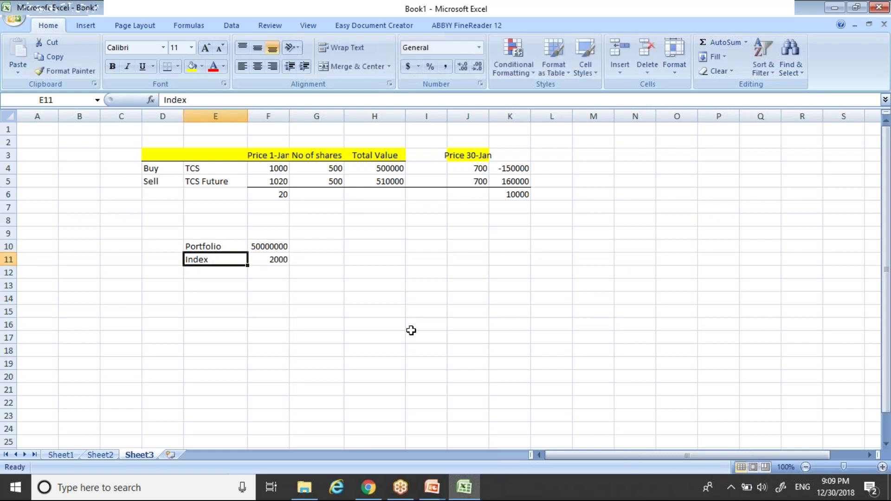
pyautogui.press('Down')
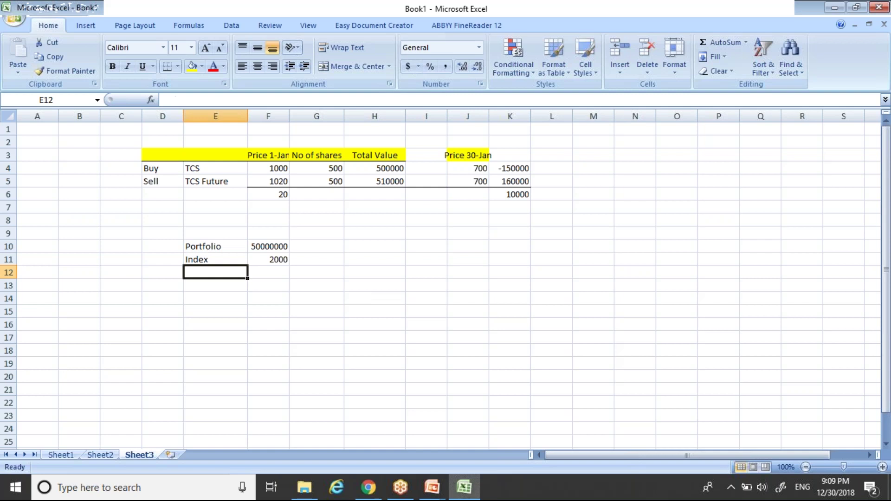
pyautogui.write('Lot Size')
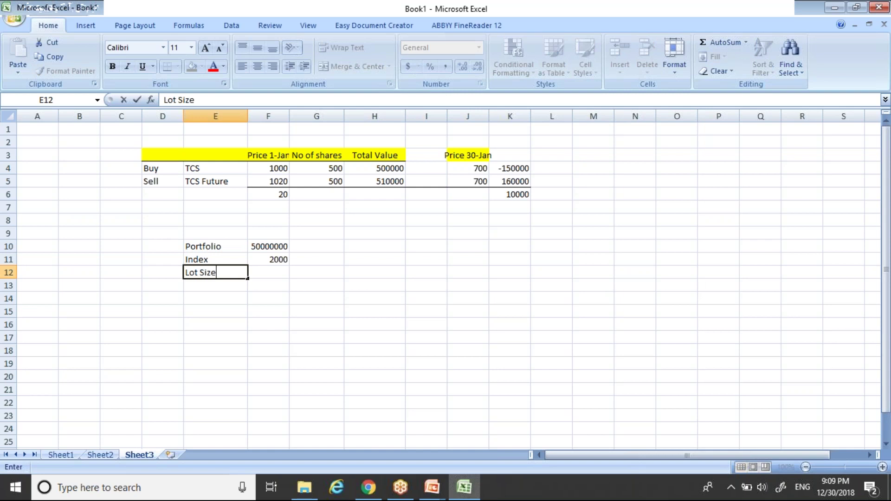
pyautogui.press('Tab')
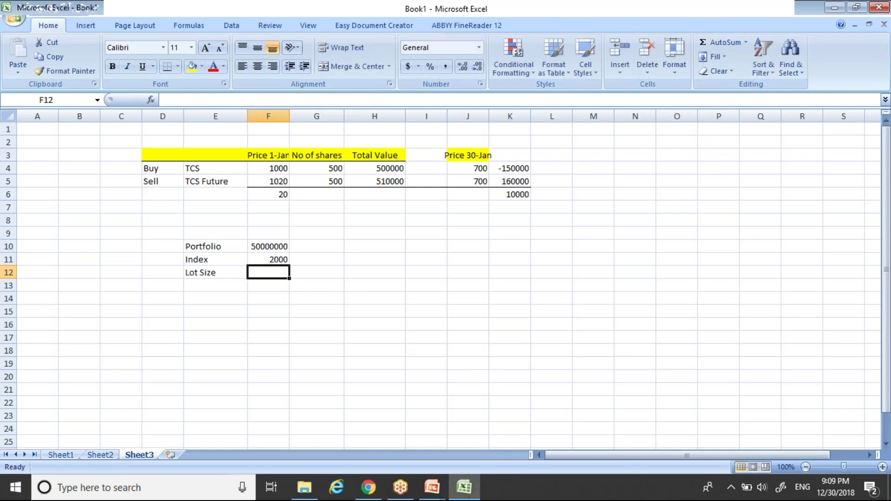
pyautogui.hotkey('alt', 'Tab')
pyautogui.hotkey('alt', 'Tab')
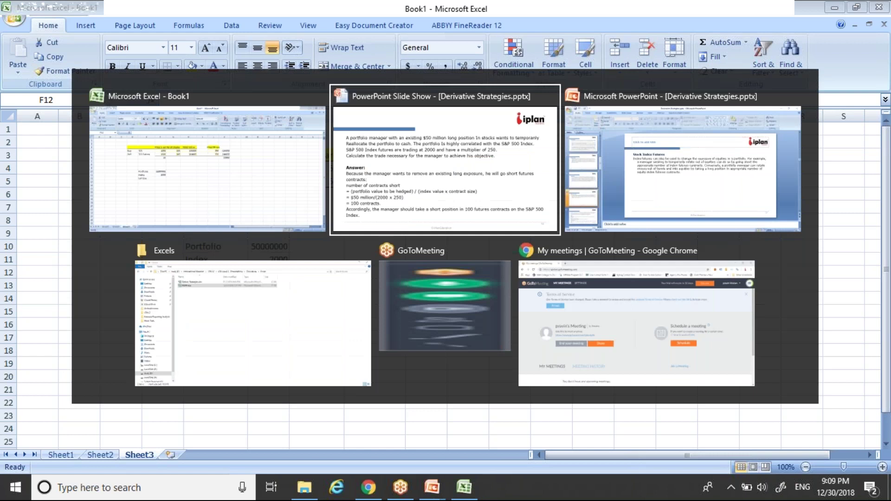
pyautogui.write('250')
pyautogui.press('Return')
pyautogui.press('Up')
pyautogui.press('Right')
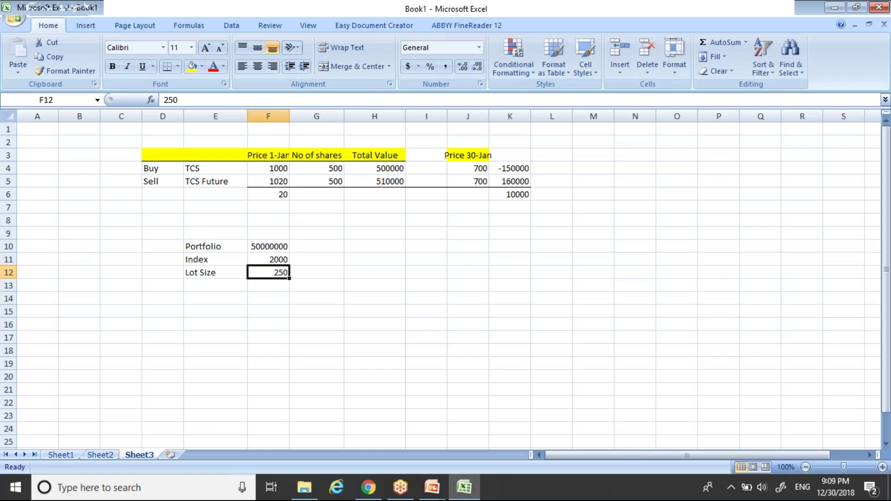
# Review the Index and Lot Size entries in E11:F12
pyautogui.press('Up')
pyautogui.press('Left')
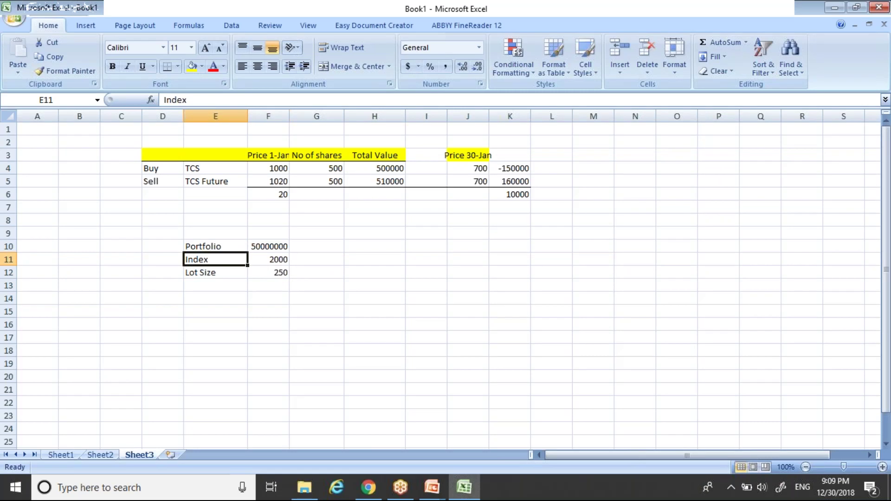
pyautogui.press('Right')
pyautogui.press('Down')
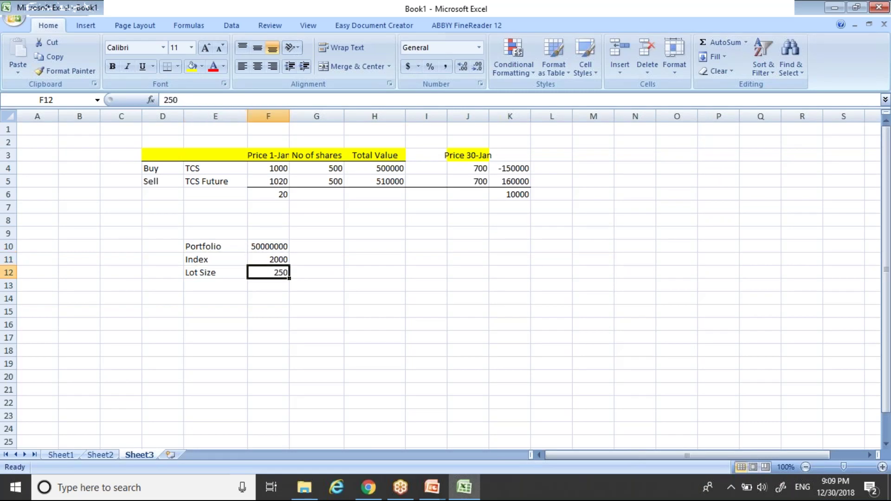
pyautogui.press('Up')
pyautogui.press('Down')
pyautogui.press('Down')
pyautogui.press('Up')
# Move the Index and Lot Size rows from E11:F12 to B9:C10
pyautogui.press('Up')
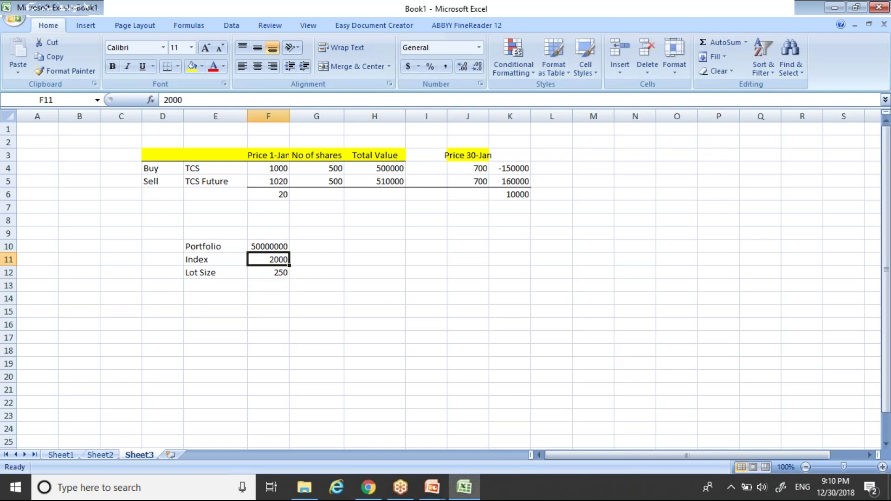
pyautogui.hotkey('shift', 'Down')
pyautogui.hotkey('shift', 'Left')
pyautogui.hotkey('ctrl', 'c')
pyautogui.press('Left')
pyautogui.press('Left')
pyautogui.press('Left')
pyautogui.press('Left')
pyautogui.press('Up')
pyautogui.press('Up')
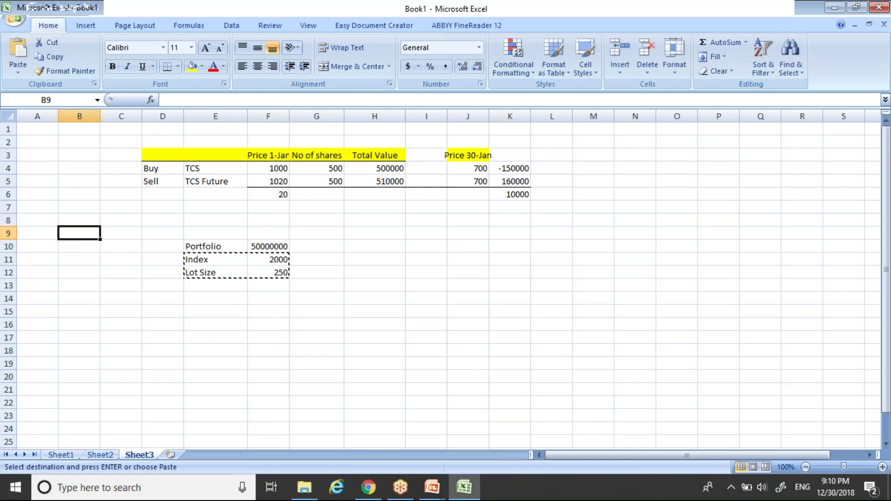
pyautogui.press('Return')
# Label E11 as Total Value Index and widen column E to fit the text
pyautogui.press('Down')
pyautogui.press('Right')
pyautogui.press('Right')
pyautogui.press('Right')
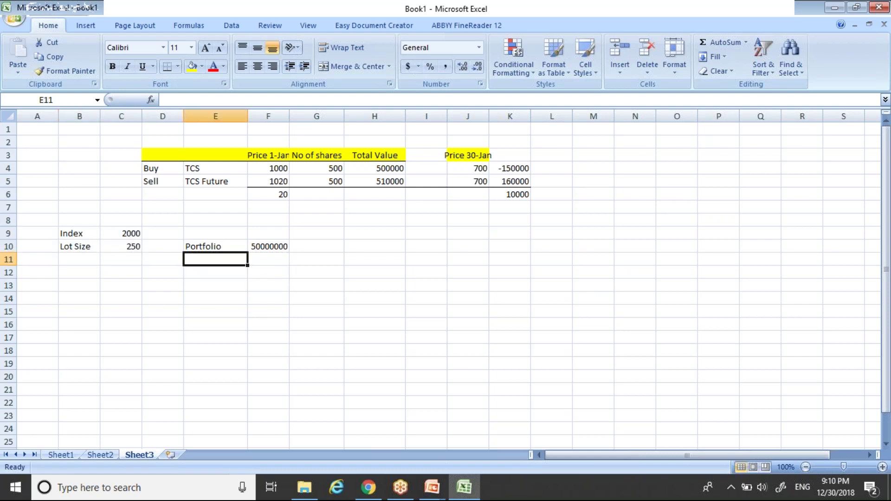
pyautogui.write('Total Value')
pyautogui.press('Return')
pyautogui.click(234, 259)
pyautogui.press('F2')
pyautogui.write('Index')
pyautogui.press('Return')
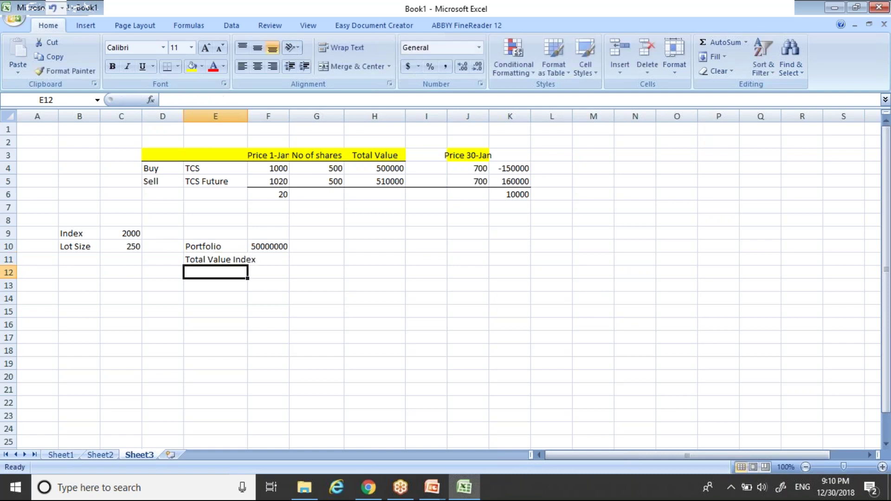
pyautogui.moveTo(247, 115); pyautogui.dragTo(268, 133)
# Calculate the Total Value Index in F11 by multiplying the index in C9 by the lot size in C10
pyautogui.press('Up')
pyautogui.press('Right')
pyautogui.write('=')
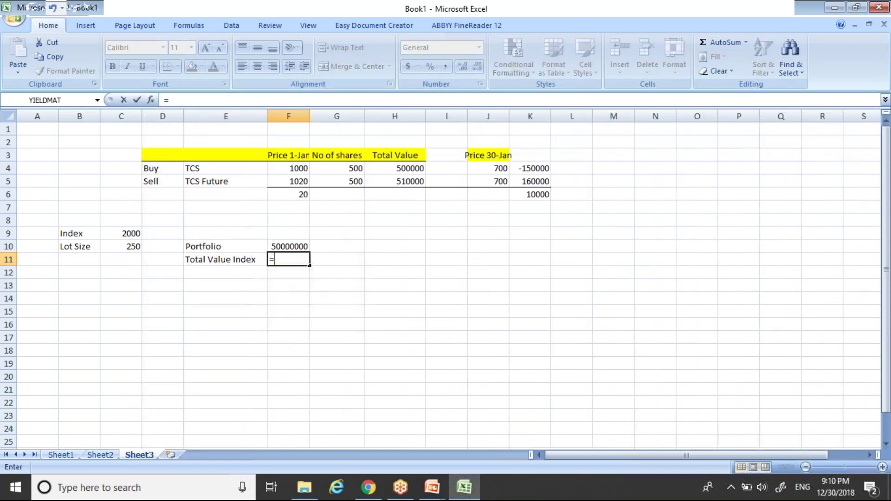
pyautogui.click(125, 232)
pyautogui.write('*')
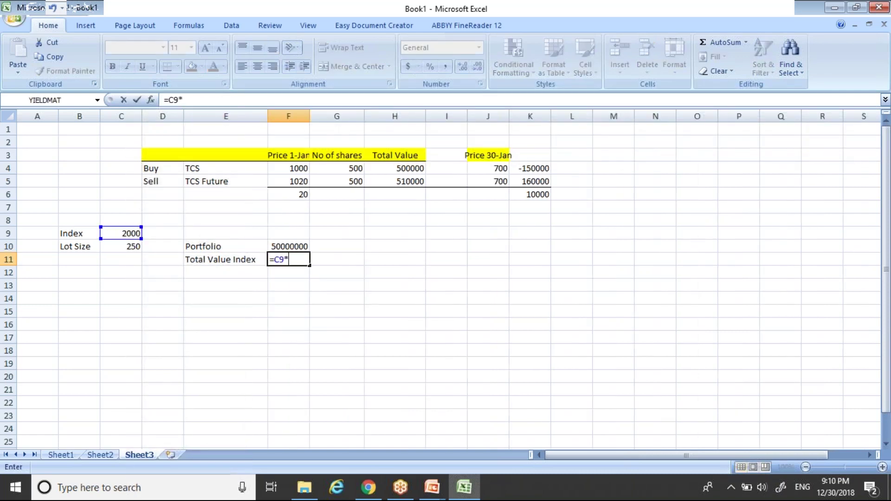
pyautogui.click(130, 247)
pyautogui.press('Return')
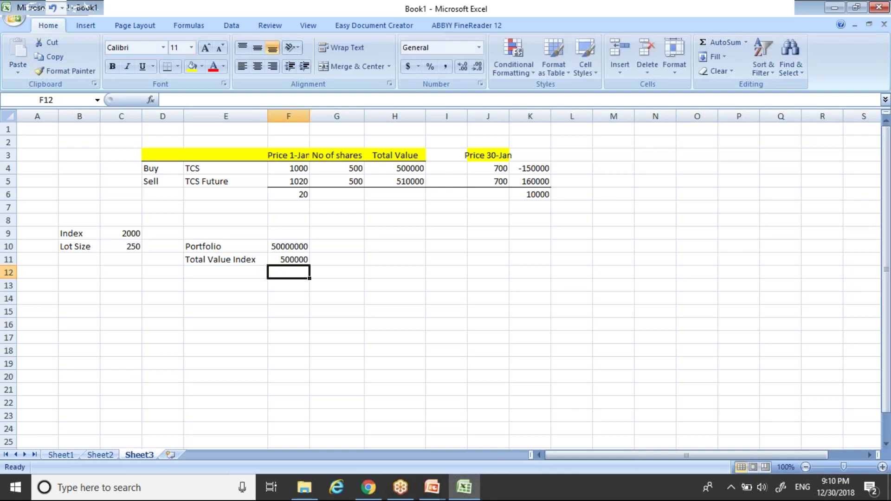
# Label E12 as No of lot and calculate it in F12 by dividing the portfolio value F10 by F11
pyautogui.click(225, 273)
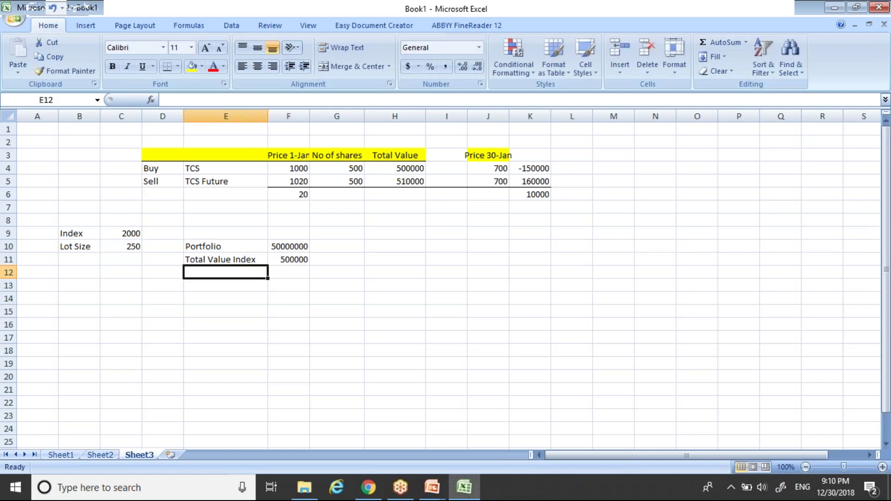
pyautogui.write('No of lot')
pyautogui.press('Tab')
pyautogui.write('=')
pyautogui.click(282, 249)
pyautogui.write('/')
pyautogui.click(290, 260)
pyautogui.press('Return')
pyautogui.click(288, 273)
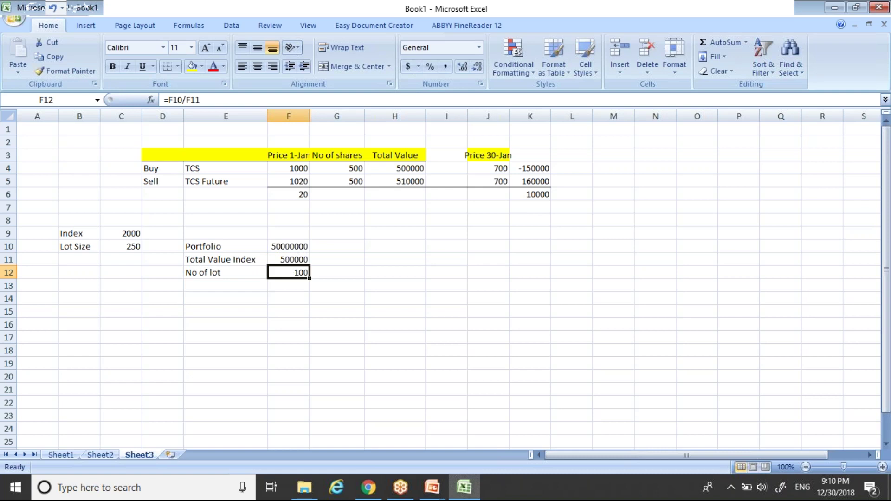
pyautogui.press('Left')
pyautogui.press('Left')
pyautogui.press('Left')
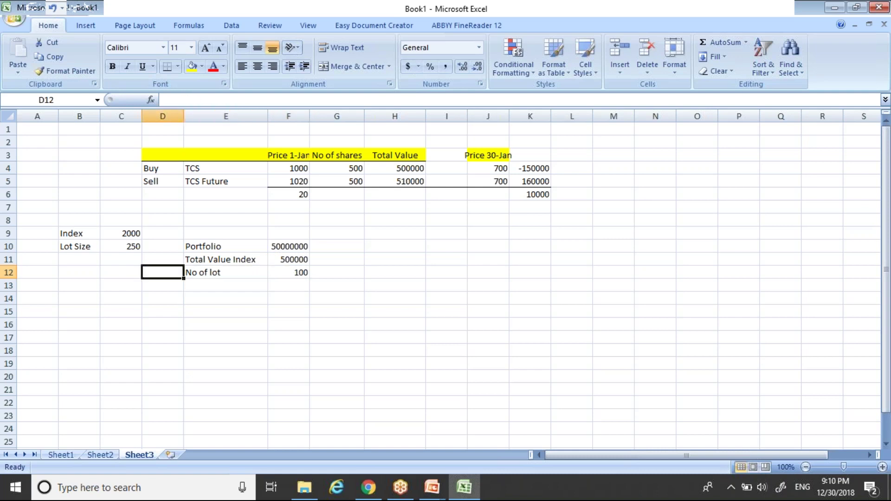
pyautogui.press('Up')
pyautogui.press('Up')
pyautogui.press('Up')
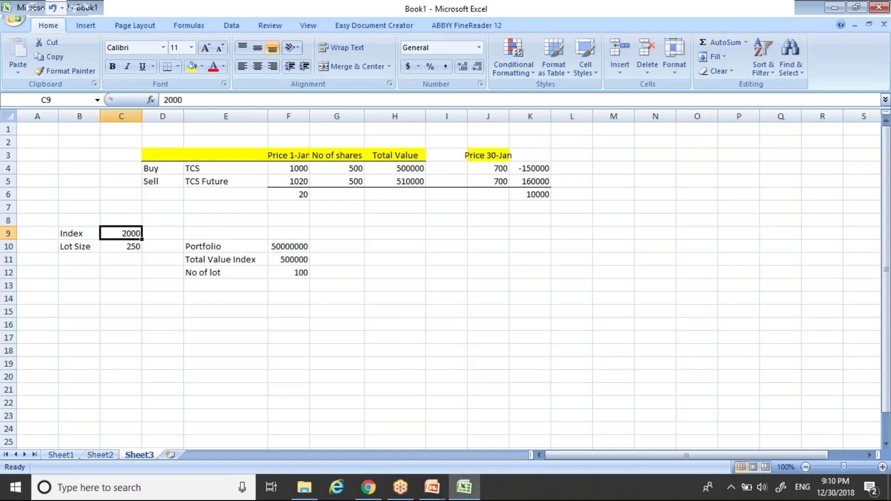
pyautogui.click(79, 233)
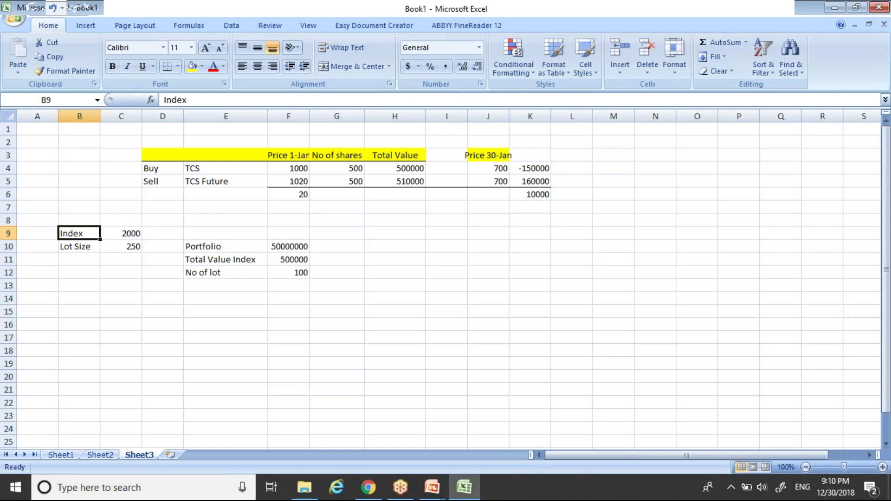
pyautogui.hotkey('shift', 'Right')
pyautogui.hotkey('shift', 'Down')
pyautogui.hotkey('ctrl', 'c')
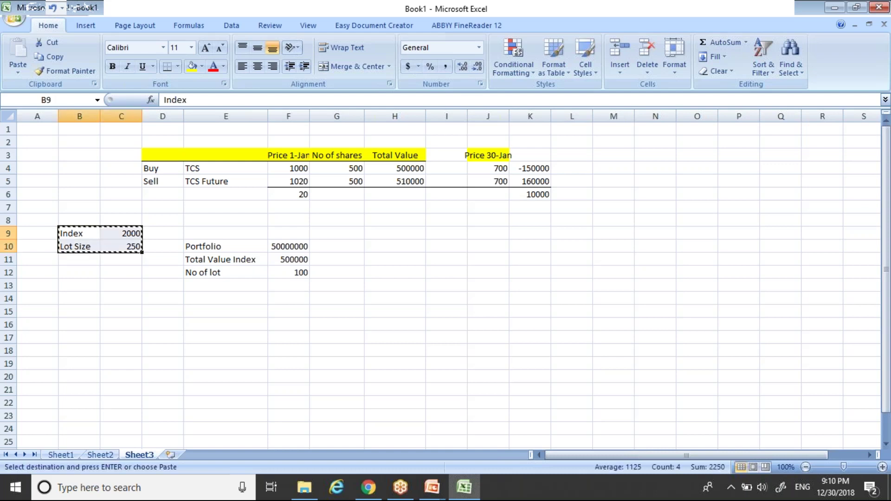
pyautogui.press('Down')
pyautogui.press('Down')
pyautogui.press('Down')
pyautogui.press('Down')
pyautogui.press('Right')
pyautogui.click(226, 285)
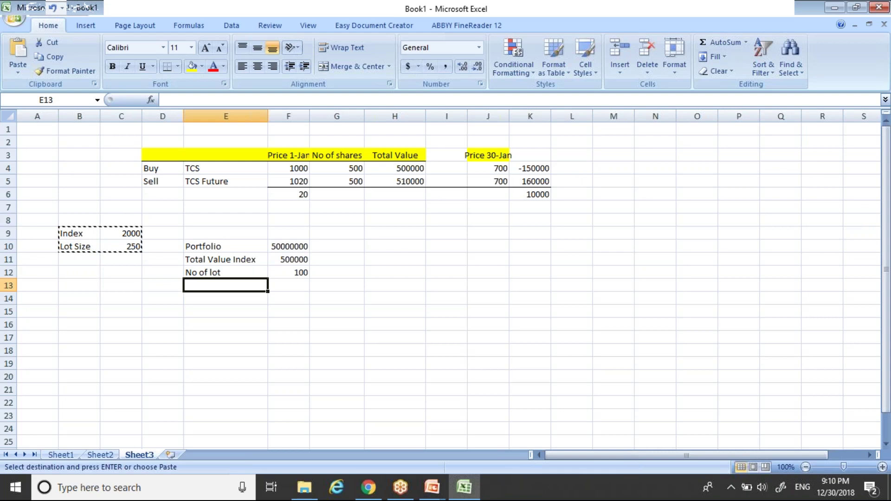
pyautogui.press('Down')
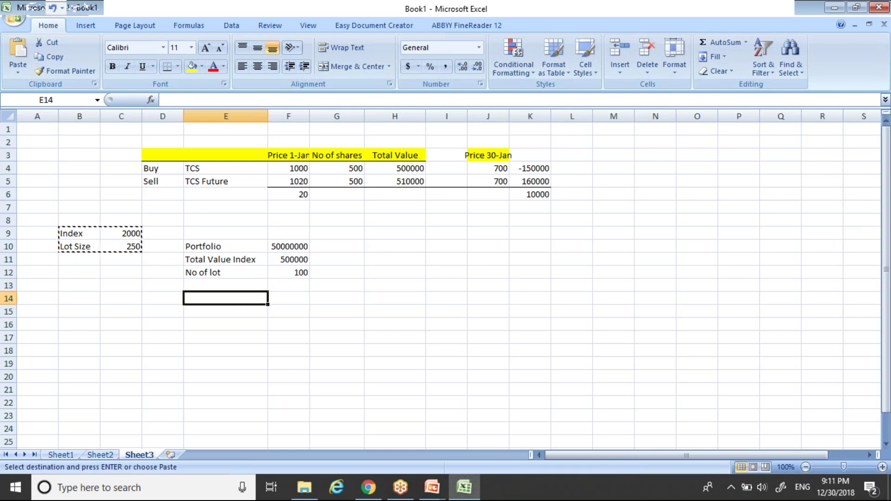
pyautogui.press('Escape')
# Review the Total Value Index and No of lot entries in E11:F12
pyautogui.press('Up')
pyautogui.press('Up')
pyautogui.press('Up')
pyautogui.press('Right')
pyautogui.press('Down')
pyautogui.press('Left')
pyautogui.press('Up')
pyautogui.press('Right')
pyautogui.press('Left')
pyautogui.press('Down')
pyautogui.press('Right')
pyautogui.press('Up')
pyautogui.press('Down')
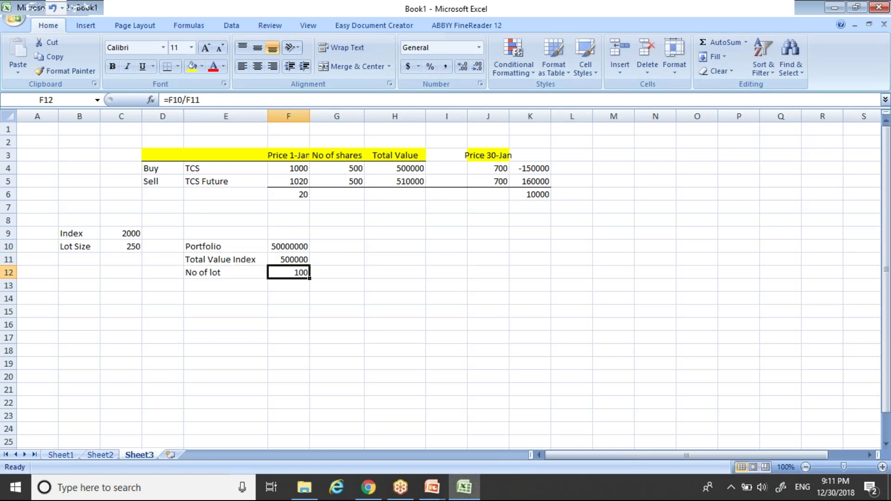
# Move the number-of-lots formula from F12 to G11, beside the Total Value Index amount
pyautogui.hotkey('ctrl', 'x')
pyautogui.press('Right')
pyautogui.press('Up')
pyautogui.hotkey('ctrl', 'v')
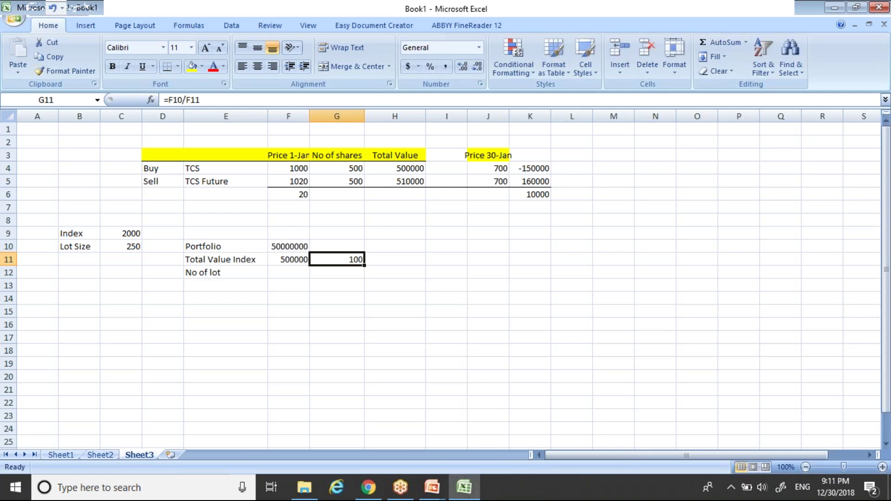
pyautogui.press('Up')
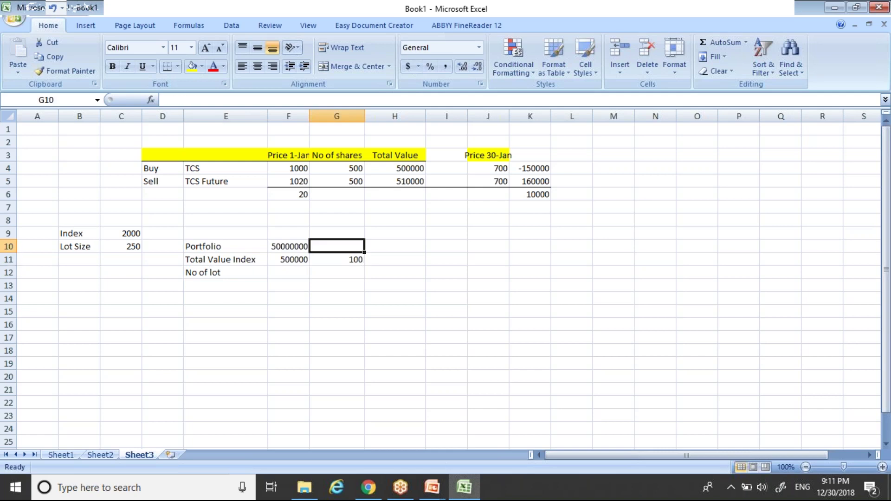
pyautogui.press('Left')
pyautogui.press('Down')
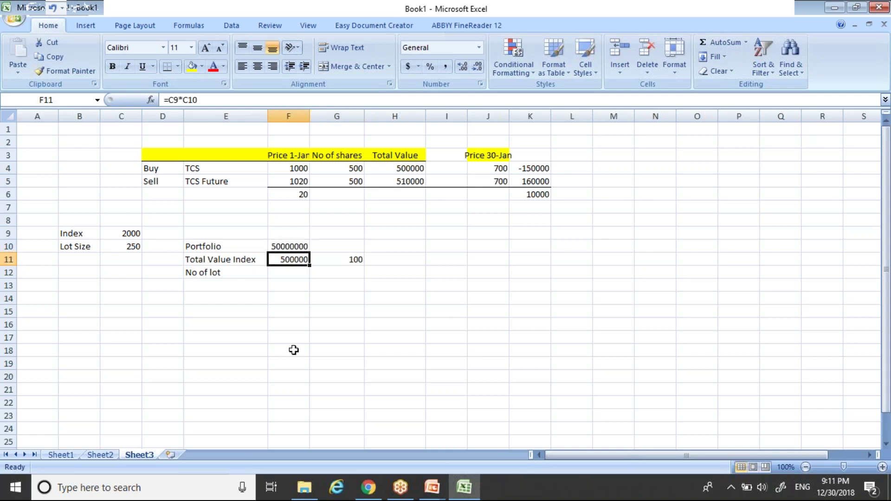
pyautogui.press('Right')
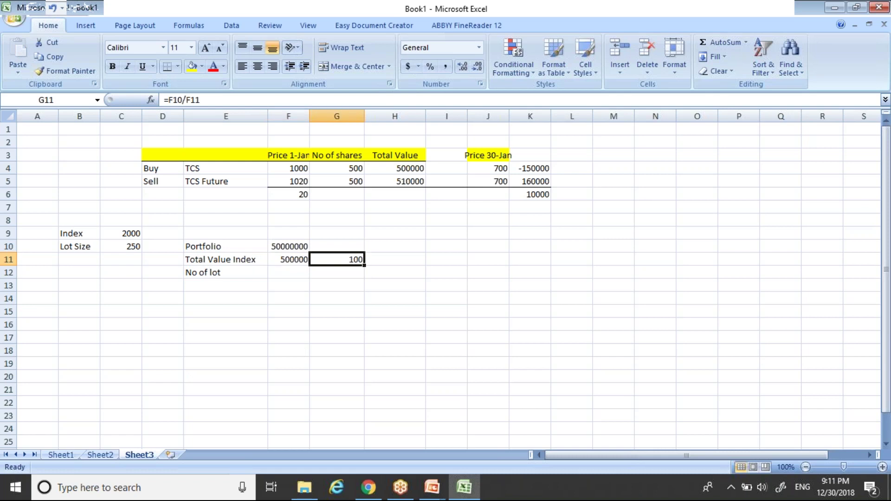
# Calculate the total hedged index value in H11 by multiplying F11 by G11
pyautogui.press('Left')
pyautogui.press('Right')
pyautogui.press('Right')
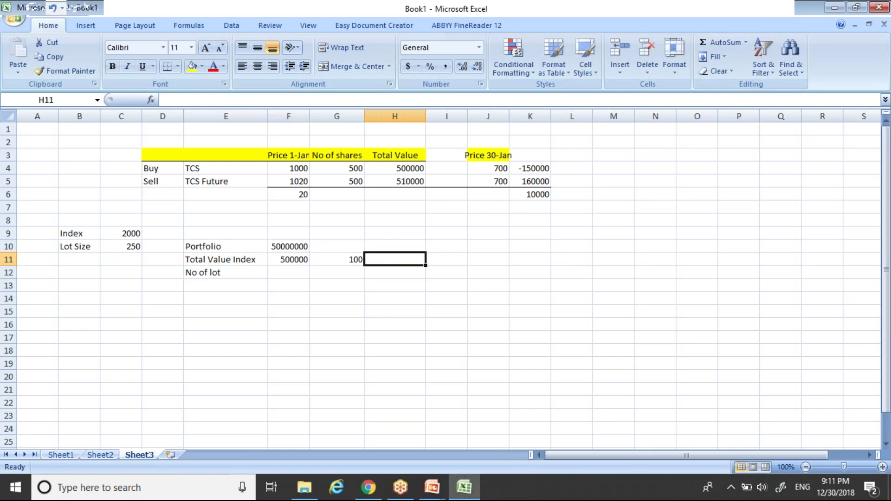
pyautogui.write('=')
pyautogui.click(294, 258)
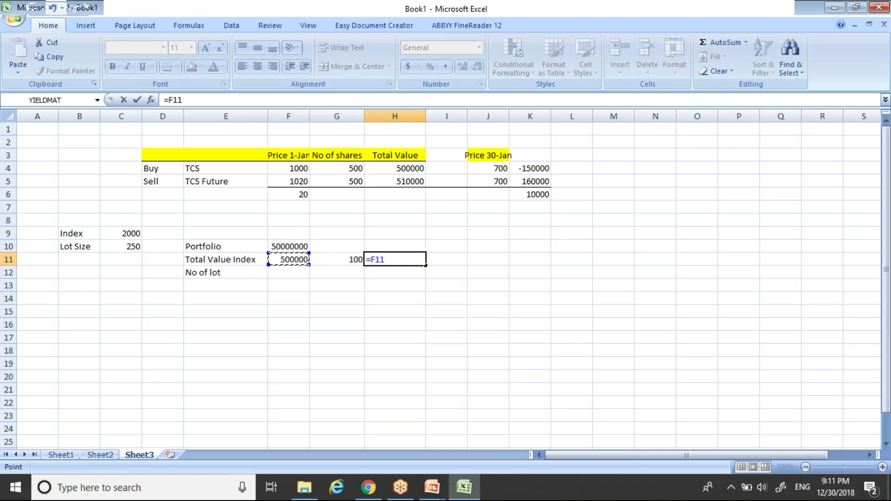
pyautogui.write('*')
pyautogui.click(347, 260)
pyautogui.press('Return')
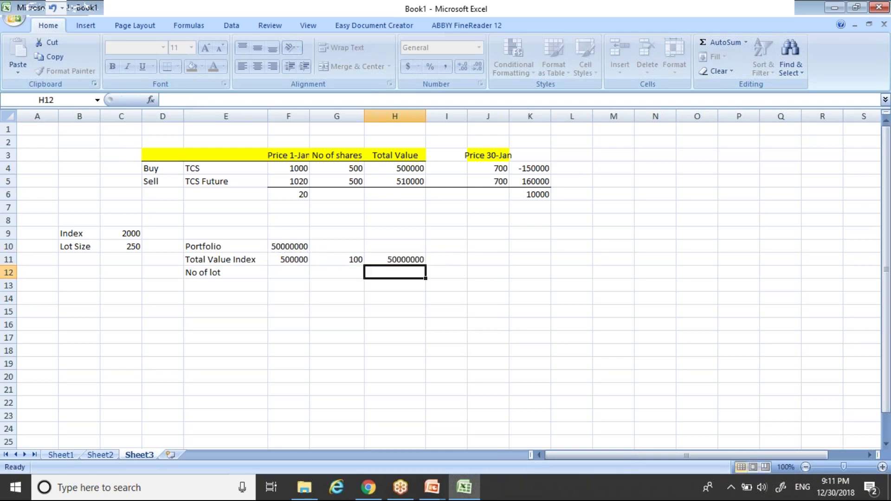
# Link H10 to the portfolio value in F10
pyautogui.press('Up')
pyautogui.press('Left')
pyautogui.press('Left')
pyautogui.press('Up')
pyautogui.press('Right')
pyautogui.press('Right')
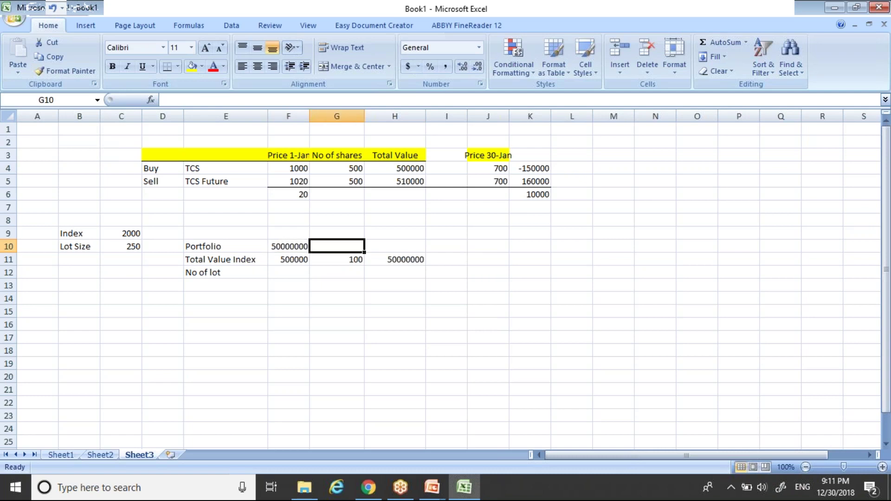
pyautogui.write('=')
pyautogui.press('Left')
pyautogui.press('Left')
pyautogui.press('Return')
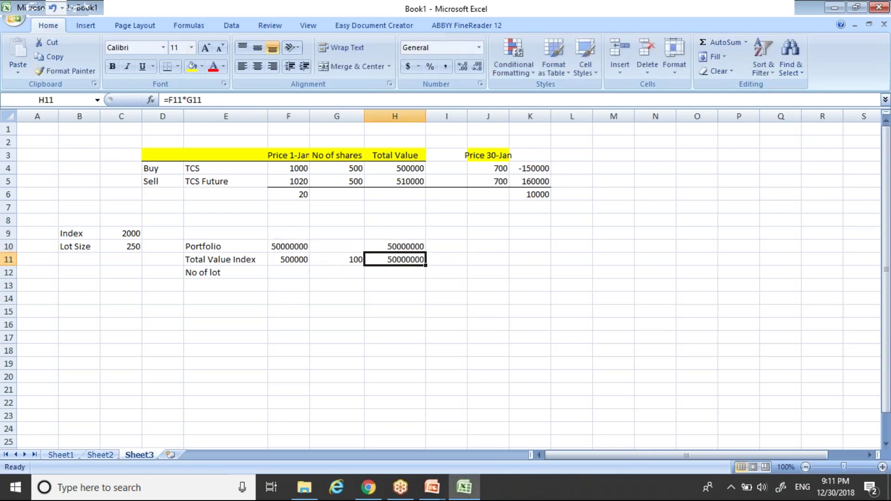
# Enter a 1% change for the portfolio in I10
pyautogui.press('Up')
pyautogui.press('Right')
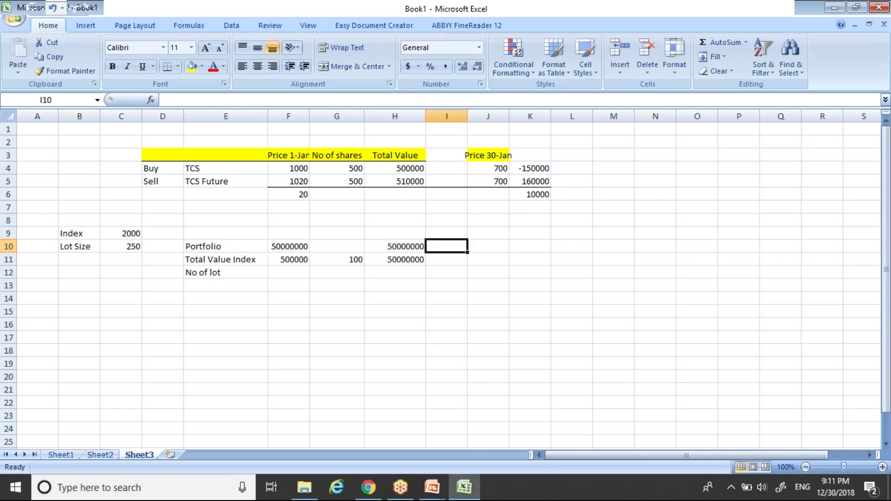
pyautogui.write('1%')
pyautogui.press('Right')
# Label the Total Value Index row Sell in D11 and the Portfolio row Buy in D10
pyautogui.press('Left')
pyautogui.press('Left')
pyautogui.press('Left')
pyautogui.press('Left')
pyautogui.press('Left')
pyautogui.press('Down')
pyautogui.press('Left')
pyautogui.write('Sell')
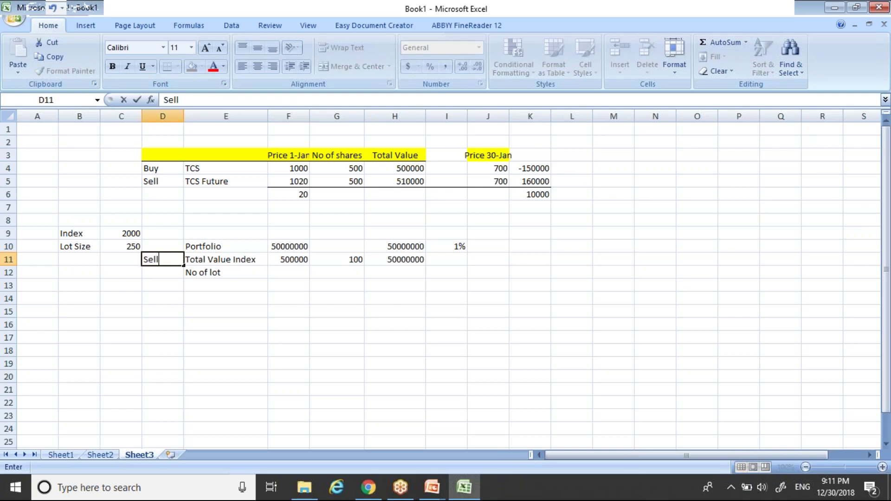
pyautogui.press('Up')
pyautogui.write('Buy')
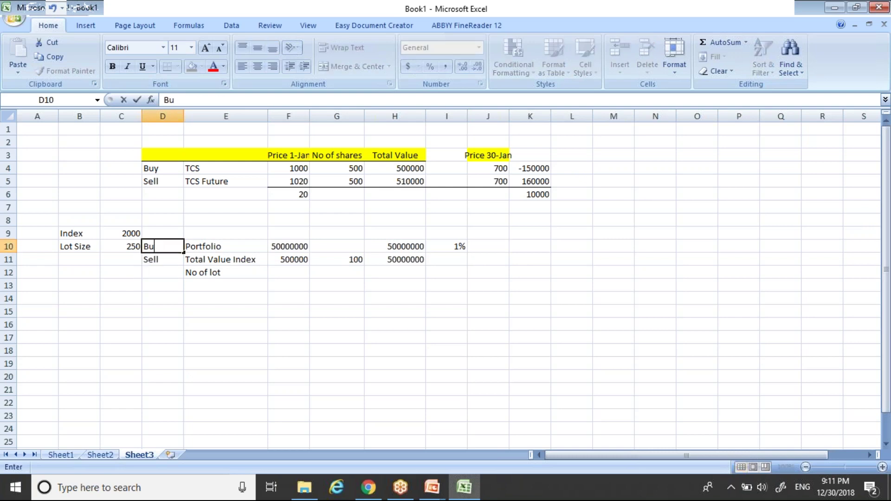
pyautogui.press('Down')
pyautogui.press('Up')
# Add the heading LOTS in G9 above the index lot figure and centre it
pyautogui.press('Right')
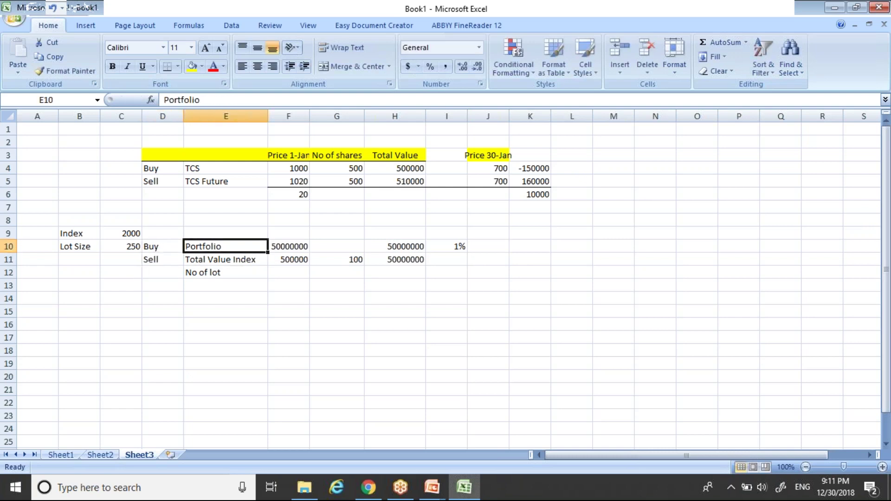
pyautogui.press('Right')
pyautogui.press('Down')
pyautogui.press('Left')
pyautogui.press('Left')
pyautogui.press('Right')
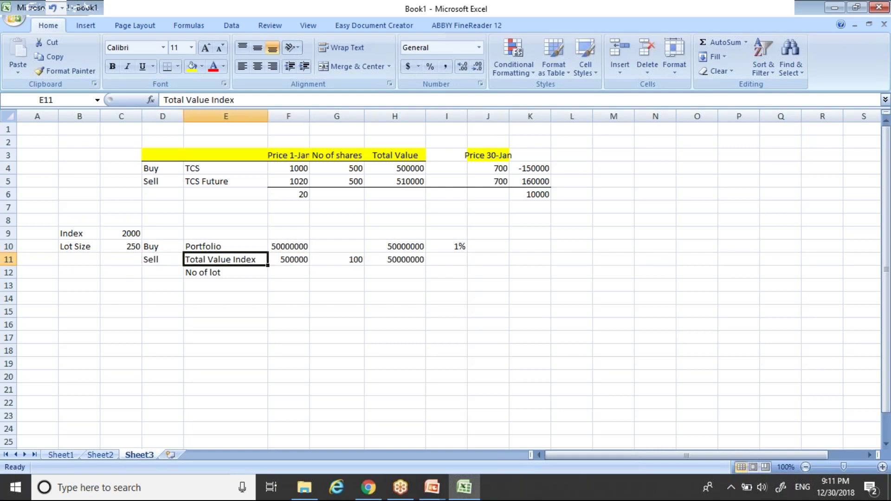
pyautogui.press('Right')
pyautogui.press('Right')
pyautogui.press('Up')
pyautogui.press('Up')
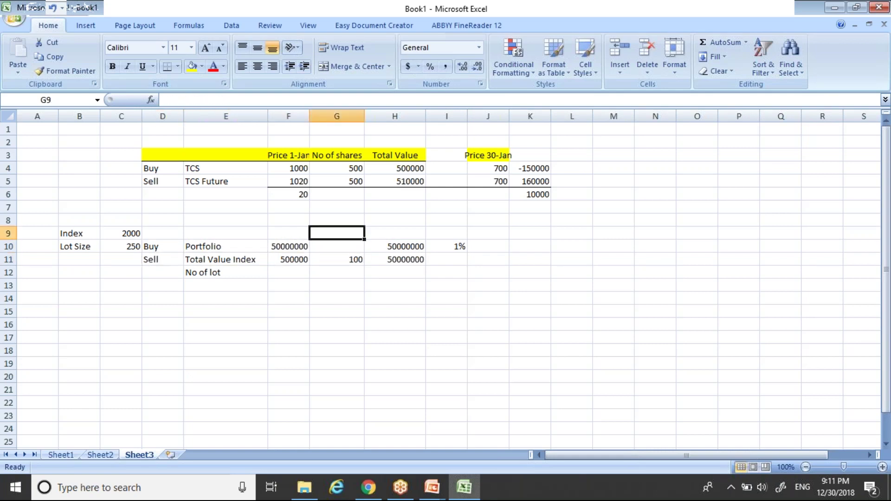
pyautogui.write('LOTS')
pyautogui.press('Return')
pyautogui.press('Up')
pyautogui.click(258, 67)
# Review the Sell index row and the Buy portfolio row across to the portfolio's percentage change in I10
pyautogui.press('Down')
pyautogui.press('Down')
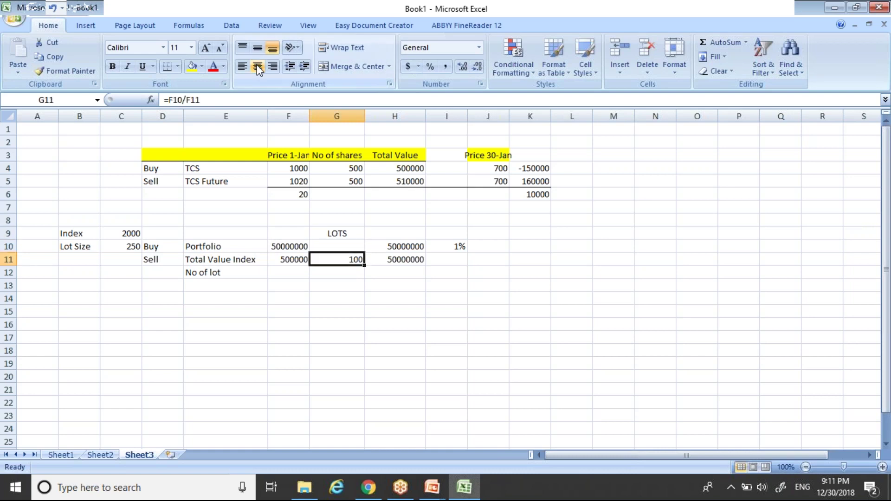
pyautogui.press('Left')
pyautogui.press('Left')
pyautogui.press('Left')
pyautogui.press('Right')
pyautogui.press('Right')
pyautogui.press('Up')
pyautogui.press('Left')
pyautogui.press('Right')
pyautogui.press('Right')
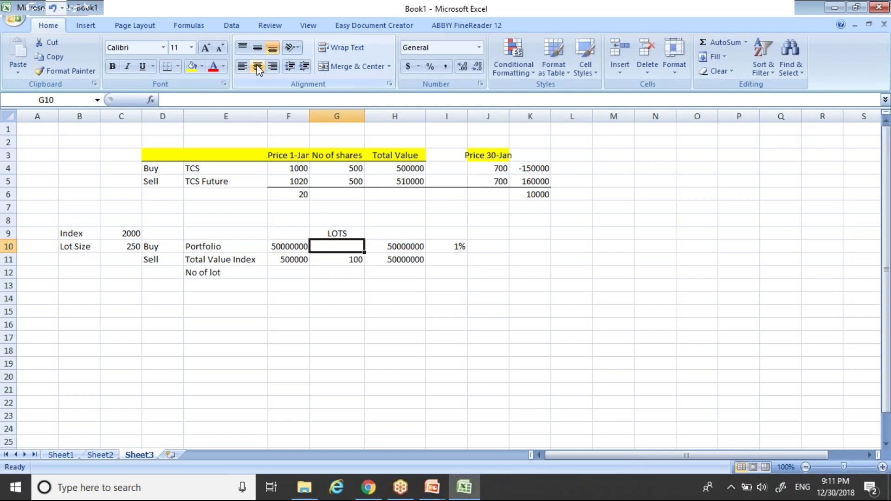
pyautogui.press('Right')
pyautogui.press('Right')
pyautogui.press('Left')
pyautogui.press('Right')
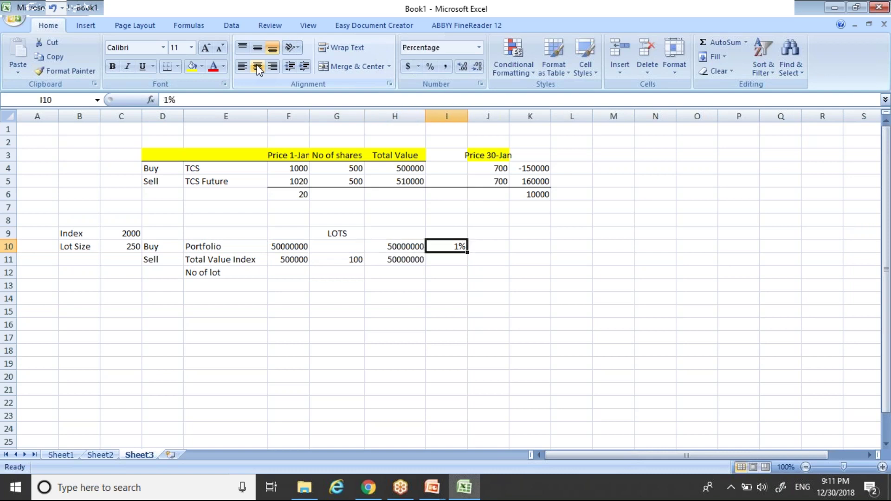
# Calculate the portfolio's gain in J10 by multiplying H10 by I10
pyautogui.press('Right')
pyautogui.write('=')
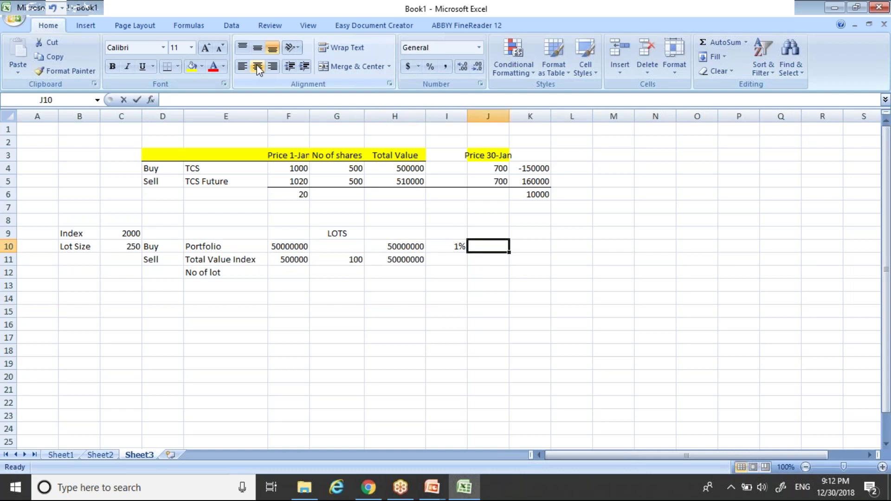
pyautogui.click(411, 247)
pyautogui.write('*')
pyautogui.click(452, 246)
pyautogui.press('Return')
# Enter 1% as a fixed change for the index row in I11
pyautogui.click(446, 259)
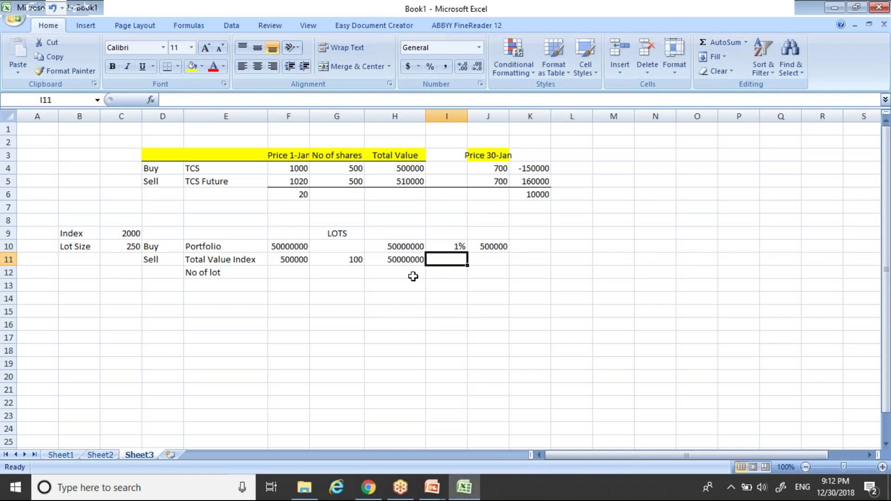
pyautogui.write('-1')
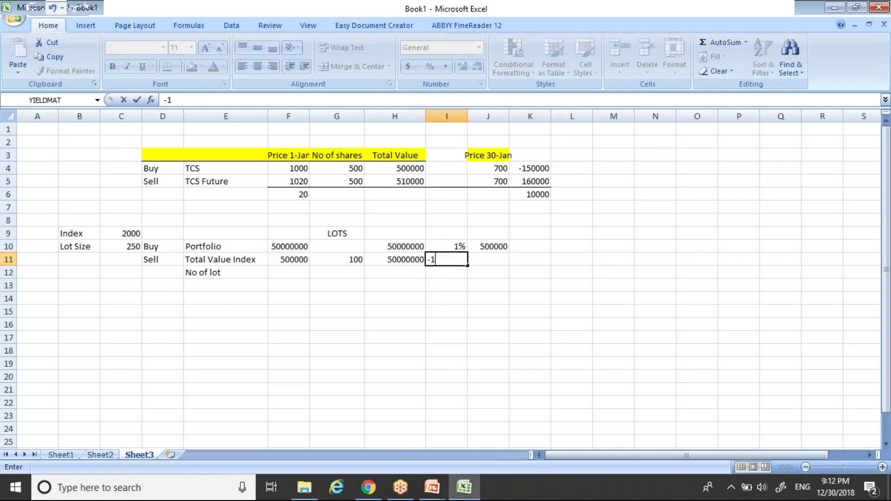
pyautogui.press('BackSpace')
pyautogui.press('BackSpace')
pyautogui.write('1%')
pyautogui.press('Return')
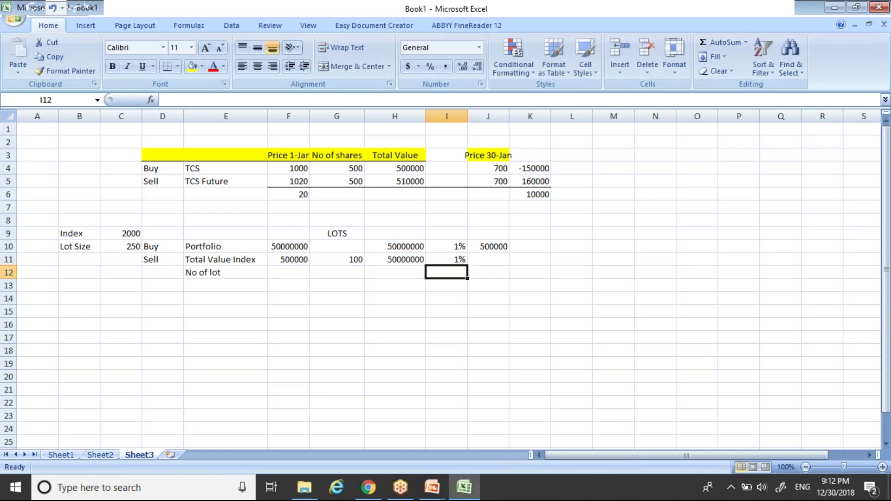
pyautogui.press('Up')
pyautogui.press('Right')
pyautogui.write('=')
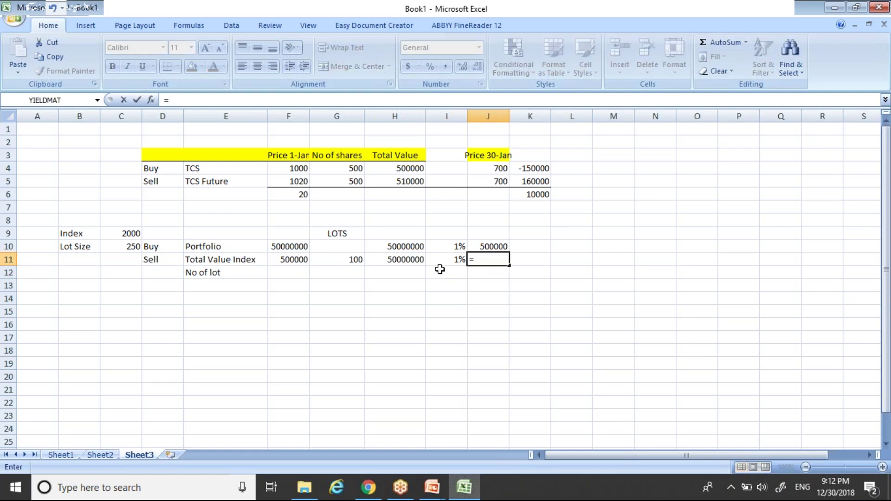
pyautogui.press('Escape')
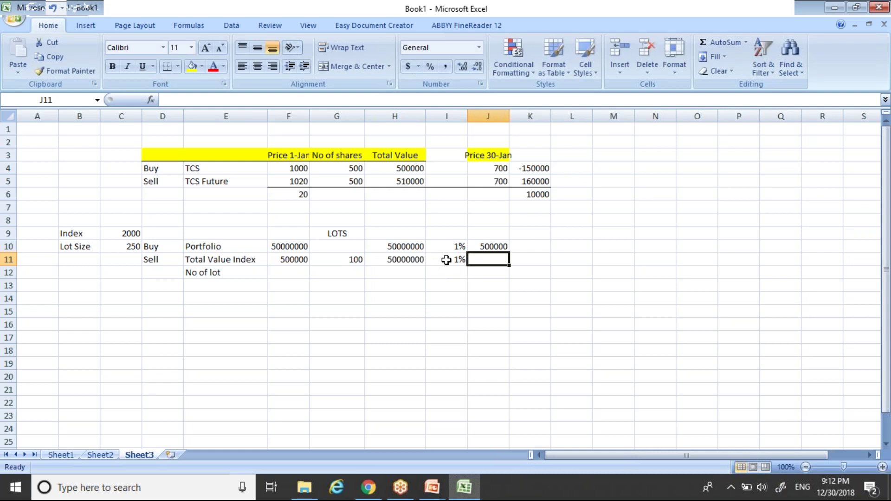
# Link the index row's percentage change in I11 to the portfolio's change in I10
pyautogui.click(446, 260)
pyautogui.write('=')
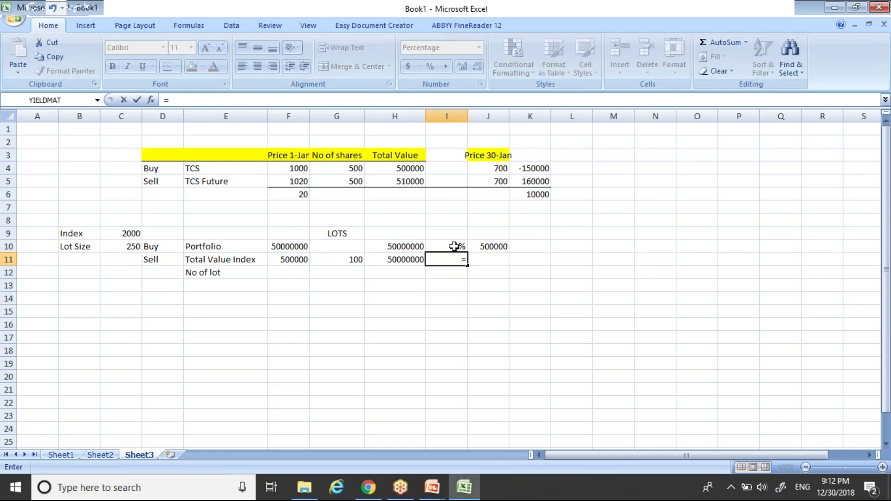
pyautogui.click(454, 247)
pyautogui.hotkey('ctrl', 'Return')
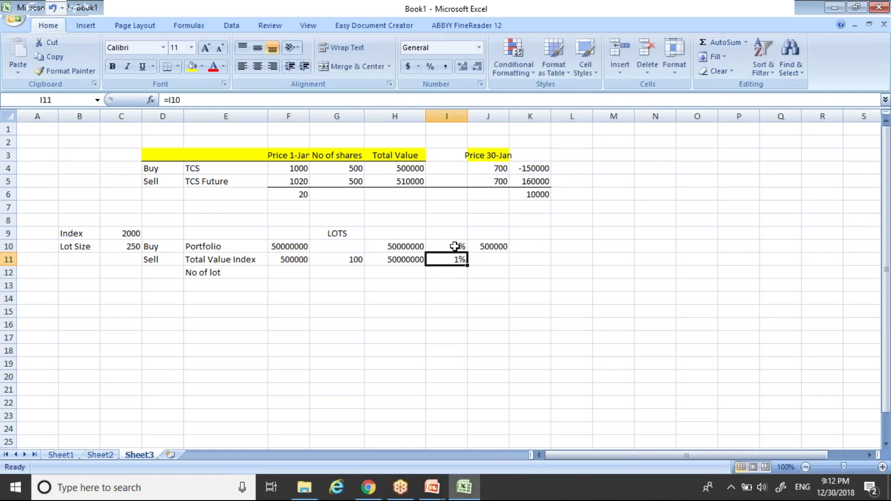
# Calculate the short index result in J11 with =H11*-I11 and sum both results in J12
pyautogui.press('Right')
pyautogui.write('=')
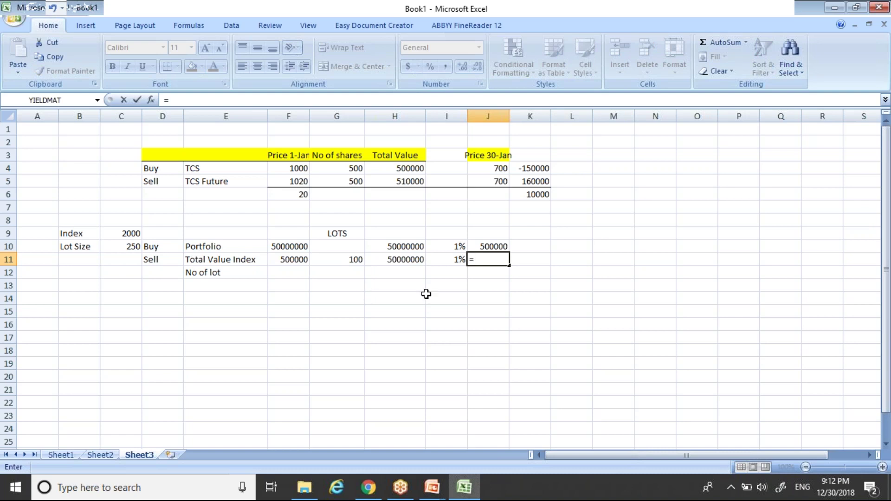
pyautogui.click(412, 259)
pyautogui.write('*-')
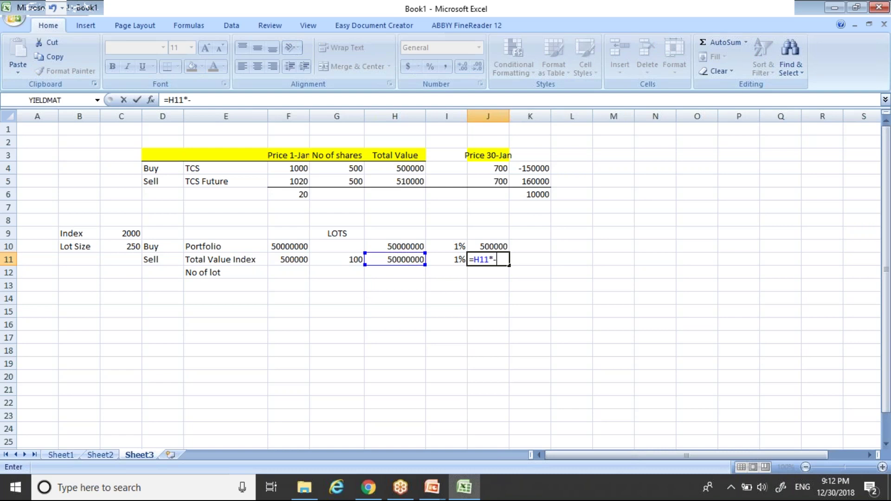
pyautogui.click(456, 260)
pyautogui.press('Return')
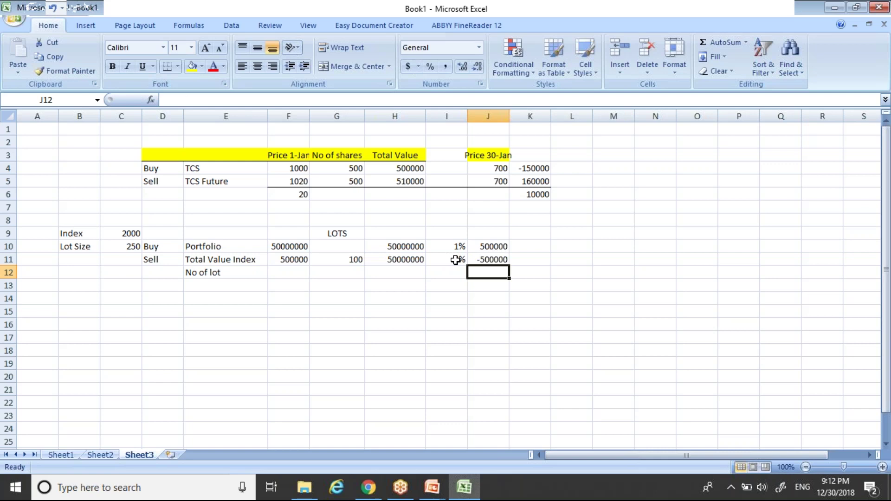
pyautogui.hotkey('alt', '=')
pyautogui.press('Return')
# Apply a bottom border to the Sell row across D11:J11
pyautogui.press('Up')
pyautogui.press('Up')
pyautogui.hotkey('shift', 'Left')
pyautogui.hotkey('shift', 'Left')
pyautogui.hotkey('shift', 'Left')
pyautogui.hotkey('shift', 'Left')
pyautogui.hotkey('shift', 'Left')
pyautogui.hotkey('shift', 'Left')
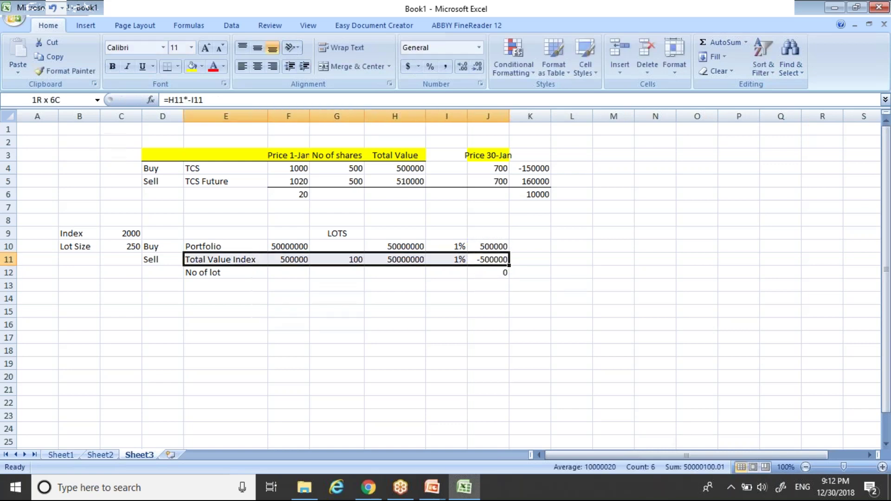
pyautogui.click(166, 66)
# Delete the unused "No of lot" label from E12
pyautogui.press('Down')
pyautogui.press('Left')
pyautogui.press('Left')
pyautogui.press('Left')
pyautogui.press('Left')
pyautogui.press('Left')
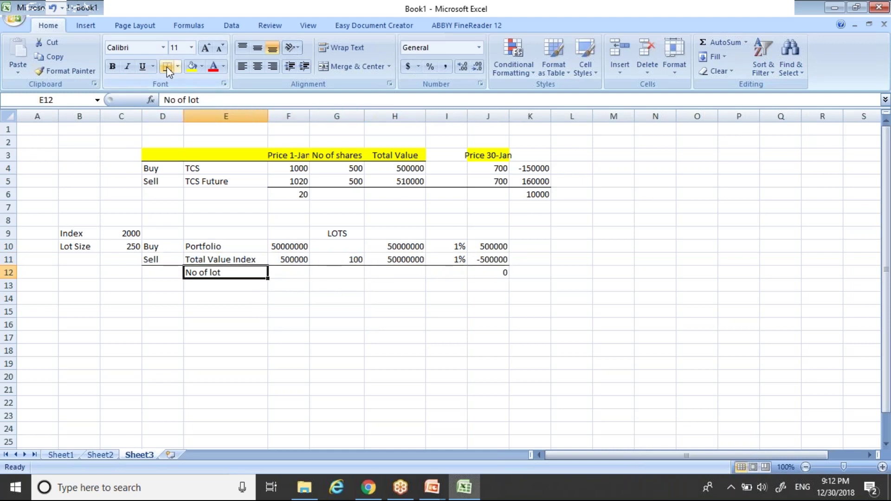
pyautogui.press('Delete')
# Fill the heading row E9:J9 with yellow
pyautogui.press('Up')
pyautogui.press('Up')
pyautogui.press('Up')
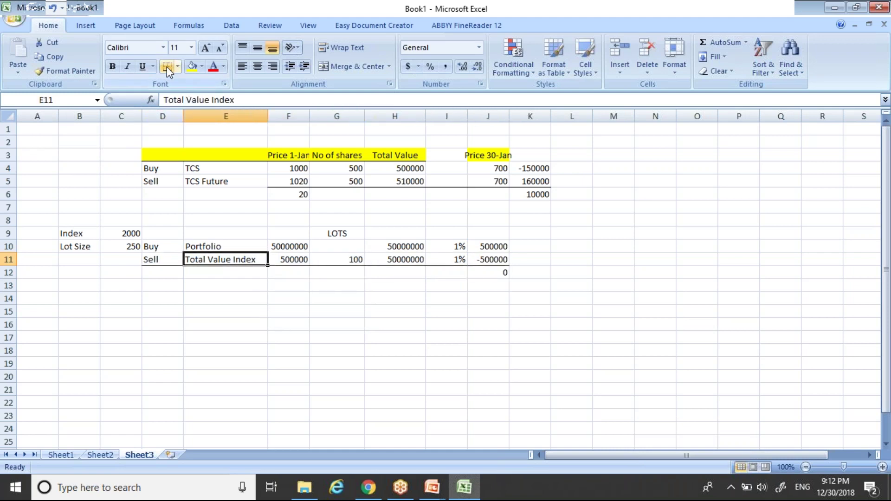
pyautogui.hotkey('shift', 'Right')
pyautogui.hotkey('shift', 'Right')
pyautogui.hotkey('shift', 'Right')
pyautogui.hotkey('shift', 'Right')
pyautogui.hotkey('shift', 'Right')
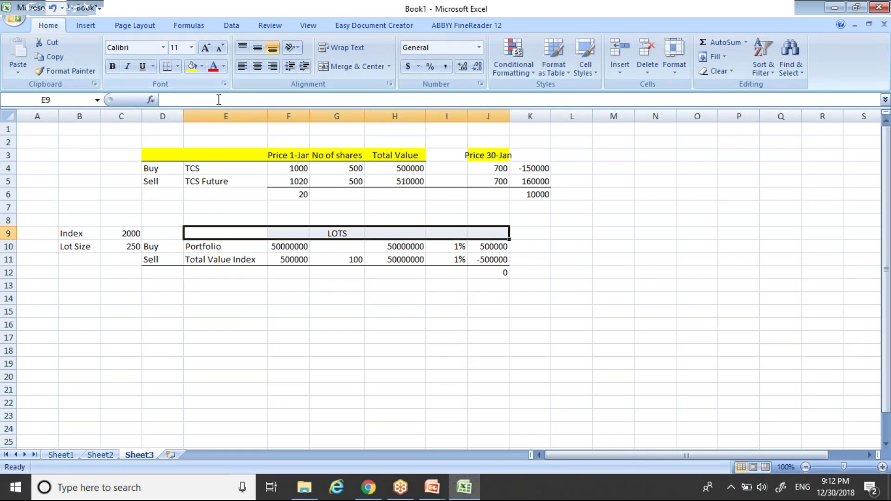
pyautogui.click(191, 66)
pyautogui.click(288, 338)
# Review the portfolio value in F10 against the index row and its total in H11
pyautogui.press('Up')
pyautogui.press('Up')
pyautogui.press('Up')
pyautogui.press('Up')
pyautogui.press('Up')
pyautogui.press('Up')
pyautogui.press('Up')
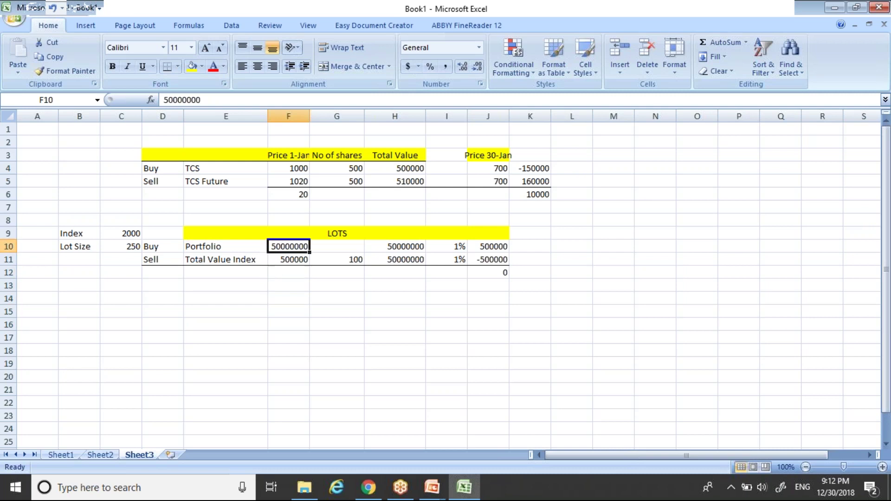
pyautogui.press('Left')
pyautogui.press('Right')
pyautogui.press('Down')
pyautogui.press('Up')
pyautogui.press('Right')
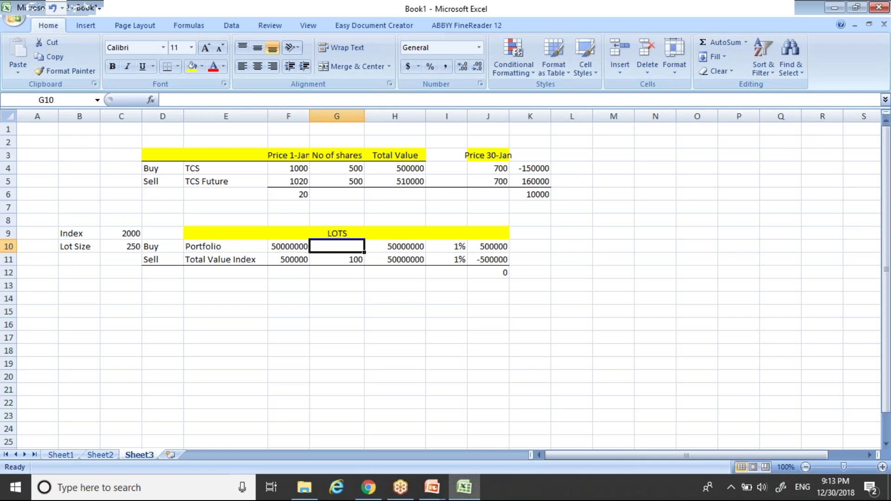
pyautogui.press('Right')
pyautogui.press('Down')
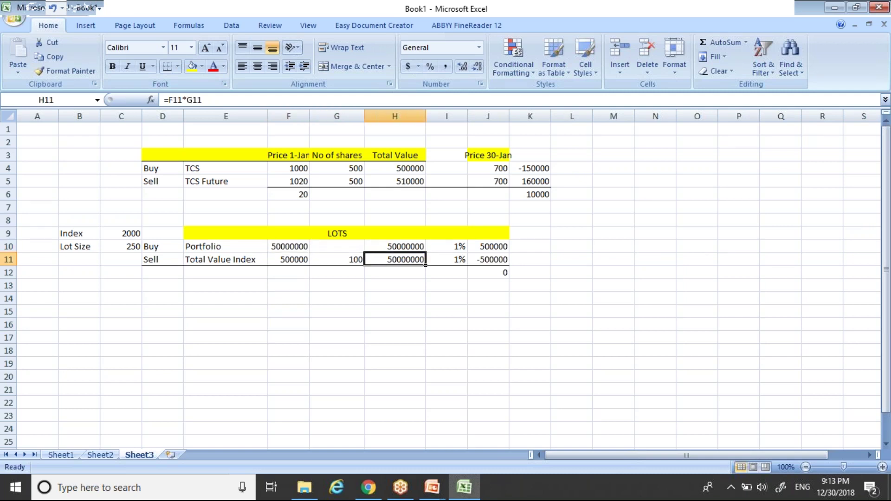
# Examine the index level in C9, the lot size in C10 and the index contract value formula in F11
pyautogui.press('Left')
pyautogui.press('Left')
pyautogui.press('Left')
pyautogui.press('Left')
pyautogui.press('Up')
pyautogui.press('Up')
pyautogui.press('Left')
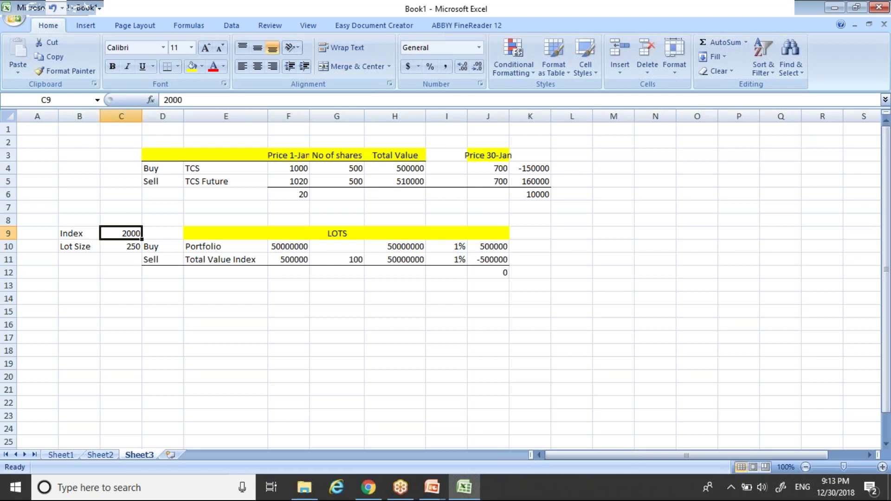
pyautogui.press('Down')
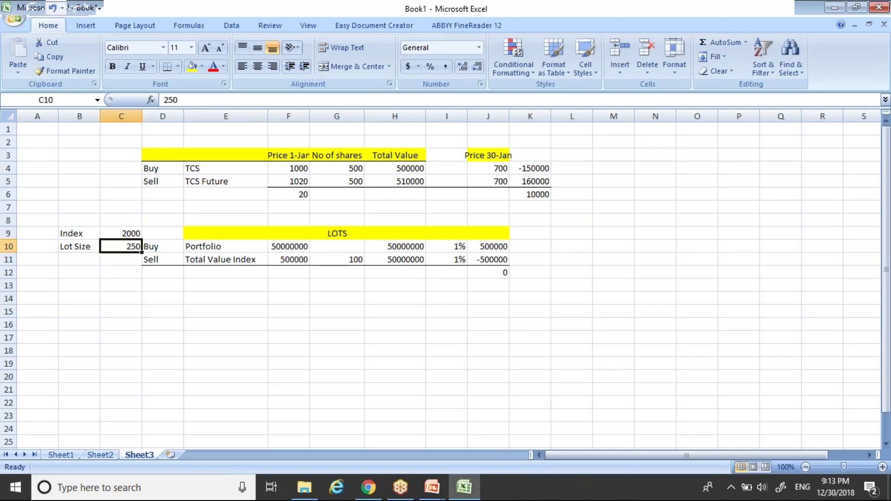
pyautogui.press('Right')
pyautogui.press('Right')
pyautogui.press('Right')
pyautogui.press('Down')
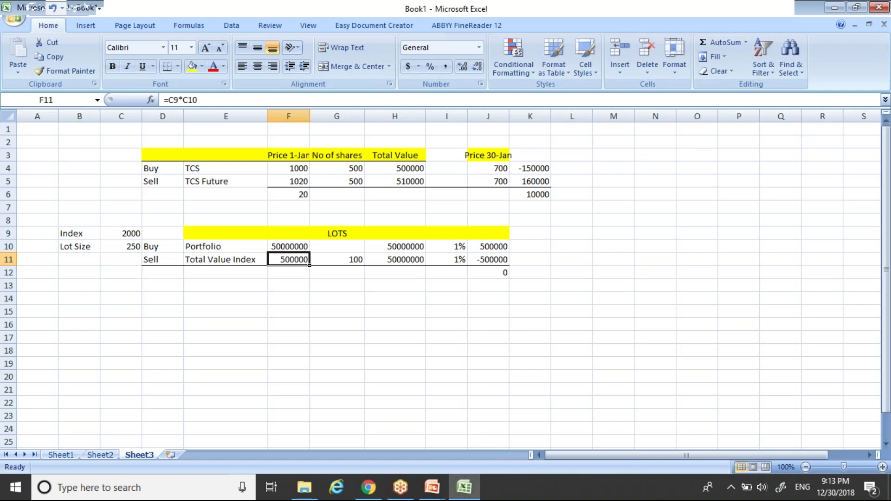
# Examine the lot count formula in G11, the index total in H11 and the portfolio movement percentage in I10
pyautogui.press('Up')
pyautogui.press('Down')
pyautogui.press('Right')
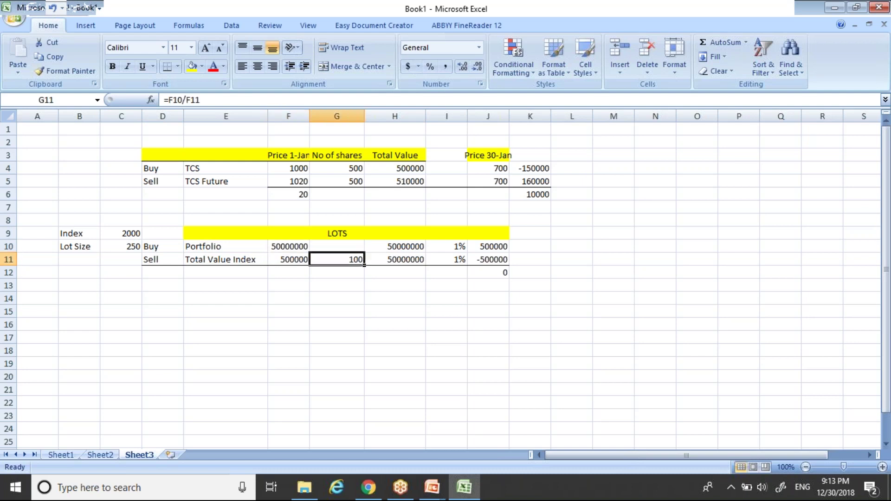
pyautogui.press('Right')
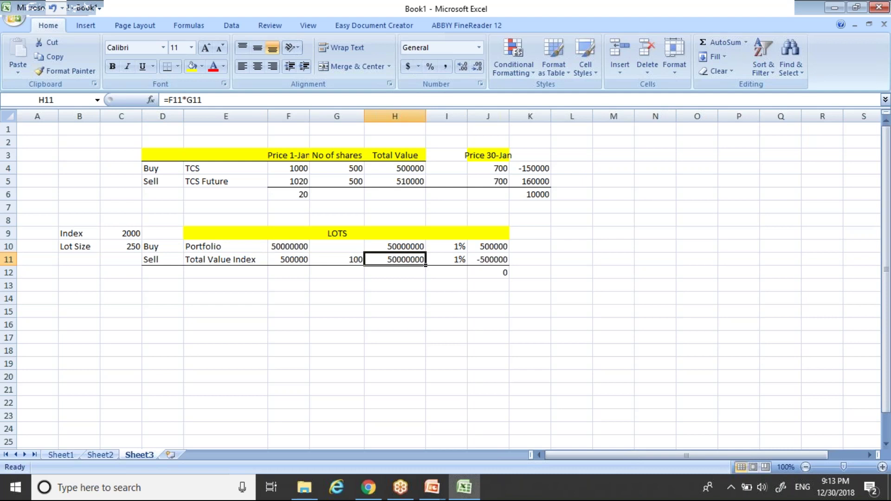
pyautogui.press('Left')
pyautogui.press('Right')
pyautogui.press('Up')
pyautogui.press('Right')
pyautogui.press('Left')
pyautogui.press('Right')
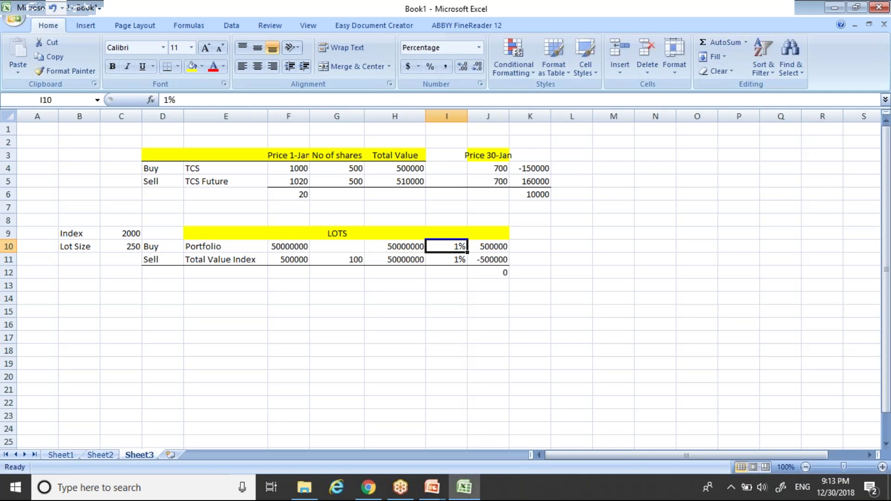
# Review the index row from its result in J11 back to the Sell label in D11
pyautogui.press('Right')
pyautogui.press('Down')
pyautogui.press('Left')
pyautogui.press('Left')
pyautogui.press('Right')
pyautogui.press('Left')
pyautogui.press('Left')
pyautogui.press('Left')
pyautogui.press('Left')
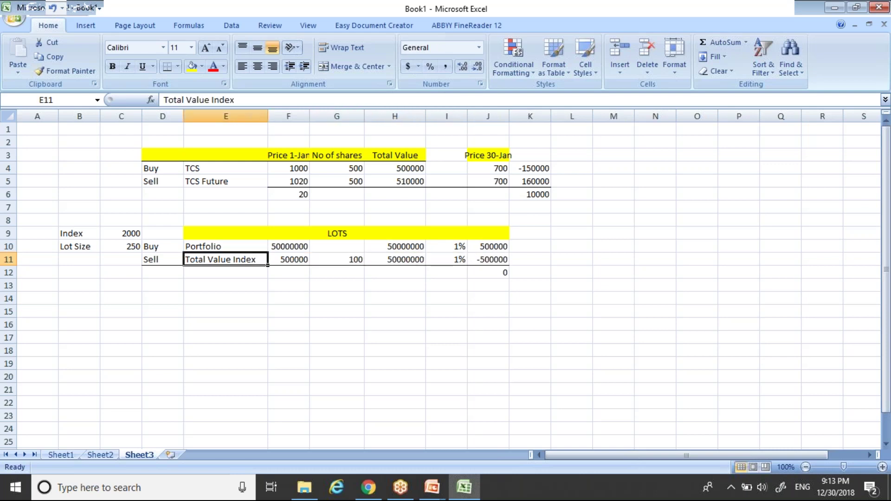
pyautogui.press('Right')
pyautogui.press('Left')
pyautogui.press('Left')
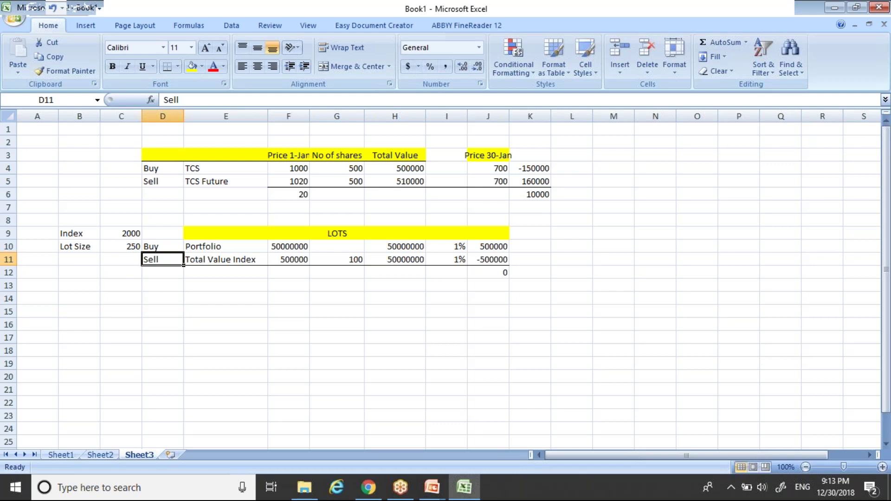
# Compare the portfolio value in F10 with the index contract value formula in F11
pyautogui.press('Right')
pyautogui.press('Right')
pyautogui.press('Right')
pyautogui.press('Up')
pyautogui.press('Left')
pyautogui.press('Down')
pyautogui.press('Down')
pyautogui.press('Up')
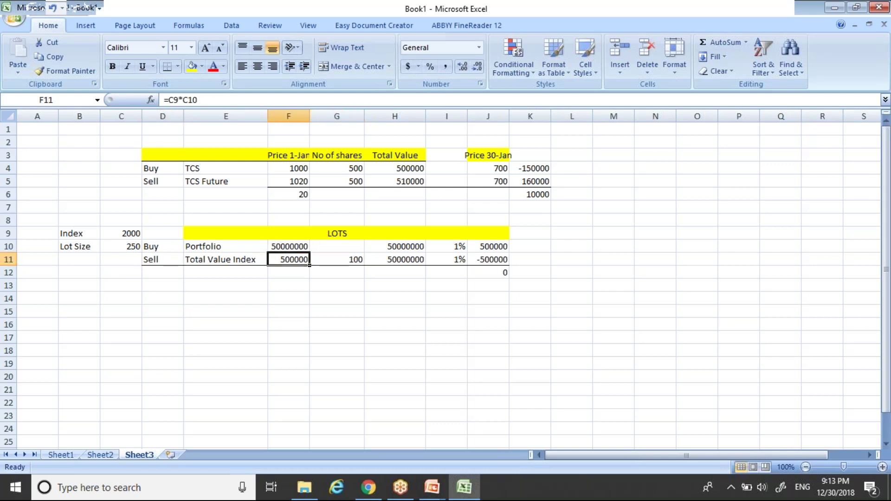
pyautogui.press('Up')
pyautogui.press('Down')
pyautogui.press('Down')
pyautogui.press('Down')
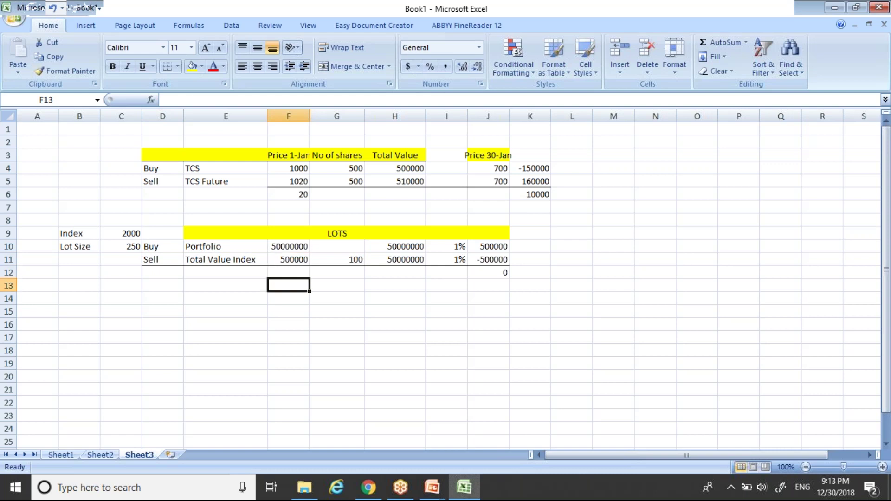
pyautogui.press('Up')
pyautogui.press('Up')
pyautogui.press('Up')
pyautogui.press('Up')
pyautogui.press('Up')
pyautogui.press('Down')
pyautogui.press('Down')
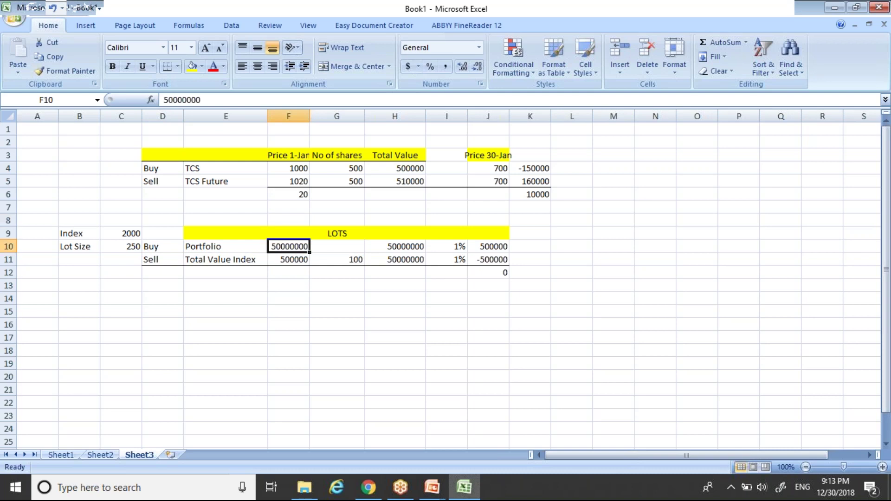
pyautogui.press('Down')
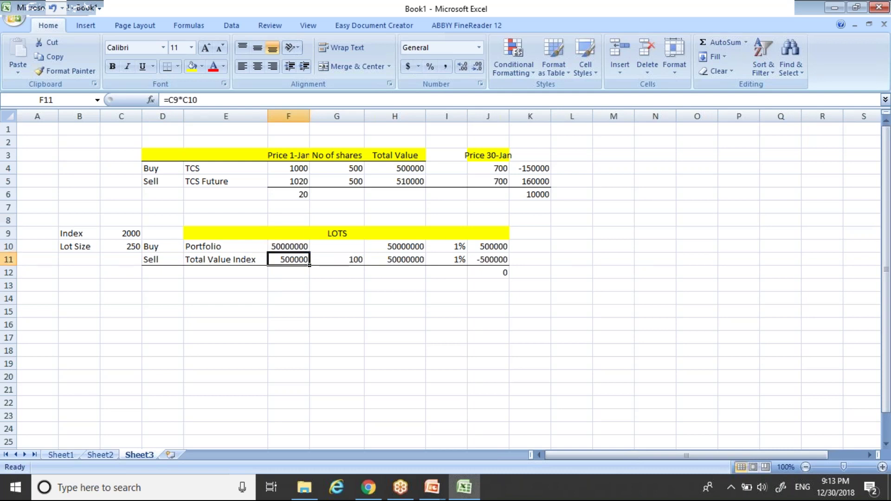
# Trace the movement in I10 and the index total in H11 through to the result formula in J11
pyautogui.press('Up')
pyautogui.press('Right')
pyautogui.press('Right')
pyautogui.press('Right')
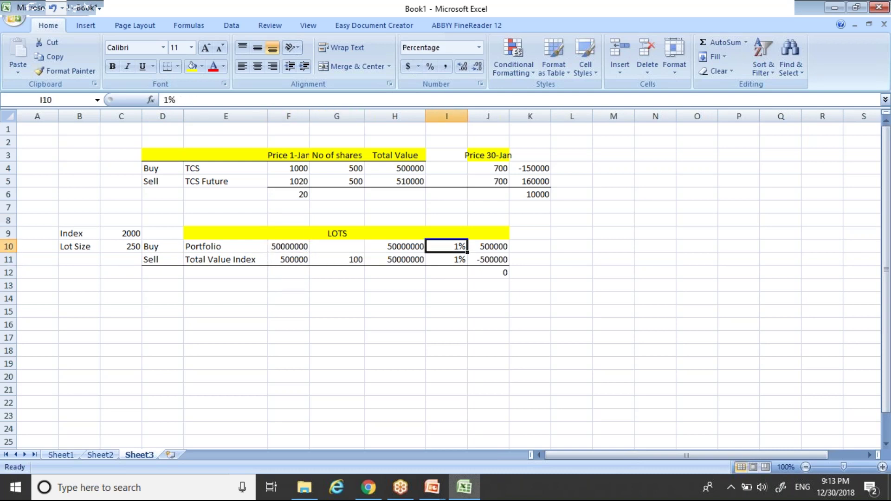
pyautogui.press('Down')
pyautogui.press('Left')
pyautogui.press('Left')
pyautogui.press('Left')
pyautogui.press('Left')
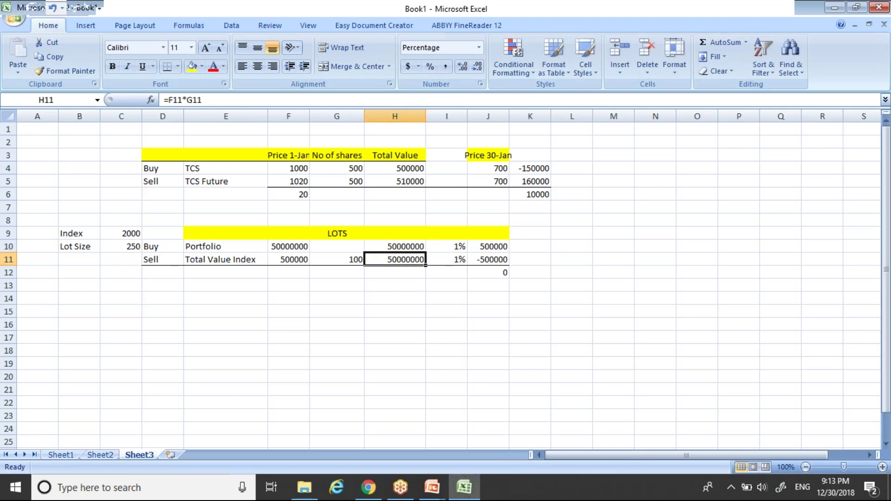
pyautogui.press('Right')
pyautogui.press('Right')
pyautogui.press('Right')
pyautogui.press('Right')
pyautogui.press('Right')
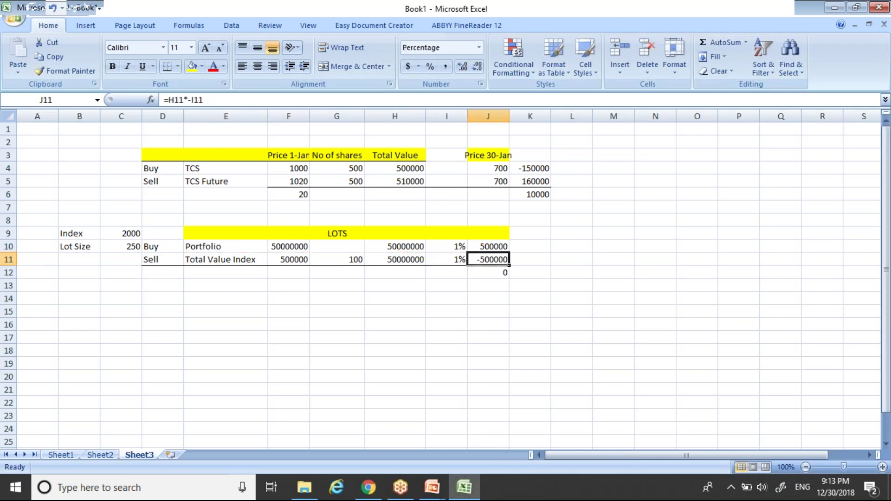
# Review the portfolio and index result formulas in J10 and J11 together with the net total in J12
pyautogui.press('Right')
pyautogui.press('Left')
pyautogui.press('Left')
pyautogui.press('Up')
pyautogui.press('Right')
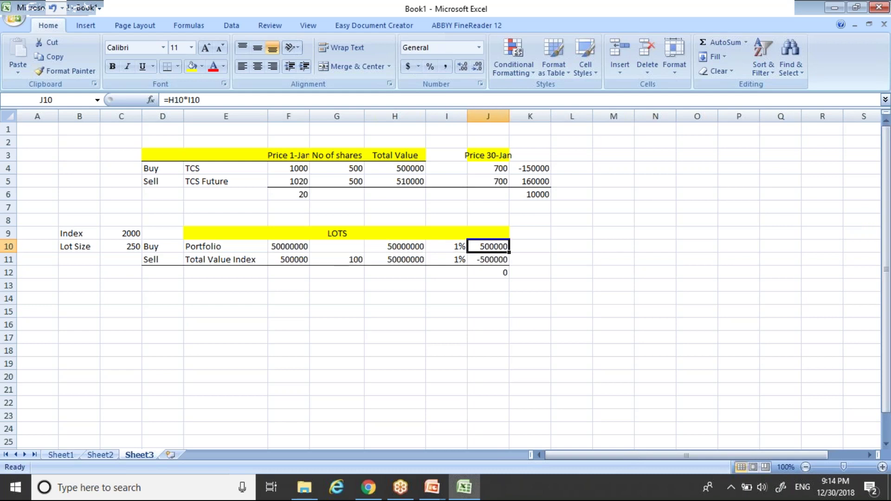
pyautogui.press('Down')
pyautogui.press('Down')
pyautogui.press('Down')
pyautogui.press('Up')
pyautogui.press('Up')
pyautogui.press('Up')
# Set the portfolio movement in I10 to -1%
pyautogui.press('Left')
pyautogui.doubleClick(454, 245)
pyautogui.write('-')
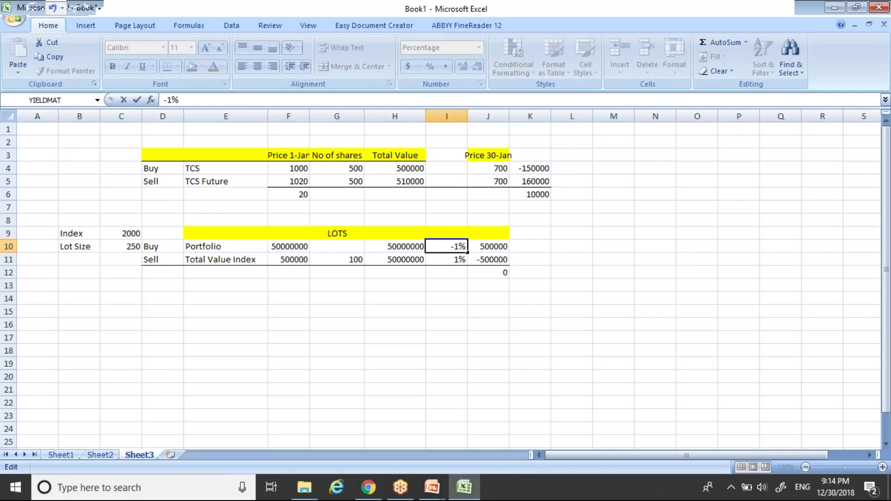
pyautogui.press('Return')
pyautogui.click(446, 272)
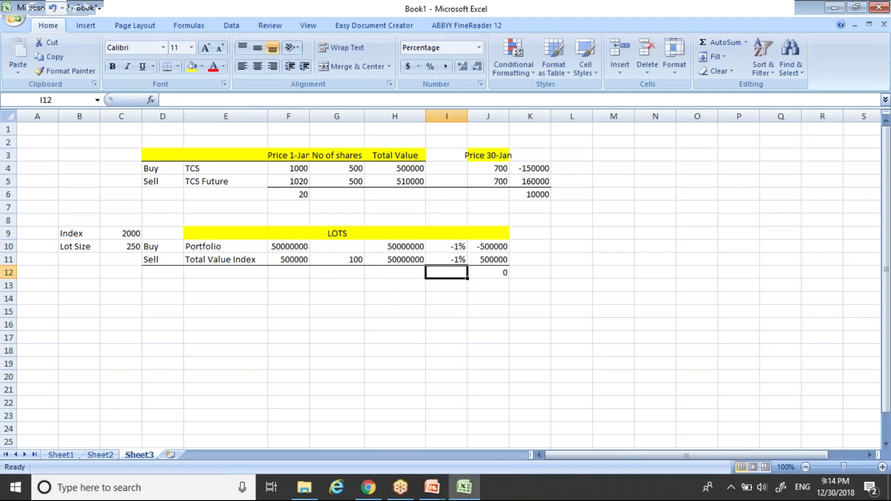
# Check the linked index movement in I11, the results in J10 and J11, and their sum in J12
pyautogui.press('Up')
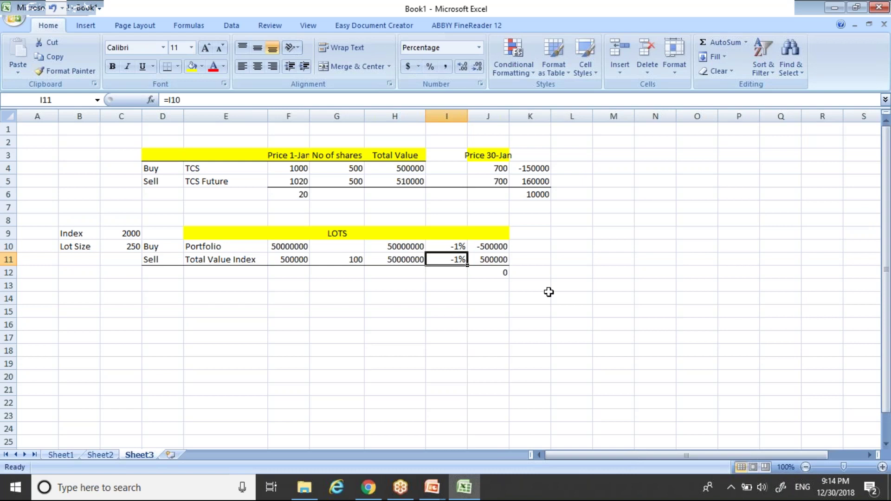
pyautogui.press('Up')
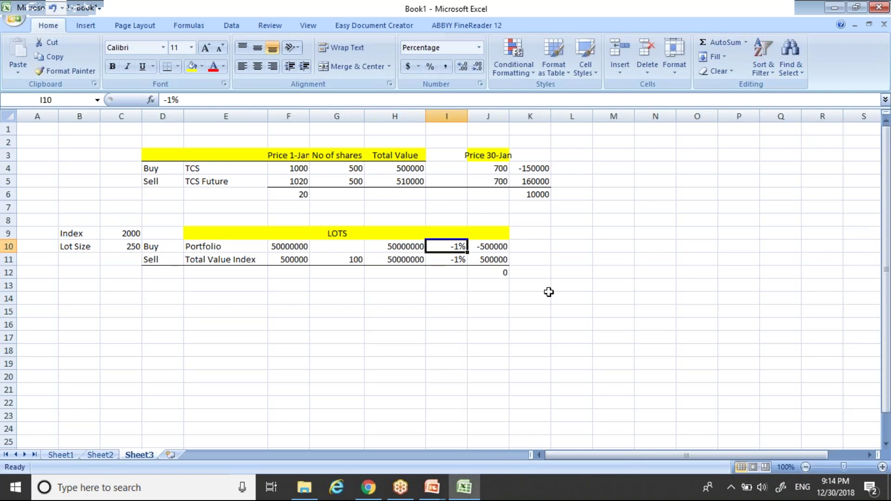
pyautogui.press('Right')
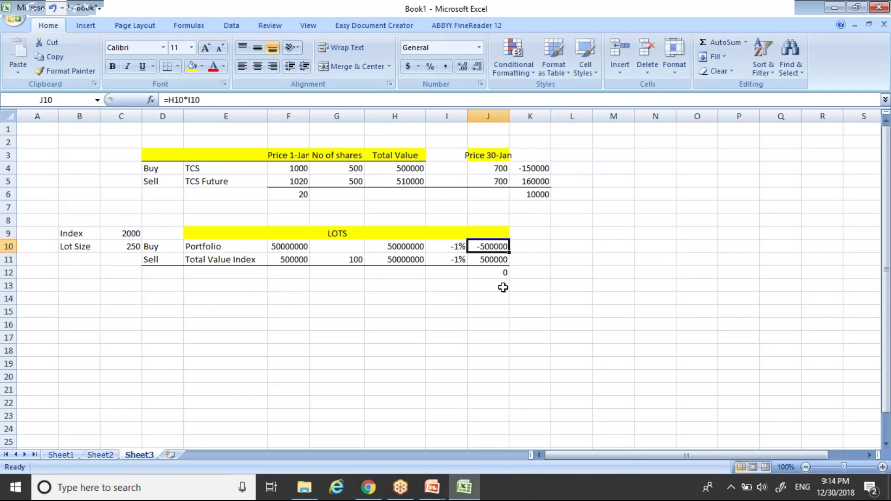
pyautogui.press('Down')
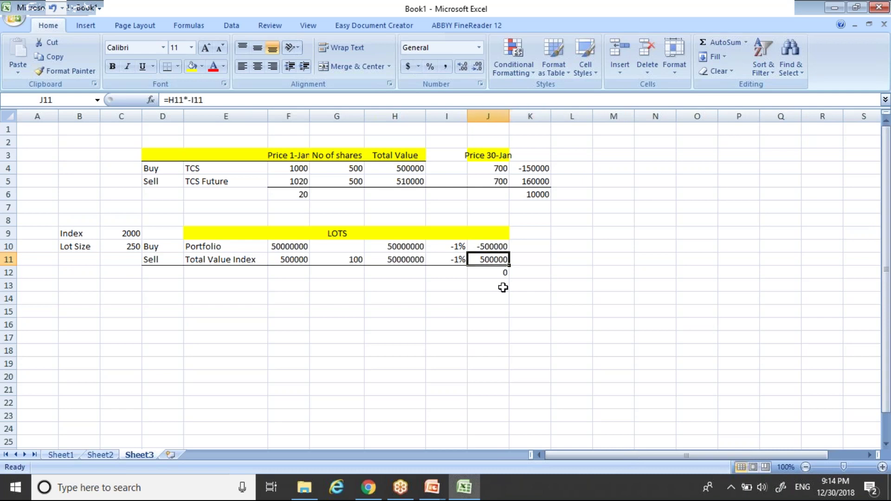
pyautogui.press('Down')
pyautogui.press('Right')
pyautogui.press('Left')
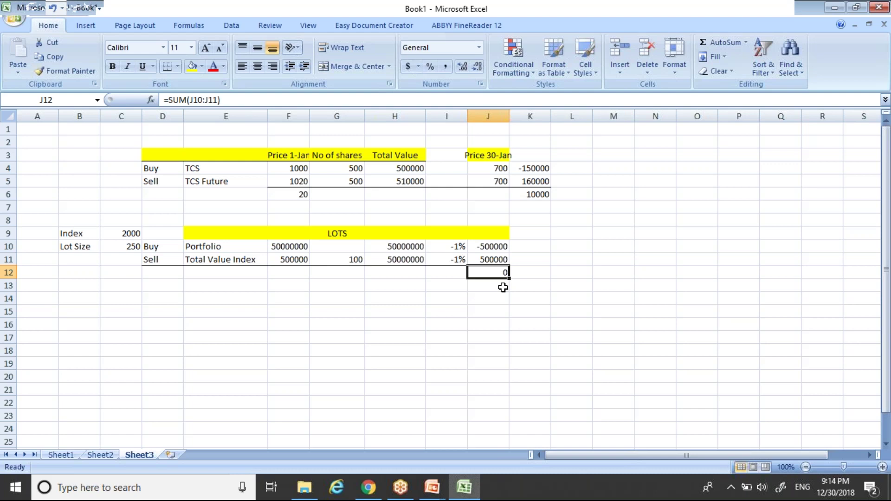
pyautogui.press('Left')
pyautogui.press('Left')
pyautogui.press('Left')
pyautogui.press('Left')
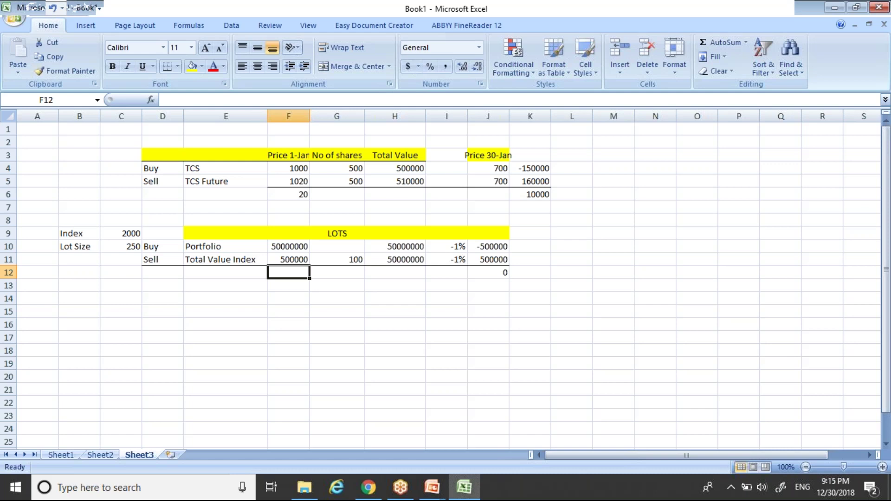
# Add a Beta label in B12 with a value of 0.5 in C12
pyautogui.click(289, 259)
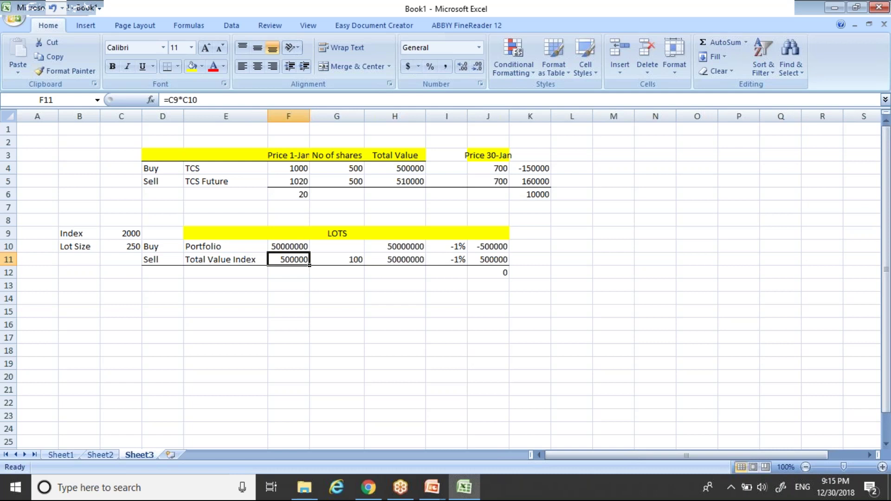
pyautogui.click(337, 260)
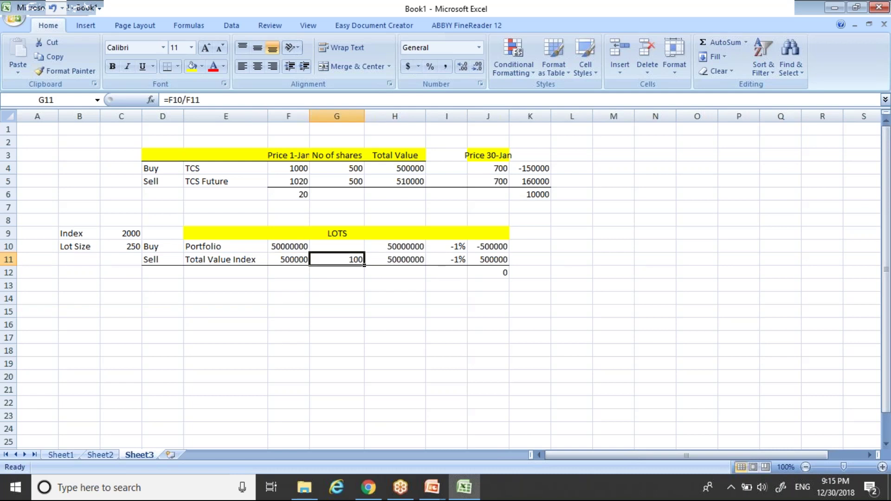
pyautogui.press('Down')
pyautogui.press('Left')
pyautogui.press('Left')
pyautogui.press('Left')
pyautogui.press('Left')
pyautogui.press('Left')
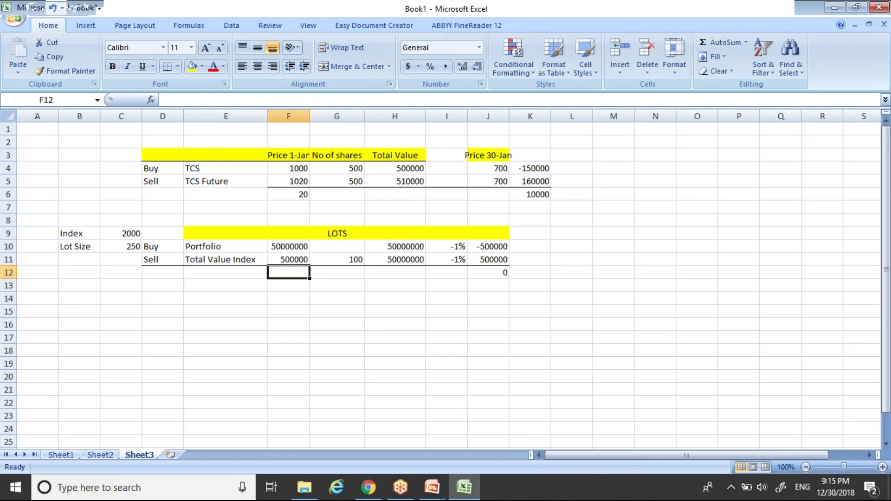
pyautogui.write('Beta')
pyautogui.press('Right')
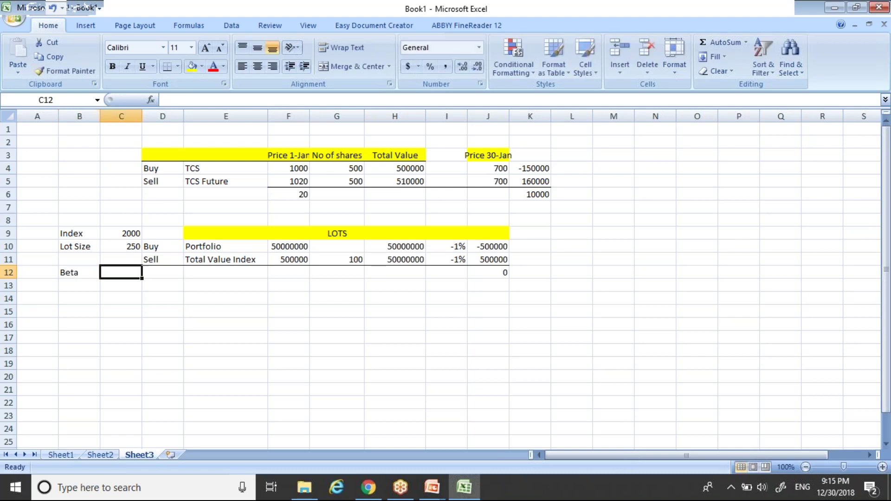
pyautogui.write('0.5')
pyautogui.press('Up')
# Try to copy the index row E11:J11 into row 12, and undo the paste
pyautogui.press('Right')
pyautogui.press('Right')
pyautogui.press('Right')
pyautogui.press('Right')
pyautogui.press('Right')
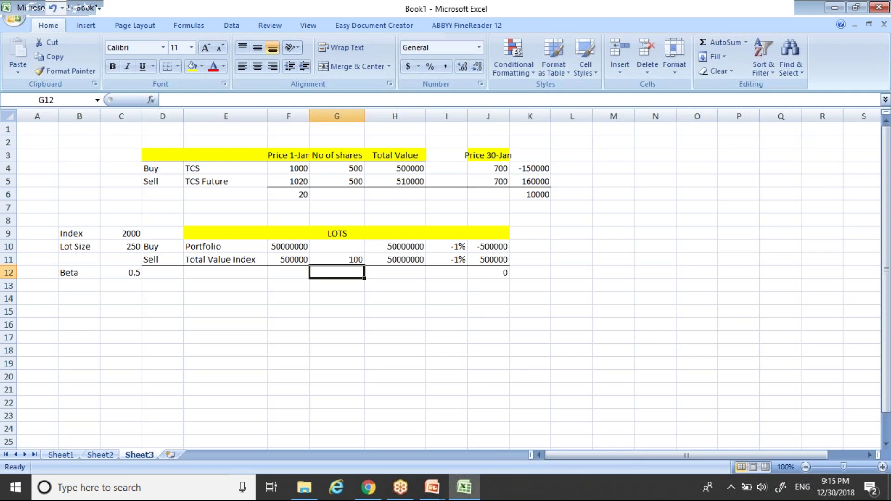
pyautogui.press('Left')
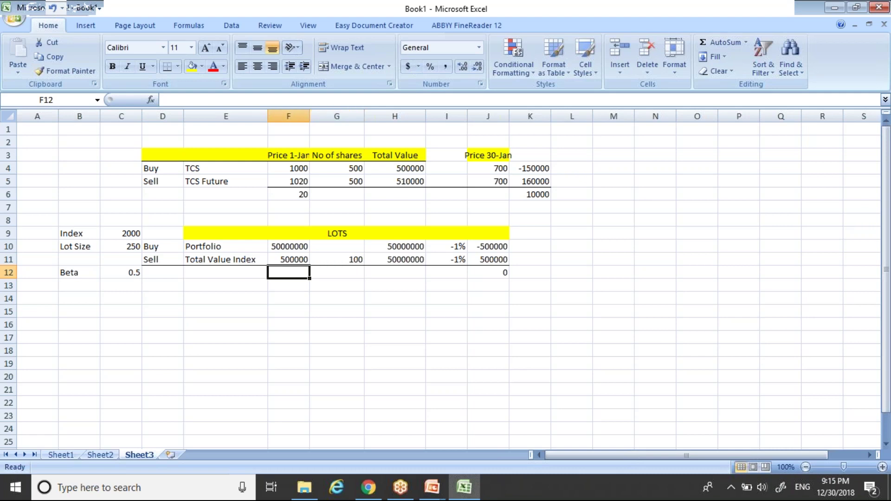
pyautogui.press('Left')
pyautogui.press('Up')
pyautogui.hotkey('shift', 'Right')
pyautogui.hotkey('shift', 'Right')
pyautogui.hotkey('shift', 'Right')
pyautogui.hotkey('shift', 'Right')
pyautogui.hotkey('shift', 'Right')
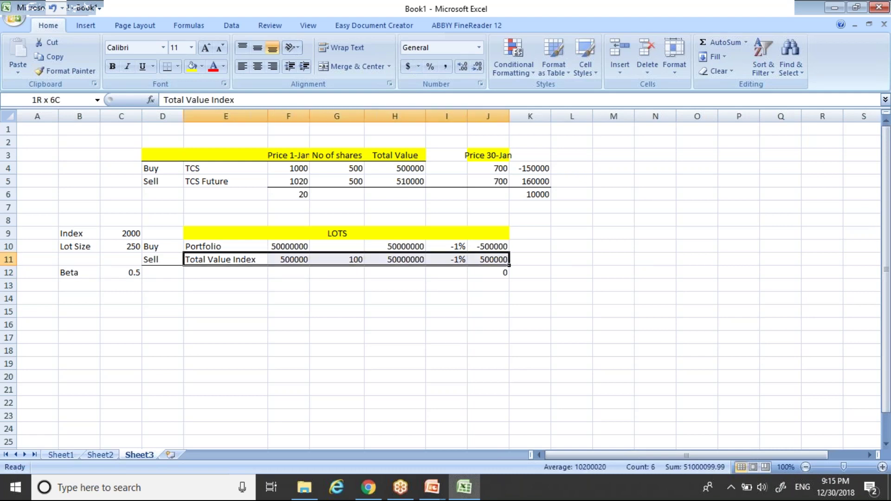
pyautogui.hotkey('ctrl', 'c')
pyautogui.press('Down')
pyautogui.hotkey('ctrl', 'v')
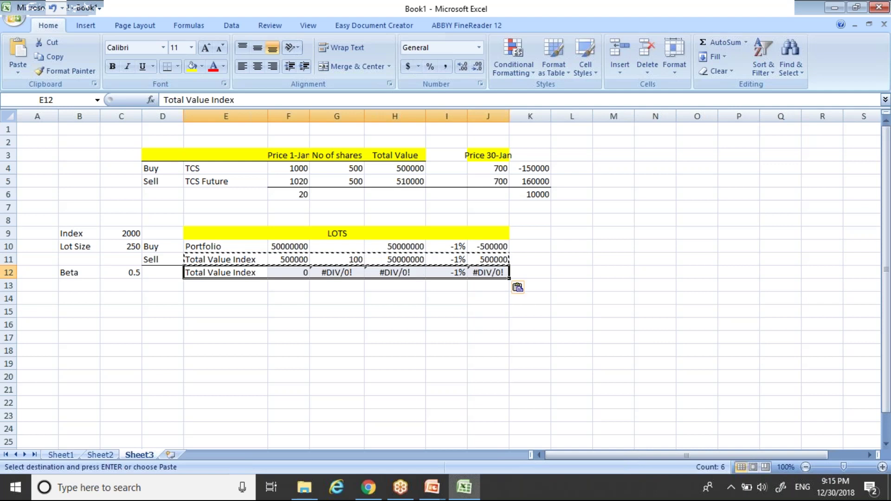
pyautogui.press('Escape')
pyautogui.hotkey('ctrl', 'z')
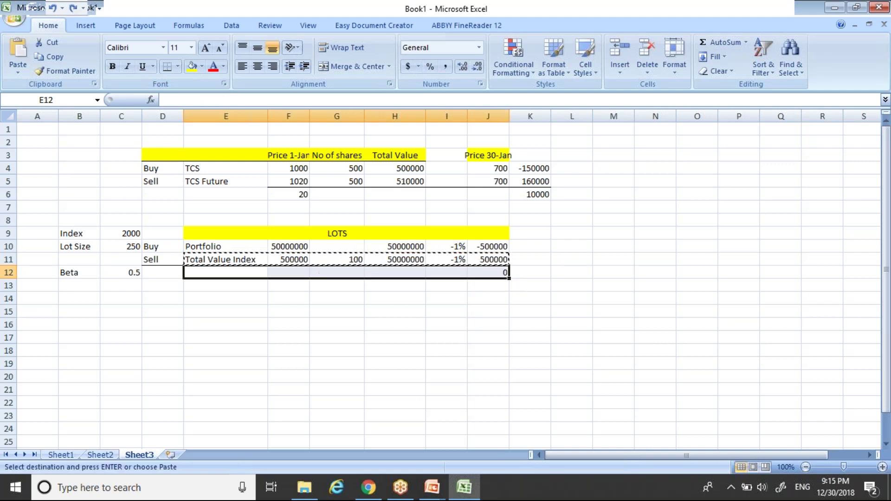
pyautogui.press('Escape')
# Copy only the "Total Value Index" label from E11 into E12
pyautogui.press('Up')
pyautogui.hotkey('ctrl', 'c')
pyautogui.press('Down')
pyautogui.hotkey('ctrl', 'v')
pyautogui.press('Right')
pyautogui.press('Escape')
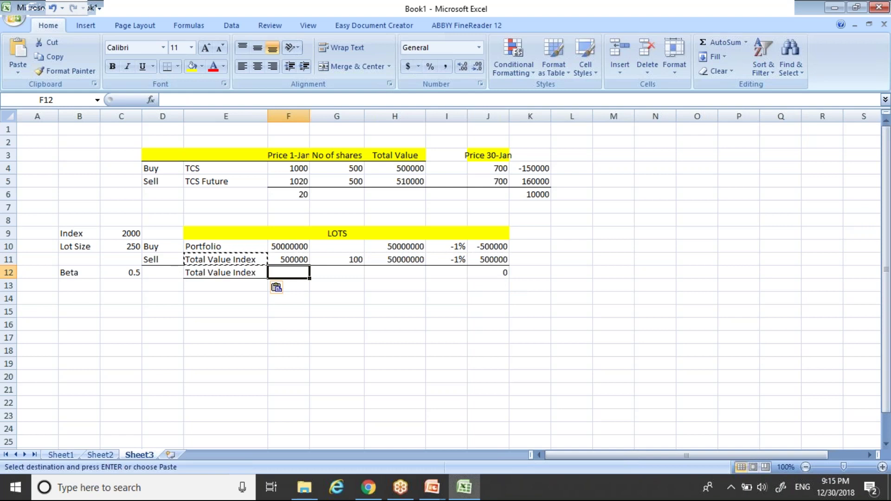
# Link F12 to the index contract value in F11 with a formula
pyautogui.press('Up')
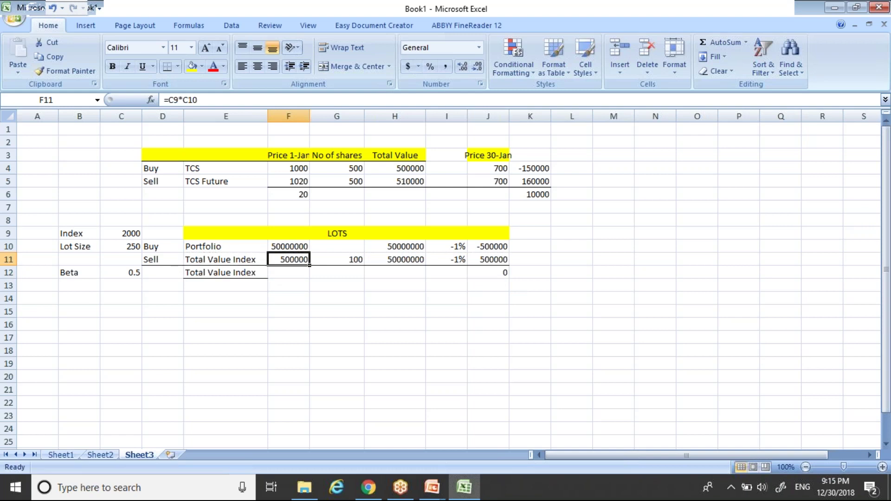
pyautogui.press('Down')
pyautogui.write('=')
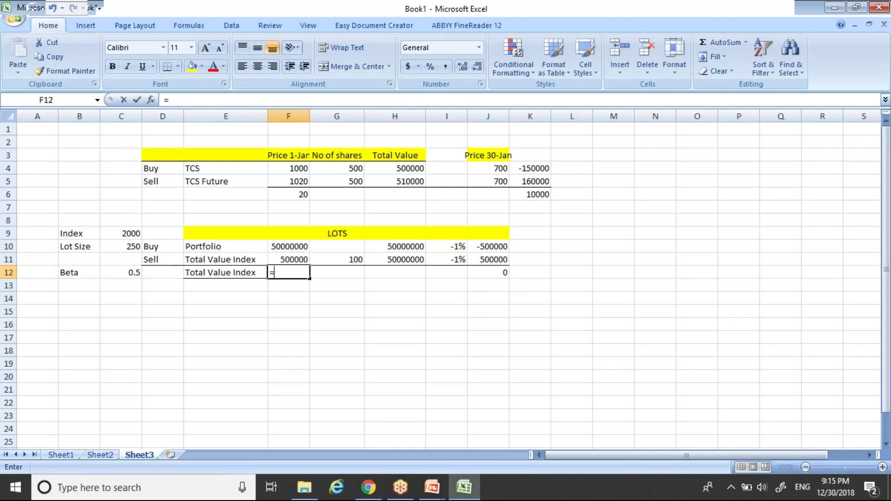
pyautogui.click(295, 261)
pyautogui.hotkey('ctrl', 'Return')
pyautogui.press('Right')
pyautogui.press('Left')
pyautogui.press('Right')
pyautogui.press('Left')
# Calculate the beta-adjusted number of lots in G12 as the lots in G11 multiplied by the beta in C12
pyautogui.press('Right')
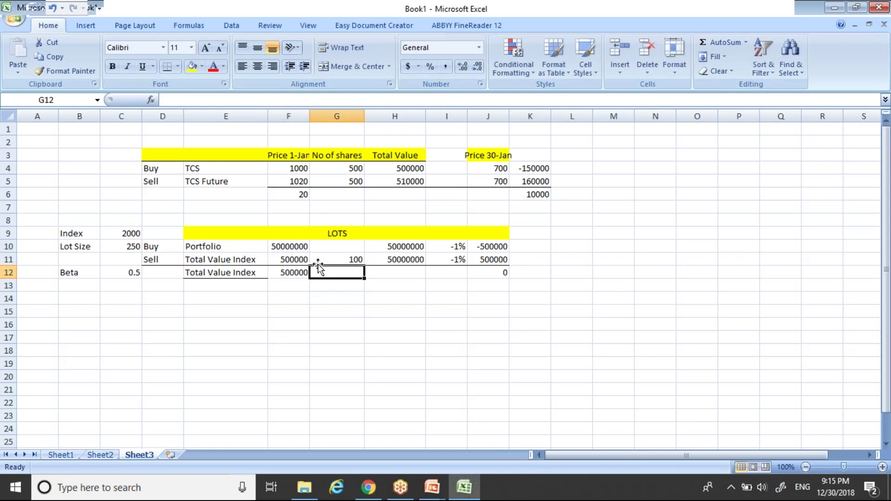
pyautogui.write('=')
pyautogui.click(337, 260)
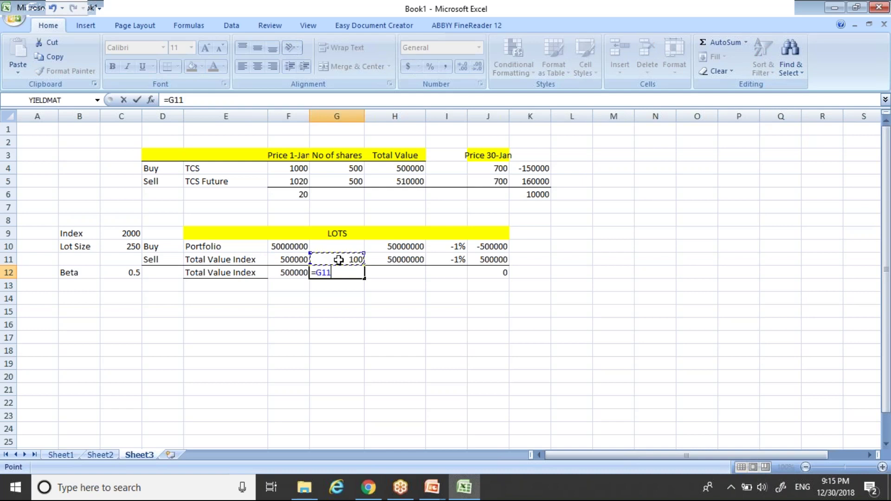
pyautogui.write('*')
pyautogui.click(131, 273)
pyautogui.press('Return')
pyautogui.press('Up')
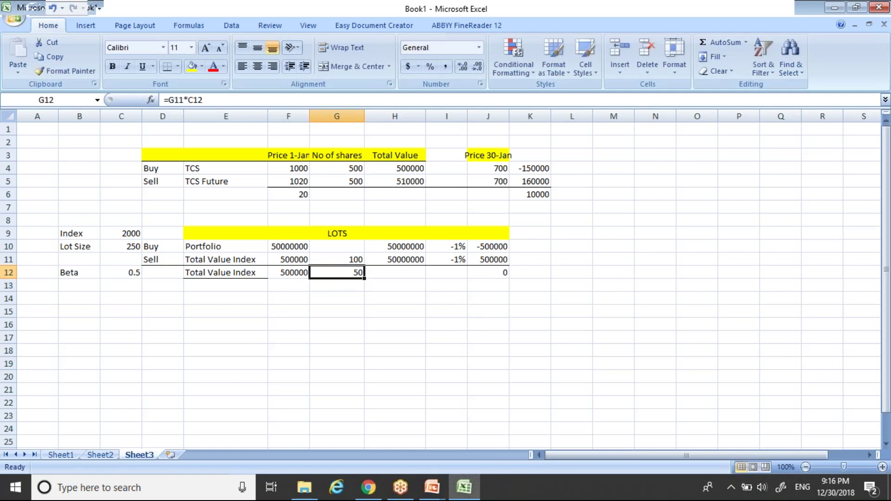
# Add a bottom border under the beta-adjusted index row cells F12:J12
pyautogui.press('Right')
pyautogui.press('Left')
pyautogui.press('Left')
pyautogui.press('Left')
pyautogui.press('Right')
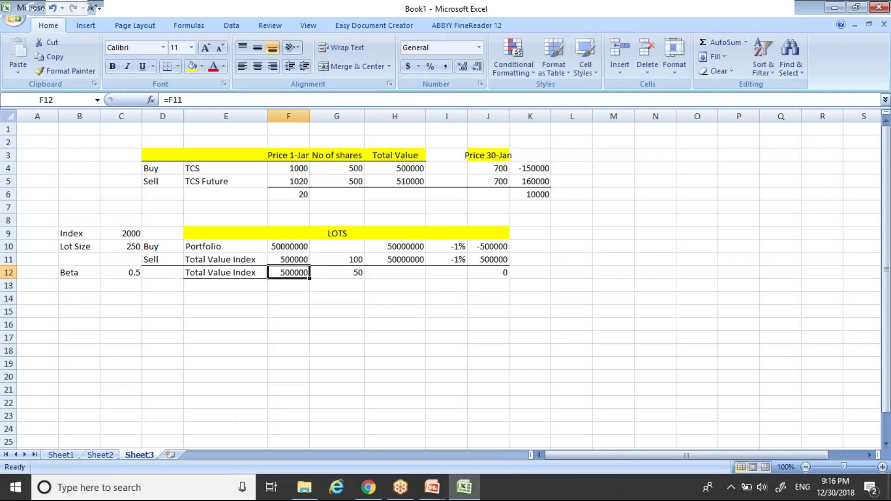
pyautogui.hotkey('shift', 'Right')
pyautogui.hotkey('shift', 'Right')
pyautogui.hotkey('shift', 'Right')
pyautogui.hotkey('shift', 'Right')
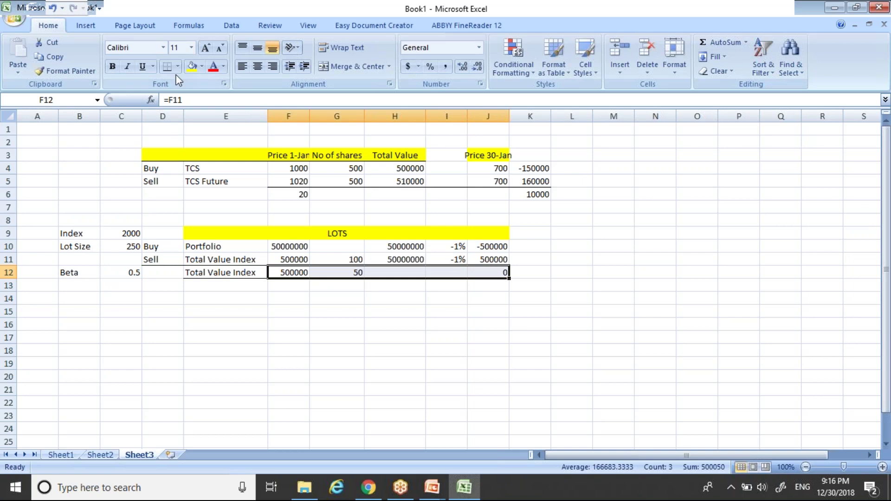
pyautogui.press('Right')
pyautogui.press('Right')
pyautogui.press('Right')
pyautogui.press('Right')
pyautogui.press('Left')
pyautogui.press('Left')
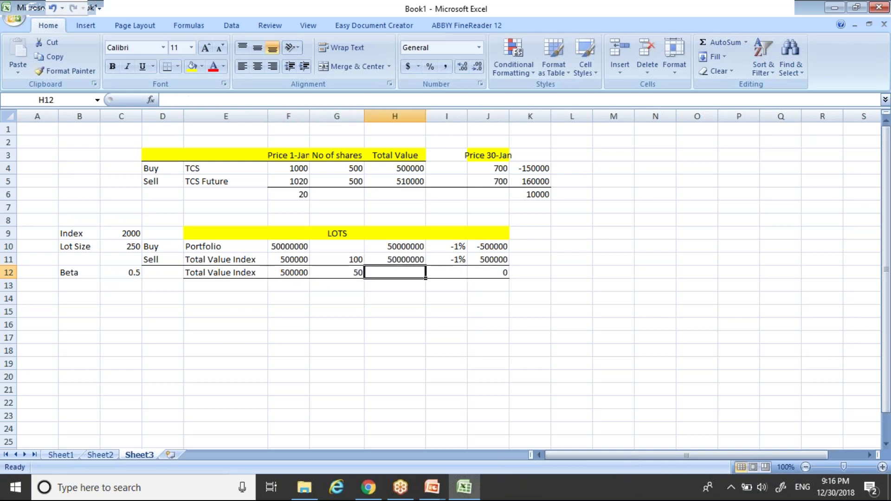
# Examine the percentage and profit formulas of the portfolio and index rows in columns I and J
pyautogui.press('Right')
pyautogui.press('Up')
pyautogui.press('Up')
pyautogui.press('Down')
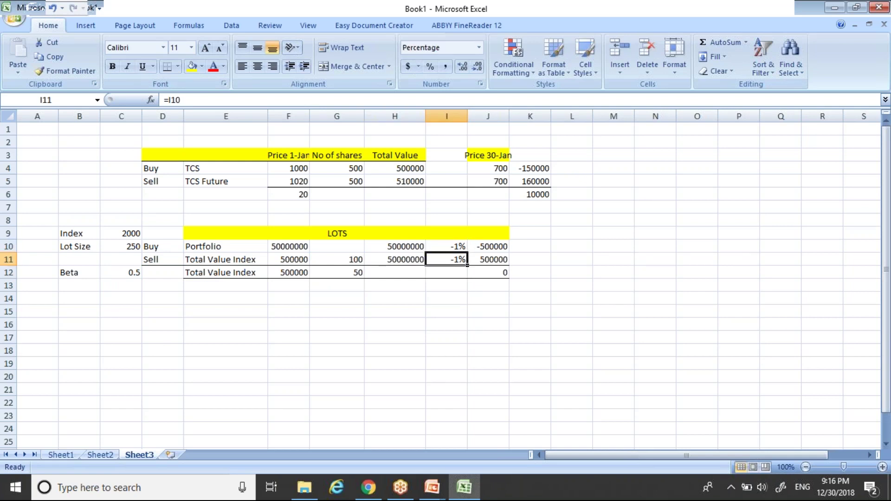
pyautogui.press('Down')
pyautogui.press('Up')
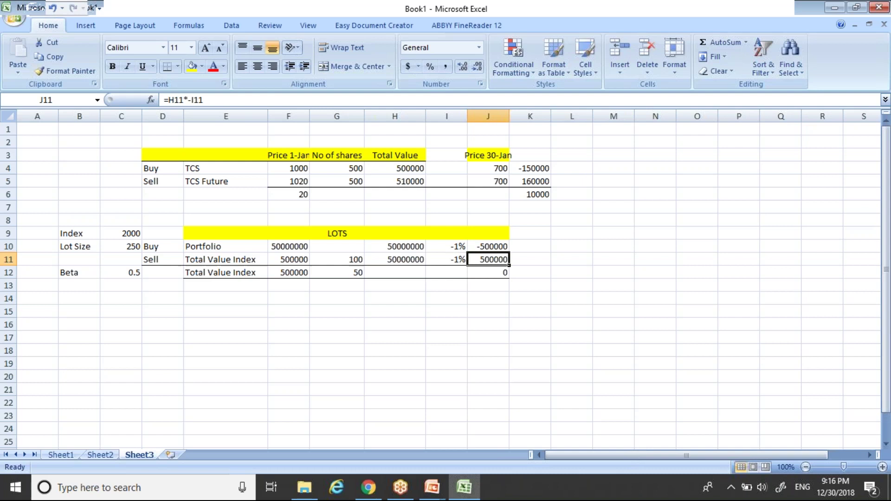
pyautogui.press('Down')
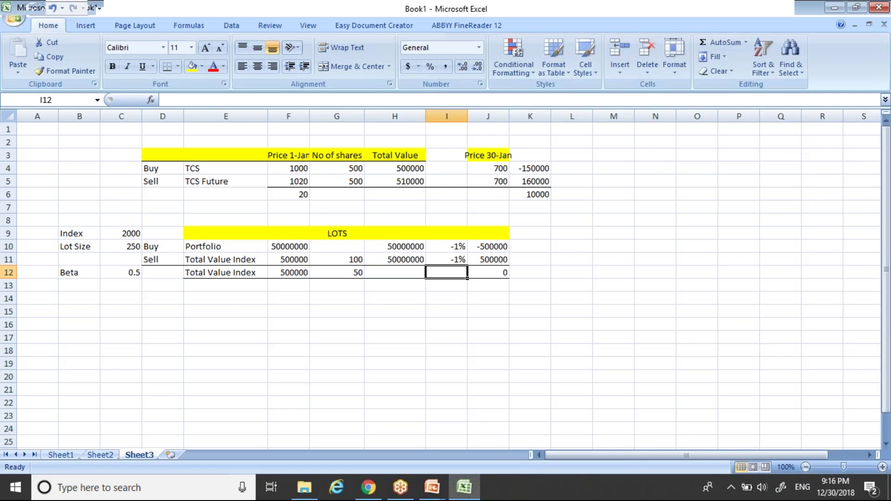
pyautogui.press('Left')
pyautogui.press('Left')
pyautogui.press('Left')
pyautogui.press('Right')
pyautogui.press('Right')
pyautogui.press('Right')
pyautogui.write('=')
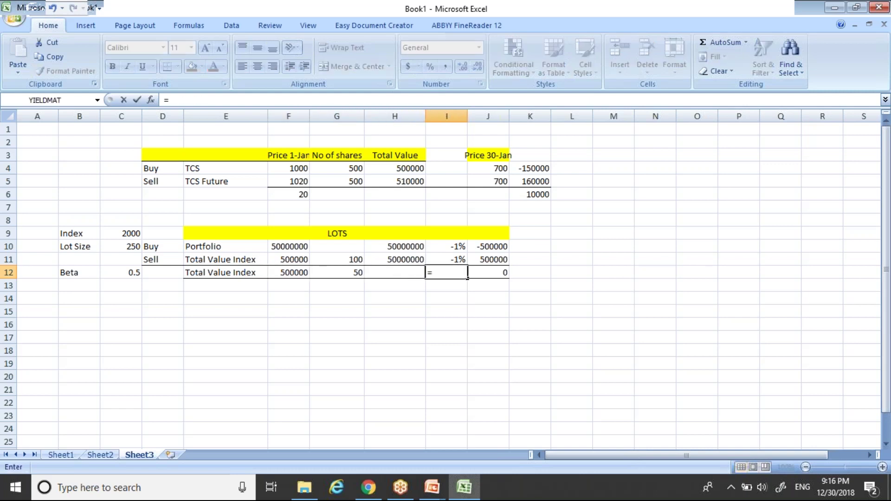
pyautogui.press('Right')
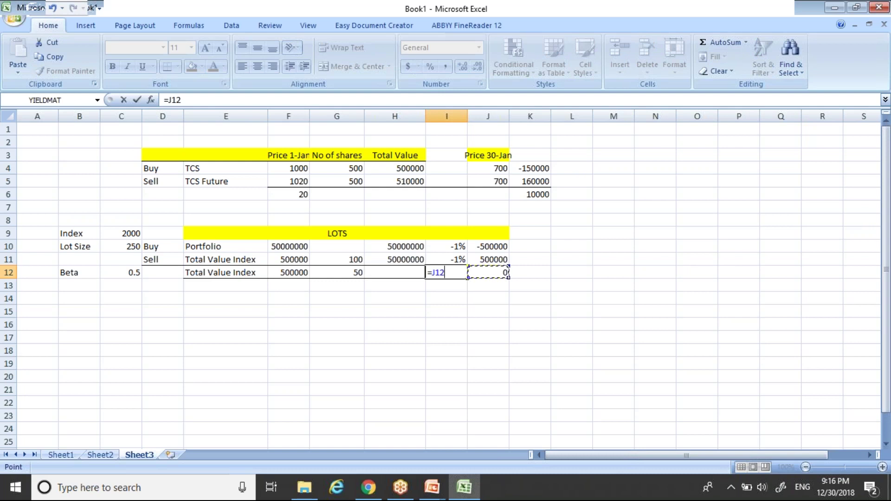
pyautogui.press('Escape')
pyautogui.press('Right')
pyautogui.press('Left')
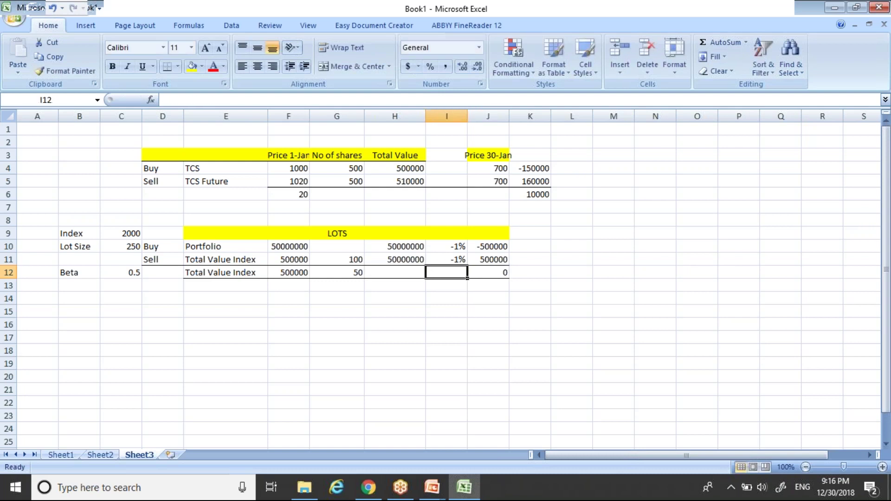
pyautogui.write('=')
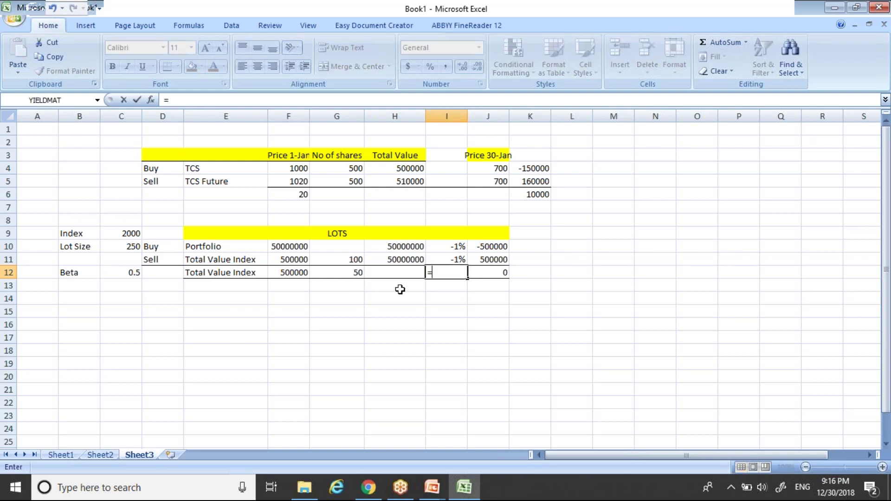
pyautogui.press('Escape')
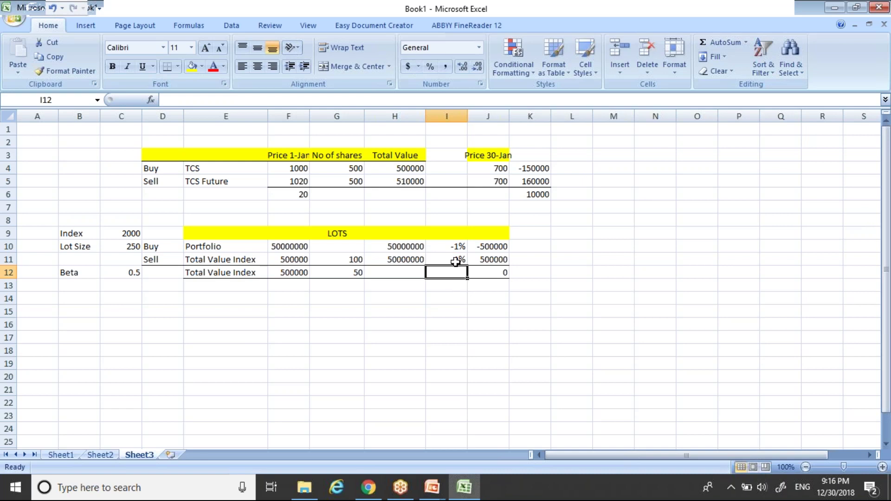
# Enter a percentage change of -1% in I12 for the beta-adjusted index row
pyautogui.write('1%')
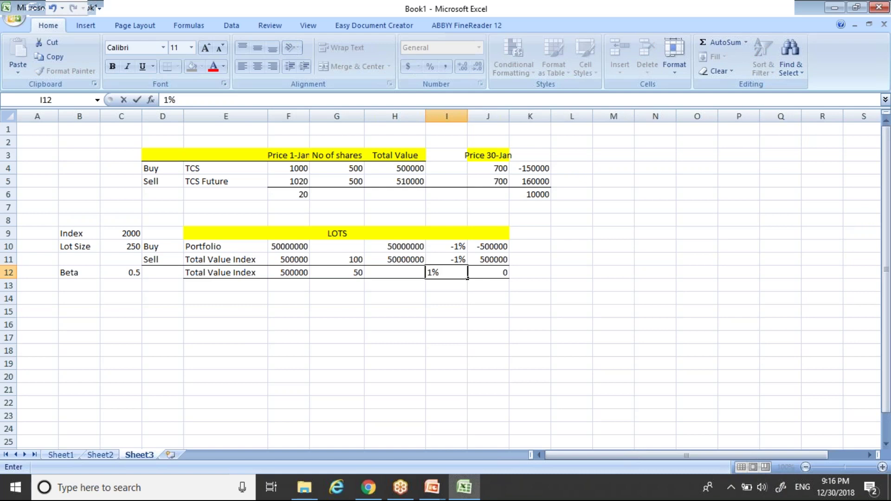
pyautogui.hotkey('ctrl', 'Return')
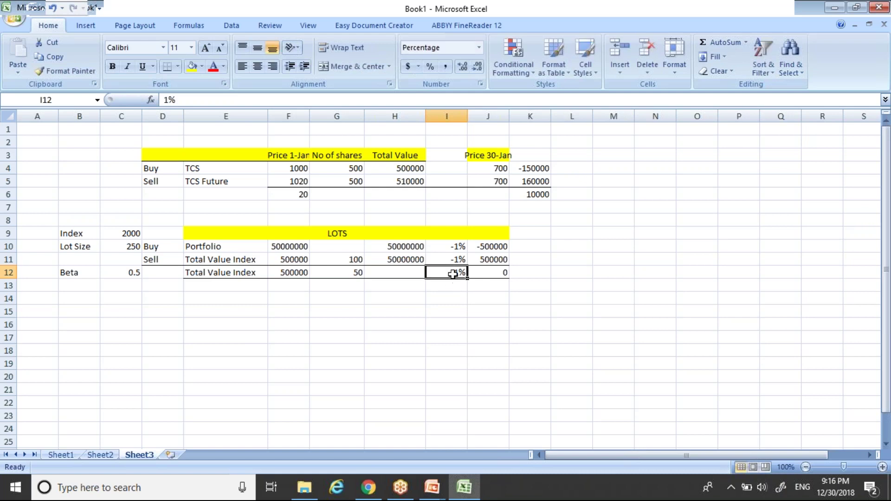
pyautogui.doubleClick(452, 274)
pyautogui.write('-')
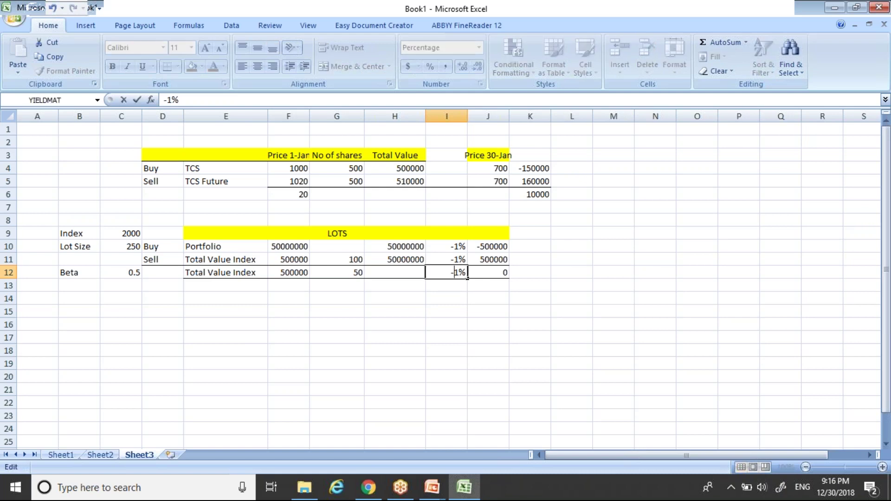
pyautogui.hotkey('ctrl', 'Return')
pyautogui.press('Right')
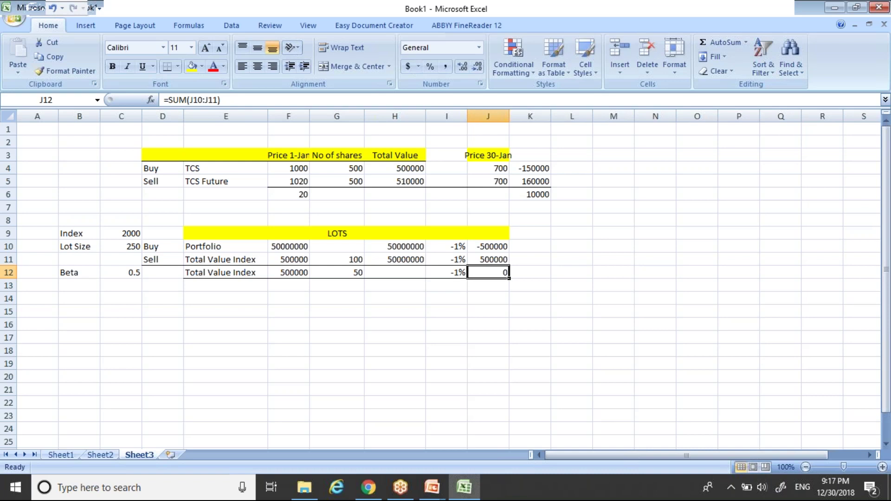
pyautogui.press('Up')
pyautogui.press('Down')
pyautogui.write('=')
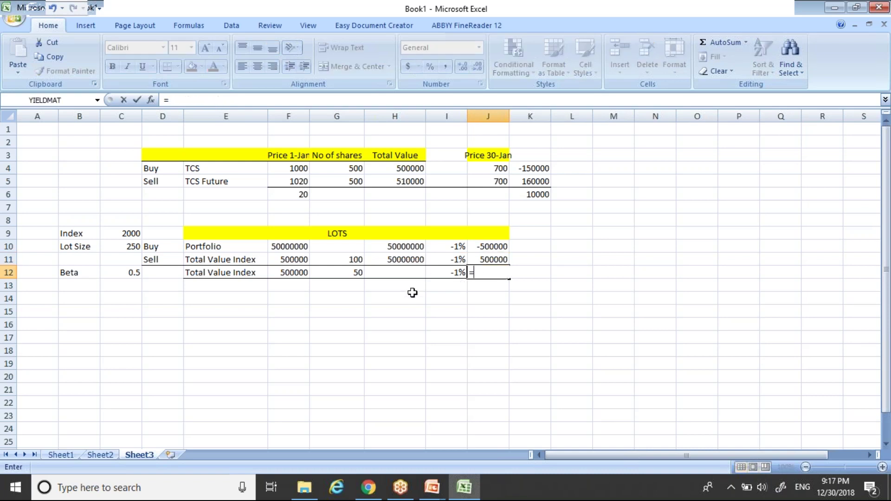
pyautogui.press('Escape')
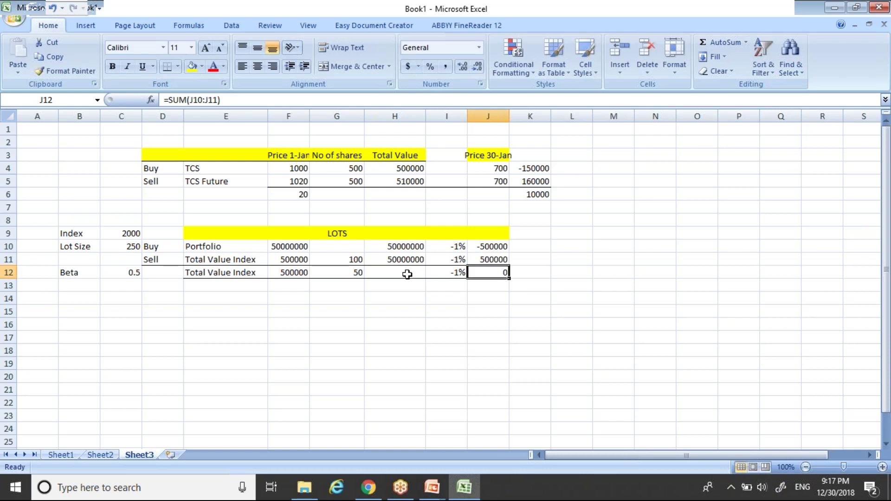
# Calculate the total value in H12 as the contract value in F12 multiplied by the lots in G12
pyautogui.click(407, 274)
pyautogui.write('=')
pyautogui.click(287, 274)
pyautogui.write('*')
pyautogui.click(342, 273)
pyautogui.press('Return')
pyautogui.press('Up')
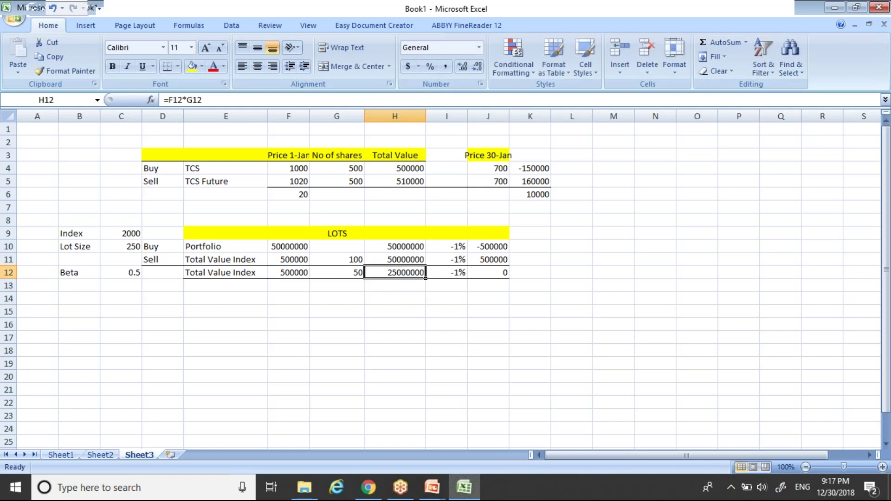
# Replace the sum in J12 with the total value in H12 multiplied by the percentage change in I12
pyautogui.press('Right')
pyautogui.press('Right')
pyautogui.click(446, 272)
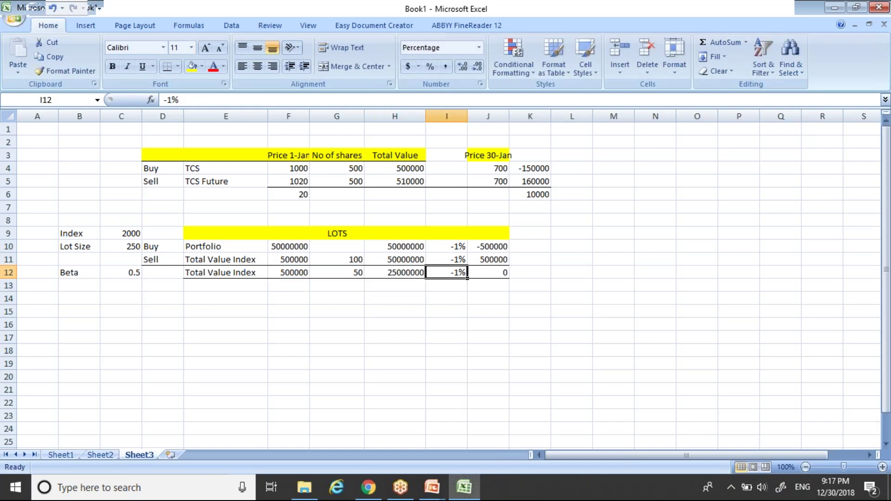
pyautogui.press('Right')
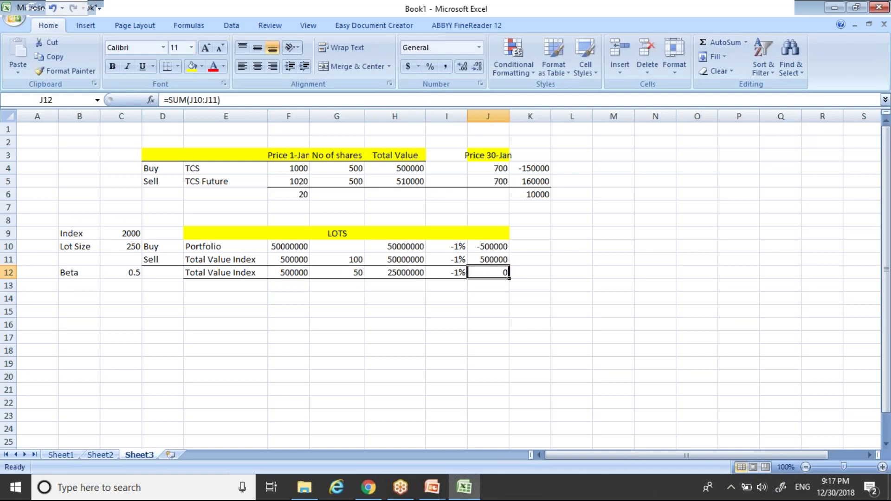
pyautogui.write('=')
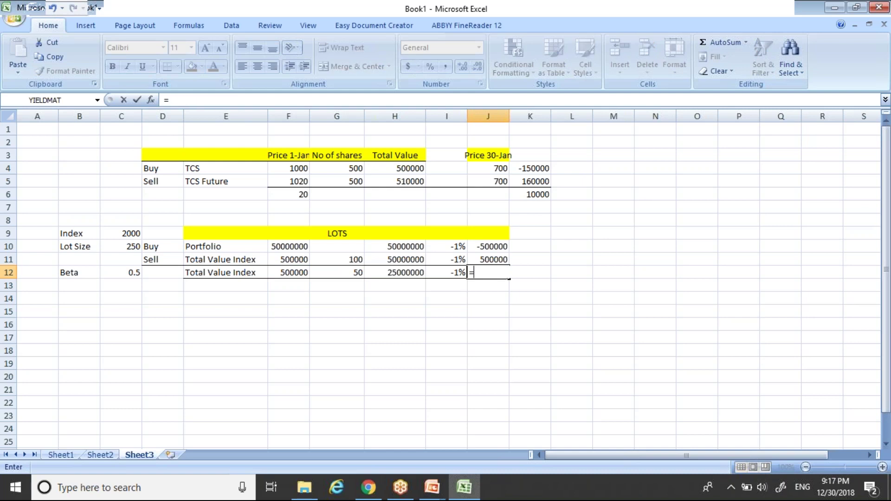
pyautogui.click(394, 274)
pyautogui.write('*')
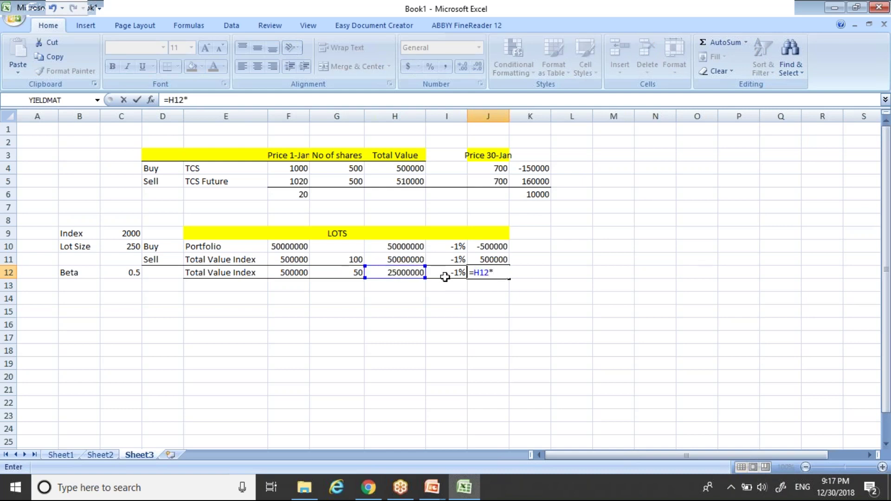
pyautogui.click(446, 273)
pyautogui.press('Return')
# Clear the values in F11:J11 and recalculate F12 as the index in C9 multiplied by the lot size in C10
pyautogui.moveTo(488, 259); pyautogui.dragTo(285, 259)
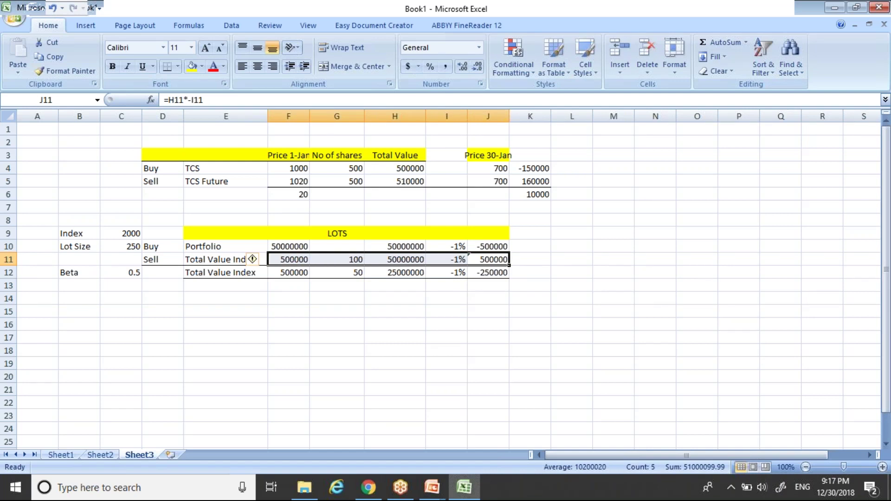
pyautogui.press('Delete')
pyautogui.press('Down')
pyautogui.press('Left')
pyautogui.press('Left')
pyautogui.press('Left')
pyautogui.press('Left')
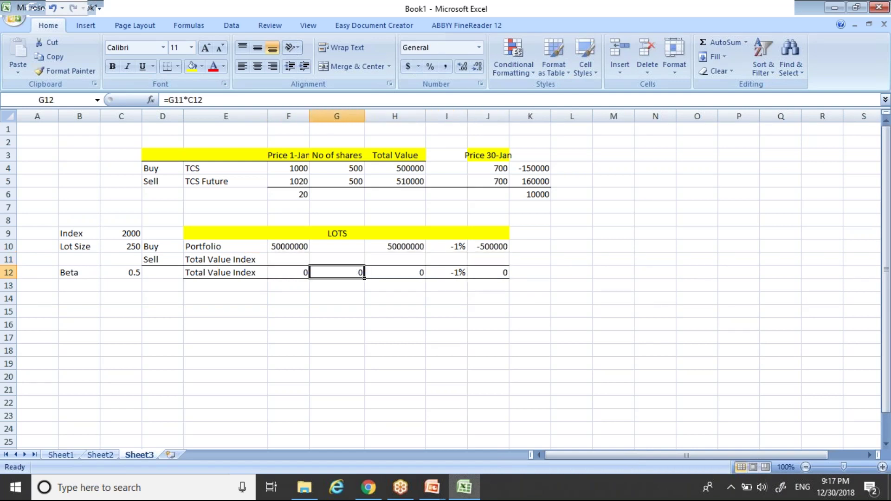
pyautogui.write('=')
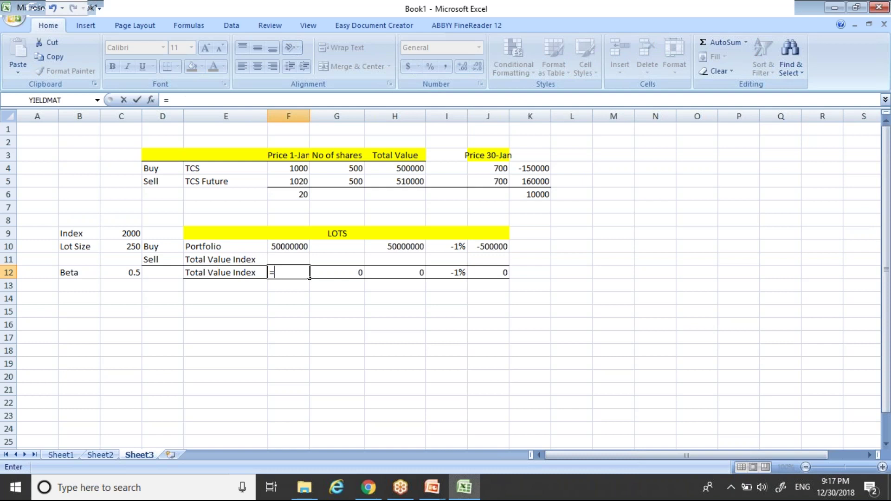
pyautogui.click(126, 230)
pyautogui.write('*')
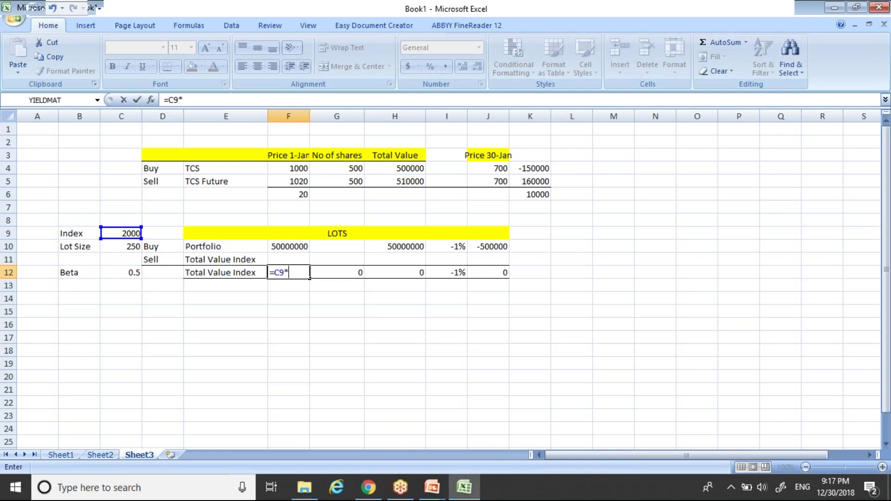
pyautogui.click(128, 247)
pyautogui.press('Return')
pyautogui.press('Up')
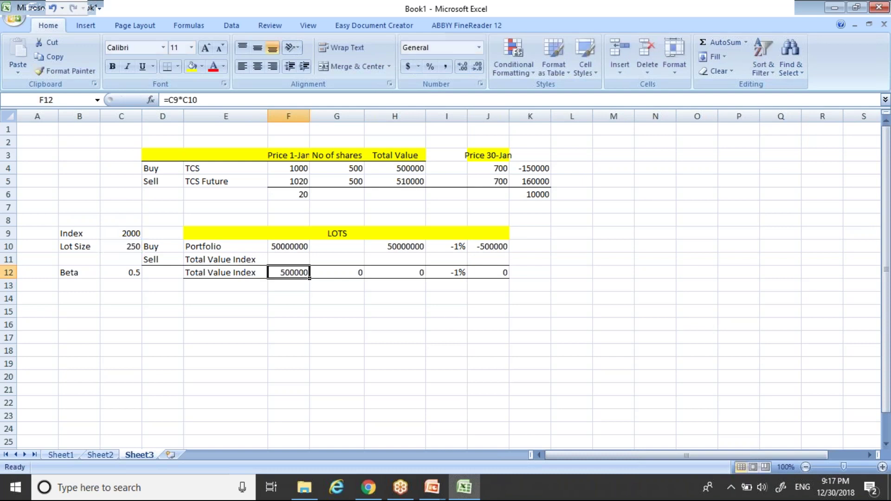
# Recalculate the lots in G12 as the portfolio value F10 divided by F12, multiplied by the beta in C12
pyautogui.press('Right')
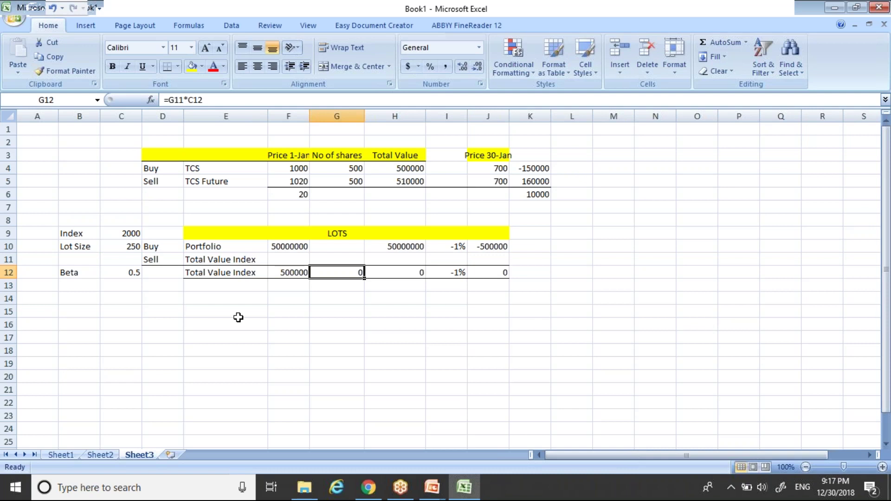
pyautogui.write('=')
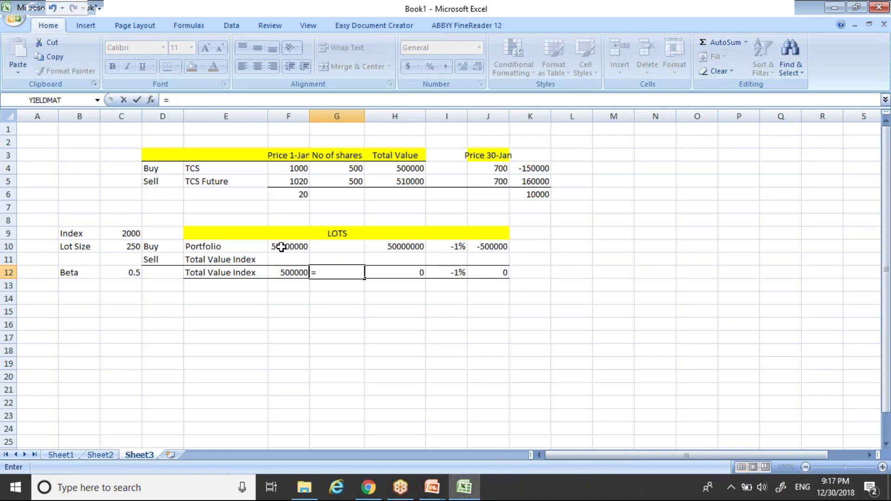
pyautogui.write('(')
pyautogui.click(282, 247)
pyautogui.write('/')
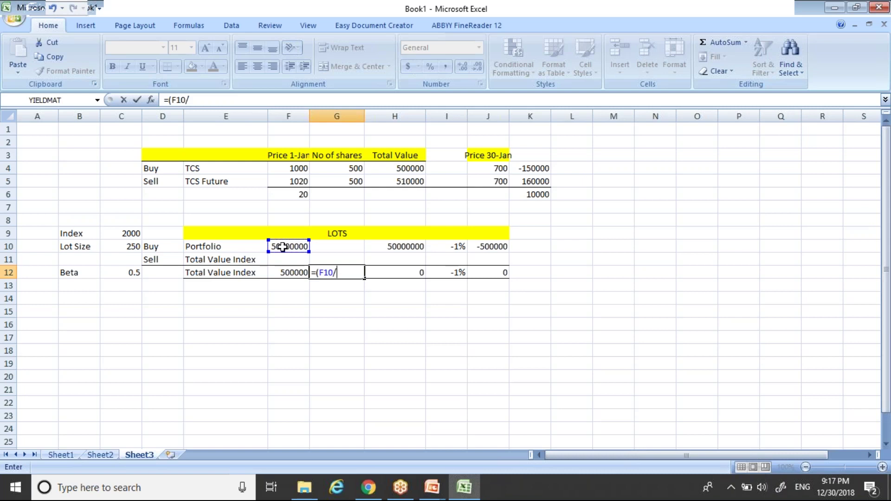
pyautogui.click(296, 274)
pyautogui.write(')*')
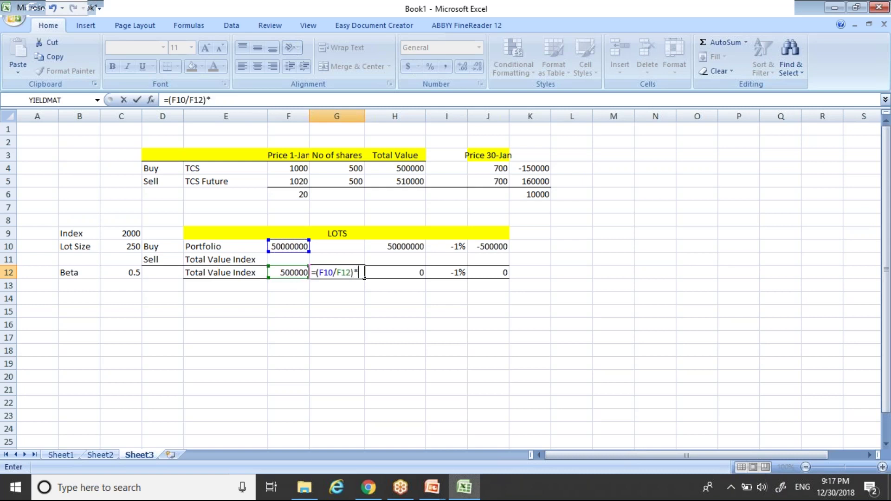
pyautogui.click(133, 274)
pyautogui.press('Return')
pyautogui.press('Up')
pyautogui.press('Right')
pyautogui.press('Right')
pyautogui.press('Right')
pyautogui.press('Up')
pyautogui.press('Up')
pyautogui.press('Down')
pyautogui.press('Down')
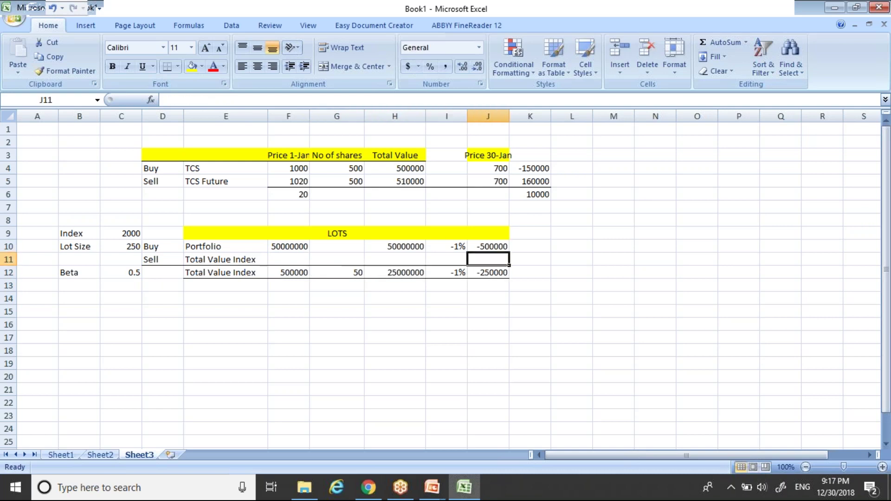
# Calculate the portfolio's percentage change in I10 as the index change in I12 multiplied by the beta in C12
pyautogui.press('Left')
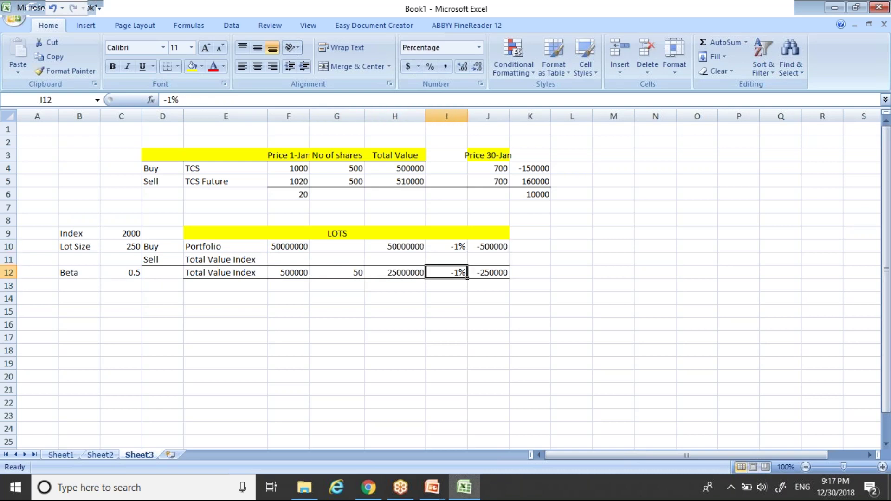
pyautogui.press('Up')
pyautogui.press('Up')
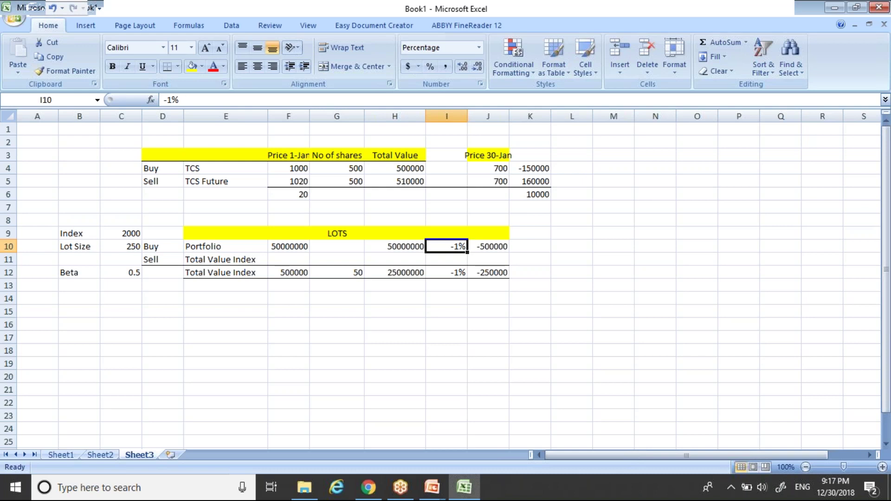
pyautogui.write('=')
pyautogui.click(459, 267)
pyautogui.write('*')
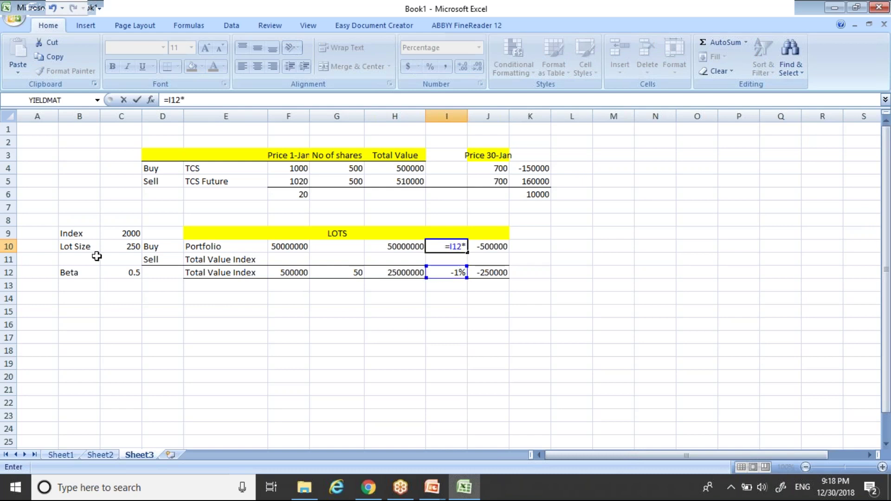
pyautogui.click(117, 272)
pyautogui.press('Return')
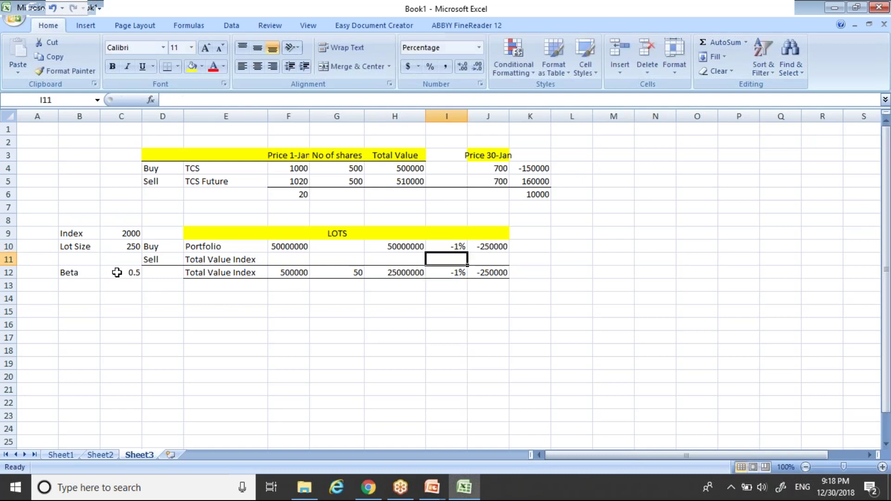
# Sum the gains and losses in J10:J12 in cell J13
pyautogui.press('Right')
pyautogui.press('Right')
pyautogui.press('Down')
pyautogui.press('Down')
pyautogui.press('Left')
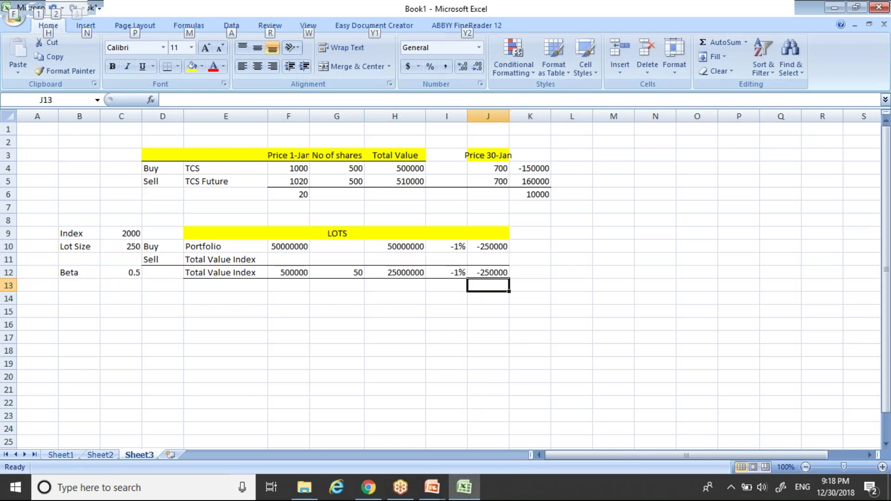
pyautogui.hotkey('alt', '=')
pyautogui.hotkey('shift', 'Up')
pyautogui.hotkey('shift', 'Up')
pyautogui.press('Return')
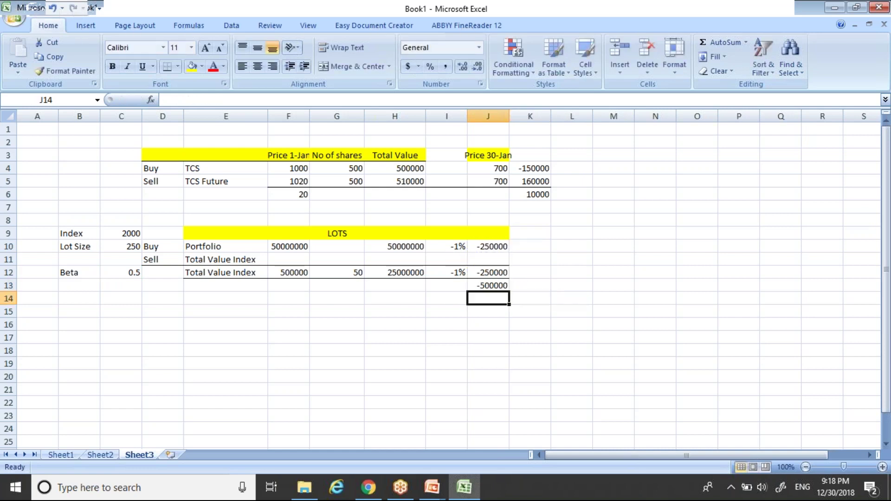
pyautogui.click(488, 285)
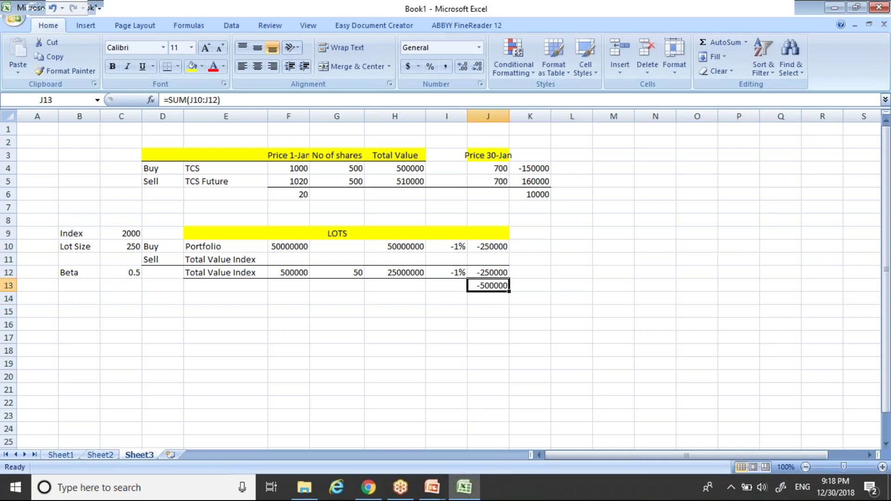
pyautogui.write('=')
pyautogui.press('Escape')
# Set the portfolio's percentage change in I10 to 1%
pyautogui.press('Up')
pyautogui.press('Up')
pyautogui.press('Up')
pyautogui.press('Left')
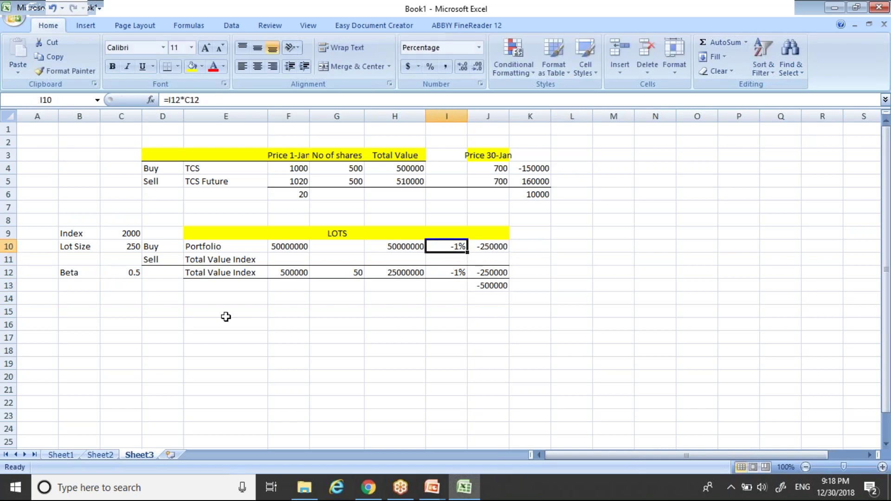
pyautogui.write('1')
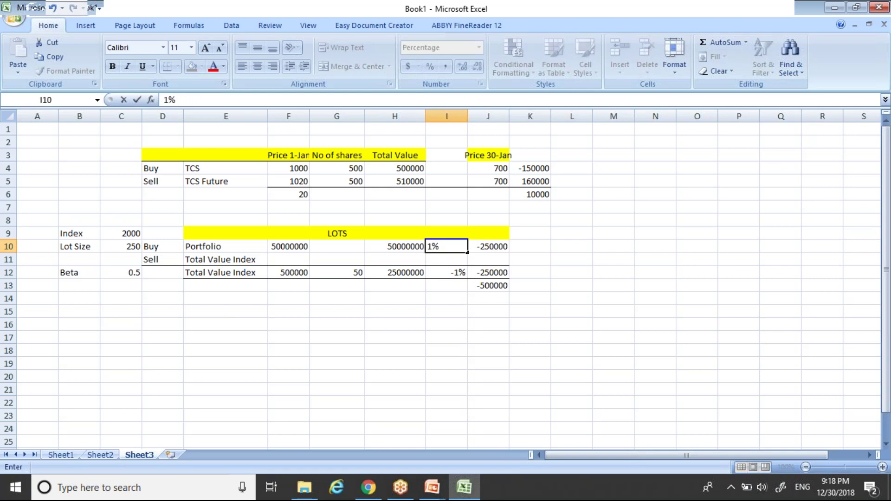
pyautogui.hotkey('ctrl', 'Return')
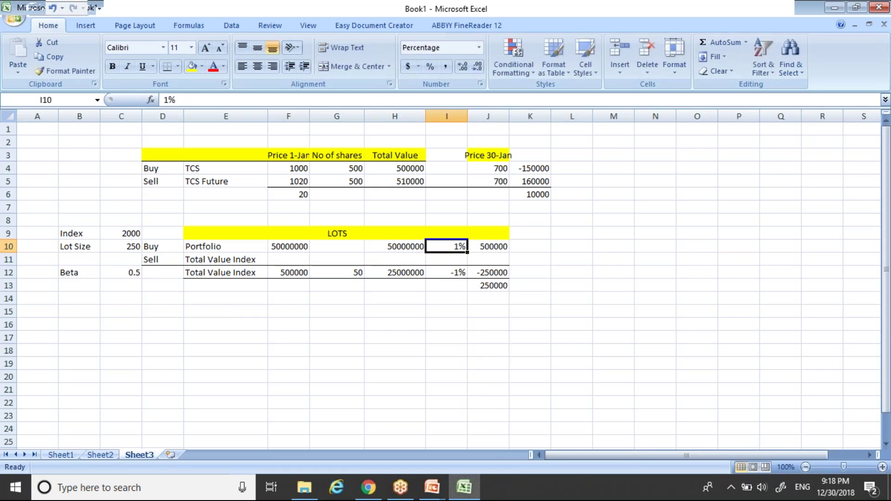
# Replace the value in I10 with a formula multiplying 1 by the beta in C12
pyautogui.write('=1')
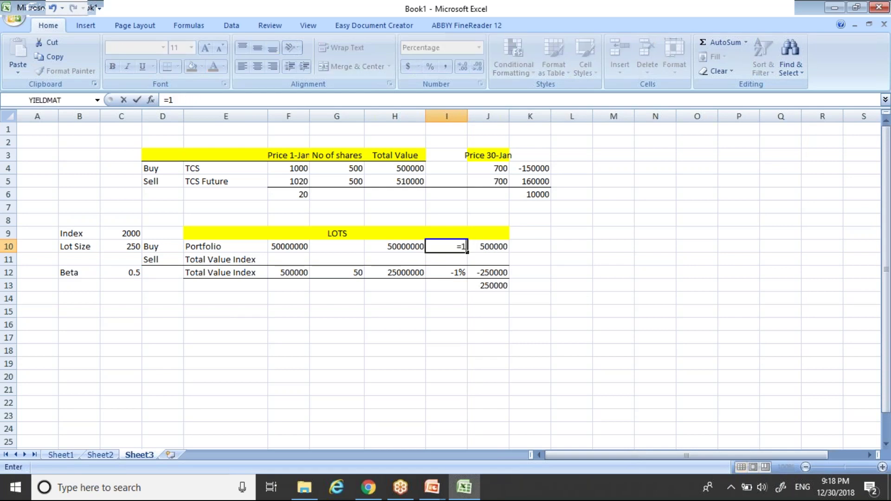
pyautogui.write('*')
pyautogui.click(135, 272)
pyautogui.press('Return')
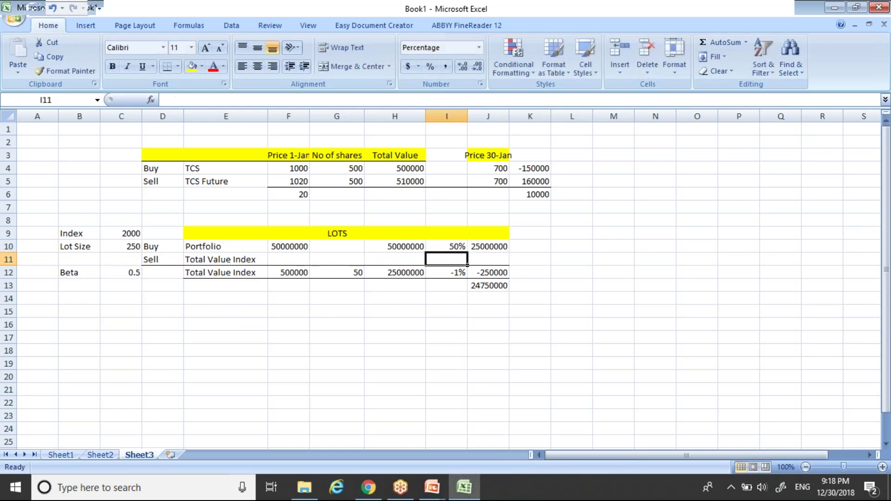
# Correct the formula in I10 to multiply 1% by the beta in C12
pyautogui.press('Up')
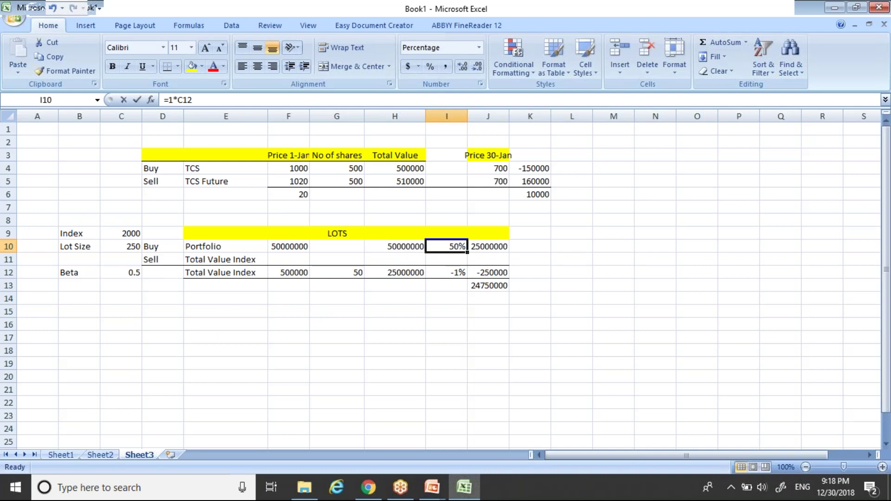
pyautogui.doubleClick(459, 248)
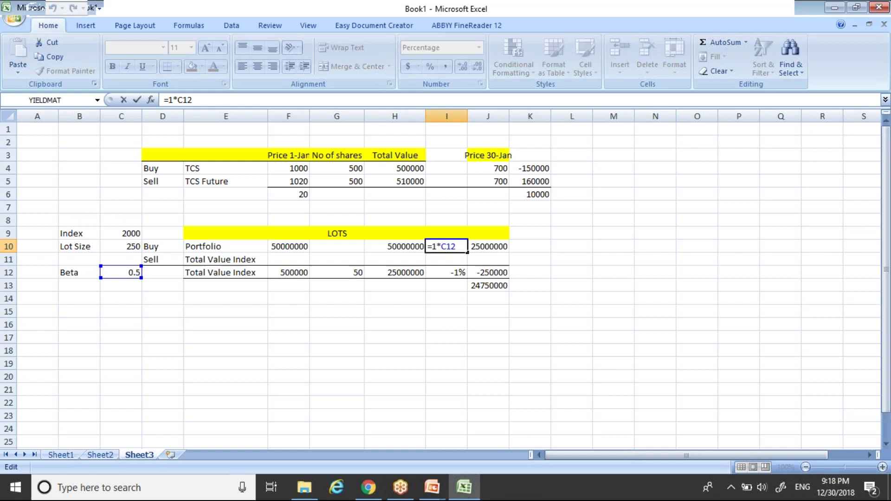
pyautogui.press('Left')
pyautogui.press('Left')
pyautogui.press('Left')
pyautogui.press('Left')
pyautogui.write('%')
pyautogui.press('Return')
pyautogui.press('Down')
pyautogui.press('Down')
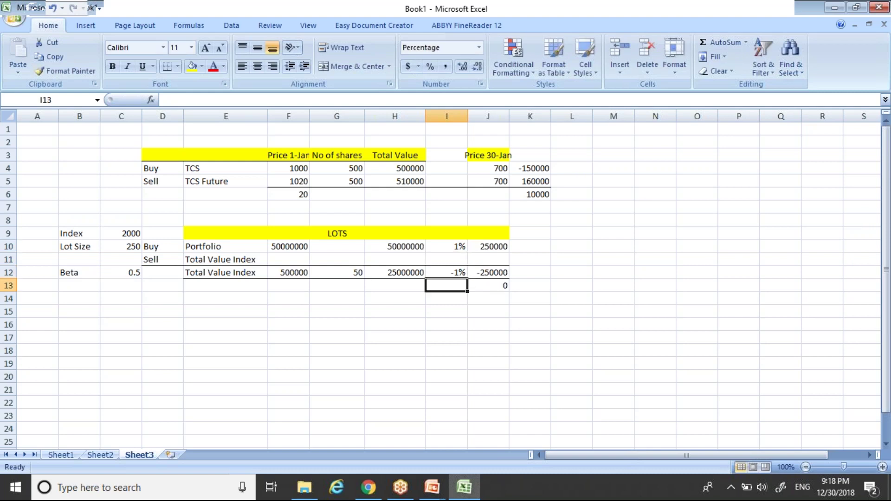
pyautogui.press('Right')
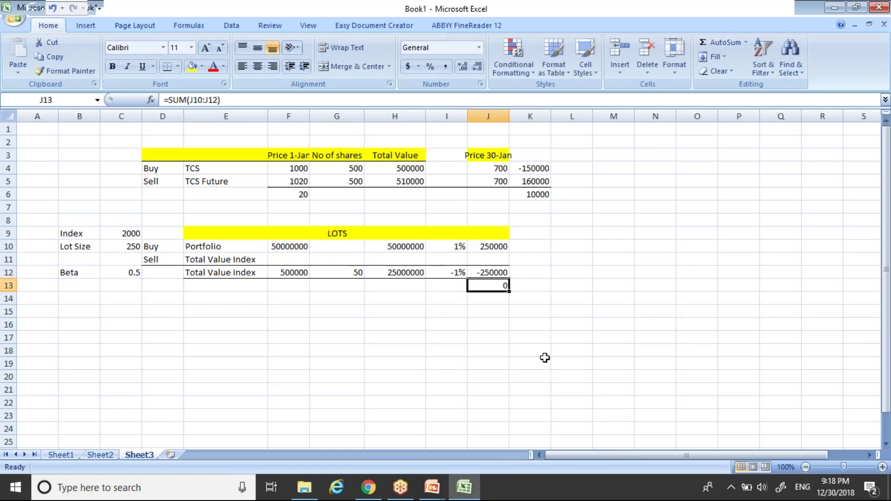
# Show the portfolio's percentage change in I10 with two decimal places
pyautogui.press('Left')
pyautogui.press('Up')
pyautogui.press('Up')
pyautogui.press('Up')
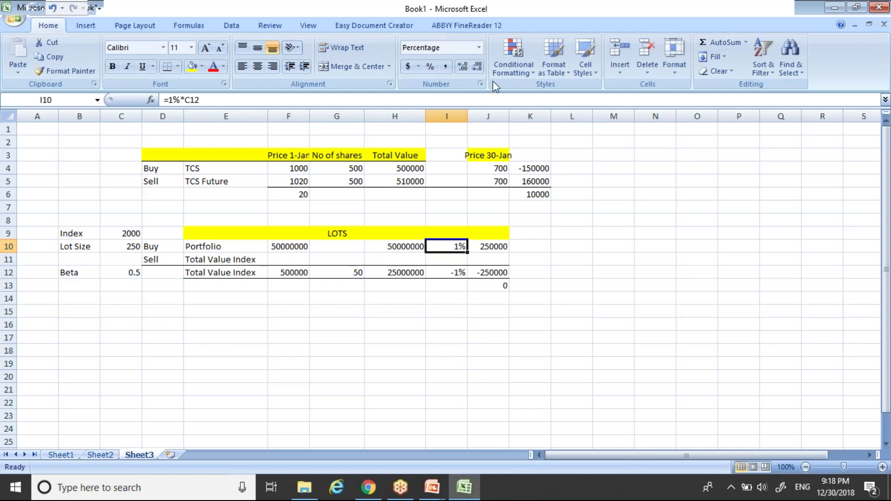
pyautogui.click(463, 67)
pyautogui.click(463, 66)
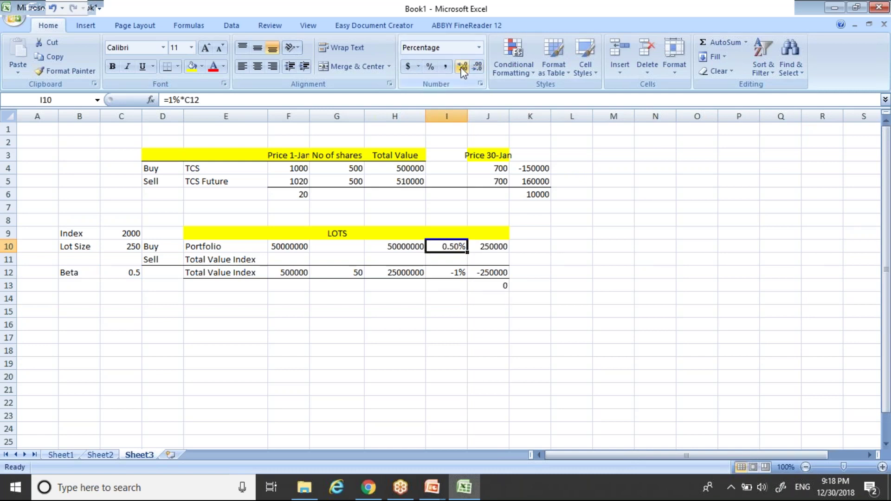
# Review the net result in J13 and the formulas for lots, total value and gain or loss in row 12
pyautogui.click(503, 306)
pyautogui.press('Up')
pyautogui.press('Up')
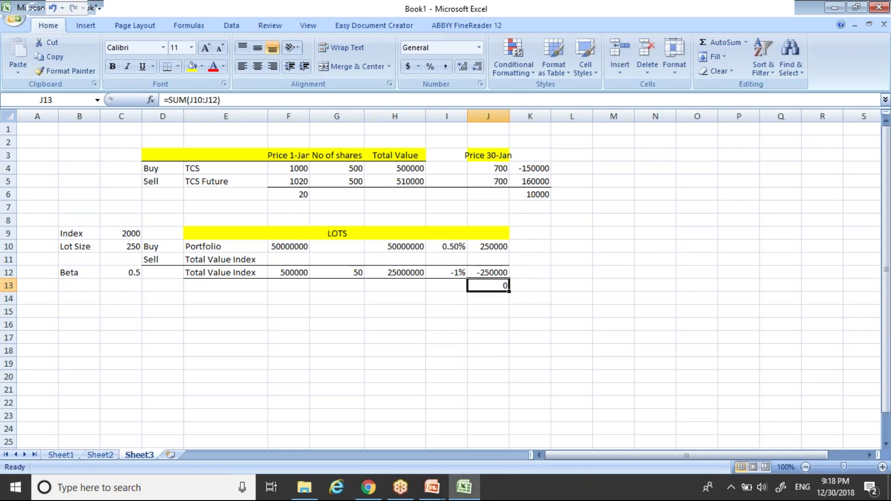
pyautogui.press('Left')
pyautogui.press('Left')
pyautogui.press('Left')
pyautogui.press('Up')
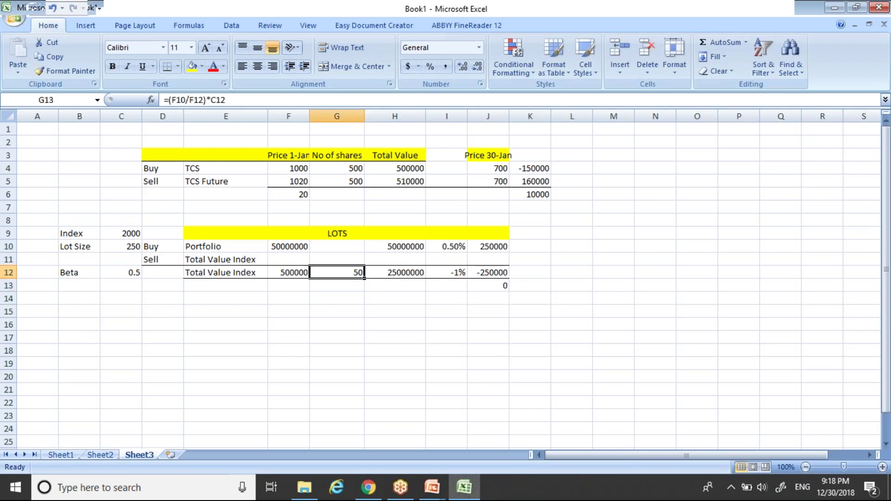
pyautogui.press('Left')
pyautogui.press('Left')
pyautogui.press('Left')
pyautogui.press('Up')
pyautogui.press('Right')
pyautogui.press('Right')
pyautogui.press('Right')
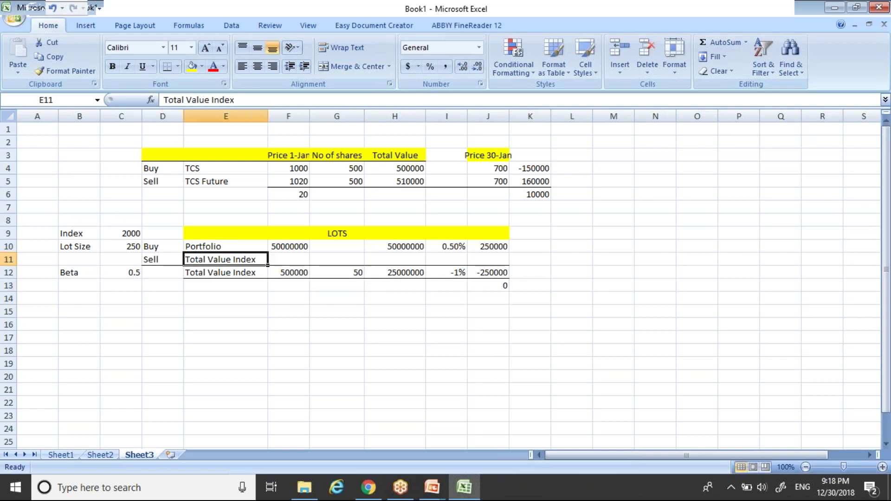
pyautogui.press('Right')
pyautogui.press('Down')
pyautogui.press('Left')
pyautogui.press('Left')
pyautogui.press('Left')
pyautogui.press('Left')
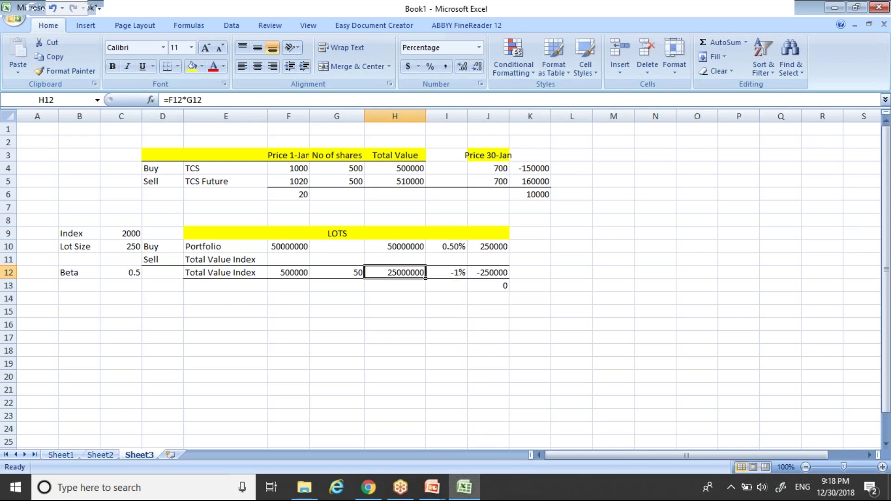
pyautogui.press('Right')
pyautogui.press('Right')
pyautogui.press('Right')
pyautogui.press('Right')
pyautogui.press('Right')
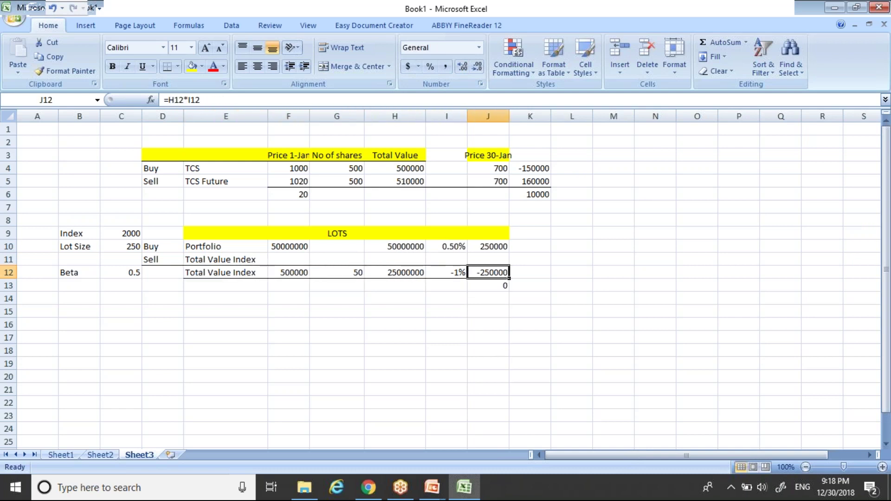
# Examine the portfolio's total value and gain formulas in row 10 and their sum with the futures result in J13
pyautogui.press('Up')
pyautogui.press('Up')
pyautogui.press('Left')
pyautogui.press('Left')
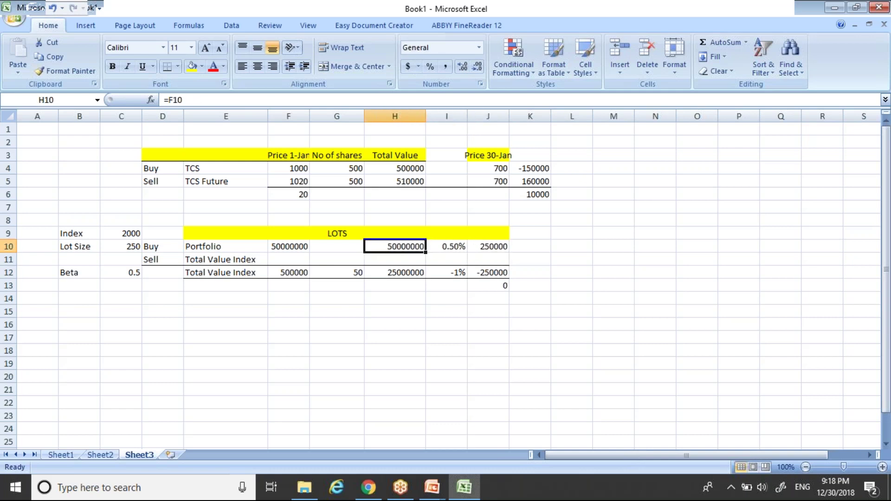
pyautogui.press('Right')
pyautogui.press('Right')
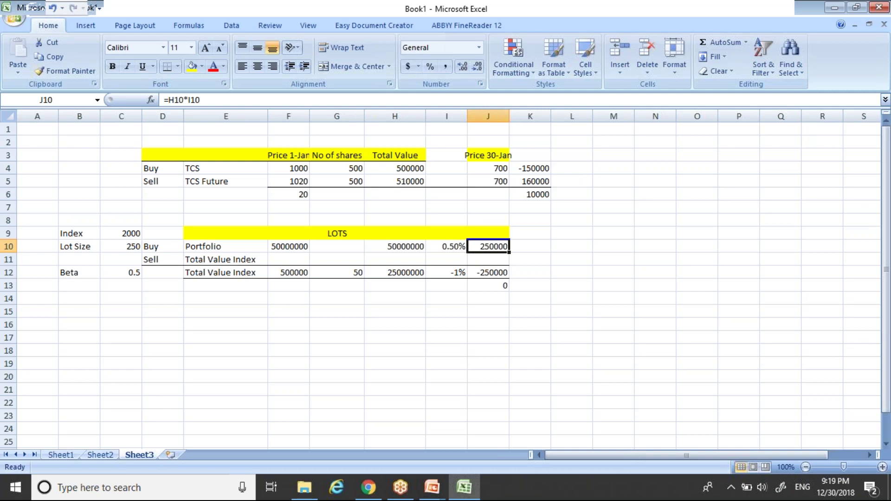
pyautogui.press('Down')
pyautogui.press('Down')
pyautogui.press('Down')
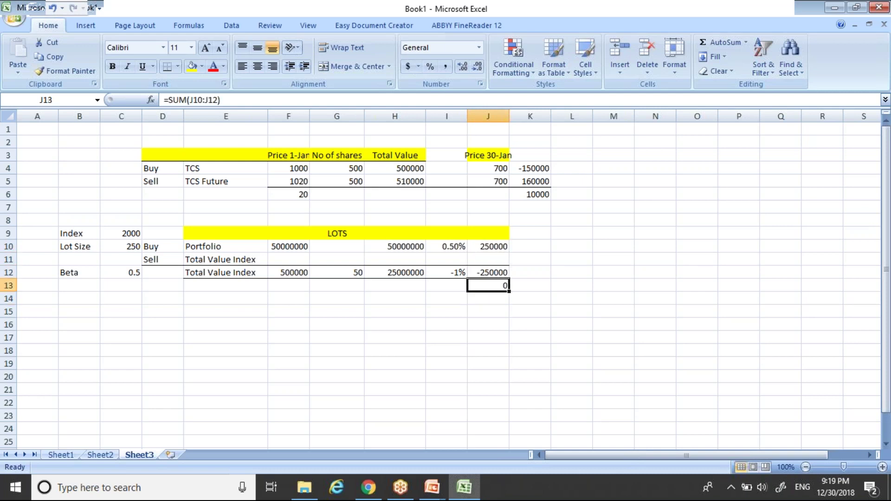
pyautogui.press('Left')
pyautogui.press('Left')
pyautogui.press('Left')
pyautogui.press('Left')
pyautogui.press('Left')
pyautogui.press('Left')
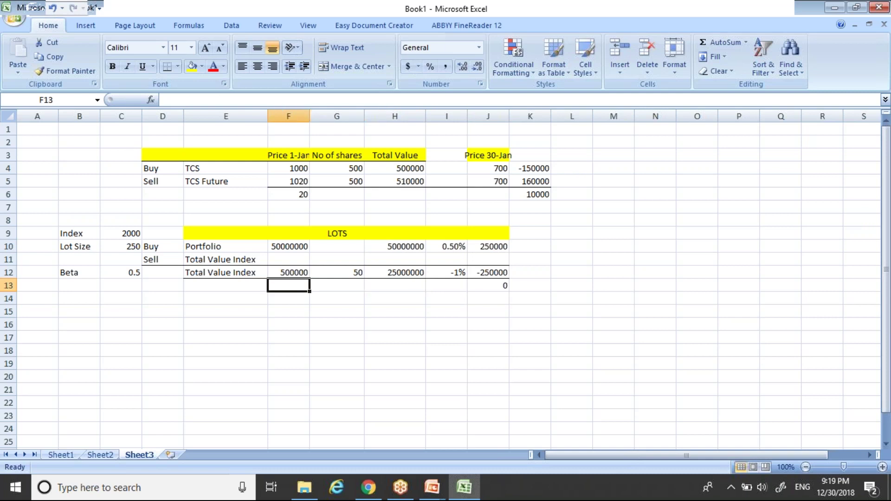
# Switch to the presentation's slide show and advance to the Hedge Ratio slide
pyautogui.hotkey('alt', 'Tab')
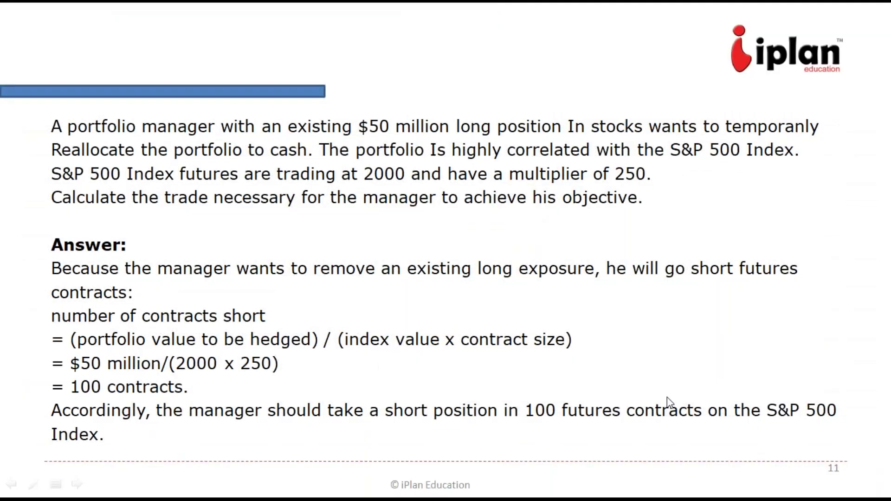
pyautogui.click(667, 397)
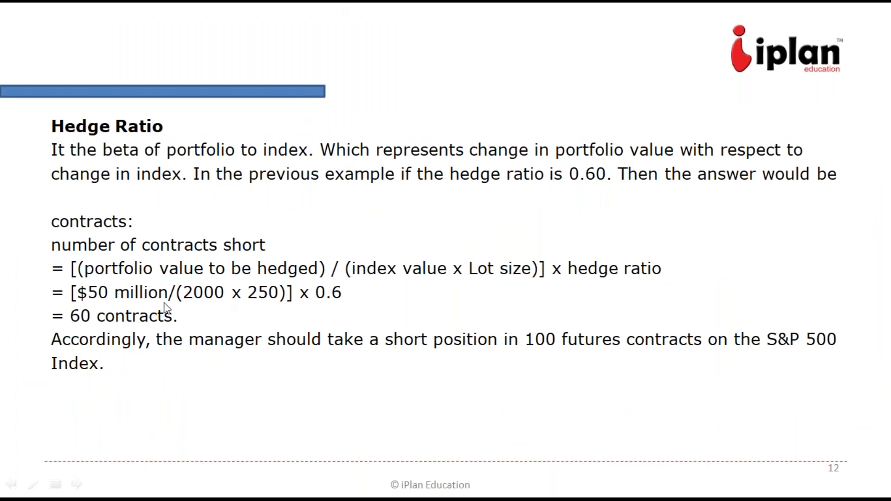
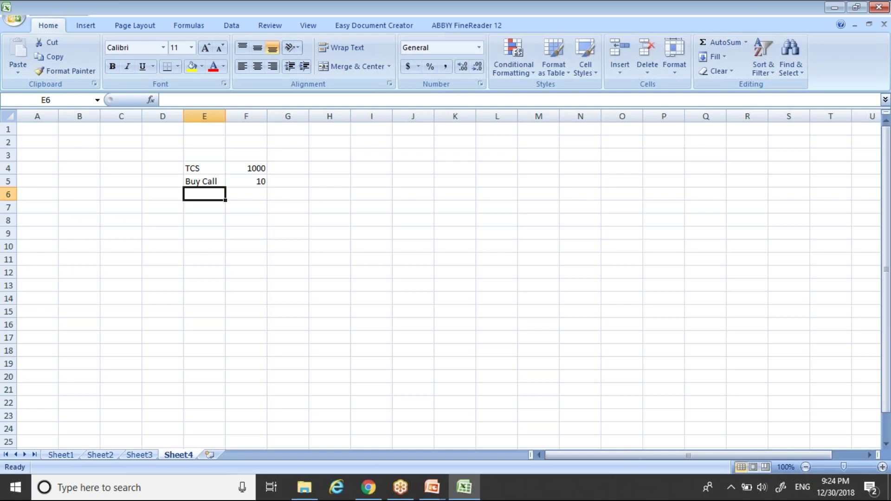
# On Sheet4, add the label Sell Put in E6 with a value of 10 in F6
pyautogui.write('Sell a')
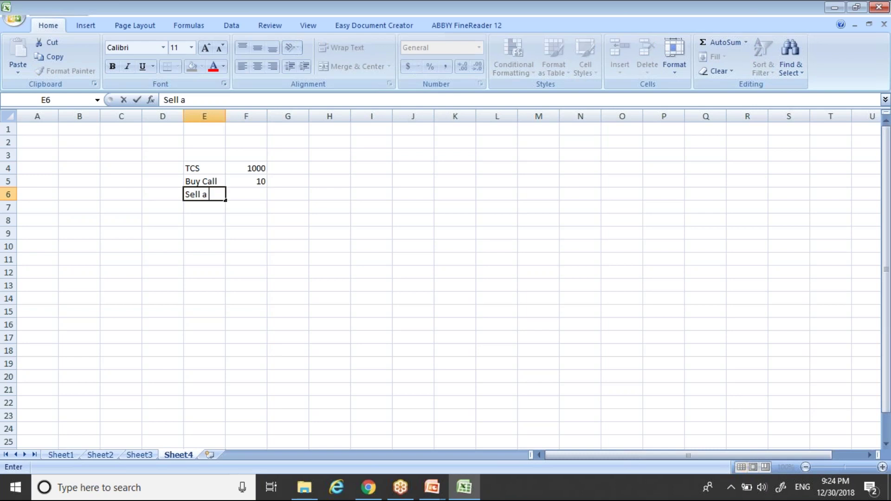
pyautogui.write('Put')
pyautogui.press('BackSpace')
pyautogui.press('BackSpace')
pyautogui.press('BackSpace')
pyautogui.press('BackSpace')
pyautogui.press('BackSpace')
pyautogui.write('Put')
pyautogui.press('Tab')
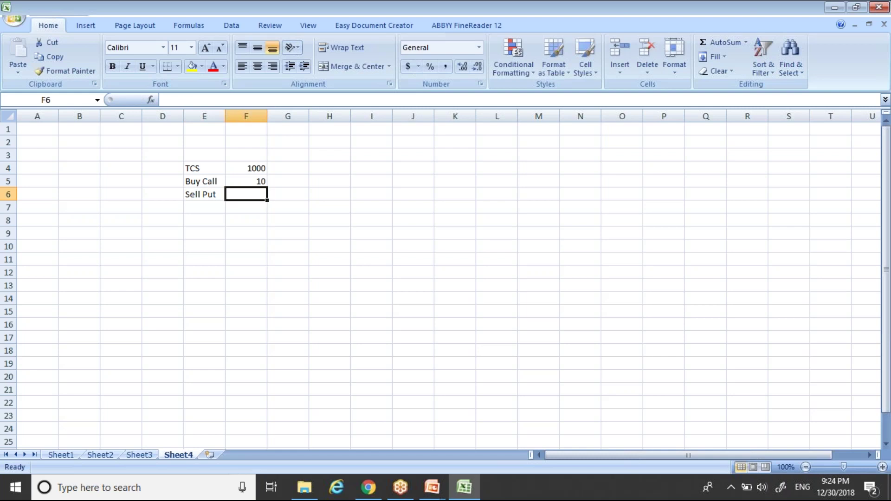
pyautogui.write('10')
pyautogui.press('Return')
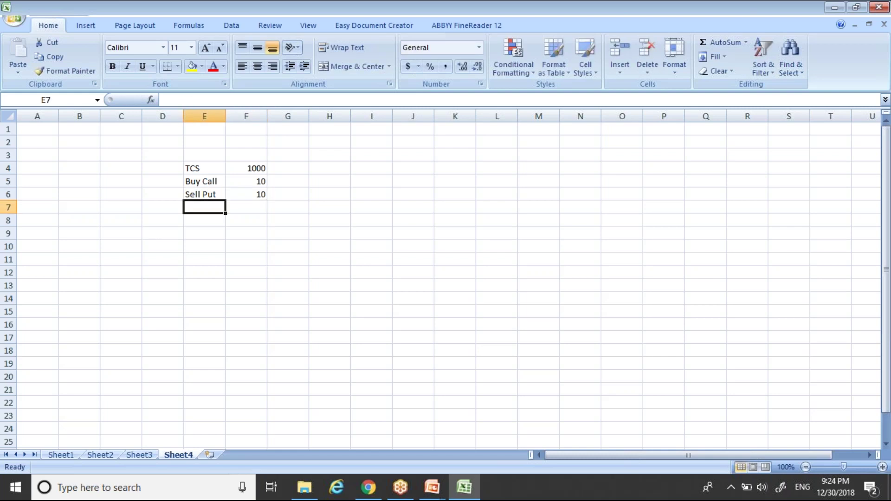
pyautogui.press('Up')
pyautogui.press('Right')
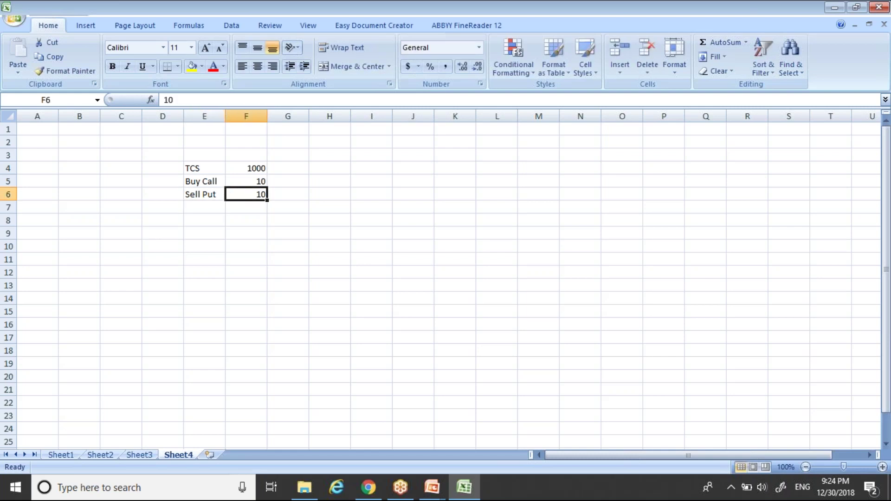
pyautogui.press('Down')
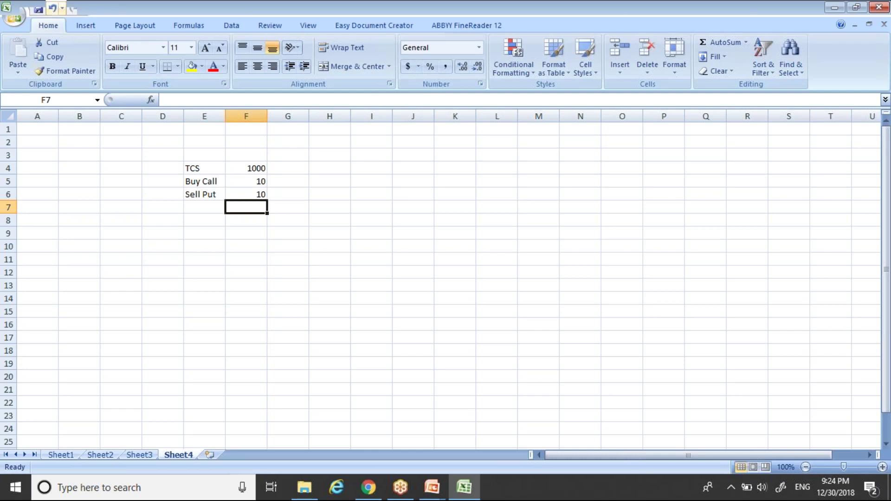
# Change the Buy Call value in F5 to -10
pyautogui.doubleClick(240, 193)
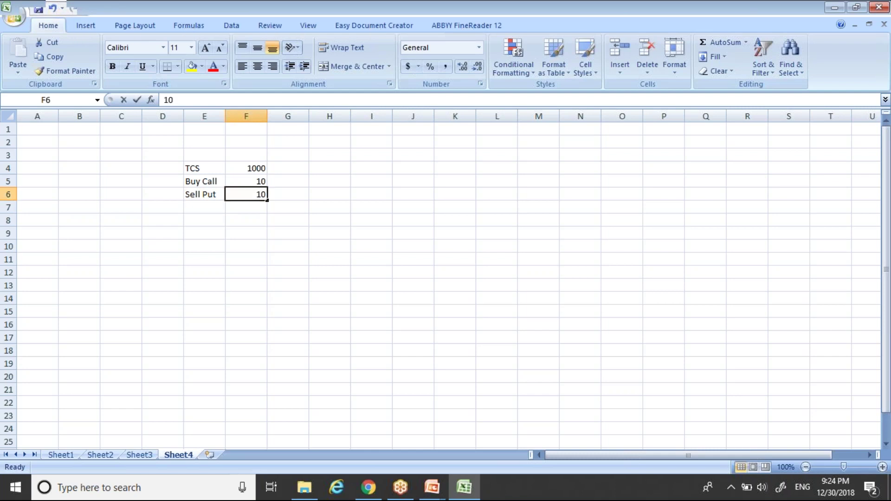
pyautogui.click(255, 180)
pyautogui.doubleClick(255, 180)
pyautogui.write('-10')
pyautogui.press('Return')
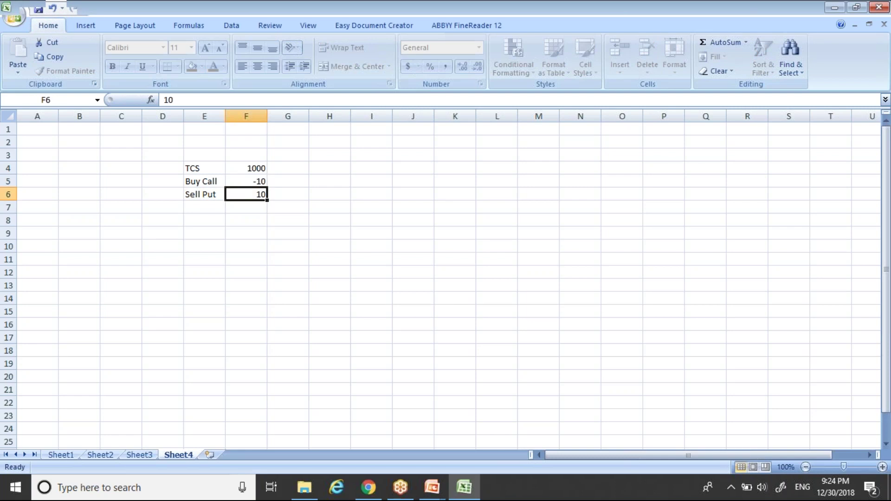
# Add a bottom border under the Sell Put row across E6:F6
pyautogui.press('Left')
pyautogui.press('Right')
pyautogui.press('Up')
pyautogui.press('Down')
pyautogui.press('Down')
pyautogui.press('Up')
pyautogui.hotkey('shift', 'Left')
pyautogui.click(166, 67)
pyautogui.press('Down')
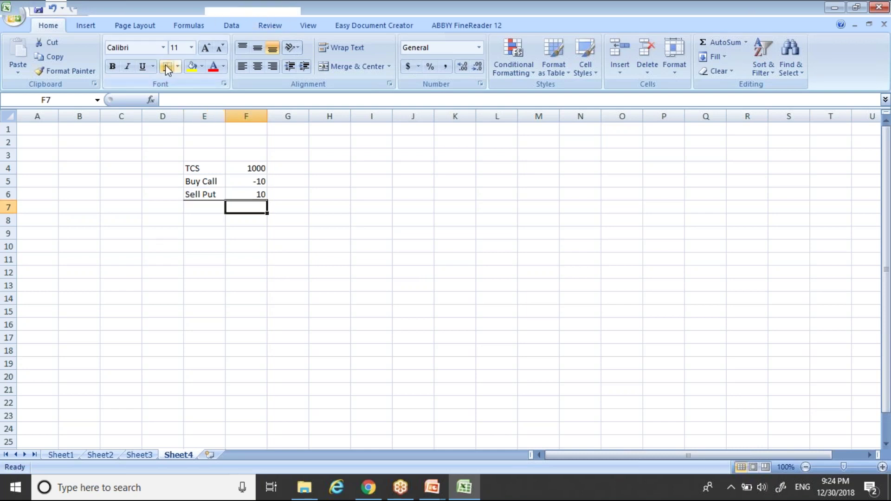
# Total the two option premiums in F7 with =SUM(F5:F6)
pyautogui.hotkey('alt', '=')
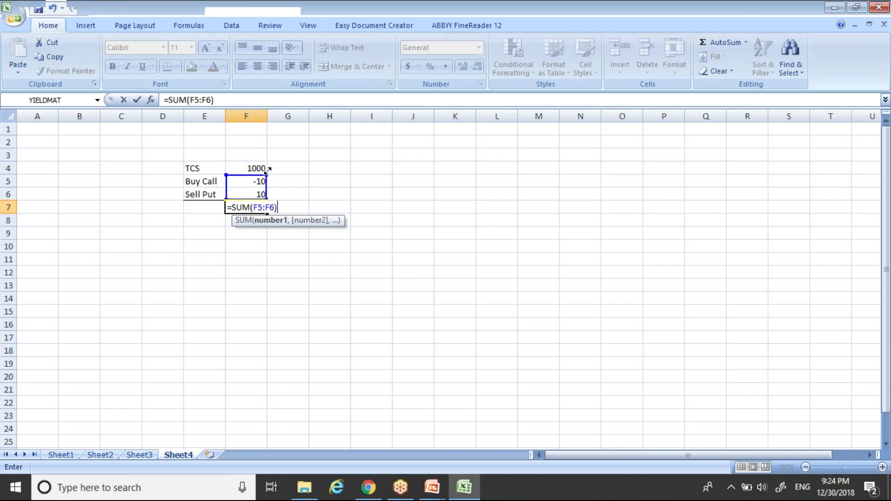
pyautogui.press('Return')
pyautogui.press('Up')
pyautogui.press('Up')
pyautogui.press('Up')
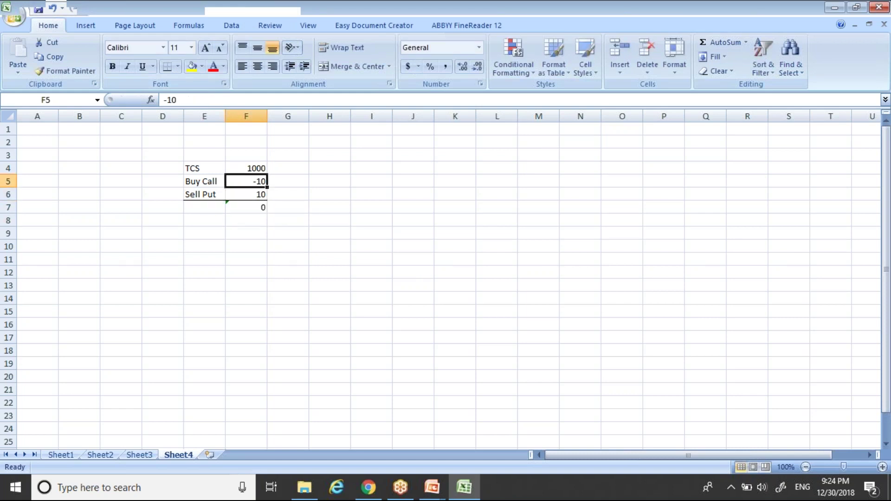
# Enter 1010 in G4 as the new TCS price
pyautogui.press('Right')
pyautogui.press('Right')
pyautogui.press('Up')
pyautogui.press('Left')
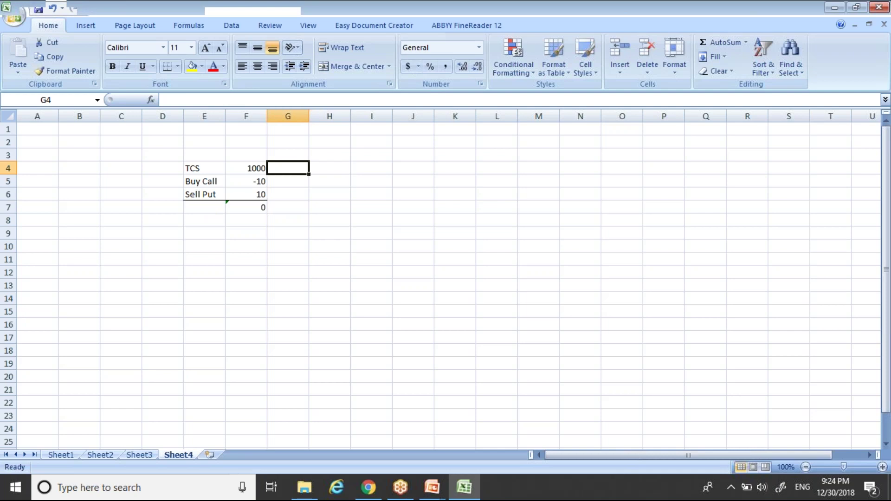
pyautogui.write('100')
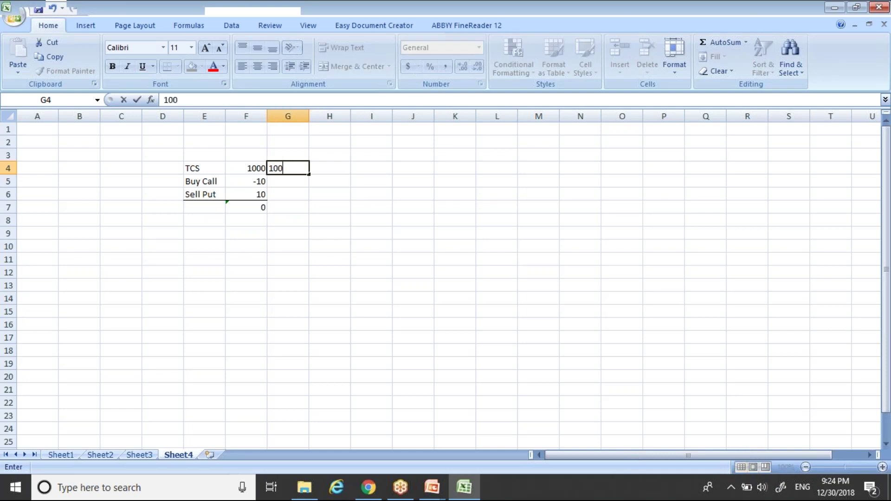
pyautogui.press('BackSpace')
pyautogui.write('0')
pyautogui.press('Return')
pyautogui.press('Up')
pyautogui.write('1010')
pyautogui.press('Return')
# Enter 10 in H4 for the TCS row
pyautogui.press('Up')
pyautogui.press('Left')
pyautogui.press('Up')
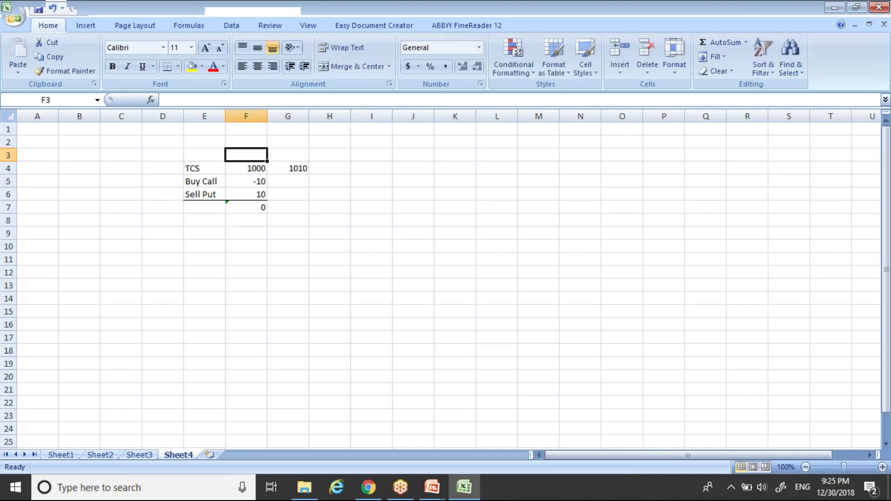
pyautogui.press('Down')
pyautogui.press('Right')
pyautogui.press('Right')
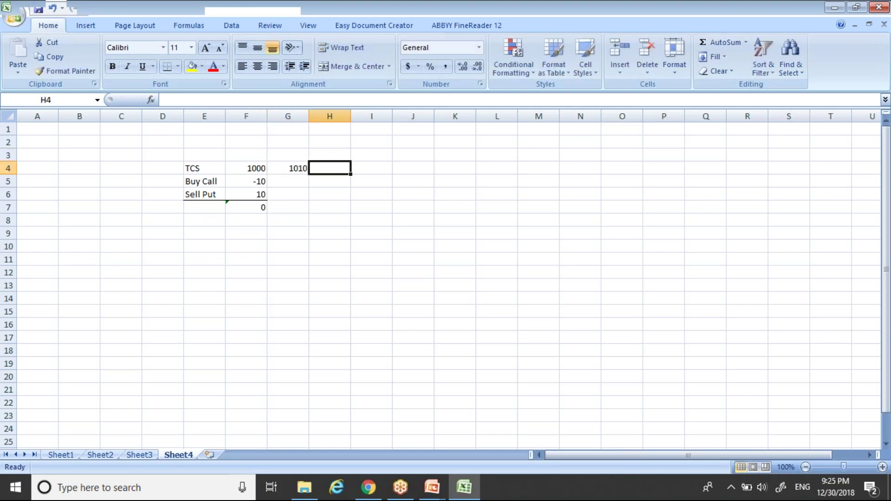
pyautogui.write('10')
pyautogui.press('Return')
# Enter 0 in H5 for the Buy Call row
pyautogui.press('Left')
pyautogui.press('Left')
pyautogui.press('Left')
pyautogui.press('Right')
pyautogui.press('Right')
pyautogui.press('Right')
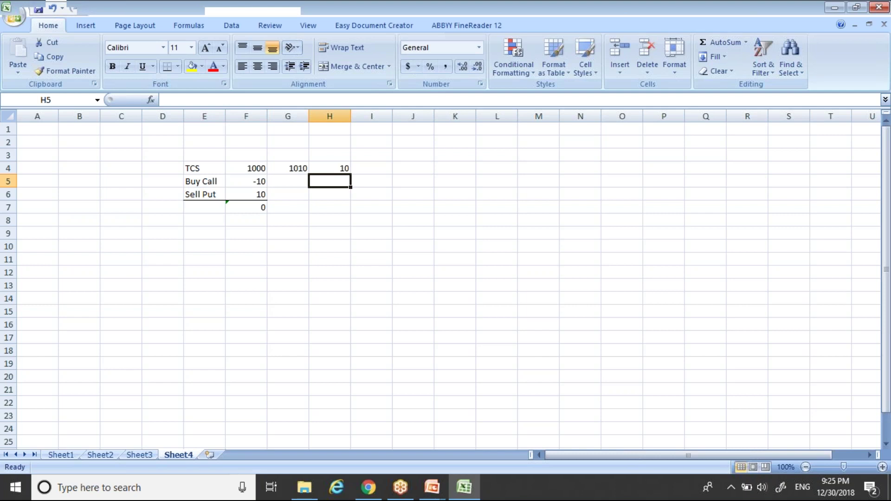
pyautogui.write('0')
pyautogui.press('Return')
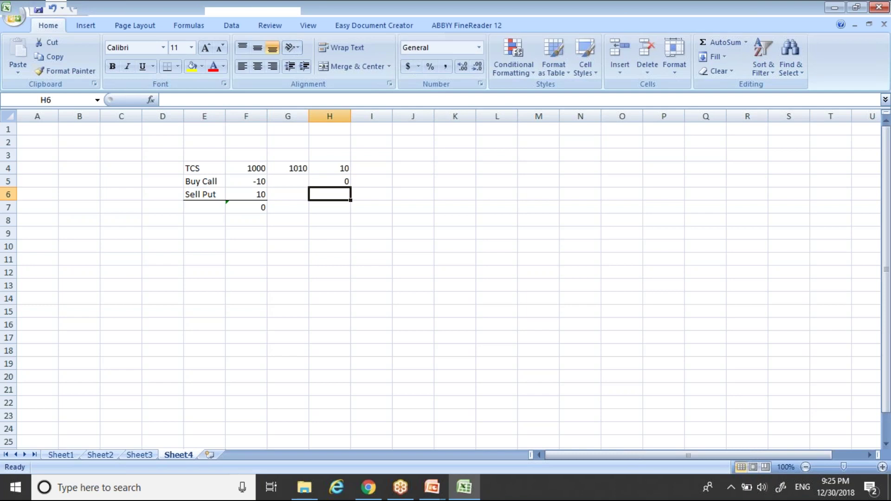
# Enter 10 in H6 for the Sell Put row
pyautogui.press('Up')
pyautogui.press('Left')
pyautogui.press('Left')
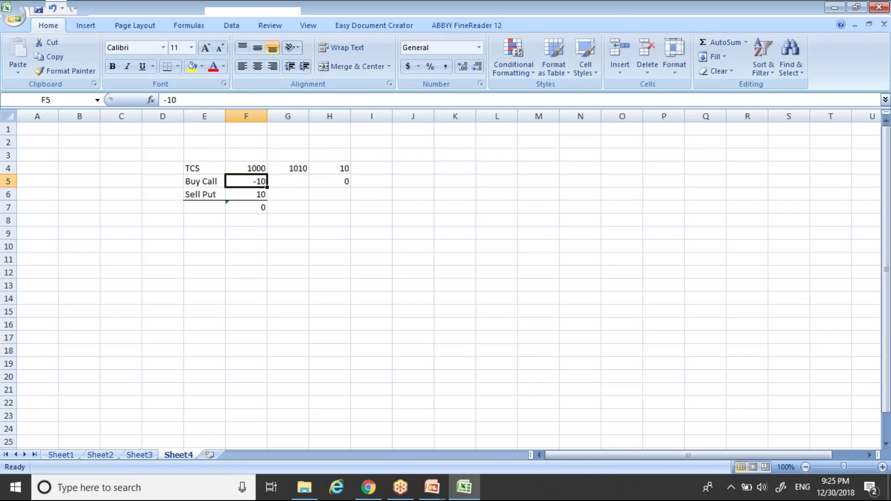
pyautogui.press('Right')
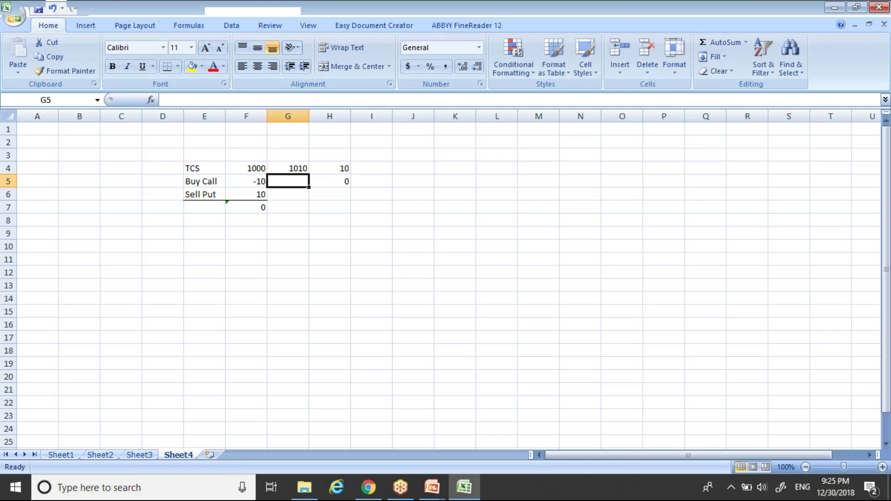
pyautogui.press('Right')
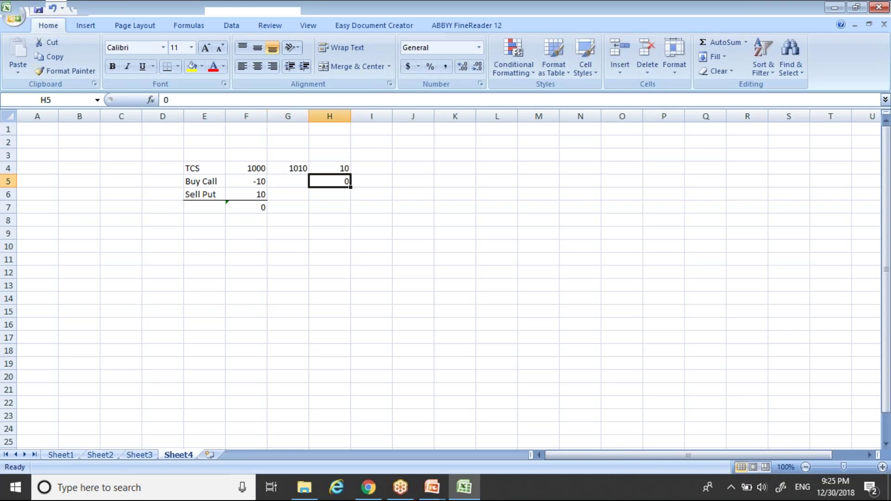
pyautogui.press('Down')
pyautogui.press('Left')
pyautogui.press('Left')
pyautogui.press('Left')
pyautogui.press('Right')
pyautogui.press('Right')
pyautogui.press('Right')
pyautogui.write('10')
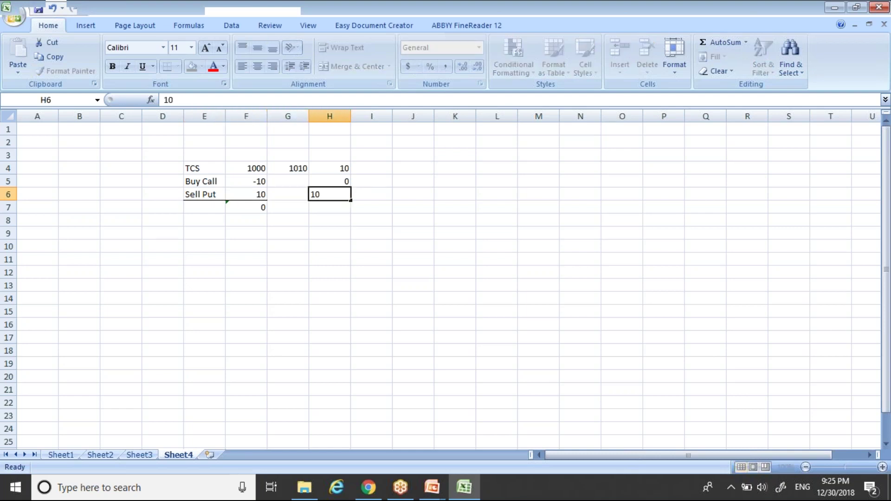
pyautogui.press('Return')
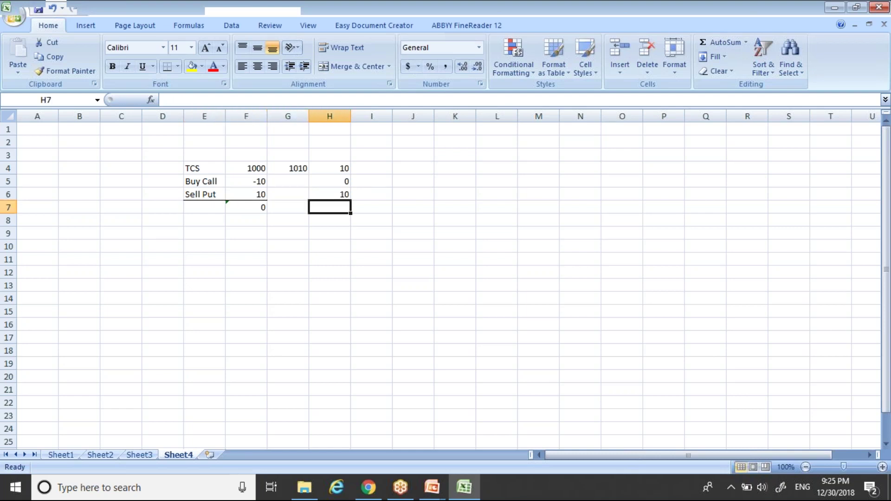
# Add the heading Price in G3 above the 1010 value
pyautogui.press('Up')
pyautogui.press('Up')
pyautogui.press('Up')
pyautogui.press('Up')
pyautogui.press('Left')
pyautogui.write('Price')
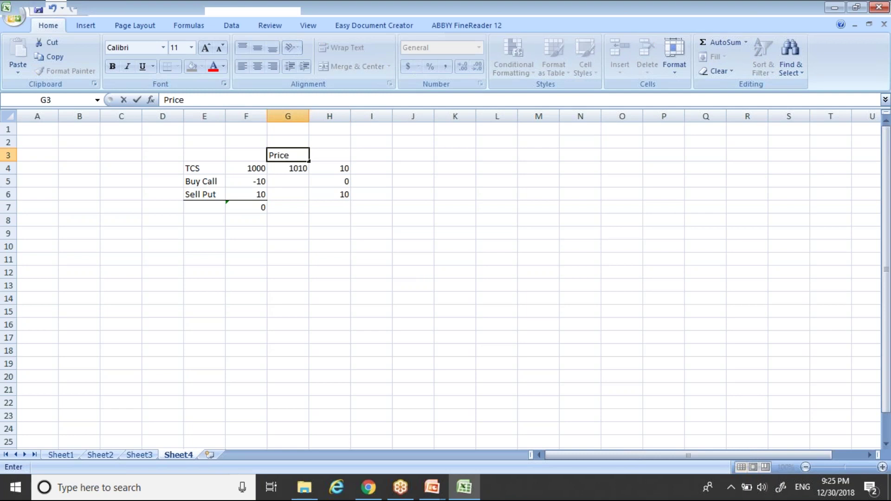
pyautogui.press('Return')
pyautogui.press('Return')
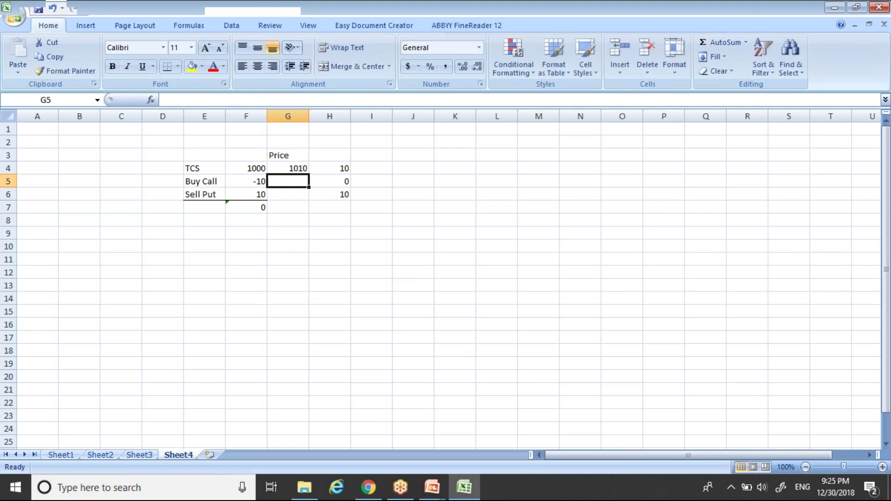
# Insert a blank column before the Price column G
pyautogui.click(256, 180)
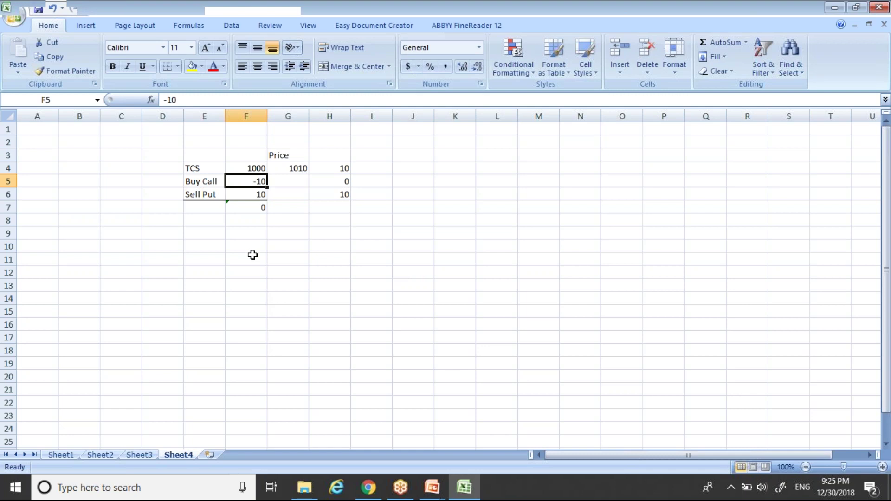
pyautogui.hotkey('shift', 'Down')
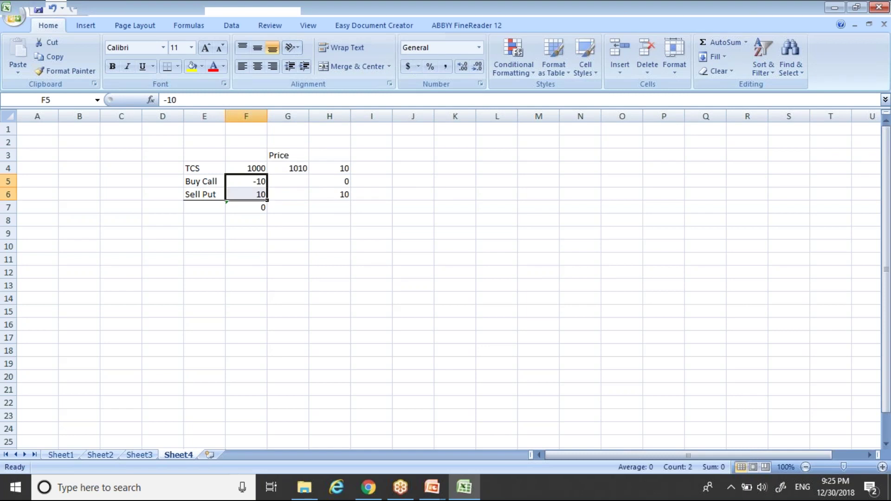
pyautogui.click(287, 116)
pyautogui.rightClick(287, 118)
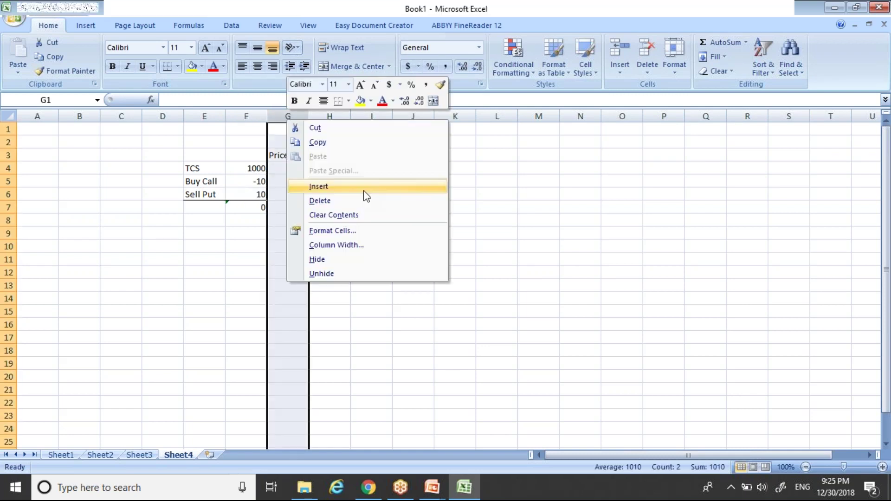
pyautogui.click(365, 186)
# Move the option premiums and their total from F5:F7 to G5:G7
pyautogui.moveTo(242, 180); pyautogui.dragTo(250, 195)
pyautogui.hotkey('shift', 'Down')
pyautogui.hotkey('ctrl', 'x')
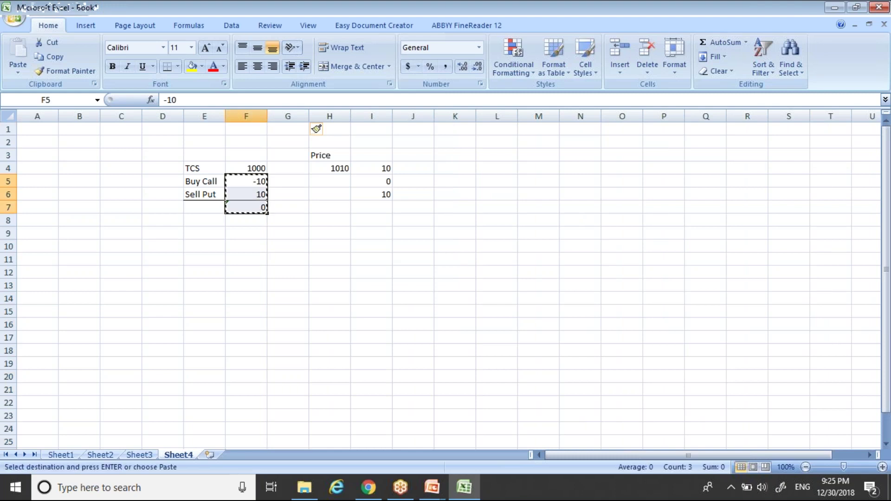
pyautogui.press('Right')
pyautogui.hotkey('ctrl', 'v')
# Add the heading Premium in G3
pyautogui.press('Up')
pyautogui.press('Up')
pyautogui.write('Premium')
pyautogui.press('Return')
# Add the heading Price 1-jan in F3 and widen column F to fit it
pyautogui.press('Up')
pyautogui.press('Left')
pyautogui.write('Price 1-jan')
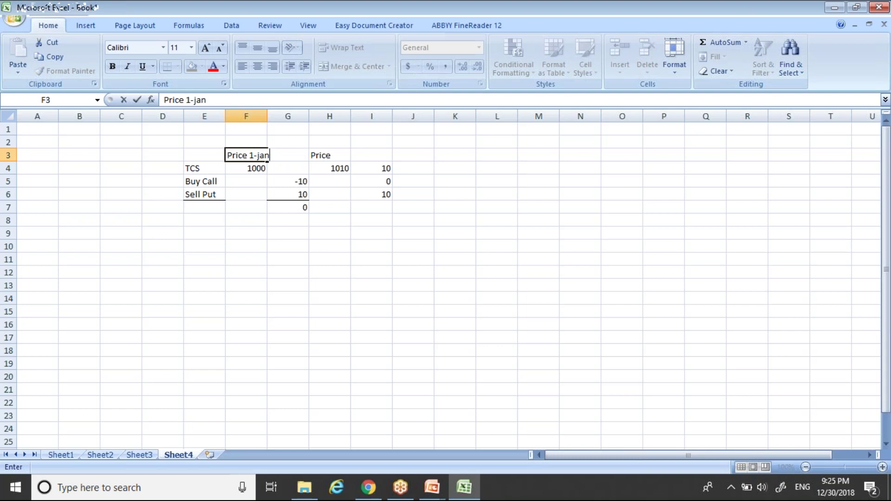
pyautogui.press('Return')
pyautogui.press('Up')
pyautogui.press('Down')
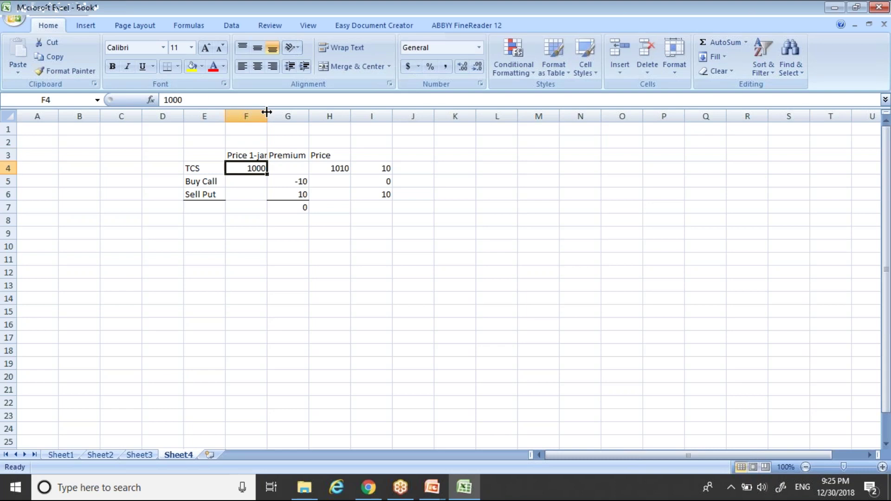
pyautogui.moveTo(268, 116); pyautogui.dragTo(293, 121)
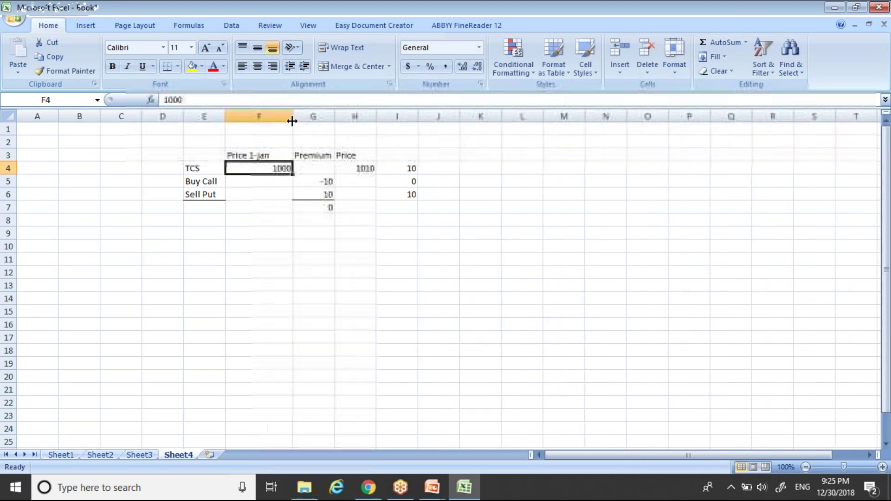
# Extend the E5 label to Buy Call x and enter 1000 in F5
pyautogui.click(221, 181)
pyautogui.press('Down')
pyautogui.click(221, 181)
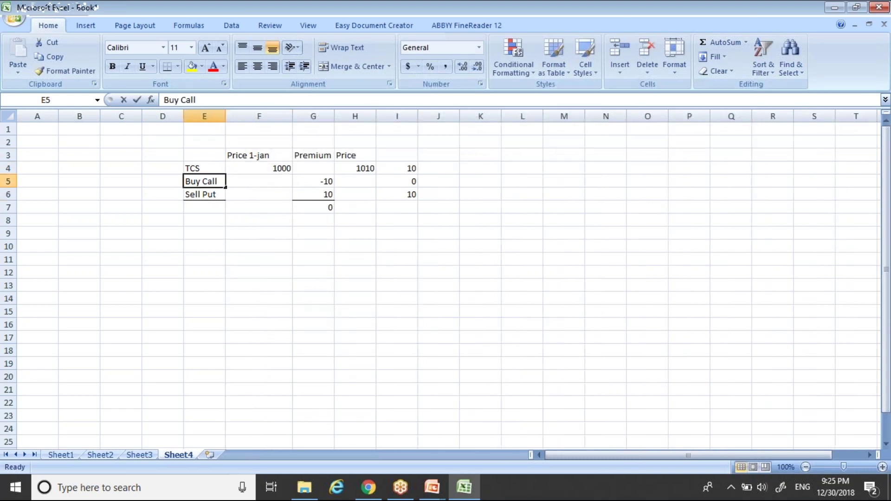
pyautogui.press('F2')
pyautogui.write('x')
pyautogui.press('Return')
pyautogui.press('Up')
pyautogui.press('Right')
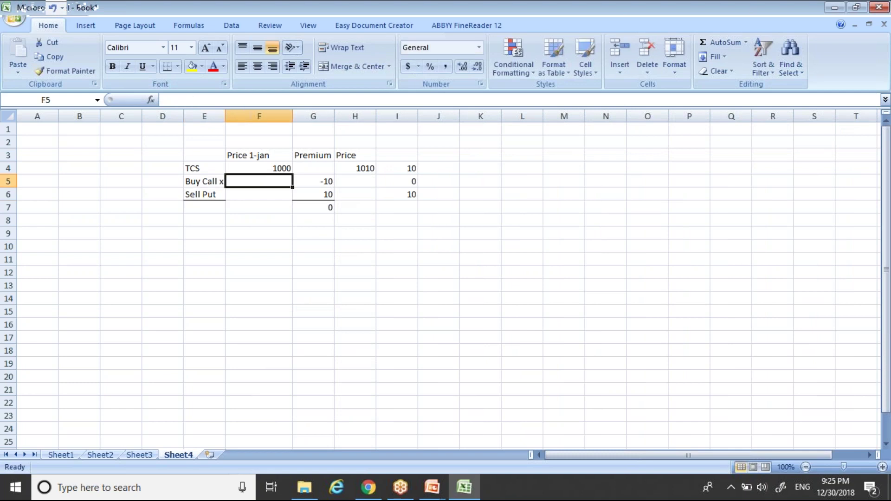
pyautogui.write('1000')
pyautogui.press('Return')
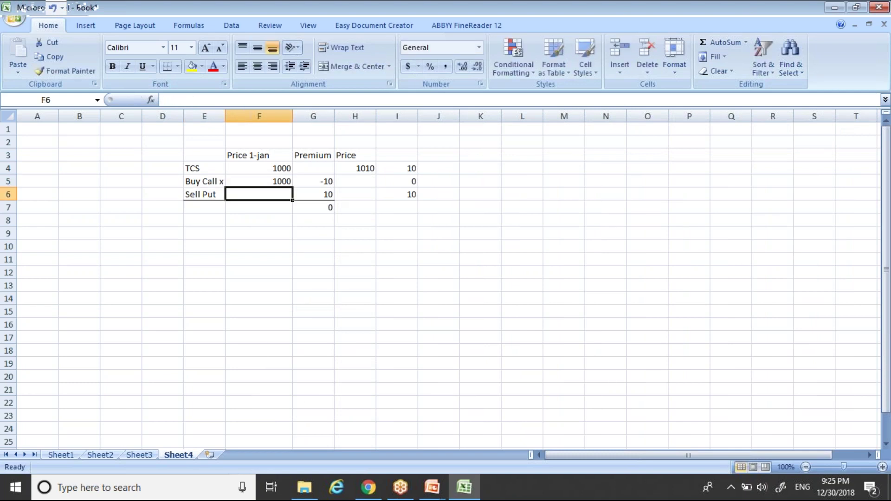
# Extend the E6 label to Sell Put x and enter 1000 in F6
pyautogui.doubleClick(223, 194)
pyautogui.write('x')
pyautogui.press('Return')
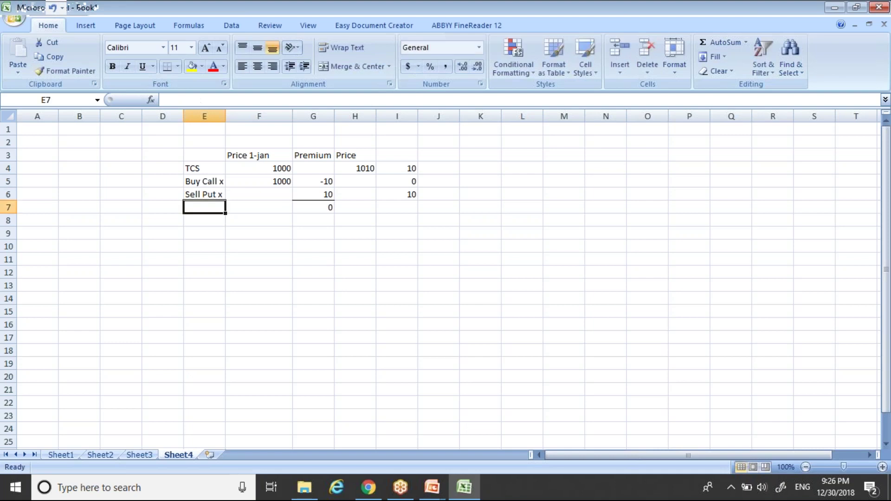
pyautogui.press('Up')
pyautogui.press('Right')
pyautogui.write('1000')
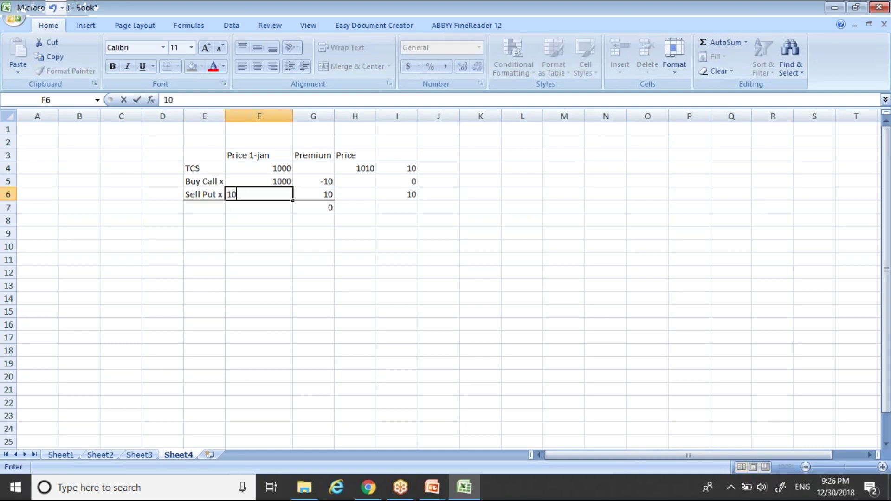
pyautogui.press('Return')
# Capitalize the x in both option labels so they read Buy Call X and Sell Put X
pyautogui.press('Up')
pyautogui.press('Up')
pyautogui.press('Left')
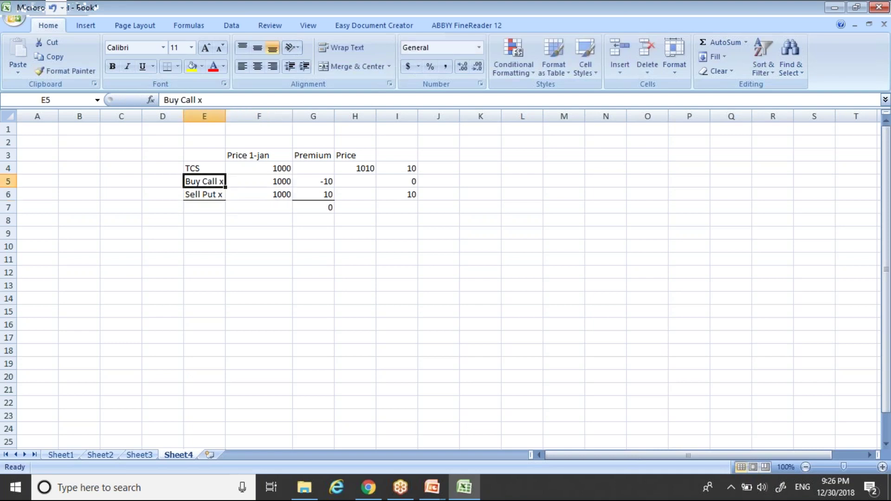
pyautogui.click(205, 100)
pyautogui.press('BackSpace')
pyautogui.press('BackSpace')
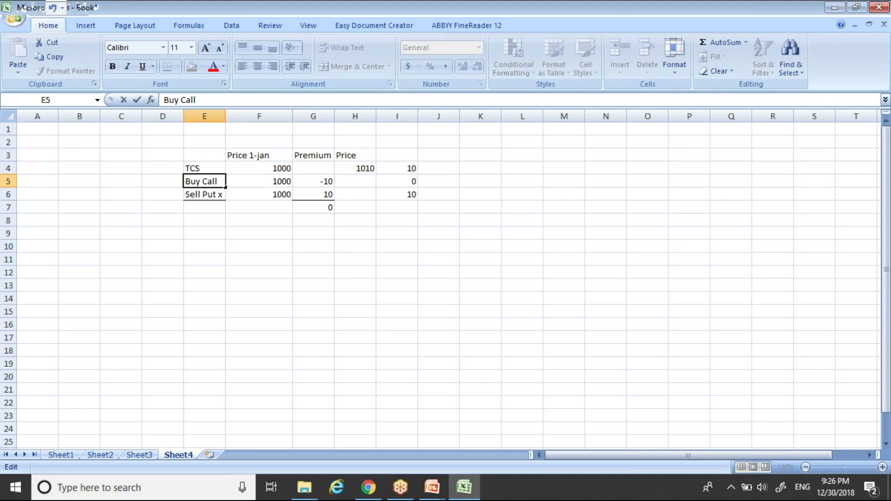
pyautogui.write('X')
pyautogui.press('Return')
pyautogui.doubleClick(219, 194)
pyautogui.doubleClick(220, 194)
pyautogui.write('X')
pyautogui.press('Return')
# Examine the strikes, premiums and payoff values in the Buy Call and Sell Put rows
pyautogui.press('Up')
pyautogui.press('Right')
pyautogui.press('Right')
pyautogui.press('Up')
pyautogui.press('Left')
pyautogui.press('Right')
pyautogui.press('Down')
pyautogui.press('Left')
pyautogui.press('Right')
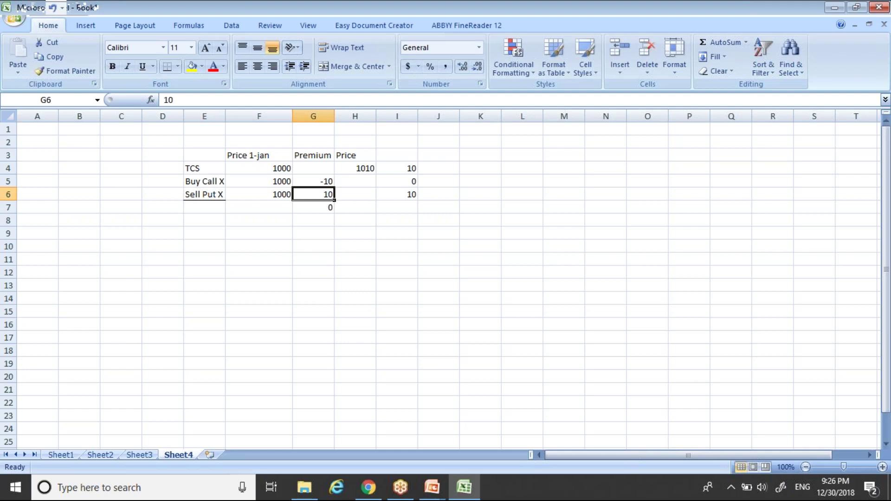
pyautogui.press('Up')
pyautogui.press('Right')
pyautogui.press('Up')
pyautogui.press('Down')
pyautogui.press('Right')
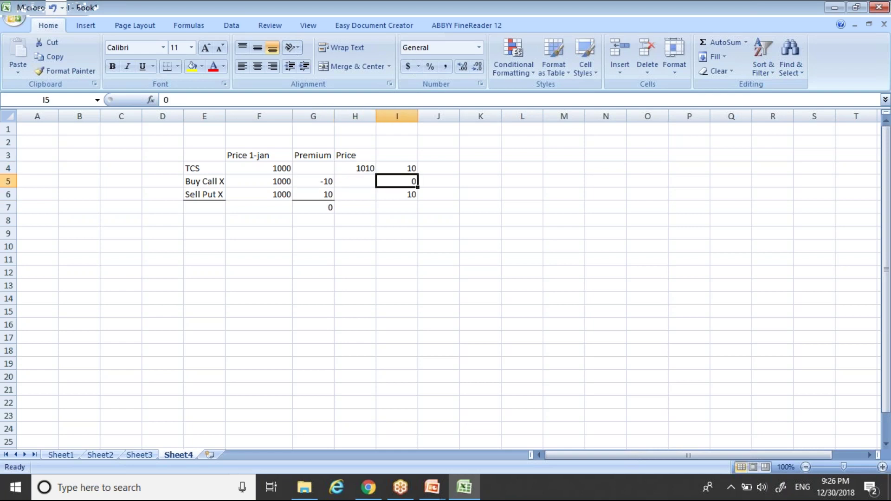
pyautogui.press('Left')
pyautogui.press('Left')
pyautogui.press('Left')
pyautogui.press('Right')
pyautogui.press('Right')
pyautogui.press('Right')
pyautogui.press('Left')
pyautogui.press('Left')
pyautogui.press('Left')
pyautogui.press('Right')
pyautogui.press('Right')
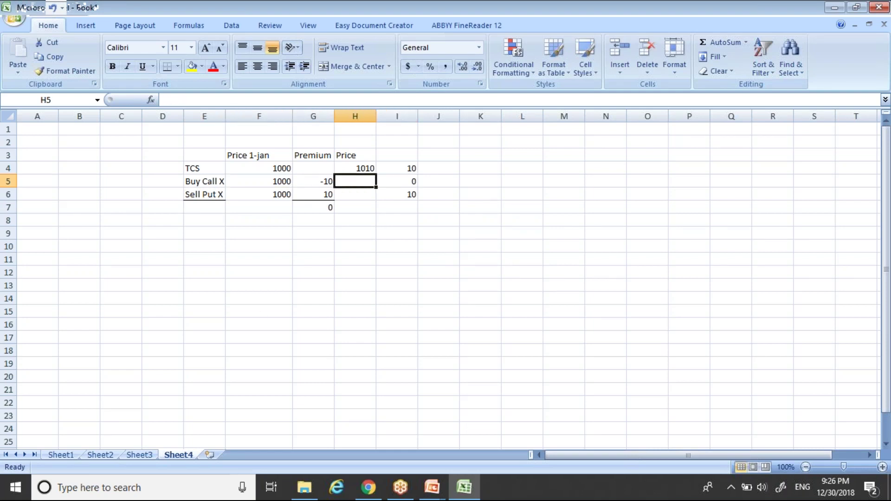
# Enter the header Profit in I3, beside the Price header
pyautogui.press('Up')
pyautogui.press('Right')
pyautogui.press('Right')
pyautogui.press('Left')
pyautogui.press('Up')
pyautogui.write('Profit')
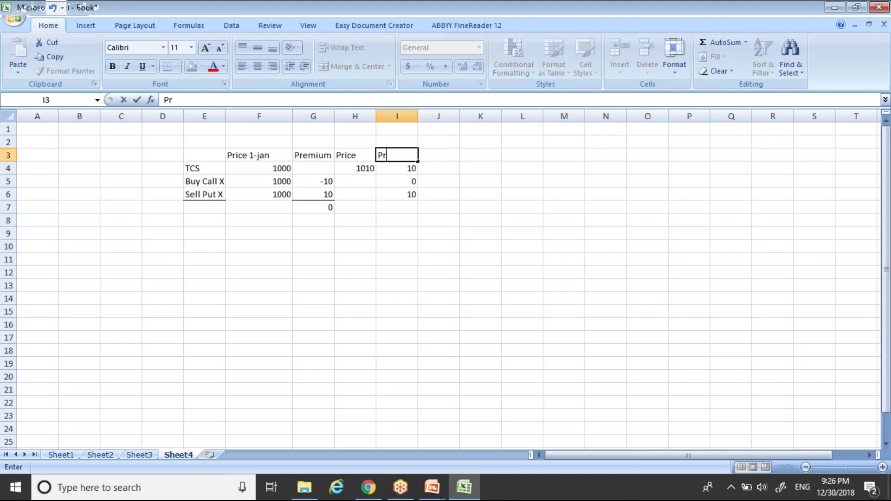
pyautogui.press('Return')
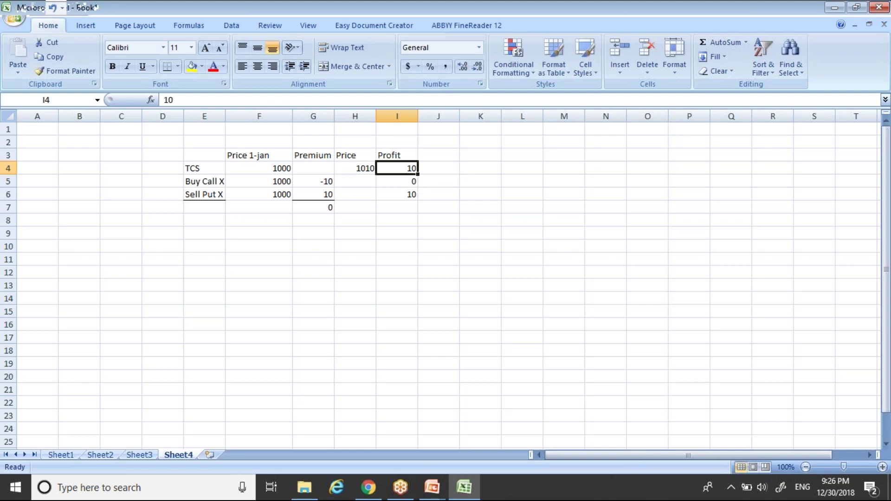
# Calculate the TCS profit in I4 with the formula =H4-F4
pyautogui.write('=')
pyautogui.click(368, 168)
pyautogui.write('-')
pyautogui.click(259, 168)
pyautogui.press('Return')
pyautogui.press('Left')
pyautogui.press('Right')
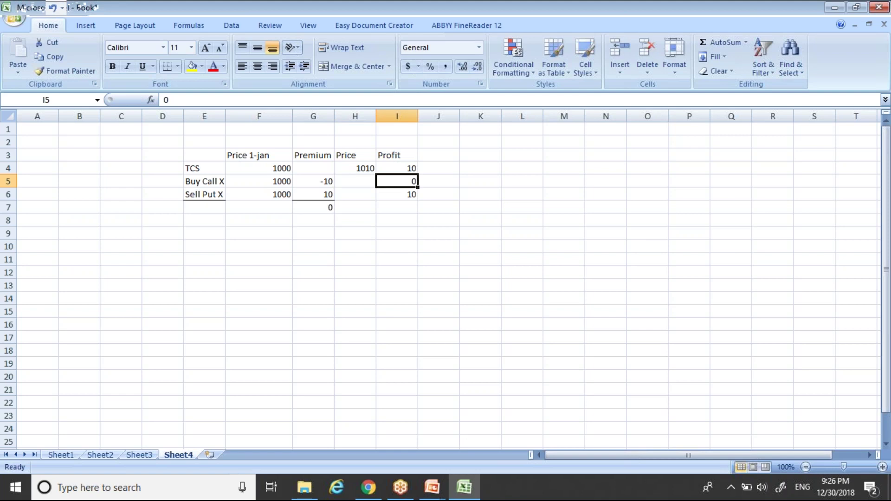
# Calculate the bought call's payoff in I5 with the formula =MAX(H4-F5,0)
pyautogui.write('=ma')
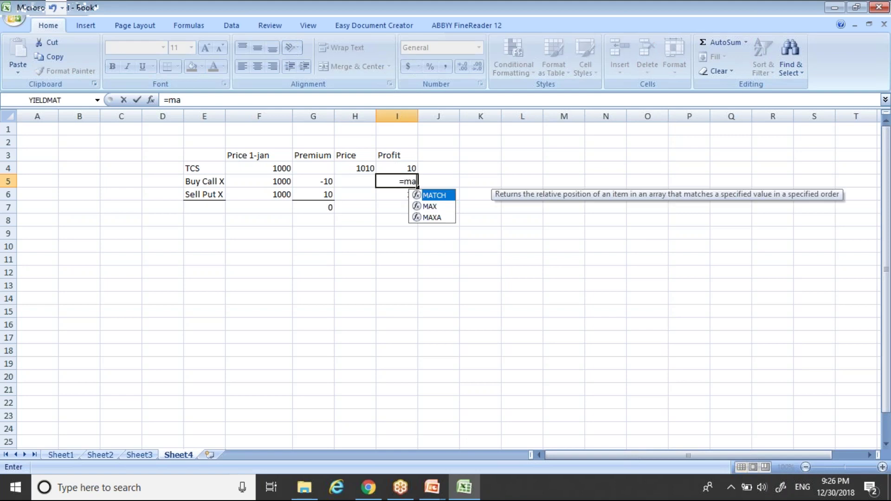
pyautogui.write('x(s')
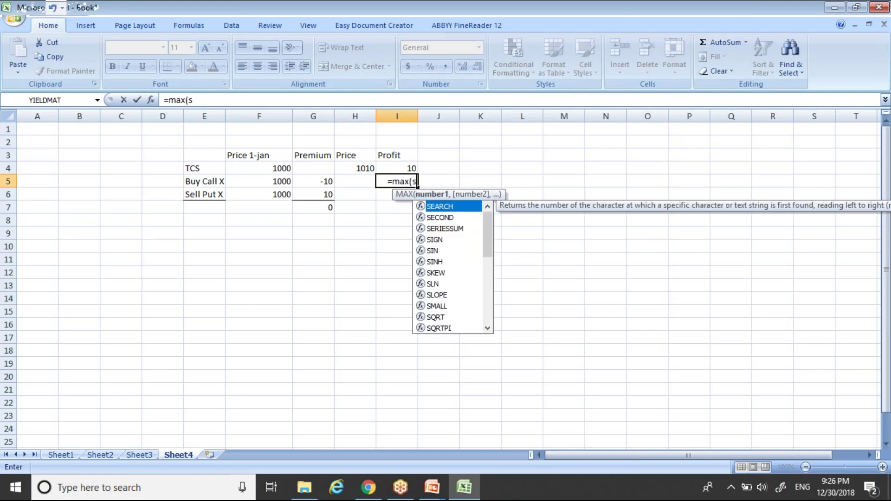
pyautogui.press('BackSpace')
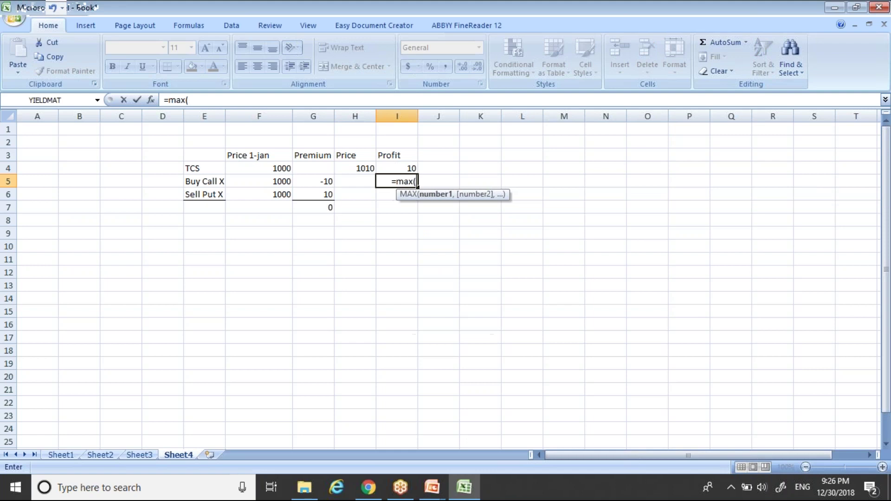
pyautogui.click(359, 170)
pyautogui.write('-')
pyautogui.click(278, 182)
pyautogui.write(',0)')
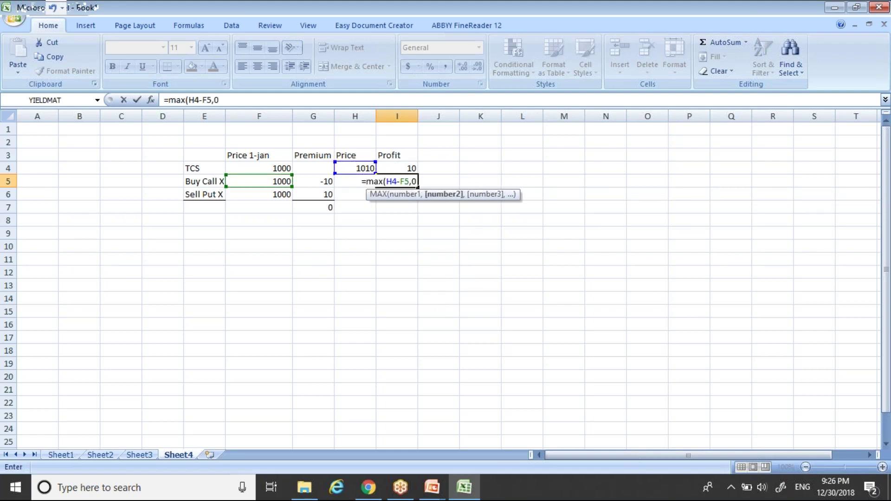
pyautogui.press('Return')
pyautogui.click(397, 181)
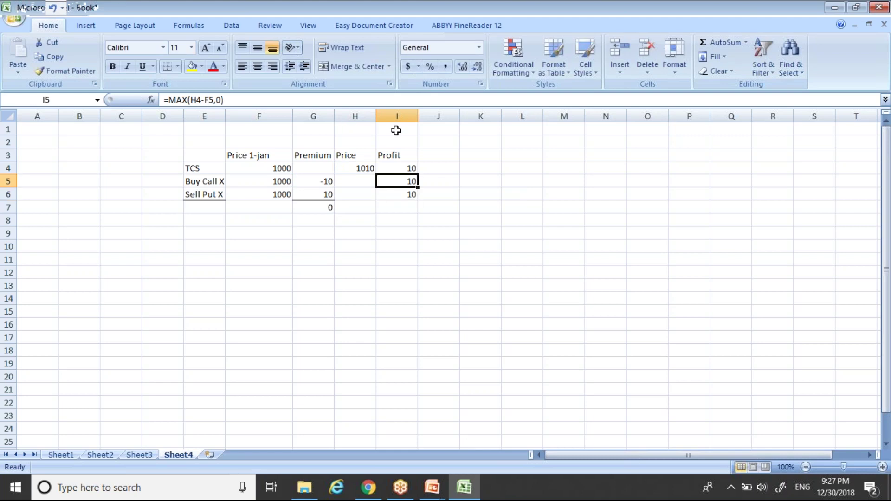
# Insert a new column before the Profit column and head it Payoff in I3
pyautogui.click(397, 116)
pyautogui.rightClick(397, 116)
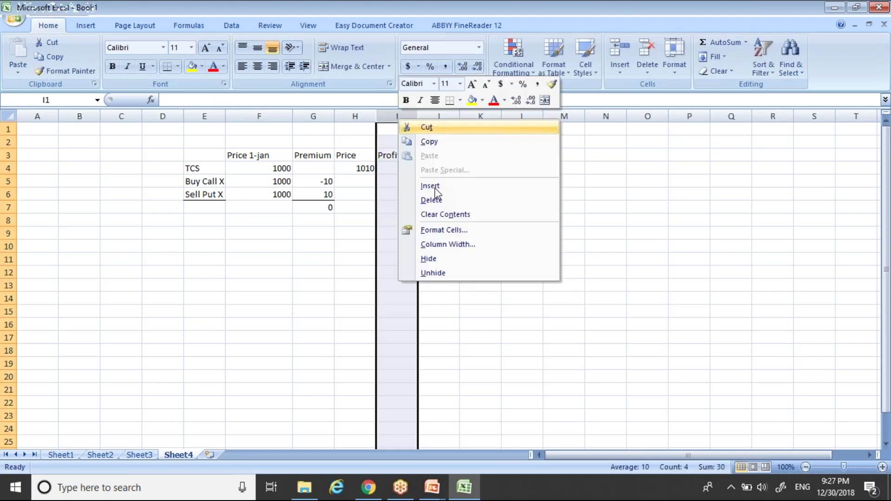
pyautogui.click(464, 185)
pyautogui.click(397, 155)
pyautogui.write('Payoff')
pyautogui.press('Return')
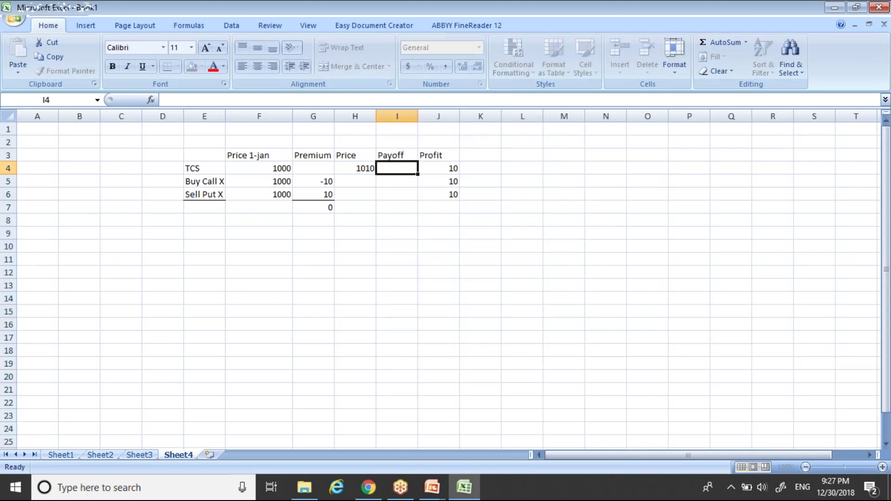
# Move the call's MAX formula from J5 into the Payoff column at I5
pyautogui.press('Down')
pyautogui.press('Right')
pyautogui.hotkey('ctrl', 'x')
pyautogui.press('Left')
pyautogui.hotkey('ctrl', 'v')
# Calculate the bought call's profit in J5 with the formula =I5+G5
pyautogui.press('Right')
pyautogui.write('=')
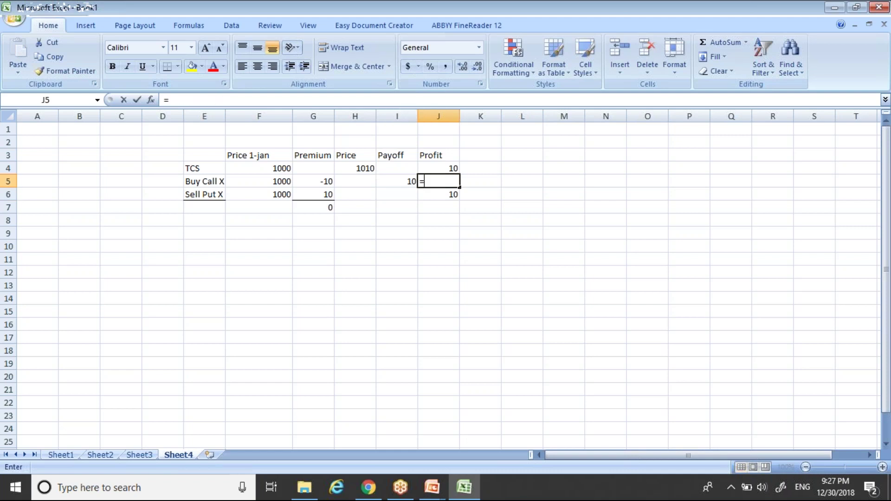
pyautogui.click(407, 182)
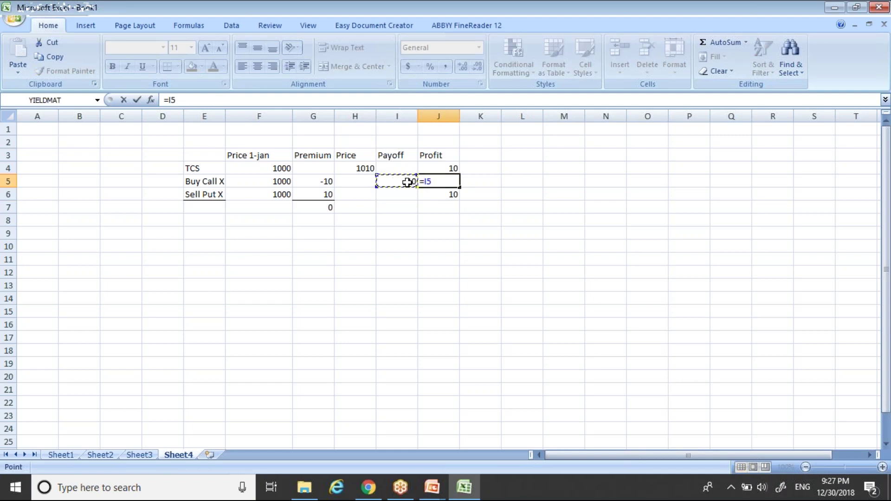
pyautogui.write('+')
pyautogui.click(324, 181)
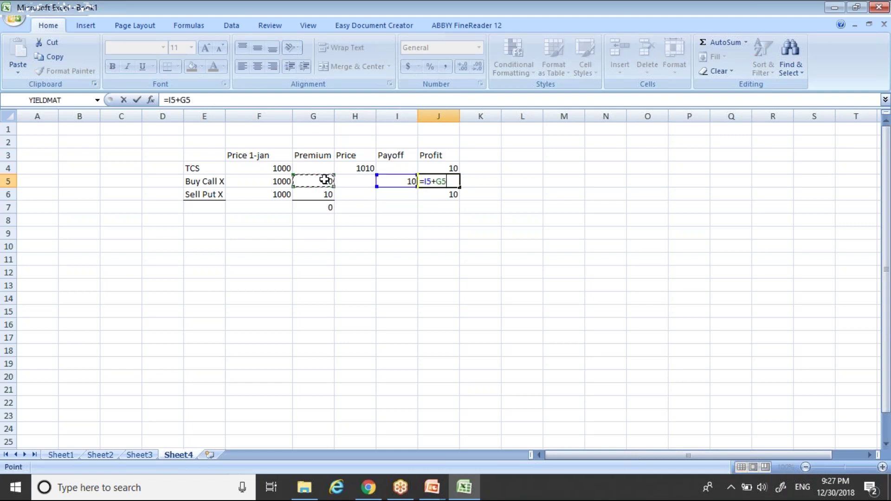
pyautogui.press('Return')
pyautogui.press('Up')
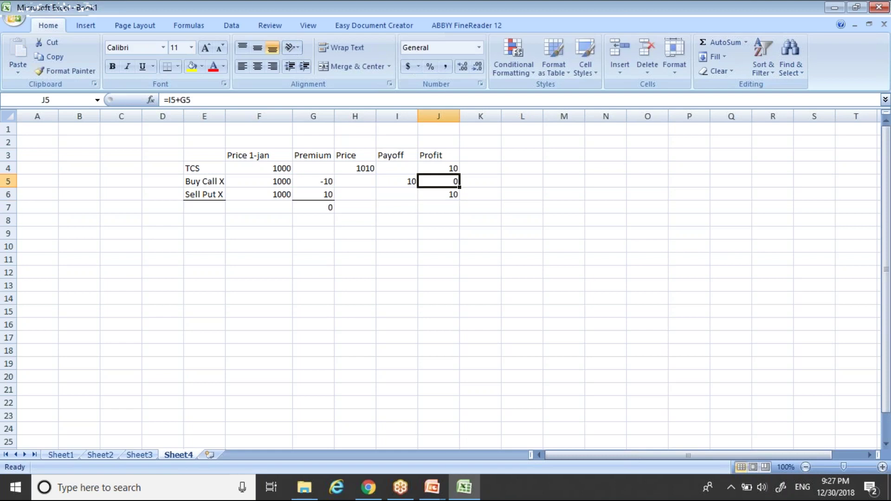
# Calculate the sold put's payoff in I6 with the formula =MAX(F6-H4,0)
pyautogui.press('Down')
pyautogui.press('Left')
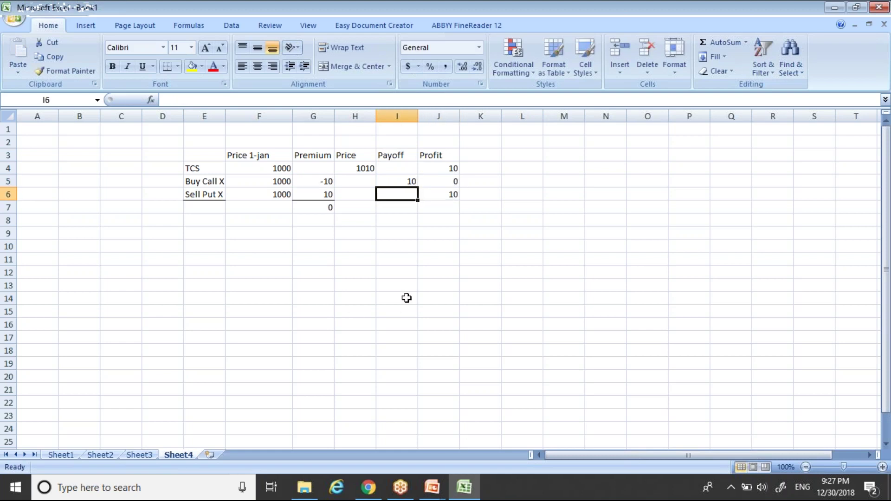
pyautogui.write('=')
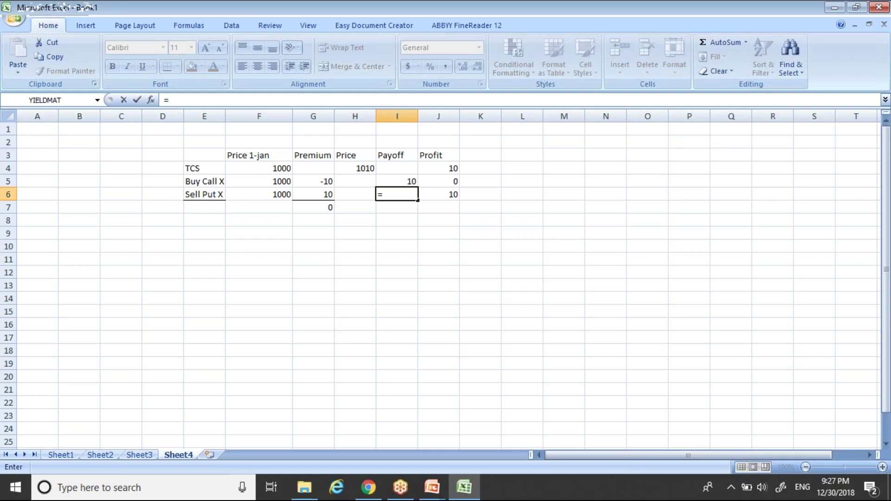
pyautogui.write('ma')
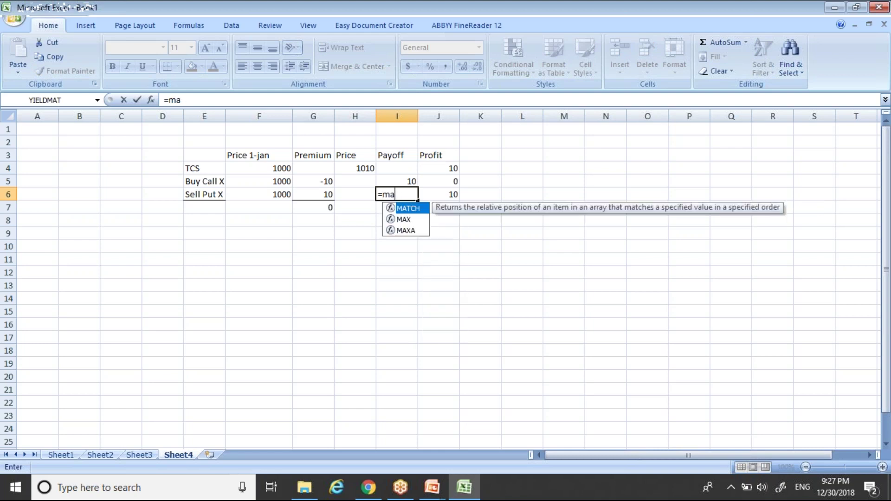
pyautogui.write('x(')
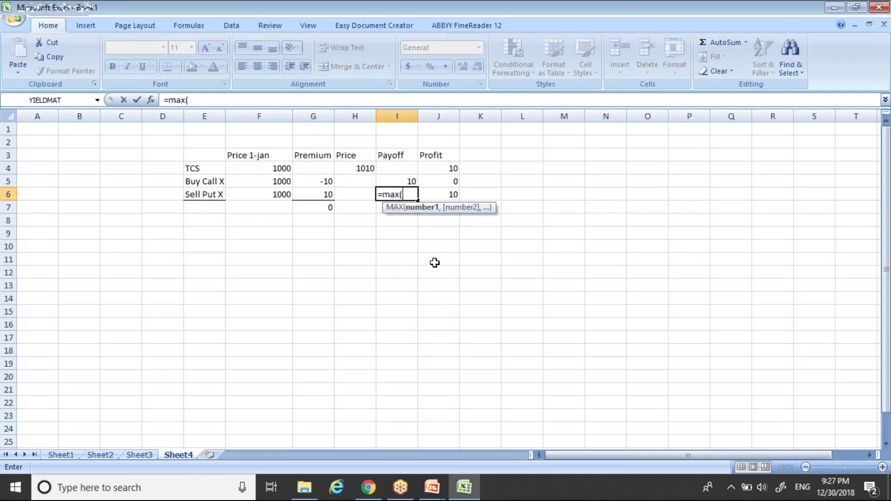
pyautogui.click(277, 195)
pyautogui.write('-')
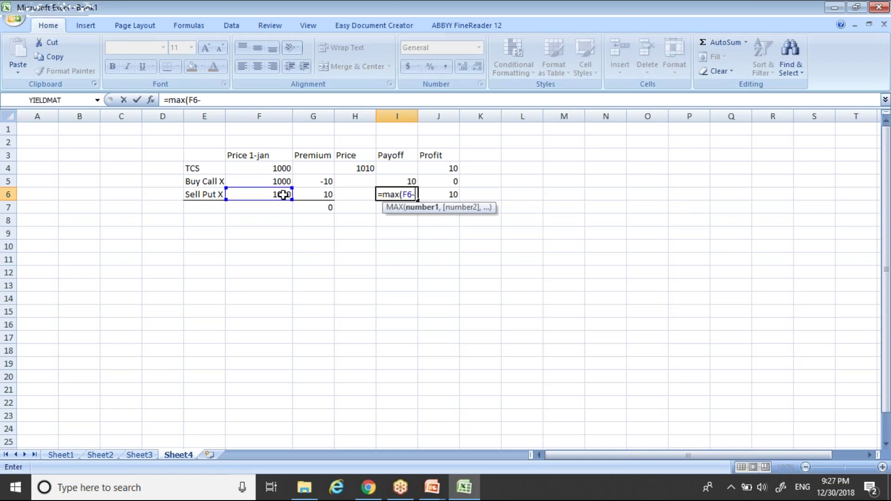
pyautogui.click(368, 168)
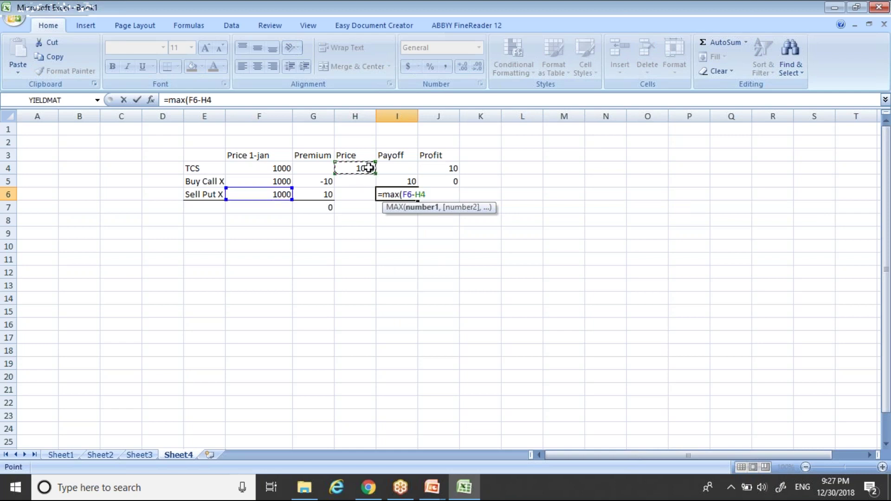
pyautogui.write(',0)')
pyautogui.press('Return')
pyautogui.click(397, 195)
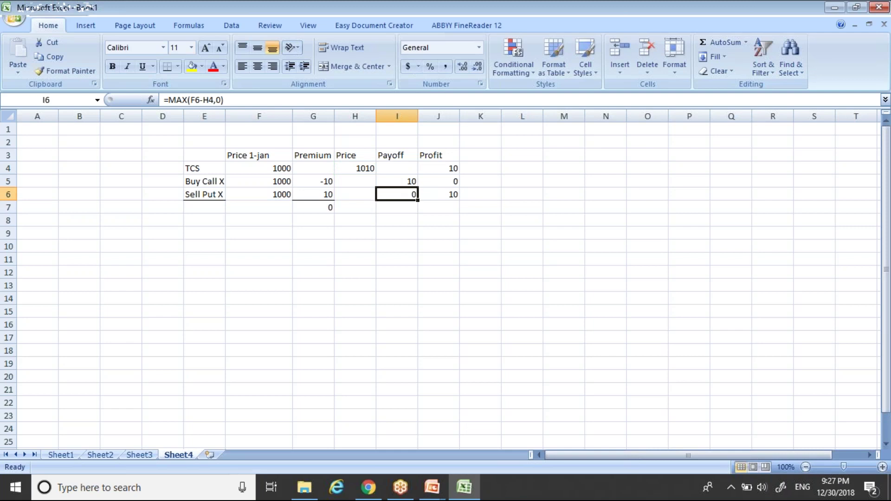
# Calculate the sold put's profit in J6 with the formula =I6+G6
pyautogui.press('Left')
pyautogui.press('Left')
pyautogui.press('Right')
pyautogui.press('Right')
pyautogui.press('Right')
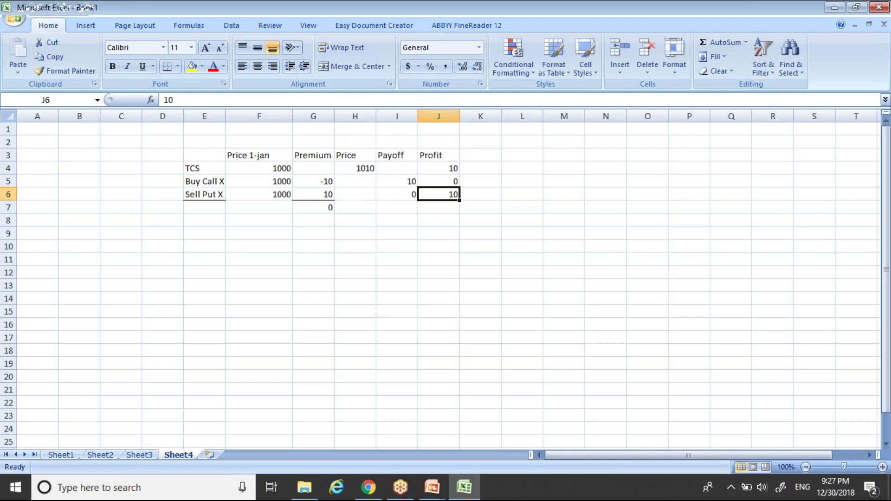
pyautogui.write('=')
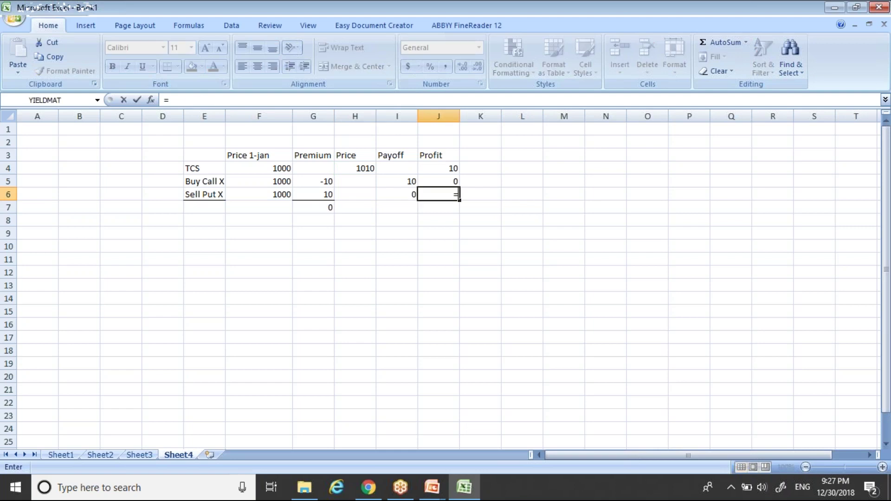
pyautogui.click(393, 193)
pyautogui.write('+')
pyautogui.click(317, 193)
pyautogui.press('Return')
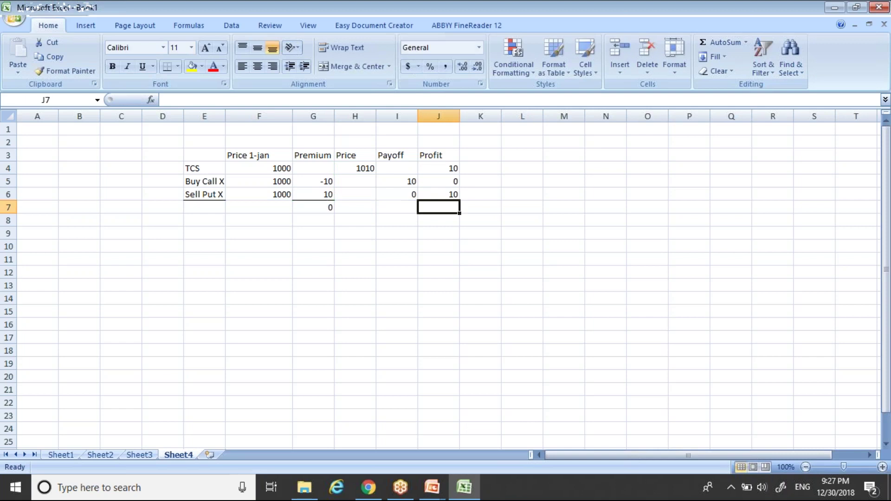
pyautogui.click(438, 194)
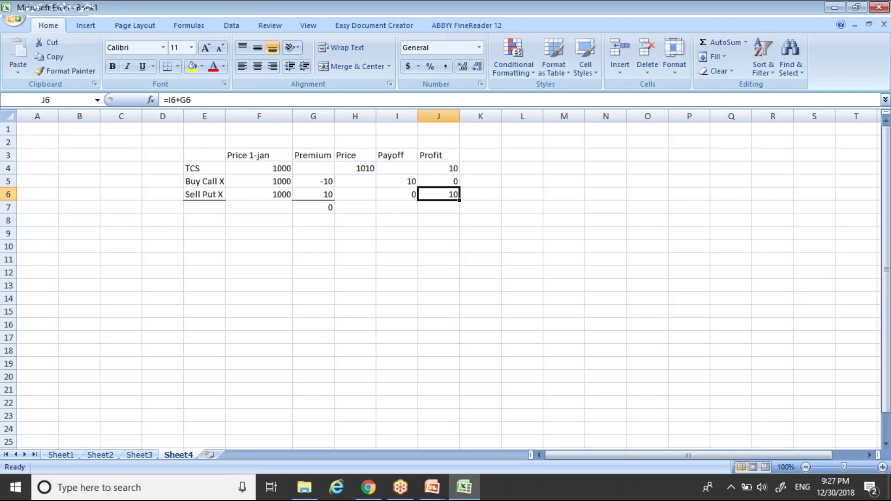
# Examine the payoff and profit formulas of the TCS, Buy Call and Sell Put rows
pyautogui.click(438, 168)
pyautogui.press('Down')
pyautogui.press('Down')
pyautogui.press('Down')
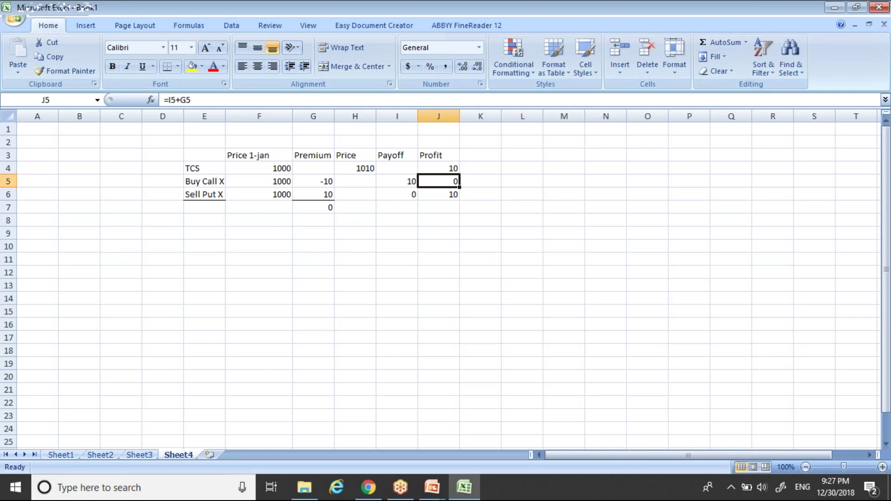
pyautogui.press('Up')
pyautogui.press('Left')
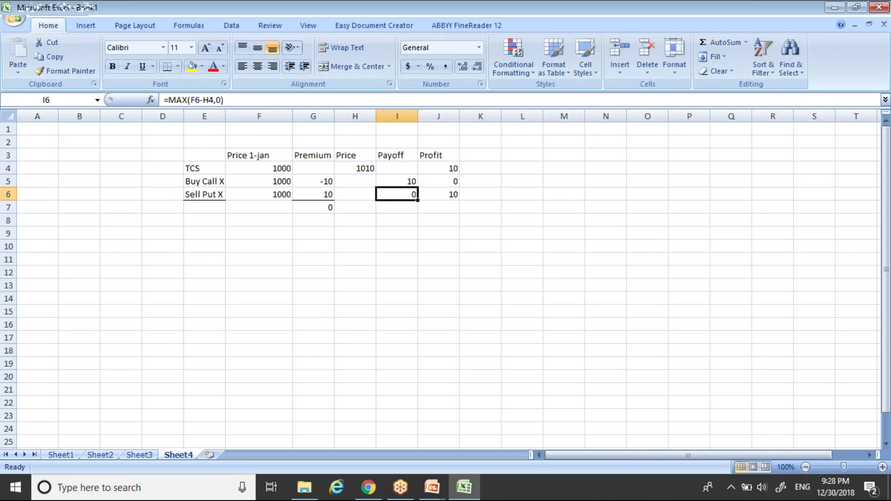
pyautogui.press('Up')
pyautogui.press('Up')
pyautogui.press('Right')
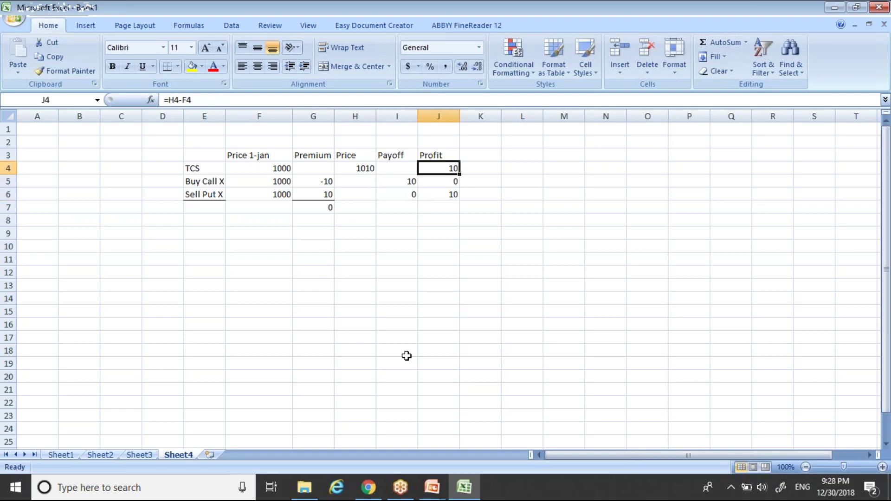
# Add a bottom border beneath the TCS row across D4:K4
pyautogui.press('Right')
pyautogui.hotkey('shift', 'Left')
pyautogui.hotkey('shift', 'Left')
pyautogui.hotkey('shift', 'Left')
pyautogui.hotkey('shift', 'Left')
pyautogui.hotkey('shift', 'Left')
pyautogui.hotkey('shift', 'Left')
pyautogui.hotkey('shift', 'Left')
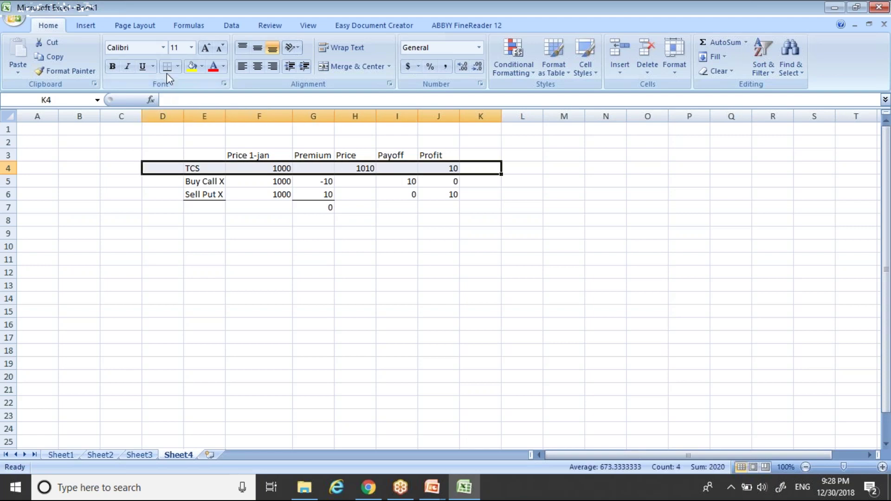
pyautogui.click(132, 179)
# Label the TCS row Position A in C4
pyautogui.press('Up')
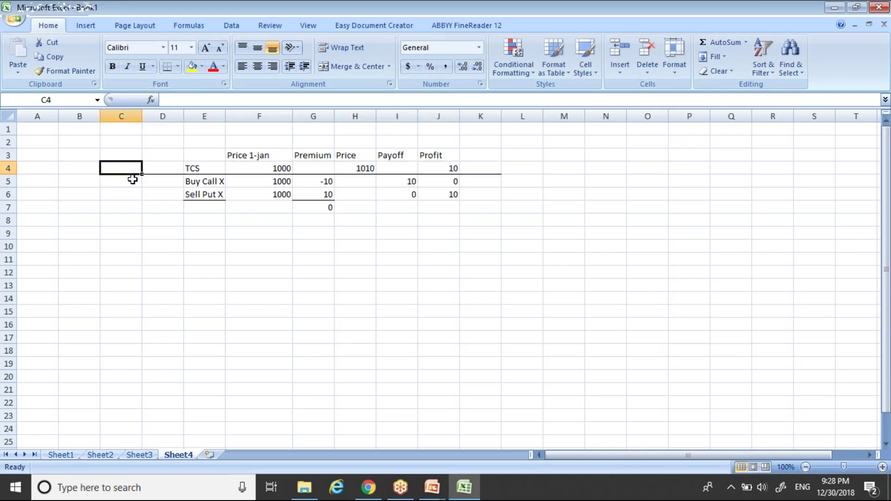
pyautogui.write('Position')
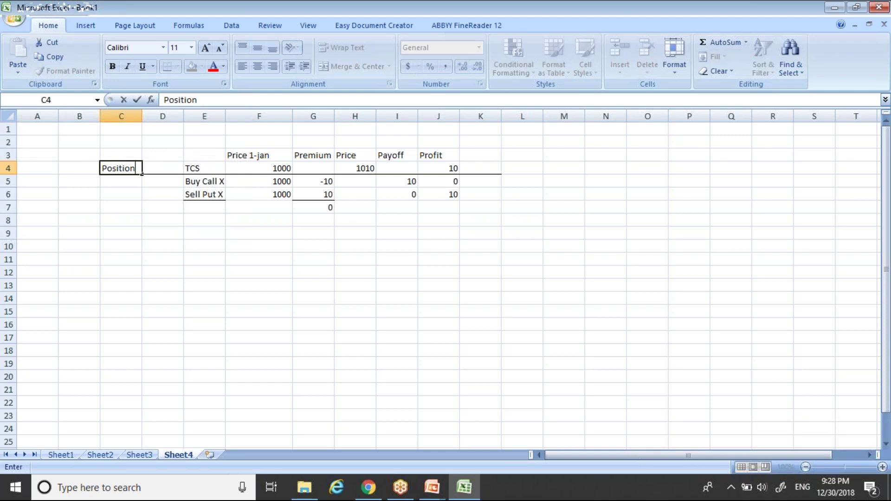
pyautogui.write(' A')
pyautogui.press('Return')
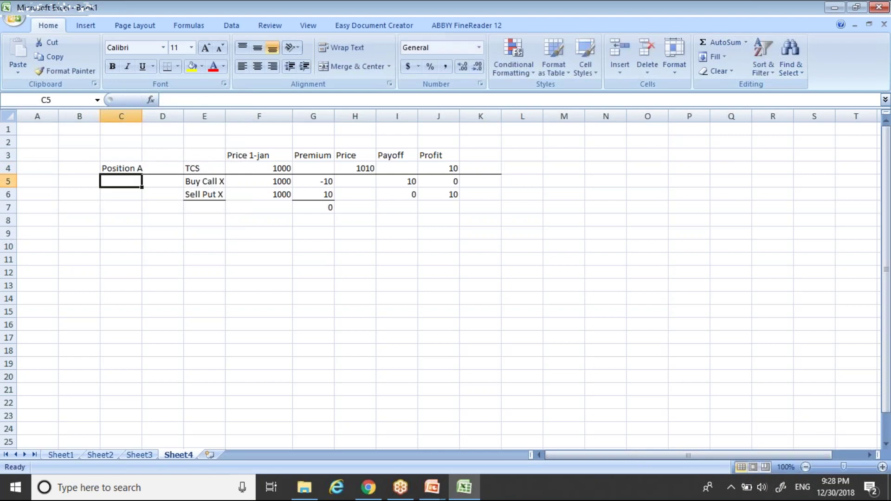
# Merge C5:C6 beside the option rows, label it Position B, and centre the text vertically
pyautogui.hotkey('shift', 'Down')
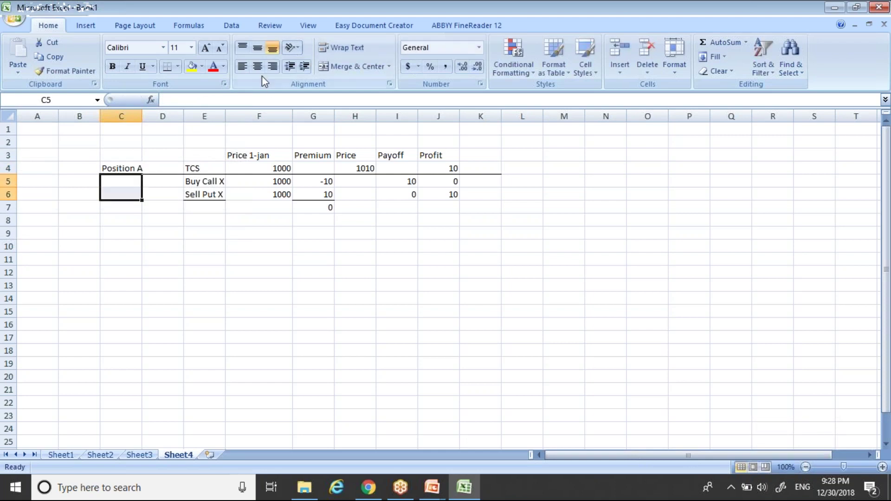
pyautogui.click(349, 72)
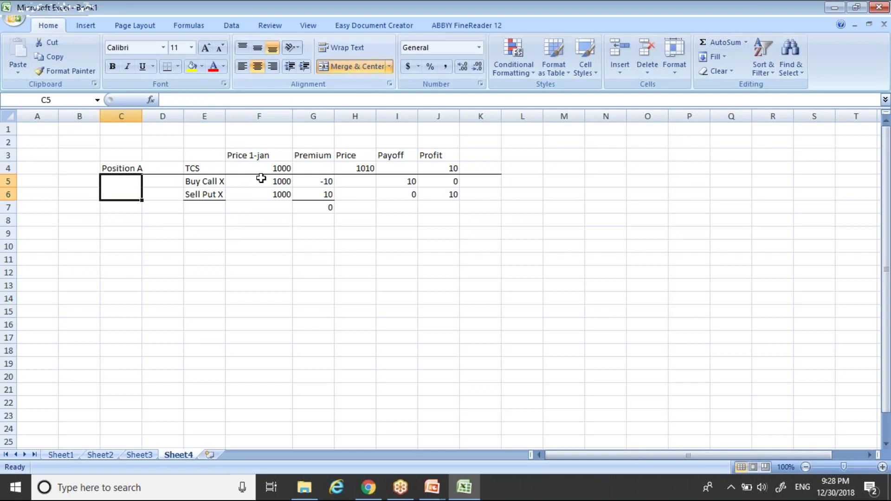
pyautogui.write('Position B')
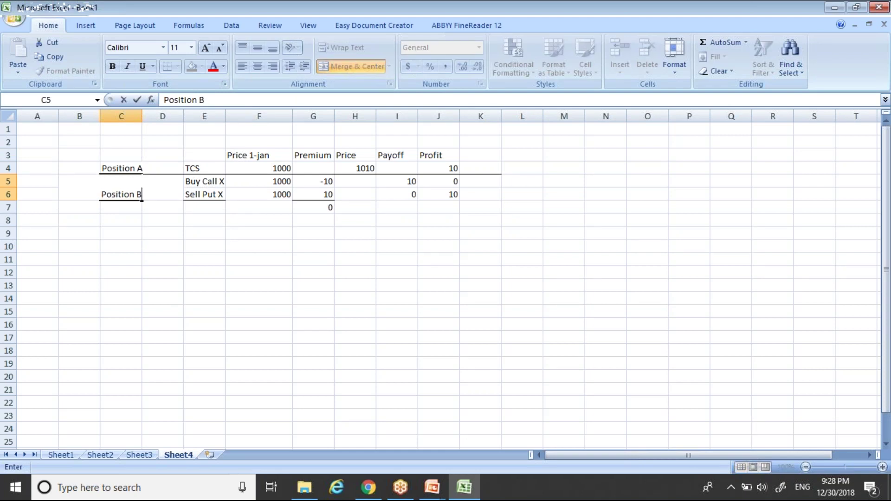
pyautogui.hotkey('ctrl', 'Return')
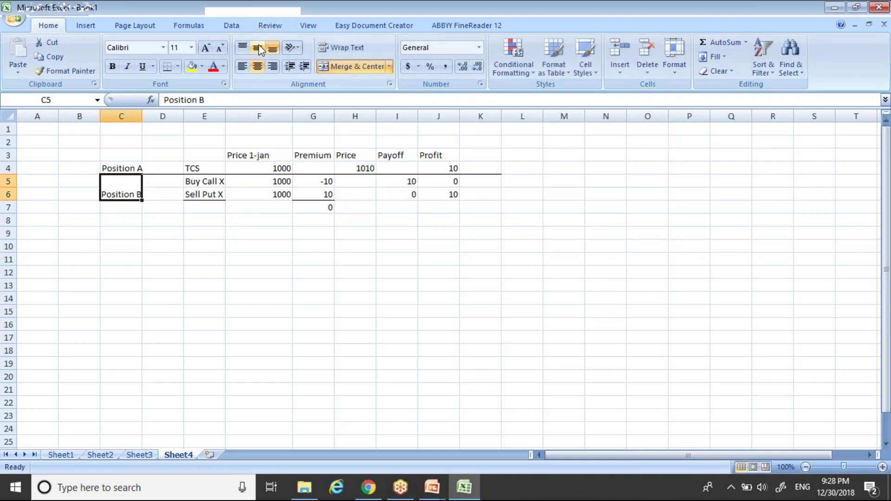
pyautogui.click(259, 49)
# Extend the TCS row's bottom border to cells C4:D4
pyautogui.press('Right')
pyautogui.press('Right')
pyautogui.press('Right')
pyautogui.press('Left')
pyautogui.press('Left')
pyautogui.press('Up')
pyautogui.press('Up')
pyautogui.hotkey('shift', 'Left')
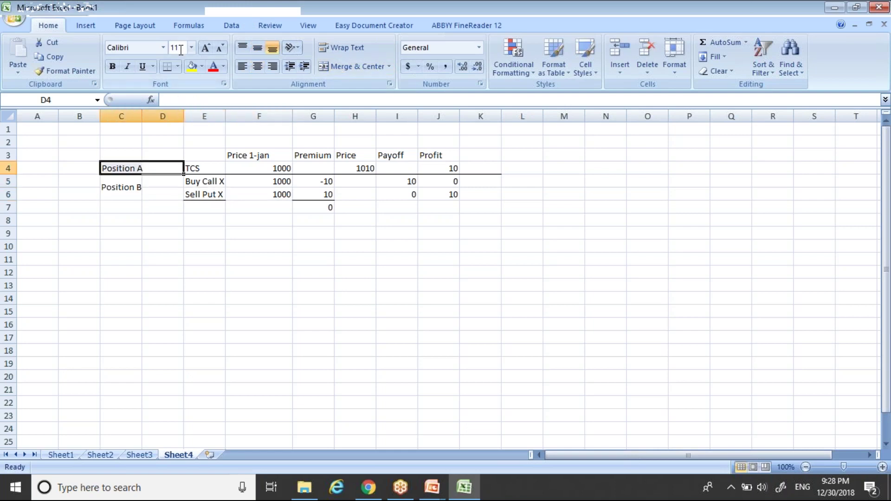
pyautogui.click(168, 68)
# Review the TCS price in H4 and the profit formulas in J4:J6
pyautogui.press('Right')
pyautogui.press('Right')
pyautogui.press('Right')
pyautogui.press('Right')
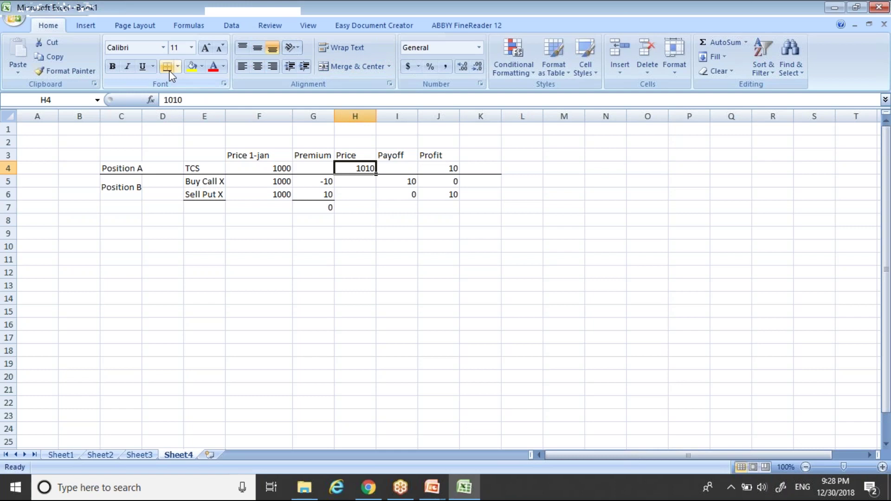
pyautogui.press('Right')
pyautogui.press('Right')
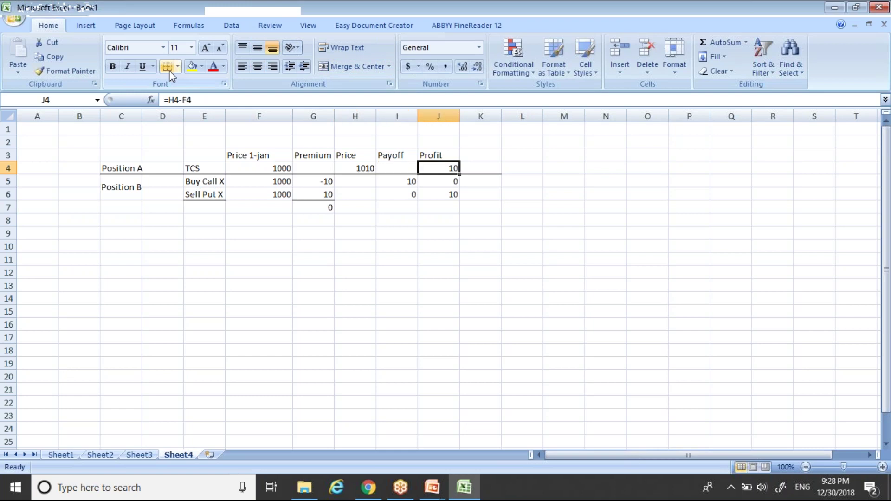
pyautogui.press('Down')
pyautogui.press('Down')
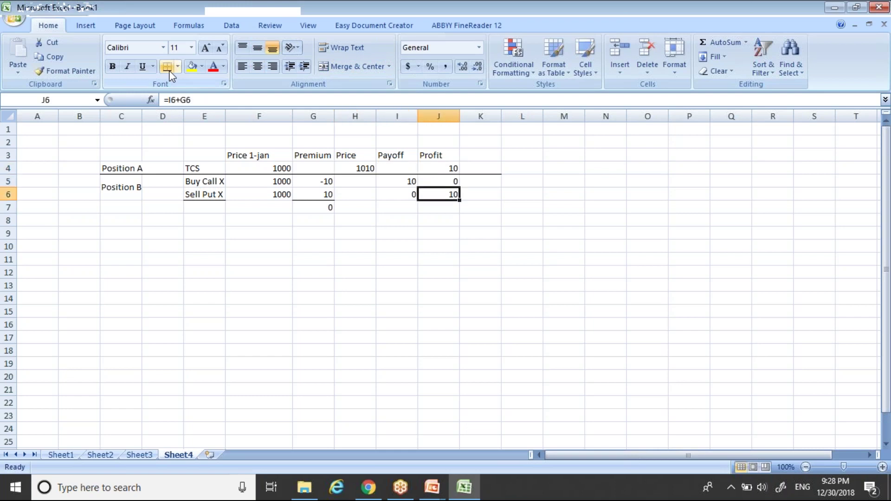
pyautogui.press('Down')
pyautogui.write('=')
pyautogui.press('BackSpace')
pyautogui.press('Escape')
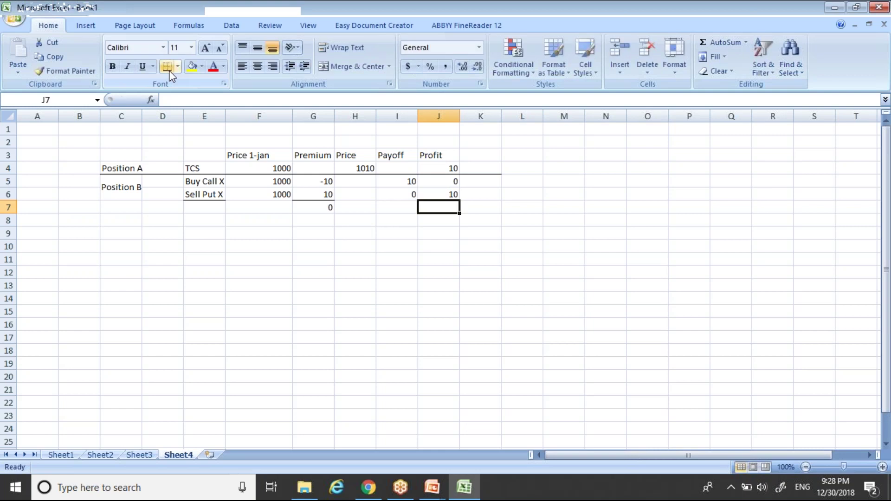
# Total Position B's profit in J7 with the formula =SUM(J5:J6)
pyautogui.hotkey('alt', '=')
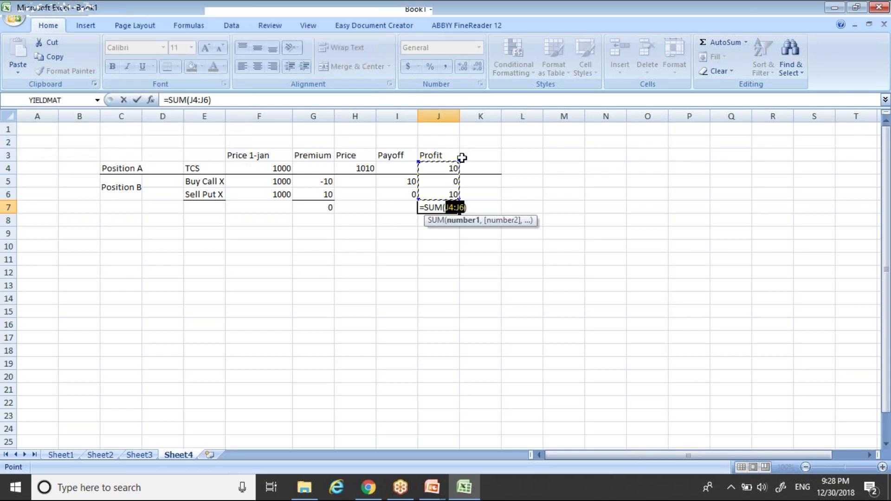
pyautogui.moveTo(459, 161); pyautogui.dragTo(459, 176)
pyautogui.press('Return')
# Add a bottom border beneath the Sell Put row across E6:J6
pyautogui.press('Up')
pyautogui.press('Up')
pyautogui.hotkey('shift', 'Left')
pyautogui.hotkey('shift', 'Left')
pyautogui.hotkey('shift', 'Left')
pyautogui.hotkey('shift', 'Left')
pyautogui.hotkey('shift', 'Left')
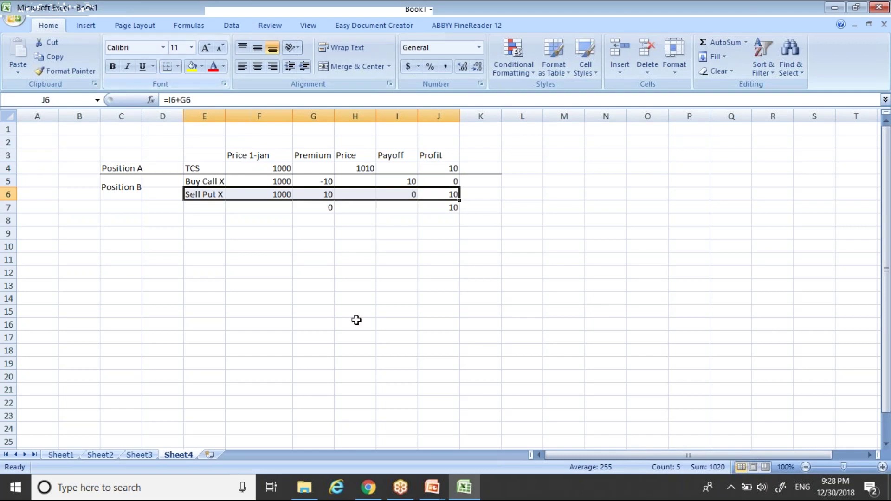
pyautogui.press('Down')
# Compare the TCS profit in J4 with Position B's total profit in J7
pyautogui.press('Up')
pyautogui.press('Up')
pyautogui.press('Up')
pyautogui.press('Down')
pyautogui.press('Down')
pyautogui.press('Down')
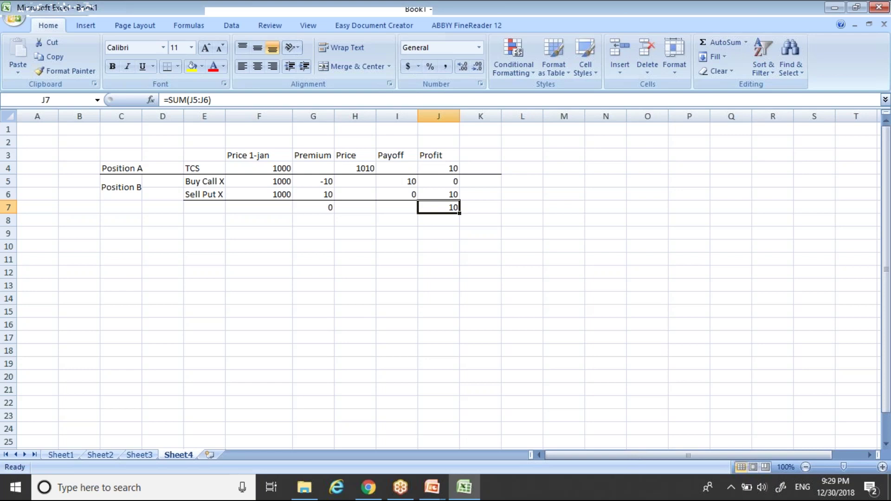
pyautogui.press('Left')
pyautogui.press('Left')
pyautogui.press('Left')
pyautogui.press('Left')
pyautogui.press('Left')
pyautogui.press('Left')
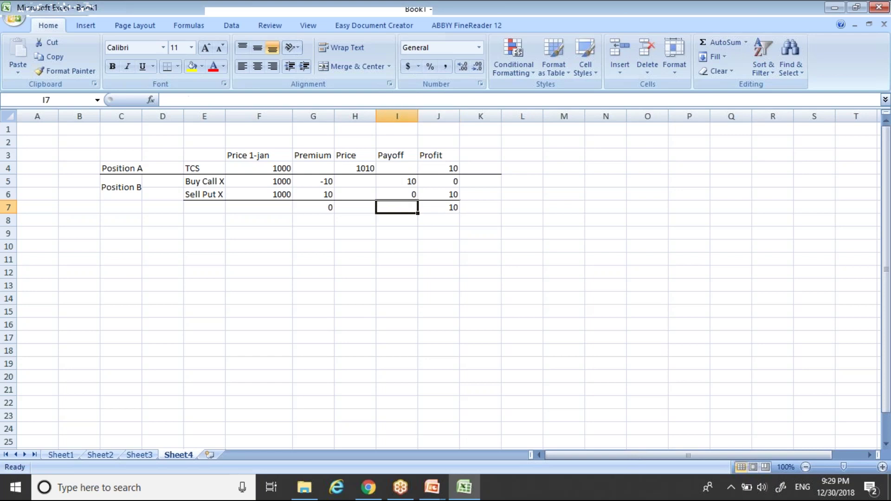
pyautogui.press('Up')
pyautogui.press('Up')
pyautogui.press('Up')
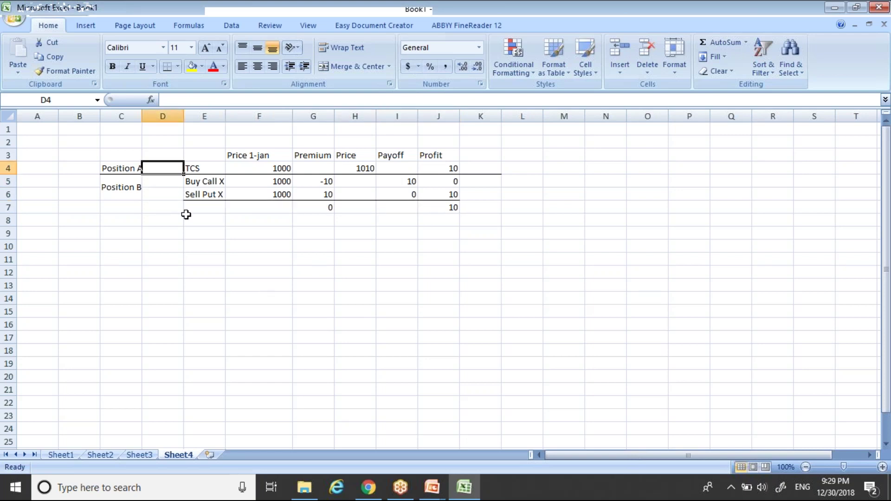
# Insert a blank row above the Buy Call row to separate Position A from Position B
pyautogui.click(9, 181)
pyautogui.rightClick(9, 181)
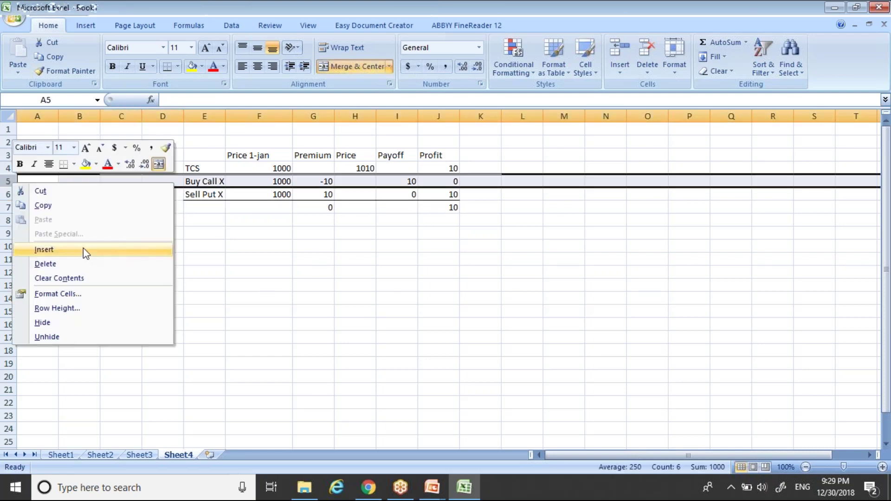
pyautogui.click(44, 249)
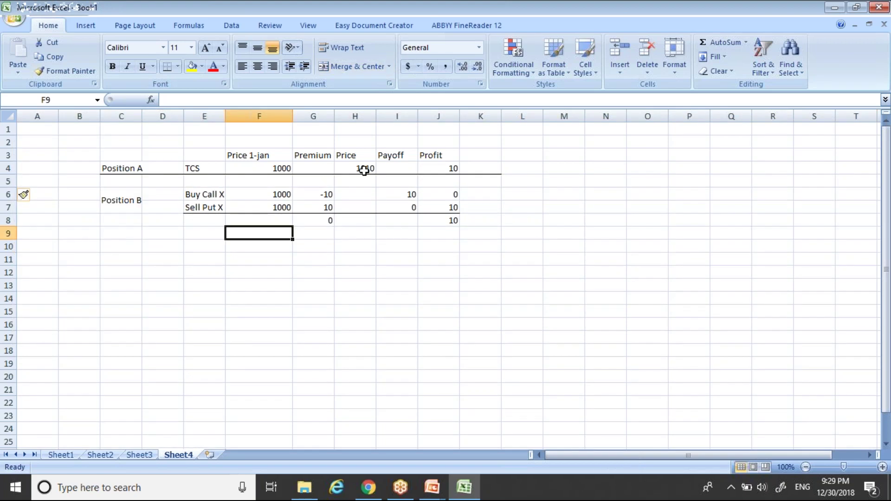
# Set the TCS price in H4 to 900
pyautogui.click(364, 169)
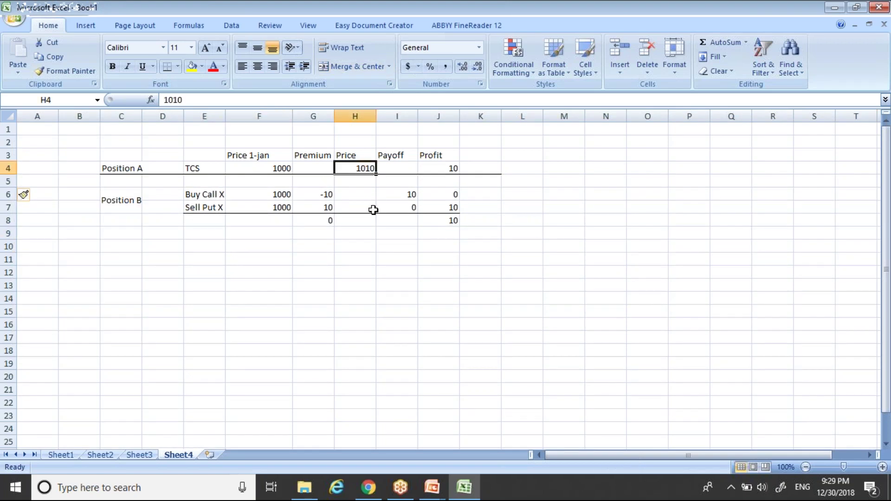
pyautogui.write('900')
pyautogui.press('Tab')
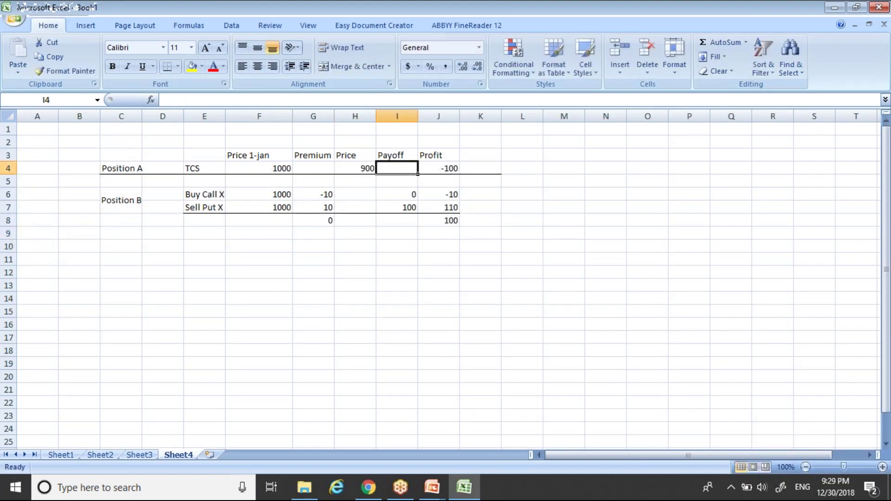
# Compare Position A's profit with Position B's total and individual option profits in the Profit column
pyautogui.press('Right')
pyautogui.press('Down')
pyautogui.press('Down')
pyautogui.press('Down')
pyautogui.press('Down')
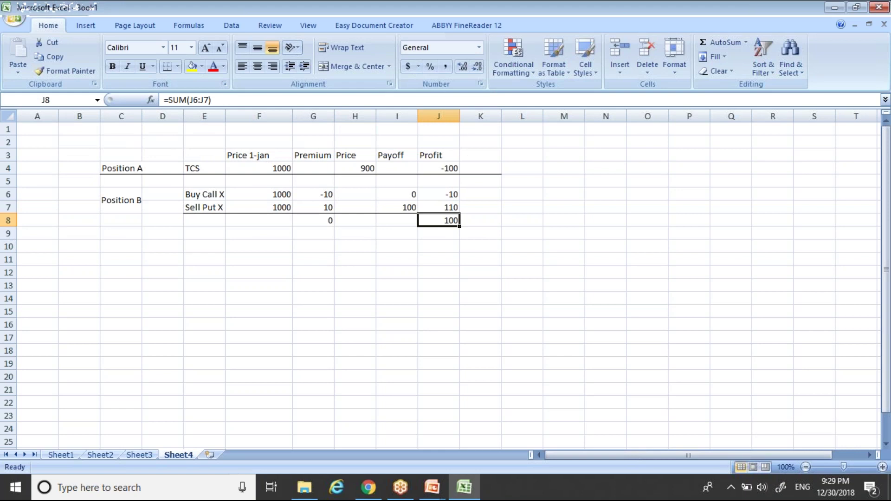
pyautogui.press('Up')
pyautogui.press('Up')
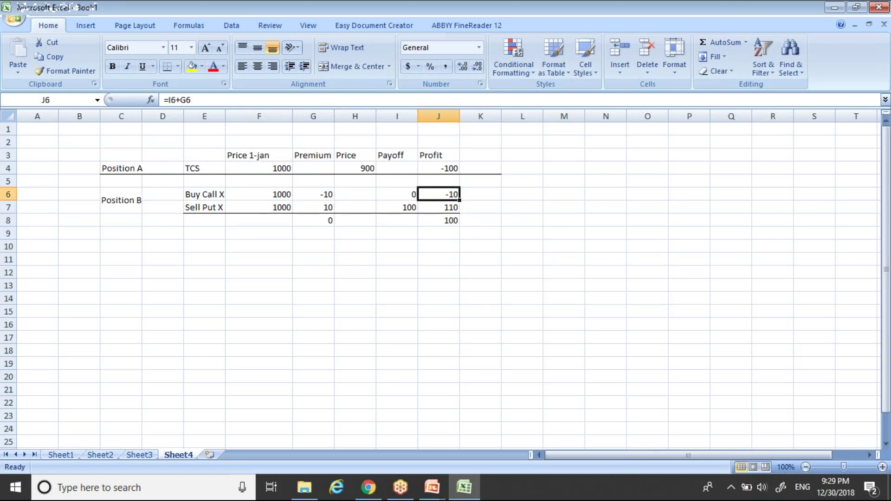
# Examine the Buy Call row's strike, premium, payoff and profit against the TCS price
pyautogui.press('Left')
pyautogui.press('Left')
pyautogui.press('Left')
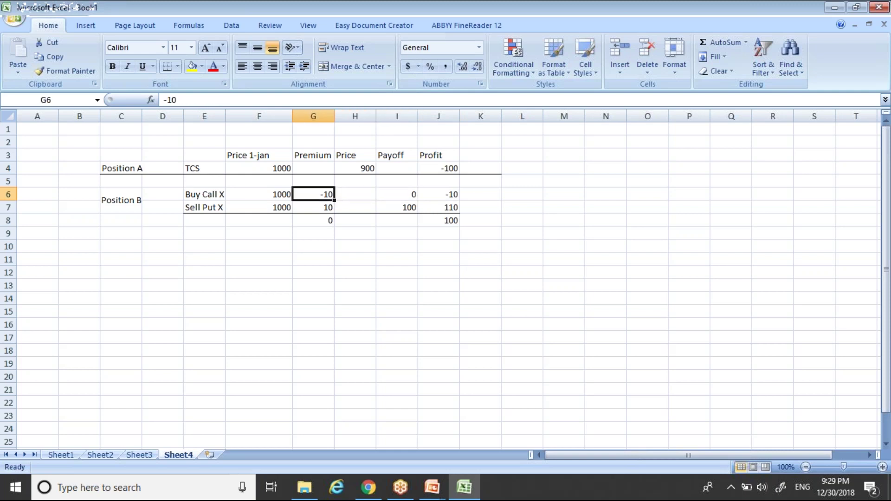
pyautogui.press('Left')
pyautogui.press('Left')
pyautogui.press('Right')
pyautogui.press('Right')
pyautogui.press('Right')
pyautogui.press('Right')
pyautogui.press('Right')
pyautogui.press('Left')
pyautogui.press('Left')
pyautogui.press('Up')
pyautogui.press('Up')
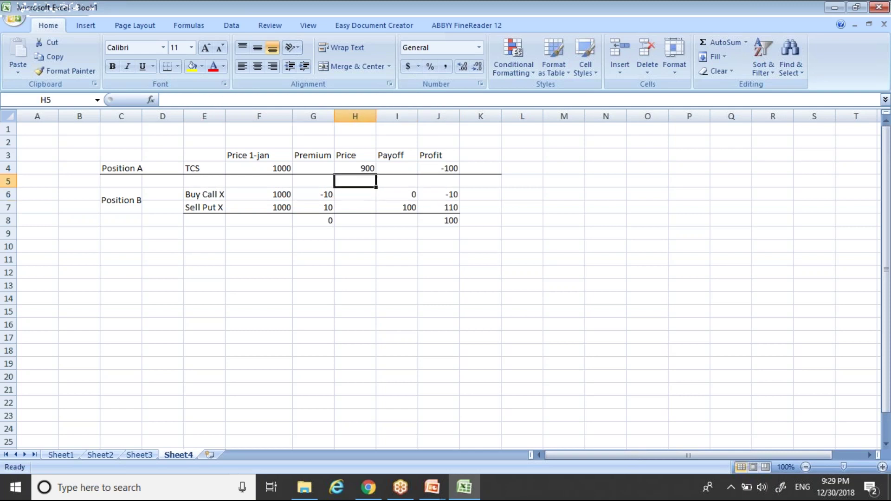
pyautogui.press('Down')
pyautogui.press('Down')
pyautogui.press('Down')
pyautogui.press('Up')
pyautogui.press('Left')
pyautogui.press('Left')
pyautogui.press('Left')
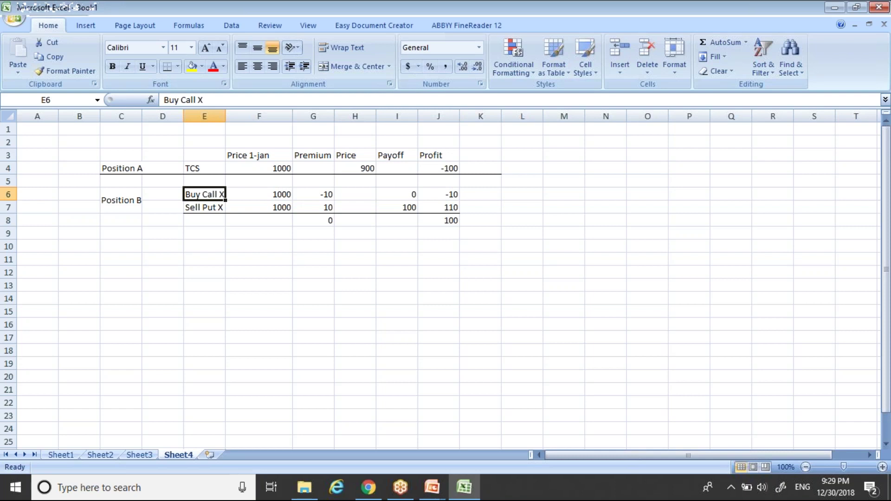
pyautogui.press('Right')
pyautogui.press('Right')
pyautogui.press('Right')
pyautogui.press('Right')
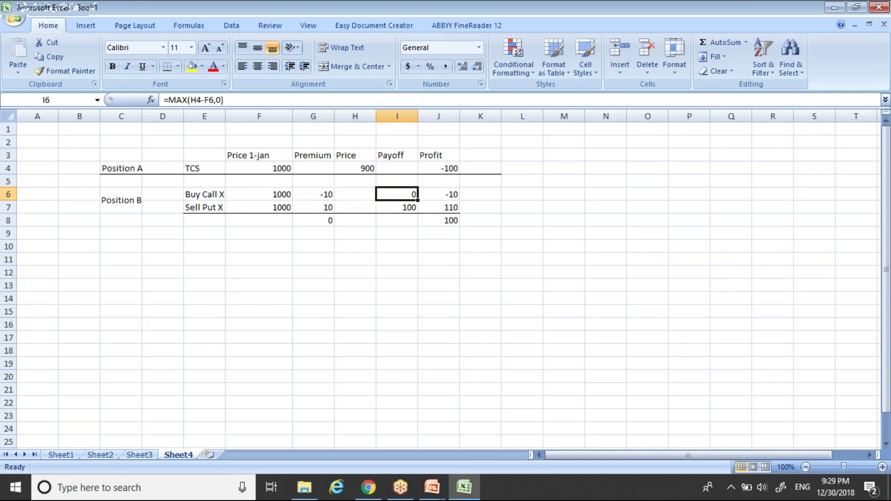
pyautogui.press('Right')
# Examine the Sell Put row's strike, premium, and payoff and profit formulas for the error in Position B's total
pyautogui.press('Down')
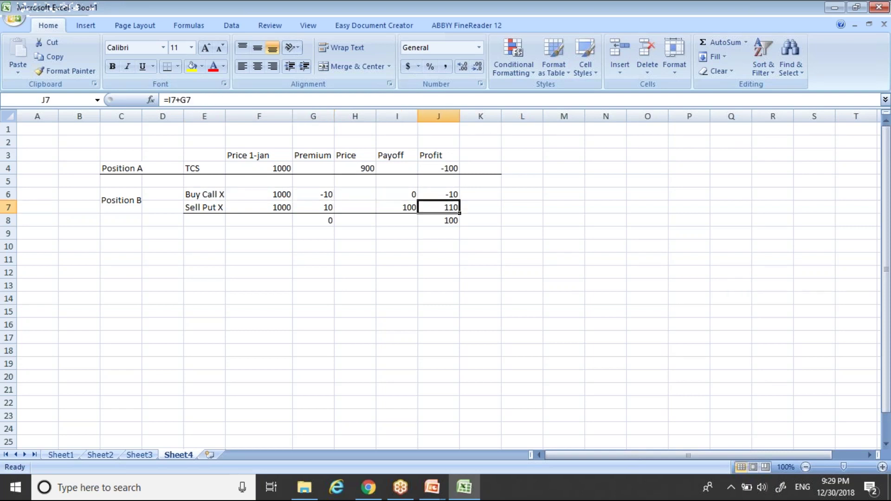
pyautogui.press('Left')
pyautogui.press('Left')
pyautogui.press('Left')
pyautogui.press('Left')
pyautogui.press('Left')
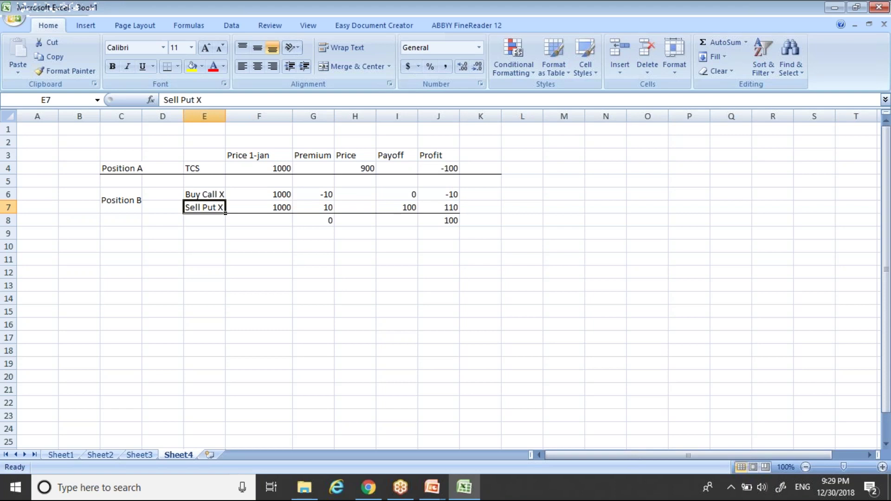
pyautogui.press('Right')
pyautogui.press('Right')
pyautogui.press('Right')
pyautogui.press('Right')
pyautogui.press('Right')
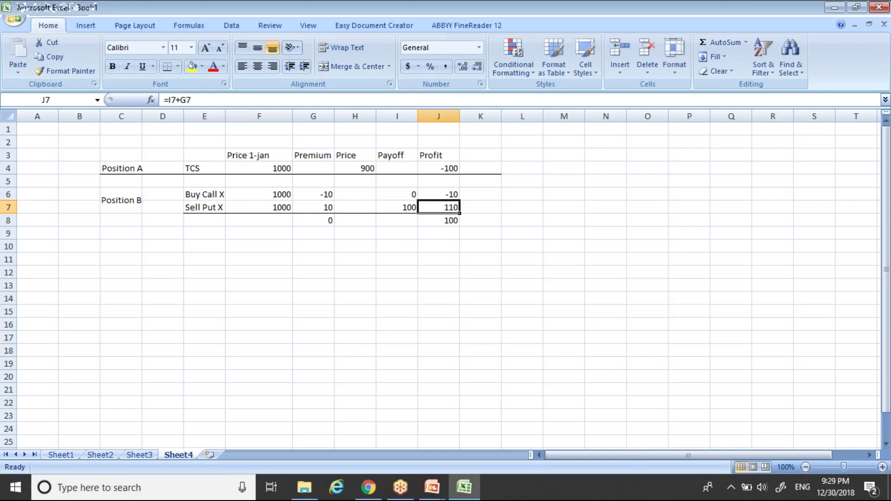
pyautogui.press('Down')
pyautogui.press('Up')
pyautogui.press('Left')
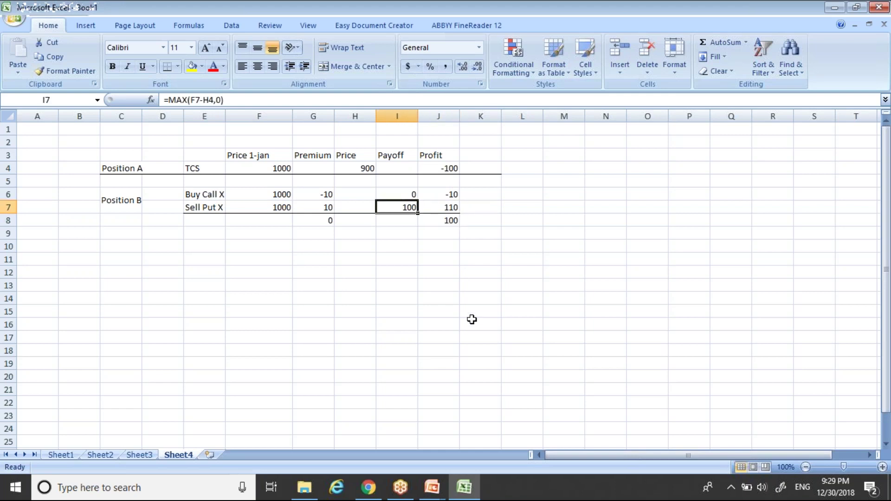
pyautogui.press('Right')
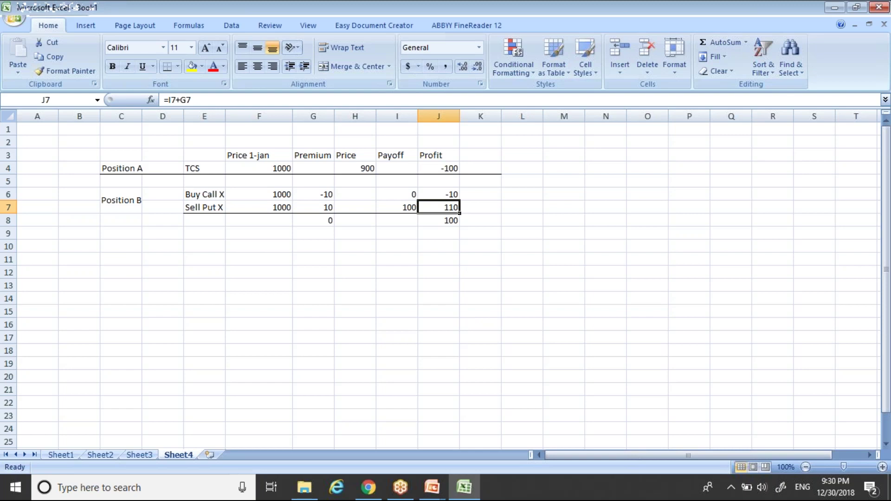
# Correct the sold put's profit in J7 with the formula =G7-I7
pyautogui.write('=')
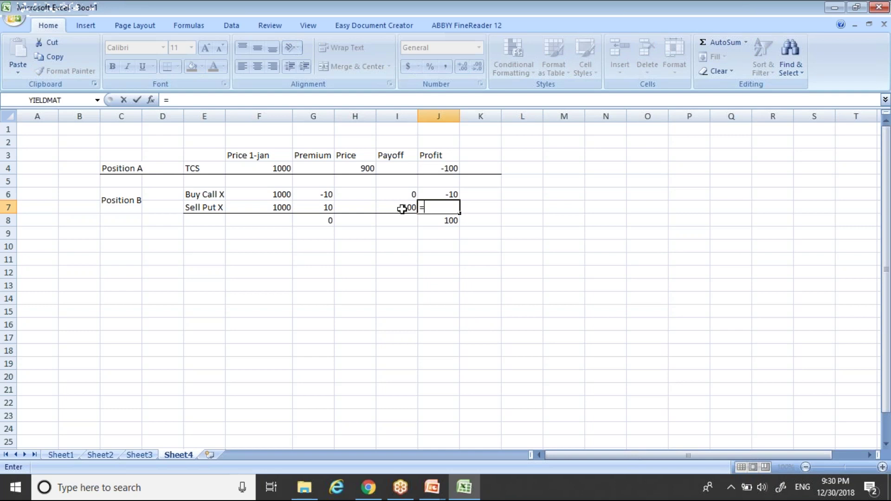
pyautogui.click(399, 209)
pyautogui.press('BackSpace')
pyautogui.press('BackSpace')
pyautogui.click(322, 205)
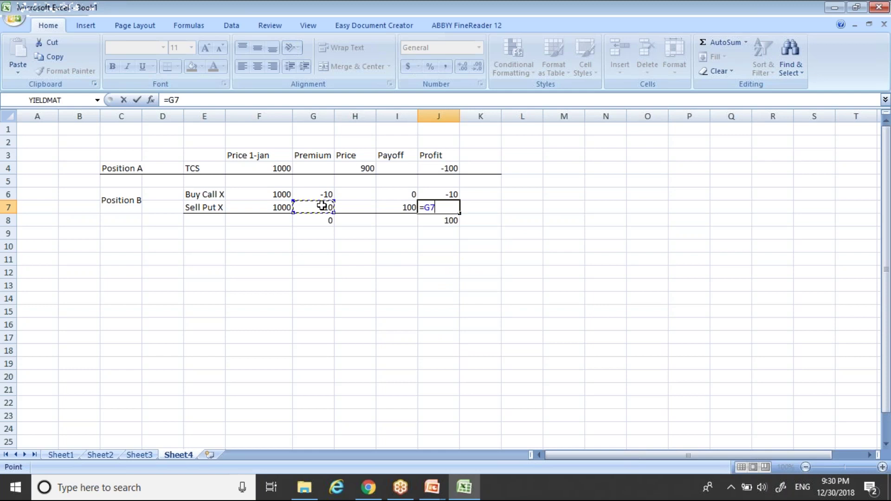
pyautogui.write('-')
pyautogui.click(398, 207)
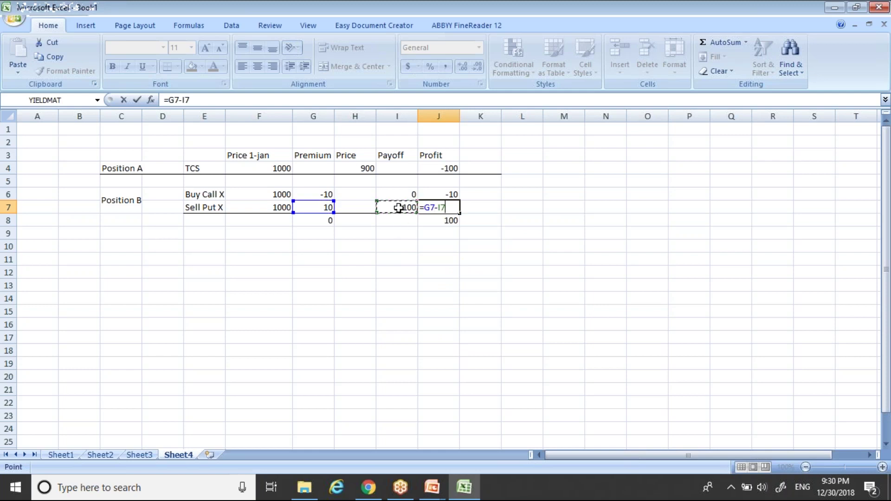
pyautogui.press('Return')
pyautogui.press('Right')
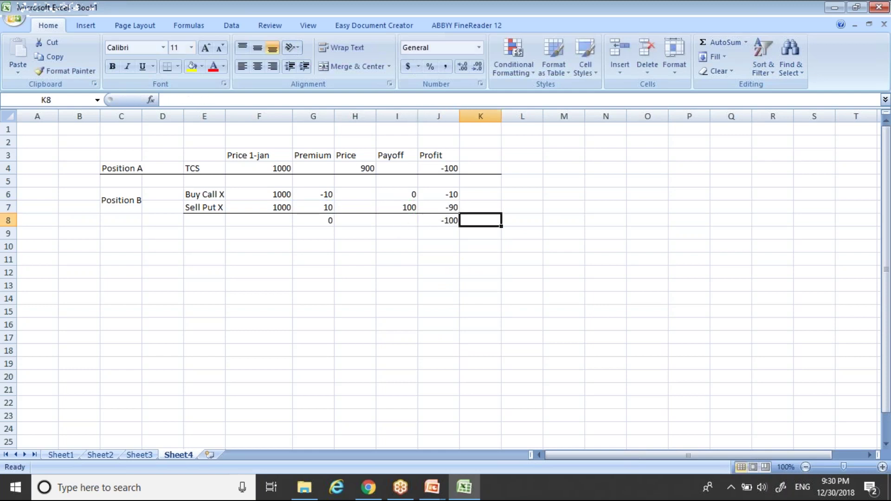
pyautogui.click(439, 207)
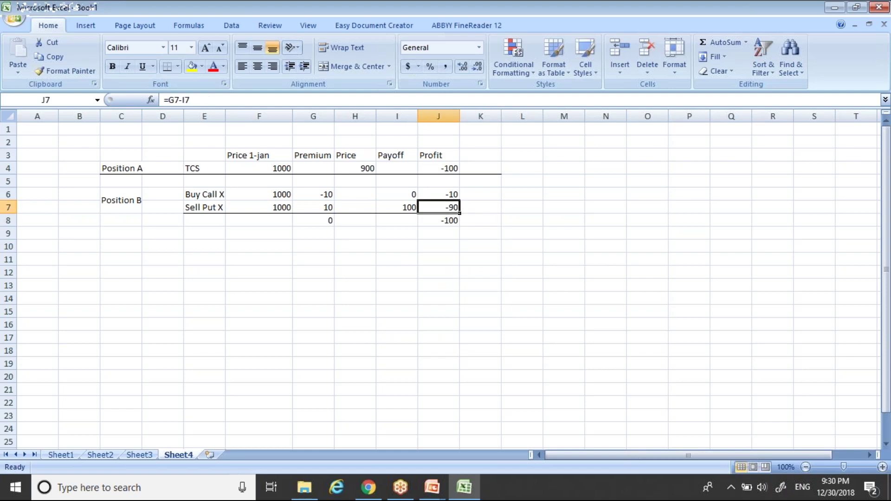
pyautogui.press('Up')
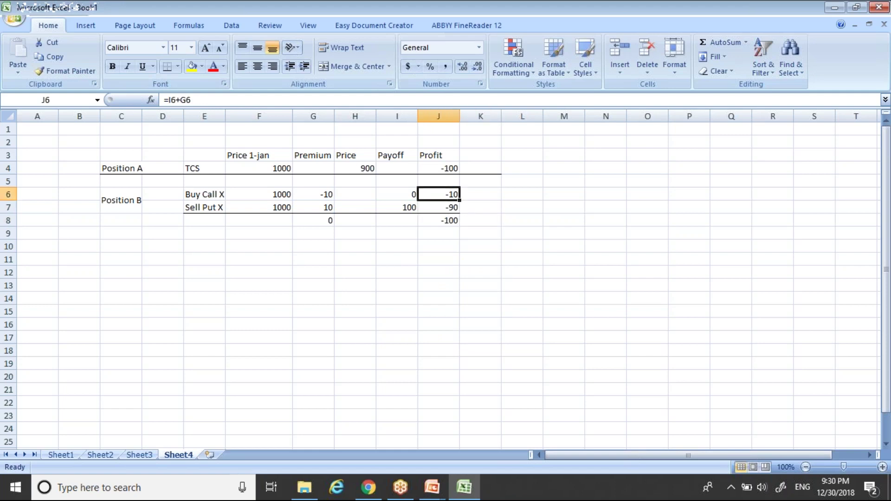
# Compare Position A's profit with Position B's individual option profits and their total in the Profit column
pyautogui.press('Down')
pyautogui.press('Down')
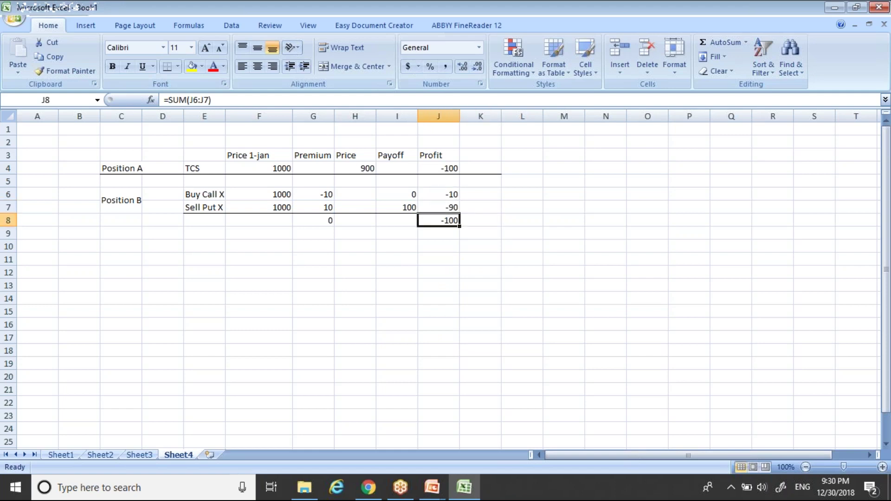
pyautogui.click(446, 169)
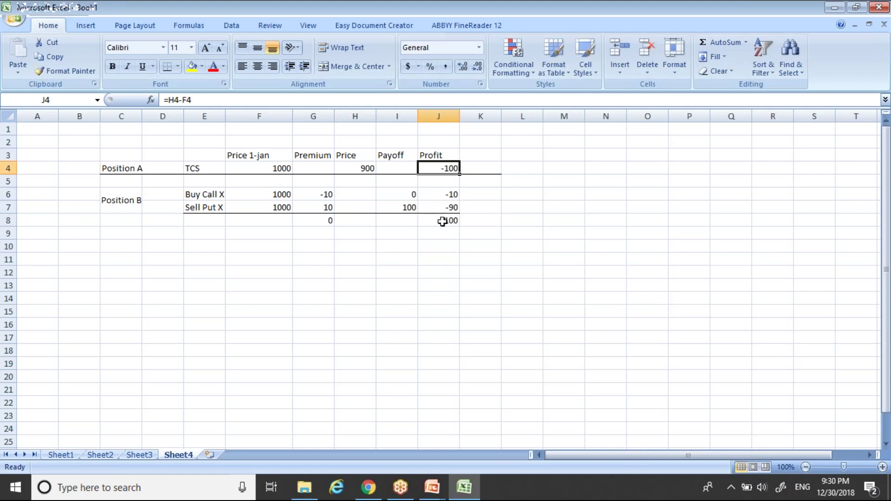
pyautogui.keyDown('ctrl'); pyautogui.click(442, 221); pyautogui.keyUp('ctrl')
pyautogui.click(445, 327)
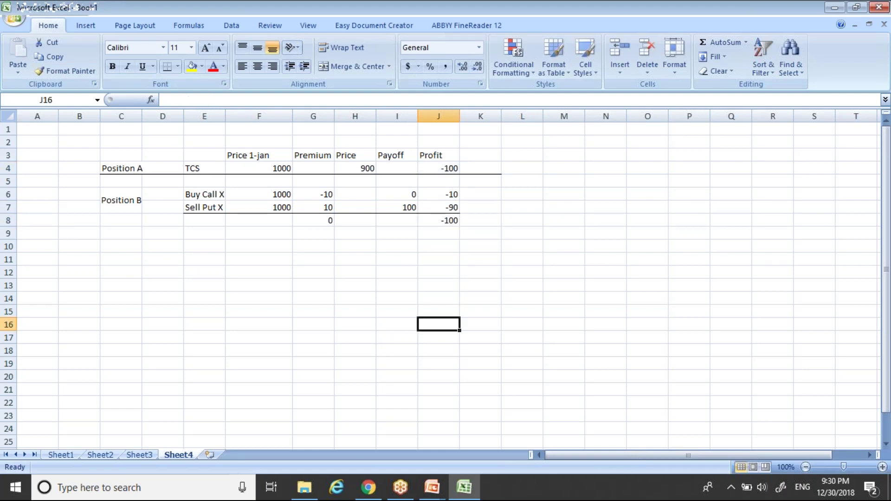
pyautogui.press('Up')
pyautogui.press('Up')
pyautogui.press('Up')
pyautogui.press('Up')
pyautogui.press('Up')
pyautogui.press('Up')
pyautogui.press('Up')
pyautogui.press('Up')
pyautogui.press('Up')
pyautogui.press('Up')
pyautogui.press('Up')
pyautogui.press('Up')
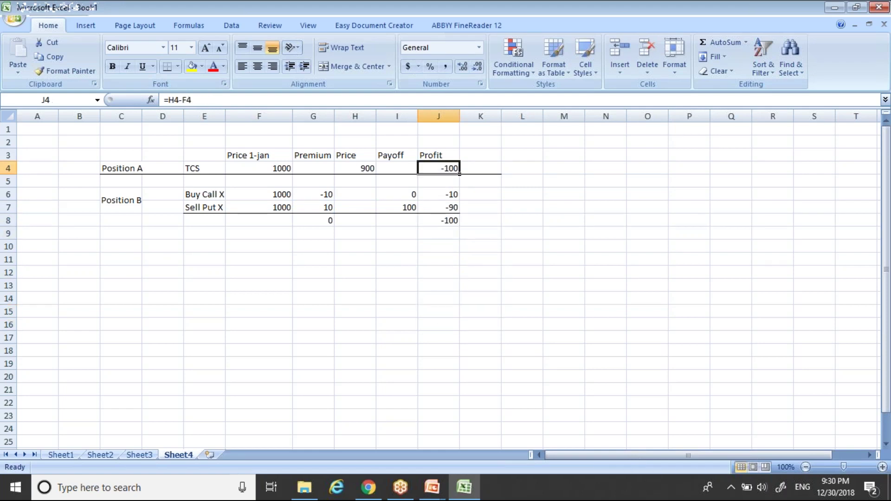
pyautogui.press('Down')
pyautogui.press('Down')
pyautogui.press('Down')
pyautogui.press('Down')
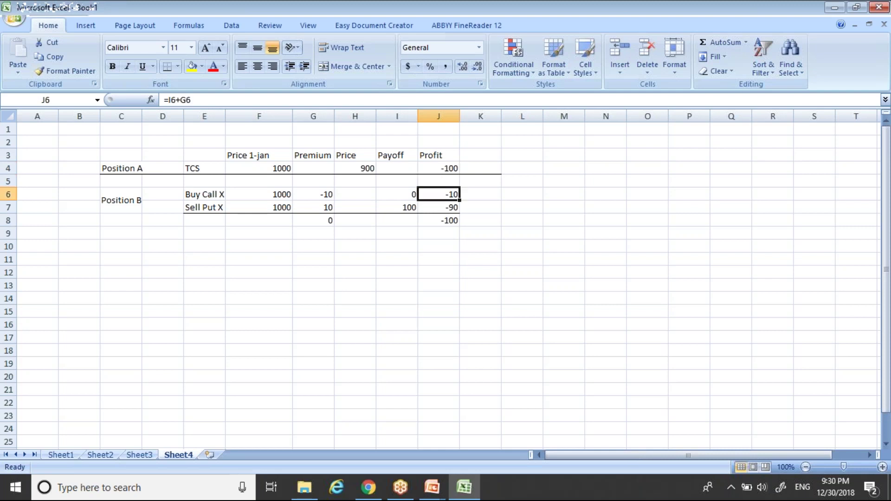
pyautogui.press('Up')
pyautogui.press('Up')
pyautogui.press('Up')
pyautogui.press('Up')
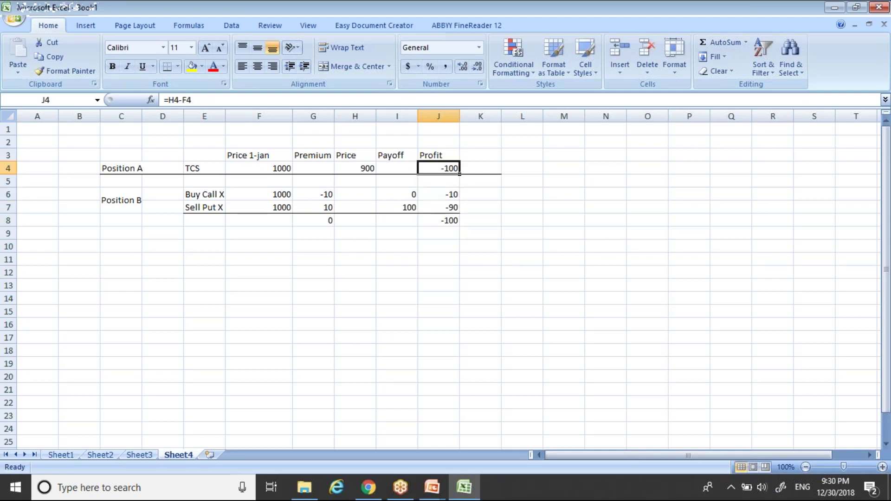
pyautogui.press('Down')
pyautogui.press('Down')
pyautogui.press('Down')
pyautogui.press('Down')
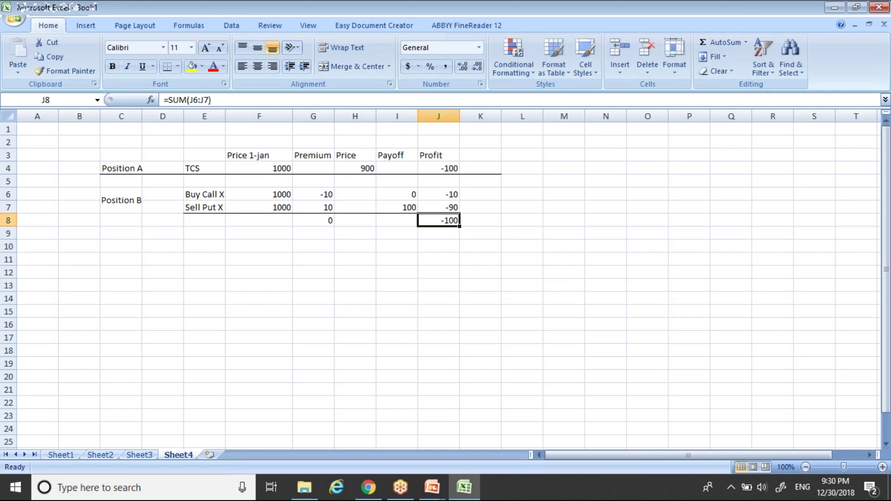
# Enter the note "Long = Call buy + Put Sell" in cell F12 below the position table
pyautogui.press('Down')
pyautogui.press('Down')
pyautogui.press('Down')
pyautogui.press('Left')
pyautogui.press('Left')
pyautogui.press('Left')
pyautogui.press('Left')
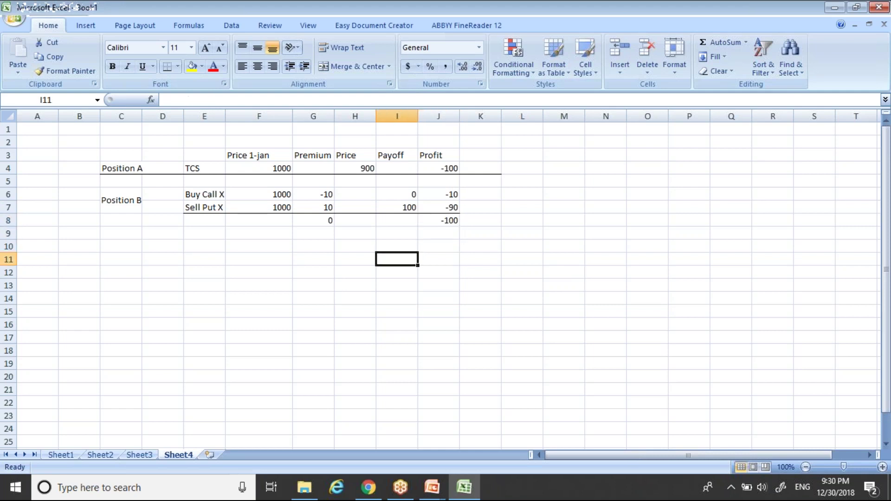
pyautogui.press('Down')
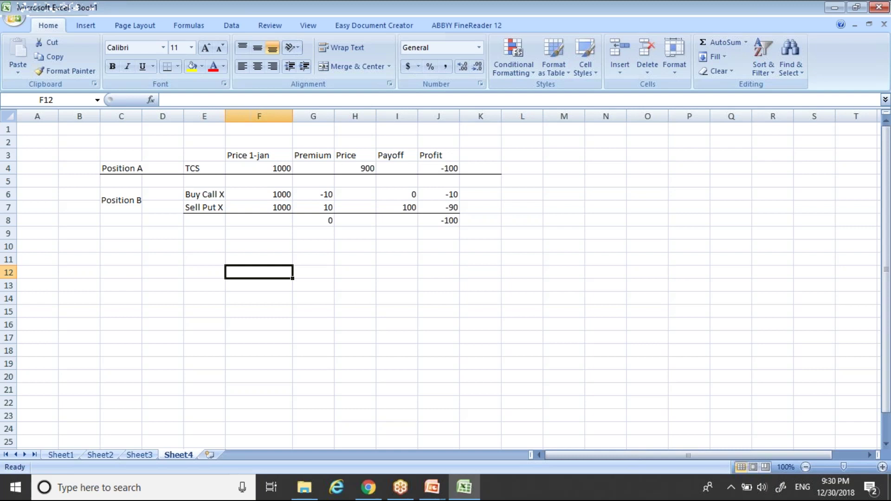
pyautogui.write('Long =')
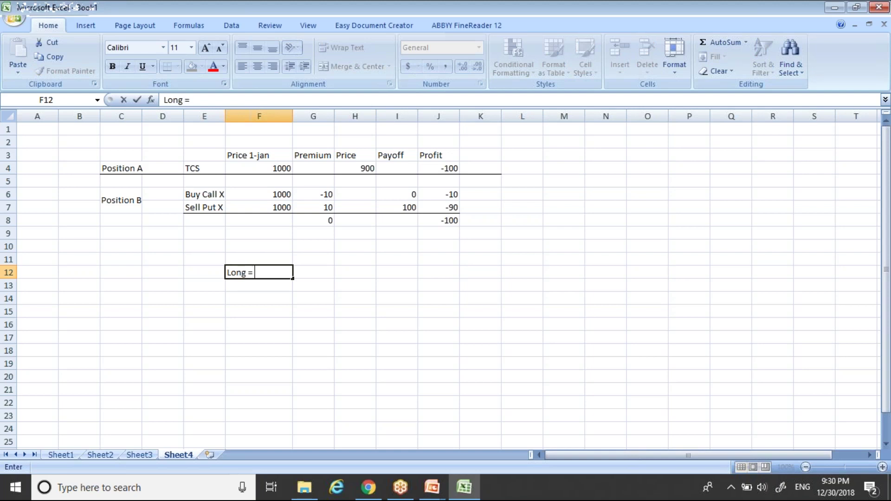
pyautogui.write(' Call buy +')
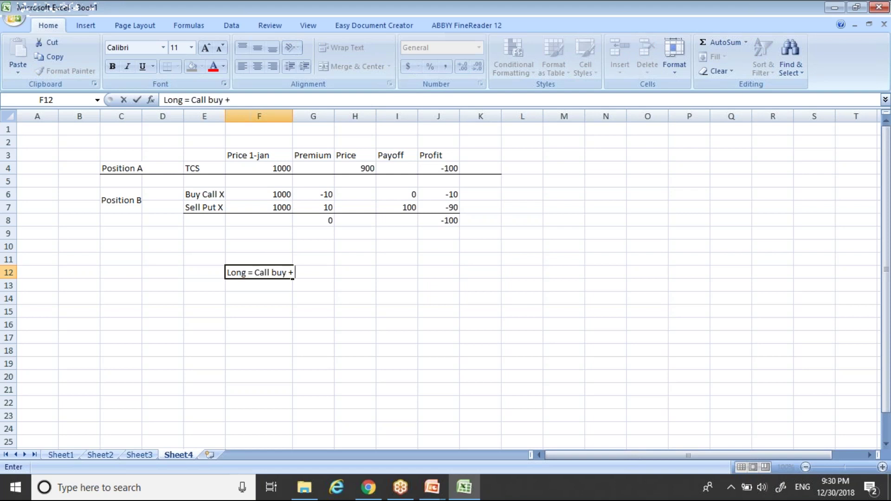
pyautogui.write(' Put Sell')
pyautogui.press('Return')
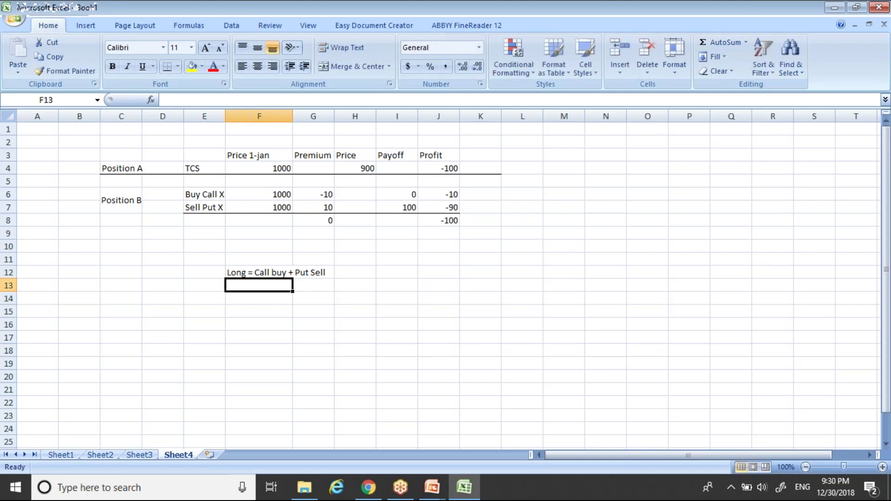
# Switch to the PowerPoint slide show and review the Synthetic Stock Using Options slide against the note in F12
pyautogui.click(259, 273)
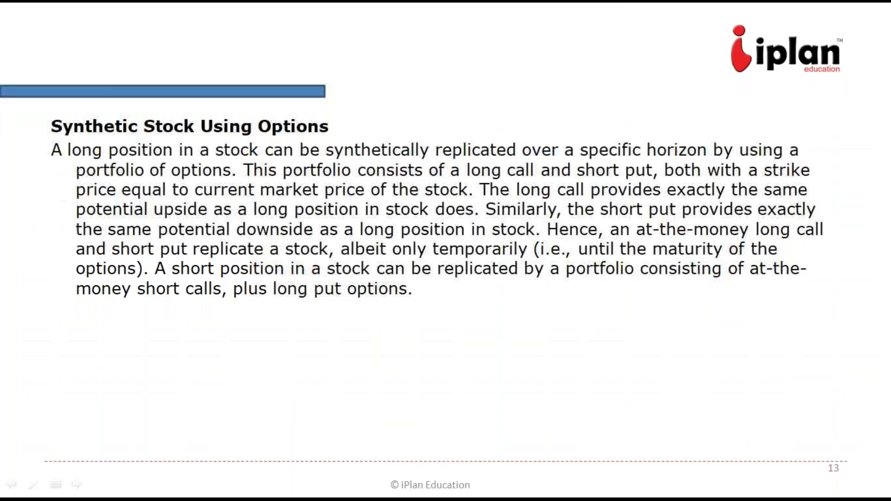
pyautogui.hotkey('alt', 'Tab')
pyautogui.press('Tab')
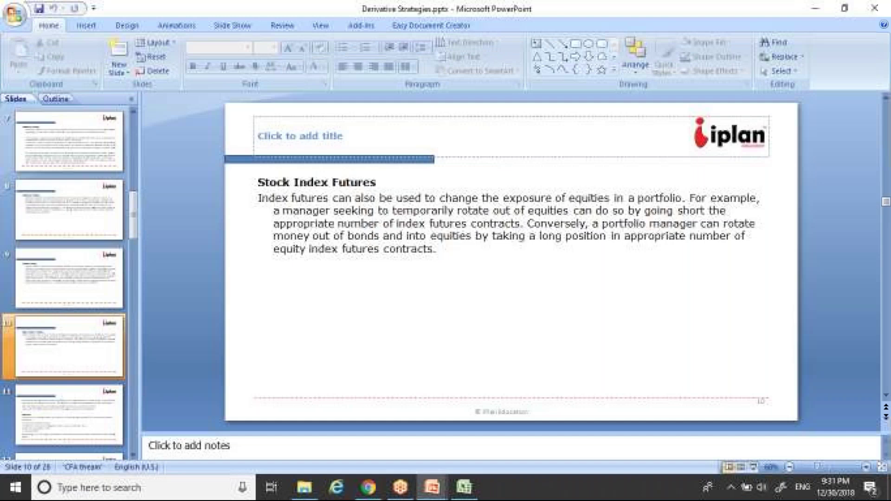
pyautogui.hotkey('alt', 'Tab')
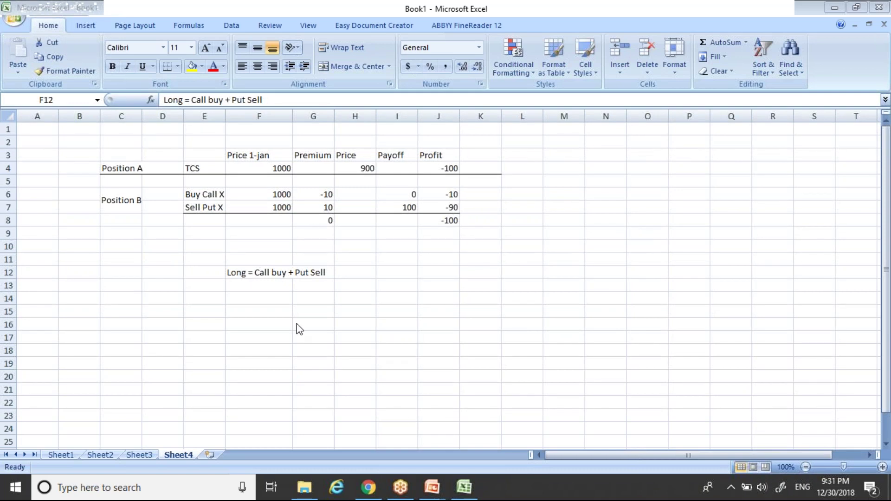
pyautogui.hotkey('alt', 'Tab')
pyautogui.press('Tab')
pyautogui.press('Tab')
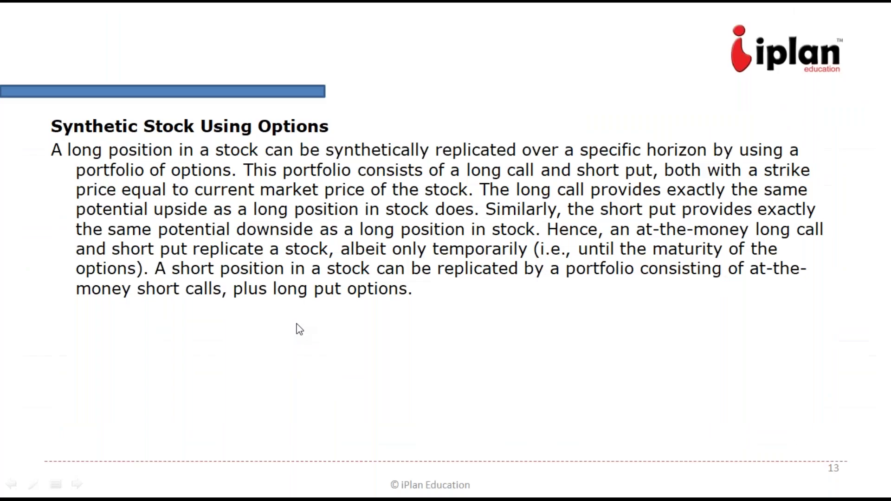
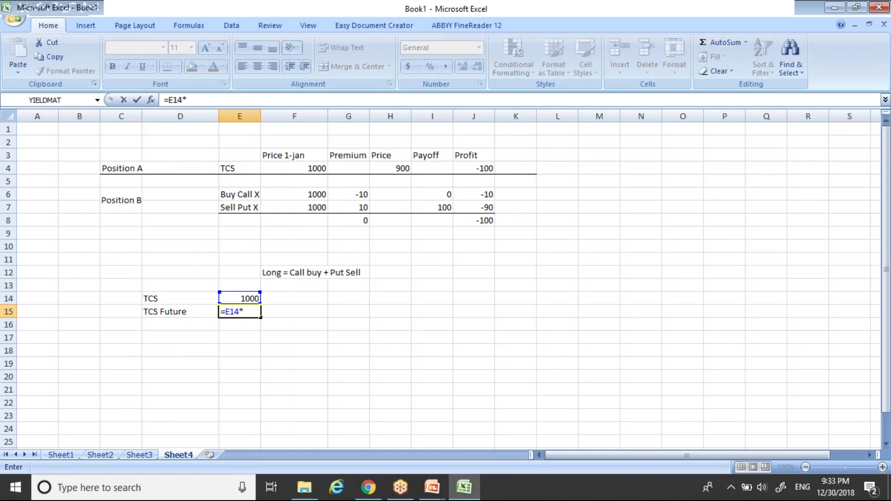
# Complete the TCS Future price in E15 as =E14*2.718^(8%) and fit column E to its contents
pyautogui.write('2')
pyautogui.write('.718')
pyautogui.write('^')
pyautogui.write('(')
pyautogui.write('8')
pyautogui.write('%')
pyautogui.write(')')
pyautogui.press('Return')
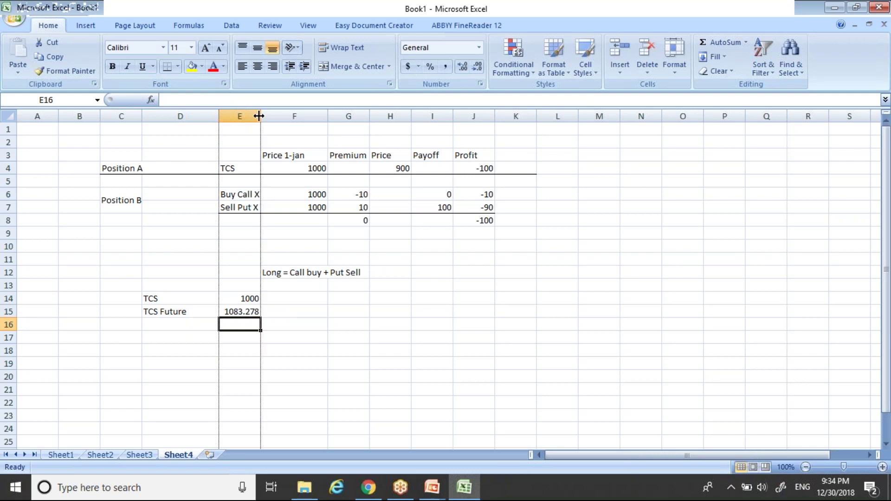
pyautogui.doubleClick(259, 116)
pyautogui.press('Up')
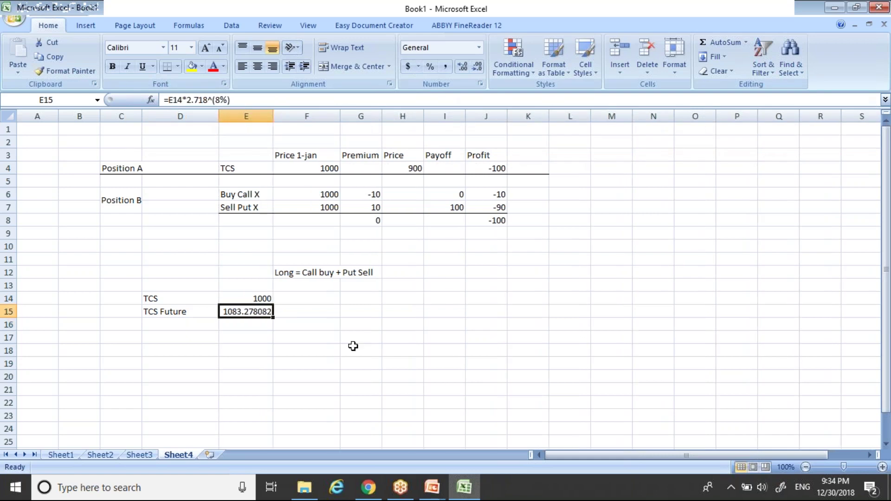
# Extend the futures label in D15 to "TCS Future 1 Yr."
pyautogui.press('Up')
pyautogui.press('Left')
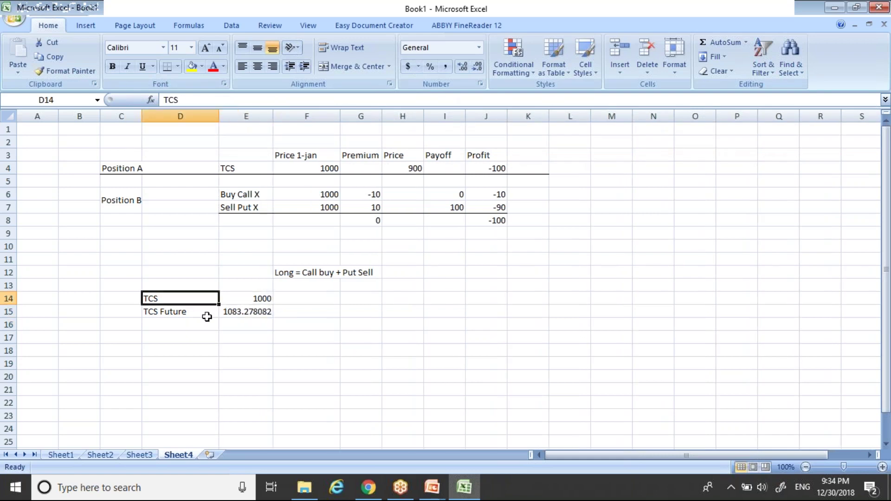
pyautogui.click(199, 310)
pyautogui.press('F2')
pyautogui.write('1 Yr,')
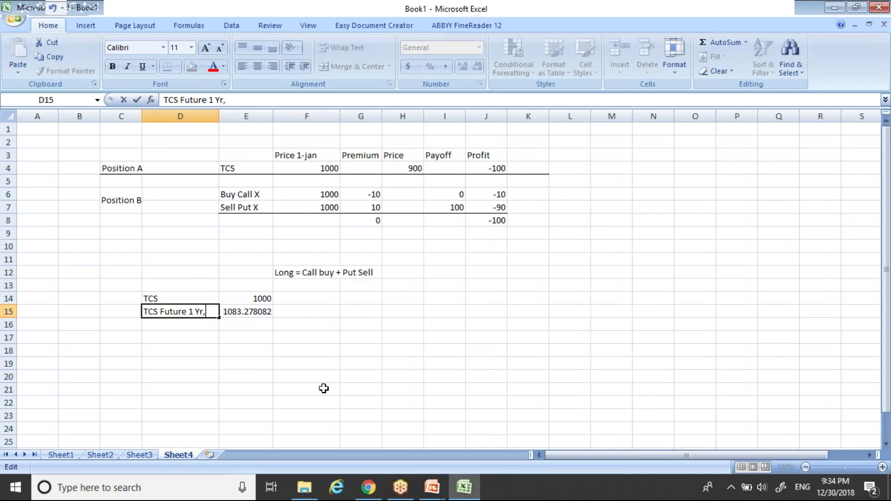
pyautogui.press('BackSpace')
pyautogui.write('.')
pyautogui.press('Return')
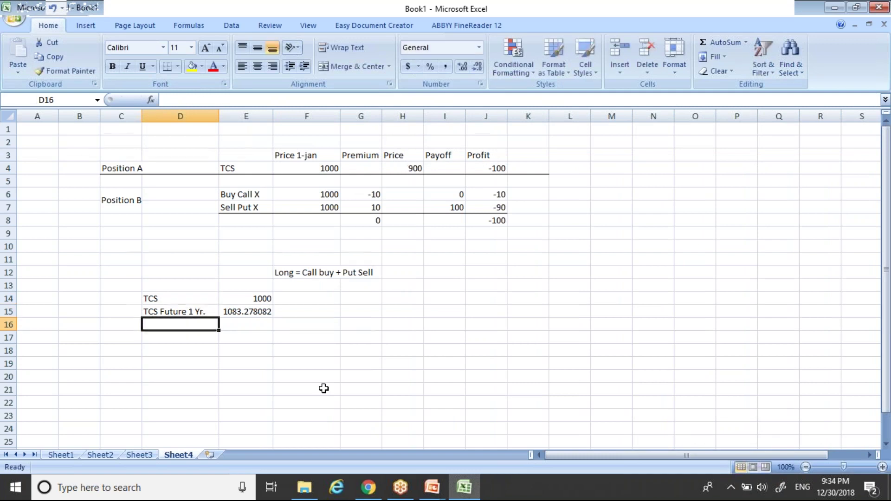
# Reduce the TCS futures price in E15 to two decimal places
pyautogui.press('Up')
pyautogui.press('Right')
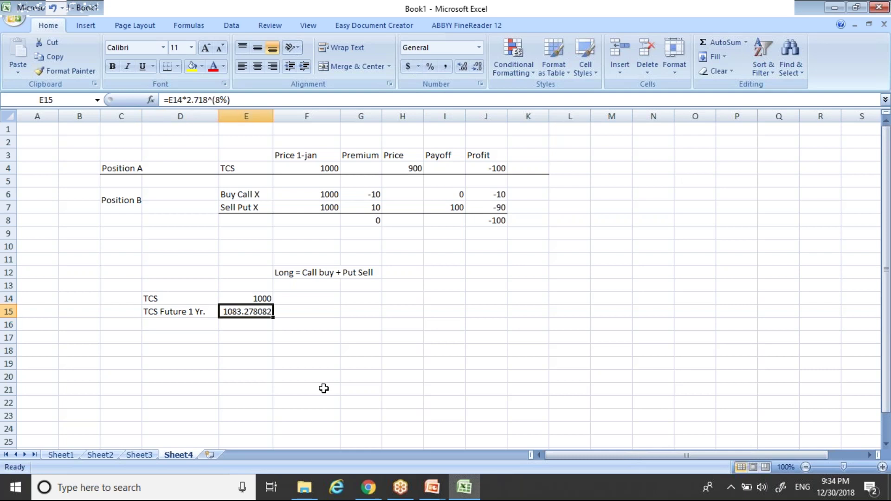
pyautogui.click(478, 66)
pyautogui.click(478, 66)
pyautogui.click(478, 67)
pyautogui.click(478, 67)
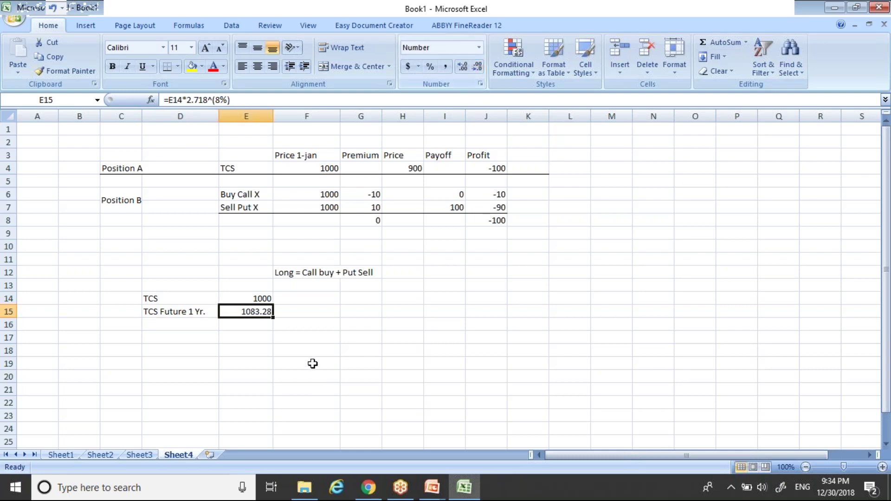
# Review the TCS spot and one-year futures rows and the empty cells beside them
pyautogui.click(290, 353)
pyautogui.press('Up')
pyautogui.press('Up')
pyautogui.press('Up')
pyautogui.press('Left')
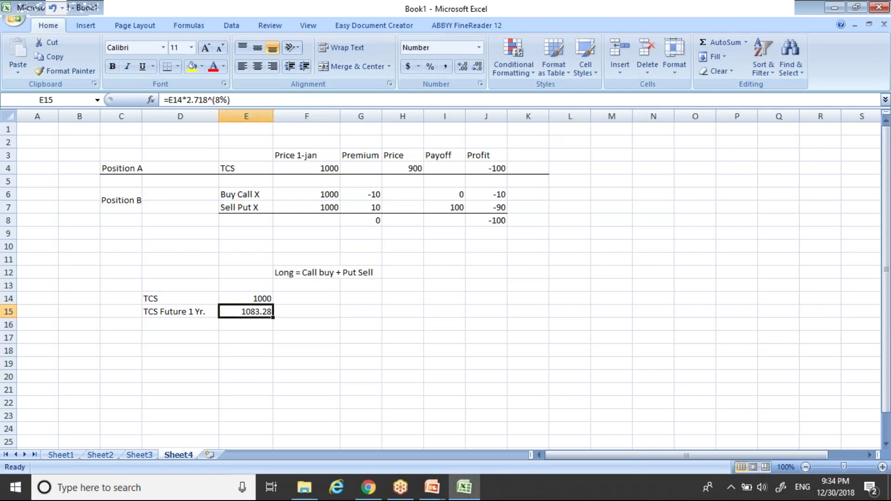
pyautogui.press('Left')
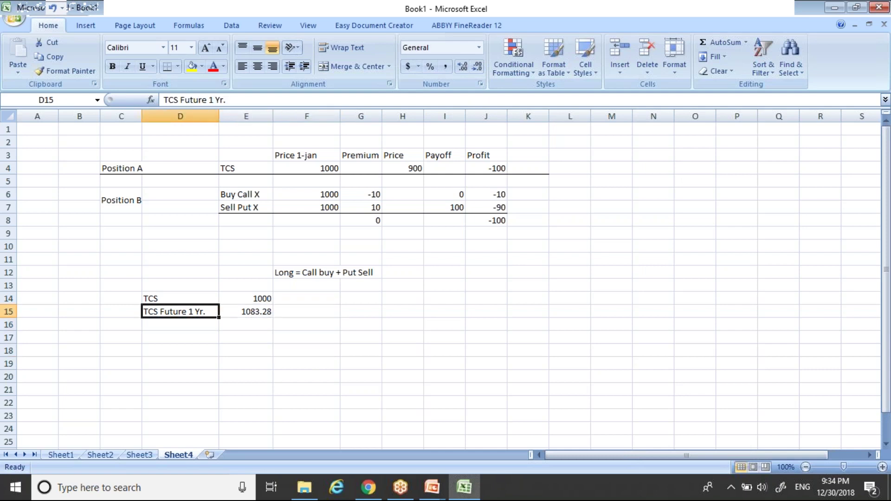
pyautogui.press('Up')
pyautogui.press('Right')
pyautogui.press('Right')
pyautogui.press('Right')
pyautogui.press('Right')
pyautogui.press('Left')
pyautogui.press('Left')
pyautogui.press('Left')
pyautogui.press('Down')
pyautogui.press('Down')
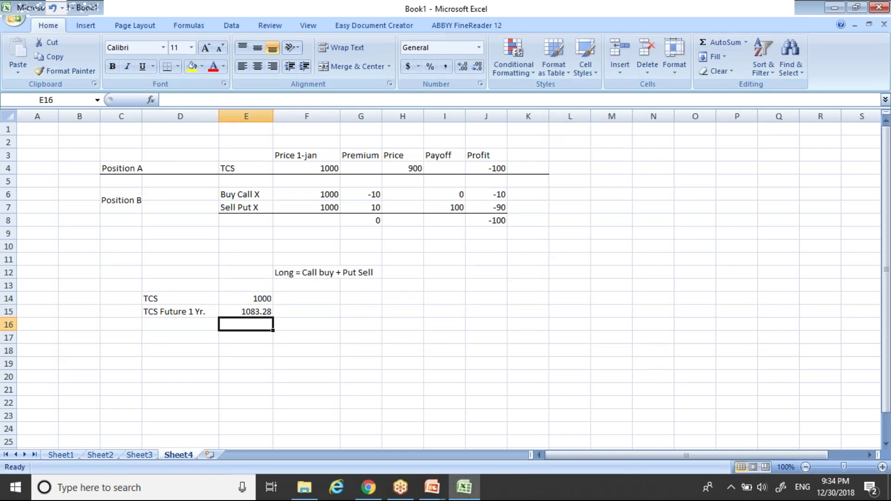
pyautogui.press('Right')
pyautogui.press('Right')
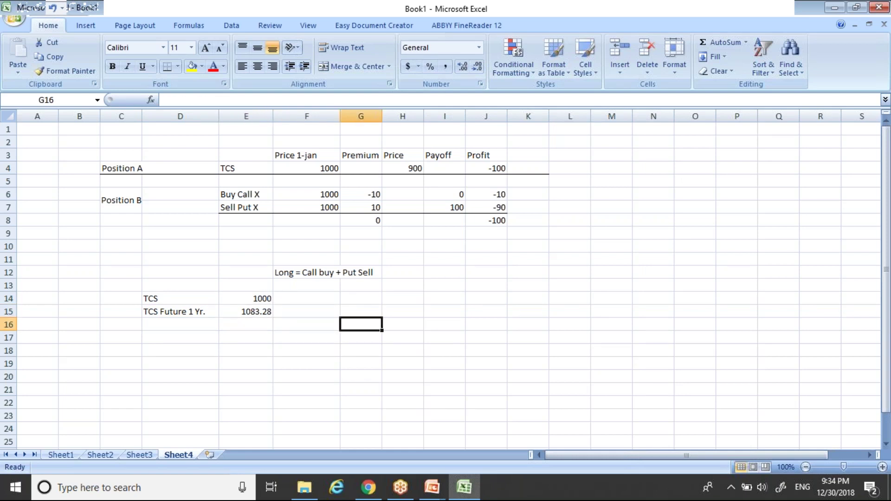
pyautogui.press('Up')
pyautogui.press('Up')
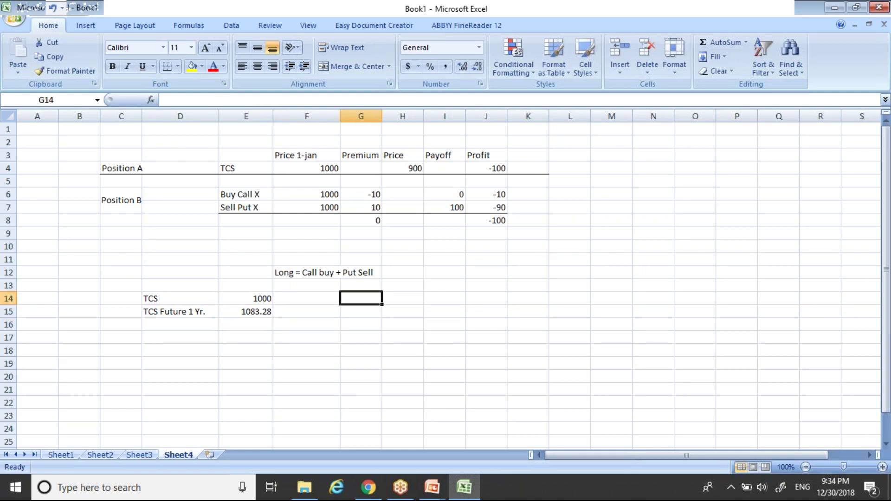
# Add the date headers 1-Jan in E13 and 31-Dec in F13 above the TCS prices
pyautogui.press('Left')
pyautogui.press('Up')
pyautogui.press('Right')
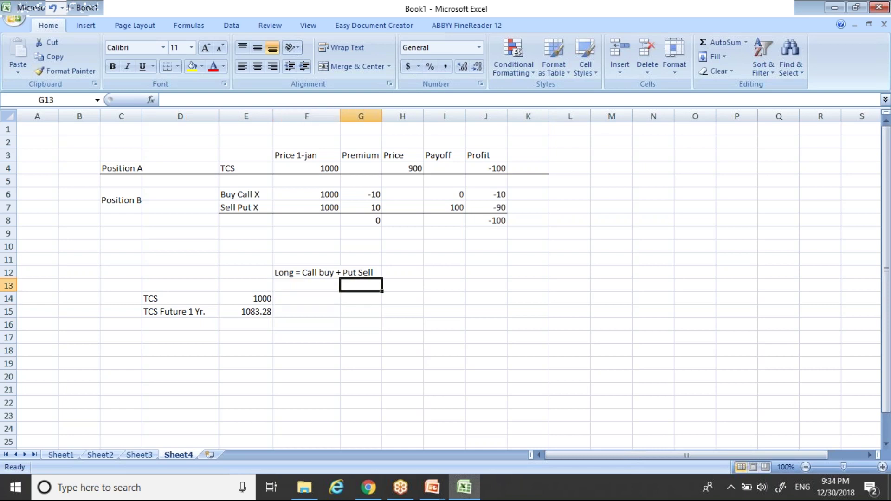
pyautogui.press('Left')
pyautogui.press('Left')
pyautogui.write('1-jan')
pyautogui.press('Tab')
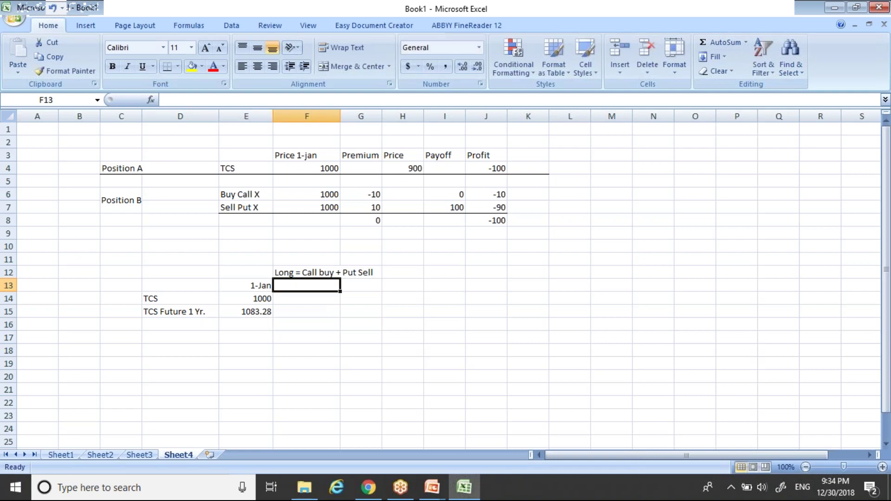
pyautogui.write('31-dec')
pyautogui.press('Return')
# Enter 900 as the 31-Dec TCS price in F14
pyautogui.press('Right')
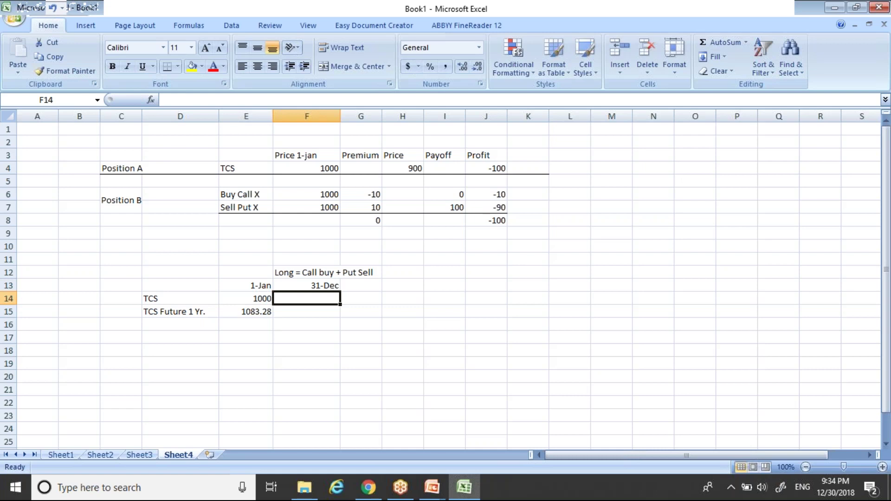
pyautogui.write('900')
pyautogui.press('Return')
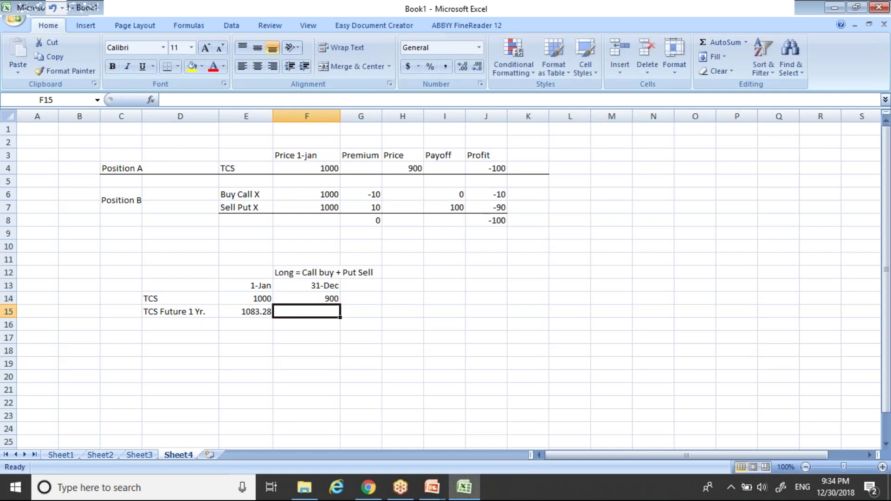
# Switch to the PowerPoint slide show to consult the Synthetic Assets With Forwards/Futures slide
pyautogui.click(306, 299)
pyautogui.click(361, 298)
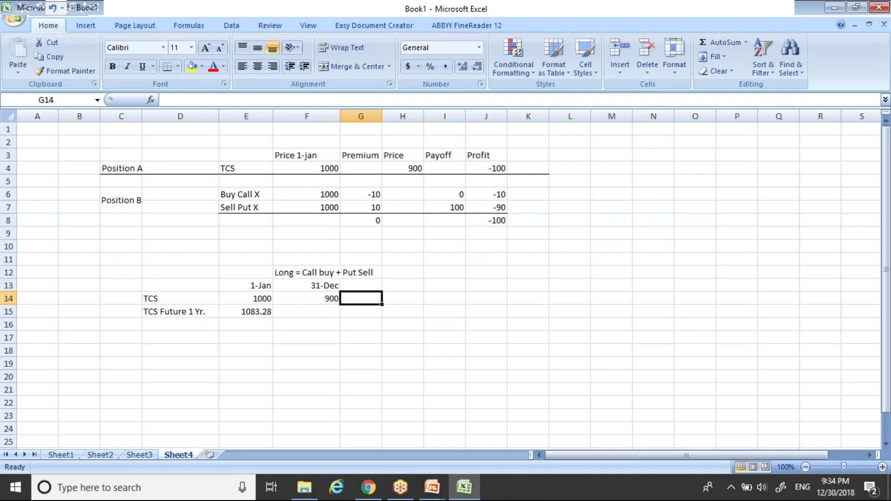
pyautogui.hotkey('alt', 'Tab')
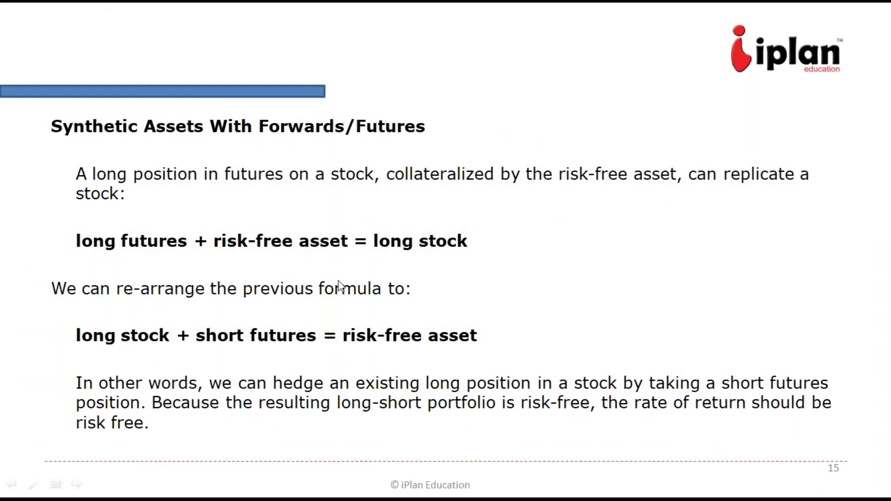
# Return to the Excel workbook and label the TCS and TCS Future rows "Buy" in C14 and C15
pyautogui.hotkey('alt', 'Tab')
pyautogui.press('Left')
pyautogui.press('Left')
pyautogui.press('Left')
pyautogui.press('Left')
pyautogui.write('Buy')
pyautogui.press('Return')
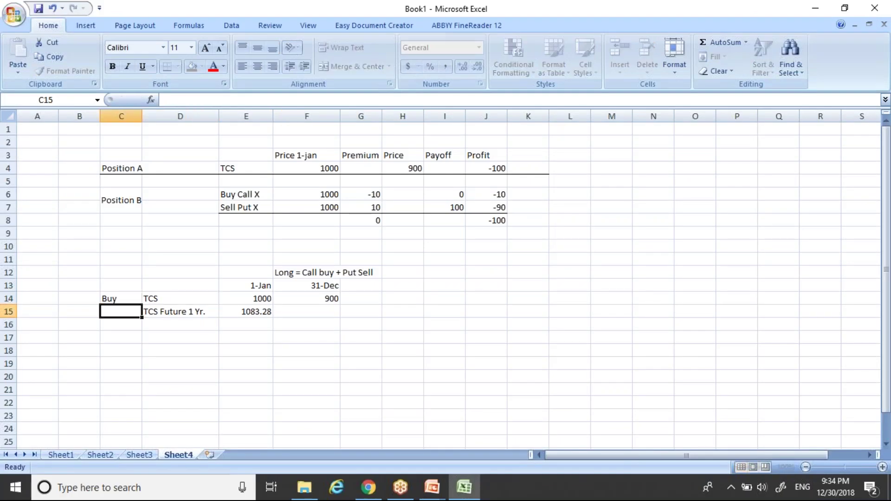
pyautogui.write('Buy')
pyautogui.press('Return')
# Calculate the TCS stock's gain or loss in G14 as F14-E14, the 31-Dec price minus the 1-Jan price
pyautogui.press('Up')
pyautogui.press('Right')
pyautogui.press('Right')
pyautogui.press('Right')
pyautogui.press('Up')
pyautogui.press('Right')
pyautogui.write('=')
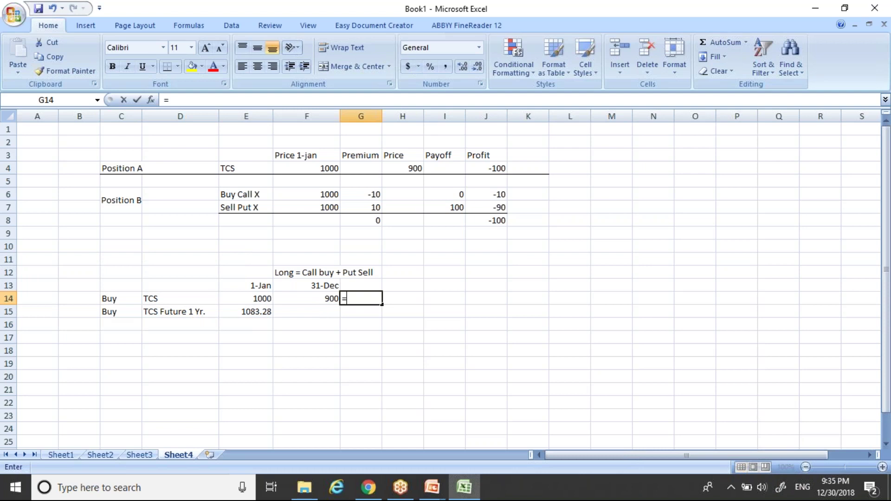
pyautogui.click(326, 298)
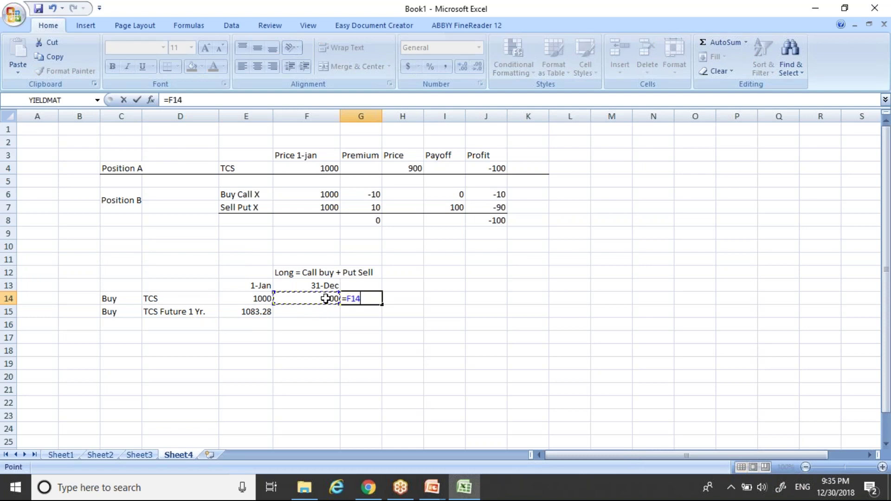
pyautogui.write('-')
pyautogui.click(257, 300)
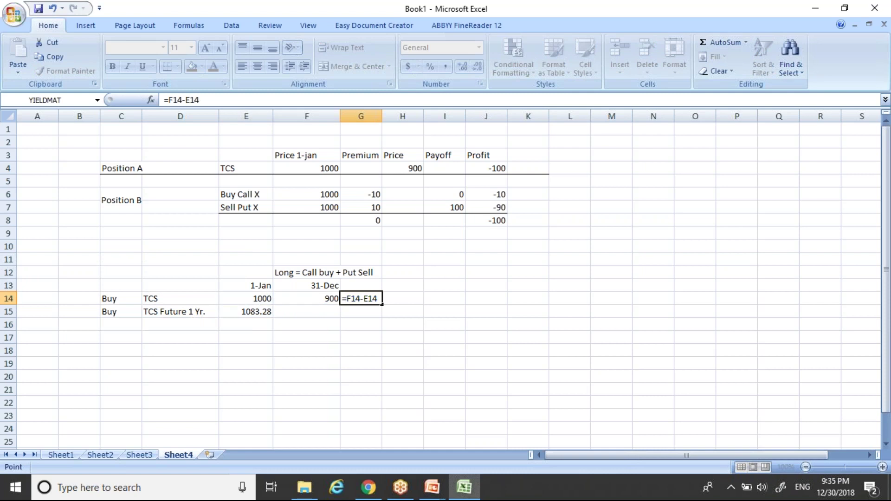
pyautogui.press('Return')
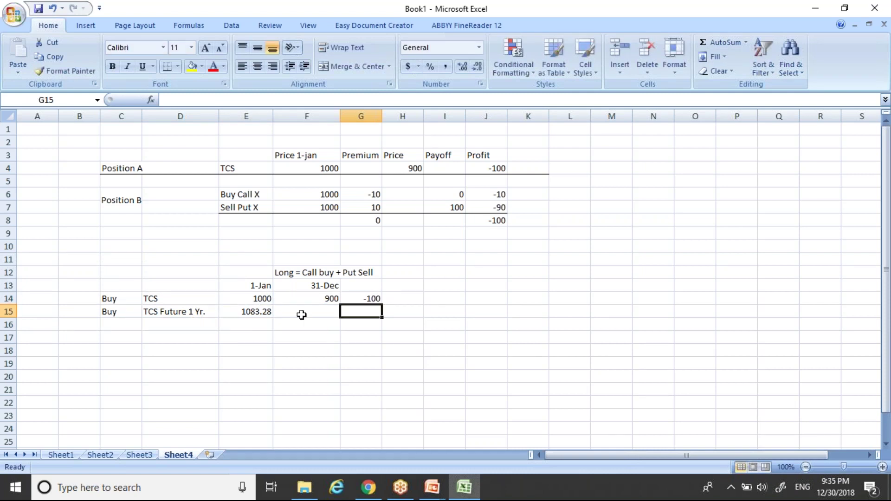
# Enter 900 as the 31-Dec price of the TCS future in F15
pyautogui.click(310, 312)
pyautogui.write('900')
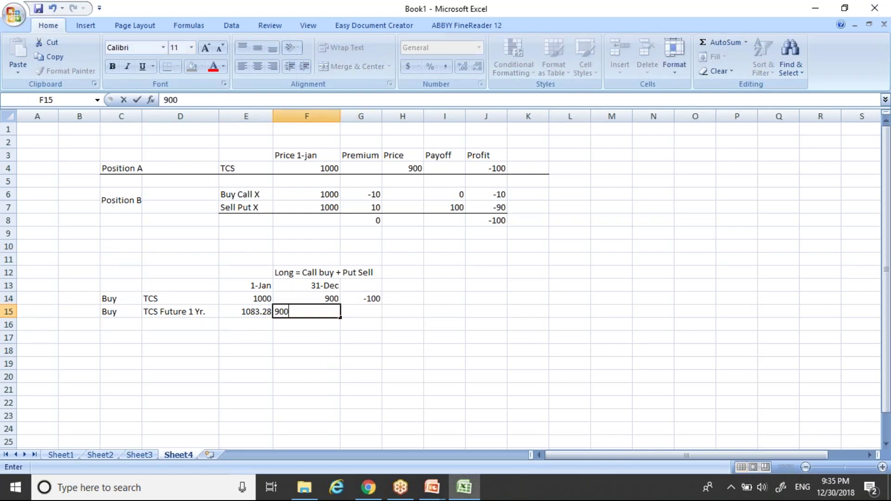
pyautogui.press('Return')
pyautogui.press('Up')
pyautogui.press('Left')
pyautogui.press('Right')
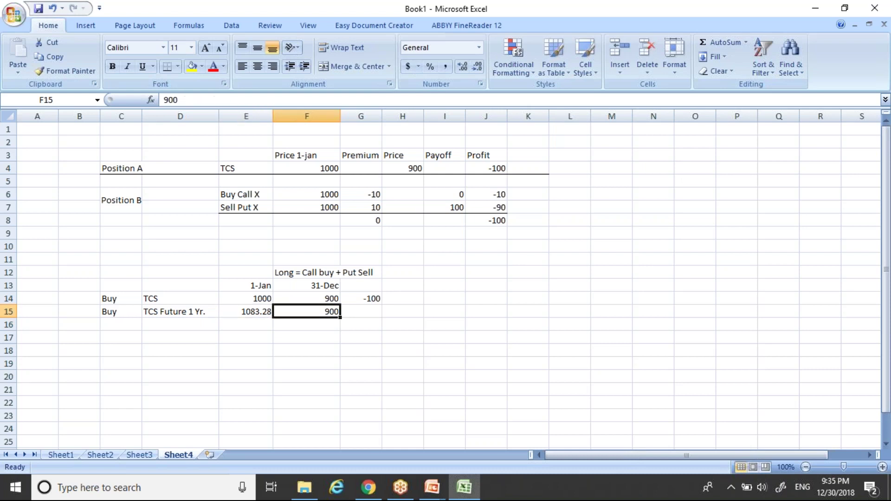
pyautogui.hotkey('shift', 'Up')
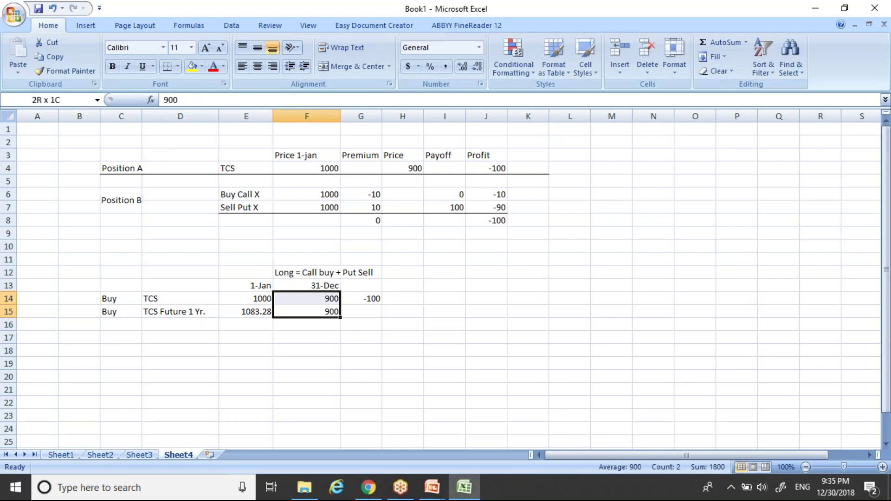
pyautogui.hotkey('shift', 'Down')
pyautogui.press('Left')
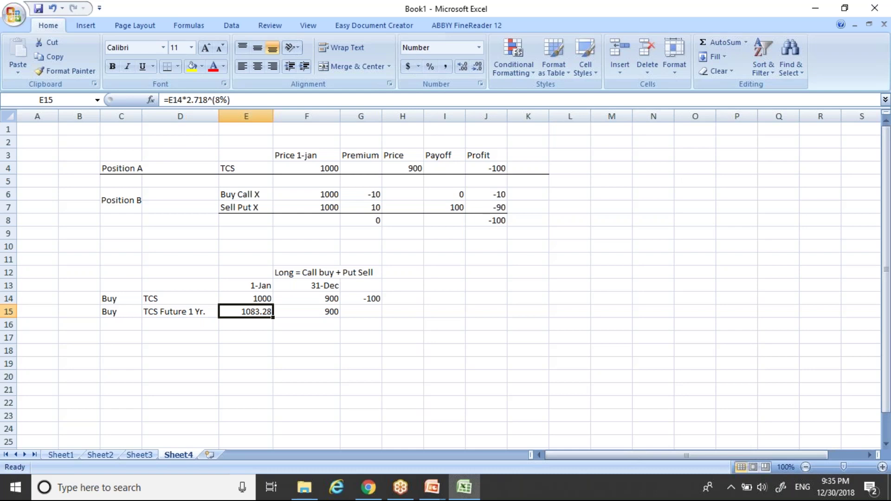
# Calculate the TCS future's gain or loss in G15 as F15-E15
pyautogui.press('Right')
pyautogui.press('Right')
pyautogui.write('=')
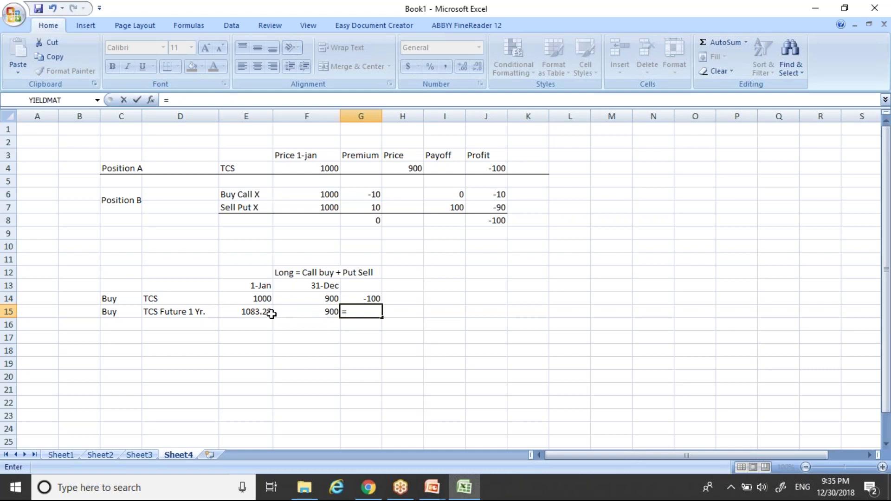
pyautogui.click(298, 314)
pyautogui.write('-')
pyautogui.click(255, 314)
pyautogui.press('Return')
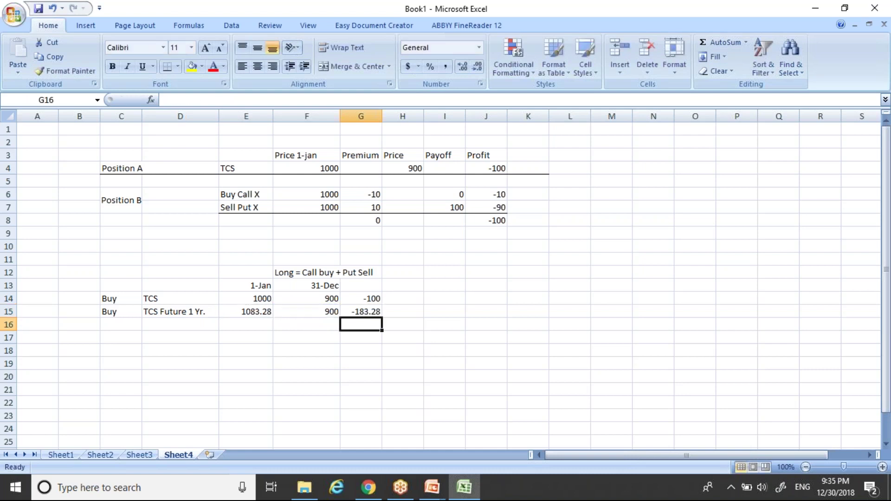
# Compare the results for the TCS stock and the TCS future in G14 and G15
pyautogui.click(361, 312)
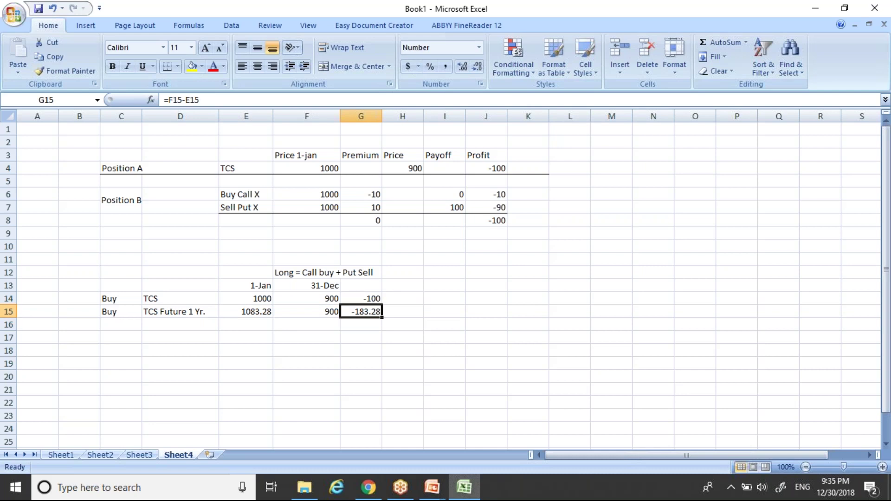
pyautogui.click(362, 299)
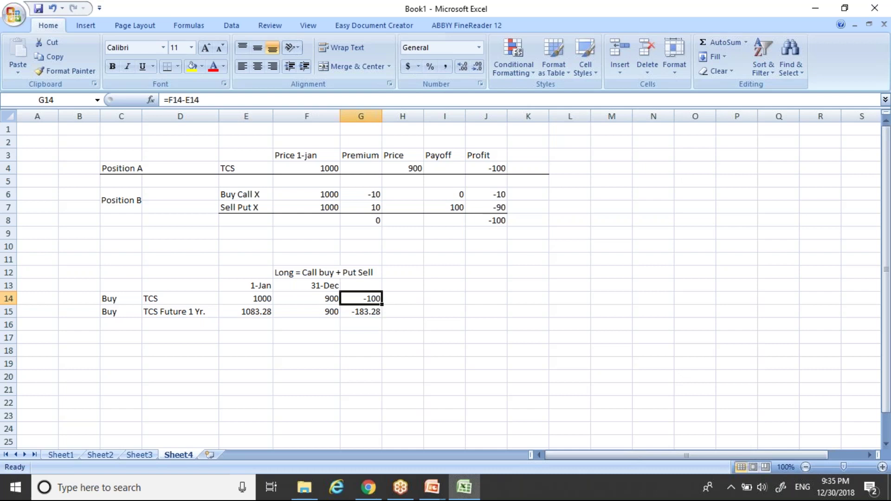
pyautogui.moveTo(361, 299); pyautogui.dragTo(361, 311)
pyautogui.click(361, 285)
pyautogui.click(361, 298)
pyautogui.hotkey('shift', 'Down')
pyautogui.press('Down')
pyautogui.press('Up')
pyautogui.click(49, 83)
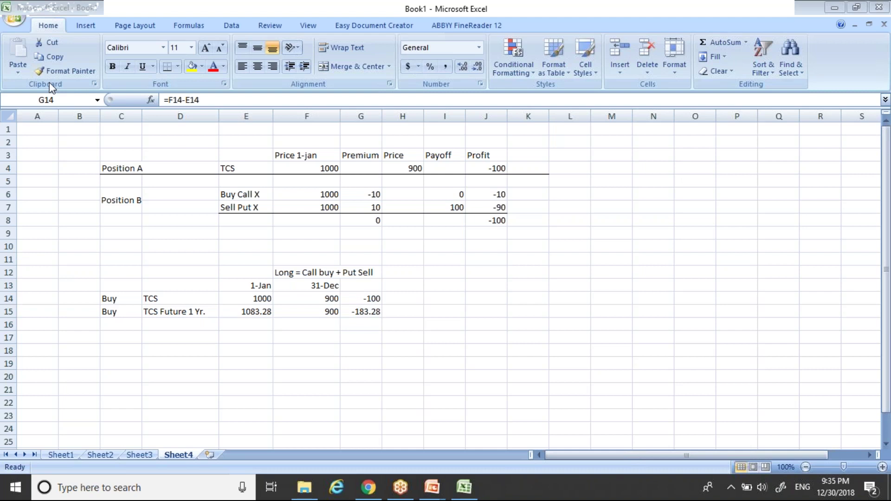
# Insert a blank row above the TCS Future row to separate it from the stock row
pyautogui.click(9, 313)
pyautogui.rightClick(9, 313)
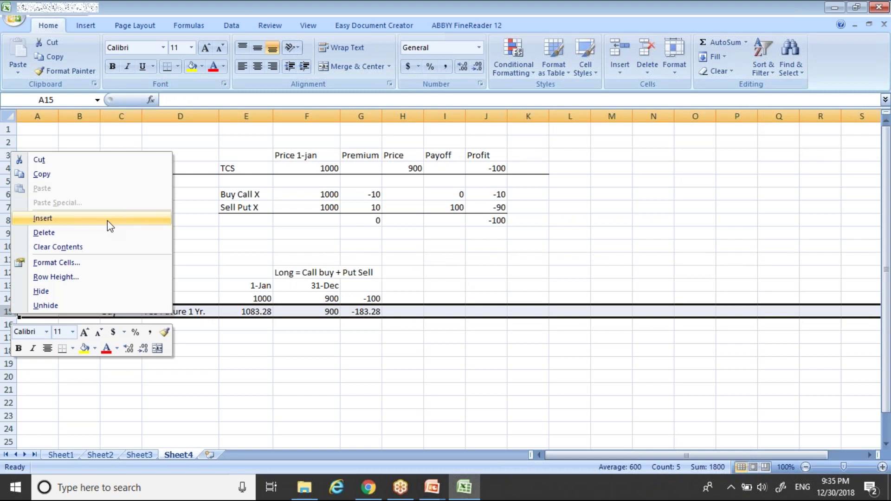
pyautogui.click(108, 221)
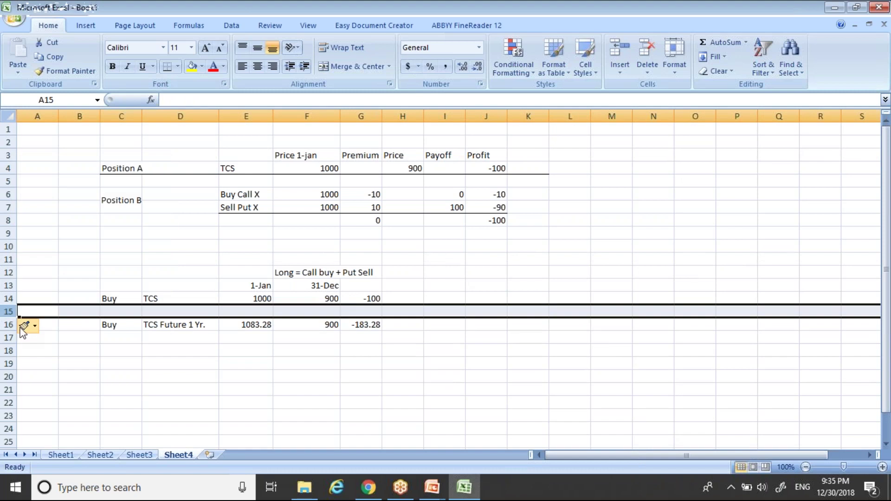
# Add a bond position below the TCS future, with "Buy" in C17 and "Bond" in D17
pyautogui.click(127, 337)
pyautogui.write('Buy')
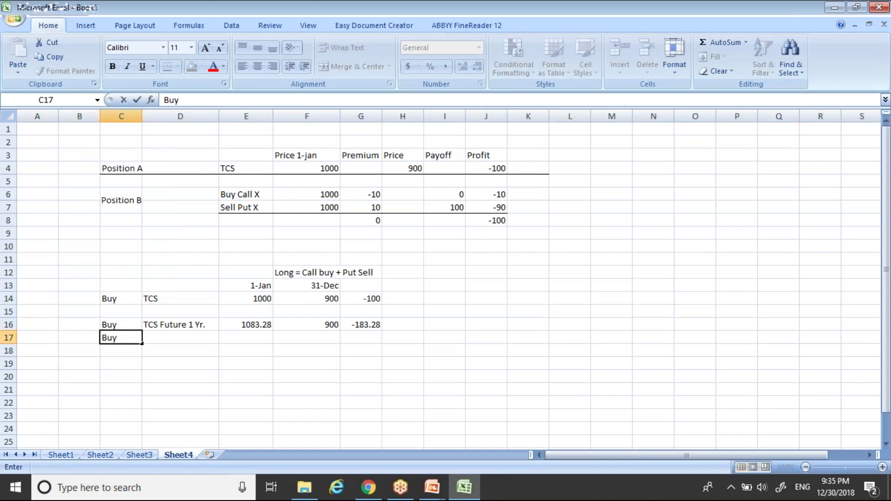
pyautogui.press('Tab')
pyautogui.write('Bond')
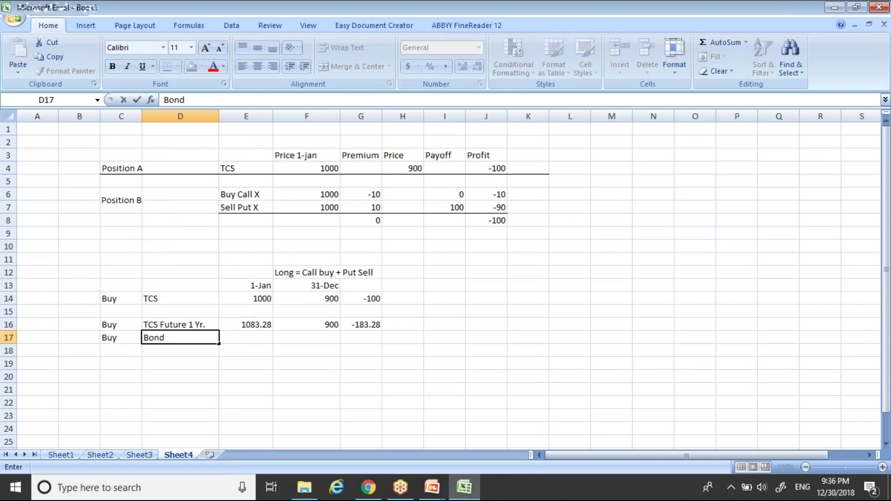
pyautogui.press('Tab')
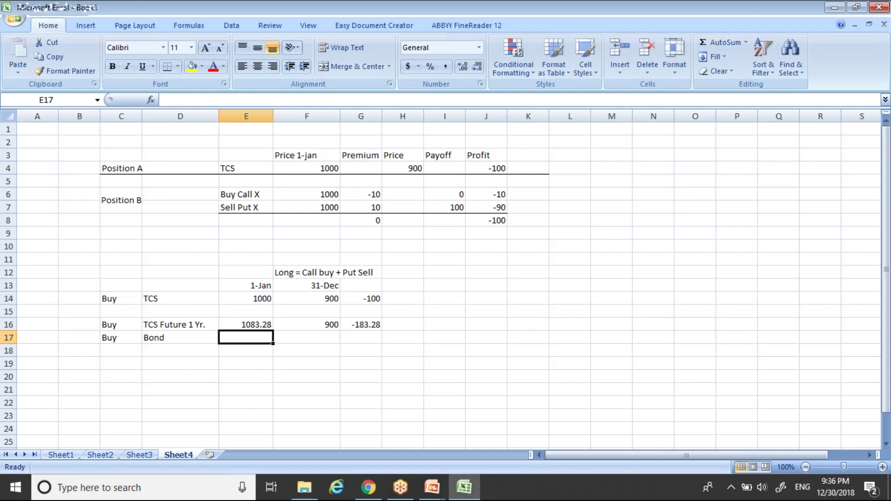
# Examine the TCS Future label and its 1-Jan price formula in row 16
pyautogui.press('Up')
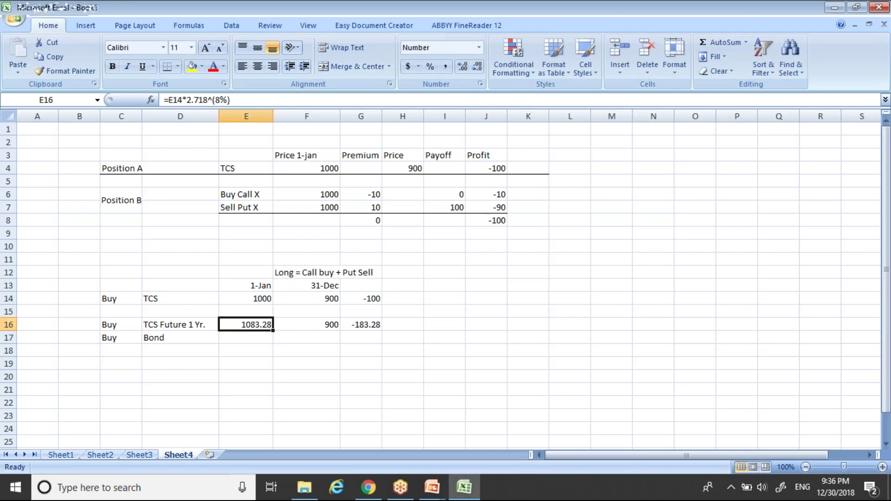
pyautogui.press('Left')
pyautogui.press('Right')
pyautogui.press('Left')
pyautogui.press('Right')
pyautogui.press('Left')
pyautogui.press('Right')
pyautogui.press('Down')
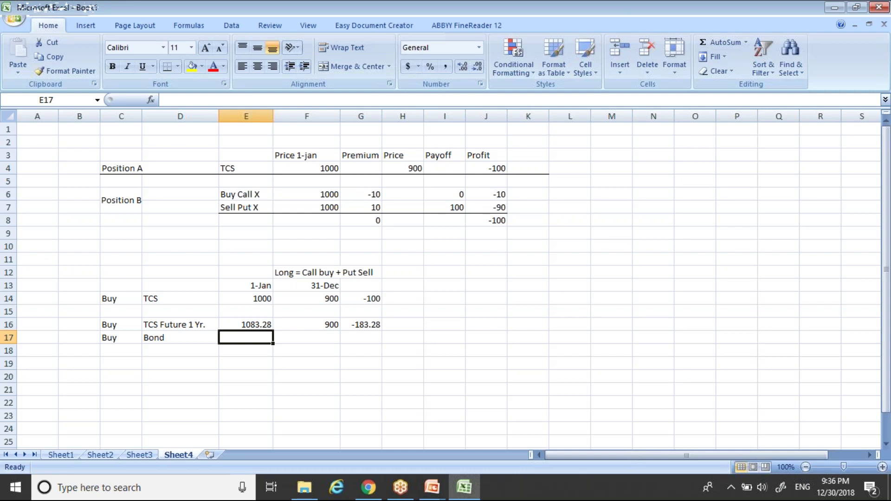
# Enter the bond interest formula =1000-(1000*2.718^(8%)) in E17
pyautogui.write('=')
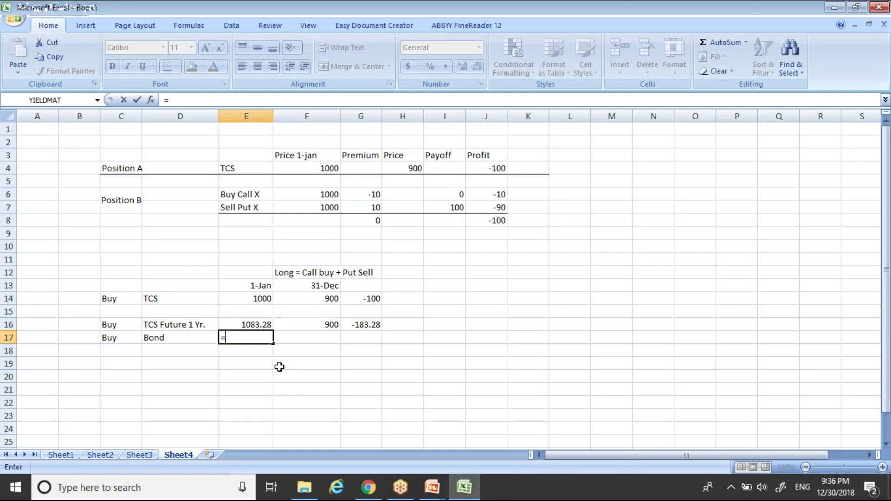
pyautogui.write('1000*2.')
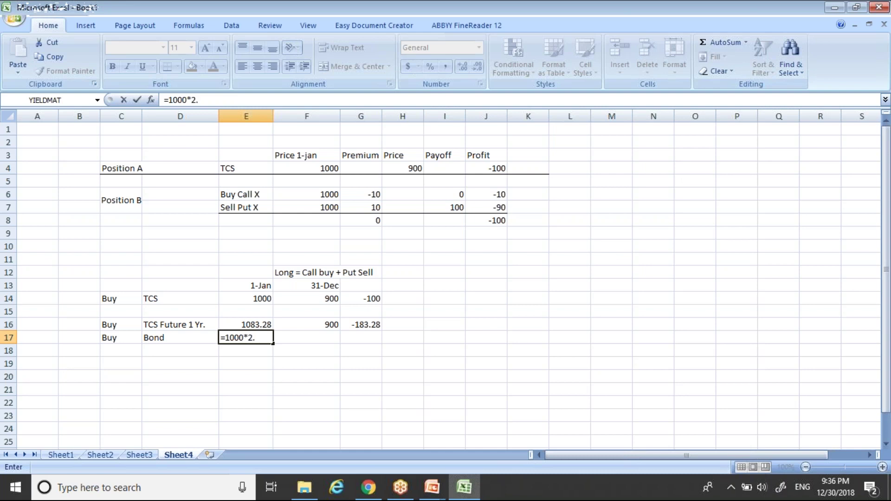
pyautogui.write('718^(8%)')
pyautogui.click(169, 101)
pyautogui.write('(')
pyautogui.press('Right')
pyautogui.press('Right')
pyautogui.press('Right')
pyautogui.press('Right')
pyautogui.press('Right')
pyautogui.press('Right')
pyautogui.press('Right')
pyautogui.press('Right')
pyautogui.press('Right')
pyautogui.press('Right')
pyautogui.press('Right')
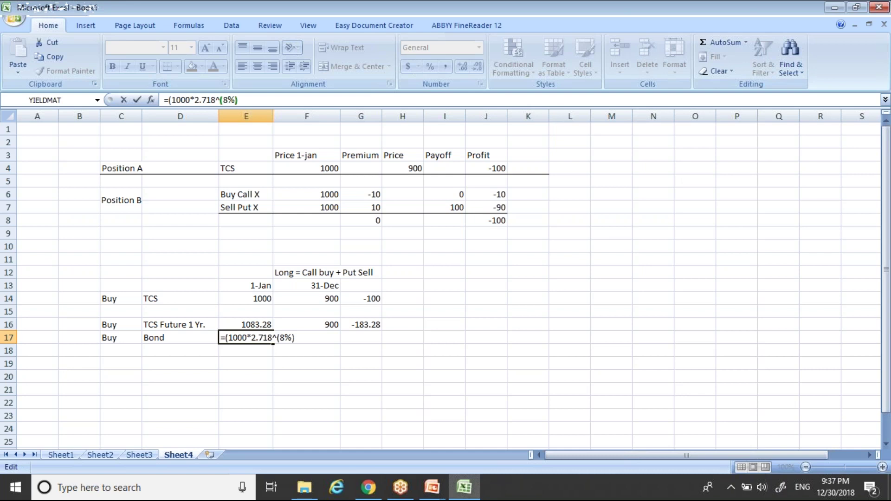
pyautogui.click(252, 100)
pyautogui.write(')')
pyautogui.click(169, 100)
pyautogui.write('1')
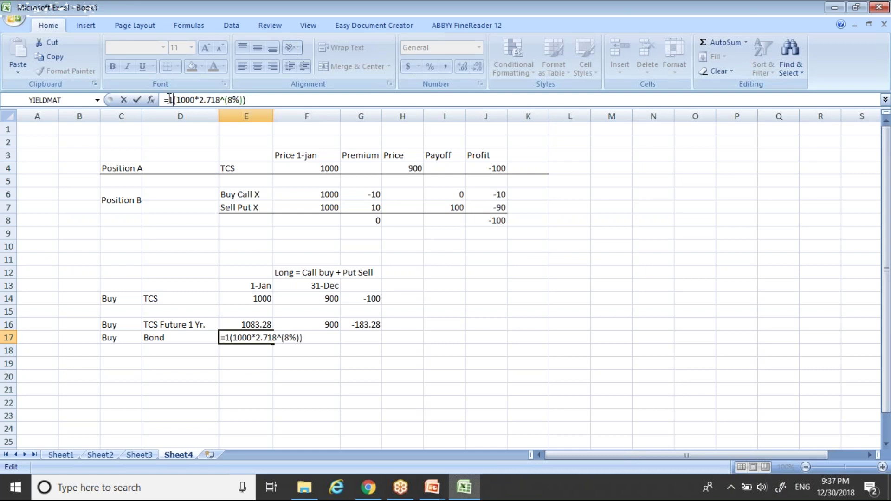
pyautogui.write('000-')
pyautogui.press('Return')
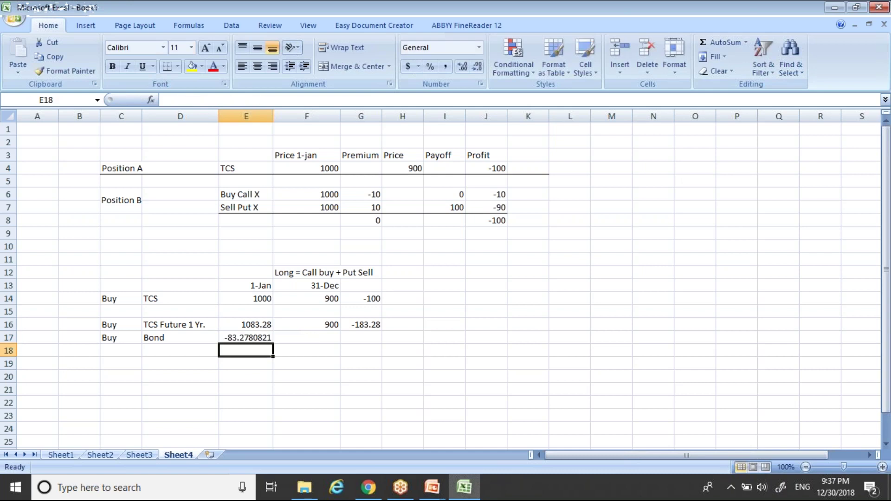
# Reverse the subtraction in the bond formula in E17 so it reads =(1000*2.718^(8%))-1000
pyautogui.press('Up')
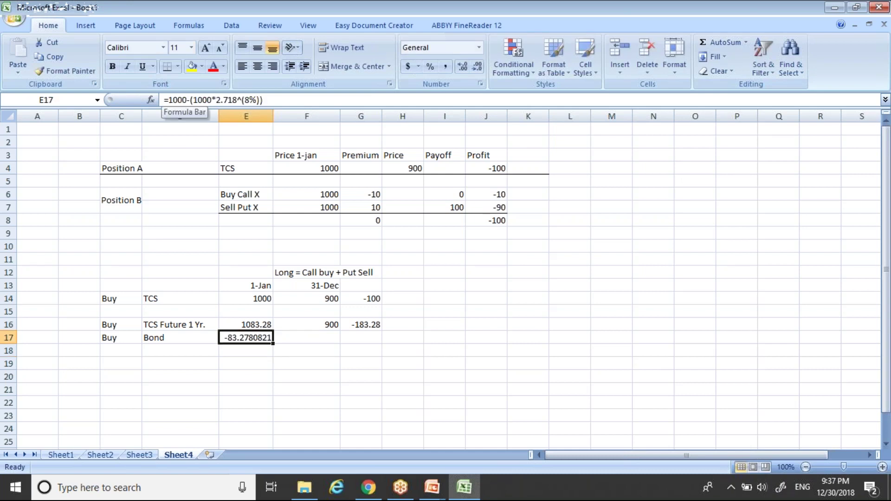
pyautogui.click(193, 100)
pyautogui.press('BackSpace')
pyautogui.press('BackSpace')
pyautogui.press('BackSpace')
pyautogui.press('BackSpace')
pyautogui.press('BackSpace')
pyautogui.press('Right')
pyautogui.press('Right')
pyautogui.press('Right')
pyautogui.press('Right')
pyautogui.press('Right')
pyautogui.press('Right')
pyautogui.press('Right')
pyautogui.press('Right')
pyautogui.press('Right')
pyautogui.press('Right')
pyautogui.press('Right')
pyautogui.press('Right')
pyautogui.press('Right')
pyautogui.press('Right')
pyautogui.press('Right')
pyautogui.press('Right')
pyautogui.press('Left')
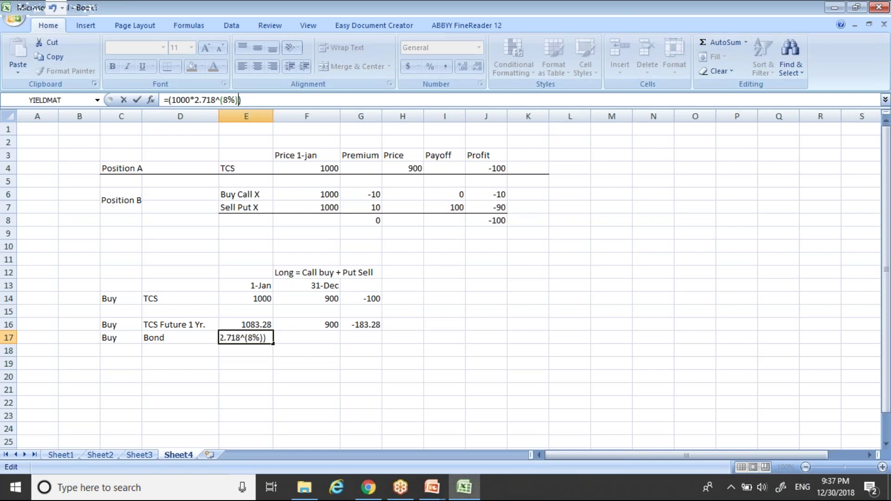
pyautogui.press('Right')
pyautogui.write('-1000')
pyautogui.press('Return')
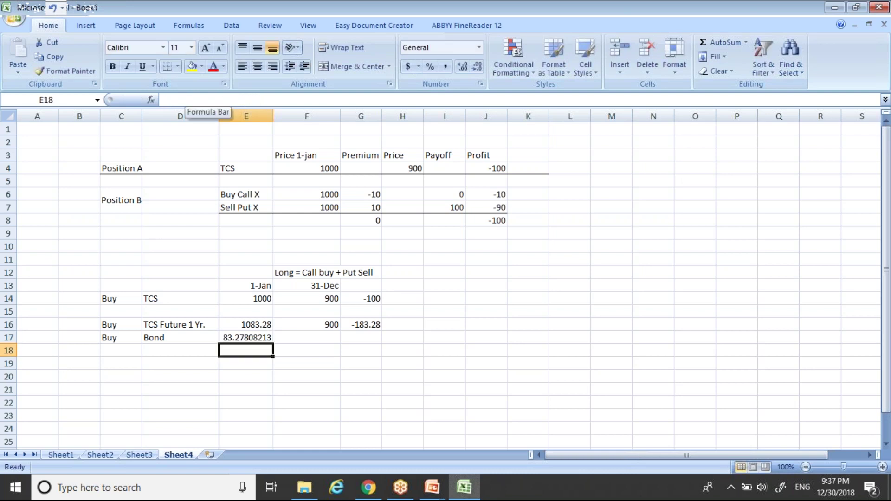
pyautogui.press('Right')
pyautogui.press('Right')
pyautogui.press('Up')
pyautogui.press('Left')
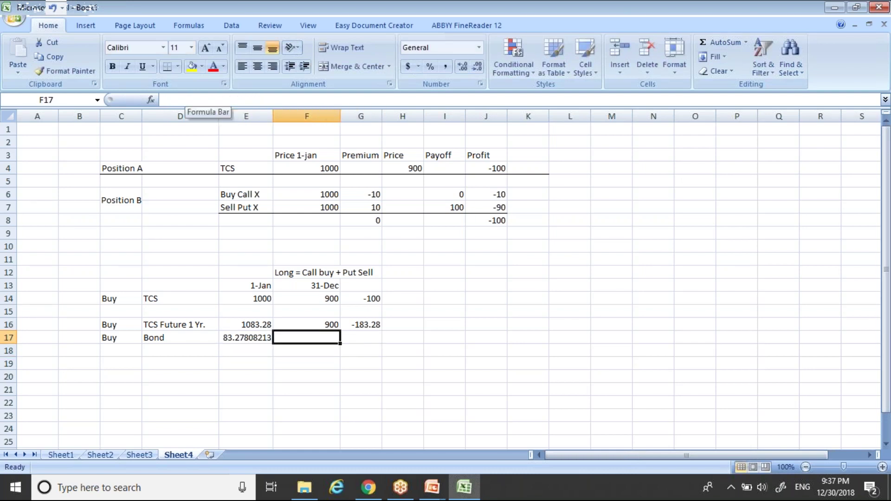
pyautogui.write('=')
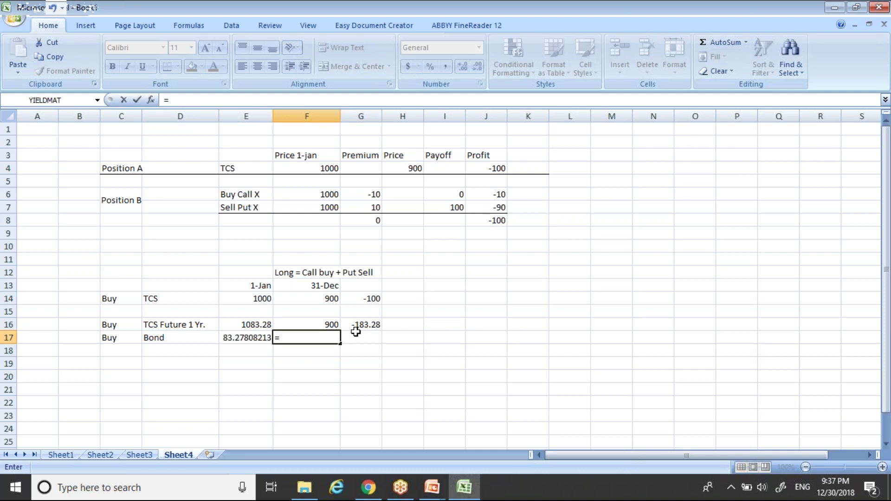
pyautogui.press('Escape')
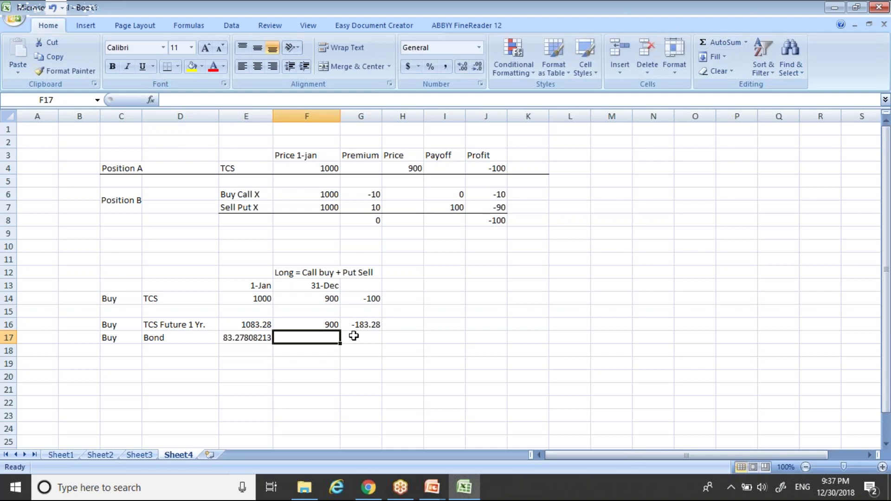
# Link the bond's gain from E17 into G17 and total the future and bond results in G18 with =SUM(G16:G17)
pyautogui.click(355, 334)
pyautogui.write('=')
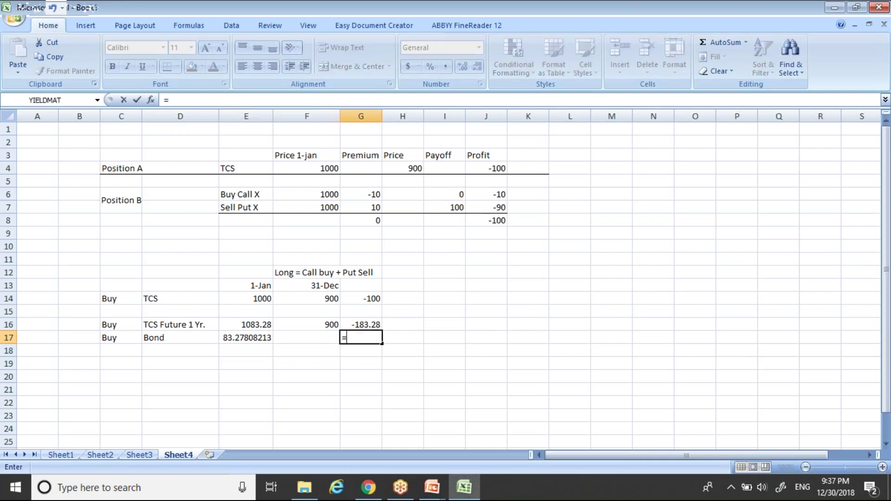
pyautogui.click(250, 335)
pyautogui.press('Return')
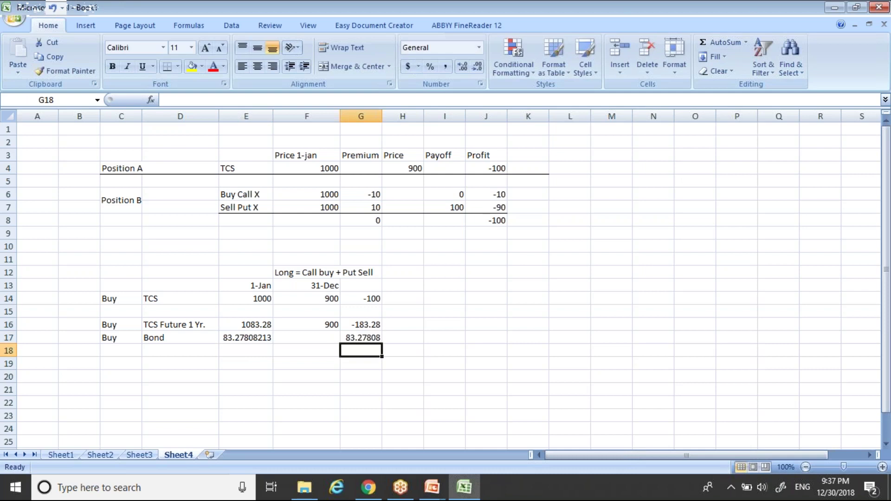
pyautogui.write('=SUM(G16:G17)')
pyautogui.press('Return')
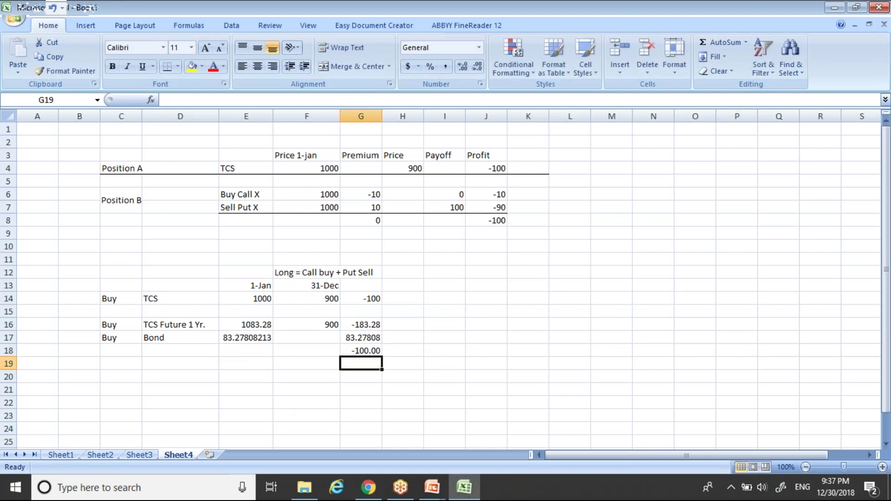
# Add a bottom border to C15:G15 between the direct TCS purchase and the synthetic position
pyautogui.press('Up')
pyautogui.press('Up')
pyautogui.press('Up')
pyautogui.press('Up')
pyautogui.hotkey('shift', 'Left')
pyautogui.hotkey('shift', 'Left')
pyautogui.hotkey('shift', 'Left')
pyautogui.hotkey('shift', 'Left')
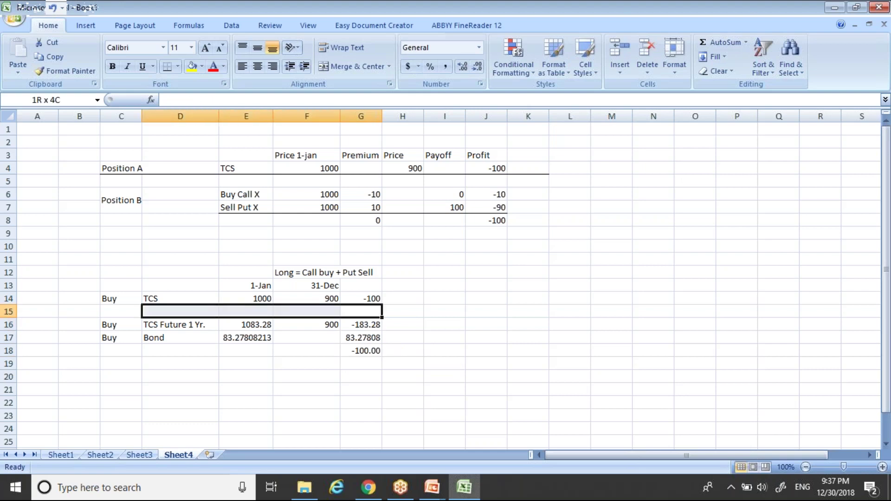
pyautogui.click(167, 65)
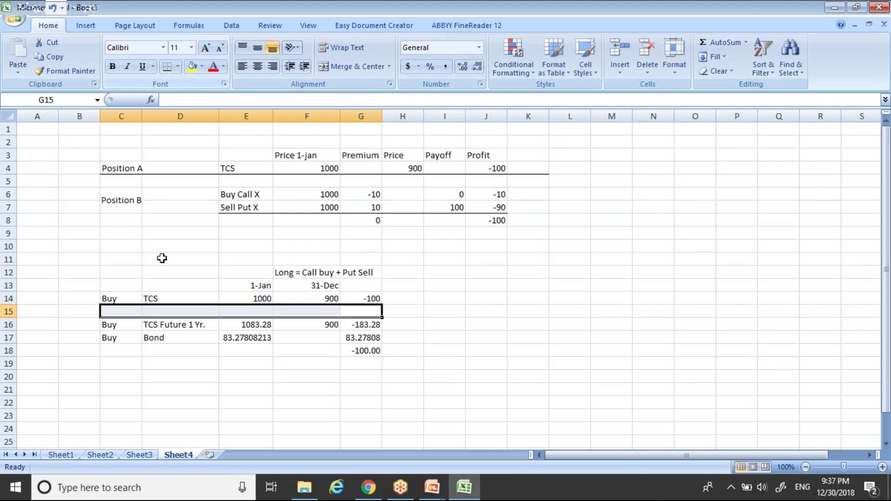
# Examine the direct TCS purchase in row 14, including its prices and the profit formula in G14
pyautogui.click(168, 271)
pyautogui.press('Down')
pyautogui.press('Down')
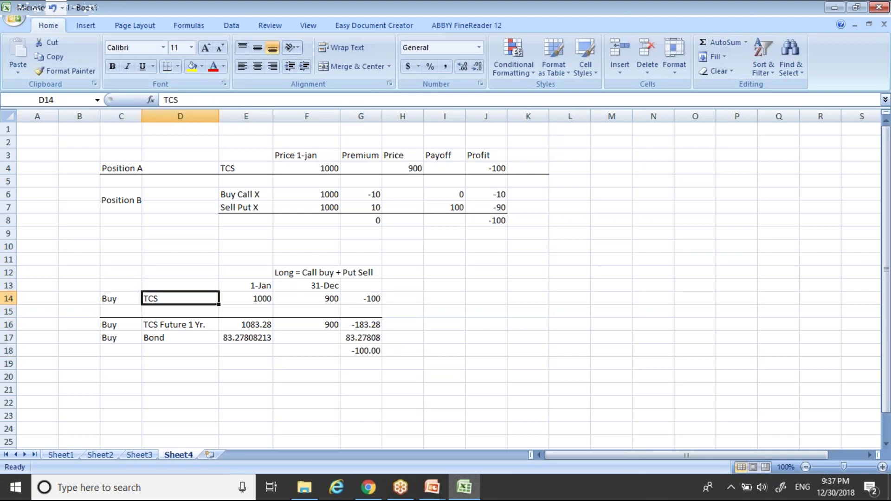
pyautogui.press('Left')
pyautogui.press('Right')
pyautogui.press('Right')
pyautogui.press('Right')
pyautogui.press('Right')
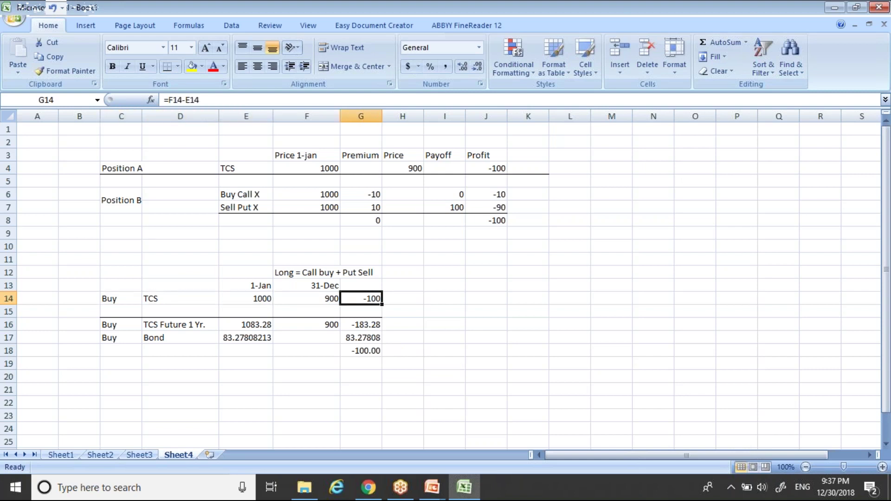
pyautogui.press('Left')
pyautogui.press('Right')
# Examine the TCS future and bond entries in rows 16 and 17, including their price and gain formulas
pyautogui.press('Down')
pyautogui.press('Down')
pyautogui.press('Left')
pyautogui.press('Left')
pyautogui.press('Left')
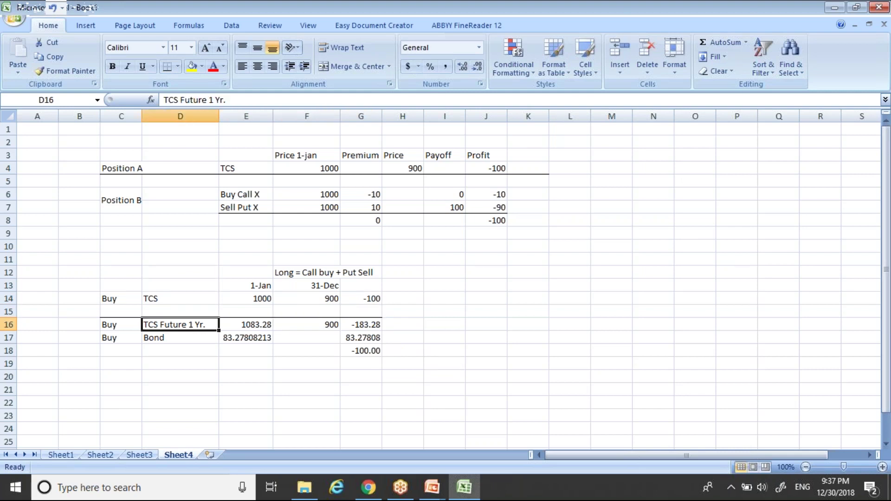
pyautogui.press('Left')
pyautogui.press('Right')
pyautogui.press('Right')
pyautogui.press('Right')
pyautogui.press('Right')
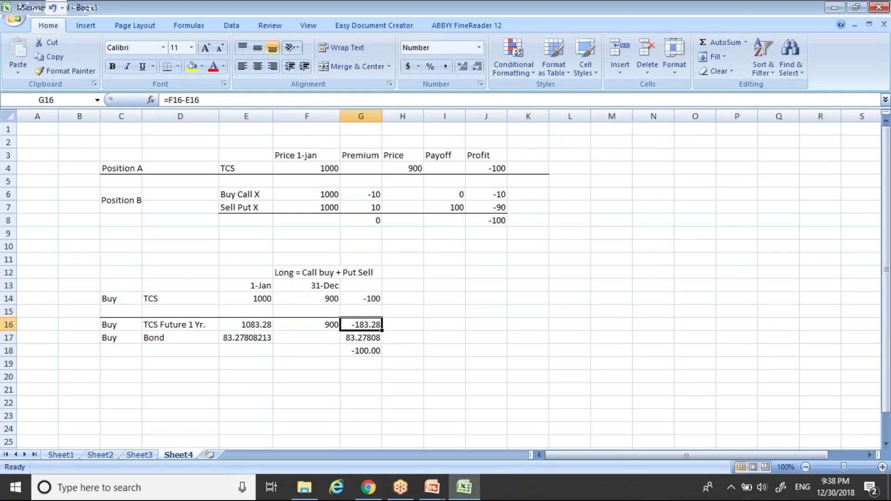
pyautogui.press('Down')
pyautogui.press('Left')
pyautogui.press('Left')
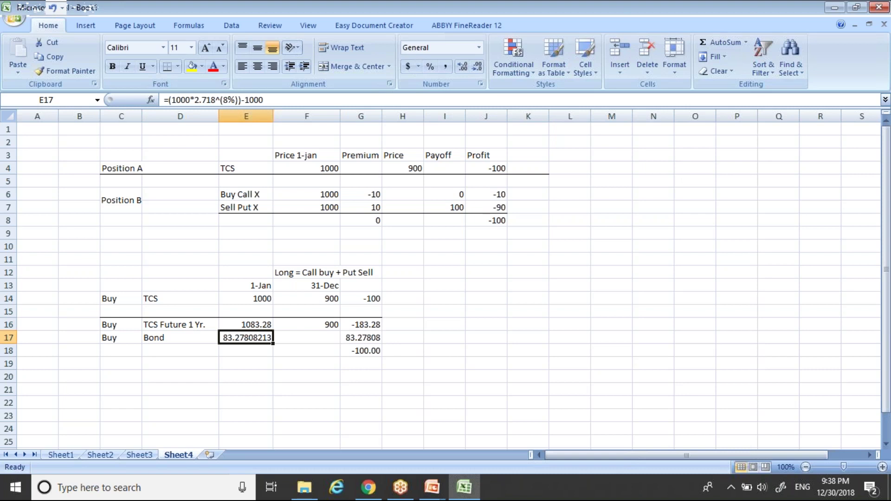
pyautogui.press('Right')
pyautogui.press('Right')
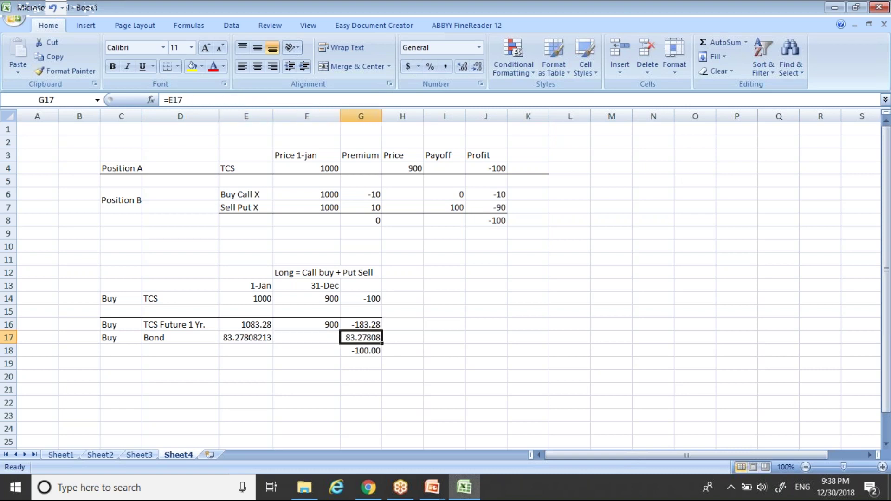
pyautogui.press('Up')
pyautogui.press('Down')
pyautogui.press('Down')
pyautogui.press('Up')
pyautogui.press('Right')
pyautogui.press('Left')
# Add a bottom border to C17:G17 beneath the bond row, above the synthetic position's total
pyautogui.hotkey('shift', 'Left')
pyautogui.hotkey('shift', 'Left')
pyautogui.hotkey('shift', 'Left')
pyautogui.hotkey('shift', 'Left')
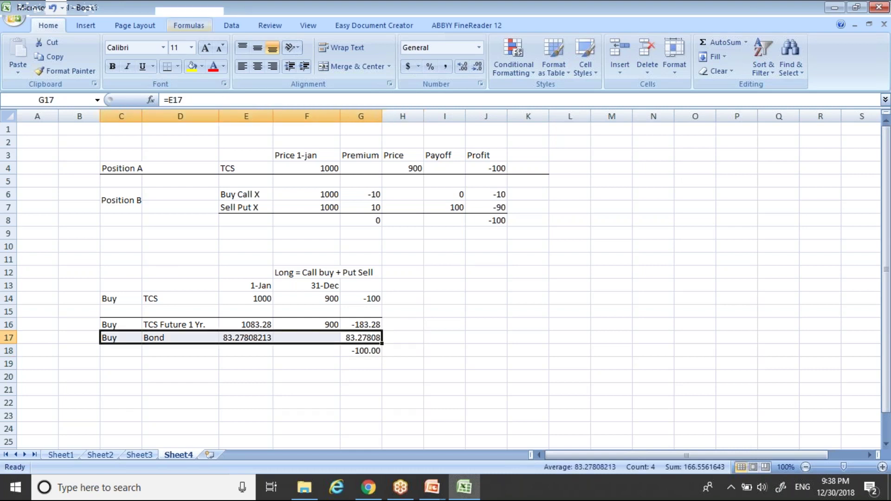
pyautogui.click(170, 68)
pyautogui.press('Down')
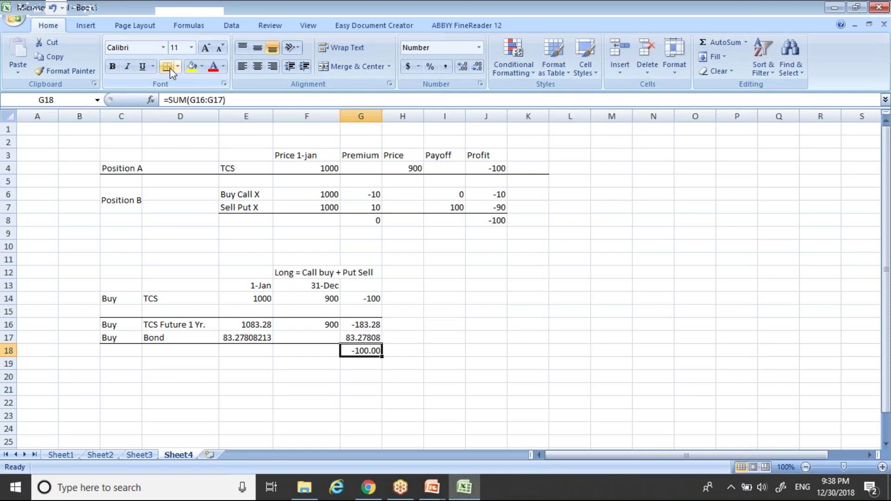
# Compare the direct TCS profit in G14 with the synthetic total in G18 and review the position labels in column C
pyautogui.press('Up')
pyautogui.press('Up')
pyautogui.press('Up')
pyautogui.press('Up')
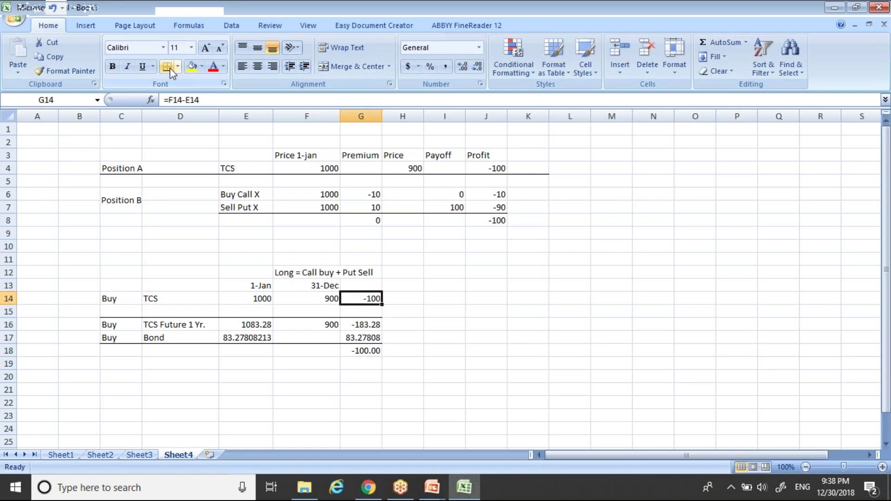
pyautogui.press('Up')
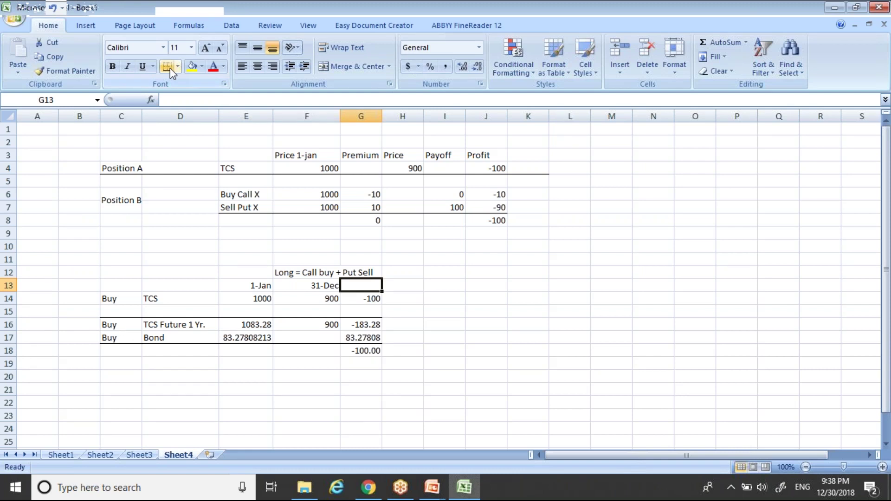
pyautogui.press('Left')
pyautogui.press('Left')
pyautogui.press('Left')
pyautogui.press('Left')
pyautogui.press('Down')
pyautogui.press('Down')
pyautogui.press('Down')
pyautogui.press('Down')
pyautogui.press('Down')
pyautogui.press('Down')
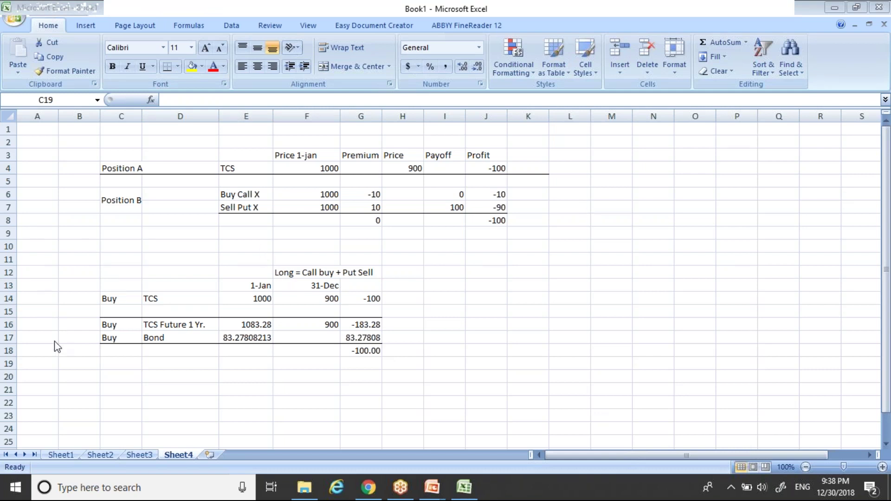
# Switch to the PowerPoint slide on Synthetic Assets With Forwards/Futures
pyautogui.click(155, 378)
pyautogui.press('Up')
pyautogui.click(156, 378)
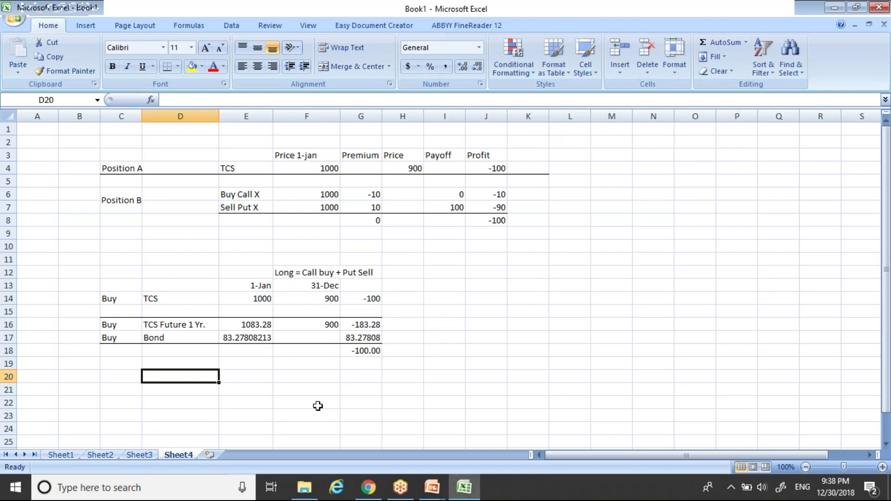
pyautogui.hotkey('alt', 'Tab')
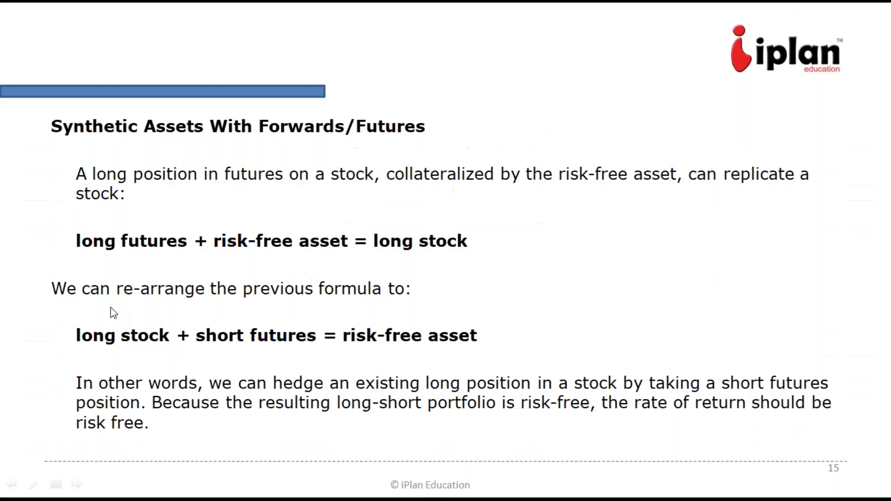
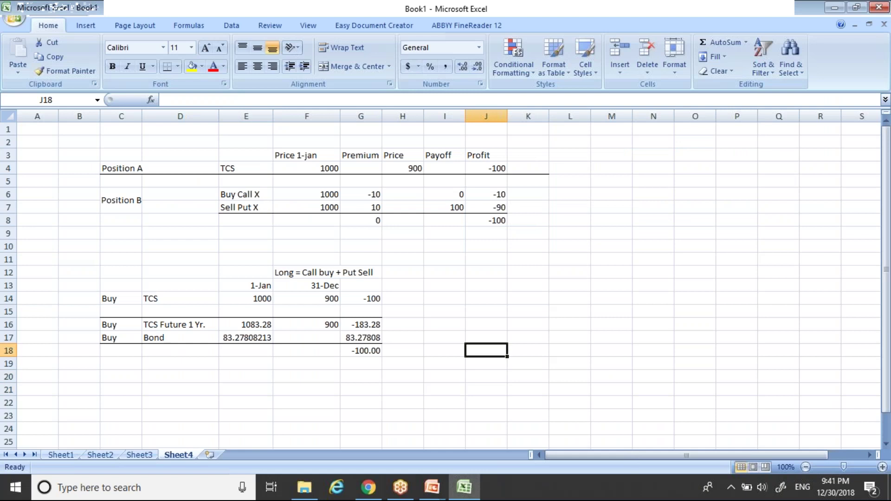
# Enter the label EURUSD in J15 and the amount 10000 in K15 on Sheet4
pyautogui.write('EURUSD')
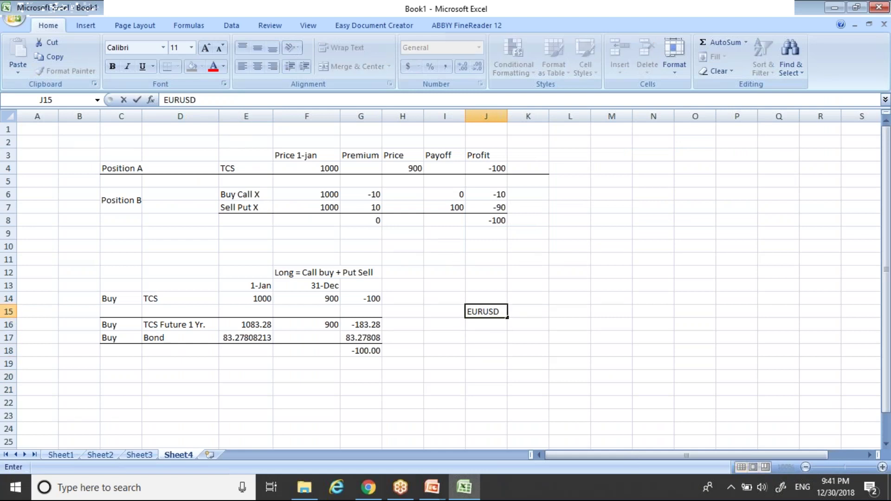
pyautogui.press('Tab')
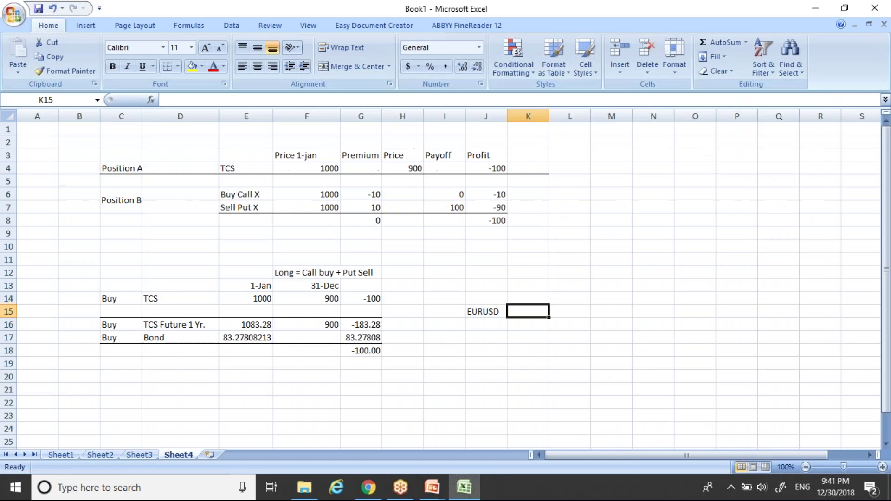
pyautogui.write('10000')
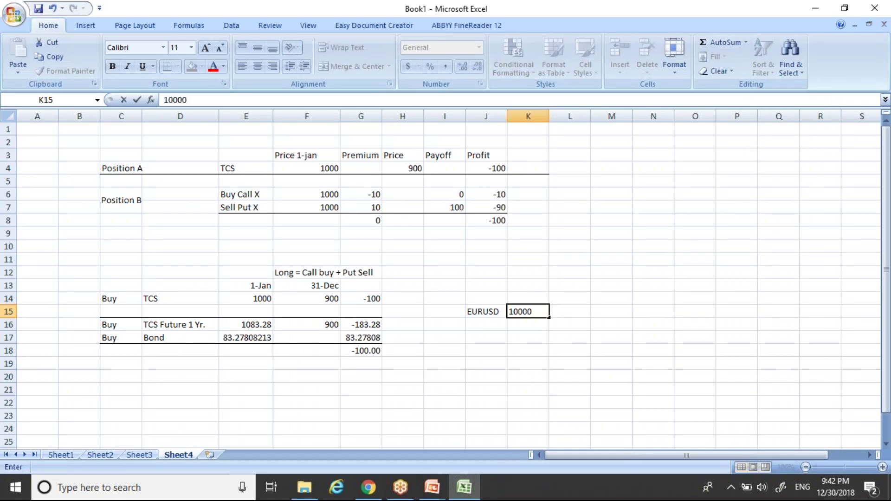
pyautogui.press('Return')
pyautogui.press('Up')
pyautogui.press('Right')
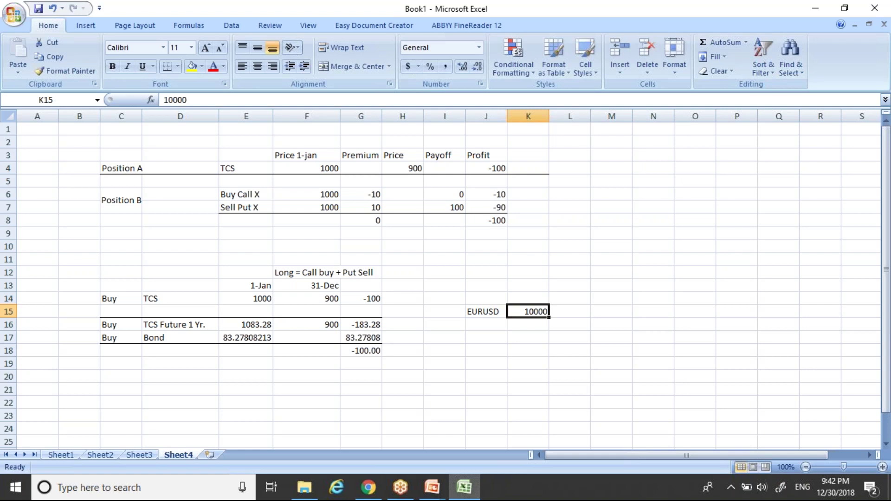
# Change the label in J15 beside the 10000 amount to EUR
pyautogui.click(486, 312)
pyautogui.write('EUR')
pyautogui.press('Return')
pyautogui.press('Up')
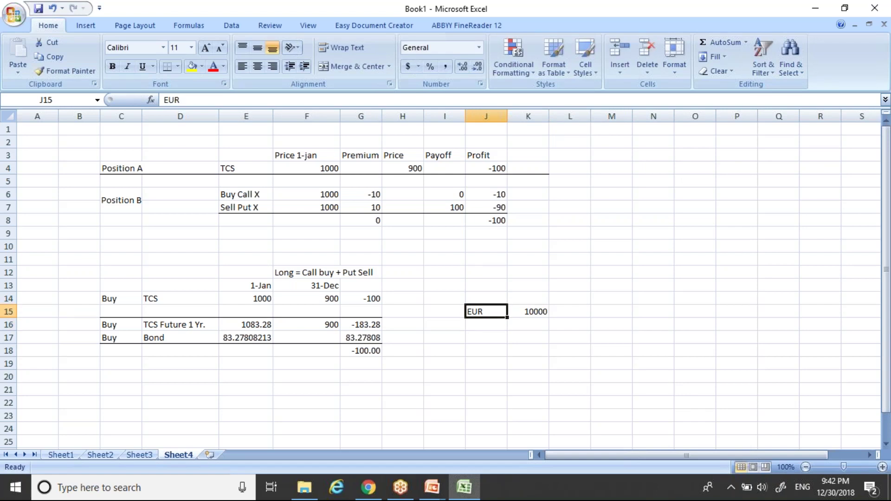
# Enter the label EURUSD in J16 with an exchange rate of 1.8 in K16
pyautogui.press('Right')
pyautogui.press('Down')
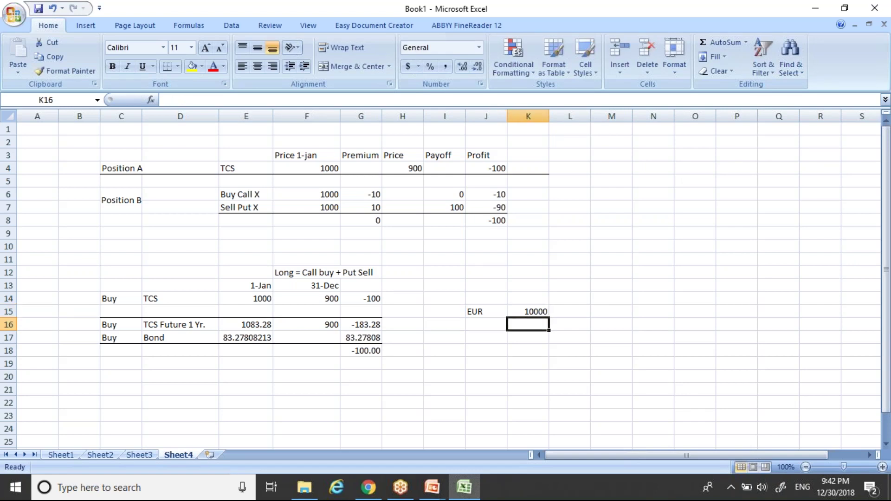
pyautogui.press('Left')
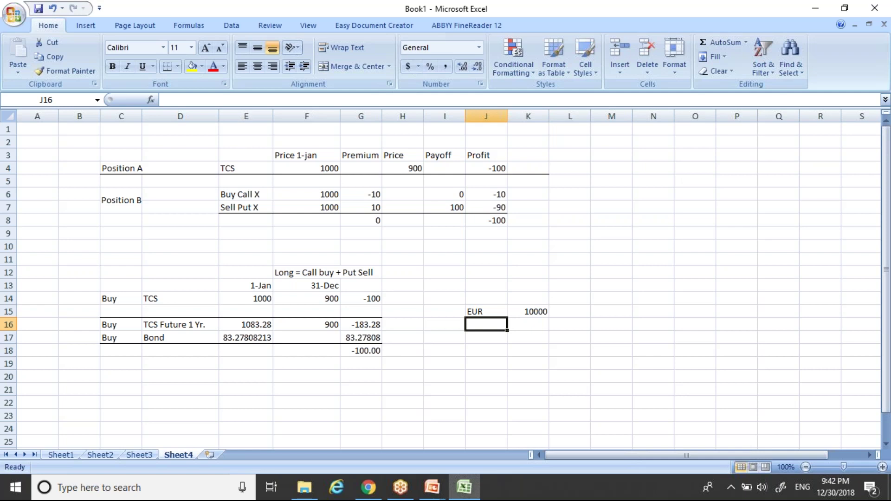
pyautogui.write('EURUSD')
pyautogui.press('Tab')
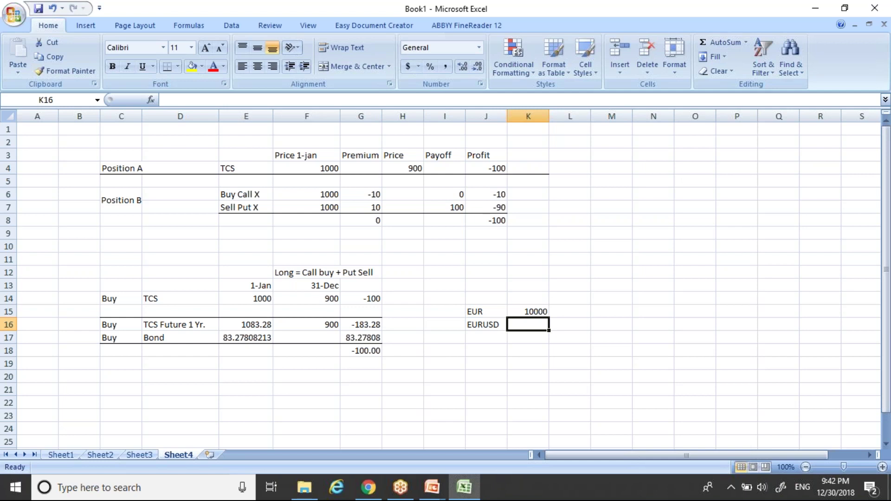
pyautogui.write('1.80')
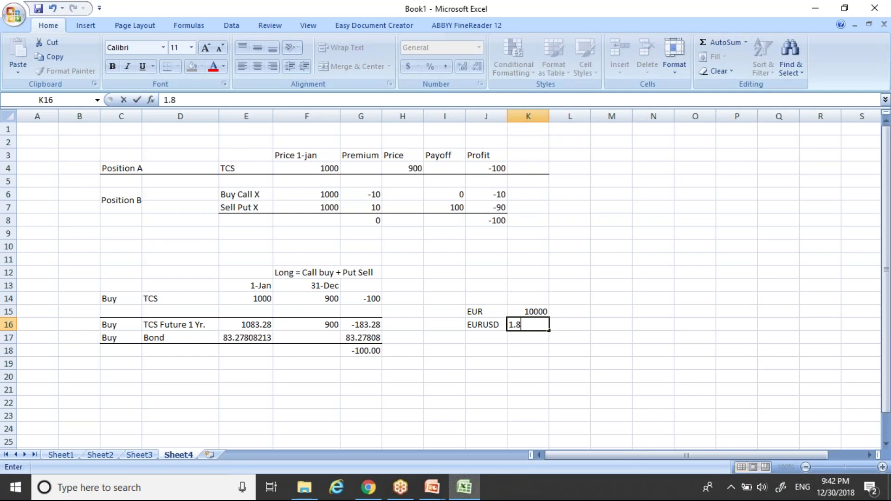
pyautogui.press('Return')
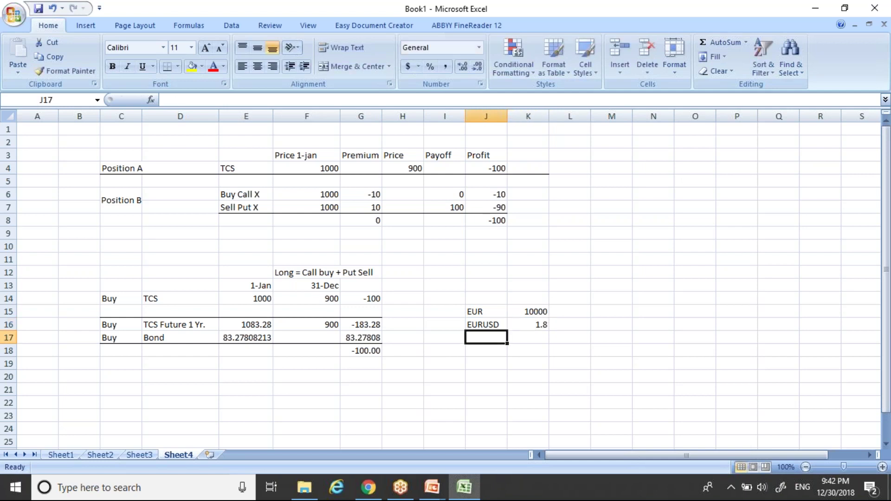
# Convert the euro amount to dollars in K17 with the formula =K15*K16
pyautogui.press('Right')
pyautogui.write('=')
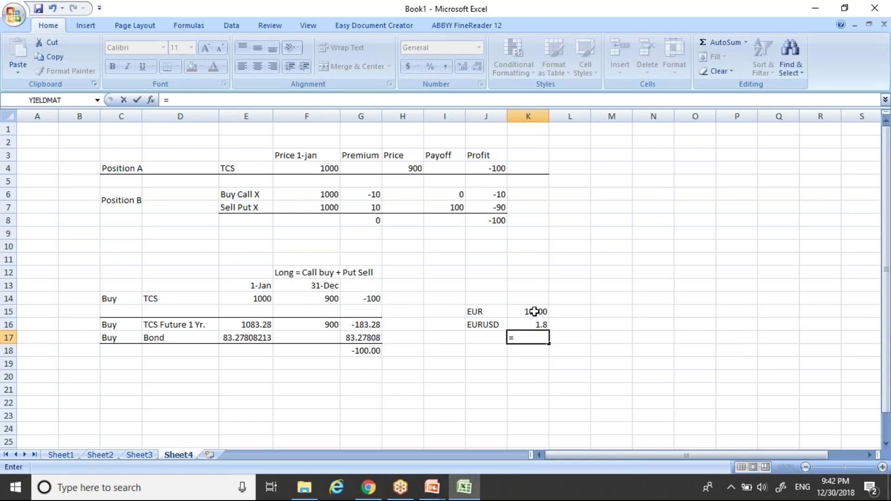
pyautogui.click(534, 312)
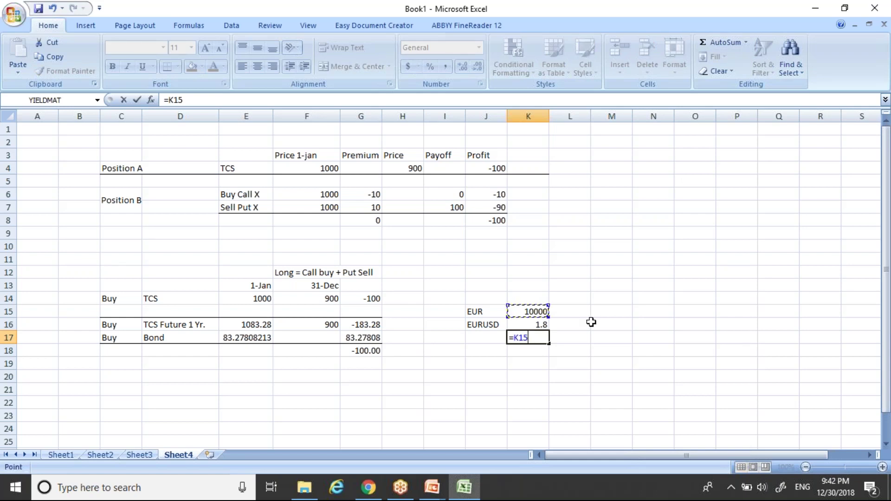
pyautogui.write('*')
pyautogui.click(533, 325)
pyautogui.press('Return')
pyautogui.click(529, 338)
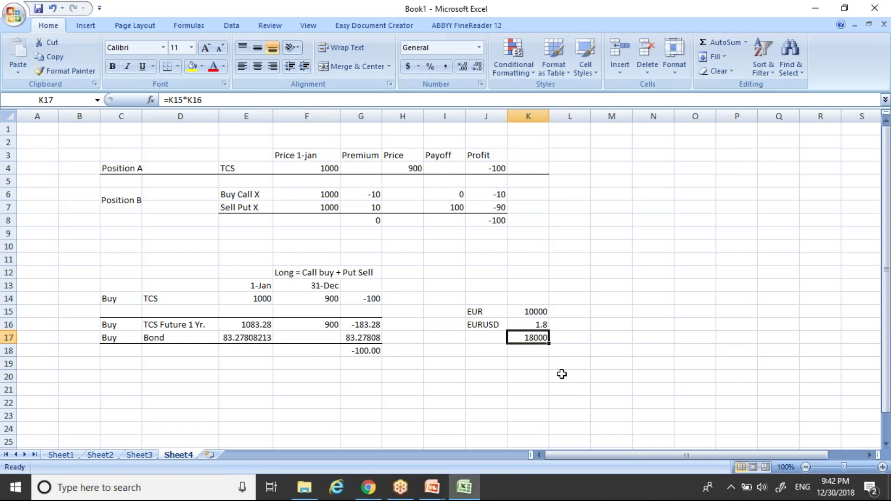
# Label the converted amount in J17 as Dollars
pyautogui.press('Left')
pyautogui.write('Dolla')
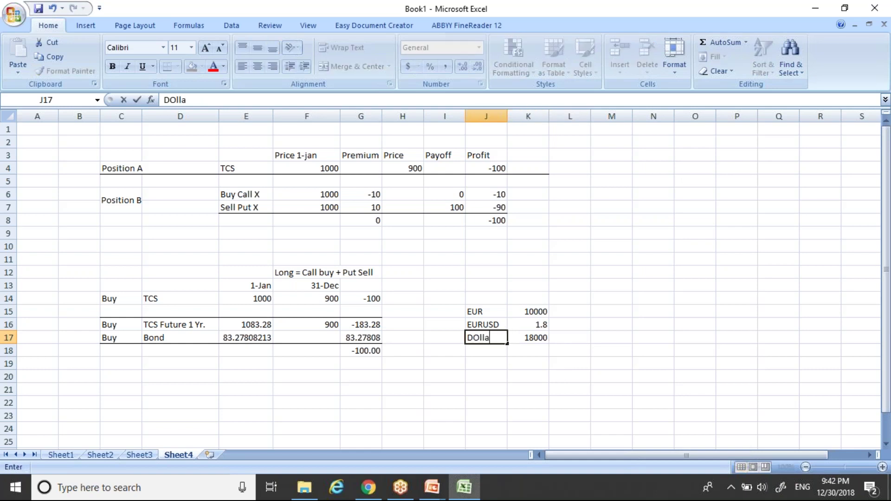
pyautogui.press('BackSpace')
pyautogui.press('BackSpace')
pyautogui.press('BackSpace')
pyautogui.press('BackSpace')
pyautogui.write('p')
pyautogui.press('BackSpace')
pyautogui.write('ollars')
pyautogui.press('Return')
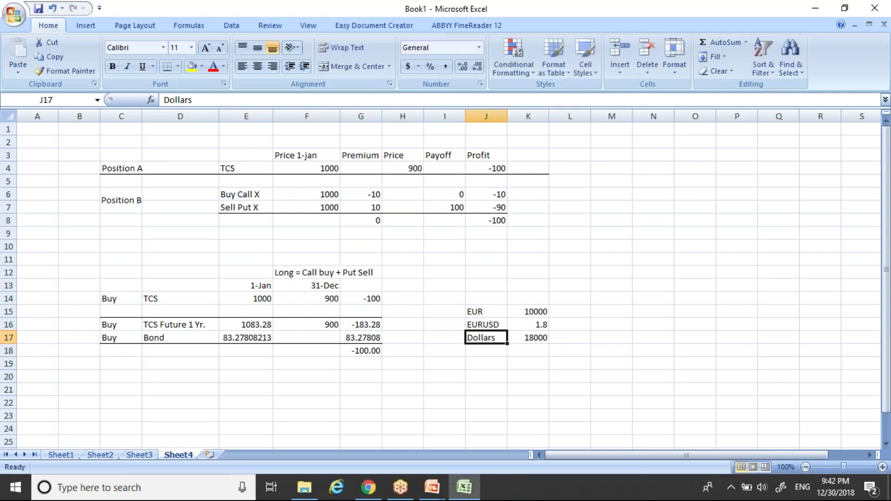
# Review the euro amount, the EURUSD rate and the dollar conversion in J15:K17
pyautogui.press('Up')
pyautogui.press('Right')
pyautogui.press('Up')
pyautogui.press('Left')
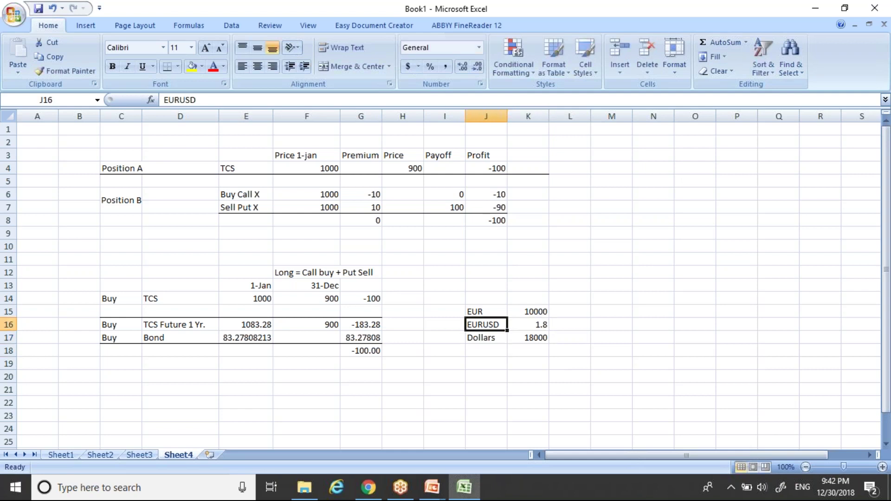
pyautogui.hotkey('shift', 'Right')
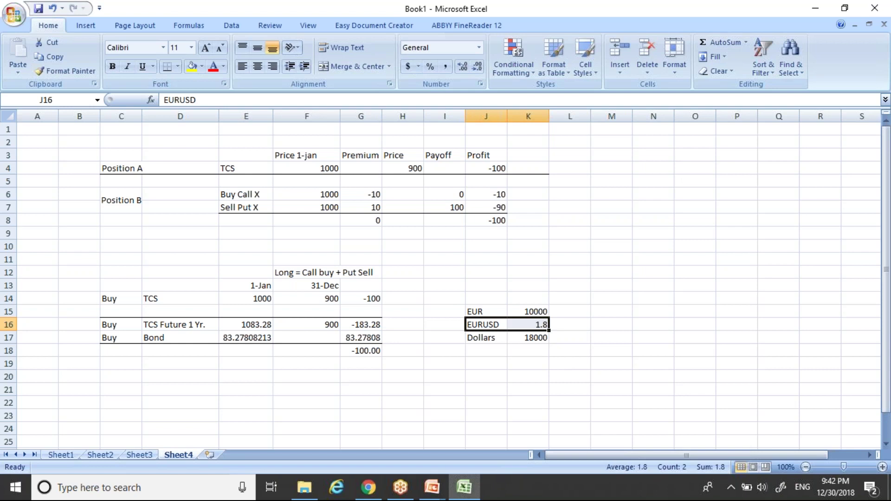
pyautogui.press('Up')
pyautogui.press('Right')
pyautogui.press('Down')
pyautogui.press('Down')
pyautogui.press('Down')
pyautogui.press('Up')
pyautogui.press('Up')
pyautogui.press('Right')
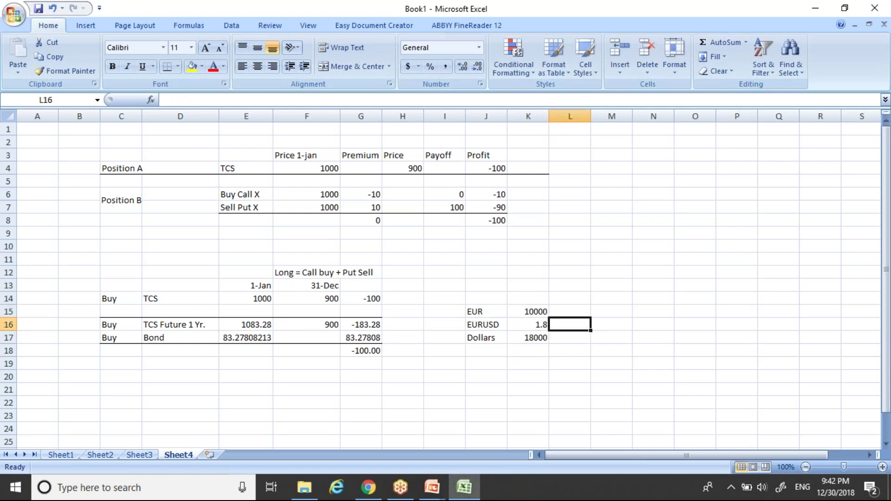
pyautogui.press('Right')
pyautogui.press('Left')
pyautogui.press('Left')
pyautogui.press('Up')
pyautogui.press('Right')
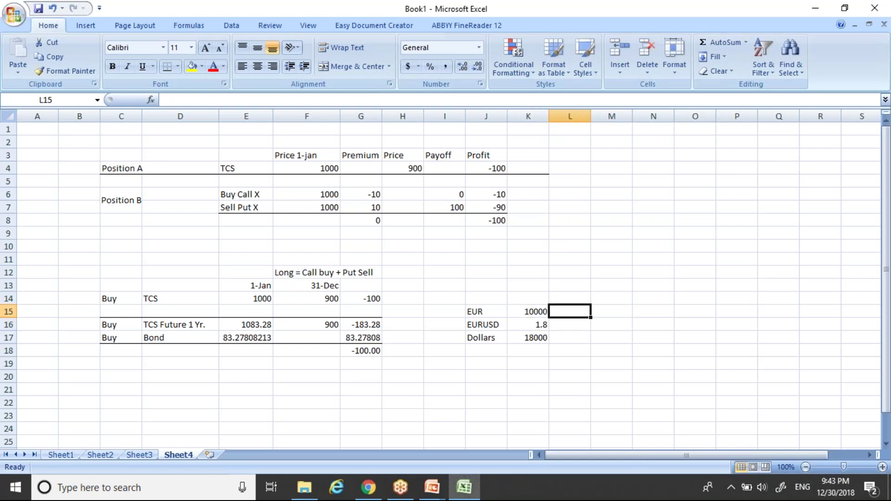
# Switch to the PowerPoint slide show to check the Foreign Currency Options slide, and return to the Excel workbook
pyautogui.press('Down')
pyautogui.press('Left')
pyautogui.press('Left')
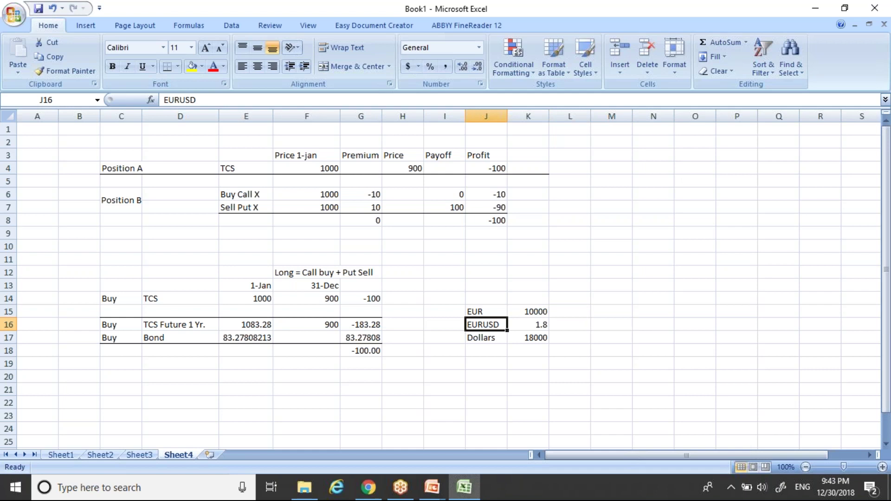
pyautogui.hotkey('alt', 'Tab')
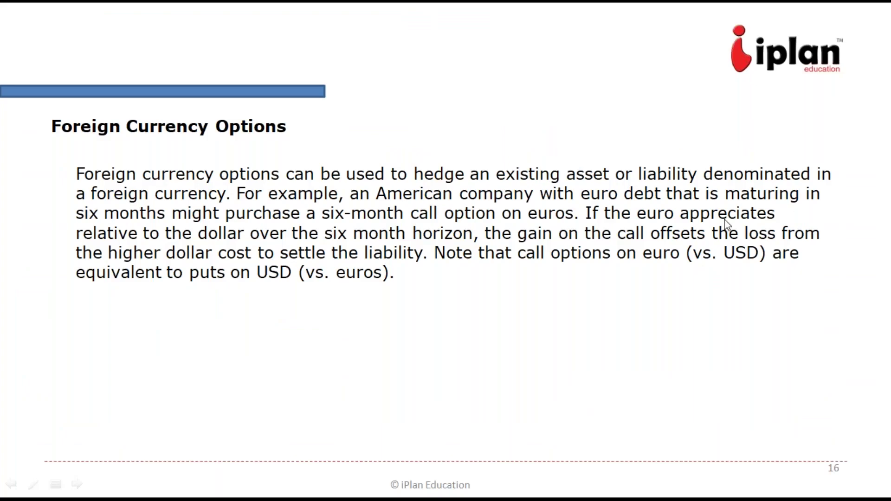
pyautogui.hotkey('alt', 'Tab')
# Enter the date headers 1-Jan in K14 and 30-Jan in L14 above the euro example
pyautogui.press('Right')
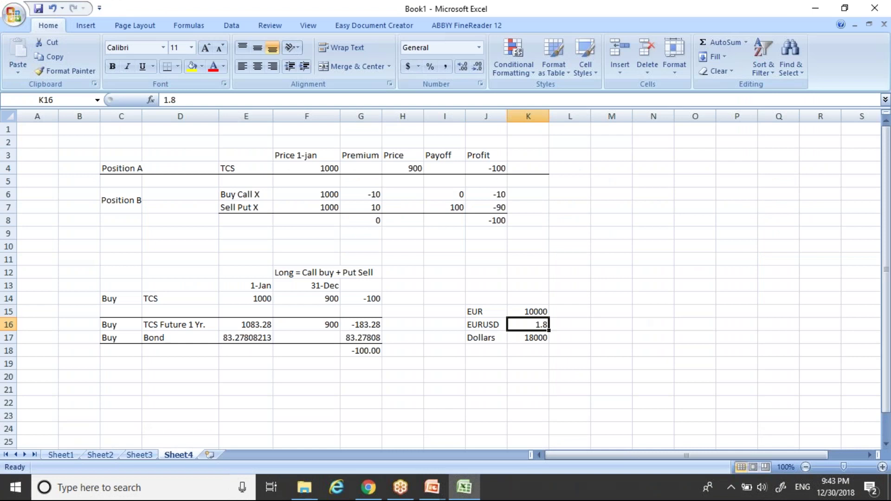
pyautogui.press('Up')
pyautogui.press('Up')
pyautogui.write('1-jan')
pyautogui.press('Tab')
pyautogui.write('30-Jan')
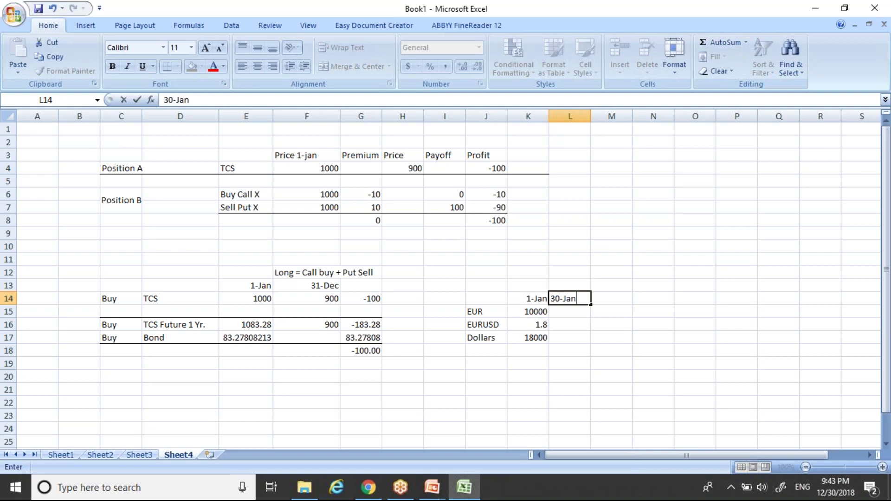
pyautogui.press('Return')
# Enter a EURUSD rate of 1.9 for 30-Jan in L16
pyautogui.press('Right')
pyautogui.press('Down')
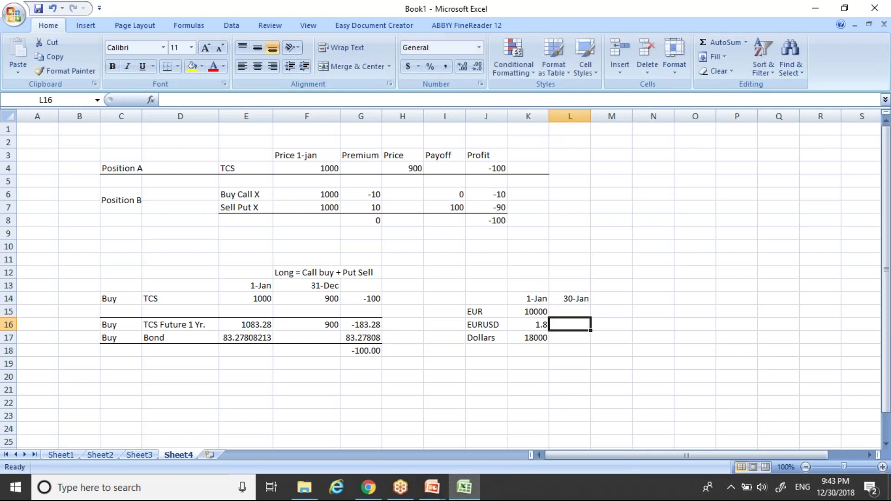
pyautogui.write('1')
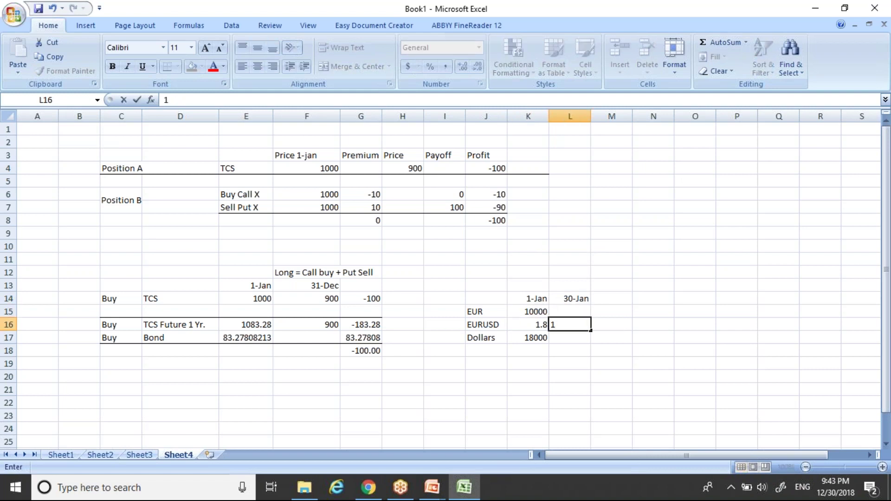
pyautogui.write('.9')
pyautogui.press('Return')
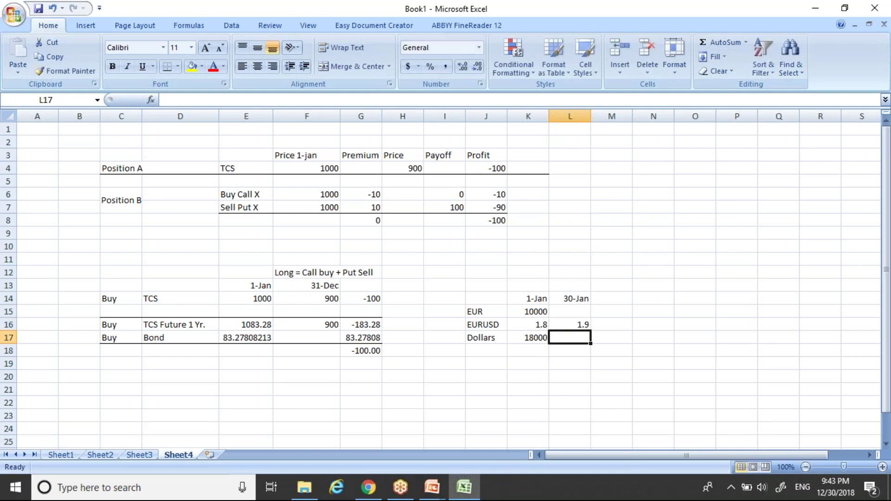
# Set the 30-Jan EURUSD rate in L16 to 2
pyautogui.click(570, 325)
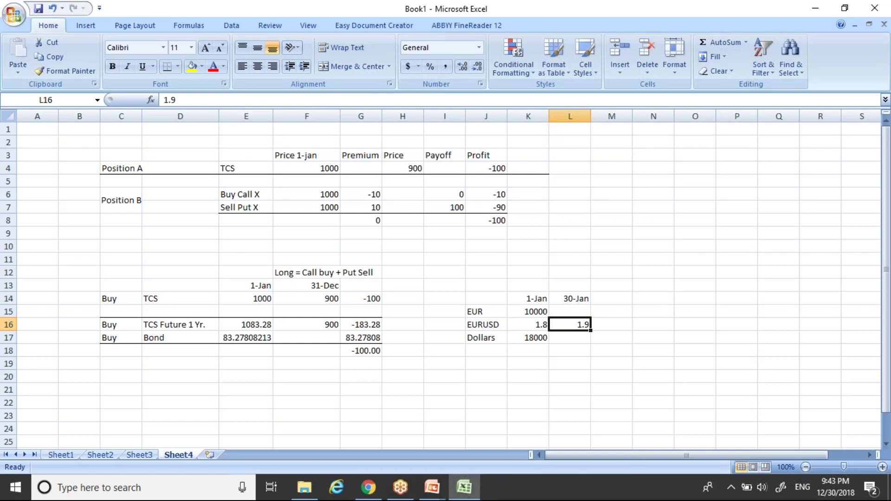
pyautogui.press('Right')
pyautogui.press('Left')
pyautogui.press('Down')
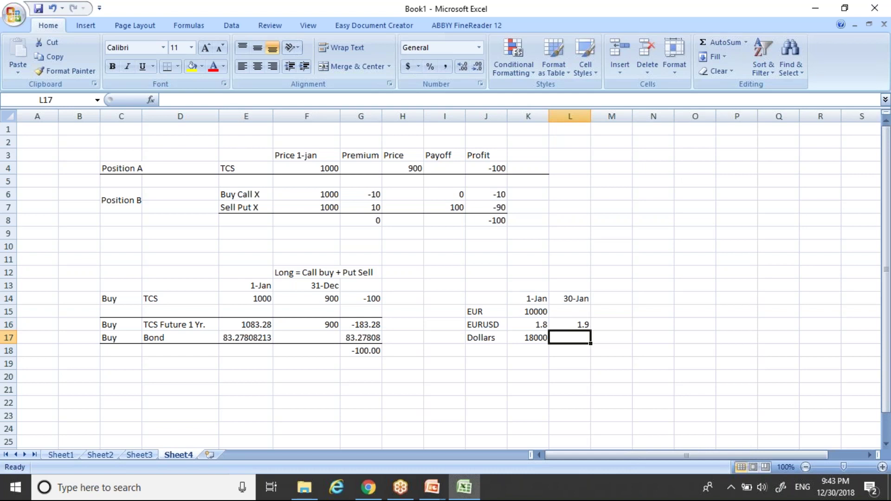
pyautogui.press('Up')
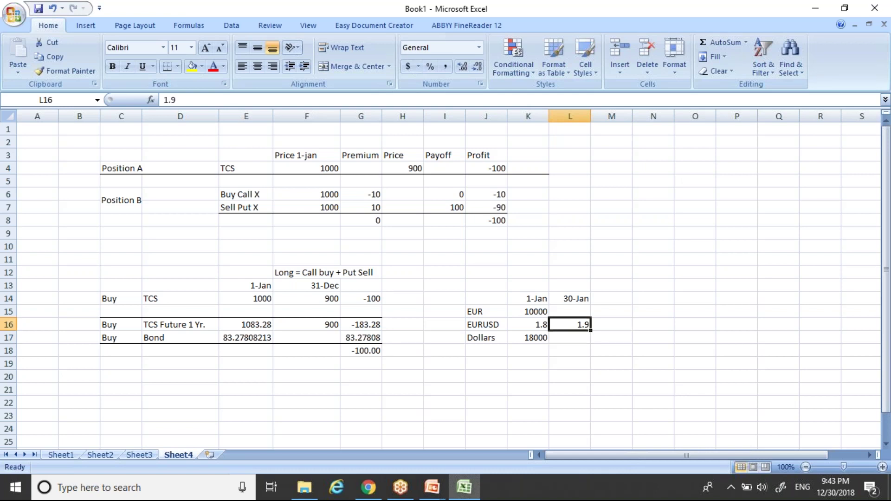
pyautogui.write('2')
pyautogui.press('Return')
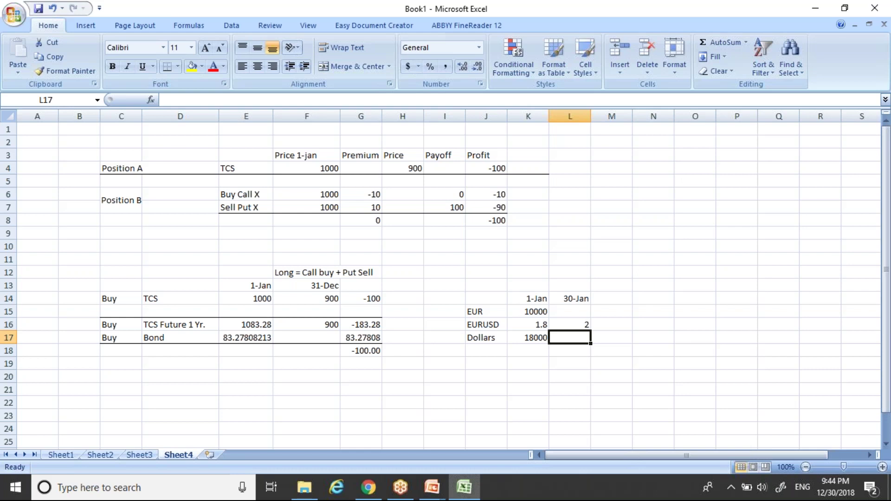
# Add the label Call Buy in J19 below the dollar conversion, with the value 1.8 in K19
pyautogui.press('Left')
pyautogui.press('Left')
pyautogui.press('Down')
pyautogui.press('Down')
pyautogui.press('Up')
pyautogui.press('Up')
pyautogui.press('Up')
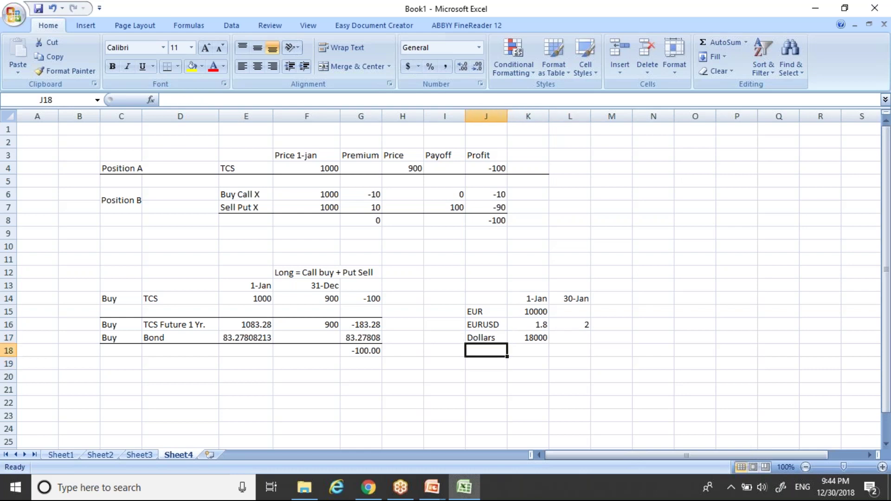
pyautogui.press('Right')
pyautogui.press('Down')
pyautogui.press('Down')
pyautogui.press('Down')
pyautogui.press('Left')
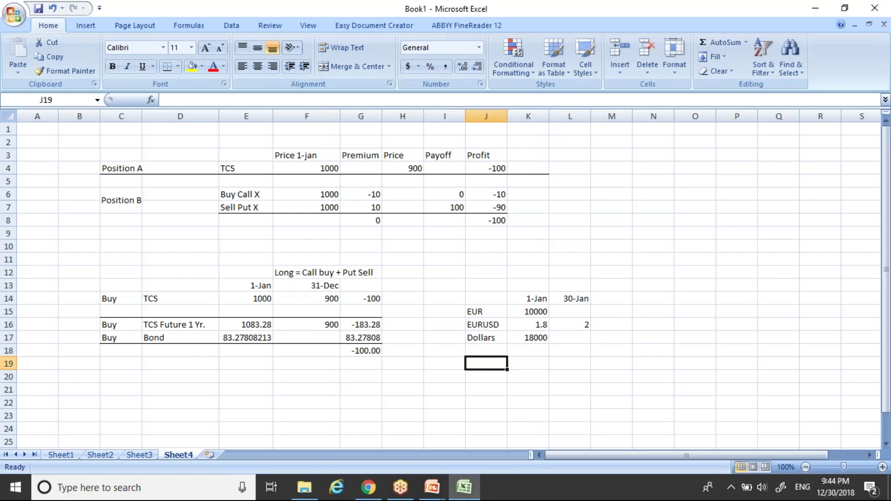
pyautogui.write('C')
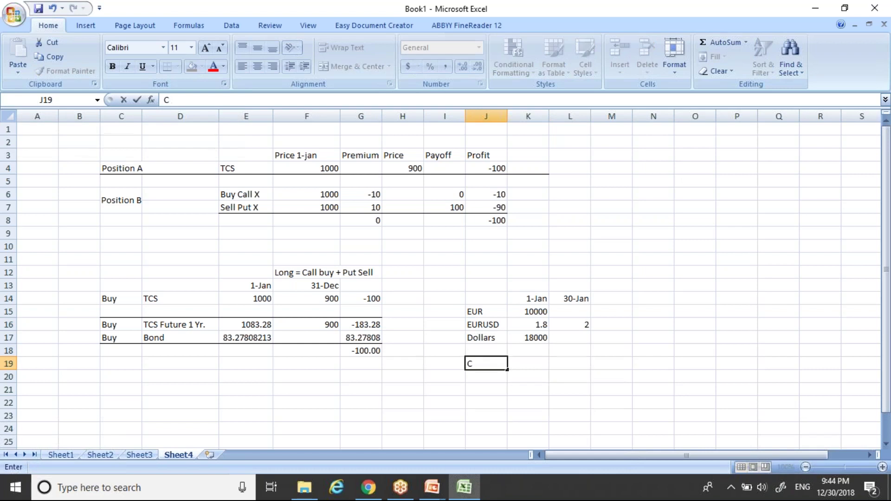
pyautogui.write('all Buy')
pyautogui.hotkey('ctrl', 'Return')
pyautogui.press('Right')
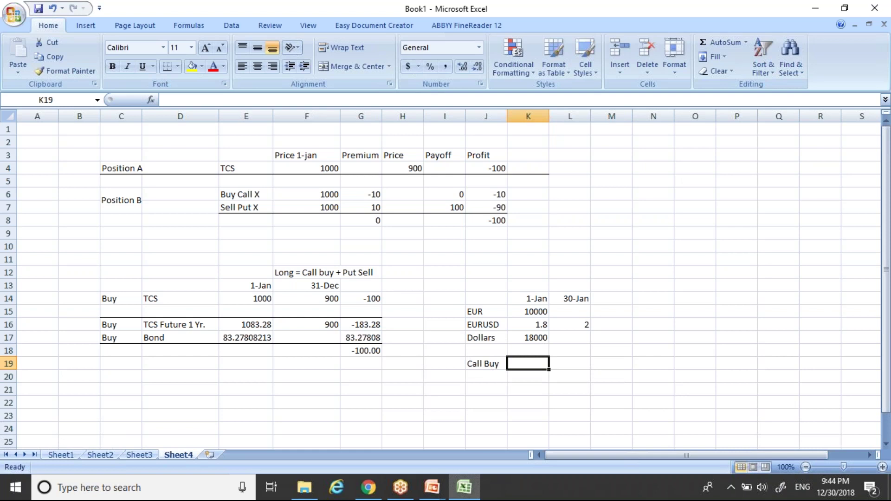
pyautogui.write('1.8')
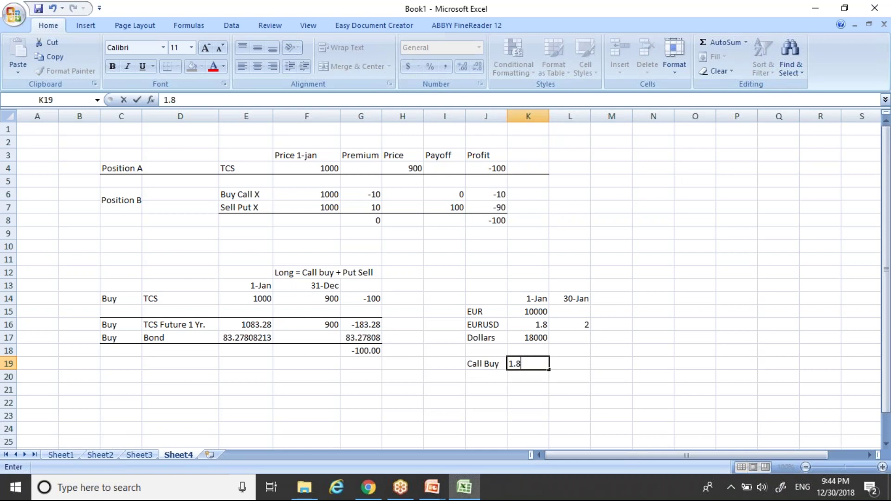
# Commit the 1.8 strike in K19 and extend its label in J19 to "Call Buy X"
pyautogui.press('Left')
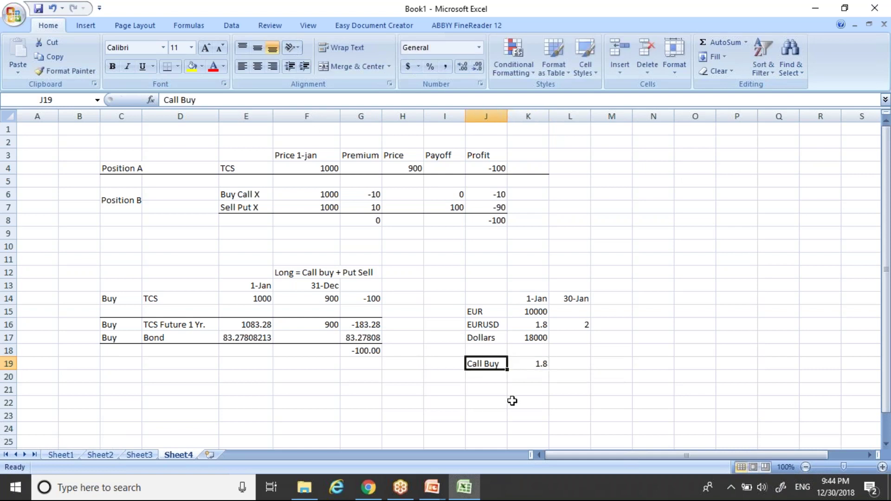
pyautogui.doubleClick(504, 363)
pyautogui.write('X')
pyautogui.press('Return')
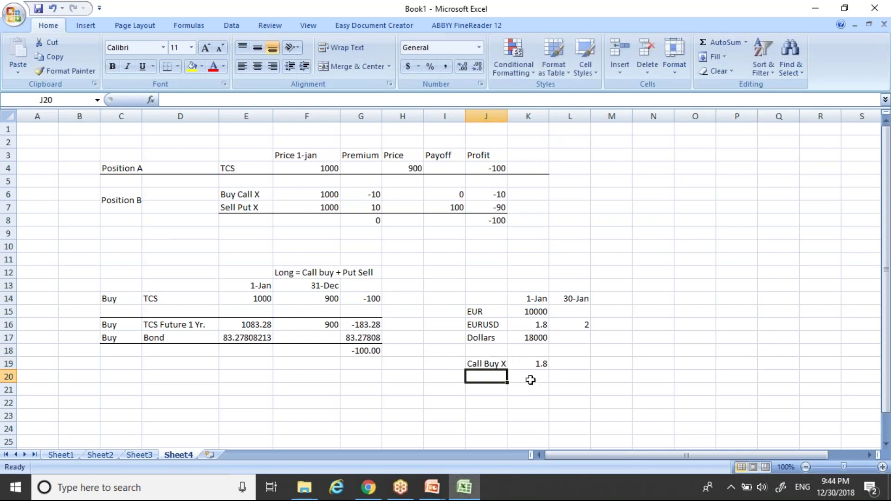
# Add a "Premium" label in J20 with a value of 0.01 beside it in K20
pyautogui.write('Premium')
pyautogui.press('Tab')
pyautogui.write('0')
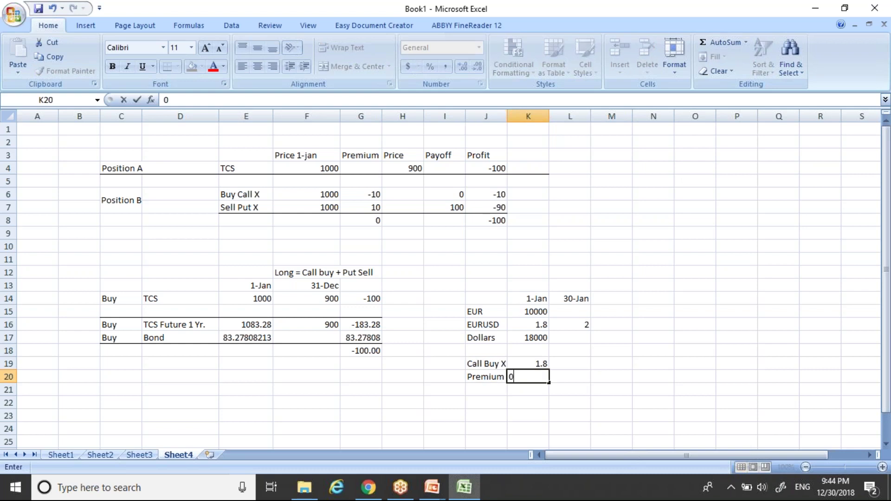
pyautogui.write('.01')
pyautogui.press('Return')
pyautogui.press('Up')
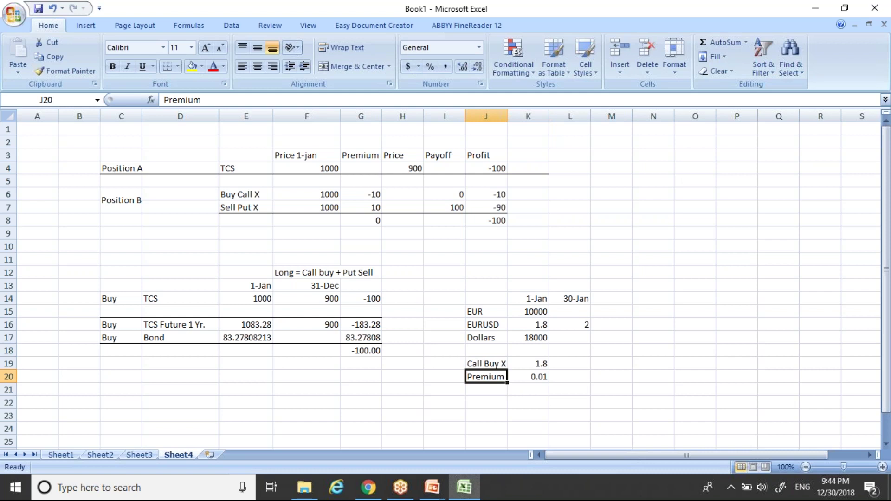
# Add a bottom border beneath the Premium row across J20:K20
pyautogui.press('Right')
pyautogui.press('Right')
pyautogui.press('Left')
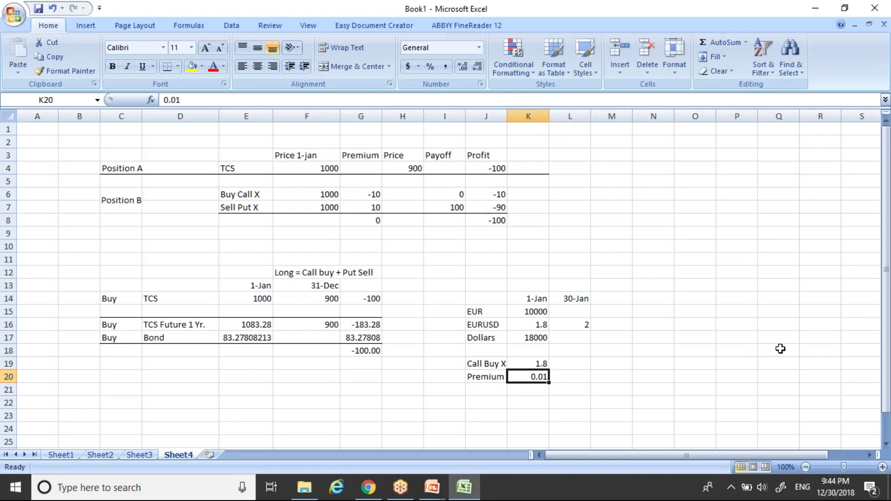
pyautogui.press('Right')
pyautogui.press('Left')
pyautogui.press('Down')
pyautogui.press('Up')
pyautogui.hotkey('shift', 'Left')
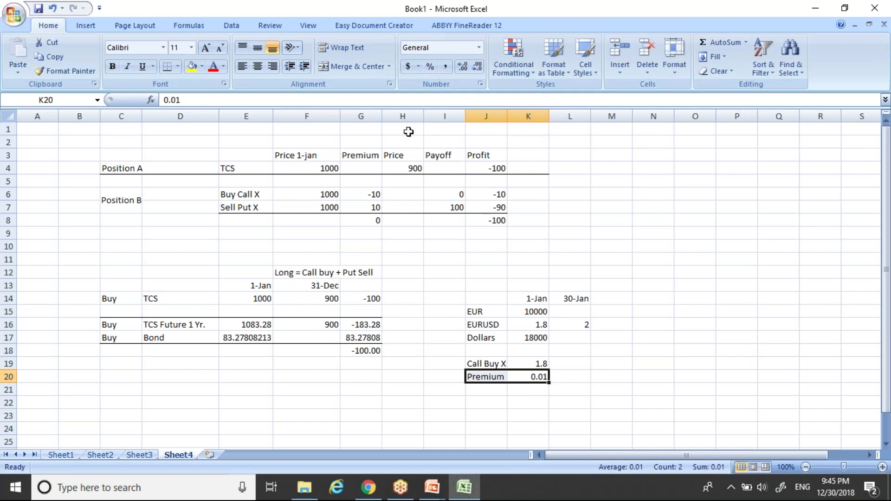
# Calculate the total option premium in K21 with the formula =K15*K20
pyautogui.press('Down')
pyautogui.write('=')
pyautogui.click(541, 312)
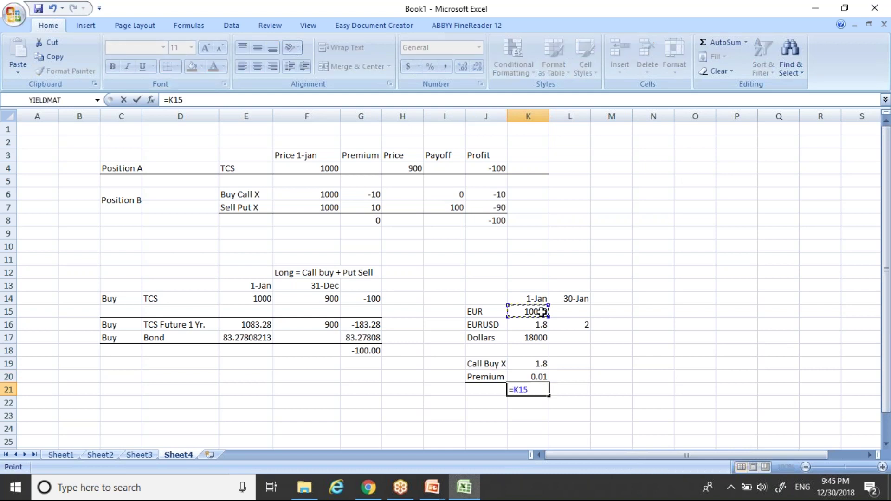
pyautogui.write('*')
pyautogui.click(544, 377)
pyautogui.press('Return')
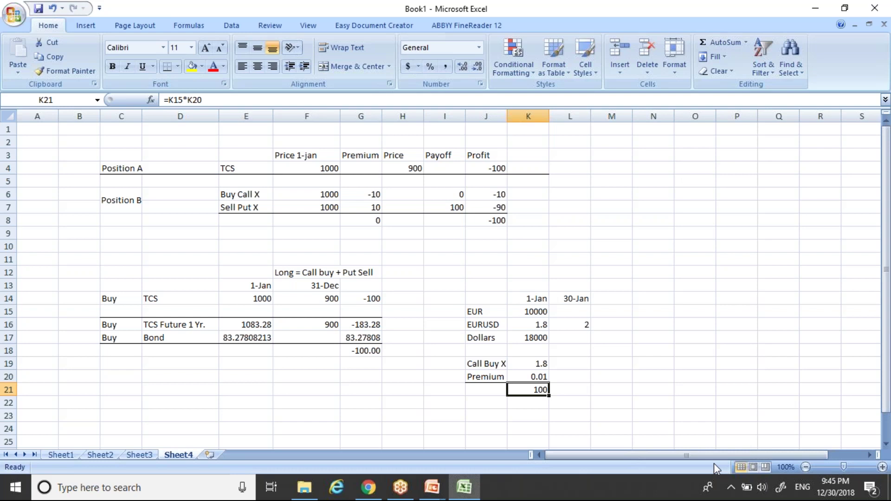
# Examine the call strike, the 30-Jan EURUSD rate and the cells beside the premium
pyautogui.press('Up')
pyautogui.press('Up')
pyautogui.press('Up')
pyautogui.press('Up')
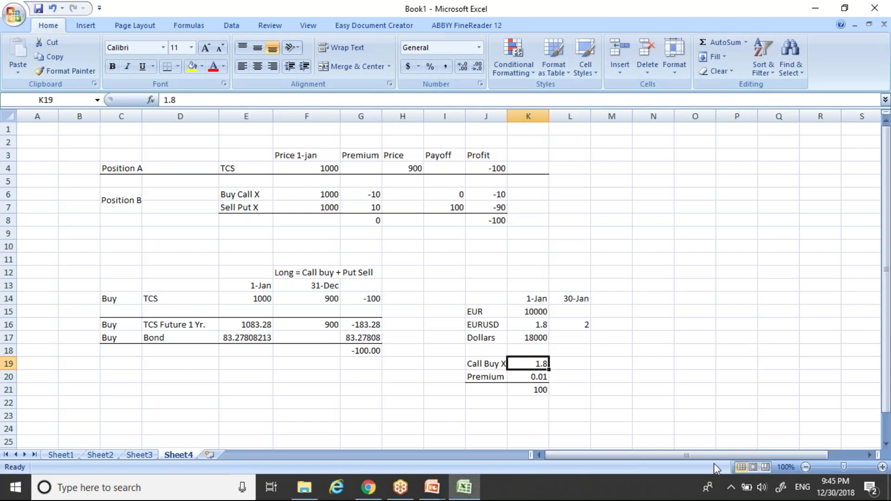
pyautogui.press('Right')
pyautogui.press('Up')
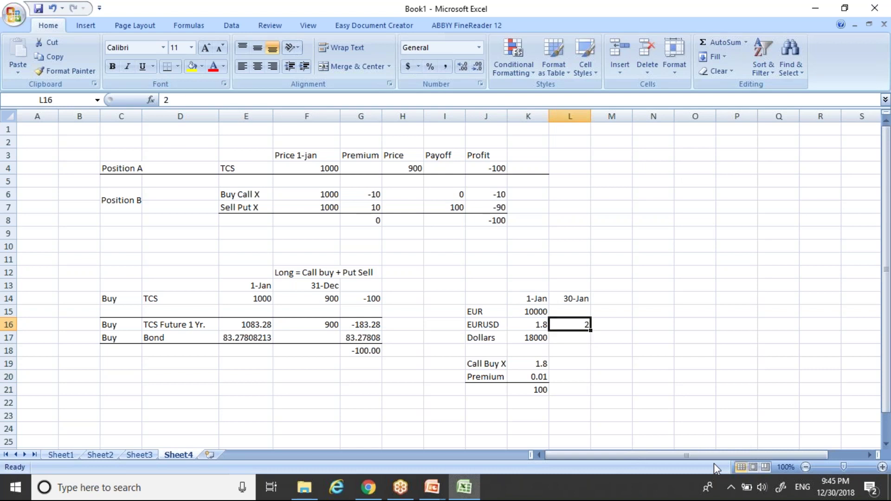
pyautogui.press('Down')
pyautogui.press('Down')
pyautogui.press('Down')
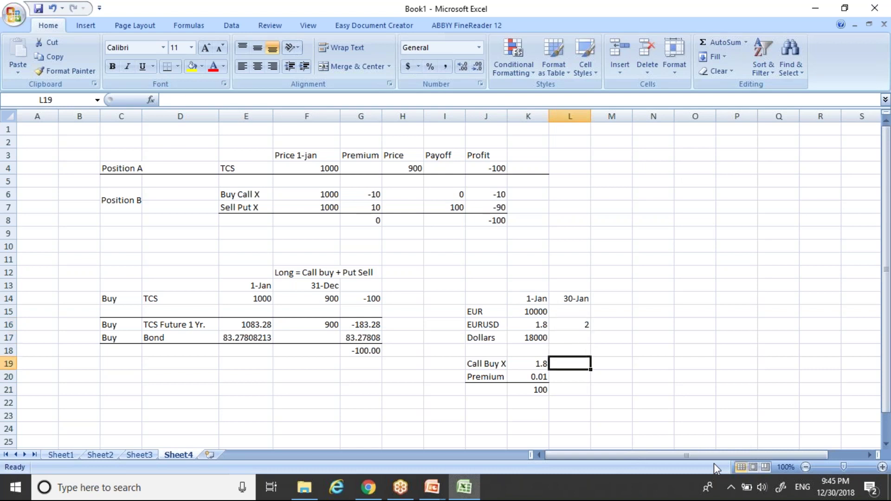
pyautogui.press('Down')
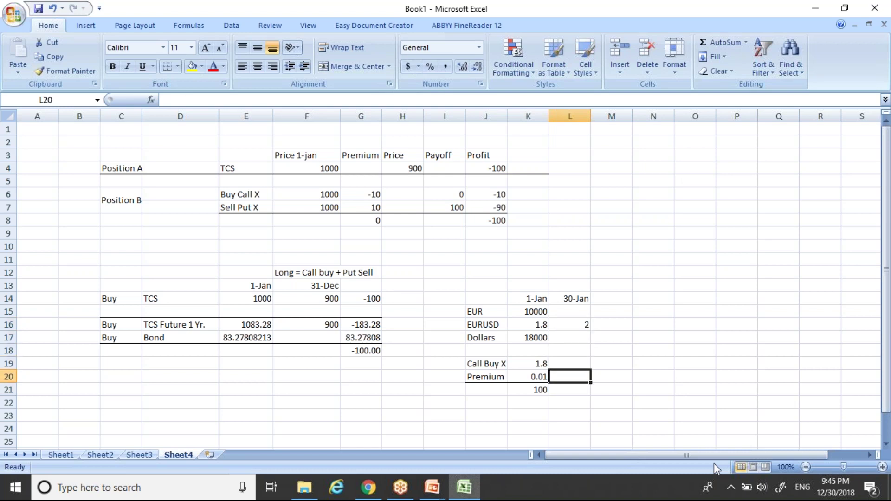
pyautogui.press('Up')
pyautogui.press('Down')
pyautogui.press('Down')
pyautogui.press('Up')
pyautogui.press('Up')
pyautogui.press('Up')
pyautogui.press('Down')
# Label M19 "Payoff" and calculate the call payoff in N19 with the formula =(L16-K16)*K15
pyautogui.press('Right')
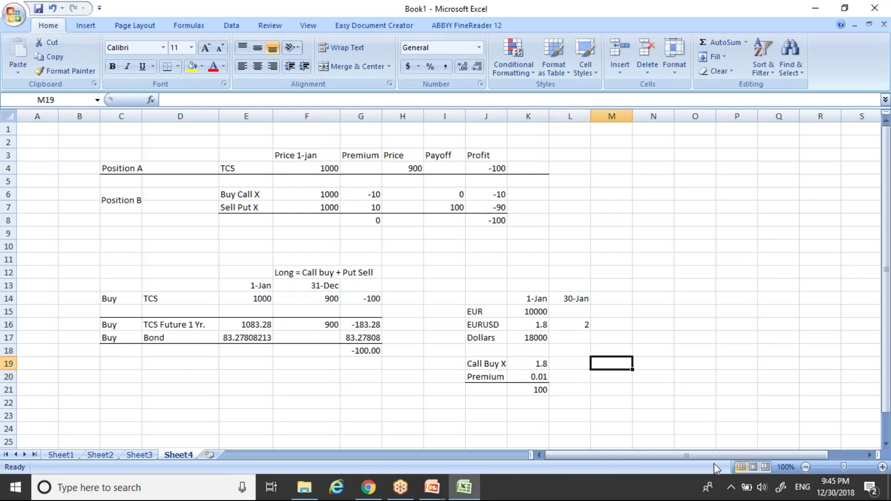
pyautogui.write('Payoff')
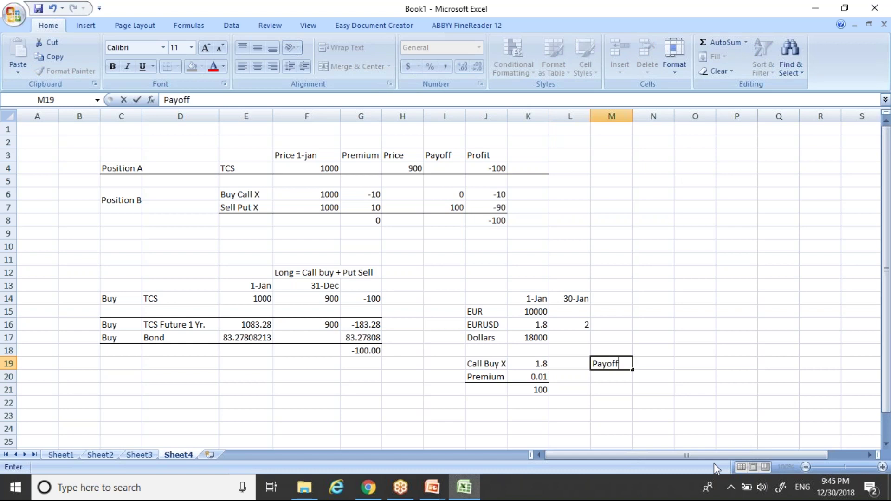
pyautogui.press('Right')
pyautogui.write('=')
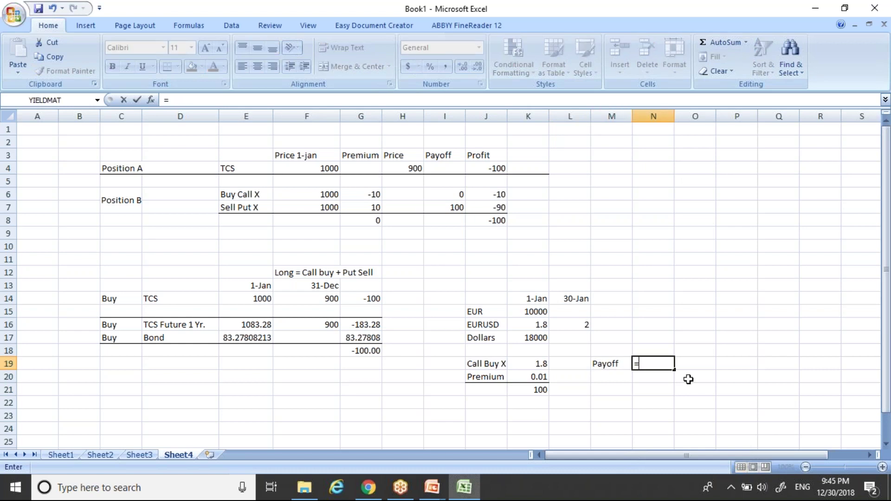
pyautogui.click(584, 326)
pyautogui.write('-')
pyautogui.click(537, 324)
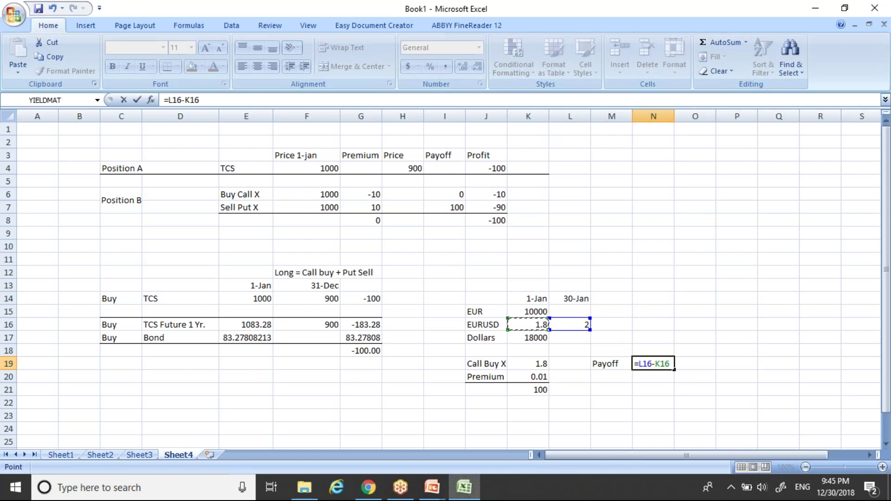
pyautogui.write(')')
pyautogui.click(644, 363)
pyautogui.press('Left')
pyautogui.write('(')
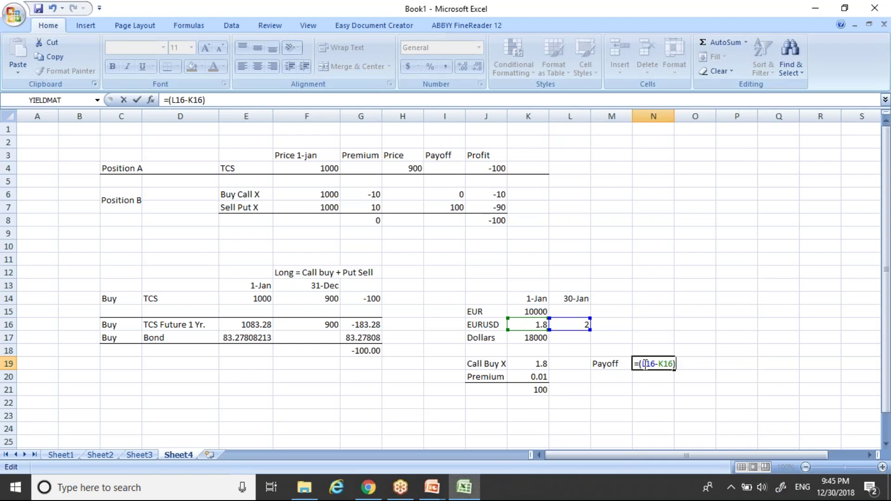
pyautogui.press('End')
pyautogui.write('*')
pyautogui.click(536, 312)
pyautogui.press('Return')
pyautogui.click(612, 377)
pyautogui.press('Up')
pyautogui.press('Right')
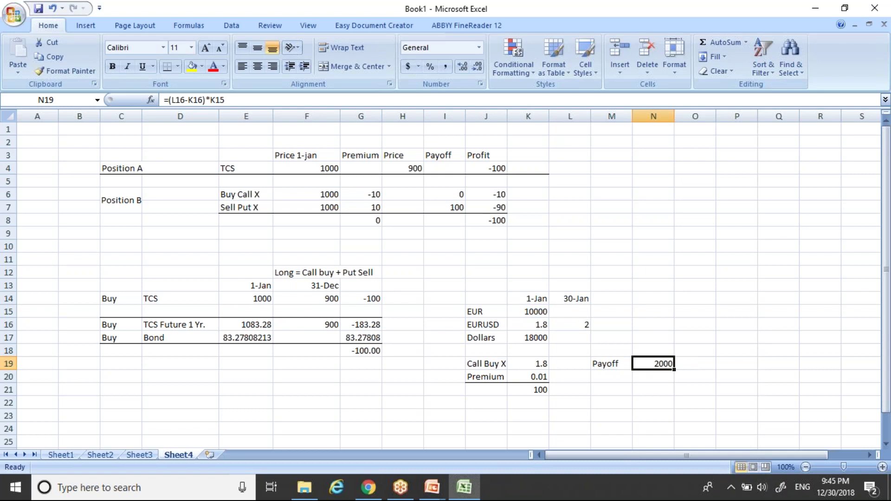
# Calculate the 30-Jan dollar value in L17 with the formula =K15*L16
pyautogui.press('Left')
pyautogui.press('Left')
pyautogui.press('Left')
pyautogui.press('Up')
pyautogui.press('Up')
pyautogui.press('Right')
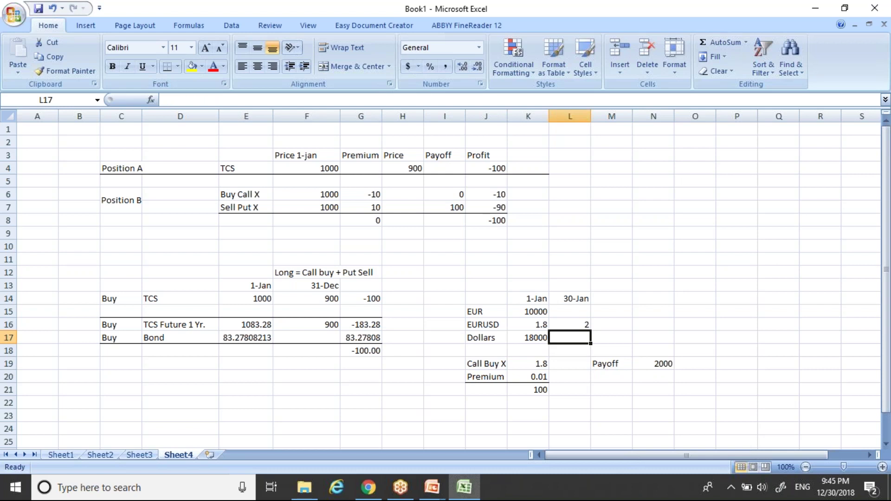
pyautogui.press('Right')
pyautogui.press('Left')
pyautogui.write('=')
pyautogui.click(539, 312)
pyautogui.write('*')
pyautogui.click(564, 325)
pyautogui.press('Return')
# Examine the EUR amount, the exchange rates and the dollar values for 1-Jan and 30-Jan
pyautogui.press('Up')
pyautogui.press('Up')
pyautogui.press('Down')
pyautogui.press('Up')
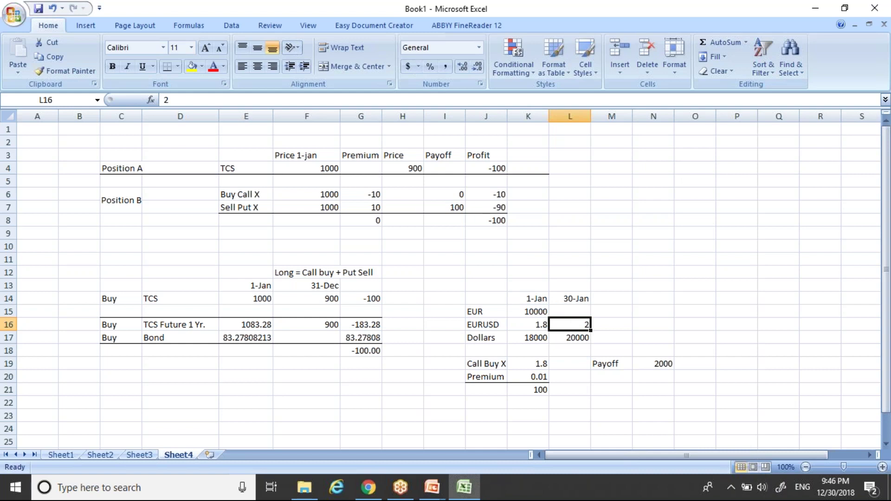
pyautogui.press('Left')
pyautogui.press('Up')
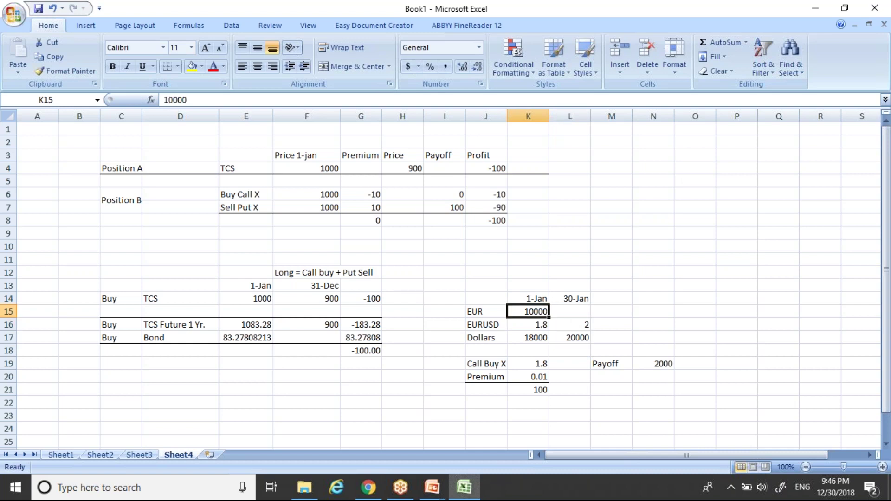
pyautogui.press('Down')
pyautogui.press('Down')
pyautogui.press('Right')
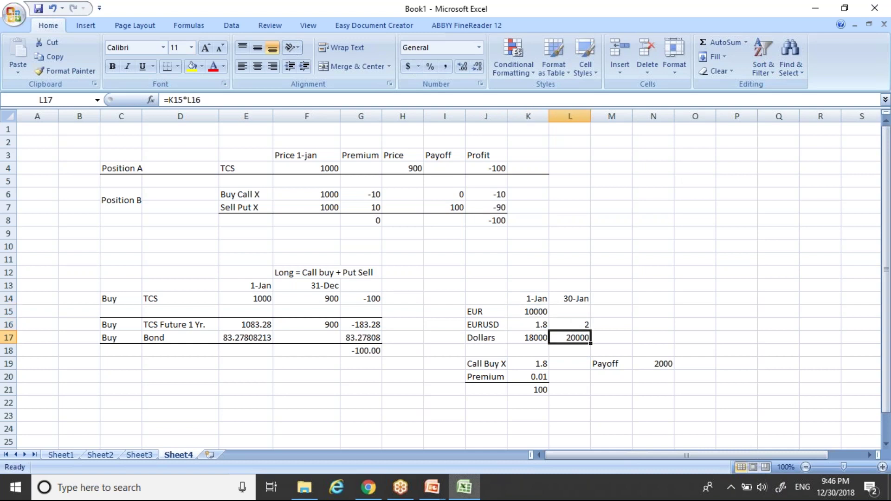
pyautogui.press('Up')
pyautogui.press('Up')
pyautogui.press('Down')
pyautogui.press('Down')
# Compare the 30-Jan dollar value with the call strike row and the payoff formula in N19
pyautogui.press('Right')
pyautogui.press('Left')
pyautogui.press('Down')
pyautogui.press('Down')
pyautogui.press('Left')
pyautogui.press('Right')
pyautogui.press('Right')
pyautogui.press('Right')
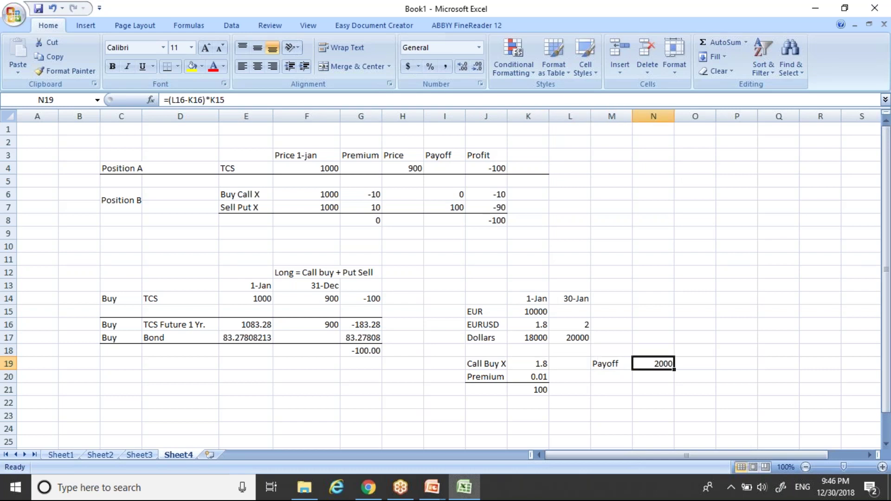
pyautogui.press('Up')
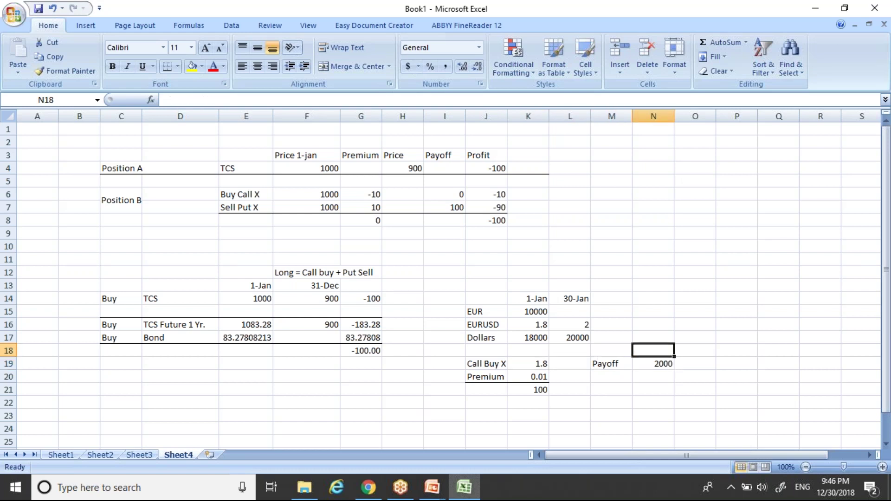
pyautogui.press('Left')
pyautogui.press('Left')
pyautogui.press('Up')
pyautogui.press('Down')
pyautogui.press('Down')
pyautogui.press('Down')
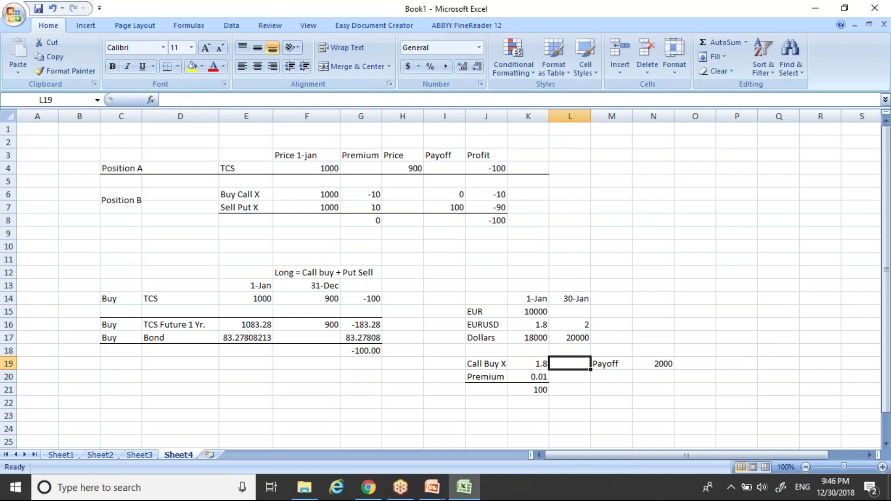
# Enter the total premium as a negative cost beneath the payoff in N20 with the formula =-K21
pyautogui.press('Right')
pyautogui.press('Right')
pyautogui.write('=')
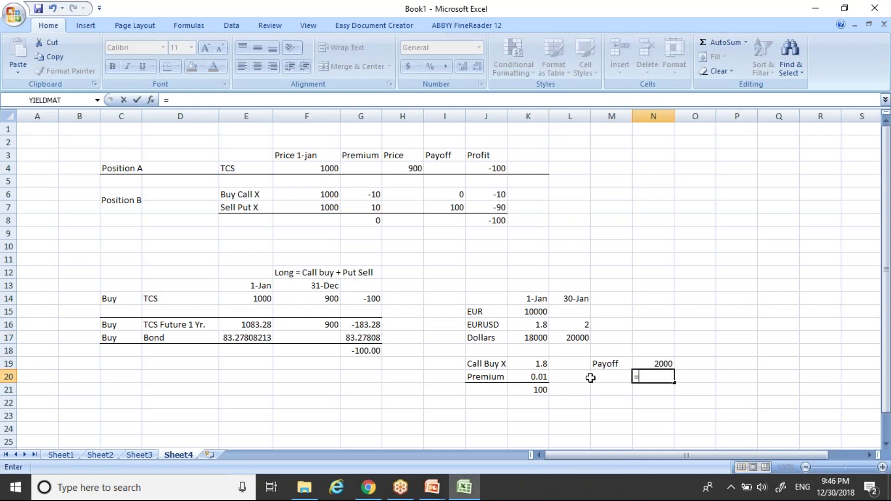
pyautogui.click(540, 389)
pyautogui.press('BackSpace')
pyautogui.press('BackSpace')
pyautogui.press('BackSpace')
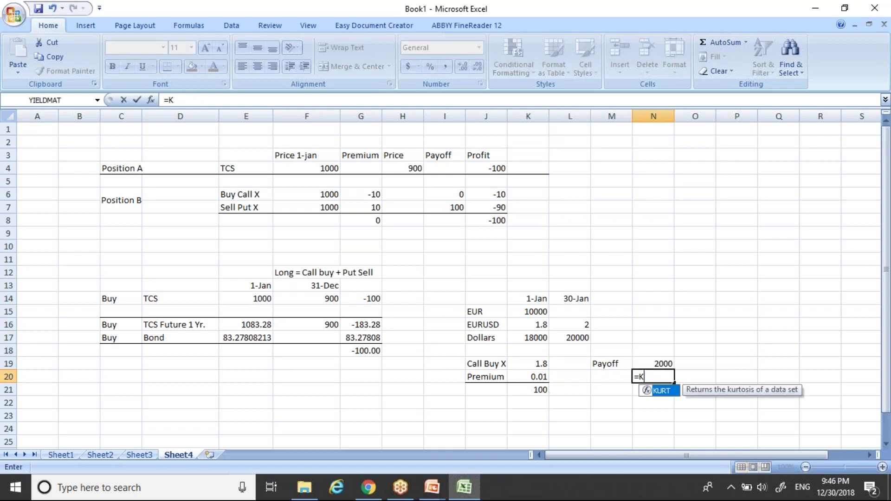
pyautogui.write('-')
pyautogui.click(538, 391)
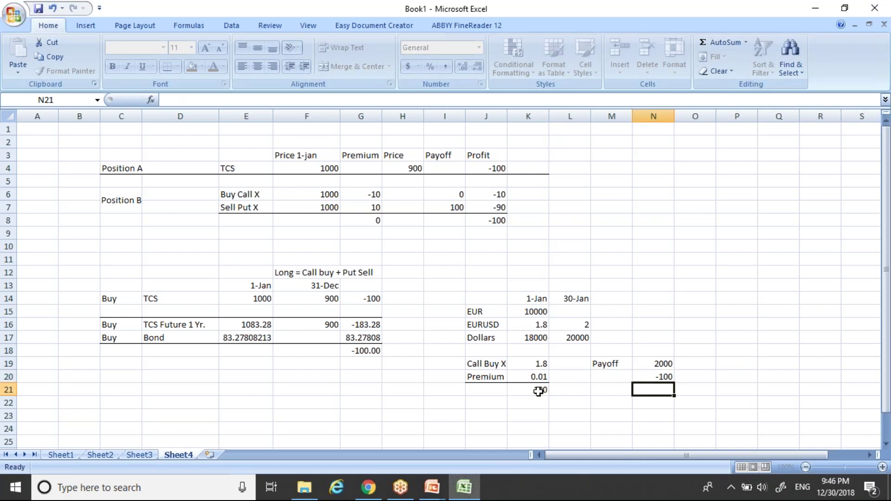
pyautogui.press('Return')
pyautogui.press('Up')
# Add a bottom border across L20:N20 and calculate the net payoff in N21 with the formula =N19+N20
pyautogui.moveTo(654, 377); pyautogui.dragTo(570, 377)
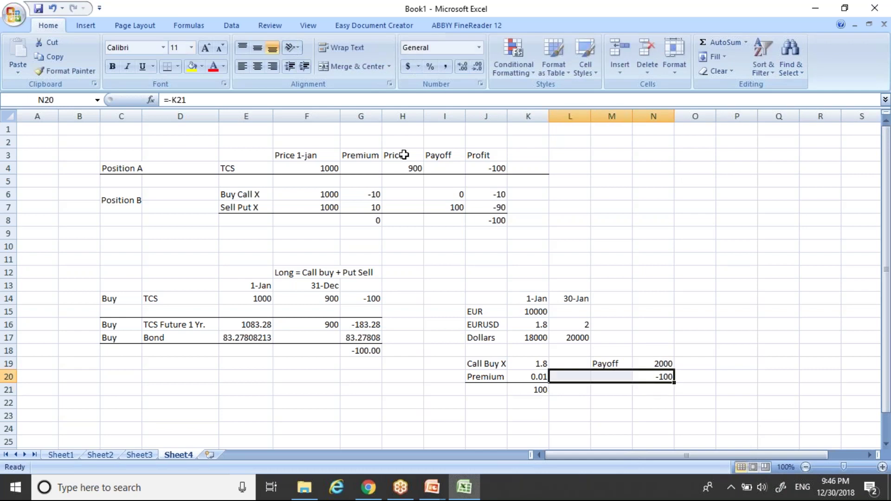
pyautogui.click(166, 66)
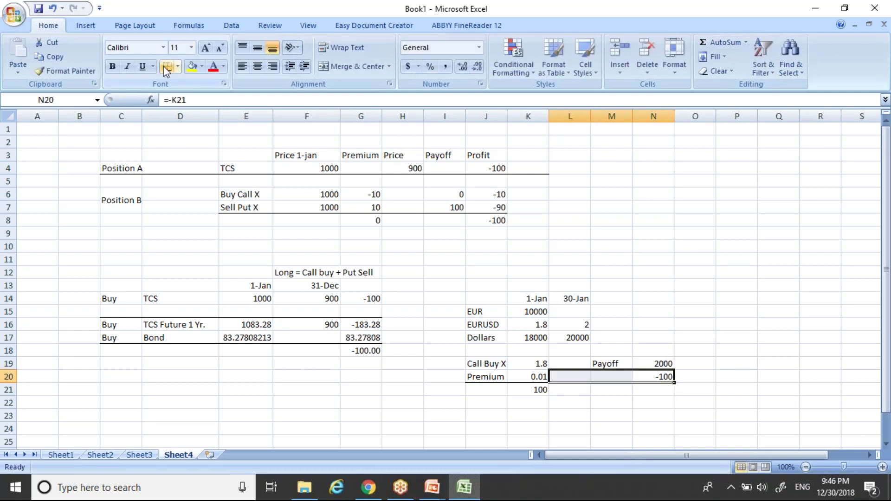
pyautogui.press('Down')
pyautogui.write('=')
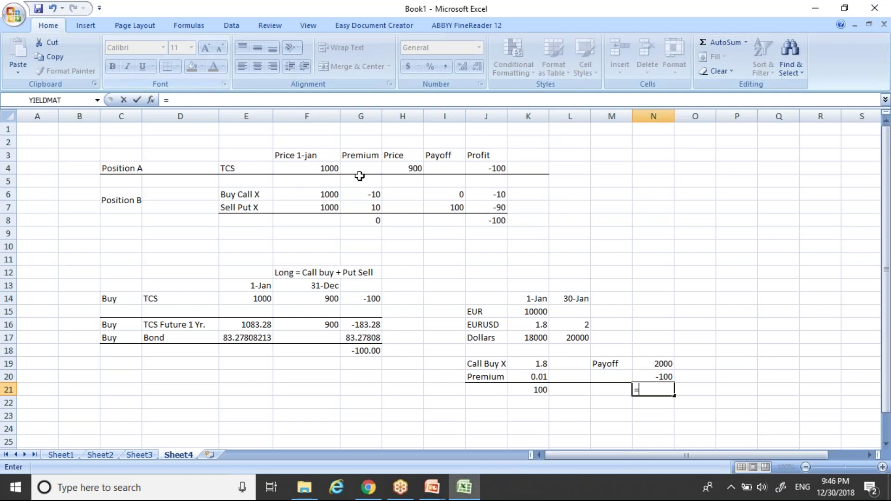
pyautogui.click(663, 363)
pyautogui.write('+')
pyautogui.click(652, 377)
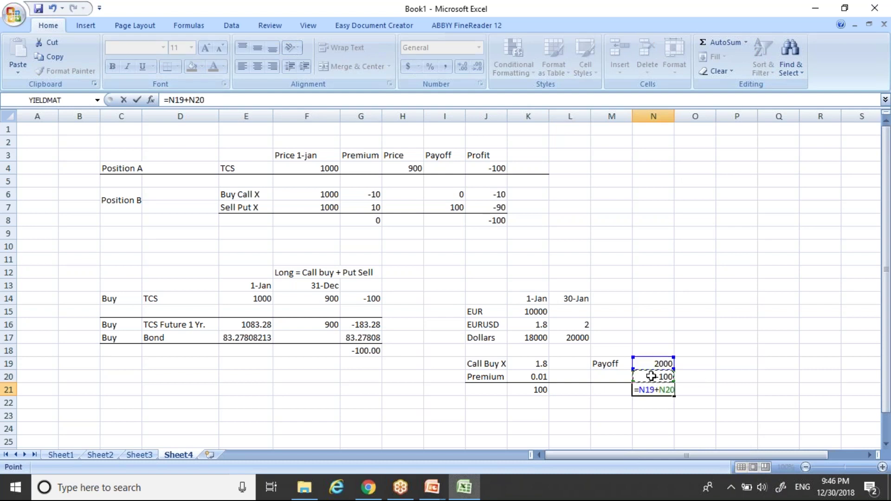
pyautogui.press('Return')
# Examine how the 30-Jan dollar value, the payoff, the premium cost and the net payoff relate
pyautogui.press('Up')
pyautogui.press('Left')
pyautogui.press('Left')
pyautogui.press('Up')
pyautogui.press('Up')
pyautogui.press('Up')
pyautogui.press('Up')
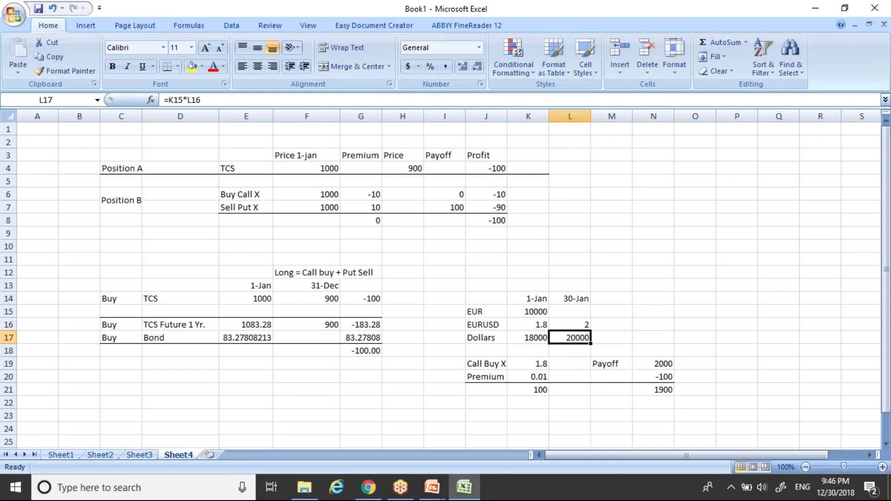
pyautogui.press('Down')
pyautogui.press('Down')
pyautogui.press('Down')
pyautogui.press('Right')
pyautogui.press('Right')
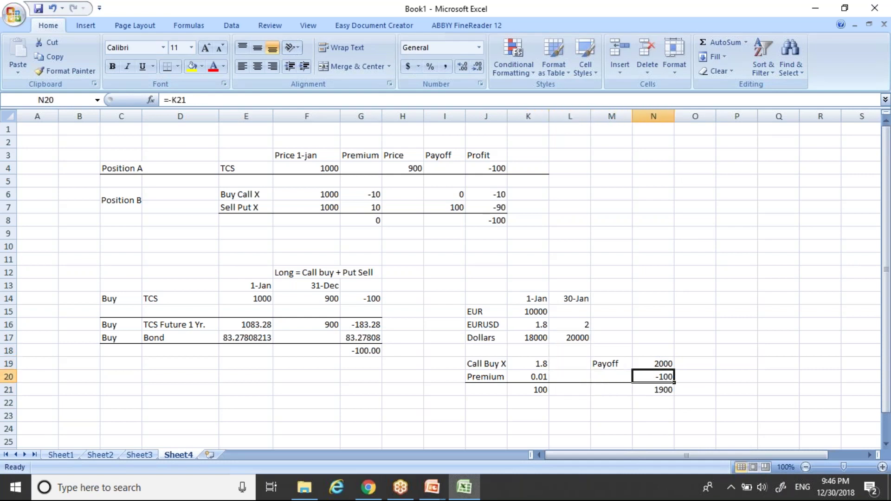
pyautogui.press('Down')
pyautogui.press('Left')
pyautogui.press('Left')
pyautogui.press('Left')
pyautogui.press('Up')
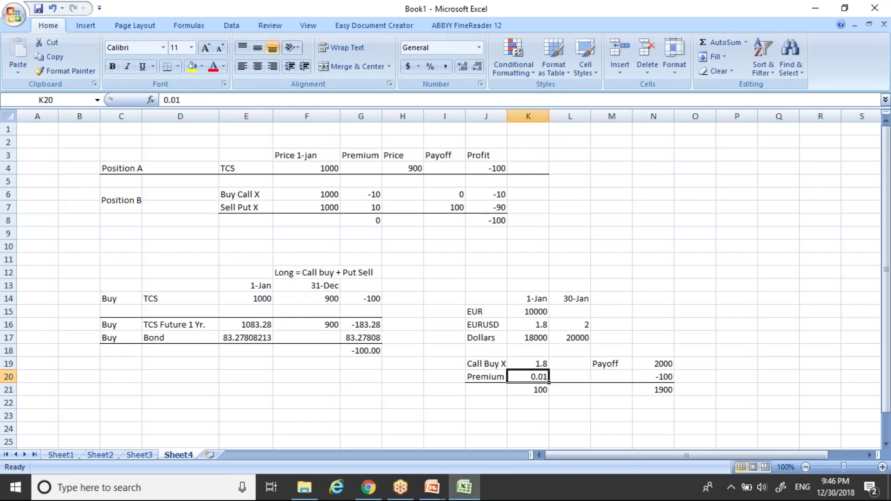
# Set the 30-Jan EURUSD rate in L16 to 1.8
pyautogui.press('Up')
pyautogui.press('Up')
pyautogui.press('Up')
pyautogui.press('Up')
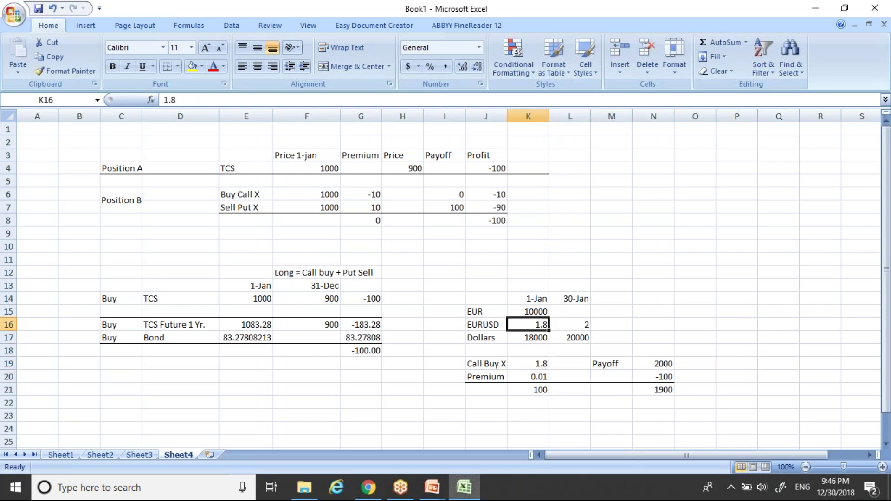
pyautogui.press('Right')
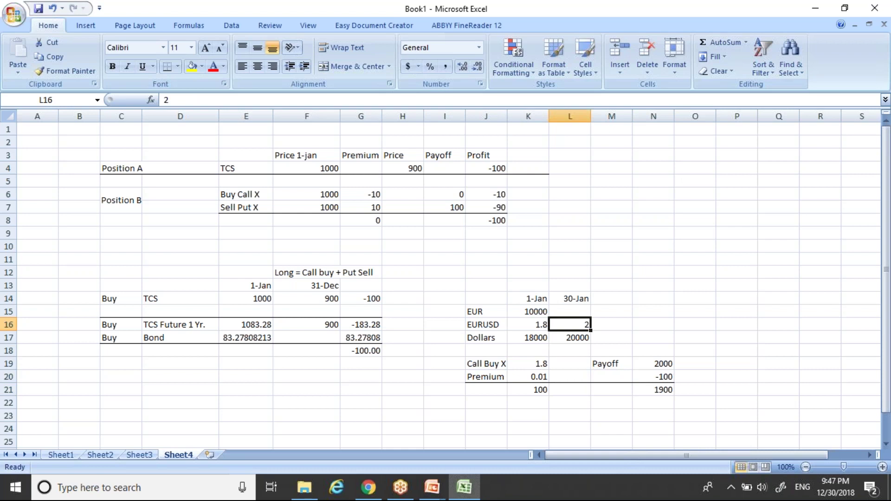
pyautogui.write('1.8')
pyautogui.press('Return')
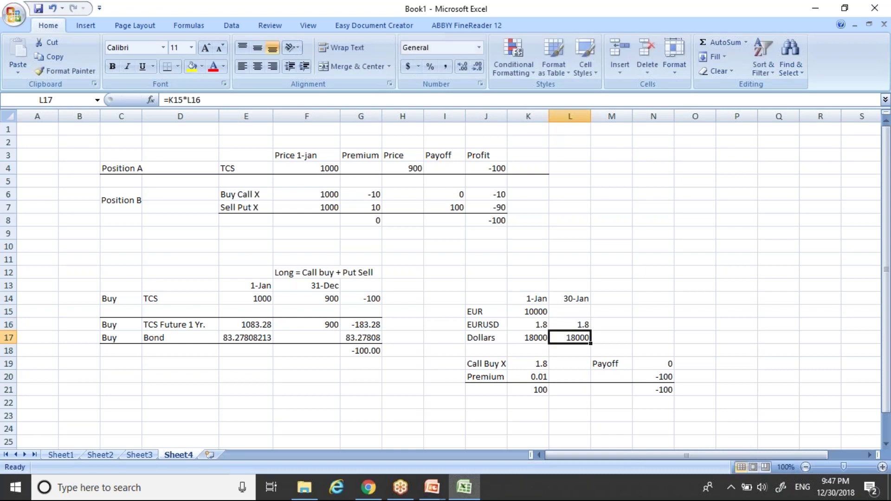
# Check the net payoff in N21 for an unchanged EURUSD rate
pyautogui.press('Down')
pyautogui.press('Down')
pyautogui.press('Down')
pyautogui.press('Down')
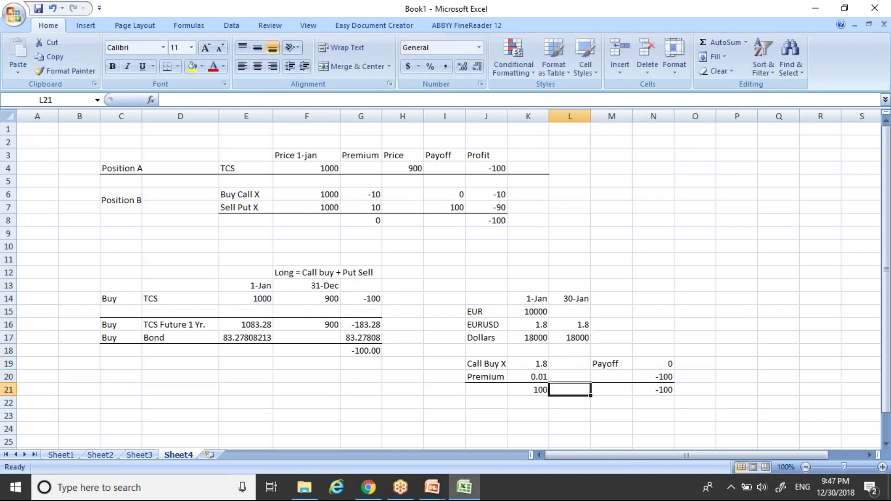
pyautogui.press('Right')
pyautogui.press('Right')
pyautogui.press('Right')
pyautogui.press('Left')
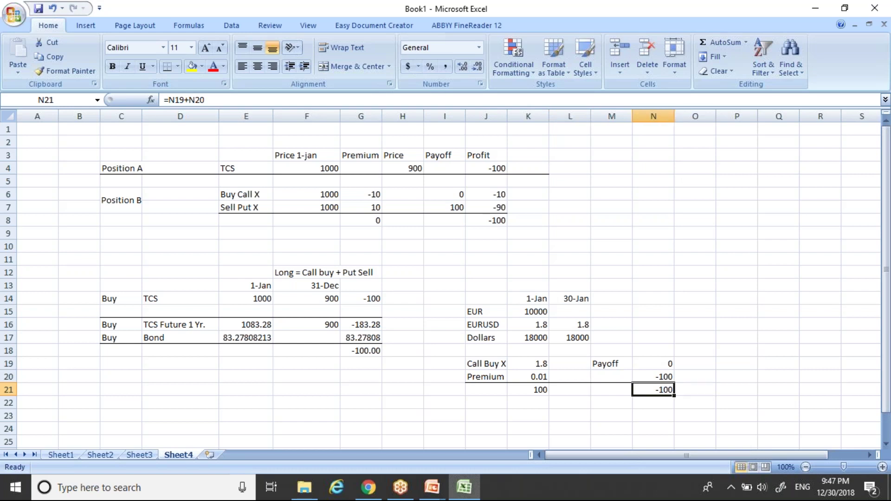
# Set the 30-Jan EURUSD rate in L16 to 1.6
pyautogui.press('Left')
pyautogui.press('Up')
pyautogui.press('Up')
pyautogui.press('Up')
pyautogui.press('Up')
pyautogui.press('Up')
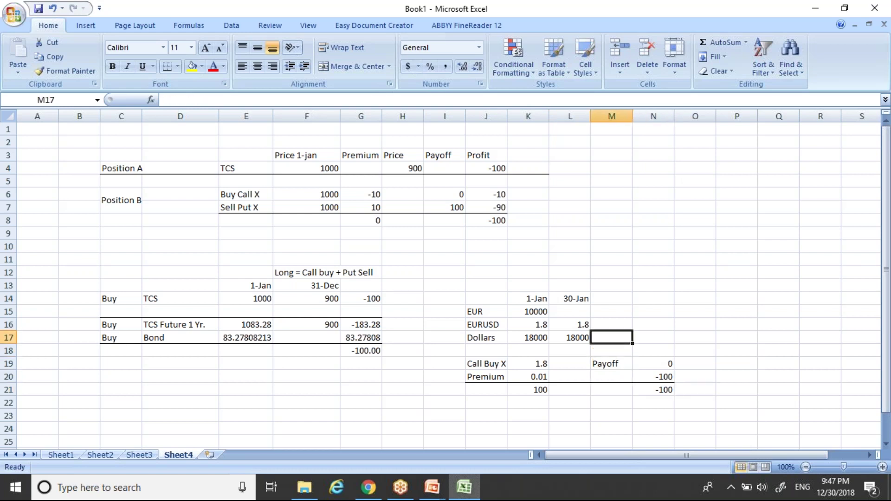
pyautogui.press('Left')
pyautogui.write('1.6')
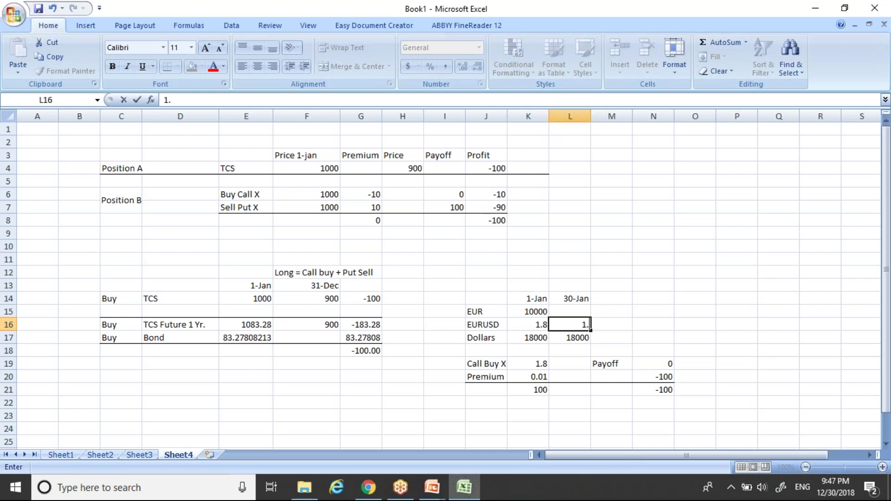
pyautogui.press('Return')
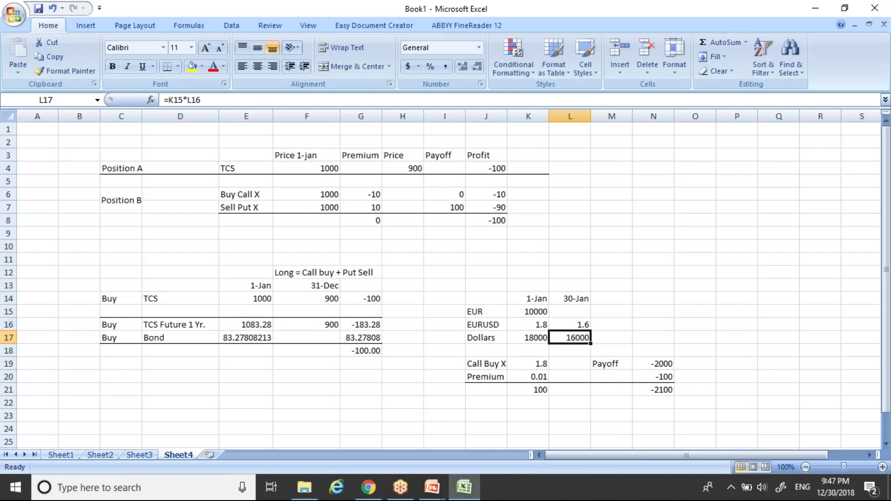
# Floor the call payoff in N19 at zero by changing its formula to =MAX(L16-K16,)*K15
pyautogui.press('Right')
pyautogui.press('Down')
pyautogui.press('Right')
pyautogui.press('Down')
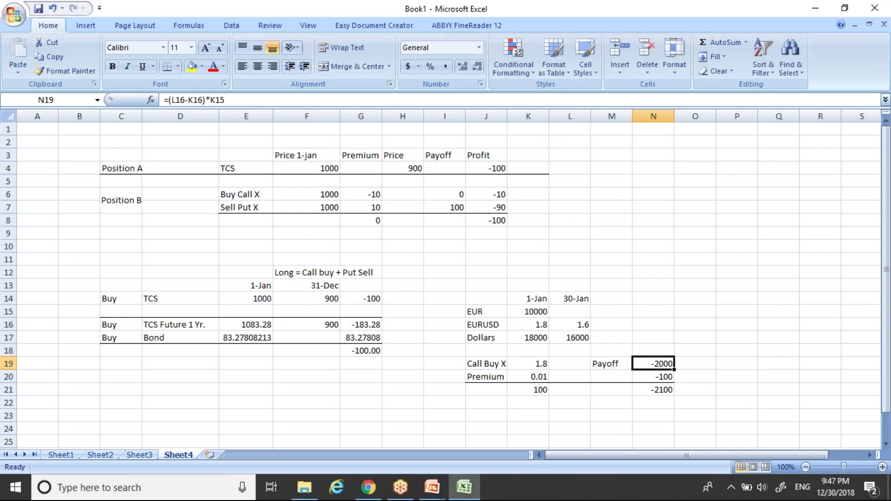
pyautogui.click(171, 100)
pyautogui.write('Max')
pyautogui.press('Right')
pyautogui.press('Right')
pyautogui.press('Right')
pyautogui.press('Right')
pyautogui.press('Right')
pyautogui.press('Right')
pyautogui.press('Right')
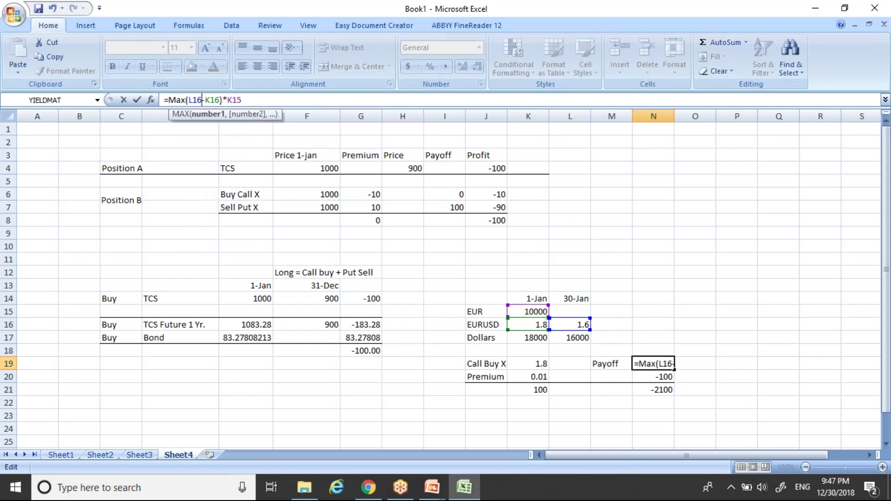
pyautogui.press('Right')
pyautogui.write(',')
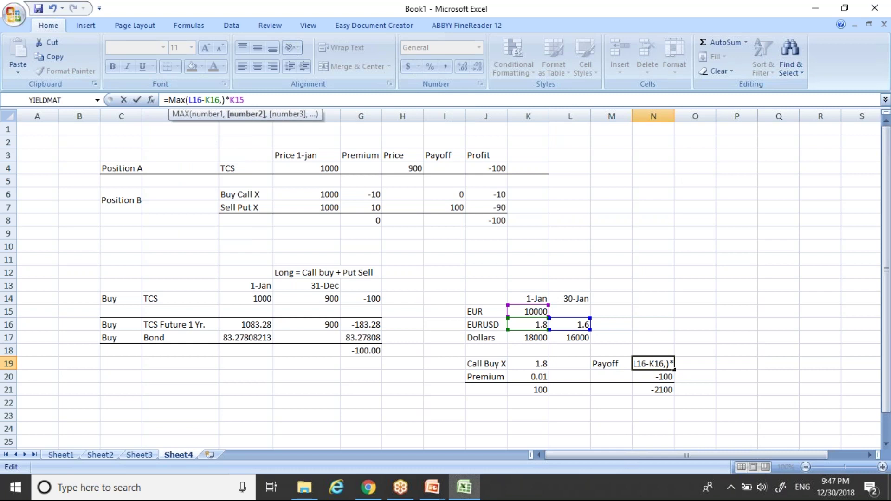
pyautogui.press('Return')
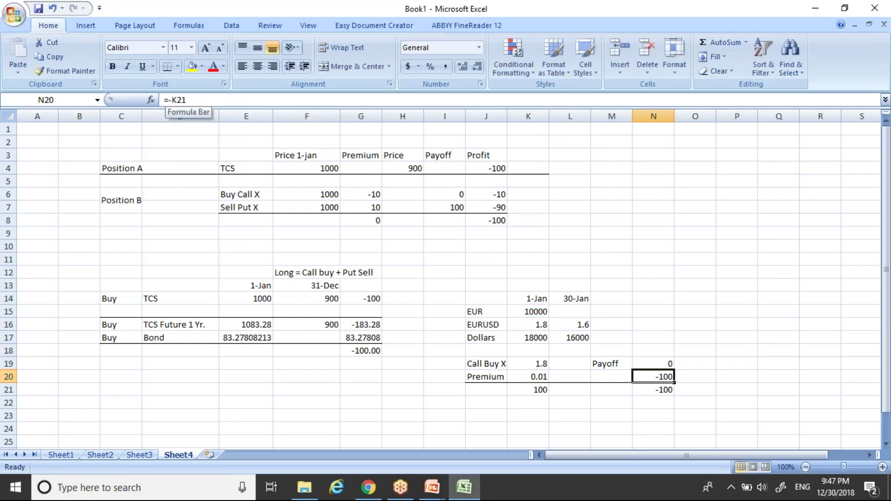
# Examine the net payoff in N21, the total premium in K21 and the dollar values in row 17
pyautogui.press('Down')
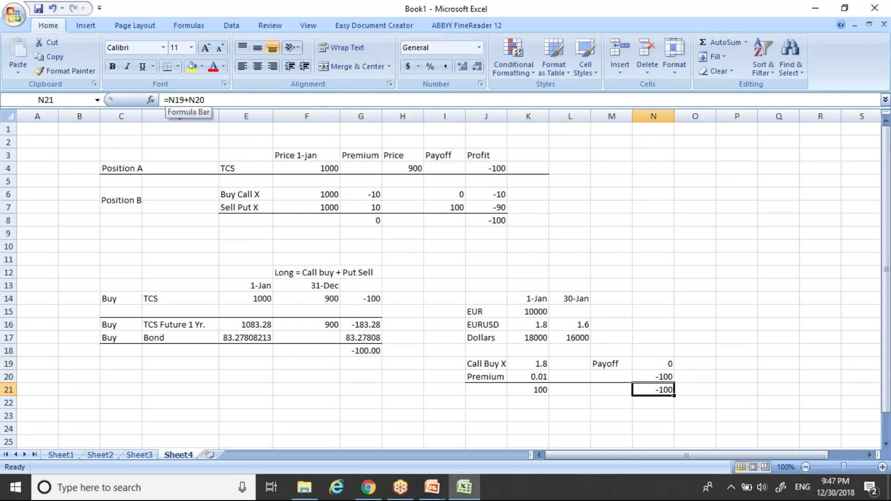
pyautogui.press('Left')
pyautogui.press('Left')
pyautogui.press('Left')
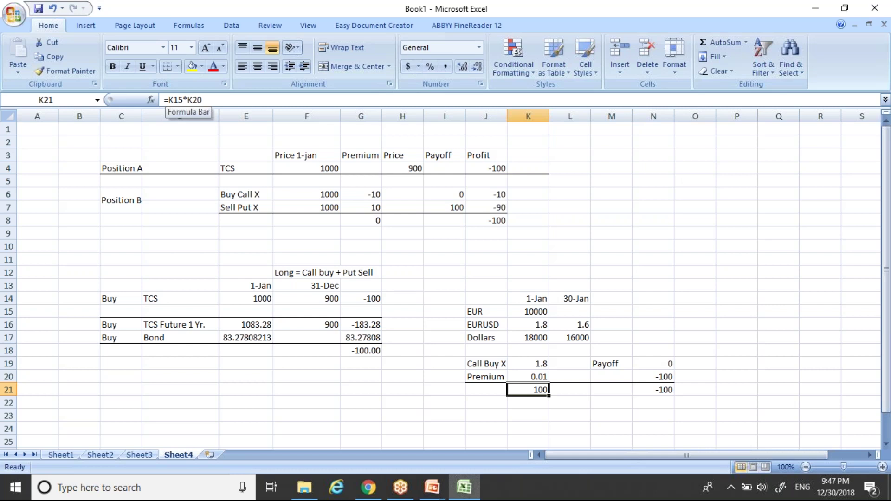
pyautogui.press('Up')
pyautogui.press('Up')
pyautogui.press('Up')
pyautogui.press('Up')
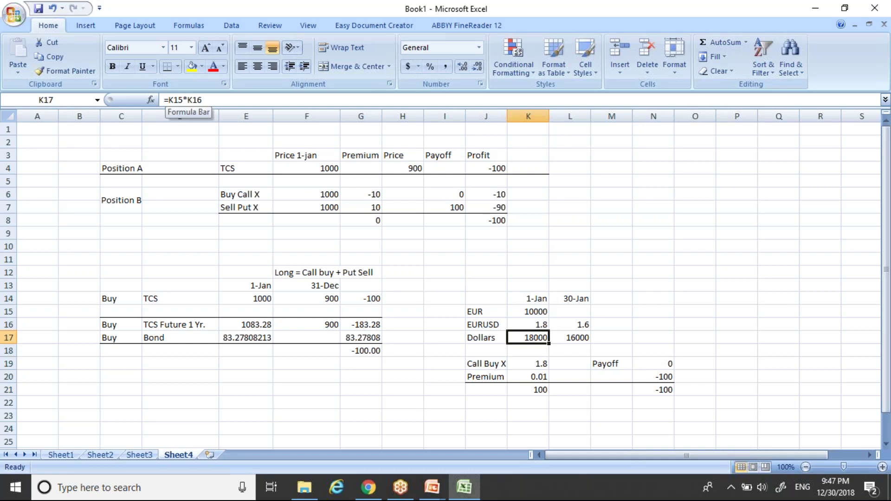
pyautogui.press('Right')
pyautogui.press('Right')
pyautogui.press('Right')
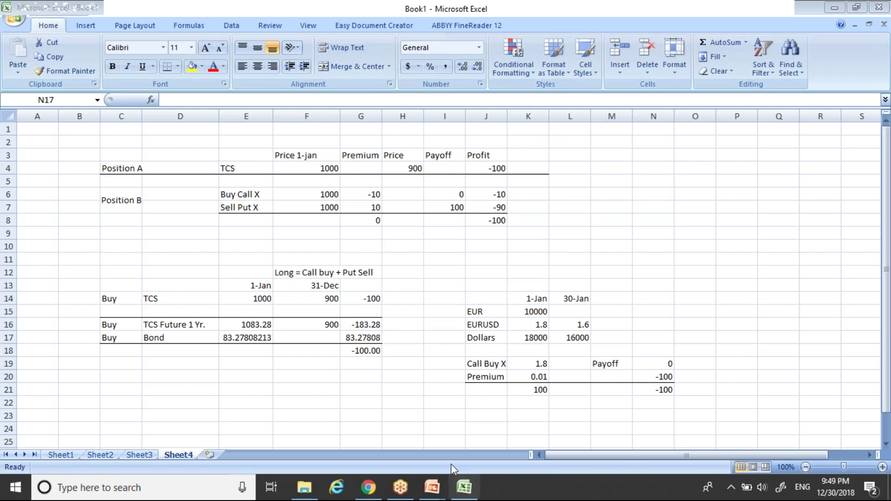
# Switch to the PowerPoint slide show and advance to slide 17 on the covered call position
pyautogui.moveTo(442, 496)
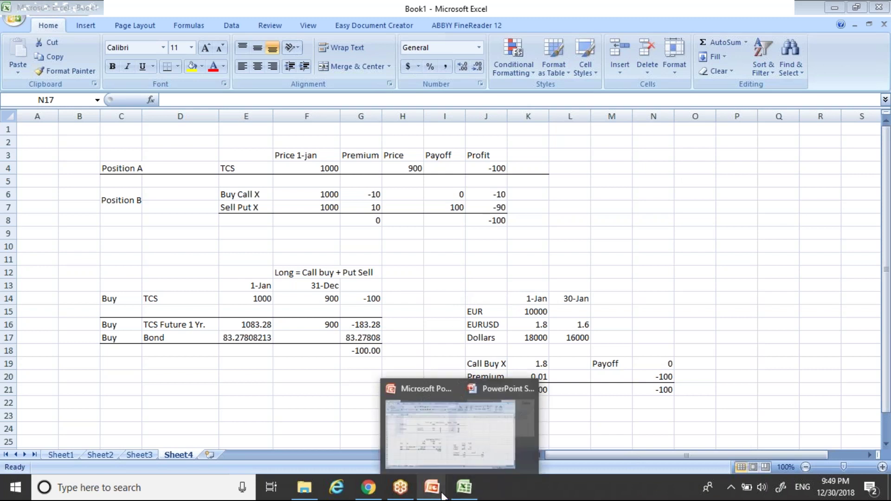
pyautogui.click(464, 461)
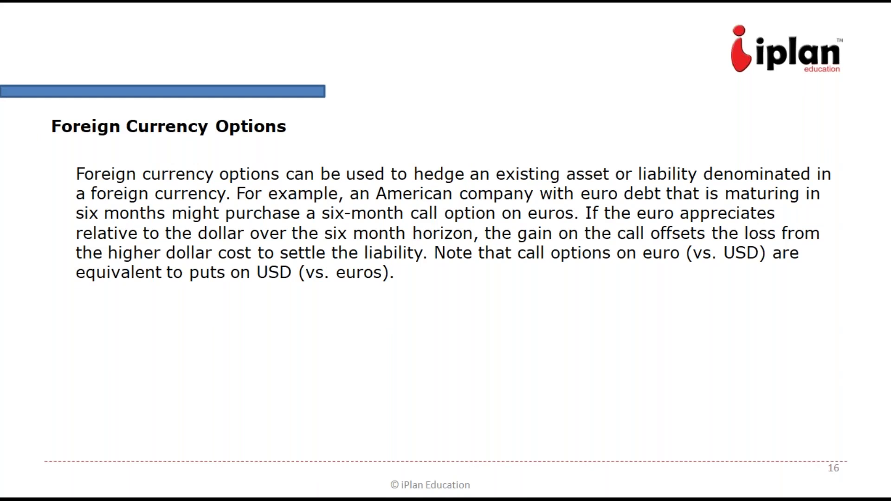
pyautogui.press('Right')
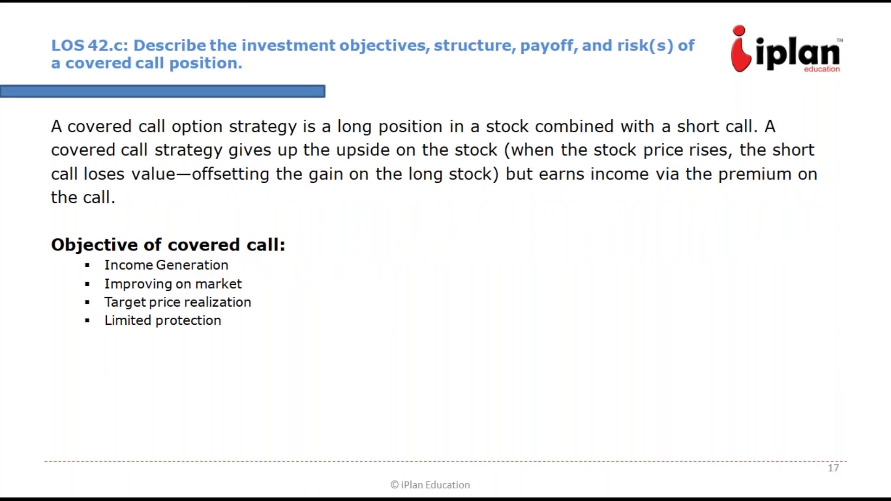
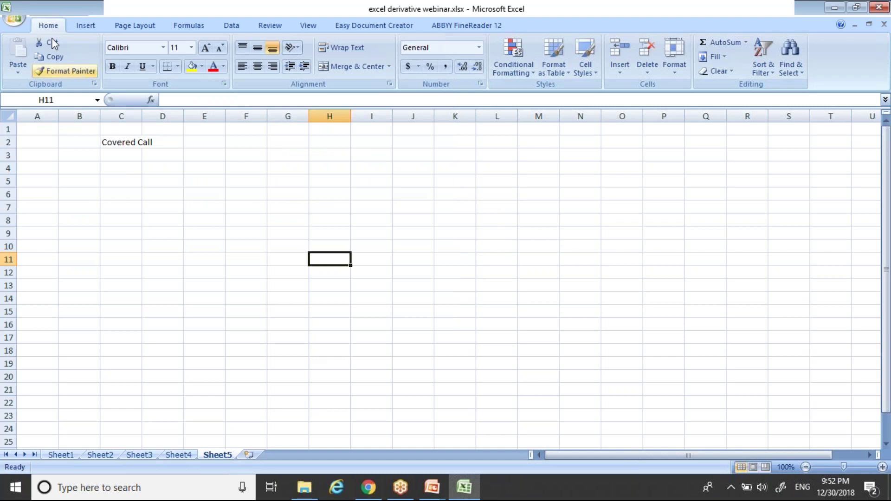
# Try to open Option Strategies.xlsx from the recent documents
pyautogui.click(20, 24)
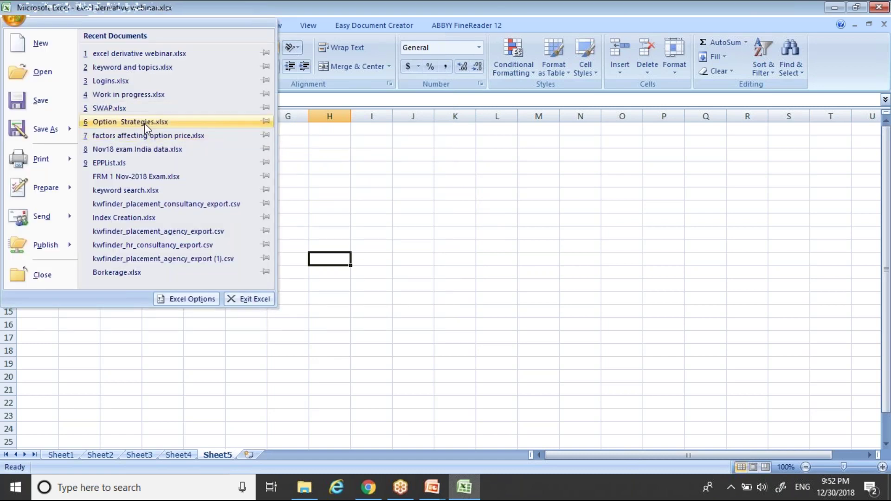
pyautogui.click(143, 122)
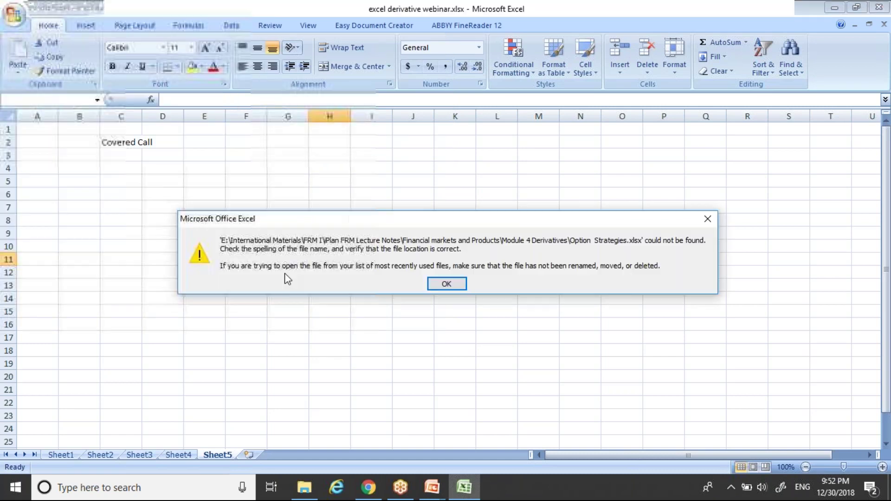
pyautogui.click(446, 284)
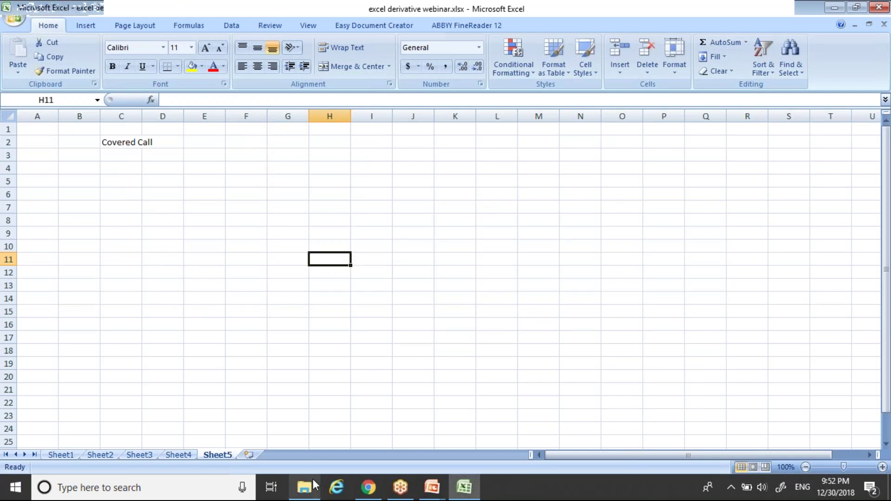
# Switch to File Explorer and open Option Strategies.xlsx from the Derivatives Excels folder
pyautogui.click(313, 483)
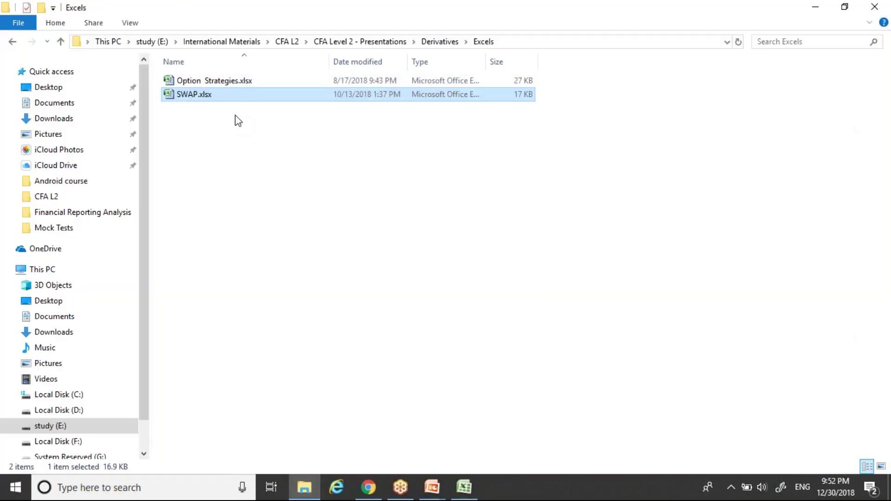
pyautogui.click(255, 84)
pyautogui.doubleClick(255, 84)
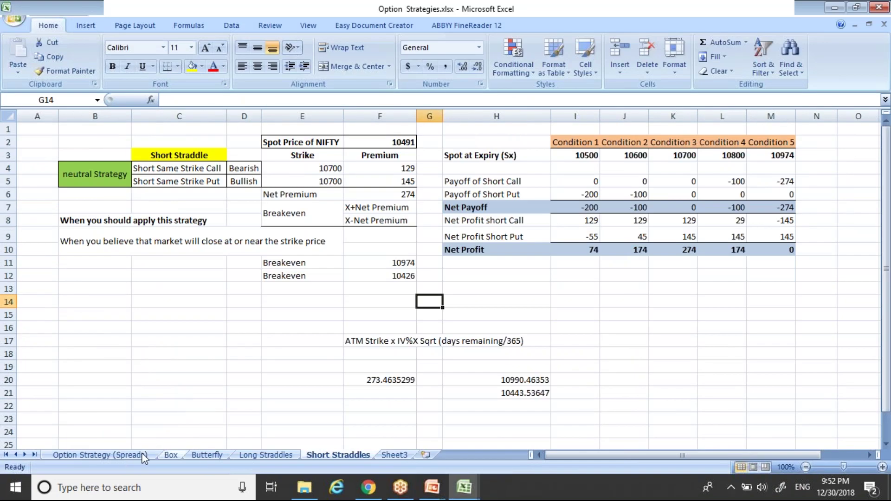
# Go to Sheet3 of the workbook and clear the contents of cells J4:L4
pyautogui.click(397, 455)
pyautogui.moveTo(414, 169); pyautogui.dragTo(497, 168)
pyautogui.press('Delete')
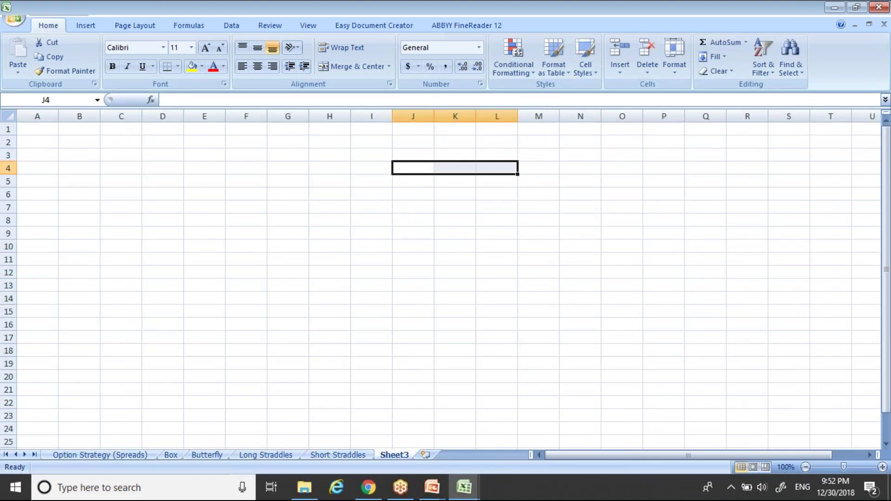
# Enter the heading "Covered Call" in cell B2 of Sheet3
pyautogui.press('Left')
pyautogui.press('Left')
pyautogui.press('Left')
pyautogui.press('Left')
pyautogui.press('Left')
pyautogui.press('Left')
pyautogui.press('Left')
pyautogui.press('Up')
pyautogui.press('Up')
pyautogui.press('Left')
pyautogui.write('C')
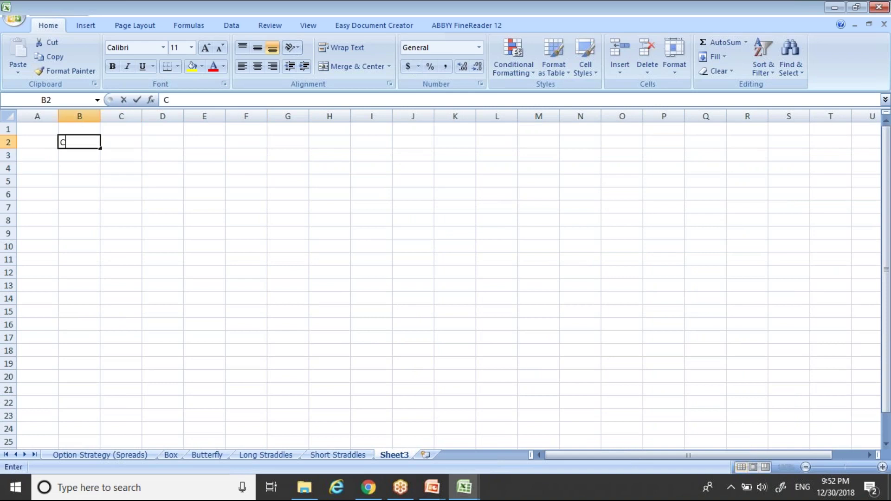
pyautogui.write('overed Call')
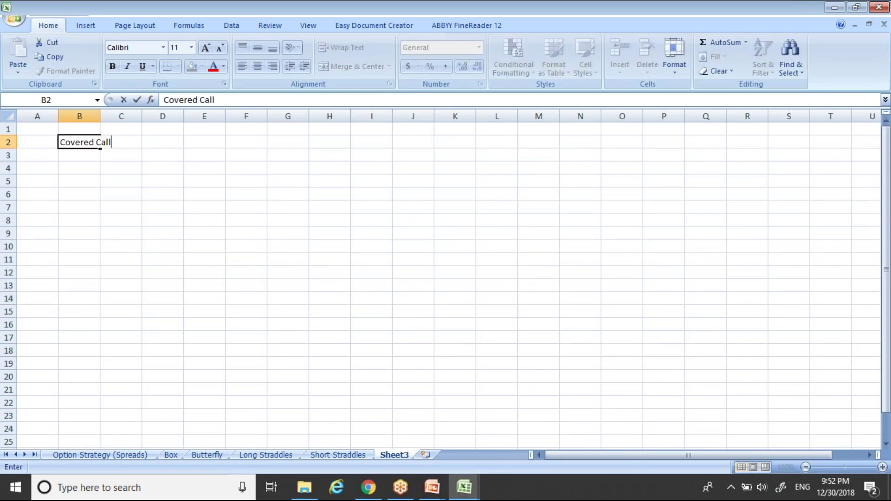
pyautogui.press('Return')
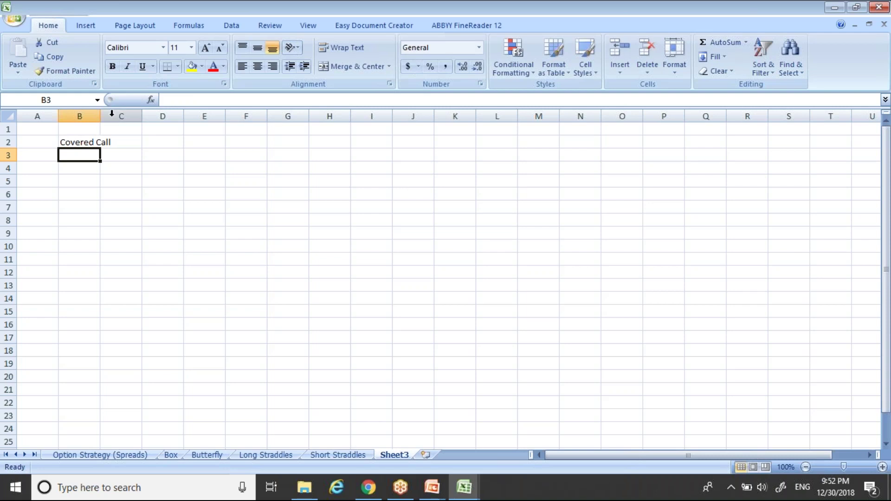
# Widen column B to fit the "Covered Call" heading and make the heading bold
pyautogui.moveTo(101, 118); pyautogui.dragTo(130, 129)
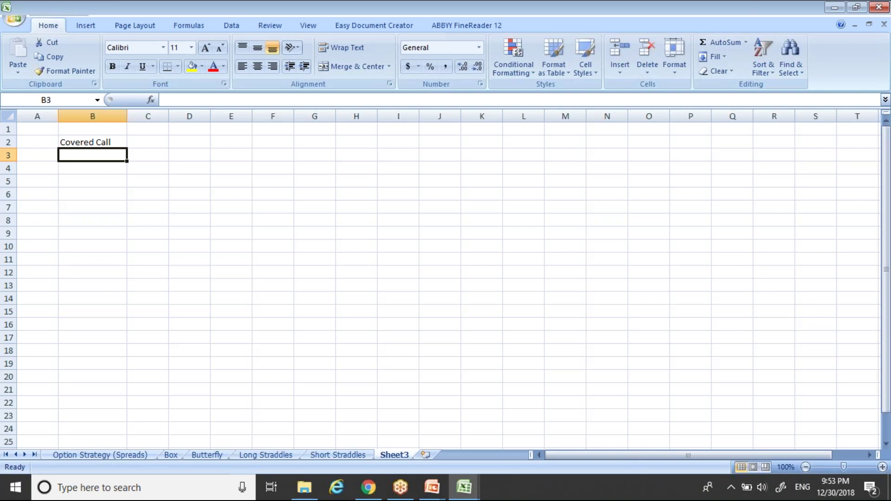
pyautogui.press('Up')
pyautogui.hotkey('ctrl', 'b')
# Enter the label "Buy Stock" in B4 with a price of 1000 in C4
pyautogui.press('Down')
pyautogui.press('Down')
pyautogui.write('Buy Stock')
pyautogui.hotkey('ctrl', 'Return')
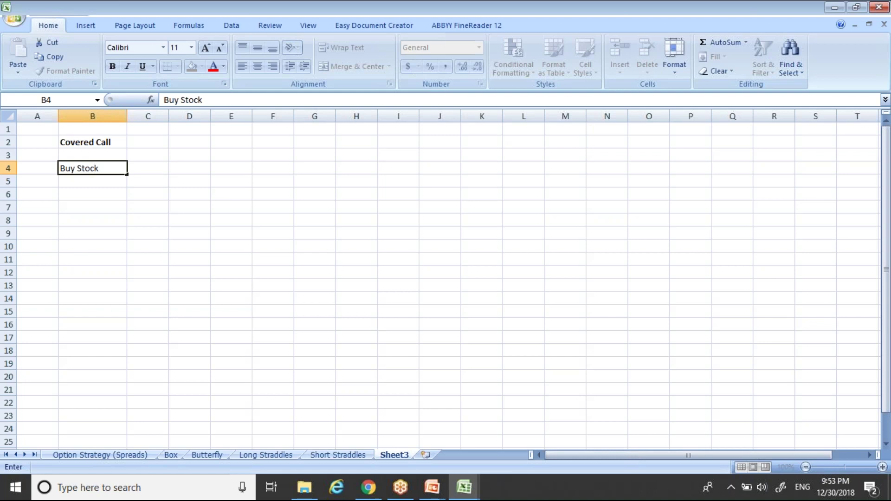
pyautogui.press('Return')
pyautogui.press('Up')
pyautogui.press('Right')
pyautogui.press('Up')
pyautogui.press('Down')
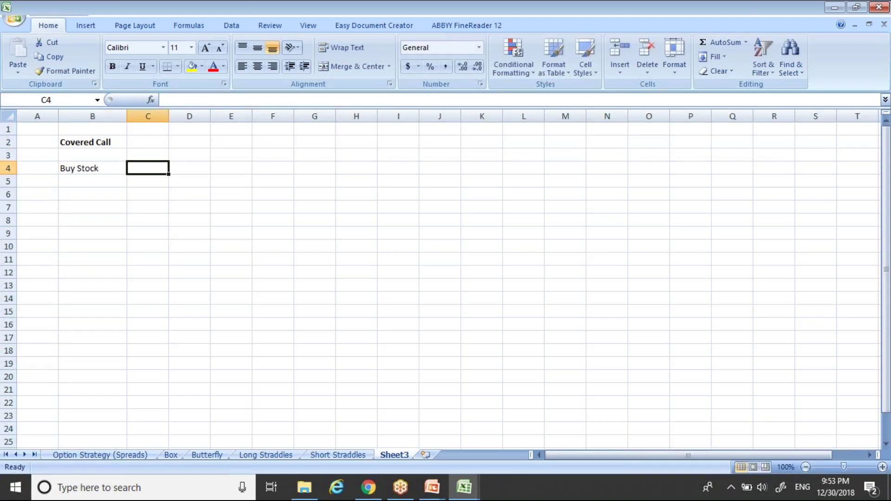
pyautogui.write('1000')
pyautogui.press('Return')
# Enter the label "Sell Call" in B5 with a strike of 1050 in C5
pyautogui.press('Left')
pyautogui.write('Sell Call')
pyautogui.press('Right')
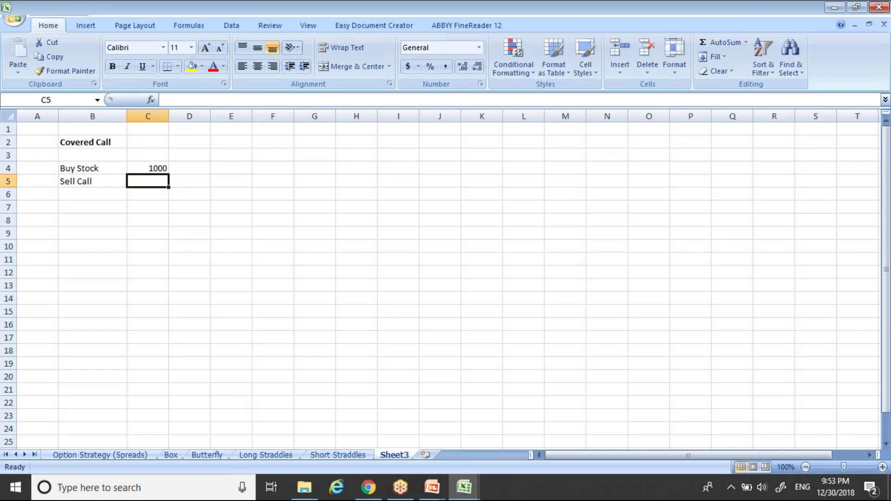
pyautogui.write('1050')
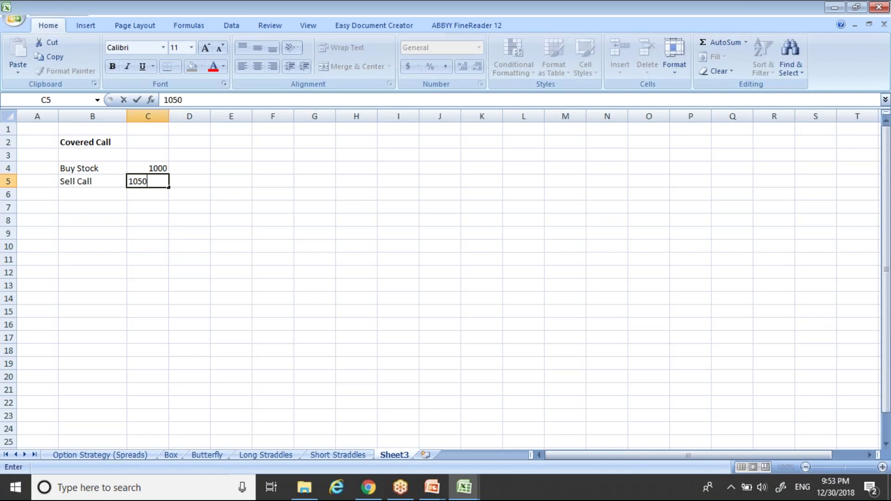
pyautogui.press('Left')
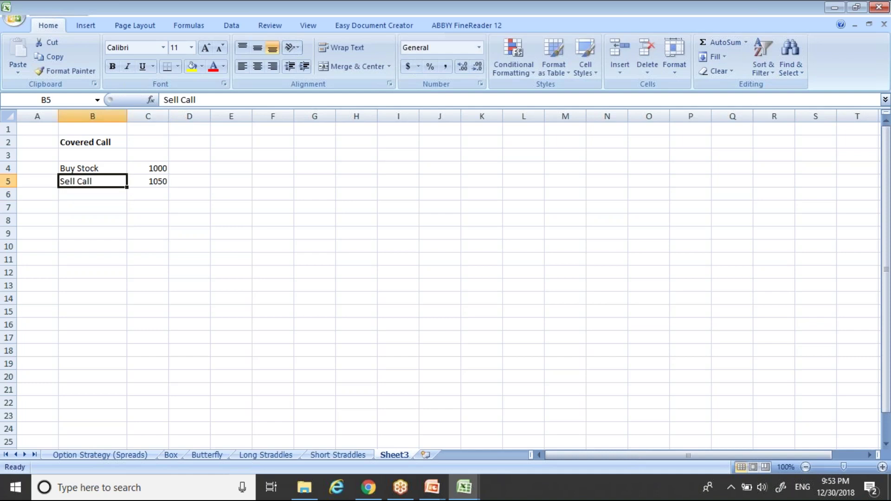
# Change the label in B5 to "Sell Call X"
pyautogui.click(142, 181)
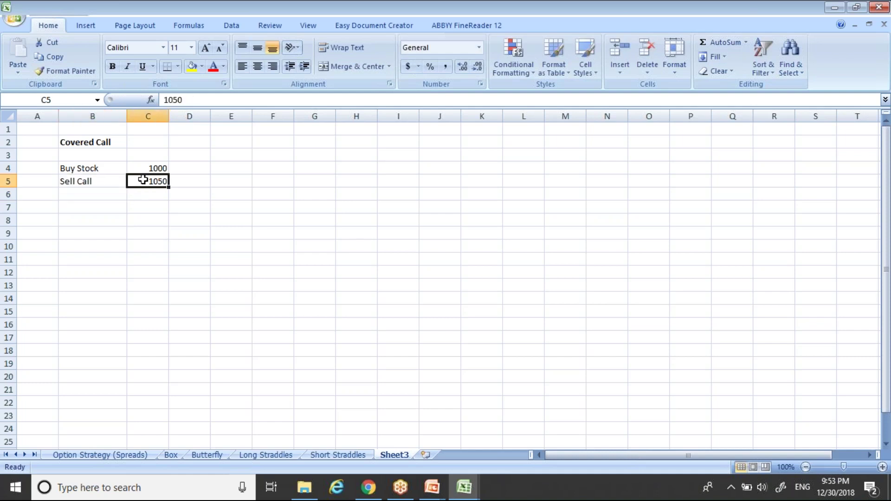
pyautogui.click(113, 181)
pyautogui.press('F2')
pyautogui.write('X')
pyautogui.press('Return')
pyautogui.press('Up')
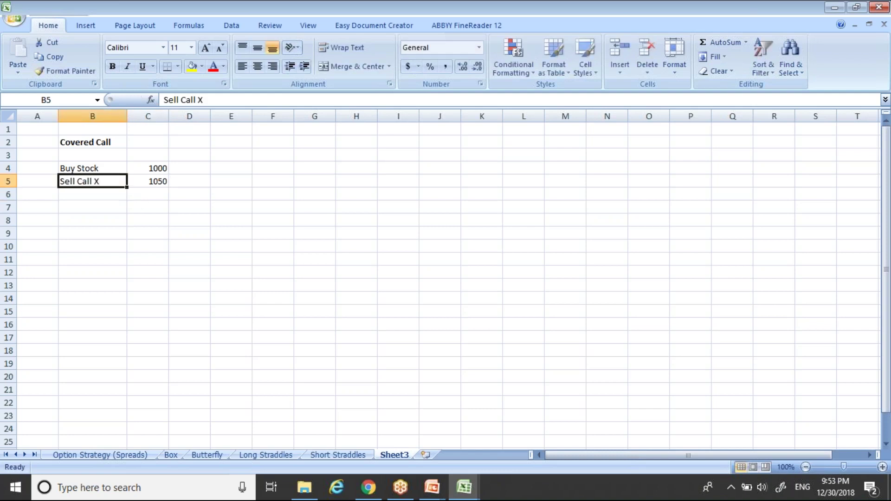
# Enter the column header "Price" in C3 and centre it
pyautogui.press('Right')
pyautogui.press('Up')
pyautogui.press('Up')
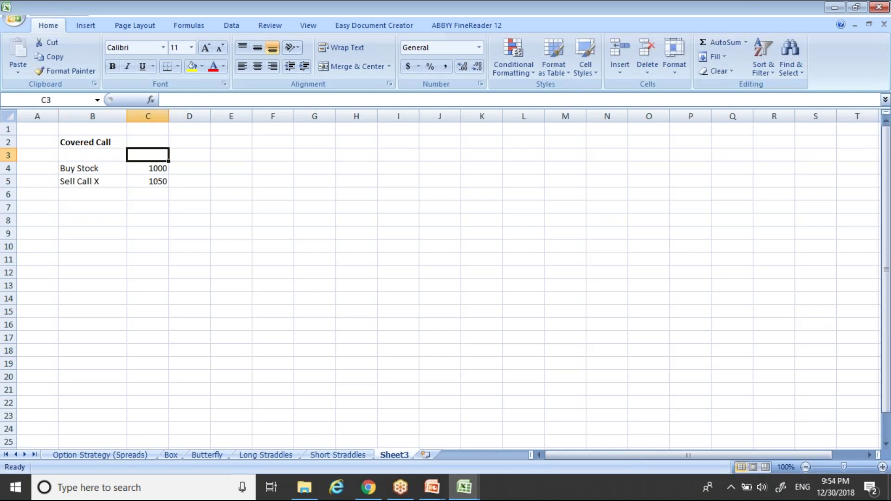
pyautogui.write('Price')
pyautogui.press('Return')
pyautogui.press('Up')
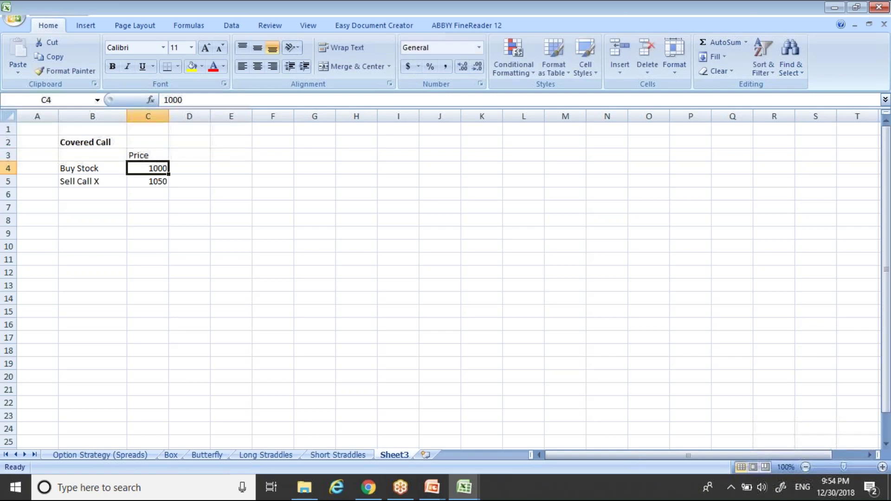
pyautogui.click(259, 67)
pyautogui.press('Down')
pyautogui.press('Down')
pyautogui.press('Down')
pyautogui.press('Down')
pyautogui.press('Up')
pyautogui.press('Up')
pyautogui.press('Up')
pyautogui.press('Up')
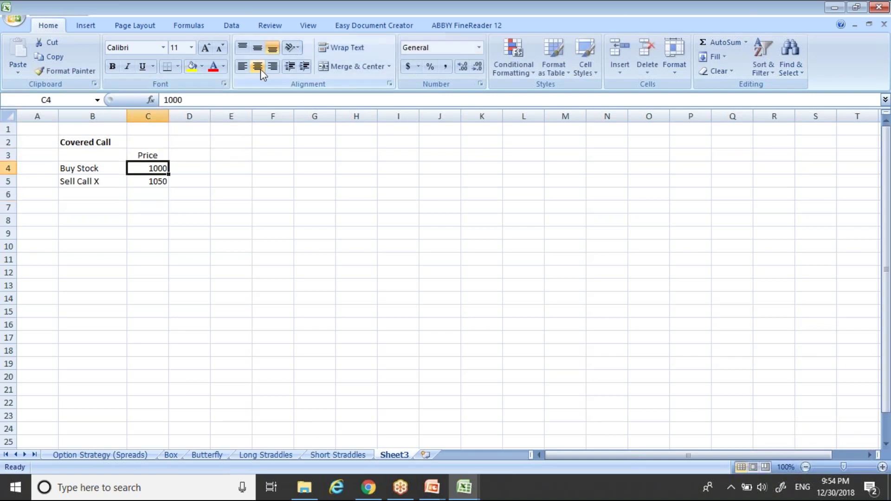
# Enter the column header "Premium" in D3
pyautogui.press('Down')
pyautogui.press('Down')
pyautogui.press('Right')
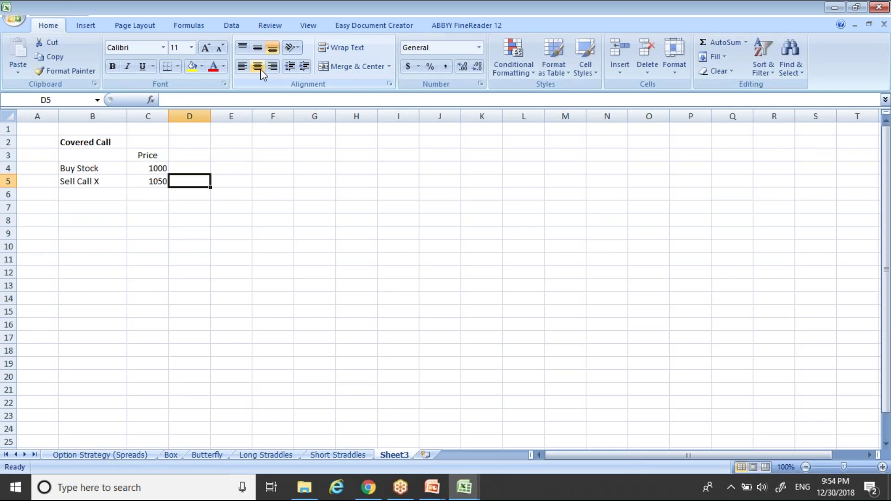
pyautogui.press('Up')
pyautogui.press('Up')
pyautogui.write('Prem')
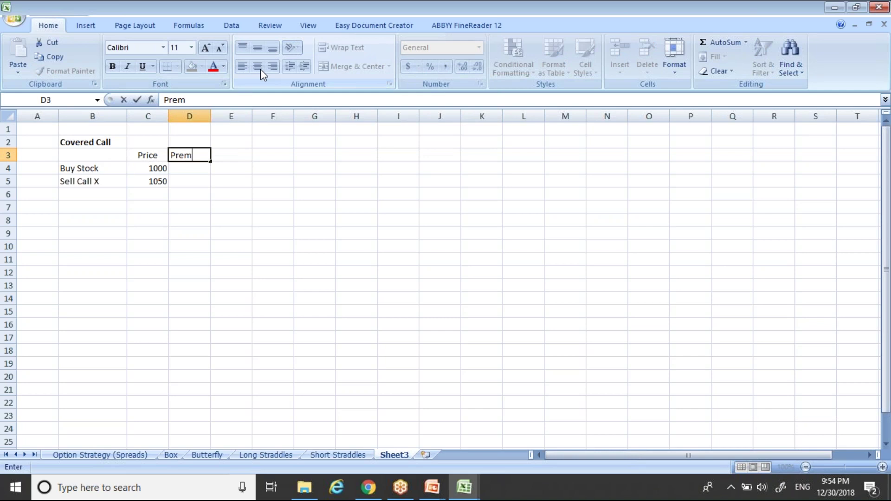
pyautogui.write('ium')
pyautogui.press('Return')
# Enter a premium of 5 for the sold call in D5
pyautogui.press('Down')
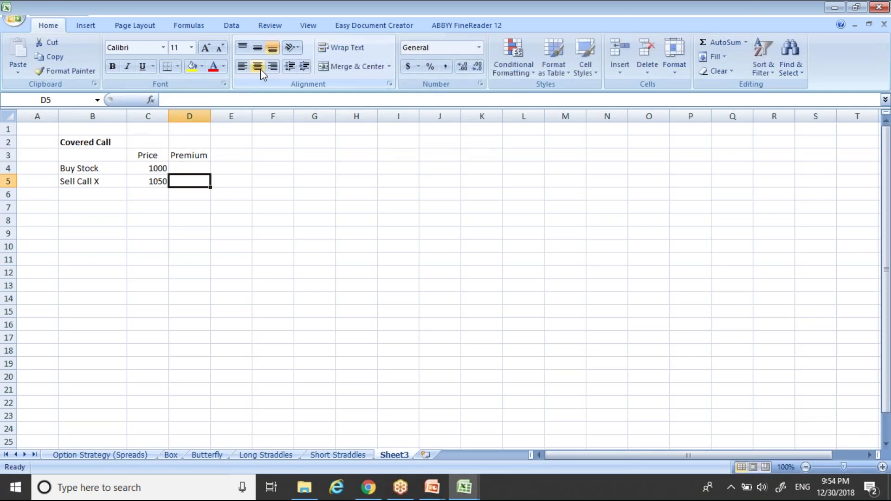
pyautogui.write('5')
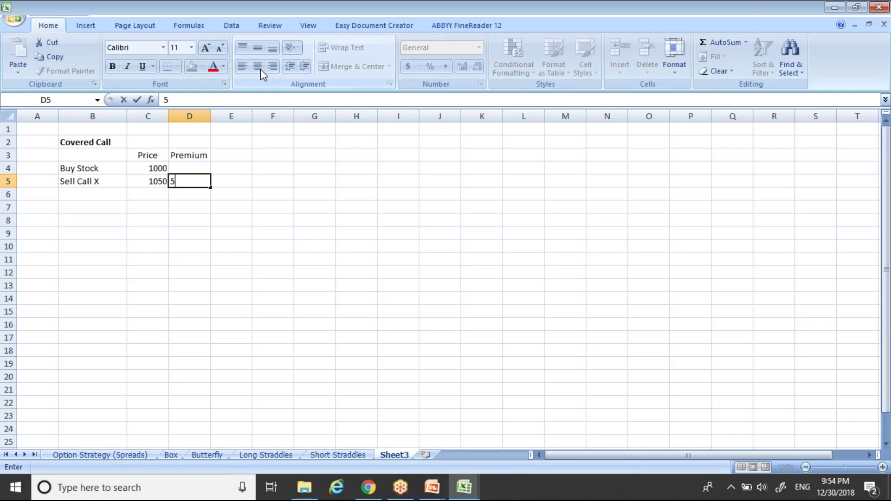
pyautogui.press('Return')
pyautogui.press('Up')
pyautogui.press('Left')
pyautogui.press('Right')
pyautogui.press('Up')
pyautogui.press('Up')
pyautogui.press('Up')
pyautogui.press('Down')
pyautogui.press('Down')
pyautogui.press('Left')
pyautogui.press('Left')
pyautogui.press('Right')
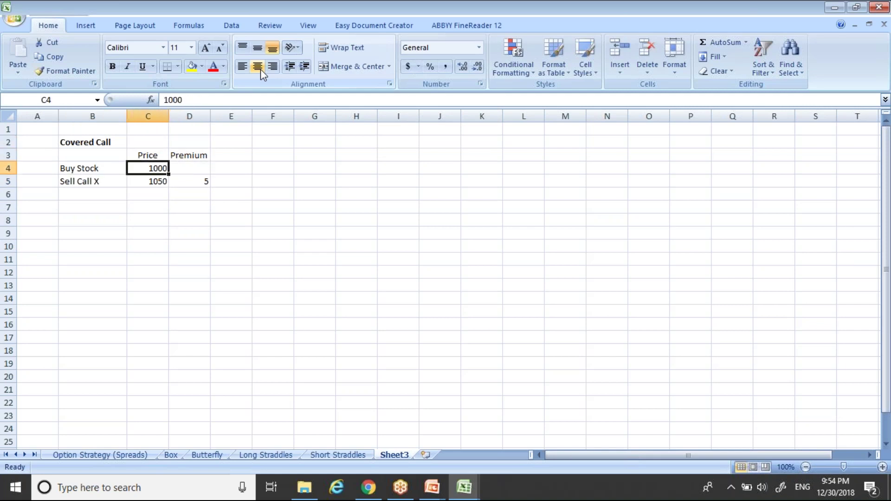
pyautogui.press('Right')
pyautogui.press('Right')
pyautogui.press('Left')
pyautogui.press('Right')
pyautogui.press('Right')
pyautogui.press('Up')
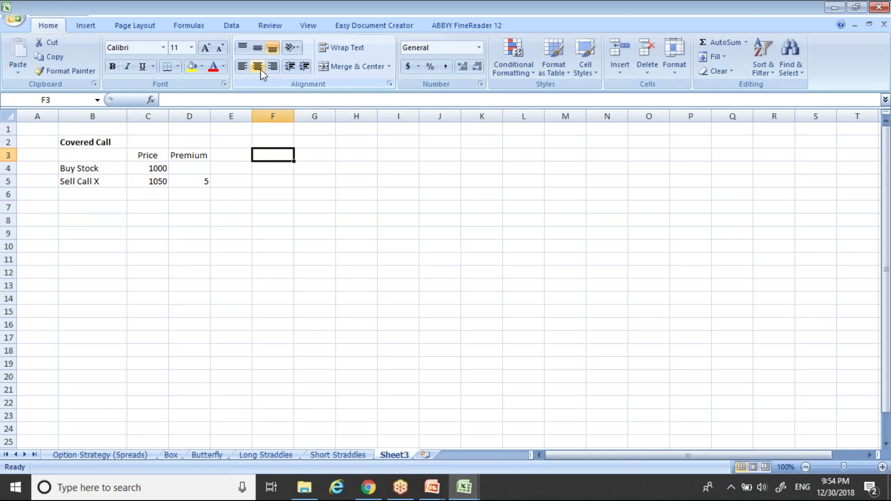
# Examine the Bull Call Spread layout at the beginning of the Option Strategy (Spreads) sheet, including its expiry price and payoff rows
pyautogui.click(127, 454)
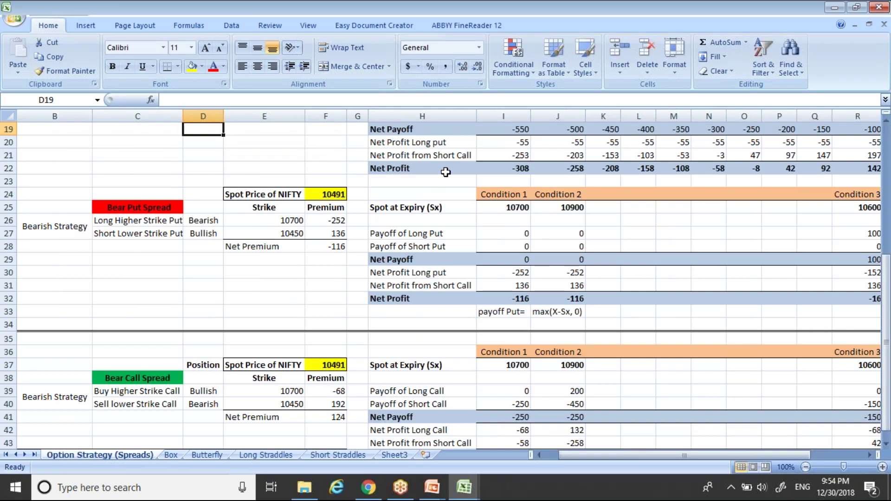
pyautogui.click(444, 173)
pyautogui.press('Up')
pyautogui.press('Up')
pyautogui.press('Up')
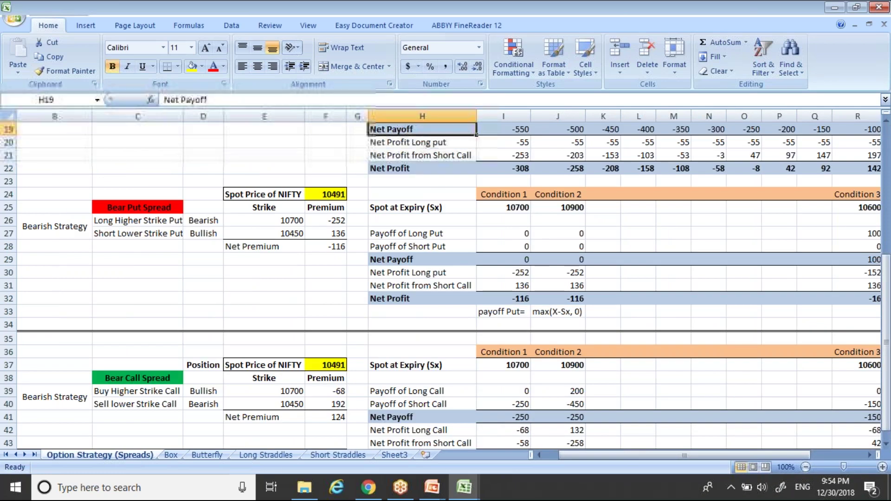
pyautogui.press('Up')
pyautogui.press('Up')
pyautogui.press('Up')
pyautogui.press('Up')
pyautogui.press('Up')
pyautogui.press('Up')
pyautogui.press('Up')
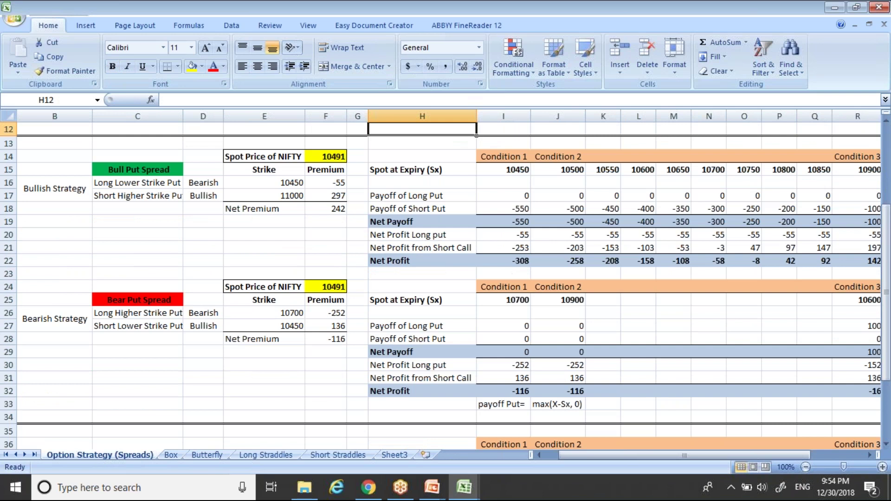
pyautogui.press('Up')
pyautogui.press('Up')
pyautogui.press('Up')
pyautogui.press('Up')
pyautogui.press('Up')
pyautogui.press('Up')
pyautogui.press('Up')
pyautogui.press('Up')
pyautogui.press('Up')
pyautogui.press('Up')
pyautogui.press('Up')
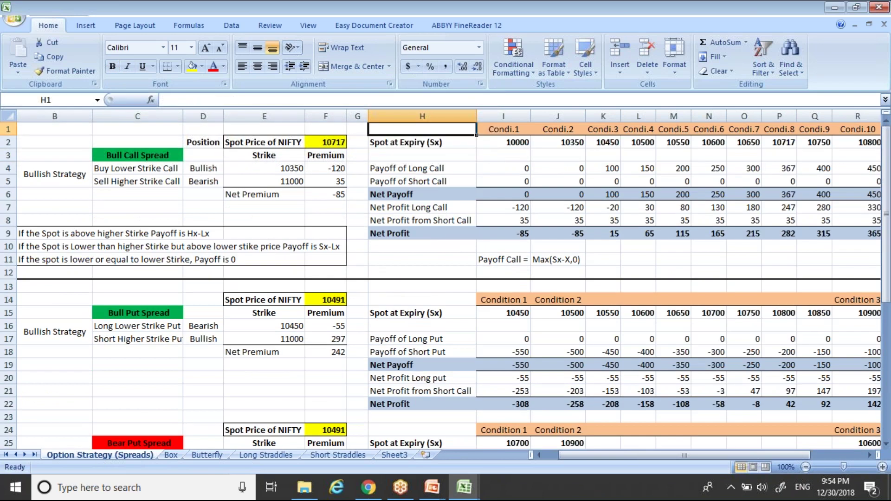
pyautogui.press('Left')
pyautogui.press('Left')
pyautogui.press('Left')
pyautogui.press('Left')
pyautogui.press('Left')
pyautogui.press('Left')
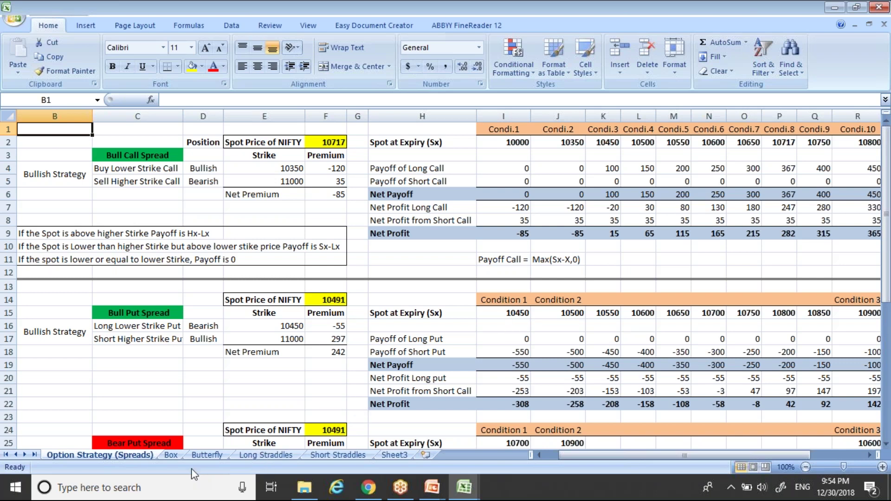
# Return to Sheet3 and enter the row label "Spot Expiry" in G3
pyautogui.click(386, 454)
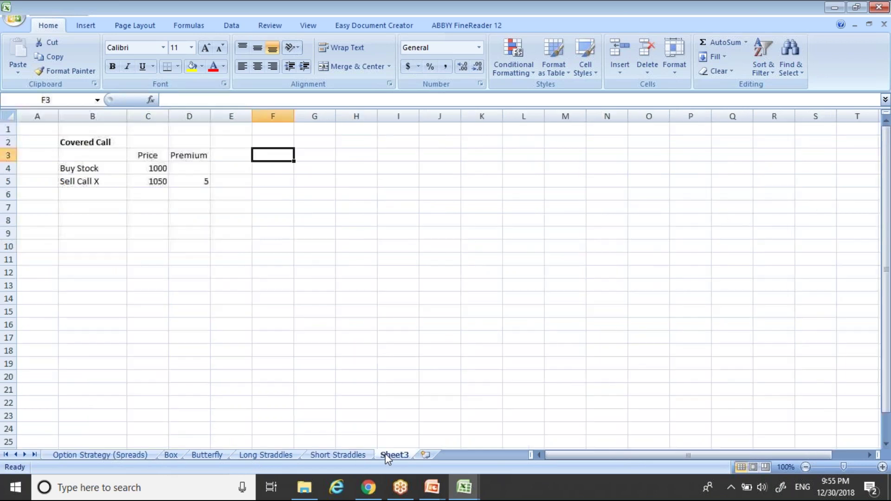
pyautogui.press('Right')
pyautogui.press('Down')
pyautogui.write('Sp')
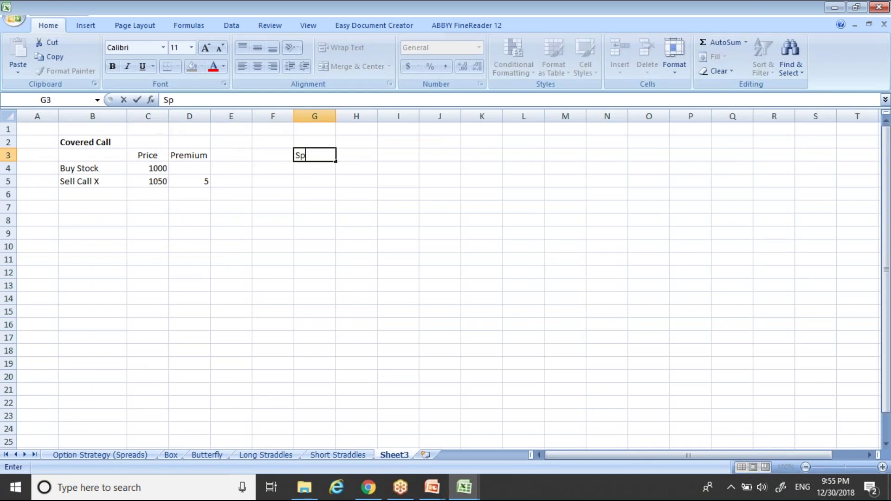
pyautogui.write('ot Expiry')
pyautogui.press('Tab')
pyautogui.press('Up')
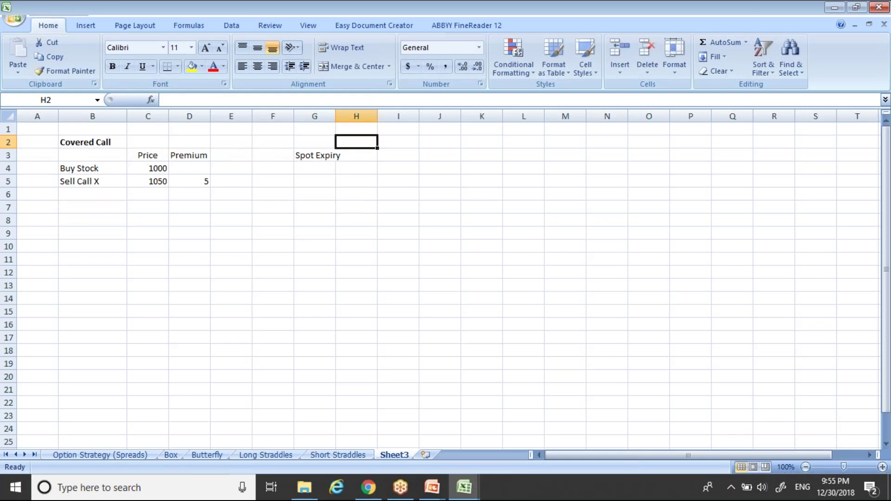
# Enter the first two expiry prices, 950 in H3 and 960 in I3
pyautogui.click(356, 155)
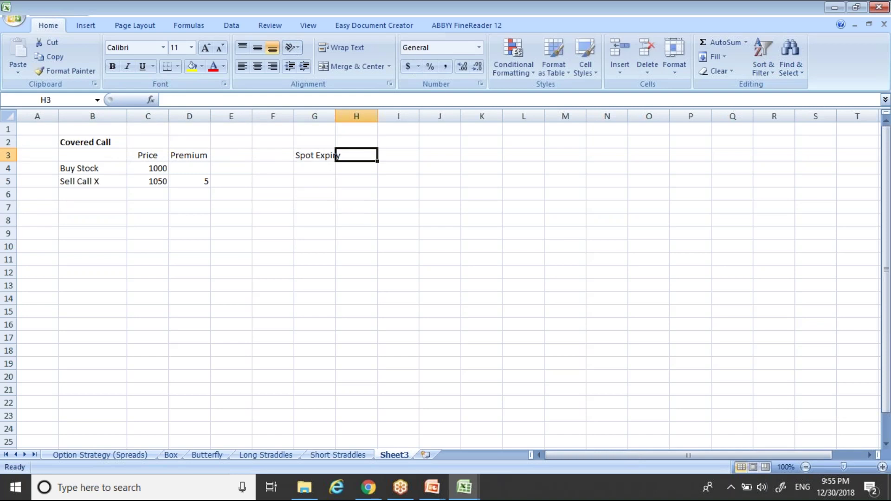
pyautogui.write('900')
pyautogui.press('Return')
pyautogui.press('Up')
pyautogui.write('950')
pyautogui.press('Return')
pyautogui.press('Up')
pyautogui.press('Right')
pyautogui.write('960')
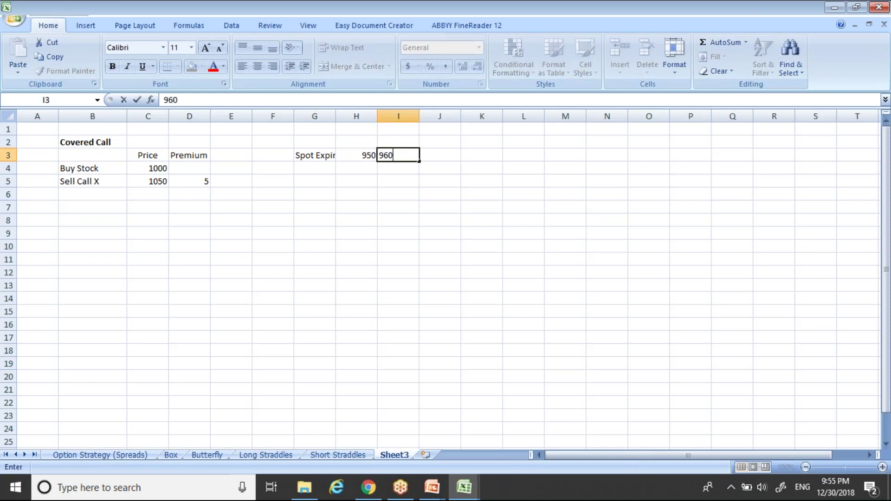
pyautogui.press('Return')
# Extend the expiry price series from H3:I3 across to R3 in increments of 10 up to 1050
pyautogui.press('Up')
pyautogui.press('Left')
pyautogui.hotkey('shift', 'Right')
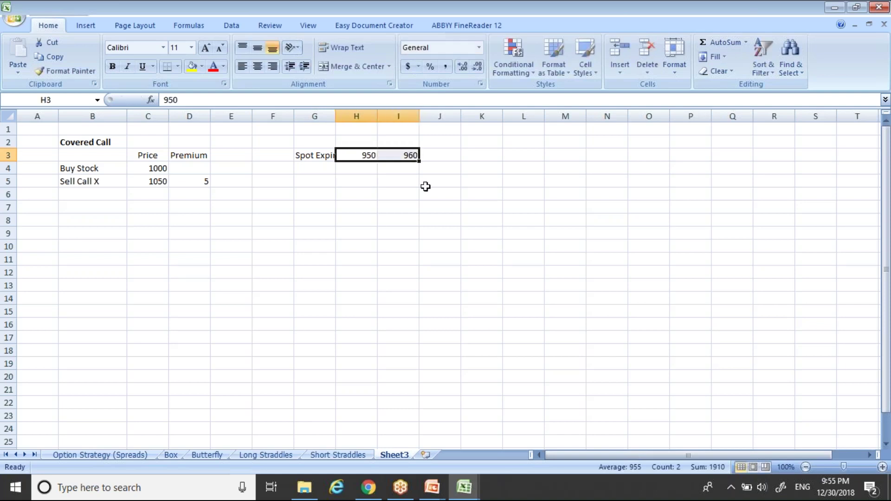
pyautogui.moveTo(420, 162); pyautogui.dragTo(797, 167)
# Widen column G so the "Spot Expiry" label fits
pyautogui.click(633, 198)
pyautogui.press('Up')
pyautogui.press('Up')
pyautogui.press('Up')
pyautogui.press('Left')
pyautogui.press('Left')
pyautogui.press('Left')
pyautogui.press('Left')
pyautogui.press('Left')
pyautogui.press('Left')
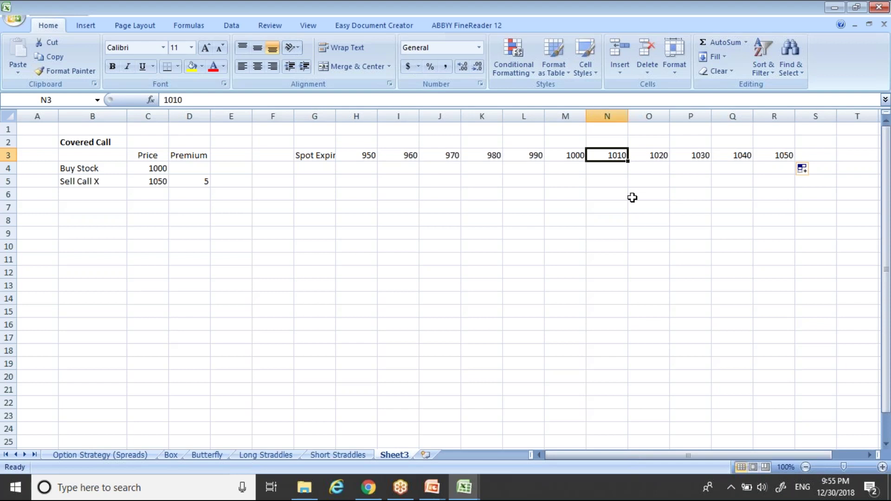
pyautogui.press('Left')
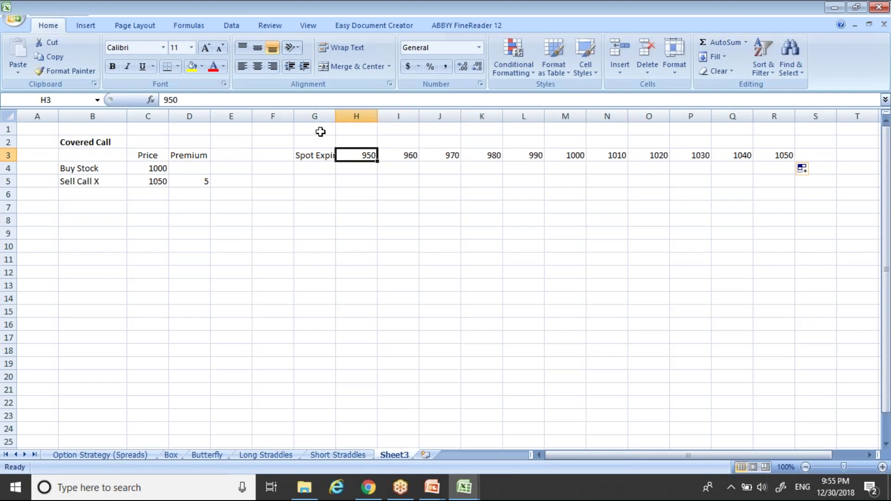
pyautogui.moveTo(338, 116); pyautogui.dragTo(360, 116)
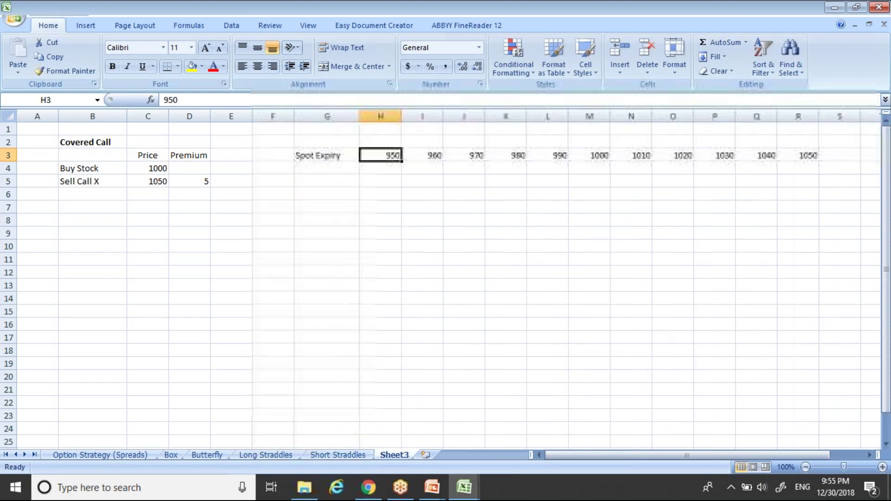
# Enter the row label "Profit Stock" in G5
pyautogui.click(344, 181)
pyautogui.write('Payof')
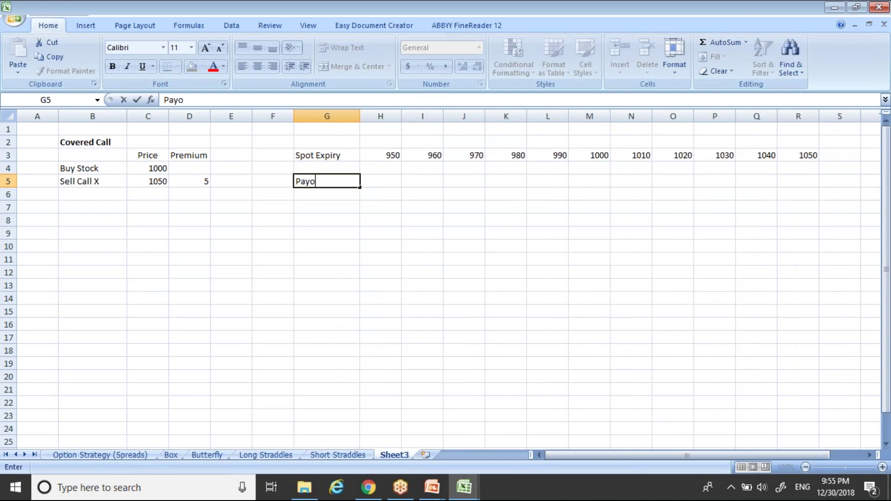
pyautogui.press('BackSpace')
pyautogui.press('BackSpace')
pyautogui.write('off')
pyautogui.press('BackSpace')
pyautogui.press('BackSpace')
pyautogui.press('BackSpace')
pyautogui.press('BackSpace')
pyautogui.write('off')
pyautogui.write('C')
pyautogui.press('BackSpace')
pyautogui.press('BackSpace')
pyautogui.press('BackSpace')
pyautogui.press('BackSpace')
pyautogui.press('BackSpace')
pyautogui.press('BackSpace')
pyautogui.press('BackSpace')
pyautogui.press('BackSpace')
pyautogui.write('rofit Stocl')
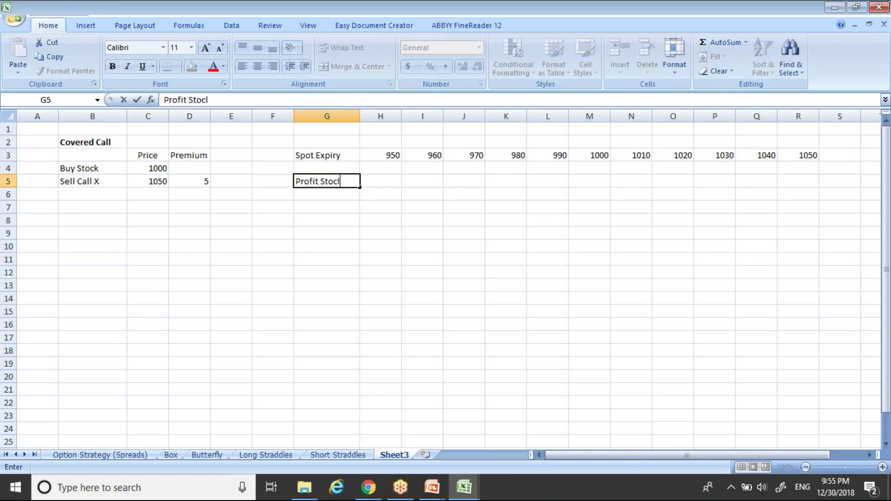
pyautogui.press('BackSpace')
pyautogui.write('k')
pyautogui.press('Tab')
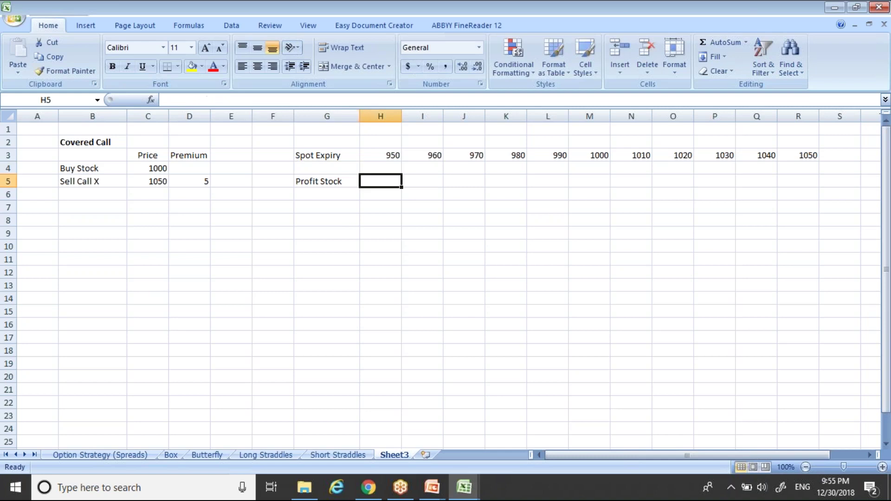
# Calculate the stock profit in H5 with the formula =H3-$C$4 and copy it across to R5
pyautogui.write('=')
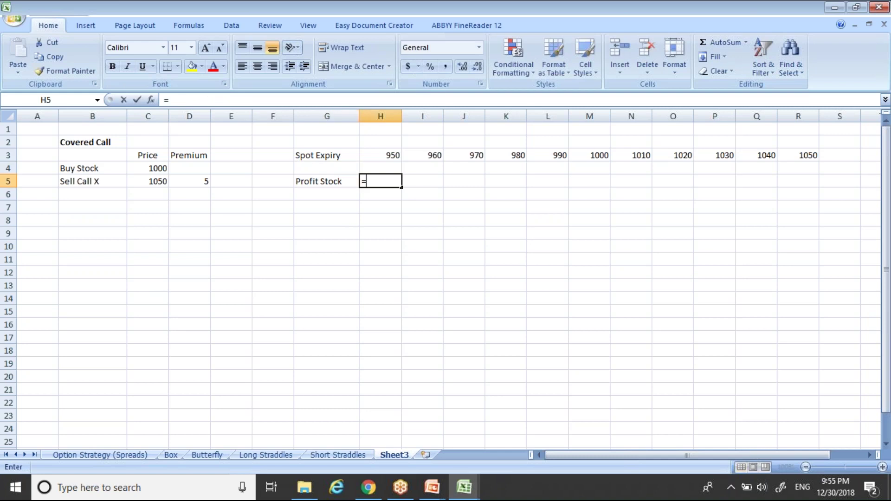
pyautogui.click(396, 154)
pyautogui.write('-')
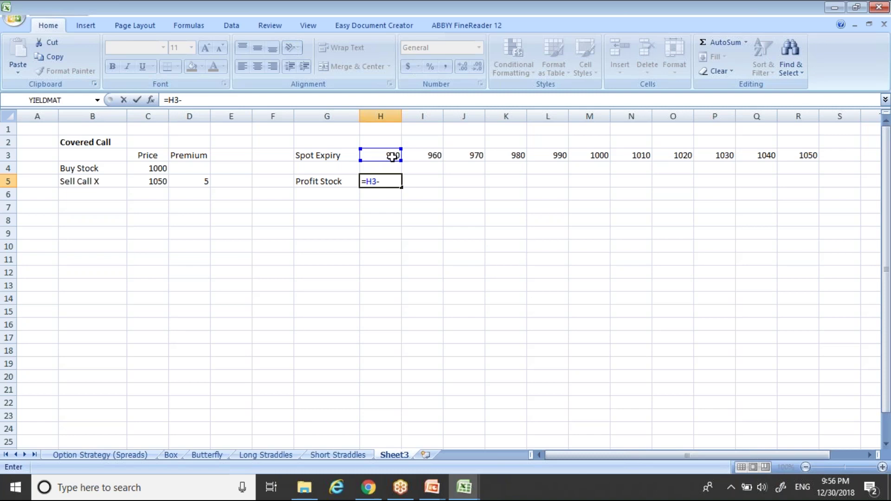
pyautogui.click(152, 167)
pyautogui.press('F4')
pyautogui.press('Return')
pyautogui.press('Up')
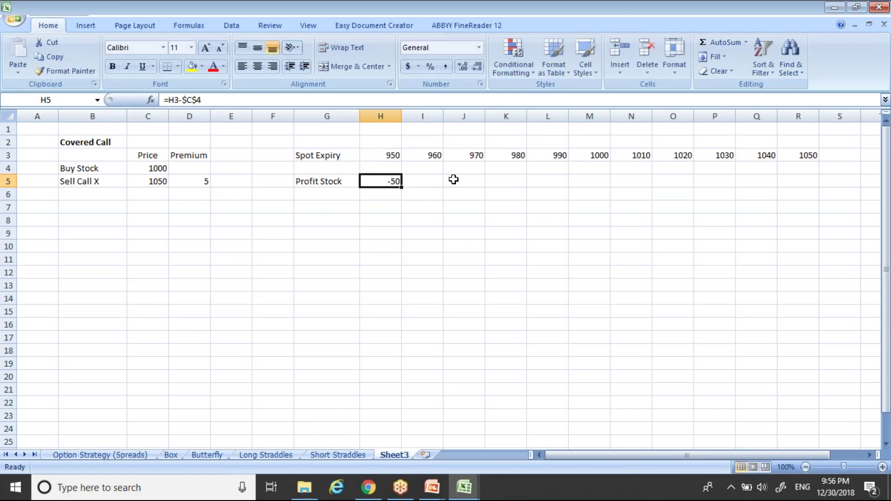
pyautogui.moveTo(402, 187); pyautogui.dragTo(804, 203)
pyautogui.click(475, 208)
# Enter the row label "Payoff Call" in G6
pyautogui.press('Left')
pyautogui.press('Left')
pyautogui.press('Left')
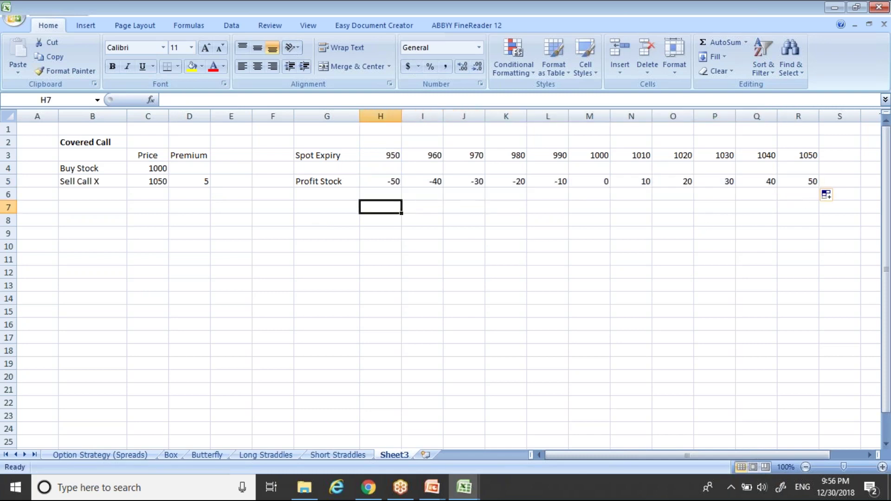
pyautogui.press('Up')
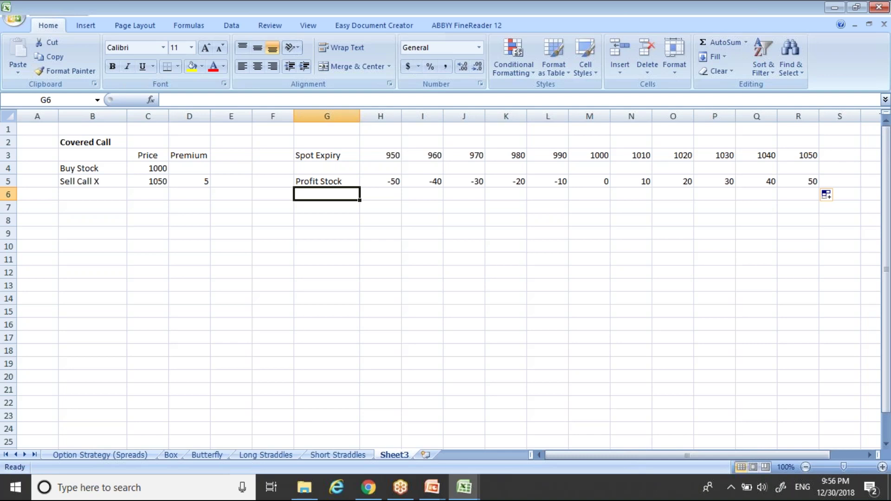
pyautogui.write('Payo')
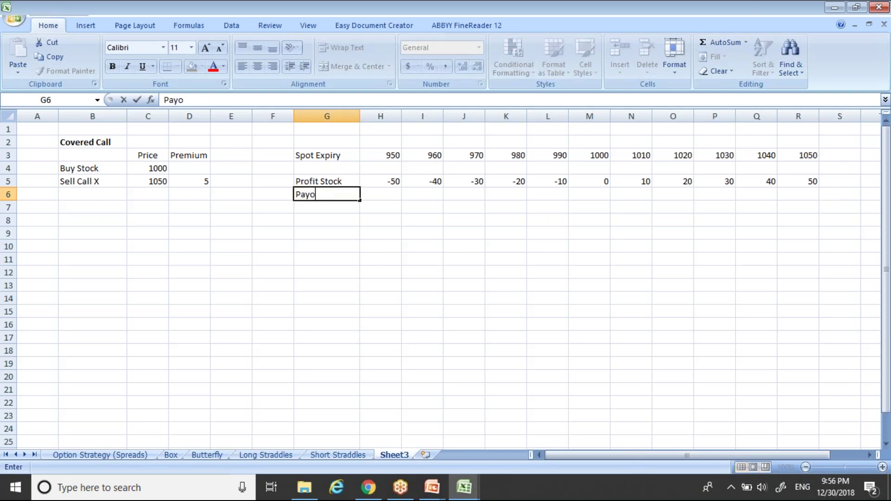
pyautogui.write('ff Call')
pyautogui.press('Return')
pyautogui.press('Up')
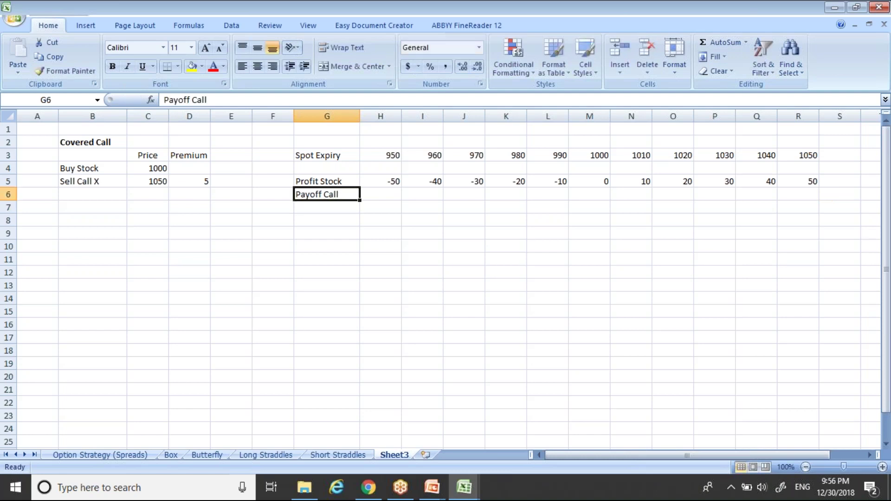
# Enter the formula =MAX(H3-$C$5) in H6 for the call payoff at the first expiry price
pyautogui.press('Right')
pyautogui.write('=max')
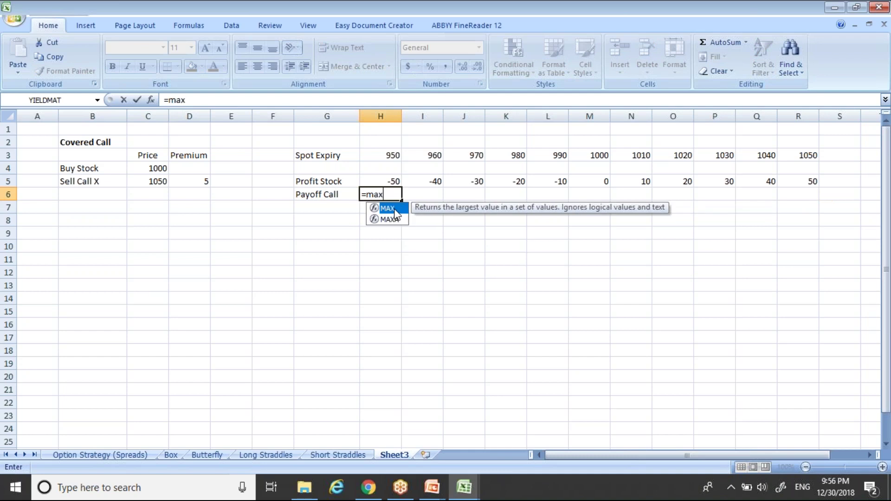
pyautogui.press('Tab')
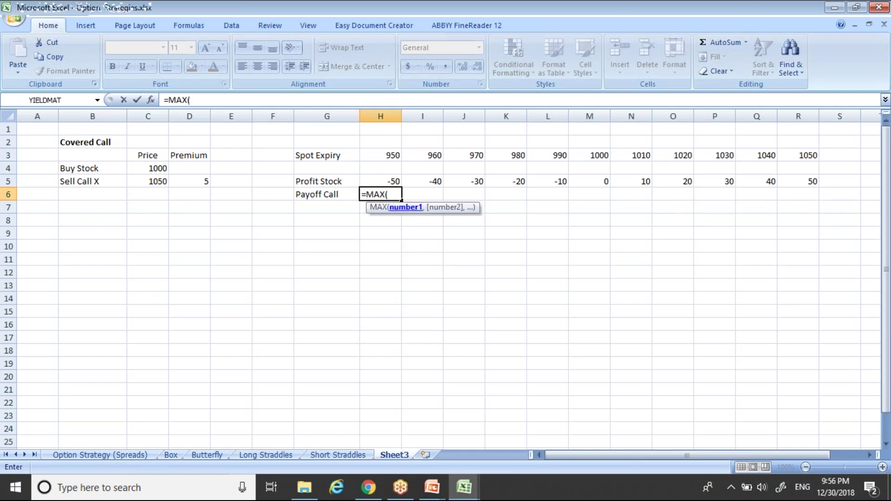
pyautogui.click(378, 156)
pyautogui.write('-')
pyautogui.click(147, 182)
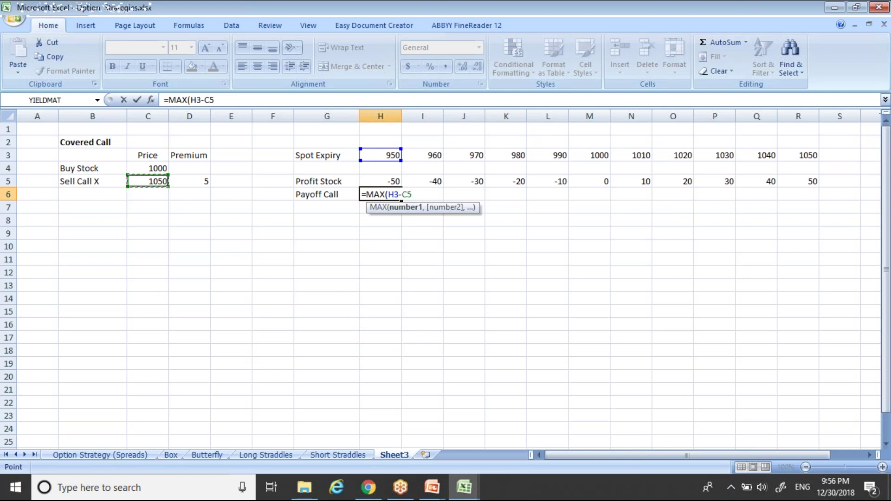
pyautogui.press('F4')
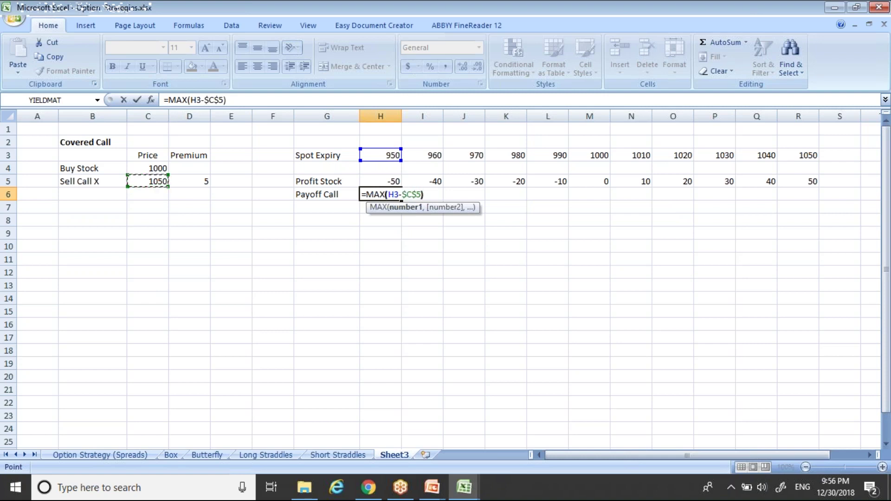
pyautogui.write(')')
pyautogui.press('Left')
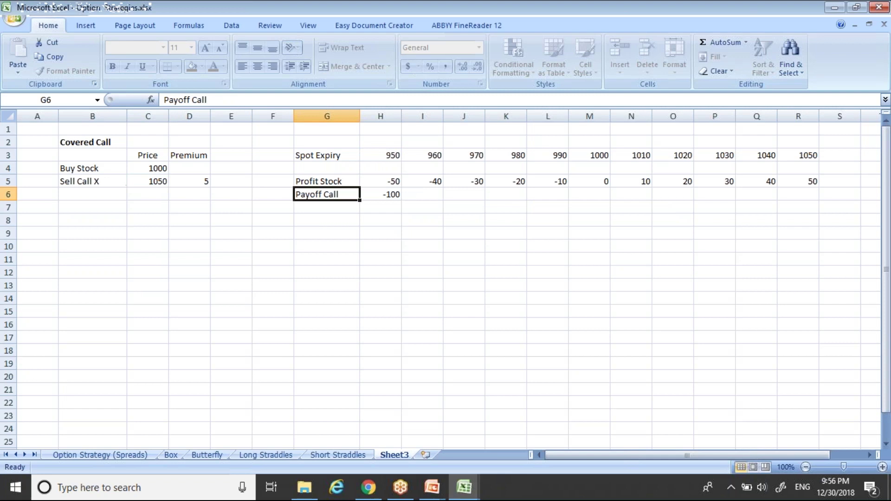
# Correct the call payoff formula in H6 to =MAX(H3-$C$5,0) and copy it across to R6
pyautogui.press('Right')
pyautogui.click(237, 101)
pyautogui.press('Left')
pyautogui.write(',0')
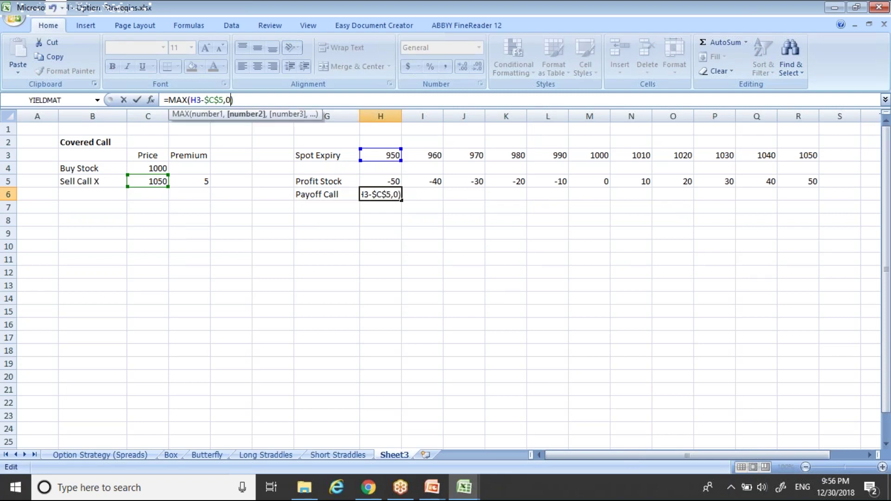
pyautogui.press('Return')
pyautogui.press('Up')
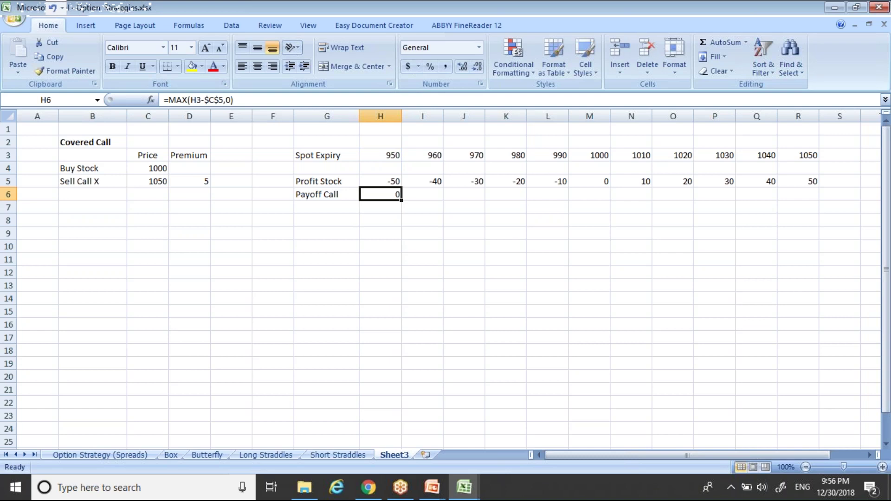
pyautogui.moveTo(401, 200); pyautogui.dragTo(822, 221)
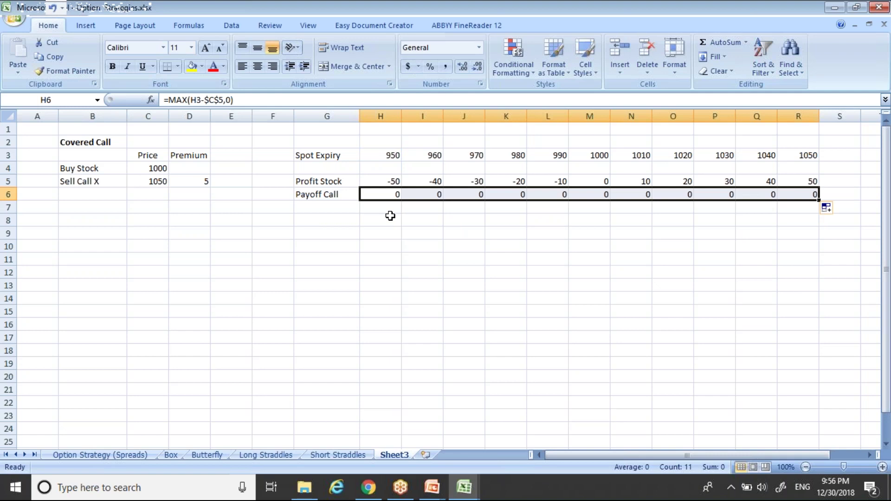
# Examine the arguments and cell references of the call payoff formula in H6 without changing it
pyautogui.click(387, 194)
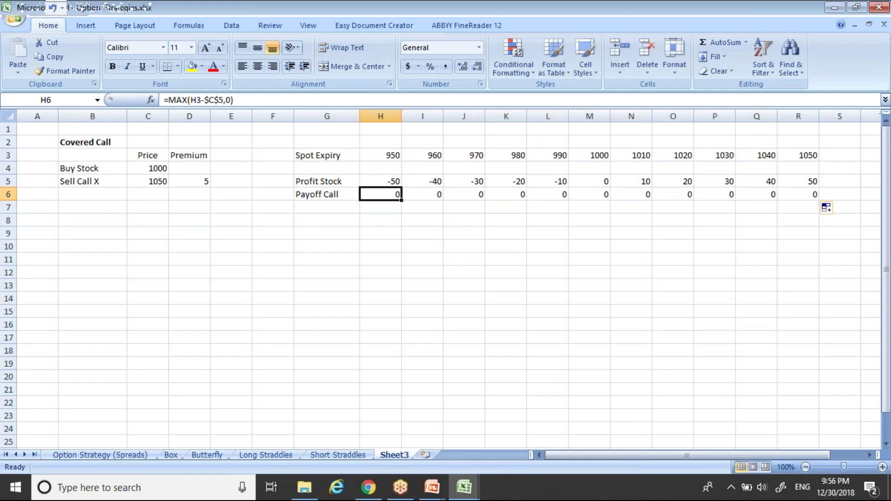
pyautogui.press('F2')
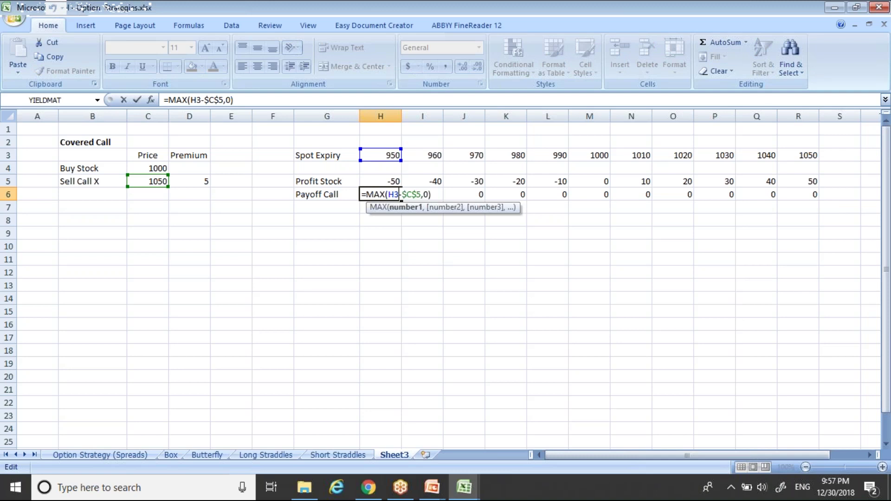
pyautogui.press('Left')
pyautogui.press('Right')
pyautogui.press('Right')
pyautogui.press('Right')
pyautogui.press('Right')
pyautogui.press('Right')
pyautogui.press('Right')
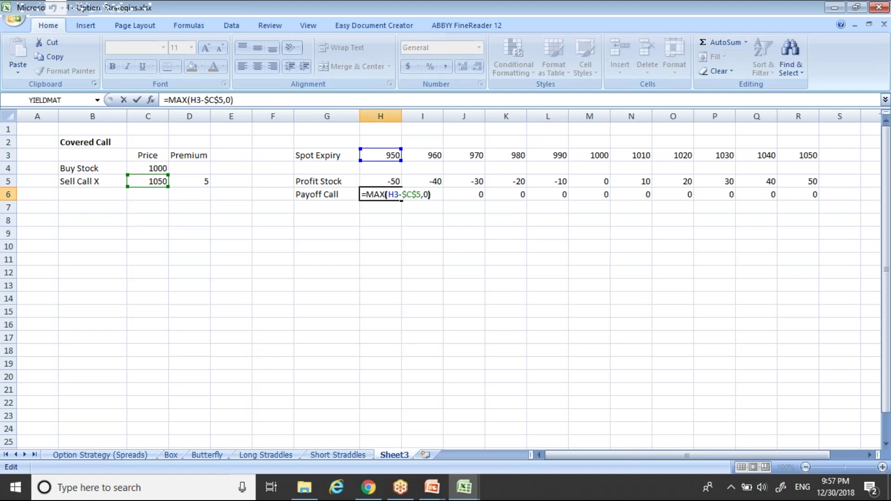
pyautogui.press('Return')
pyautogui.press('Up')
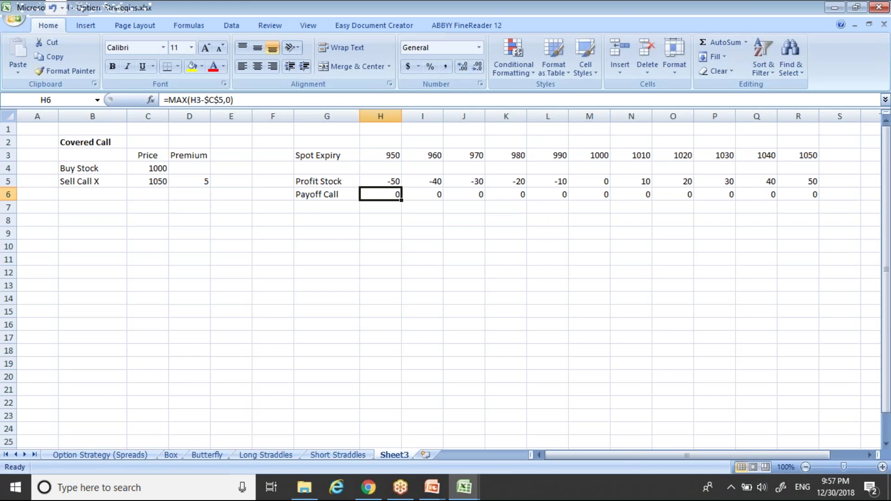
# Check the copied Payoff Call formulas cell by cell along row 6
pyautogui.press('Right')
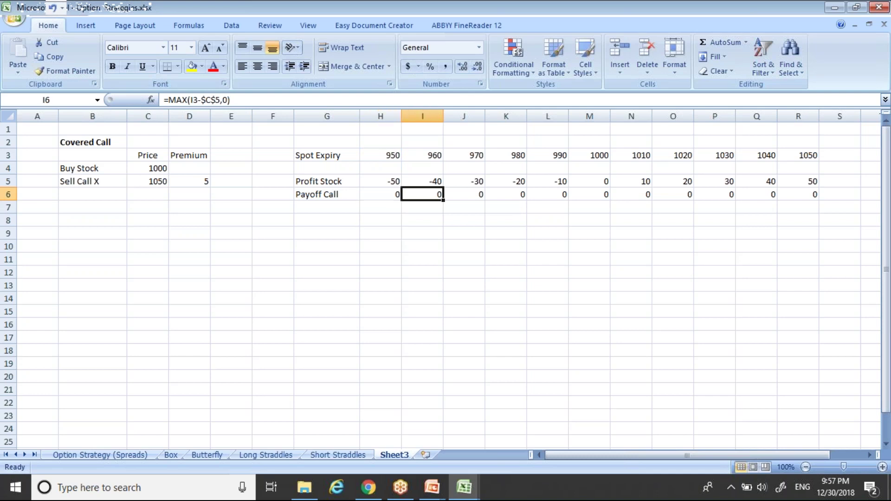
pyautogui.press('Right')
pyautogui.press('Right')
pyautogui.press('Right')
pyautogui.press('Right')
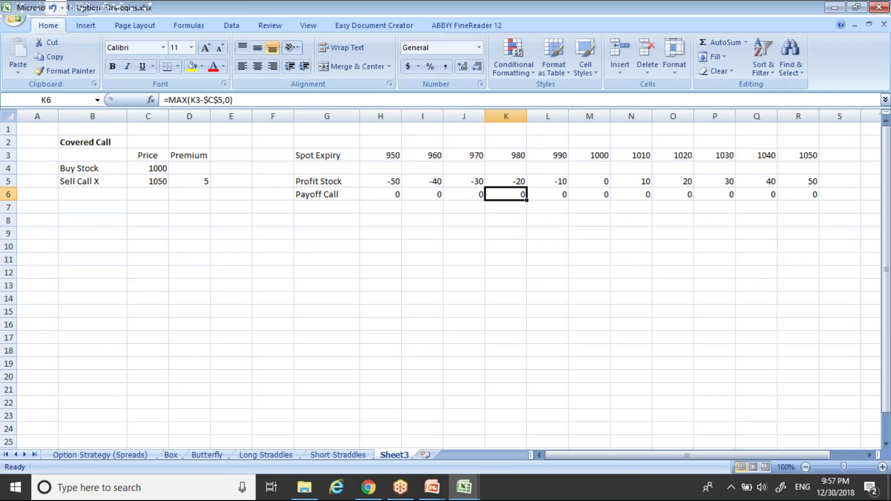
pyautogui.press('Right')
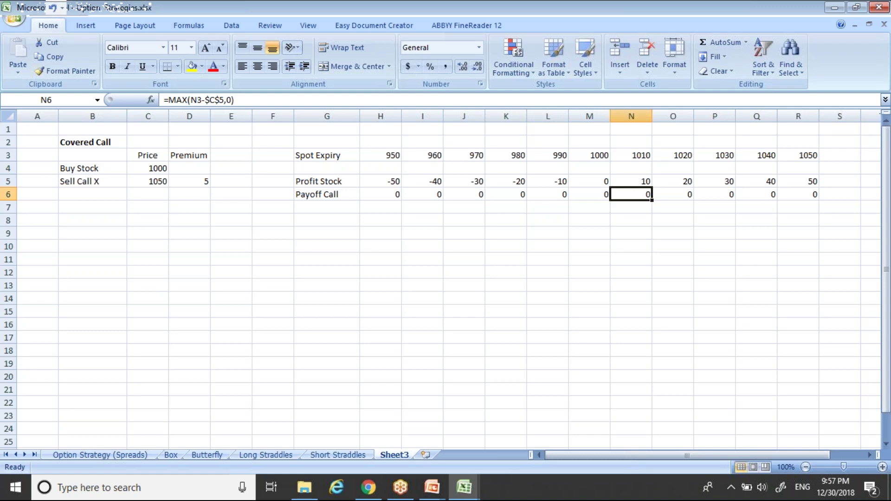
pyautogui.doubleClick(640, 196)
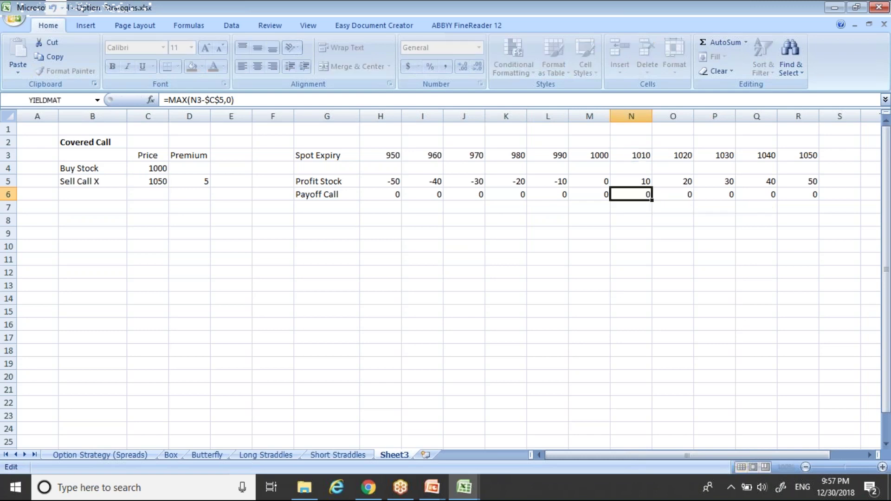
pyautogui.press('Escape')
pyautogui.press('Right')
pyautogui.press('Right')
pyautogui.press('Right')
pyautogui.press('Right')
pyautogui.press('Left')
pyautogui.press('Left')
pyautogui.press('Left')
pyautogui.press('Left')
pyautogui.press('Left')
pyautogui.press('Left')
pyautogui.press('Left')
pyautogui.press('Left')
pyautogui.press('Left')
pyautogui.press('Left')
pyautogui.press('Right')
pyautogui.press('Right')
pyautogui.press('Right')
pyautogui.press('Right')
pyautogui.press('Right')
pyautogui.press('Right')
pyautogui.press('Right')
pyautogui.press('Right')
pyautogui.press('Right')
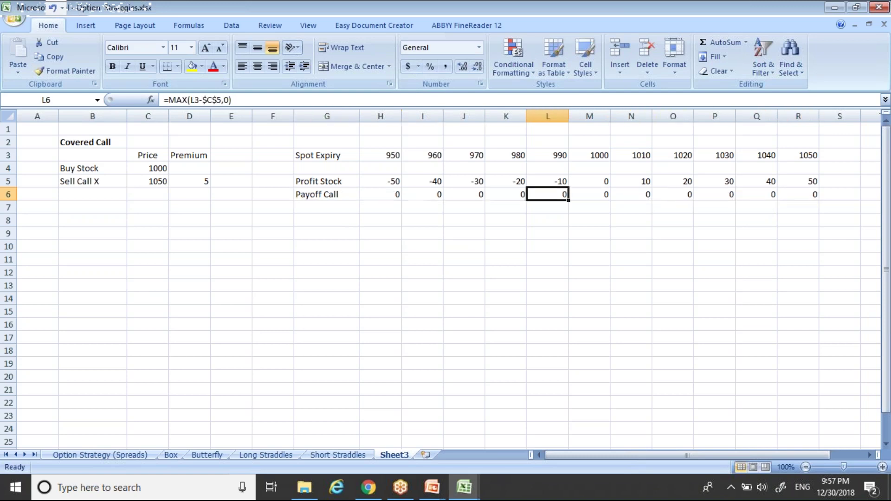
pyautogui.press('Right')
pyautogui.press('Left')
pyautogui.press('Left')
pyautogui.press('Left')
pyautogui.press('Left')
pyautogui.press('Left')
pyautogui.press('Left')
pyautogui.press('Left')
pyautogui.press('Left')
pyautogui.press('Left')
pyautogui.press('Left')
pyautogui.press('Left')
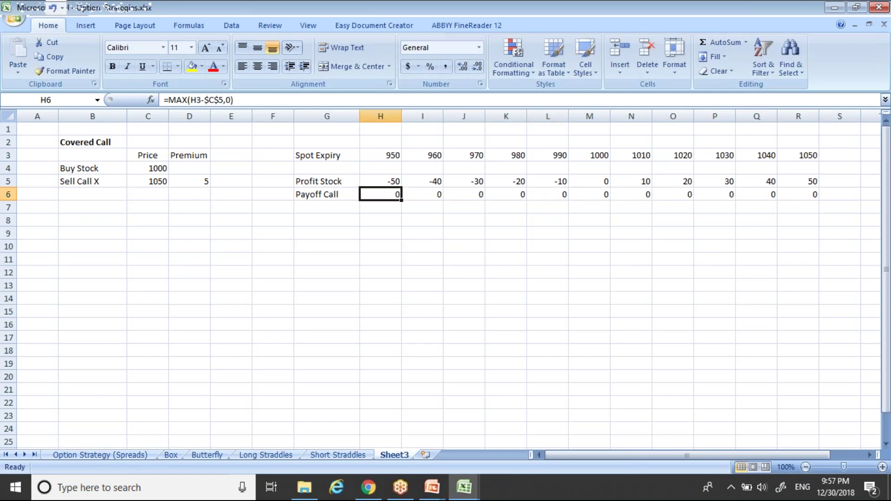
# Enter the row label "Premium" in G7
pyautogui.press('Right')
pyautogui.press('Down')
pyautogui.press('Left')
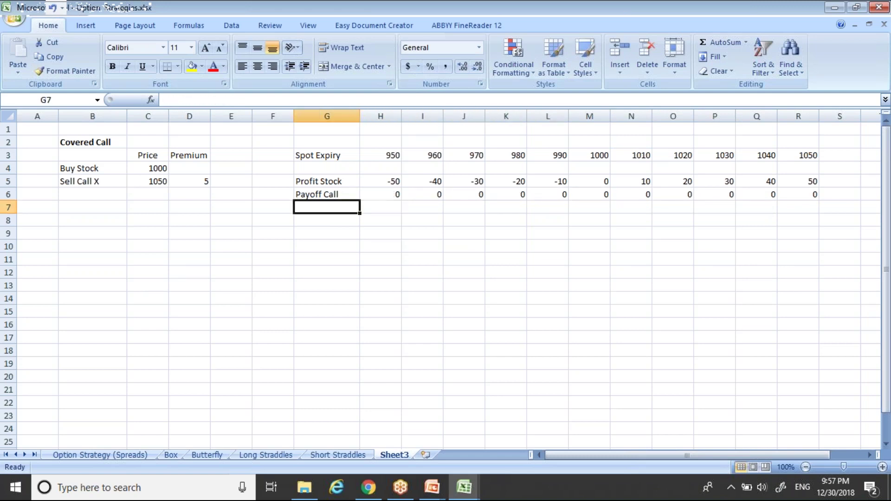
pyautogui.write('Premium')
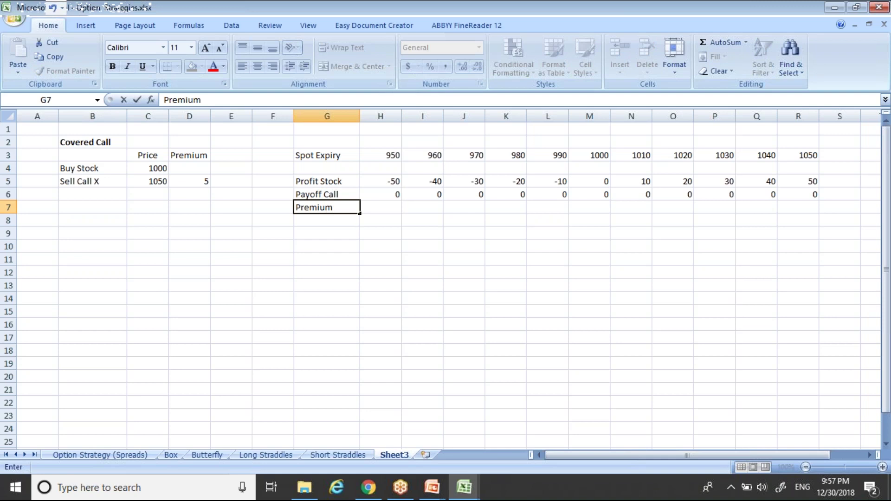
pyautogui.press('Tab')
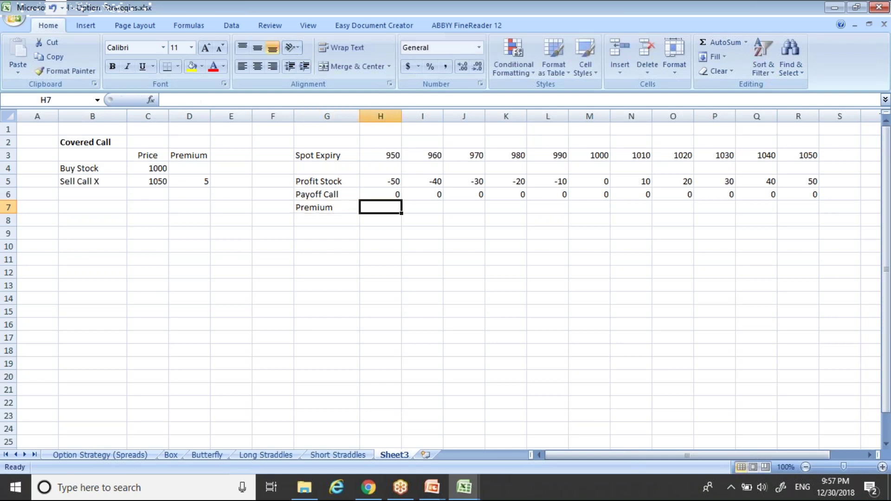
# Replace the row label in G7 with "Profit Call"
pyautogui.press('Left')
pyautogui.press('Left')
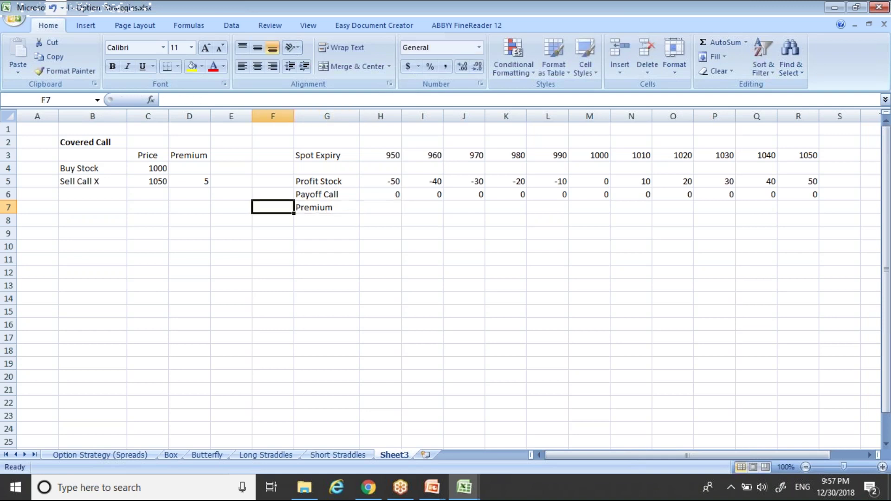
pyautogui.press('Right')
pyautogui.write('Profit')
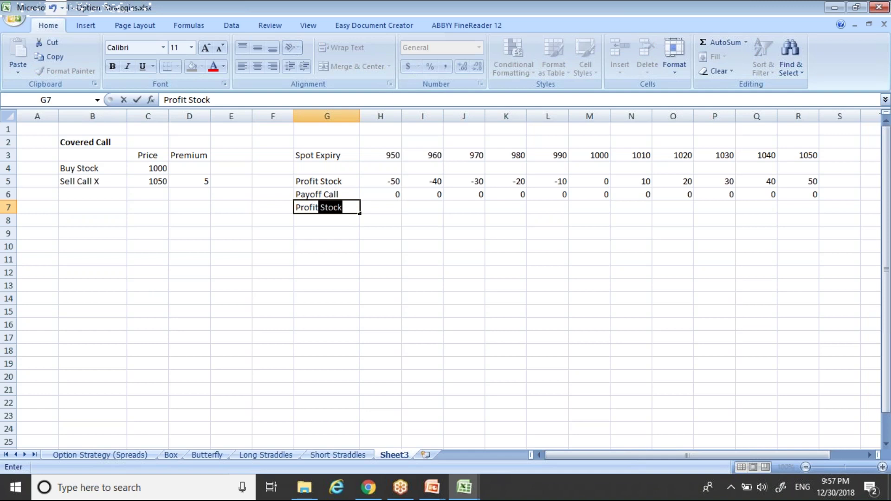
pyautogui.press('Delete')
pyautogui.press('Tab')
pyautogui.press('Left')
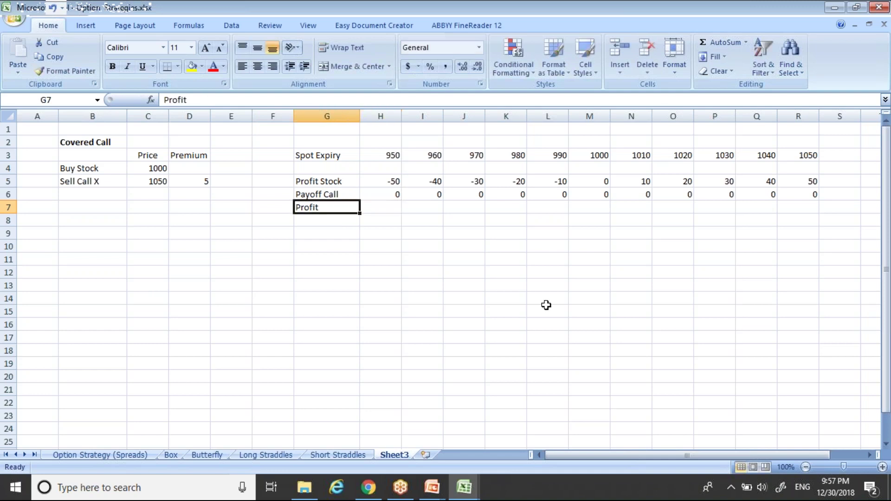
pyautogui.doubleClick(332, 208)
pyautogui.write('Call')
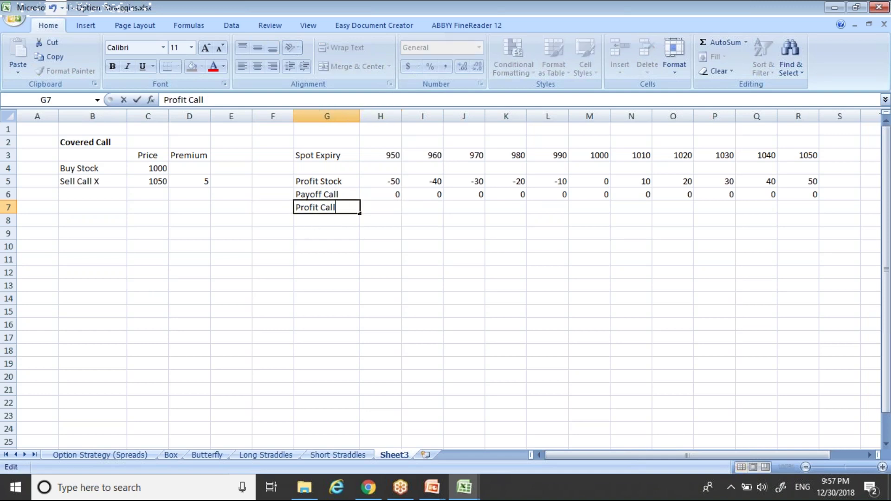
pyautogui.press('Return')
# Try calculating the call profit in H7 with =H6+D5 copied across to R7, and undo the copy
pyautogui.press('Up')
pyautogui.press('Tab')
pyautogui.write('=')
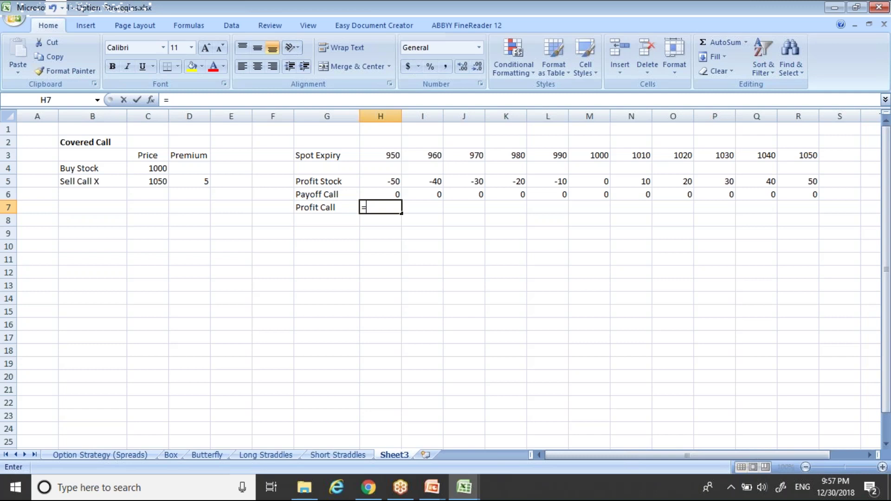
pyautogui.click(378, 192)
pyautogui.write('+')
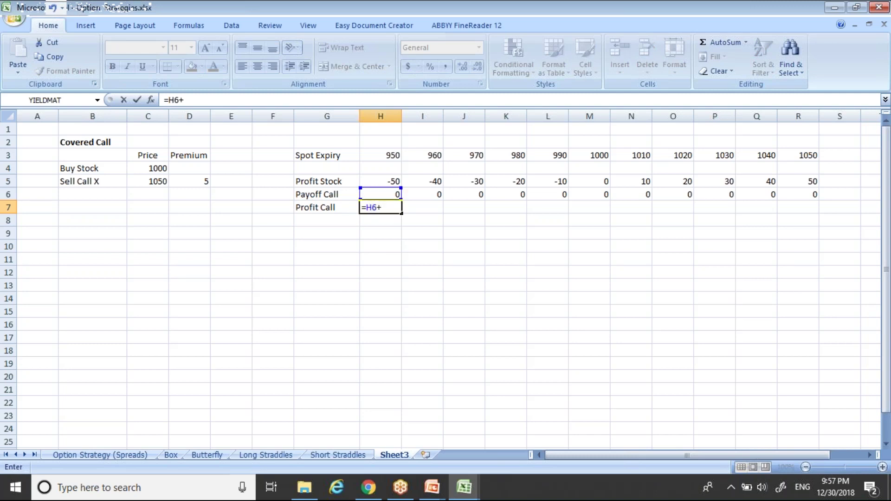
pyautogui.click(194, 183)
pyautogui.hotkey('ctrl', 'Return')
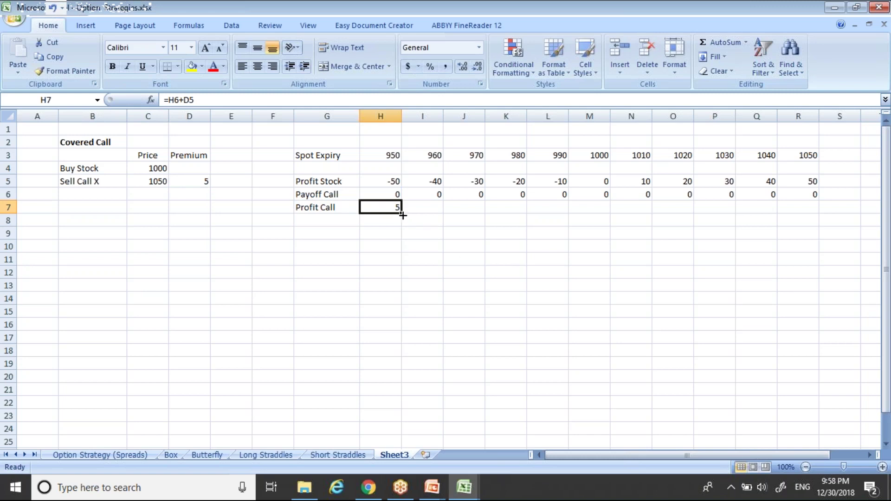
pyautogui.moveTo(403, 216); pyautogui.dragTo(812, 211)
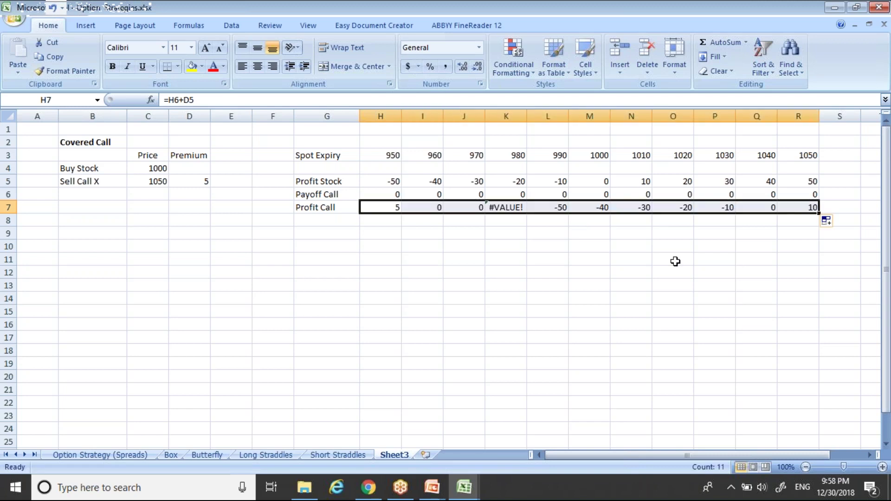
pyautogui.click(673, 259)
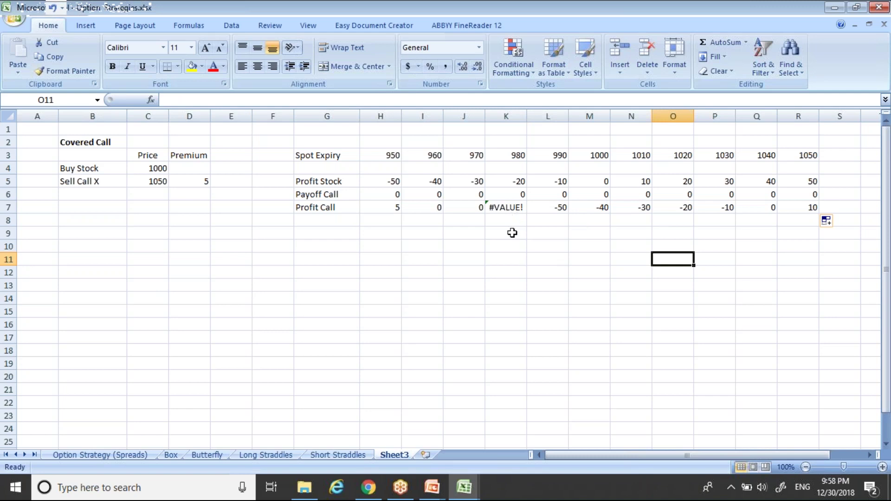
pyautogui.hotkey('ctrl', 'z')
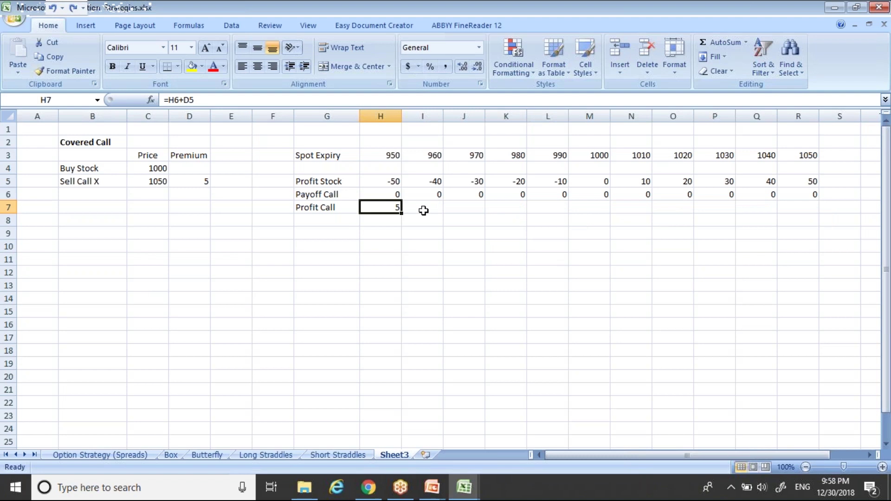
# Set the call profit in H7 to =$D$5 and copy it across to R7
pyautogui.write('=')
pyautogui.click(198, 180)
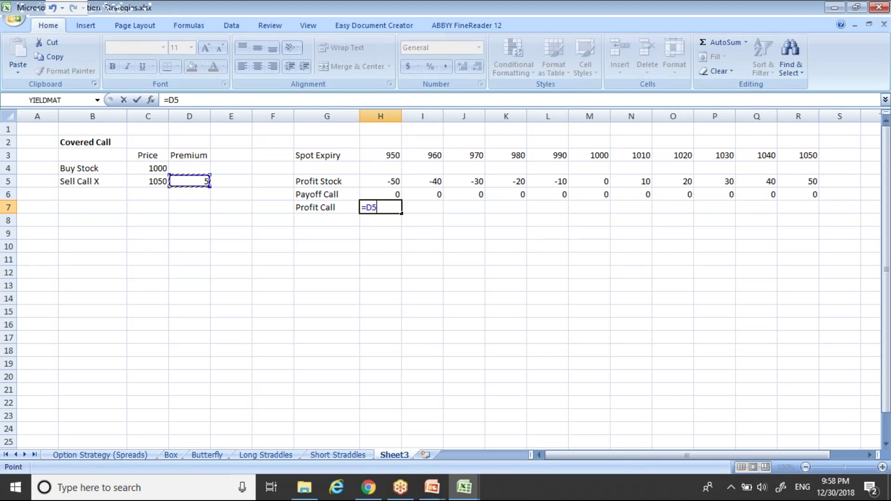
pyautogui.press('F4')
pyautogui.press('Return')
pyautogui.press('Up')
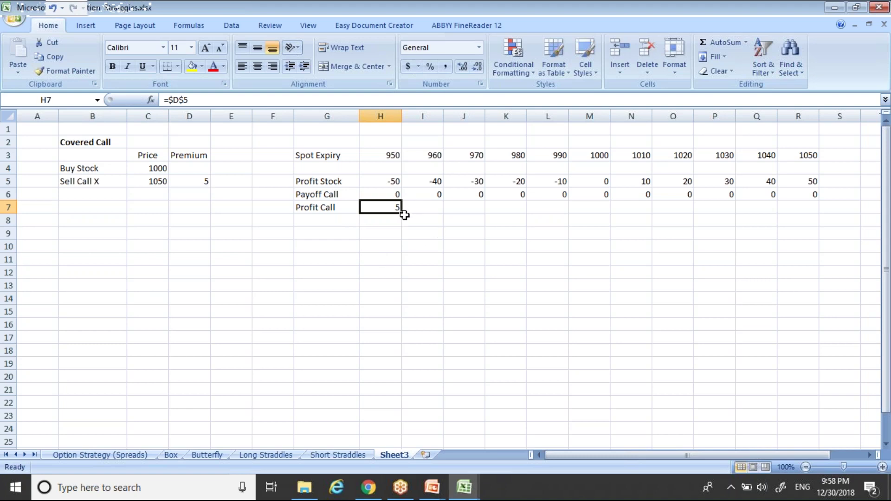
pyautogui.moveTo(404, 215); pyautogui.dragTo(826, 233)
pyautogui.click(581, 262)
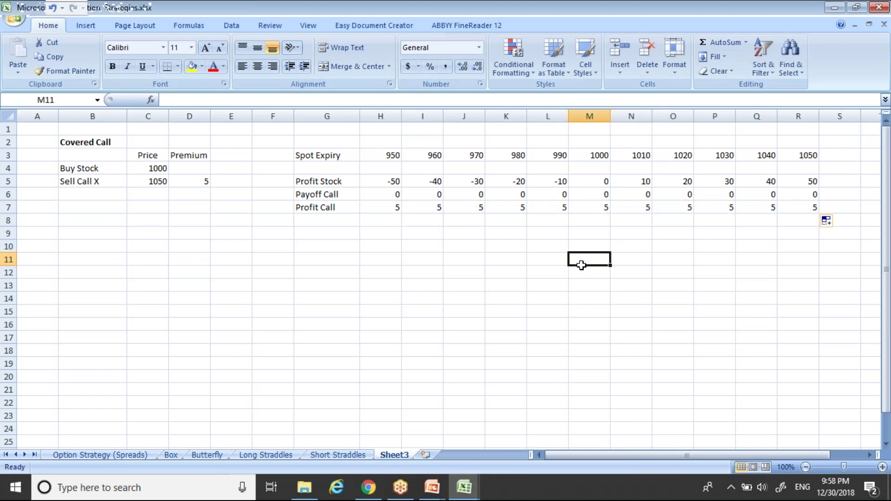
# Set the spot expiry price in I3 to =H3+10 and copy it across to R3
pyautogui.click(385, 155)
pyautogui.press('Right')
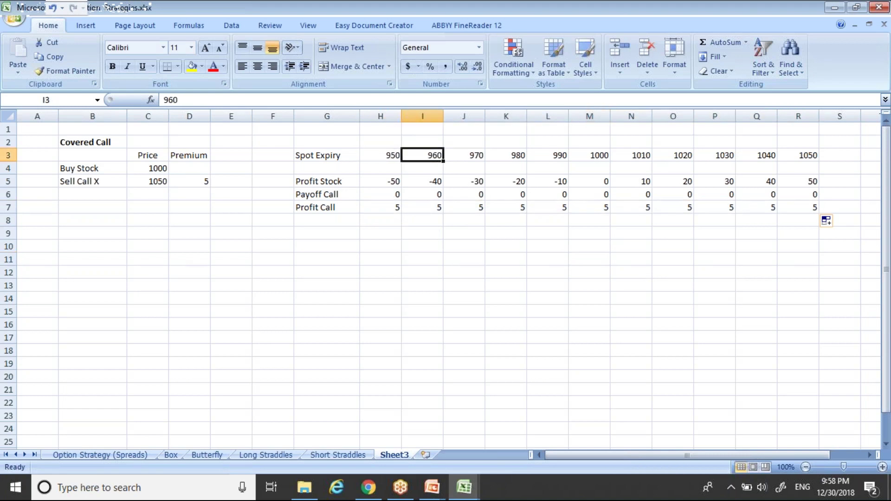
pyautogui.press('Left')
pyautogui.press('Right')
pyautogui.write('=')
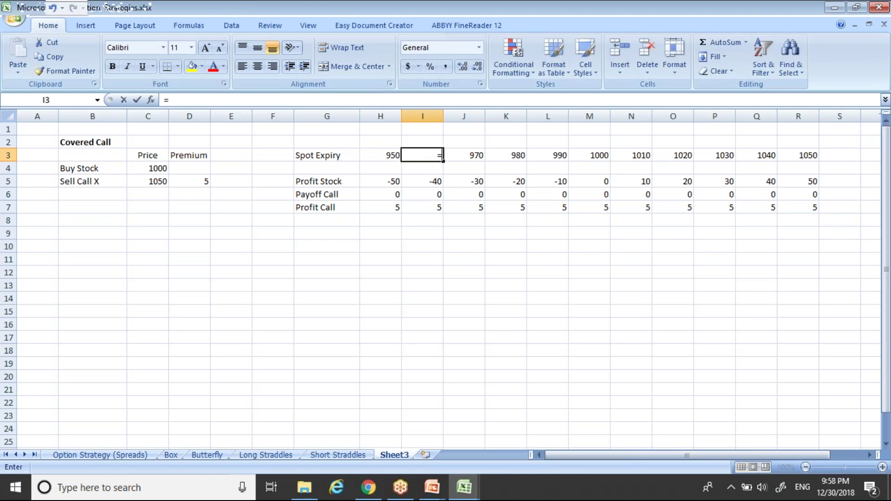
pyautogui.click(392, 154)
pyautogui.write('+')
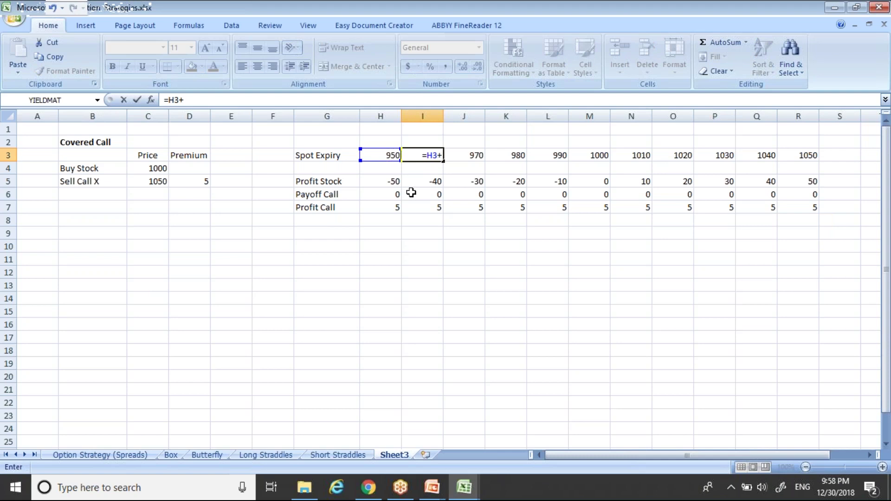
pyautogui.write('10')
pyautogui.press('Return')
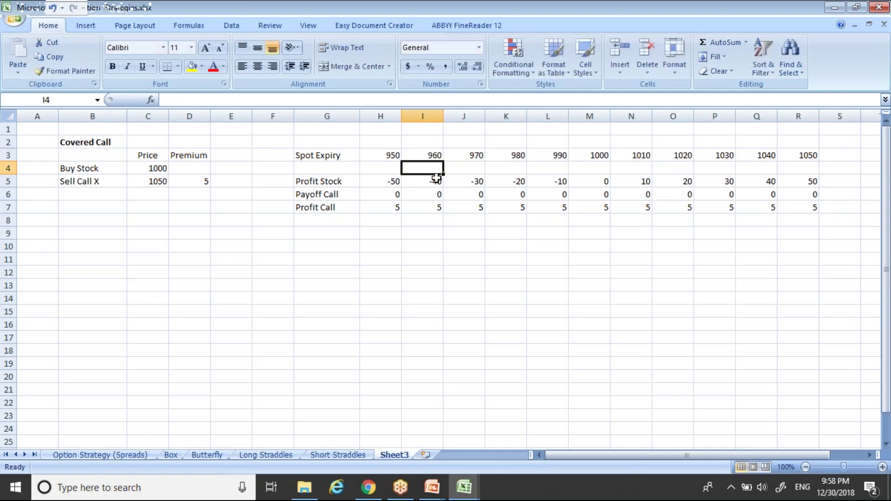
pyautogui.click(422, 155)
pyautogui.moveTo(444, 161); pyautogui.dragTo(816, 180)
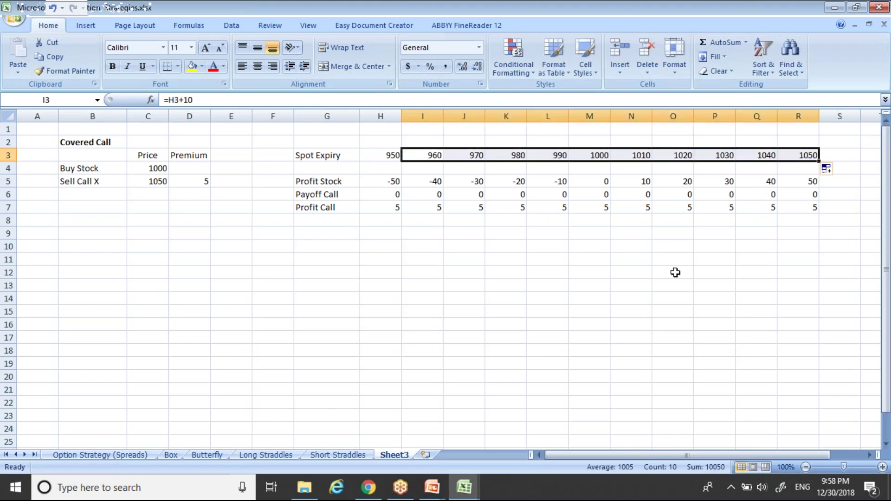
pyautogui.click(449, 254)
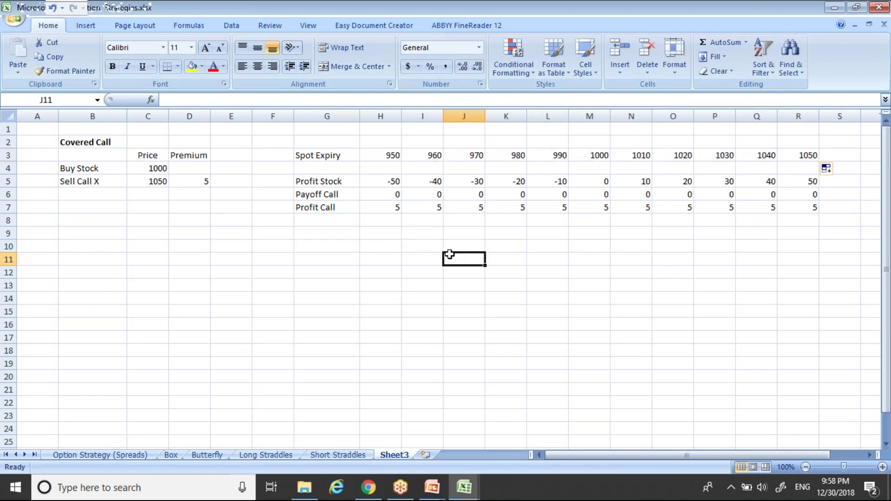
# Add a bottom border under the Profit Call row from G7 to R7
pyautogui.press('Left')
pyautogui.press('Left')
pyautogui.press('Up')
pyautogui.press('Up')
pyautogui.press('Up')
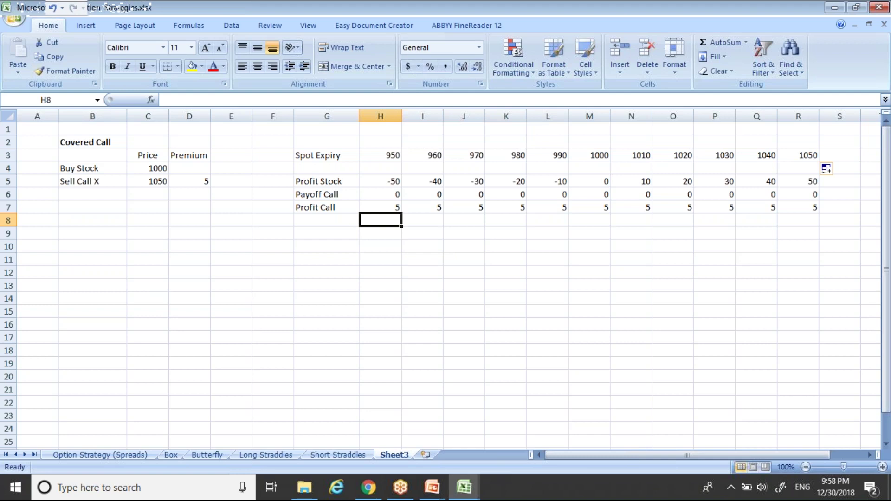
pyautogui.press('Left')
pyautogui.press('Up')
pyautogui.hotkey('shift', 'Right')
pyautogui.hotkey('shift', 'Right')
pyautogui.hotkey('shift', 'Right')
pyautogui.hotkey('shift', 'Right')
pyautogui.hotkey('shift', 'Right')
pyautogui.hotkey('shift', 'Right')
pyautogui.hotkey('shift', 'Right')
pyautogui.hotkey('shift', 'Right')
pyautogui.hotkey('shift', 'Right')
pyautogui.hotkey('shift', 'Right')
pyautogui.hotkey('shift', 'Right')
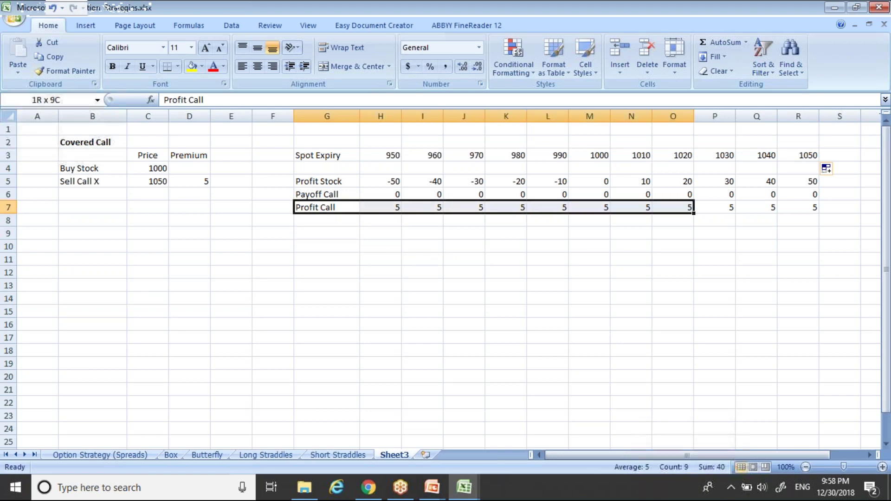
pyautogui.click(167, 66)
pyautogui.click(305, 241)
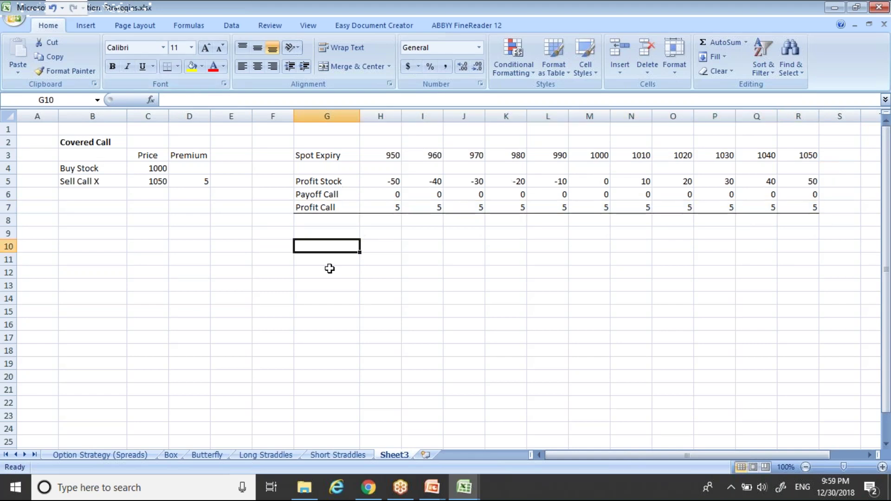
# Enter the row label "Net Payoff" in G8
pyautogui.press('Up')
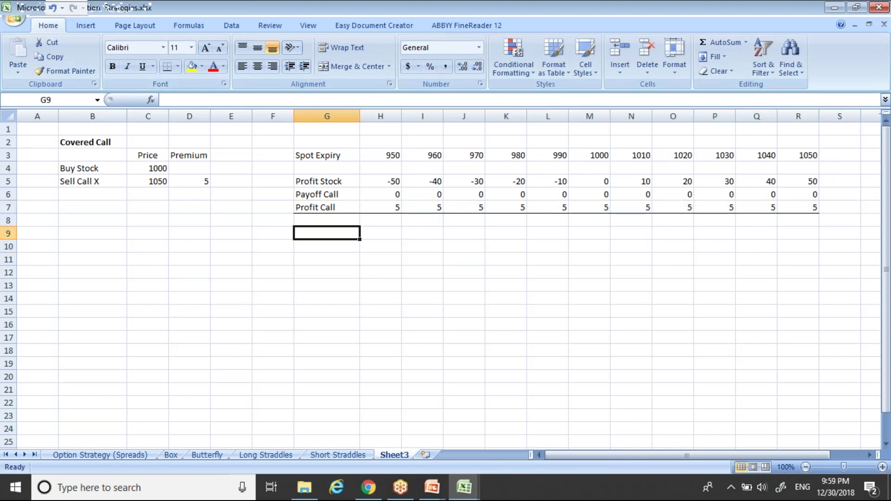
pyautogui.press('Up')
pyautogui.write('N')
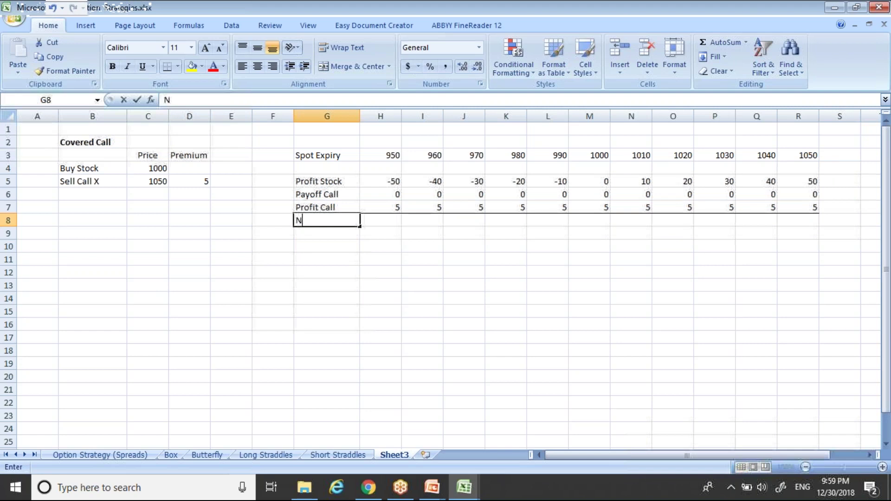
pyautogui.write('et Payoff')
pyautogui.press('Return')
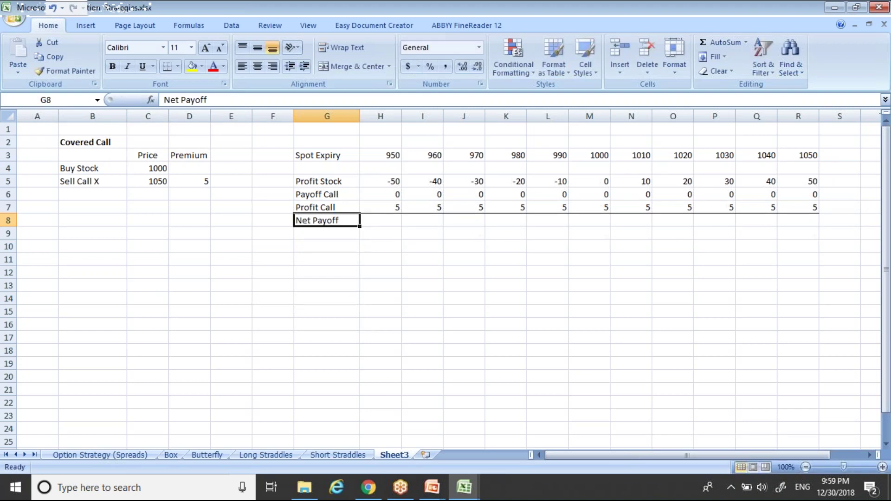
pyautogui.press('Up')
pyautogui.press('Right')
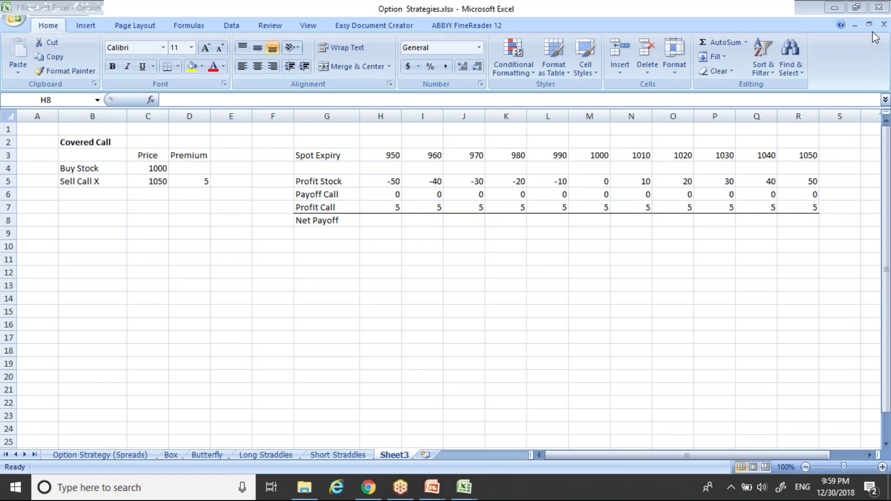
pyautogui.click(389, 224)
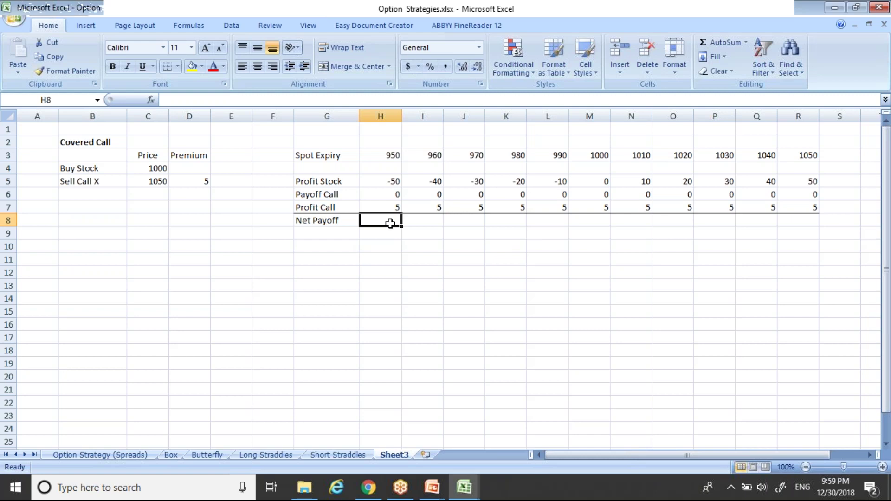
pyautogui.write('=')
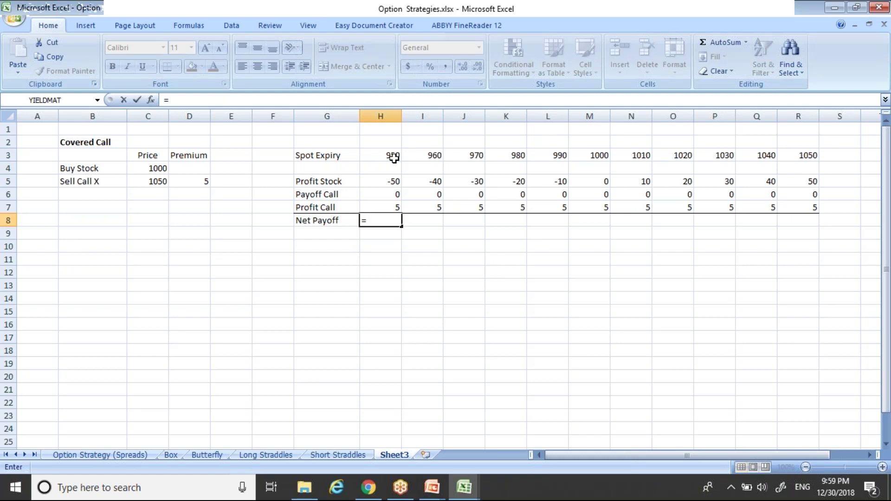
pyautogui.click(394, 158)
pyautogui.write('+')
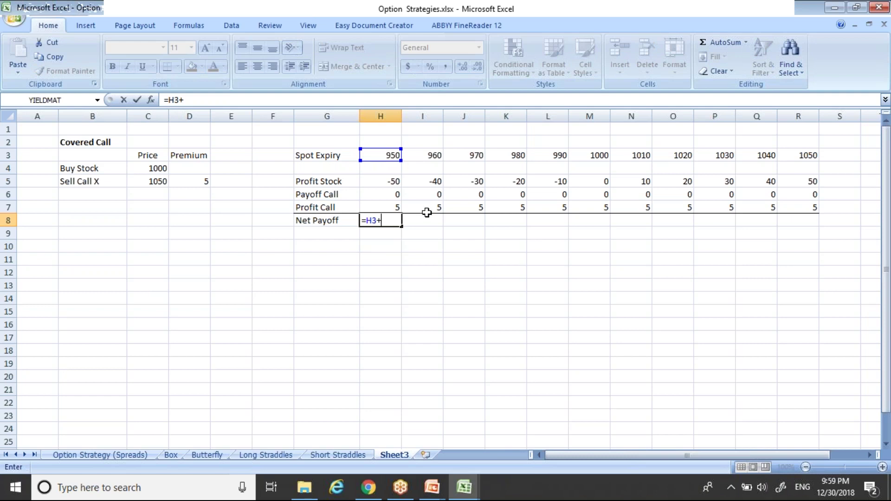
pyautogui.press('Escape')
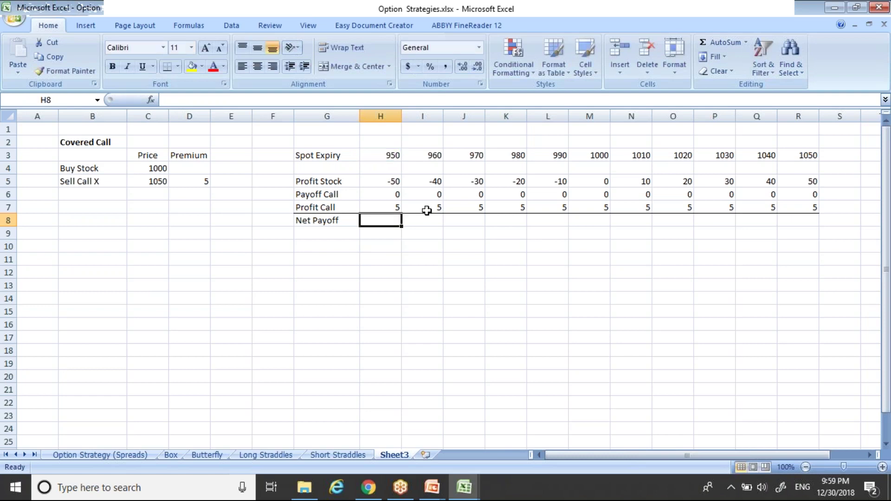
# Calculate the net payoff in H8 with =H5+H7 and copy it across to R8
pyautogui.write('=')
pyautogui.click(385, 181)
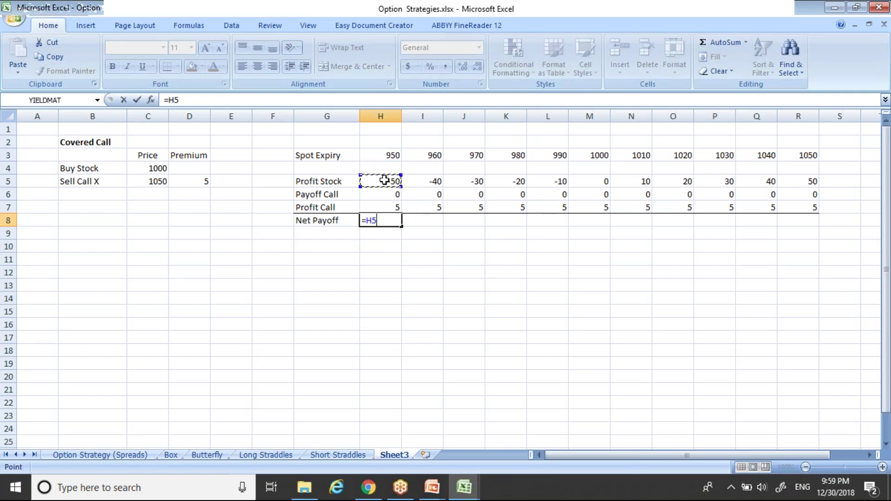
pyautogui.write('+')
pyautogui.click(396, 206)
pyautogui.press('Return')
pyautogui.click(391, 220)
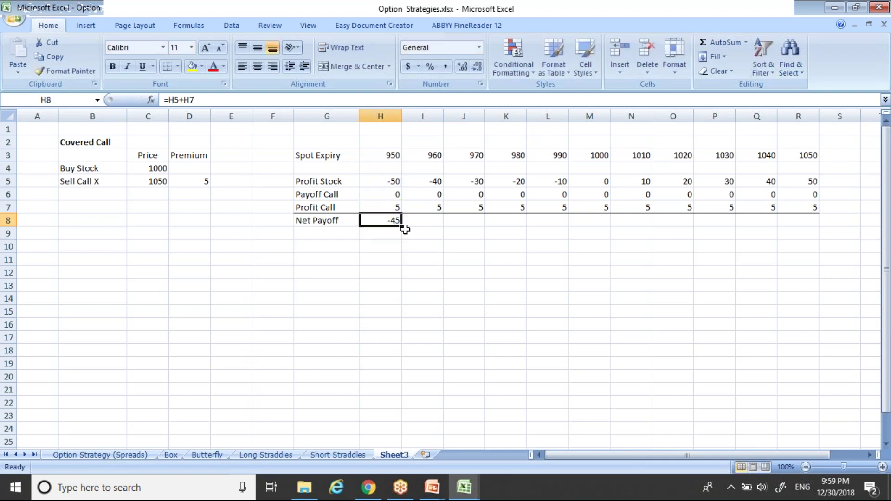
pyautogui.moveTo(404, 228); pyautogui.dragTo(820, 243)
pyautogui.click(661, 276)
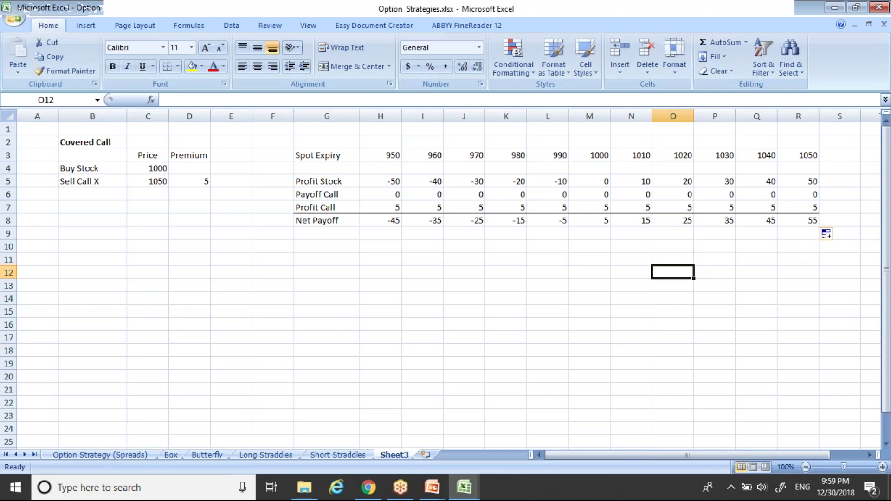
pyautogui.press('Up')
pyautogui.press('Up')
pyautogui.press('Up')
pyautogui.press('Up')
pyautogui.press('Up')
pyautogui.press('Up')
pyautogui.press('Up')
pyautogui.press('Up')
pyautogui.press('Up')
pyautogui.press('Right')
pyautogui.press('Right')
pyautogui.press('Right')
pyautogui.press('Right')
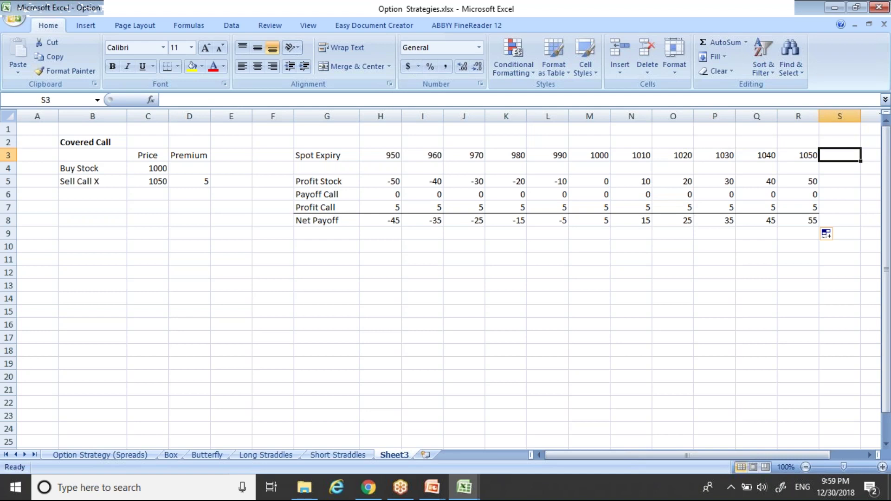
# Narrow columns H to R to a width of 6.57
pyautogui.click(380, 114)
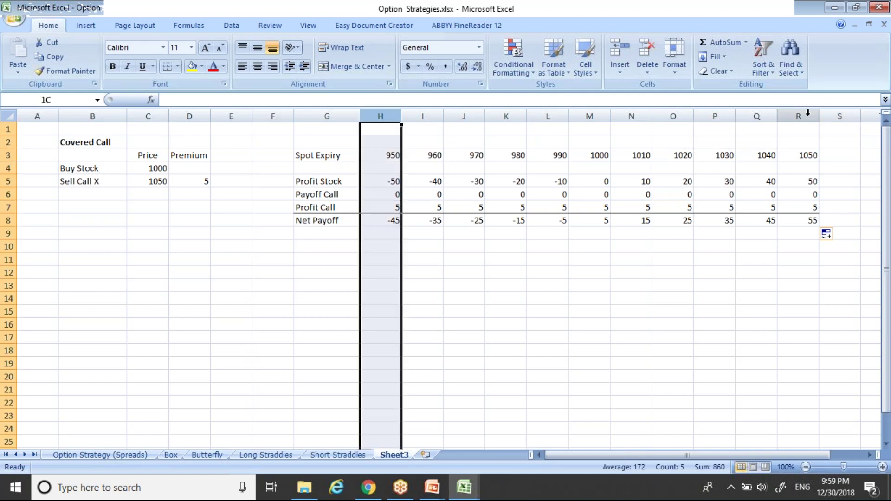
pyautogui.moveTo(808, 112); pyautogui.dragTo(808, 114)
pyautogui.moveTo(735, 115); pyautogui.dragTo(726, 115)
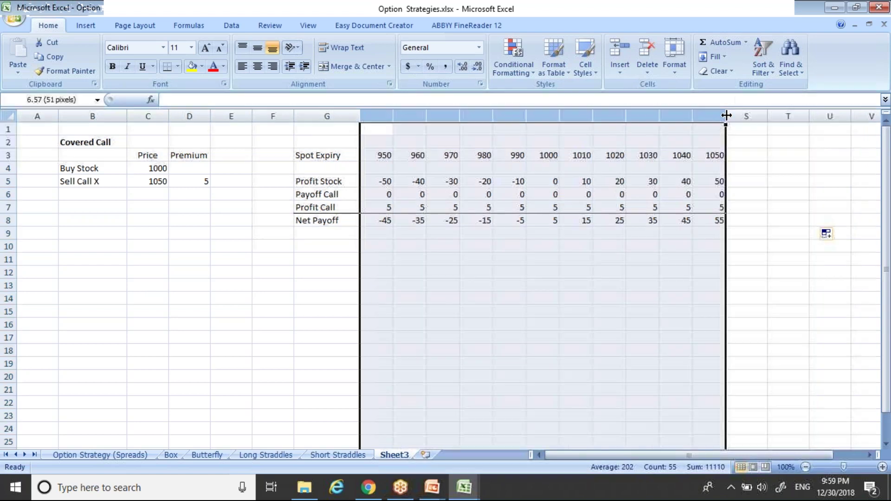
pyautogui.click(610, 286)
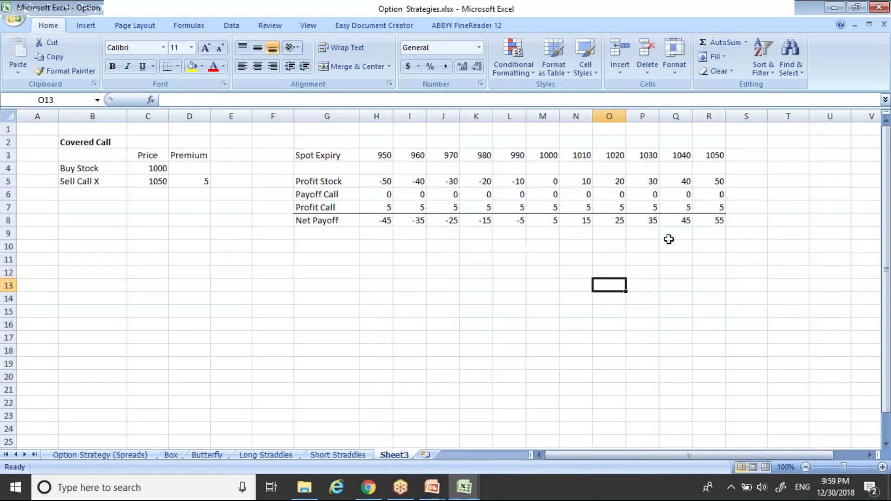
# Extend the payoff table by copying R3:R8 across to column U, up to an expiry price of 1080
pyautogui.click(718, 156)
pyautogui.moveTo(719, 156); pyautogui.dragTo(718, 222)
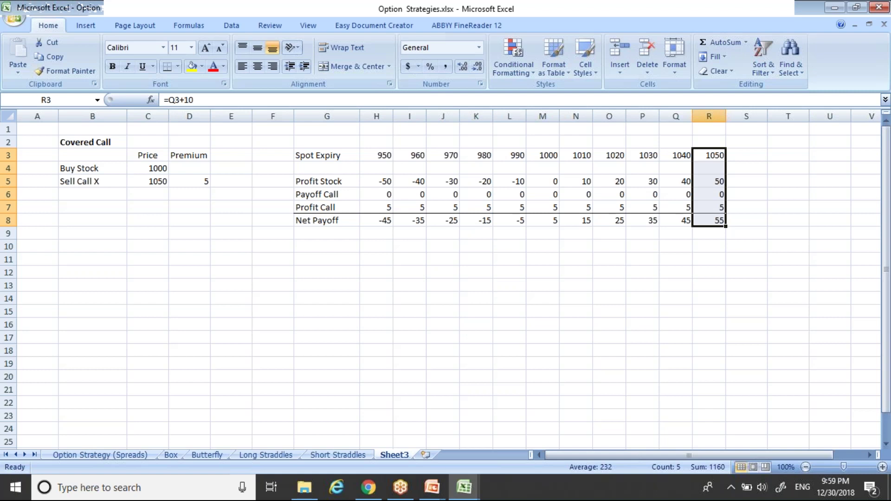
pyautogui.click(729, 231)
pyautogui.moveTo(718, 156); pyautogui.dragTo(836, 229)
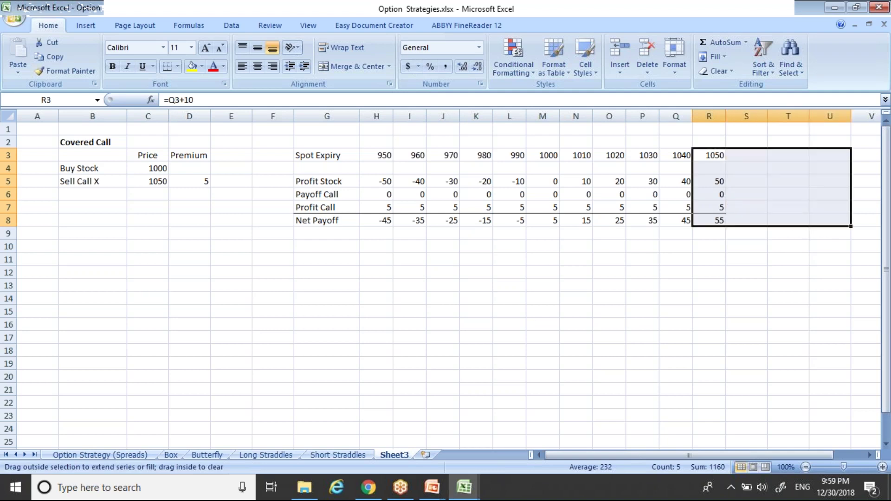
pyautogui.click(756, 236)
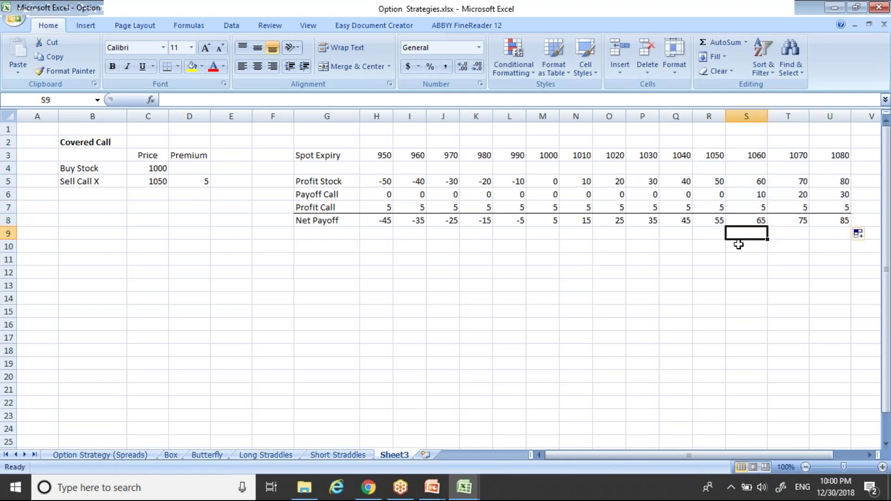
# Check the call payoff formulas in row 6 from the newly added columns back to H6
pyautogui.click(758, 197)
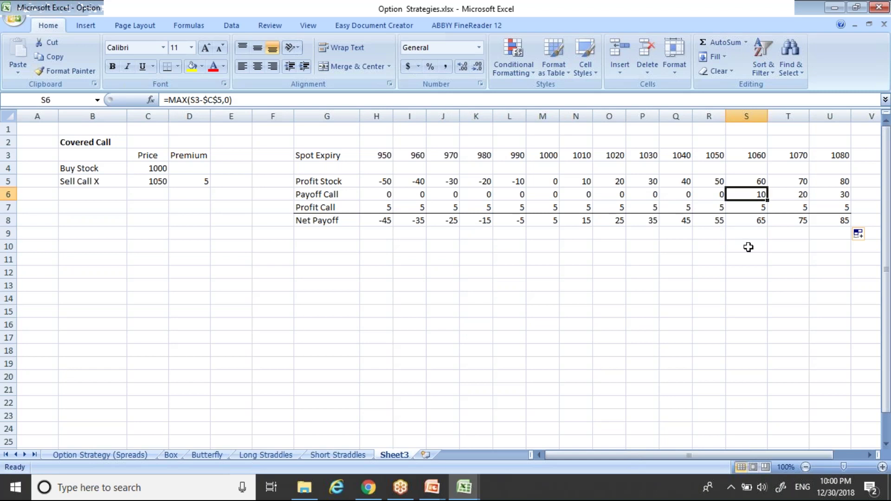
pyautogui.press('Left')
pyautogui.press('Left')
pyautogui.press('Right')
pyautogui.press('Right')
pyautogui.press('Right')
pyautogui.press('Left')
pyautogui.press('Right')
pyautogui.press('Right')
pyautogui.press('Left')
pyautogui.press('Left')
pyautogui.press('Down')
pyautogui.press('Left')
pyautogui.press('Up')
pyautogui.press('Left')
pyautogui.press('Left')
pyautogui.press('Left')
pyautogui.press('Left')
pyautogui.press('Left')
pyautogui.press('Left')
pyautogui.press('Left')
pyautogui.press('Left')
pyautogui.press('Left')
pyautogui.press('Left')
pyautogui.press('Left')
pyautogui.press('Right')
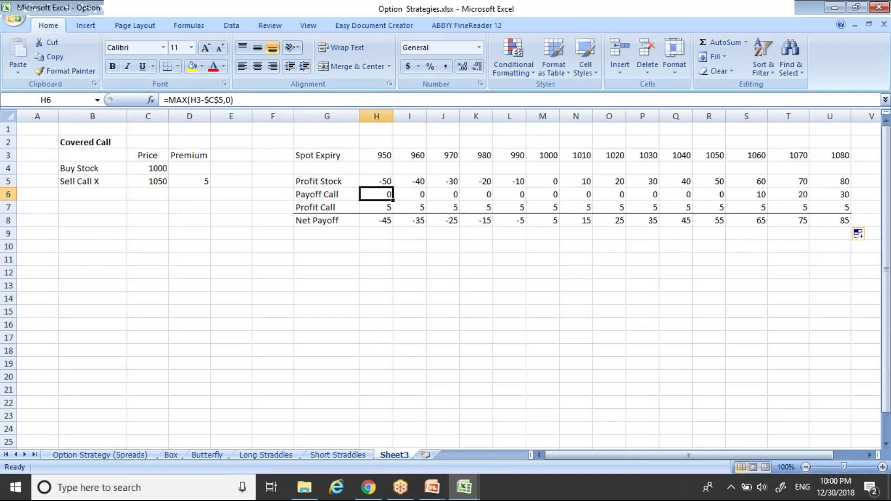
# Change the call payoff in H6 to =-MAX(H3-$C$5,0) and copy it across to U6
pyautogui.click(170, 99)
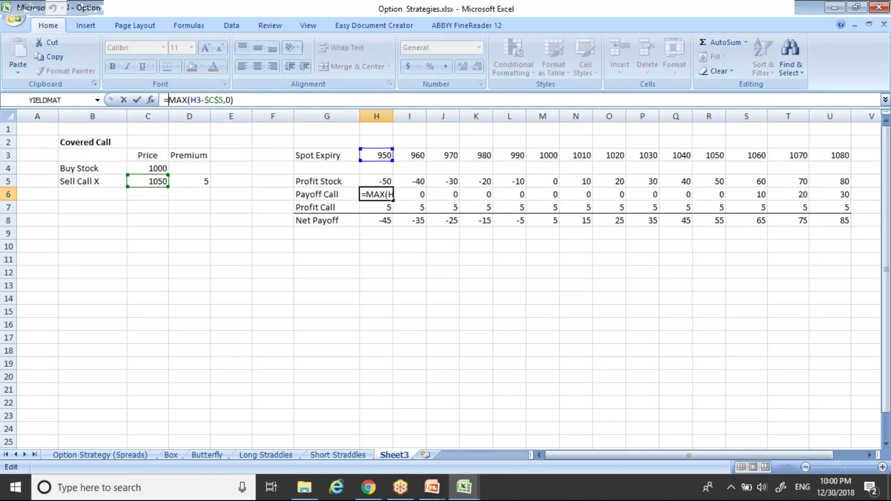
pyautogui.press('Return')
pyautogui.click(375, 194)
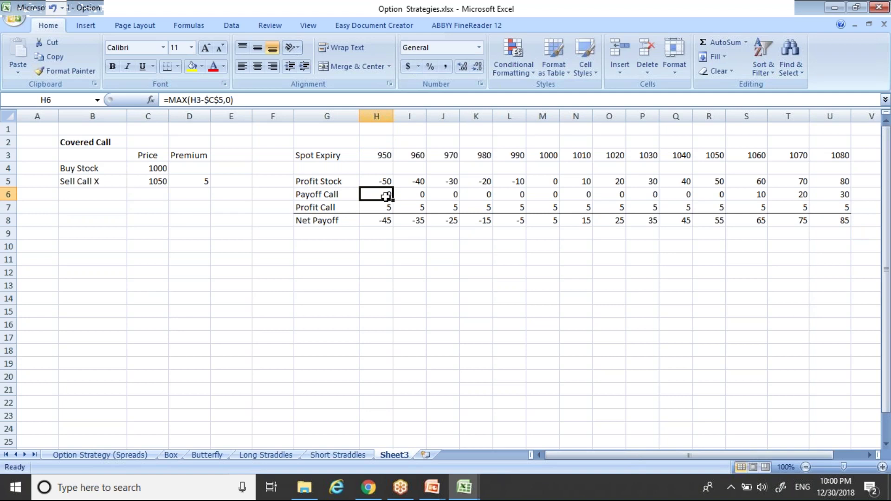
pyautogui.click(175, 99)
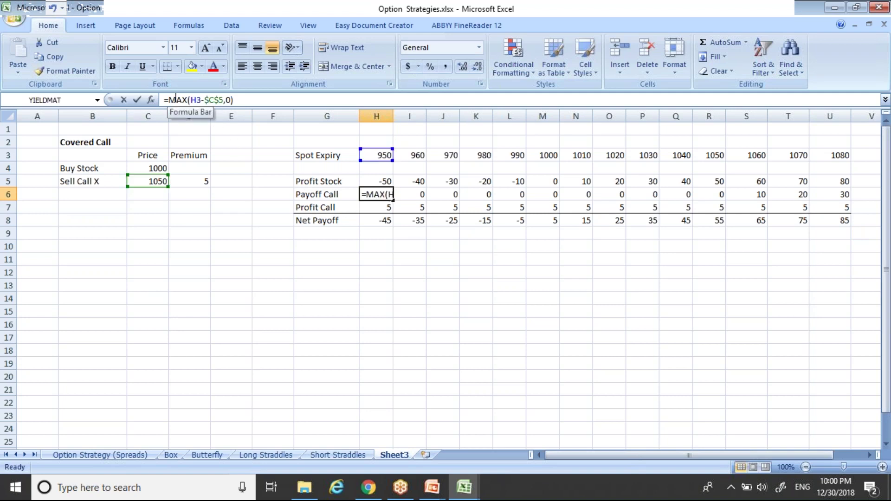
pyautogui.write('-')
pyautogui.press('Return')
pyautogui.press('Up')
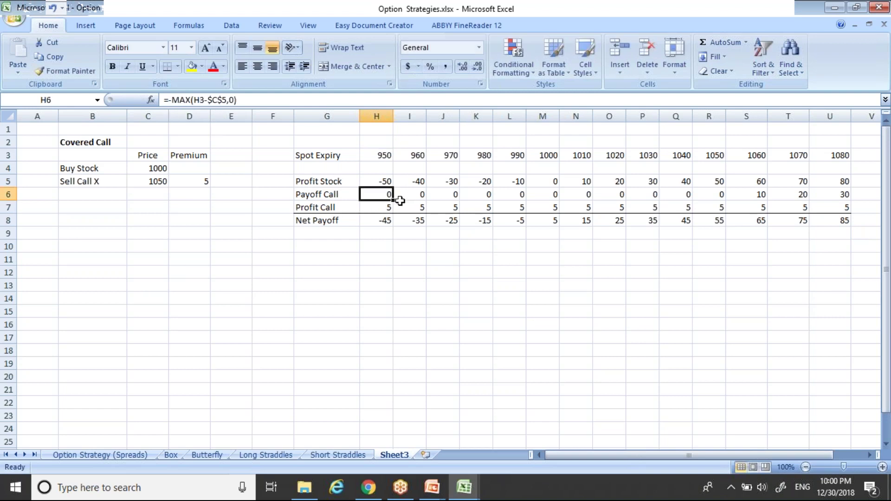
pyautogui.moveTo(393, 200); pyautogui.dragTo(850, 203)
pyautogui.click(775, 254)
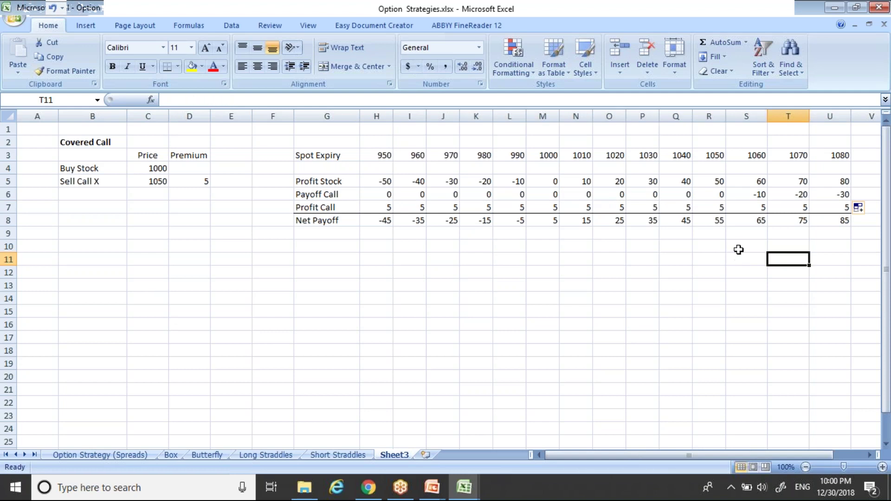
pyautogui.click(708, 234)
pyautogui.press('Up')
pyautogui.press('Up')
pyautogui.press('Up')
pyautogui.press('Up')
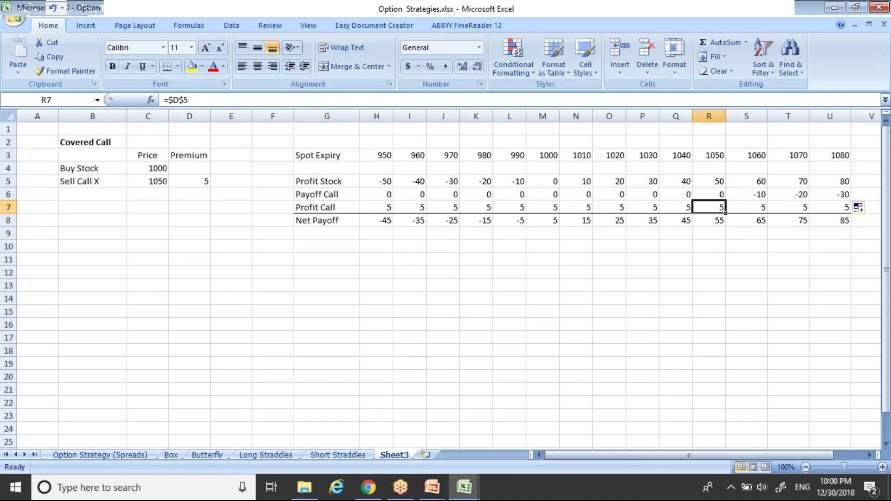
# Review the call profit formulas in row 7 out to U7 and back across the lower expiry prices
pyautogui.press('Left')
pyautogui.press('Right')
pyautogui.press('Right')
pyautogui.press('Right')
pyautogui.press('Right')
pyautogui.press('Down')
pyautogui.press('Down')
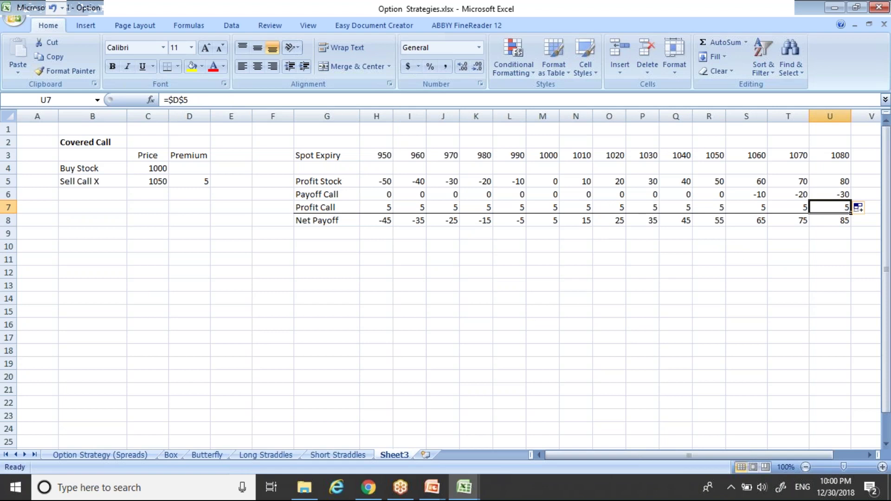
pyautogui.press('Left')
pyautogui.press('Left')
pyautogui.press('Left')
pyautogui.press('Left')
pyautogui.press('Left')
pyautogui.press('Left')
pyautogui.press('Left')
pyautogui.press('Left')
pyautogui.press('Left')
pyautogui.press('Left')
pyautogui.press('Left')
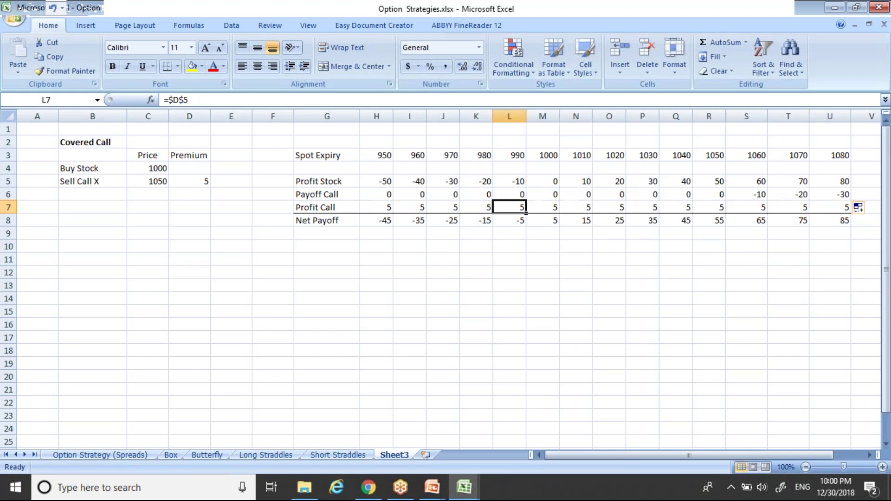
# Re-enter the net payoff in H8 as =SUM(H5:H7) and copy it across to U8
pyautogui.press('Left')
pyautogui.press('Left')
pyautogui.press('Down')
pyautogui.write('=')
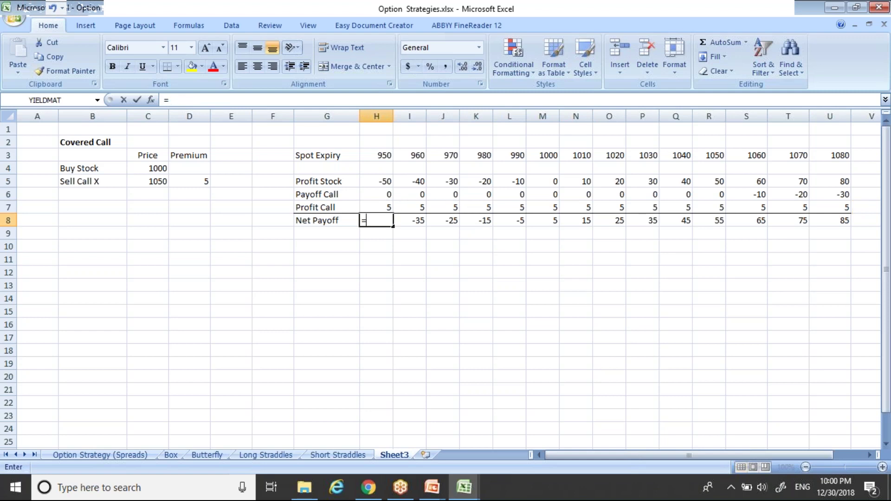
pyautogui.press('Return')
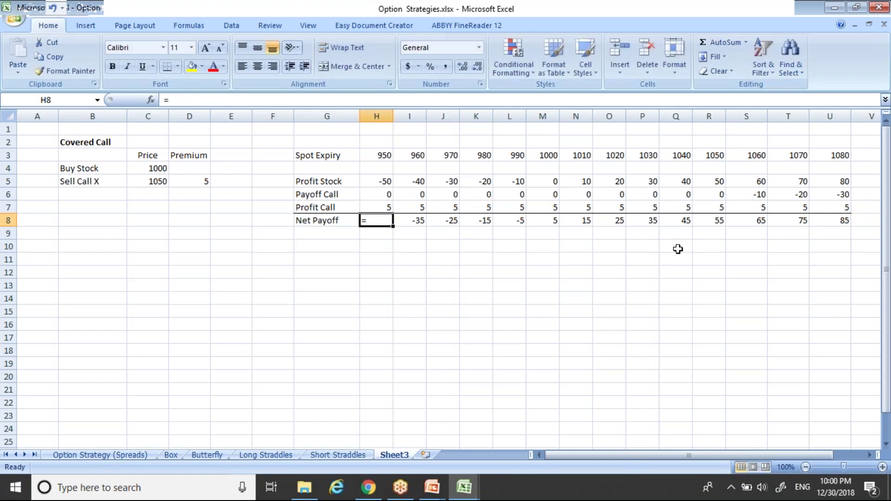
pyautogui.hotkey('alt', '=')
pyautogui.hotkey('alt', '=')
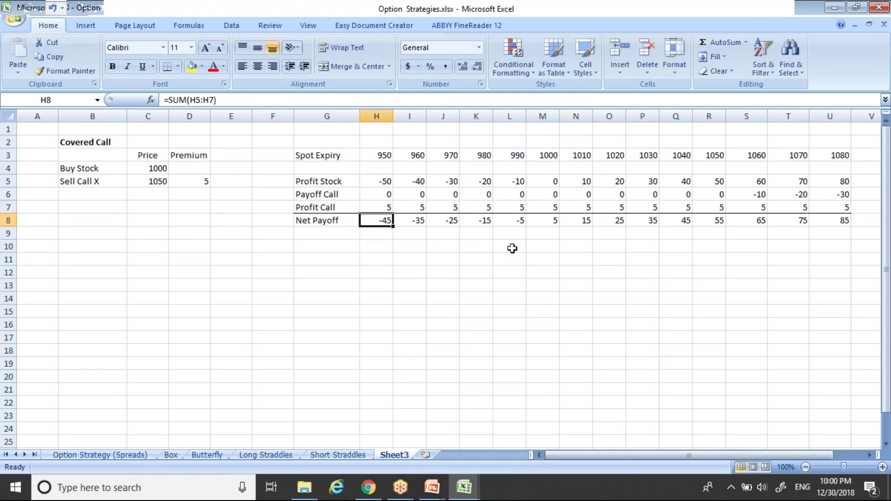
pyautogui.moveTo(394, 228); pyautogui.dragTo(854, 253)
pyautogui.click(709, 261)
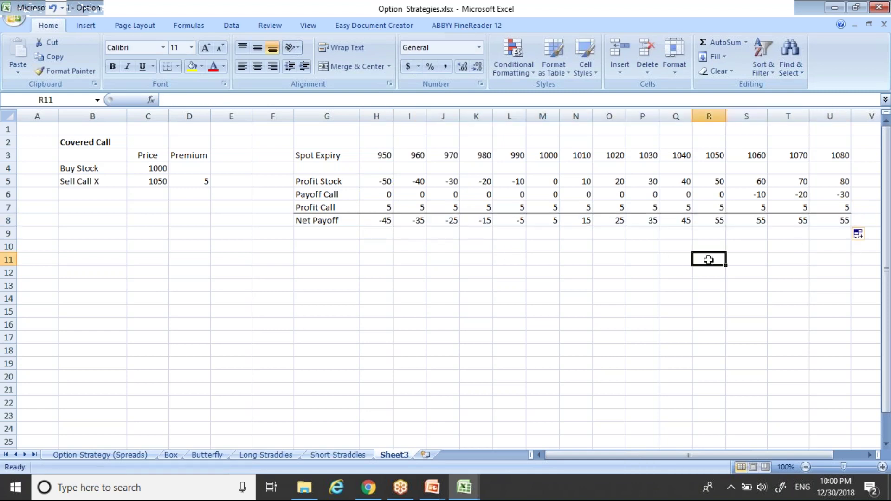
# Review the net payoff formulas in row 8 from the higher expiry prices back to H8
pyautogui.press('Up')
pyautogui.press('Up')
pyautogui.press('Up')
pyautogui.press('Left')
pyautogui.press('Left')
pyautogui.press('Left')
pyautogui.press('Left')
pyautogui.press('Left')
pyautogui.press('Left')
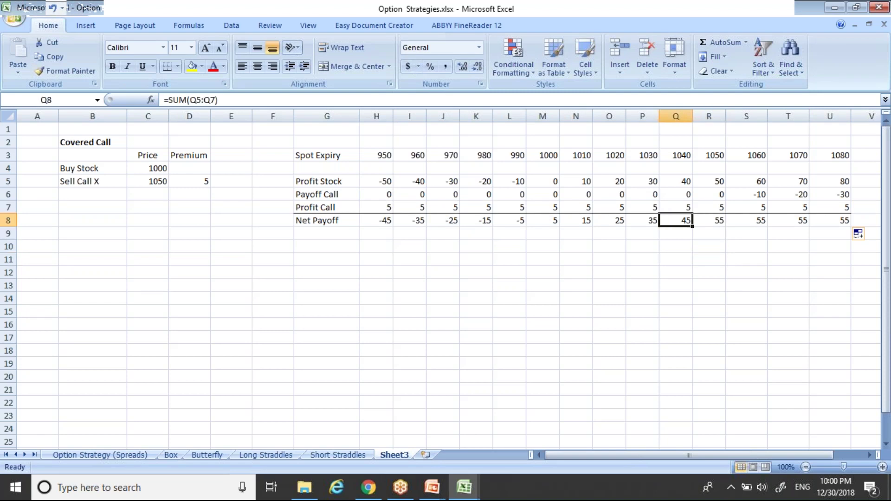
pyautogui.press('Left')
pyautogui.press('Left')
pyautogui.press('Left')
pyautogui.press('Left')
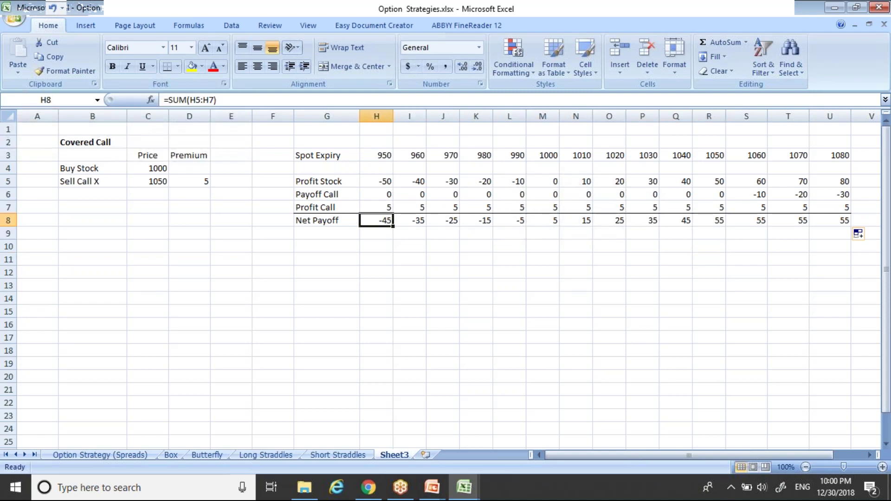
# Compare the 950 expiry price in H3 with the stock price in C4 and the column H results
pyautogui.press('Up')
pyautogui.press('Up')
pyautogui.press('Up')
pyautogui.press('Up')
pyautogui.press('Up')
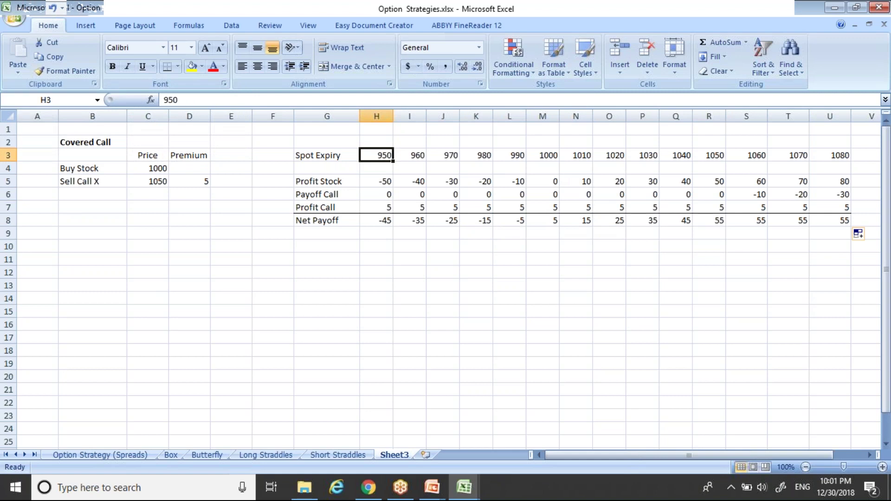
pyautogui.press('Left')
pyautogui.press('Left')
pyautogui.press('Left')
pyautogui.press('Down')
pyautogui.press('Left')
pyautogui.press('Left')
pyautogui.press('Right')
pyautogui.press('Right')
pyautogui.press('Right')
pyautogui.press('Right')
pyautogui.press('Right')
pyautogui.press('Down')
pyautogui.press('Down')
pyautogui.press('Down')
pyautogui.press('Down')
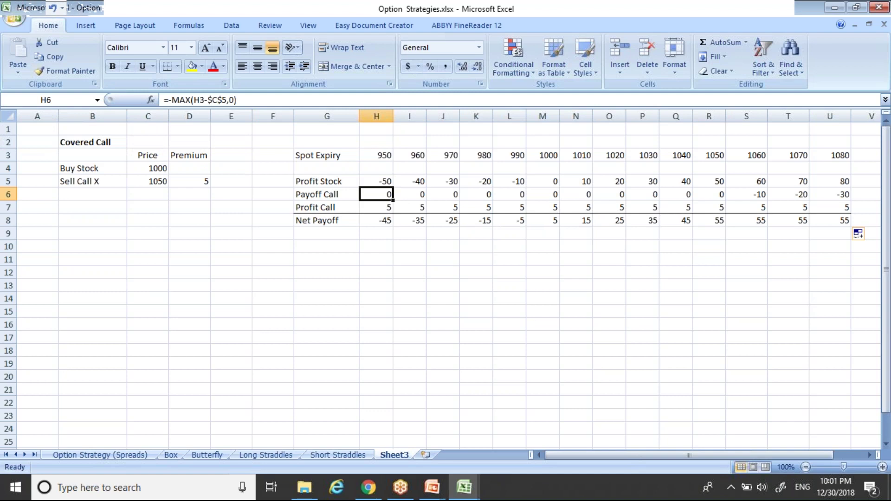
# Examine the call payoff, call profit and net payoff for the expiry prices below 1000
pyautogui.press('Right')
pyautogui.press('Right')
pyautogui.press('Right')
pyautogui.press('Right')
pyautogui.press('Right')
pyautogui.press('Left')
pyautogui.press('Left')
pyautogui.press('Left')
pyautogui.press('Left')
pyautogui.press('Left')
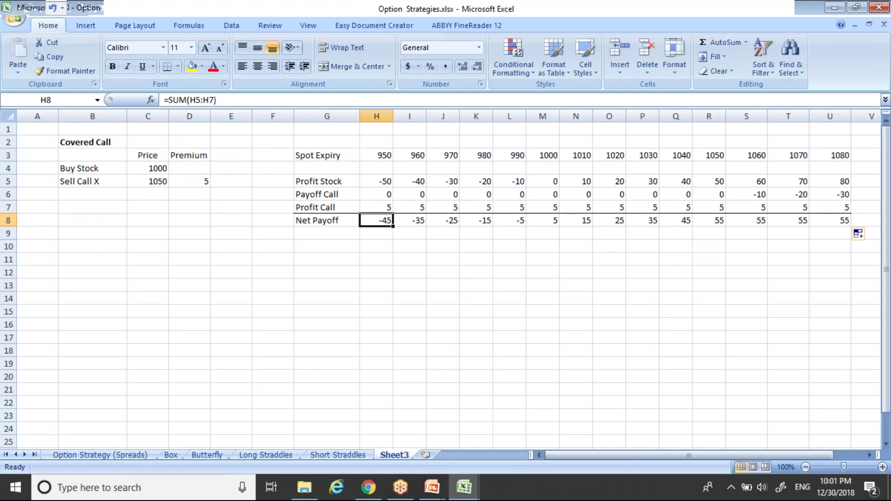
# Examine the net payoff from H8 to M8 and the values above it in the 1000 expiry column
pyautogui.press('Right')
pyautogui.press('Right')
pyautogui.press('Right')
pyautogui.press('Right')
pyautogui.press('Up')
pyautogui.press('Right')
pyautogui.press('Down')
pyautogui.press('Up')
pyautogui.press('Up')
pyautogui.press('Up')
pyautogui.press('Up')
pyautogui.press('Up')
pyautogui.press('Down')
pyautogui.press('Down')
pyautogui.press('Down')
pyautogui.press('Down')
pyautogui.press('Down')
pyautogui.press('Up')
pyautogui.press('Up')
pyautogui.press('Up')
pyautogui.press('Up')
pyautogui.press('Up')
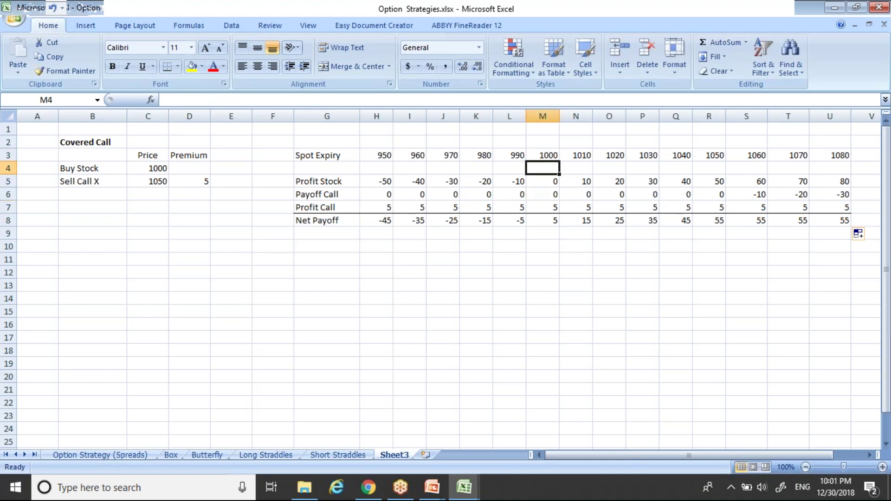
# Label the 1000 expiry price by entering ATM in M2 and centring it
pyautogui.press('Up')
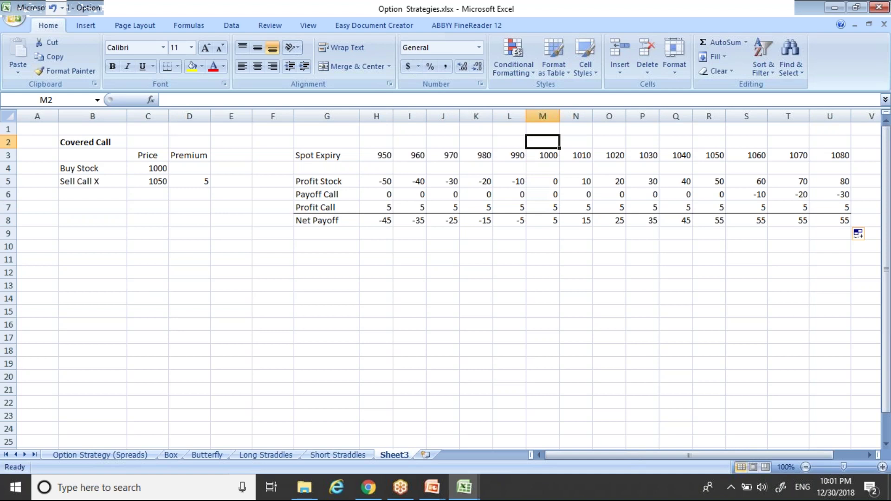
pyautogui.write('ATN')
pyautogui.press('BackSpace')
pyautogui.press('BackSpace')
pyautogui.write('TM')
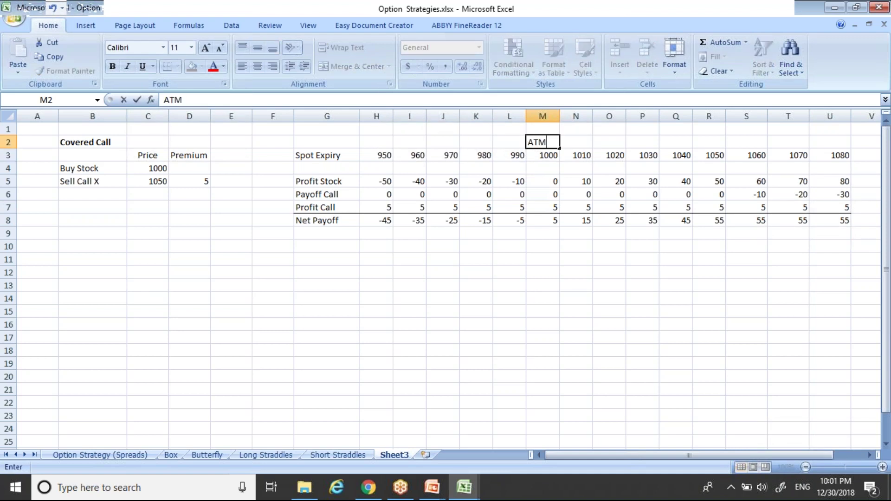
pyautogui.press('Return')
pyautogui.press('Up')
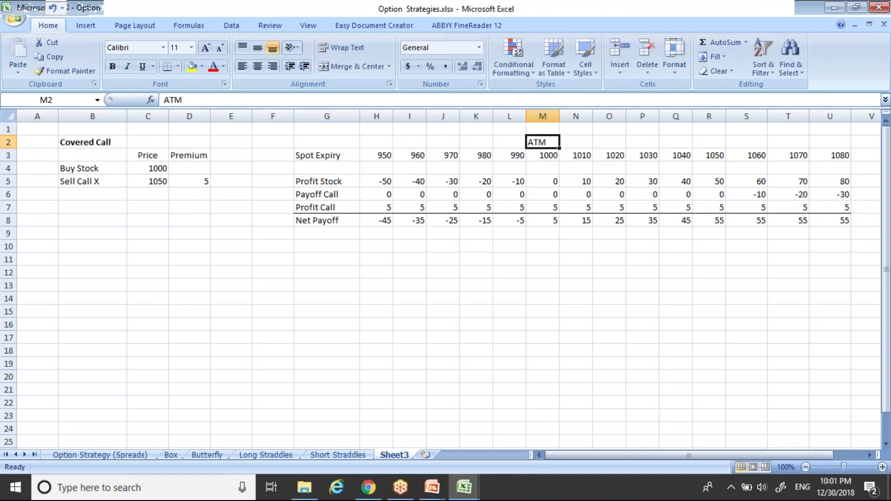
pyautogui.click(258, 65)
# Trace the 1000 expiry column from its price in M3 down to the net payoff in M8
pyautogui.press('Down')
pyautogui.press('Down')
pyautogui.press('Down')
pyautogui.press('Down')
pyautogui.press('Down')
pyautogui.press('Down')
pyautogui.press('Down')
pyautogui.press('Up')
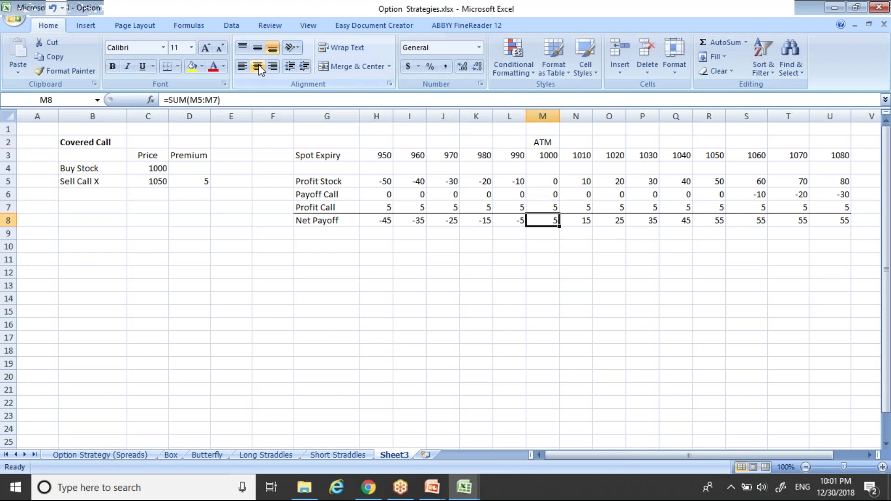
pyautogui.press('Up')
pyautogui.press('Up')
pyautogui.press('Up')
pyautogui.press('Up')
pyautogui.press('Up')
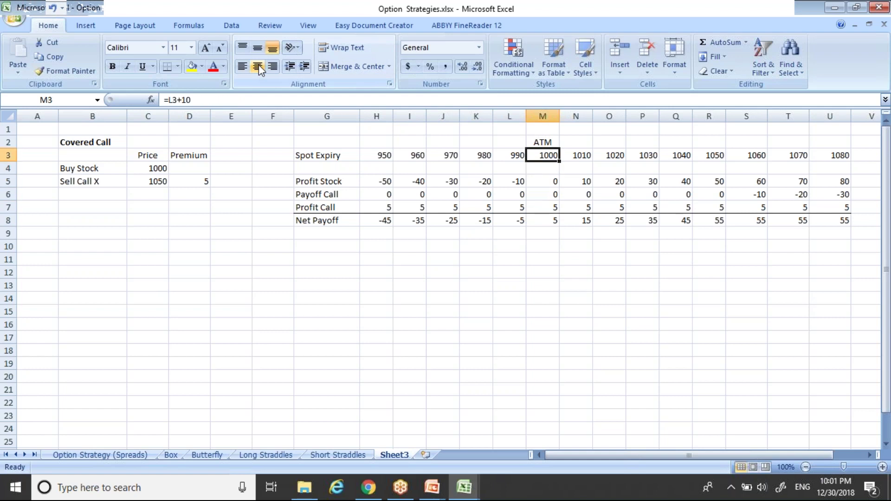
# Examine the expiry prices in row 3 below 1000, down to H3 and back
pyautogui.press('Left')
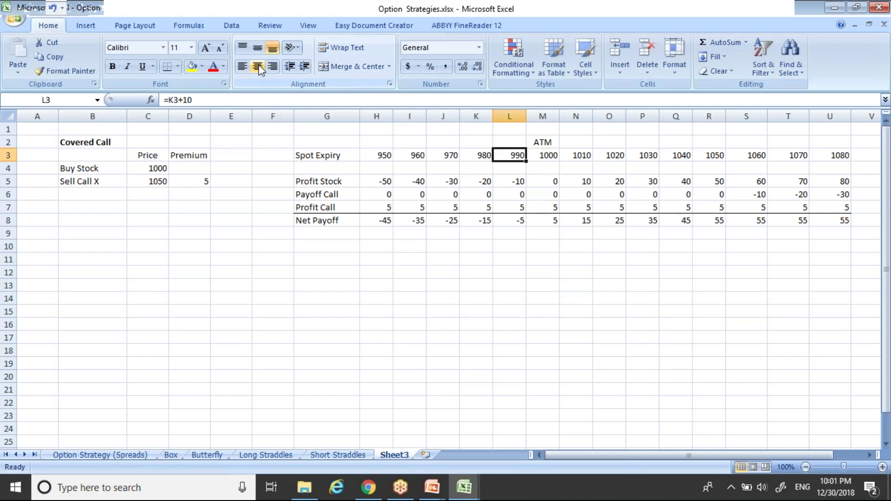
pyautogui.press('Left')
pyautogui.press('Left')
pyautogui.press('Left')
pyautogui.press('Left')
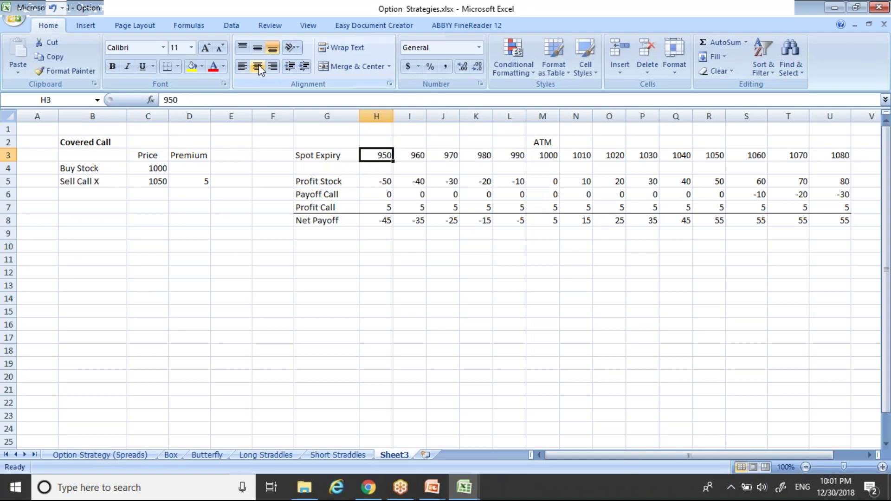
pyautogui.press('Right')
pyautogui.press('Right')
pyautogui.press('Right')
pyautogui.press('Right')
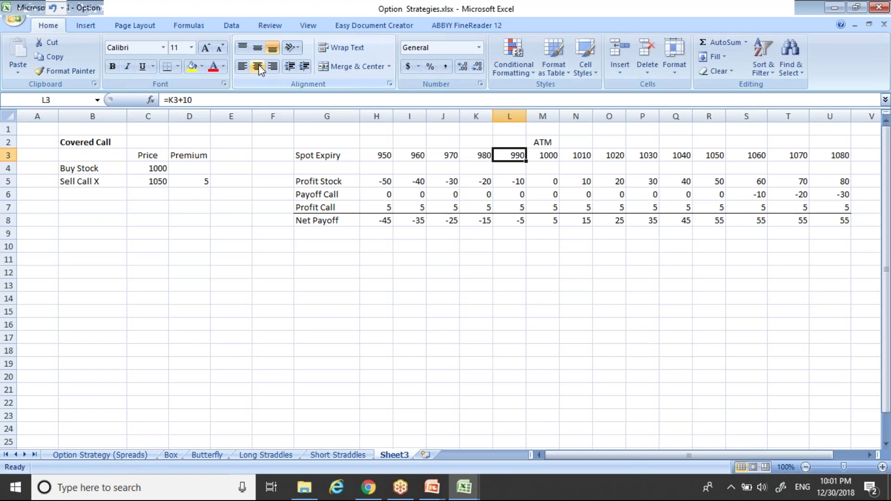
# Delete the ATM label from M2
pyautogui.press('Right')
pyautogui.press('Up')
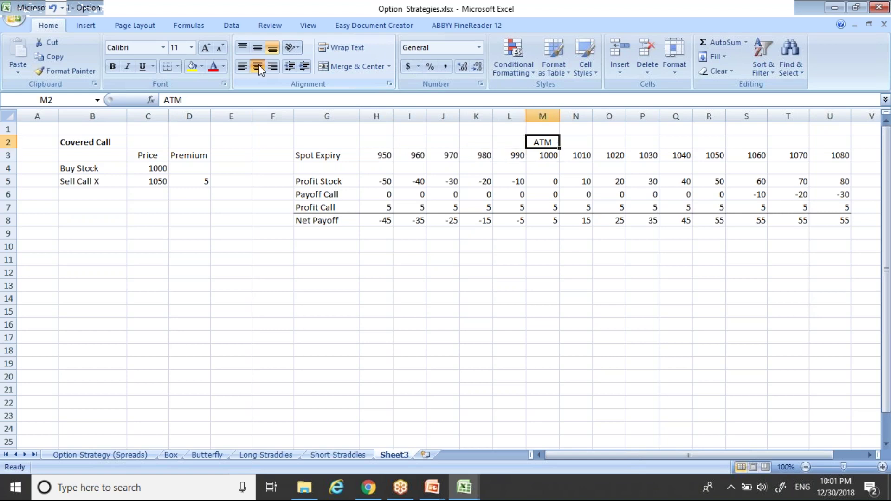
pyautogui.press('Delete')
# Label the 1050 expiry price by entering ATM in R2 and centring it
pyautogui.press('Down')
pyautogui.press('Right')
pyautogui.press('Right')
pyautogui.press('Right')
pyautogui.press('Right')
pyautogui.press('Right')
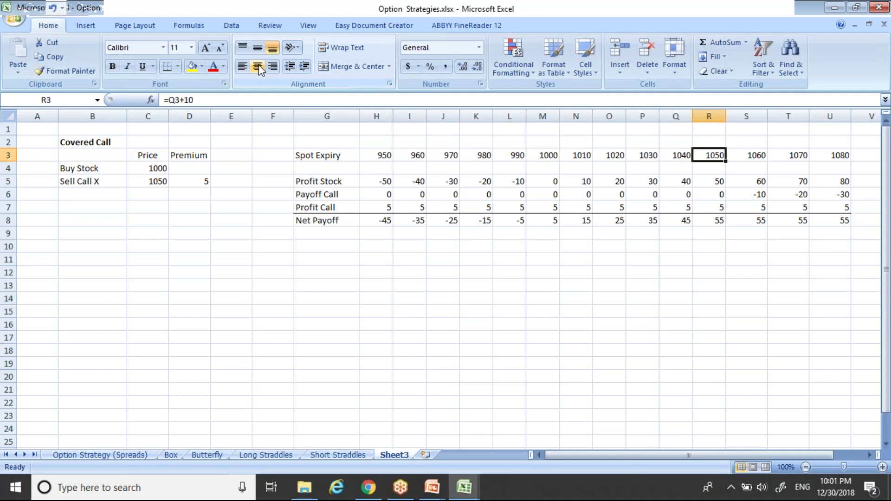
pyautogui.press('Up')
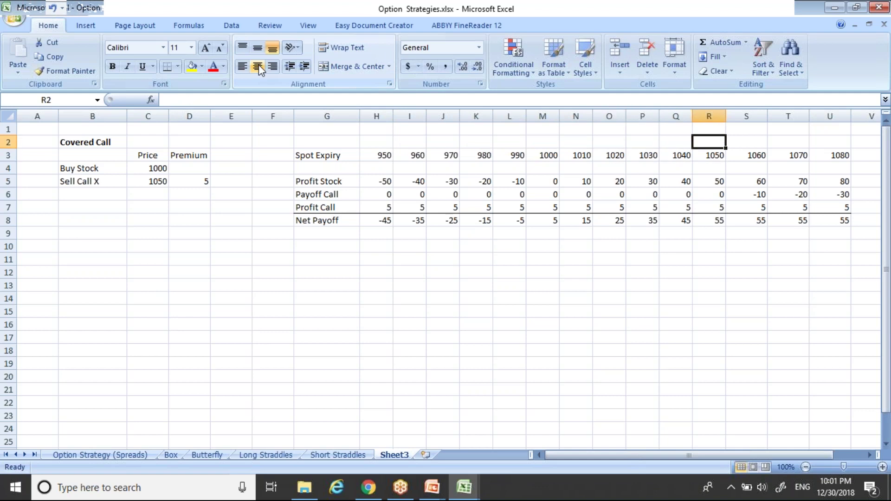
pyautogui.write('ATN')
pyautogui.press('BackSpace')
pyautogui.write('M')
pyautogui.press('Return')
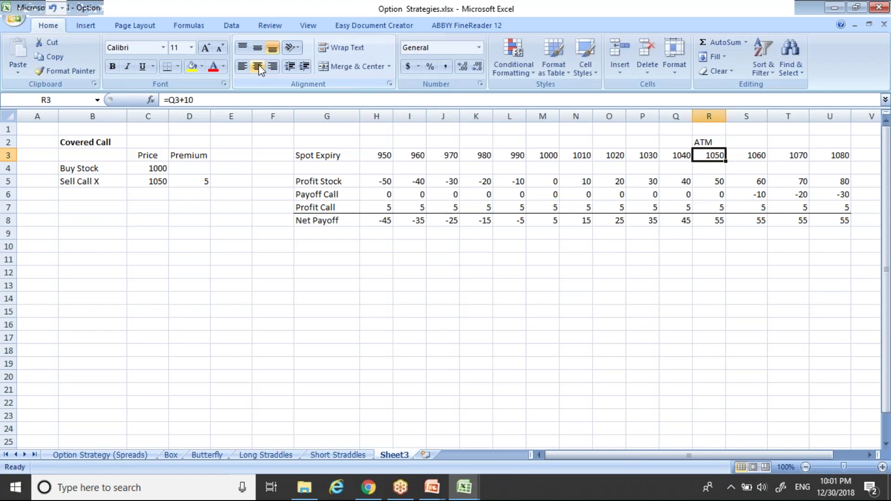
pyautogui.press('Up')
pyautogui.click(258, 66)
# Examine the expiry prices in row 3 below the 1050 strike, moving down the range and back up
pyautogui.press('Down')
pyautogui.press('Left')
pyautogui.press('Left')
pyautogui.press('Left')
pyautogui.press('Left')
pyautogui.press('Left')
pyautogui.press('Left')
pyautogui.press('Left')
pyautogui.press('Left')
pyautogui.press('Left')
pyautogui.press('Left')
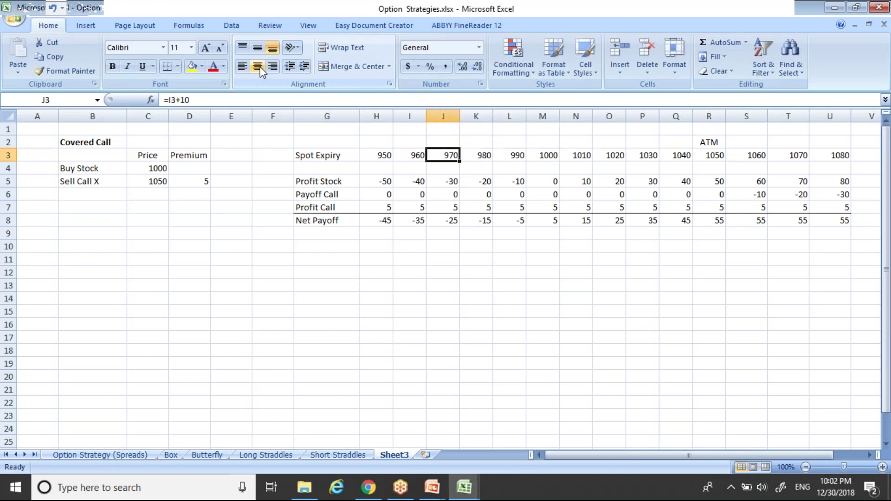
pyautogui.press('Right')
pyautogui.press('Right')
pyautogui.press('Right')
pyautogui.press('Right')
pyautogui.press('Right')
pyautogui.press('Right')
pyautogui.press('Right')
pyautogui.press('Right')
pyautogui.press('Right')
pyautogui.press('Right')
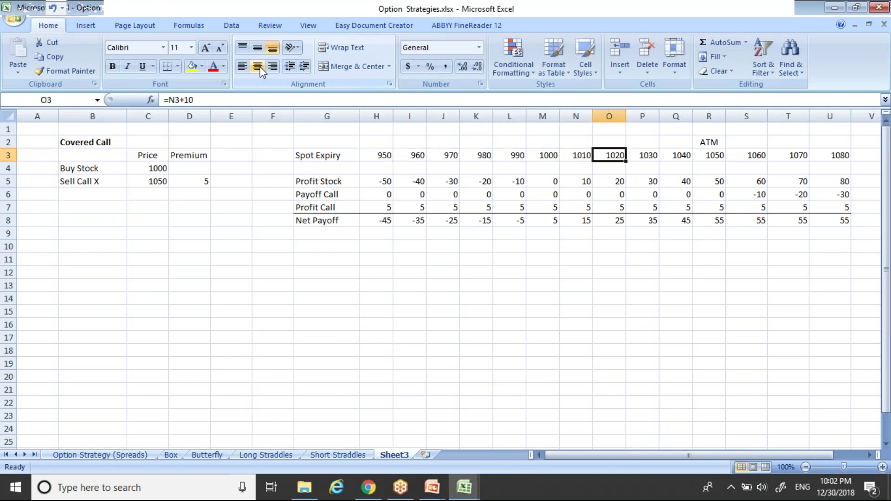
# Append (OTM) to the Sell Call X label in B5
pyautogui.press('Left')
pyautogui.press('Left')
pyautogui.press('Left')
pyautogui.press('Left')
pyautogui.press('Left')
pyautogui.press('Left')
pyautogui.press('Left')
pyautogui.press('Left')
pyautogui.press('Left')
pyautogui.press('Left')
pyautogui.press('Left')
pyautogui.press('Left')
pyautogui.press('Left')
pyautogui.press('Left')
pyautogui.press('Left')
pyautogui.press('Left')
pyautogui.press('Down')
pyautogui.press('Down')
pyautogui.press('Right')
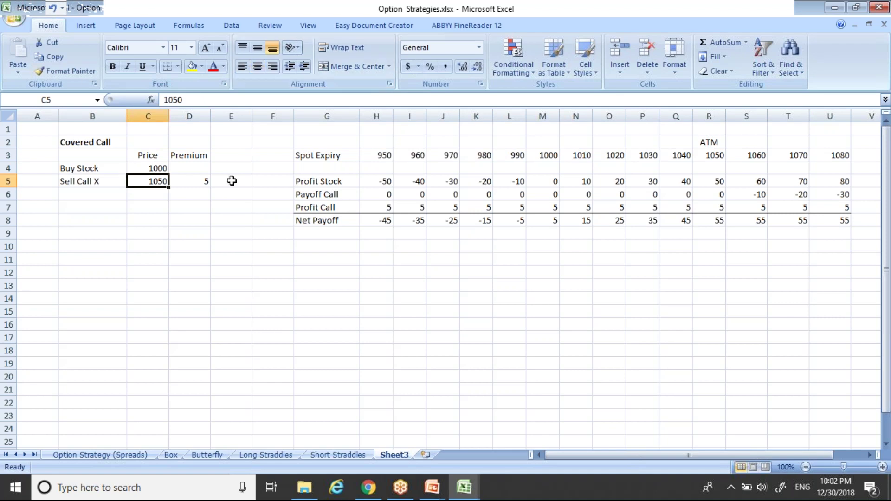
pyautogui.click(105, 182)
pyautogui.press('F2')
pyautogui.write('(OTM)')
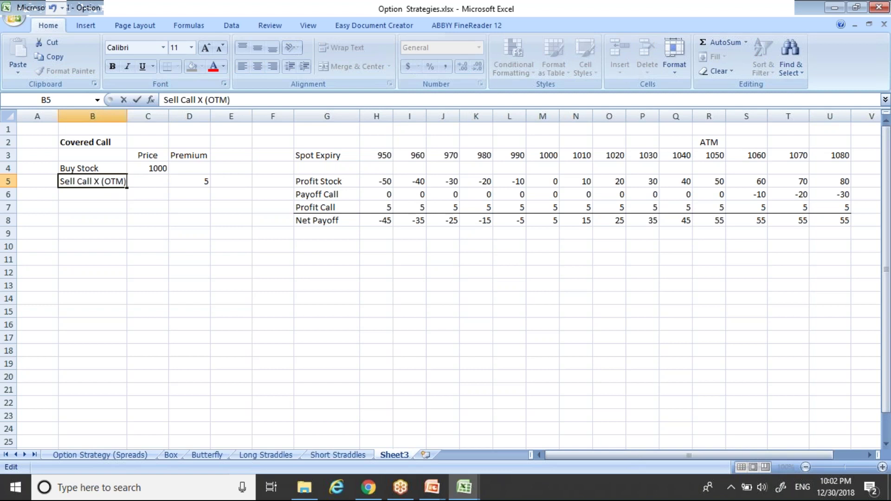
pyautogui.press('Return')
# Examine the stock profit formulas in row 5 across the expiry prices, moving along the row and back to the call strike
pyautogui.press('Up')
pyautogui.press('Right')
pyautogui.press('Right')
pyautogui.press('Right')
pyautogui.press('Right')
pyautogui.press('Right')
pyautogui.press('Right')
pyautogui.press('Right')
pyautogui.press('Right')
pyautogui.press('Right')
pyautogui.press('Right')
pyautogui.press('Right')
pyautogui.press('Right')
pyautogui.press('Right')
pyautogui.press('Right')
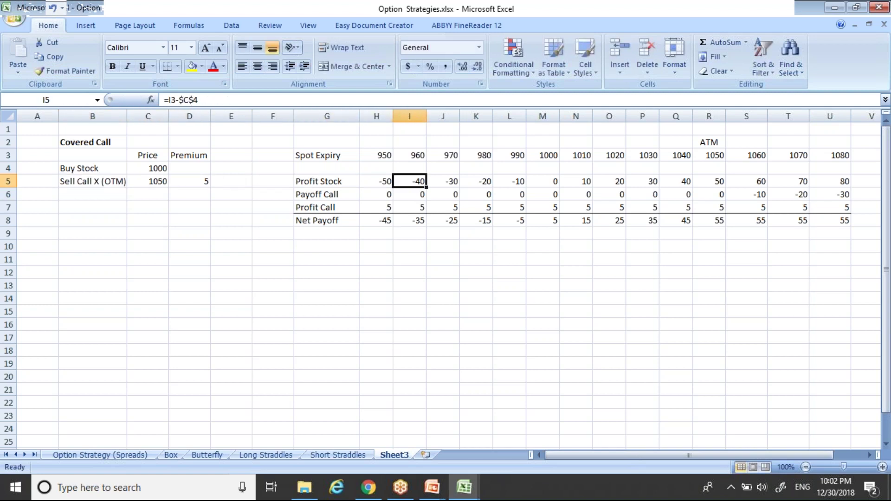
pyautogui.press('Left')
pyautogui.press('Left')
pyautogui.press('Left')
pyautogui.press('Left')
pyautogui.press('Left')
pyautogui.press('Left')
pyautogui.press('Left')
pyautogui.press('Left')
pyautogui.press('Left')
pyautogui.press('Left')
pyautogui.press('Left')
pyautogui.press('Left')
pyautogui.press('Left')
pyautogui.press('Left')
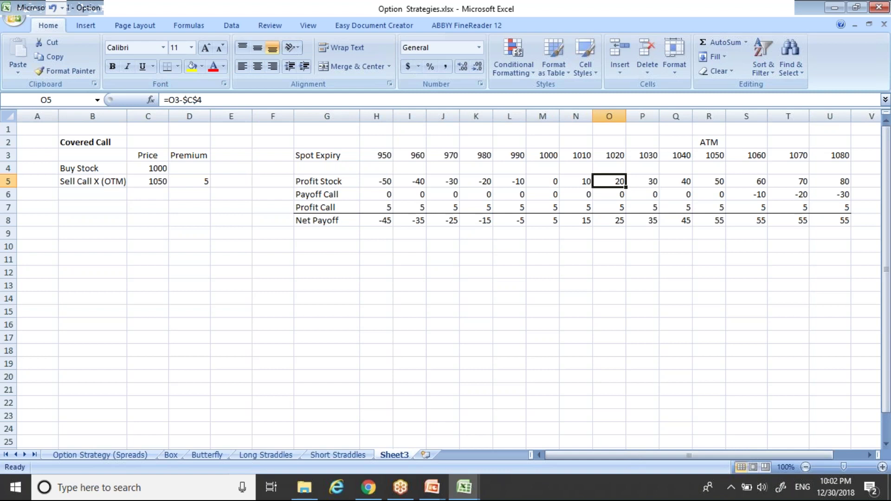
pyautogui.press('Right')
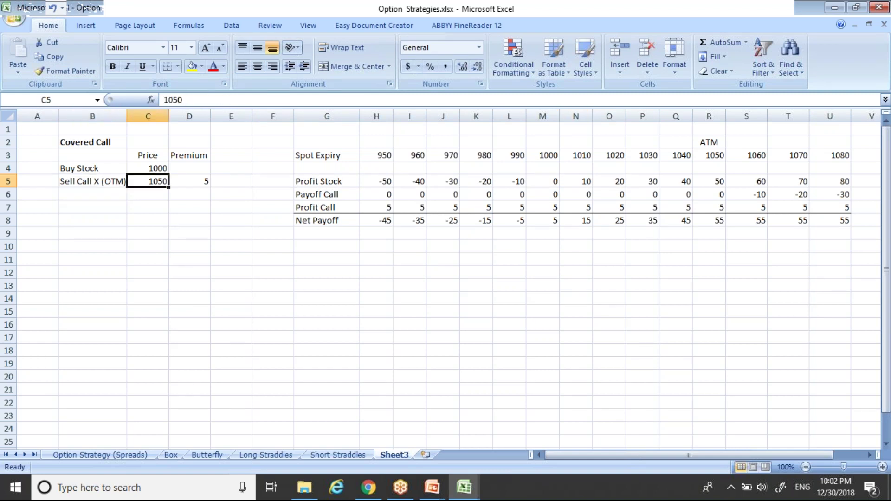
# Examine the stock purchase price in C4 and follow the 950 expiry case down column H to its net payoff in H8
pyautogui.press('Right')
pyautogui.press('Up')
pyautogui.press('Left')
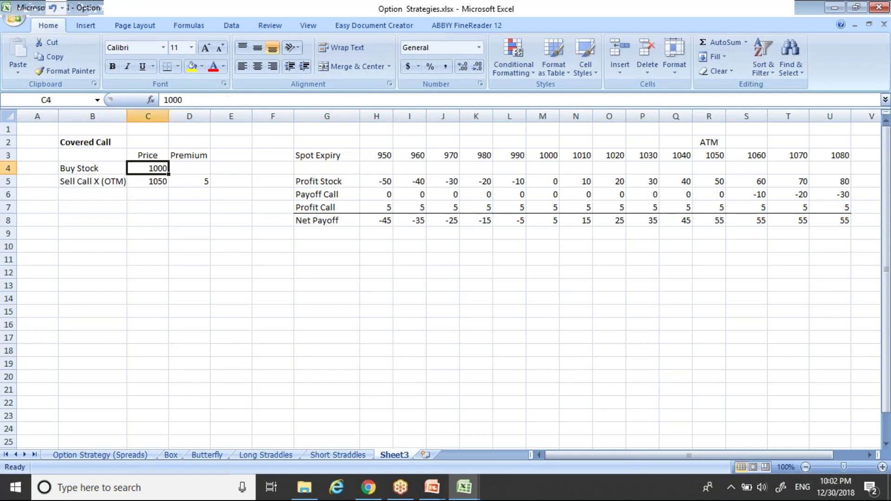
pyautogui.press('Right')
pyautogui.press('Right')
pyautogui.press('Right')
pyautogui.press('Right')
pyautogui.press('Up')
pyautogui.press('Right')
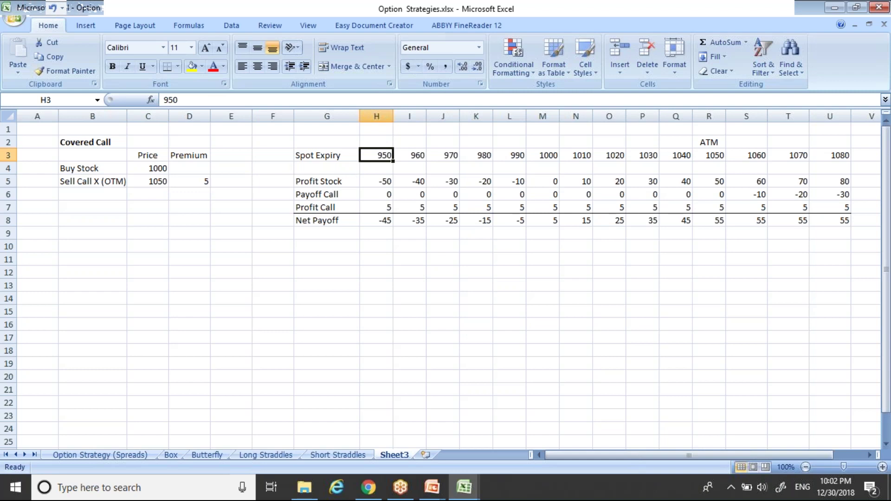
pyautogui.press('Down')
pyautogui.press('Down')
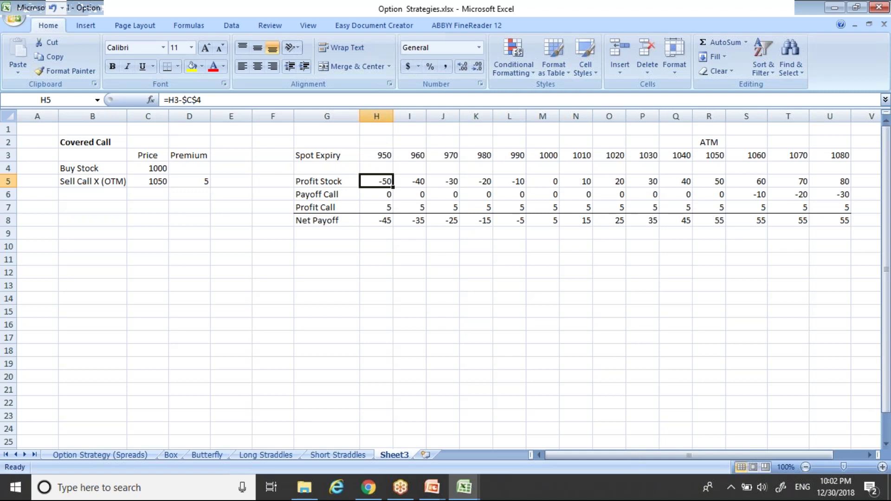
pyautogui.click(377, 195)
pyautogui.click(377, 208)
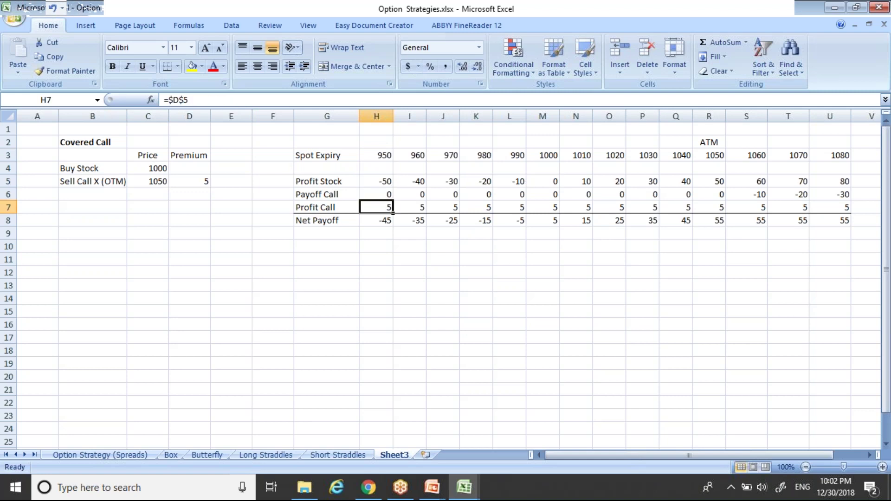
pyautogui.click(376, 233)
pyautogui.click(376, 207)
pyautogui.click(376, 221)
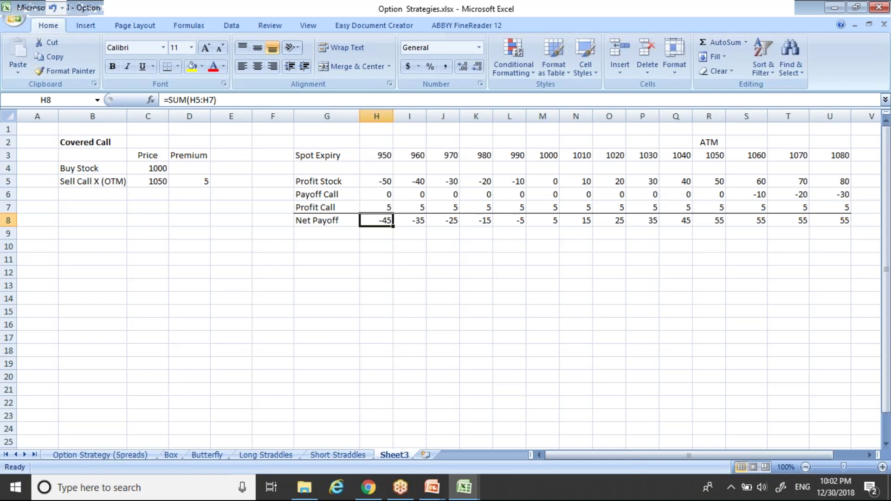
# Examine the 960 expiry case in column I, comparing its stock profit with its net payoff
pyautogui.click(409, 221)
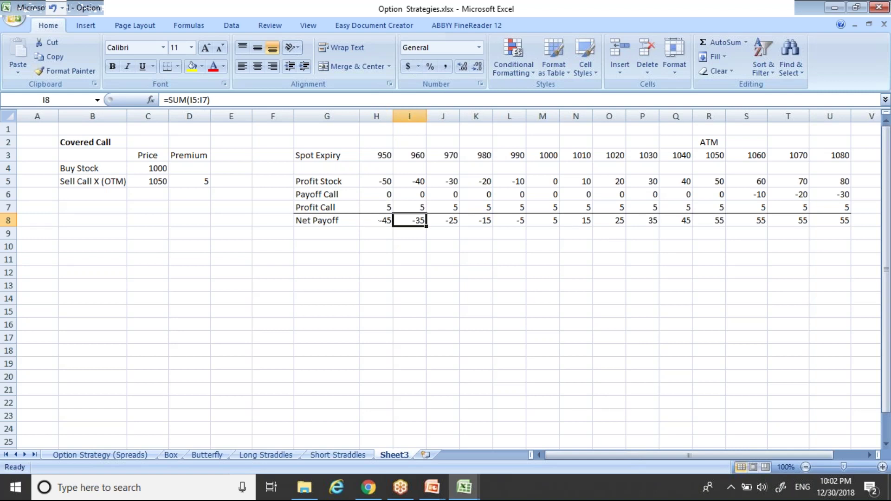
pyautogui.press('Right')
pyautogui.press('Right')
pyautogui.press('Left')
pyautogui.press('Left')
pyautogui.press('Up')
pyautogui.press('Up')
pyautogui.press('Up')
pyautogui.press('Up')
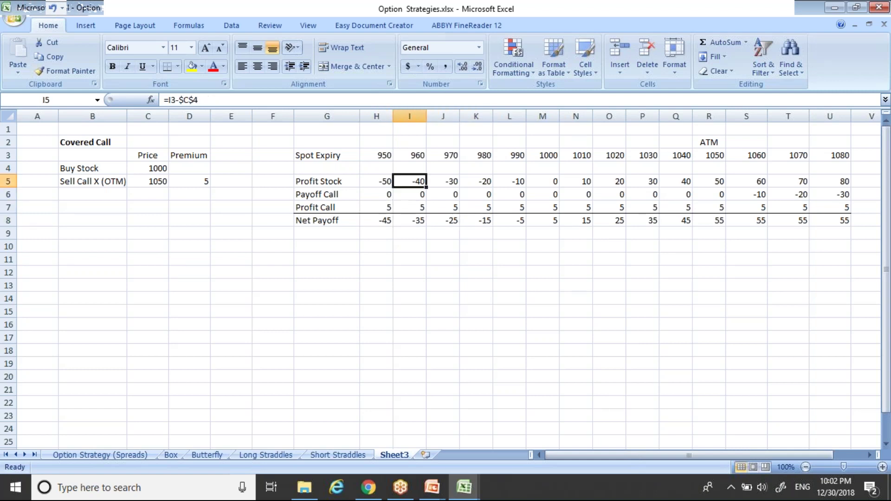
pyautogui.press('Down')
pyautogui.press('Down')
pyautogui.press('Down')
pyautogui.press('Down')
# Examine the net payoffs in row 8 and their components for expiry prices from 970 to 1000
pyautogui.press('Right')
pyautogui.press('Right')
pyautogui.press('Right')
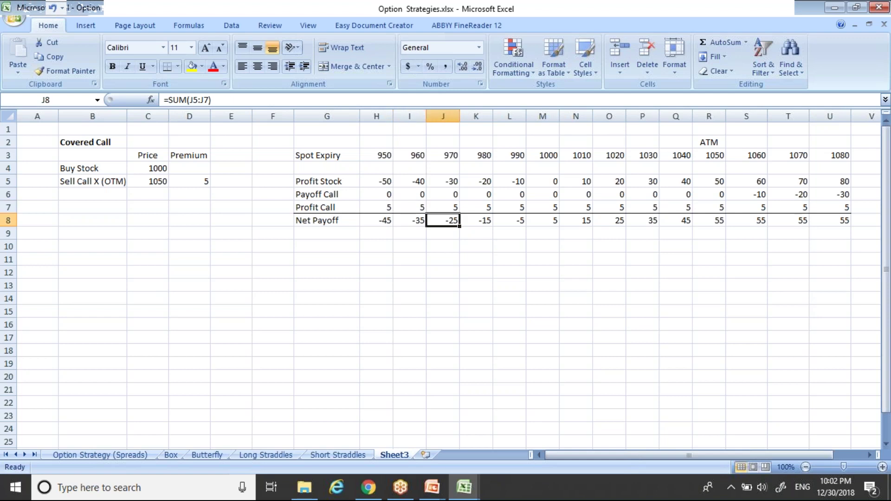
pyautogui.press('Right')
pyautogui.press('Up')
pyautogui.press('Up')
pyautogui.press('Up')
pyautogui.press('Up')
pyautogui.press('Up')
pyautogui.press('Down')
pyautogui.press('Down')
pyautogui.press('Down')
pyautogui.press('Down')
pyautogui.press('Down')
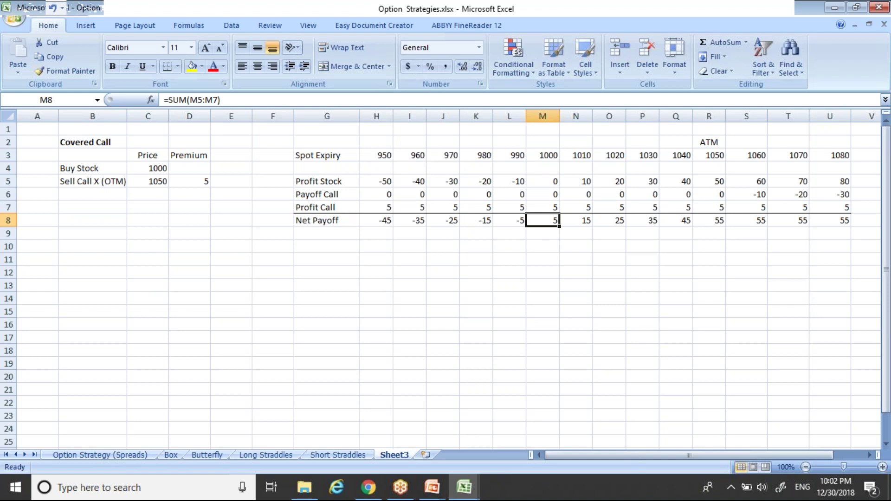
# Examine the 990 expiry case in column L from spot price to net payoff, compared with the 1000 case
pyautogui.press('Up')
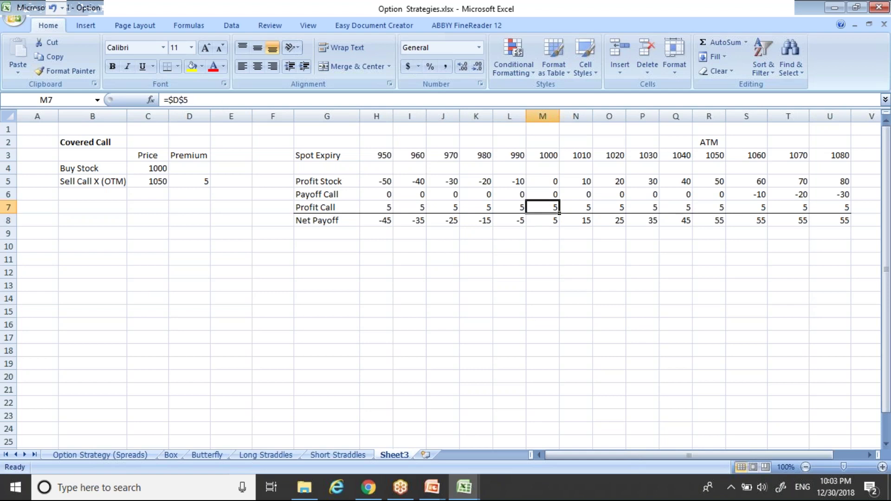
pyautogui.press('Left')
pyautogui.press('Up')
pyautogui.press('Up')
pyautogui.press('Up')
pyautogui.press('Up')
pyautogui.press('Down')
pyautogui.press('Down')
pyautogui.press('Down')
pyautogui.press('Down')
pyautogui.press('Down')
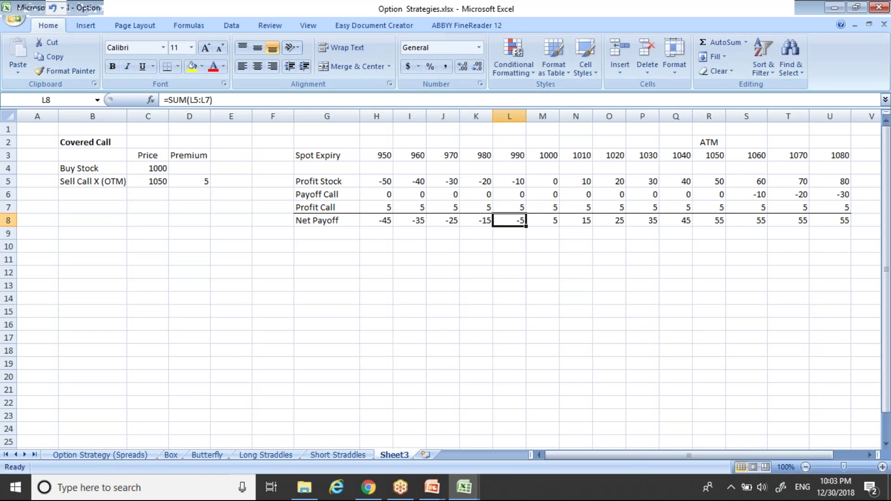
pyautogui.press('Right')
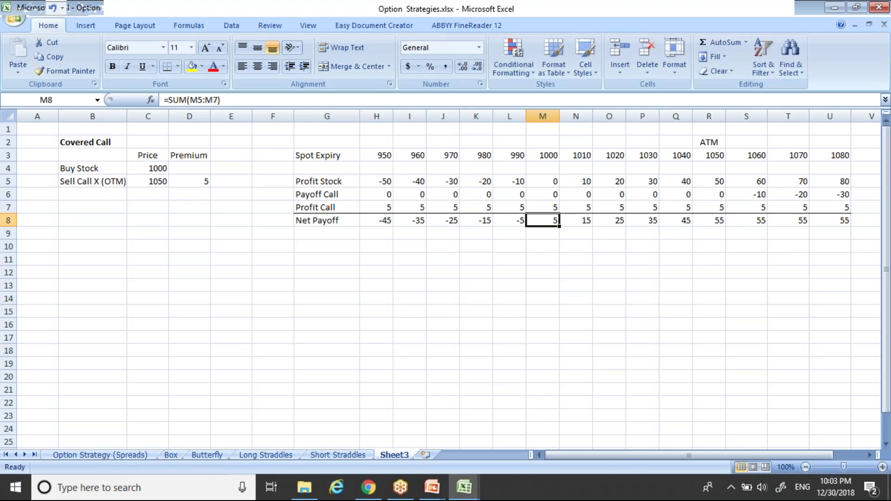
# Examine the 1010 expiry case in column N, from spot price through stock profit to call profit
pyautogui.press('Right')
pyautogui.press('Up')
pyautogui.press('Up')
pyautogui.press('Up')
pyautogui.press('Up')
pyautogui.press('Up')
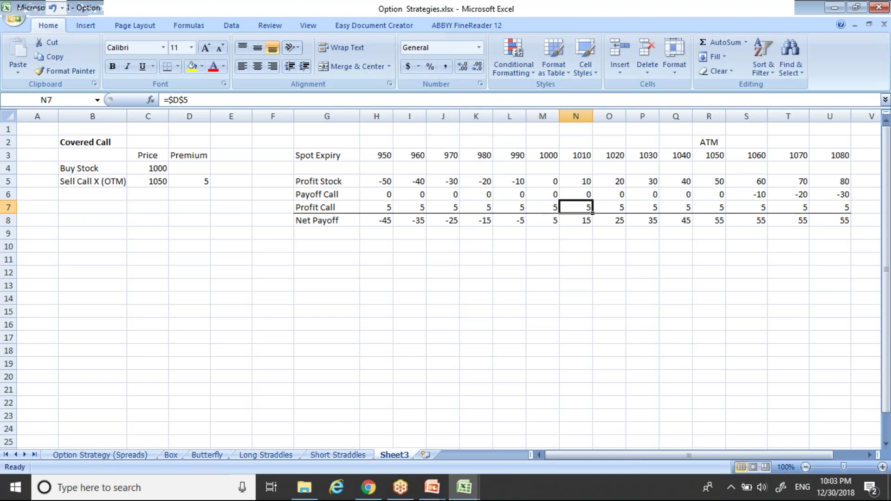
pyautogui.press('Down')
pyautogui.press('Down')
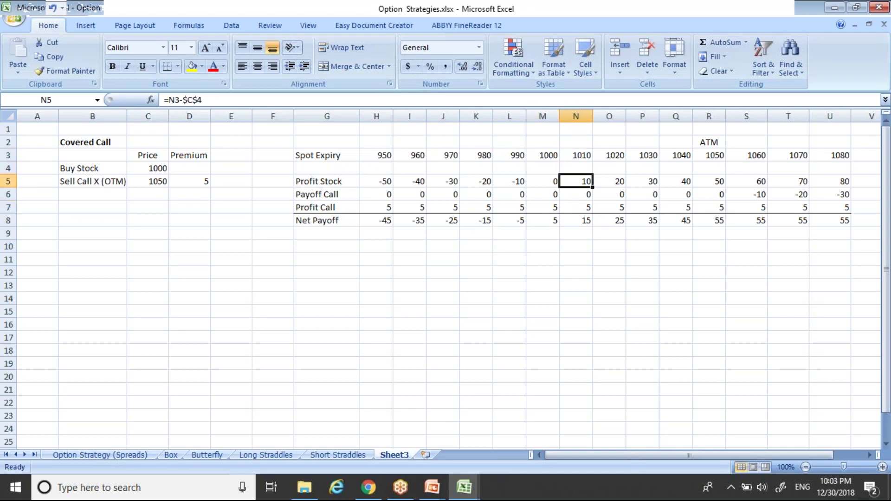
pyautogui.press('Down')
pyautogui.press('Down')
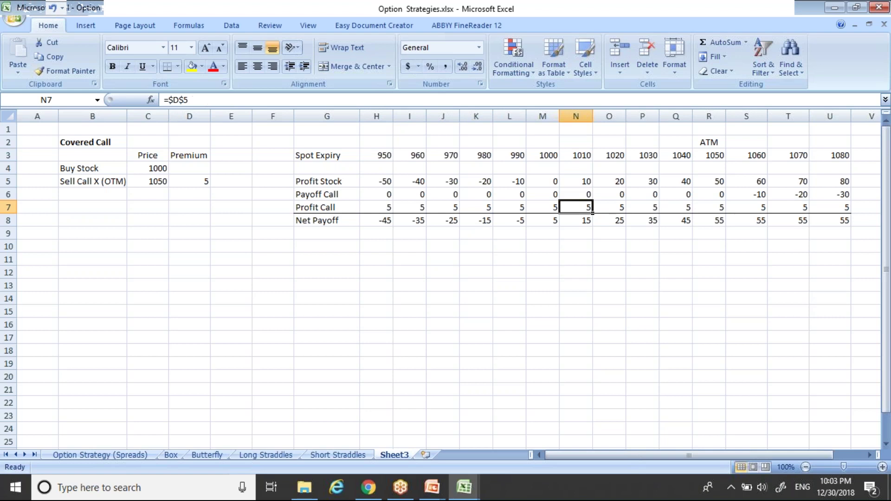
# Examine the 1020 expiry case in column O, from spot price down to call profit
pyautogui.press('Right')
pyautogui.press('Up')
pyautogui.press('Up')
pyautogui.press('Up')
pyautogui.press('Up')
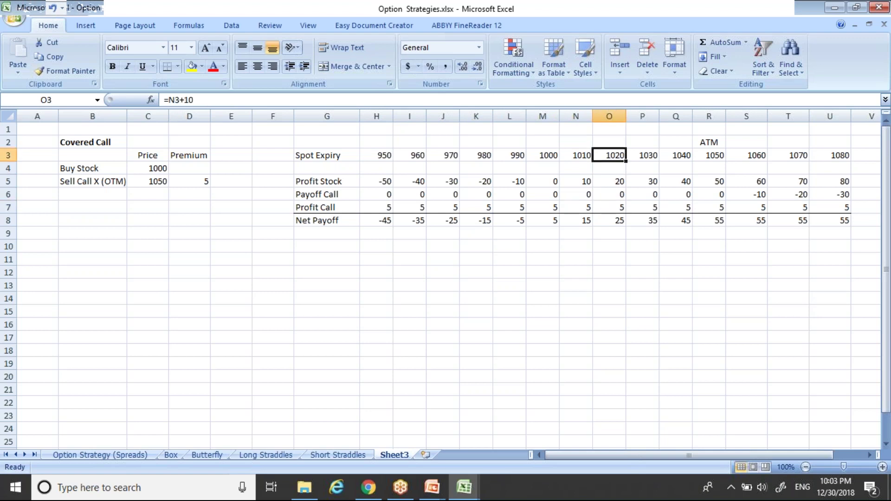
pyautogui.press('Down')
pyautogui.press('Down')
pyautogui.press('Down')
pyautogui.press('Down')
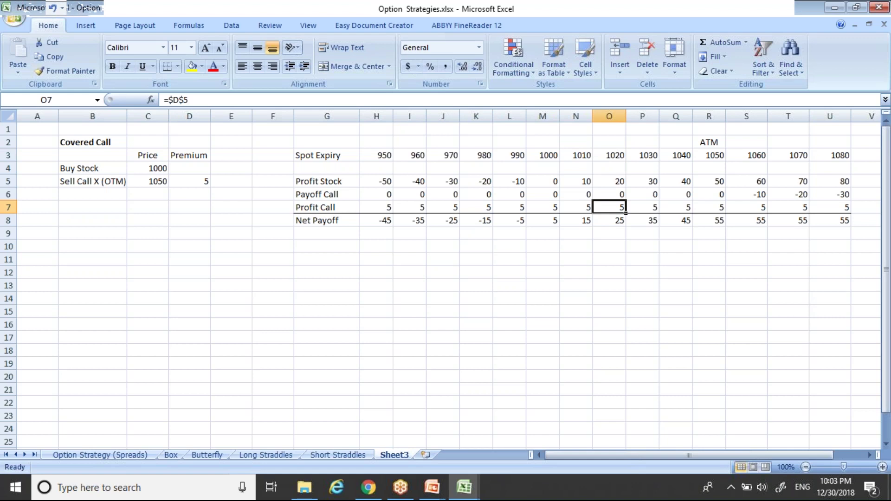
# Examine the call profit up to the 1050 strike, and the call and net payoffs for expiry prices above it
pyautogui.press('Right')
pyautogui.press('Right')
pyautogui.press('Right')
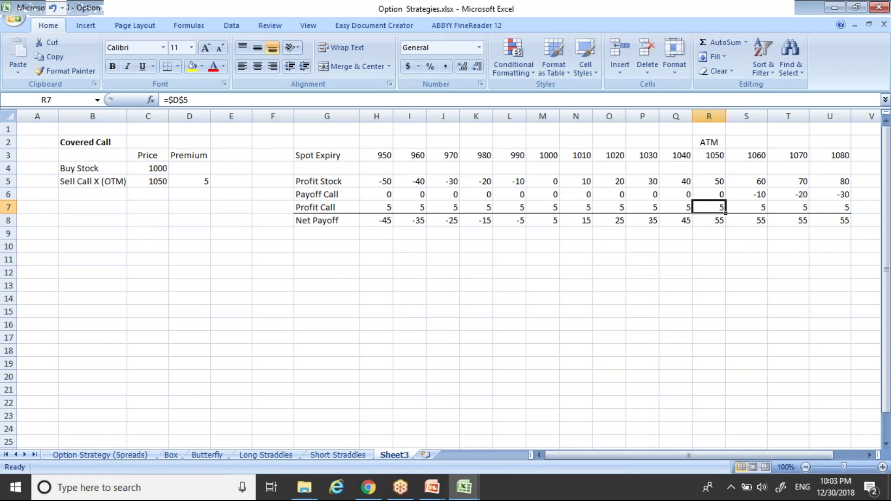
pyautogui.press('Right')
pyautogui.press('Up')
pyautogui.press('Right')
pyautogui.press('Right')
pyautogui.press('Right')
pyautogui.press('Down')
pyautogui.press('Down')
pyautogui.press('Left')
pyautogui.press('Left')
pyautogui.press('Left')
pyautogui.press('Left')
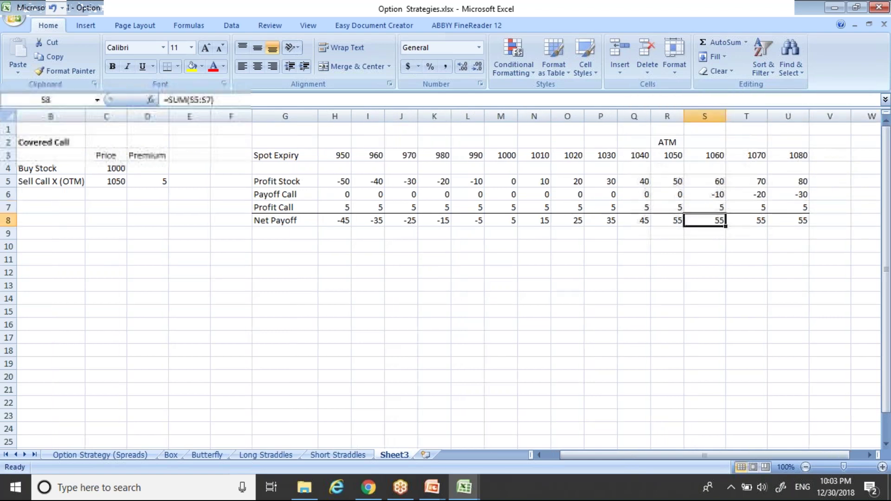
# Compare the net payoffs in R8:U8 for expiry prices from 1050 to 1080, and check the call strike in C5
pyautogui.press('Right')
pyautogui.press('Right')
pyautogui.press('Right')
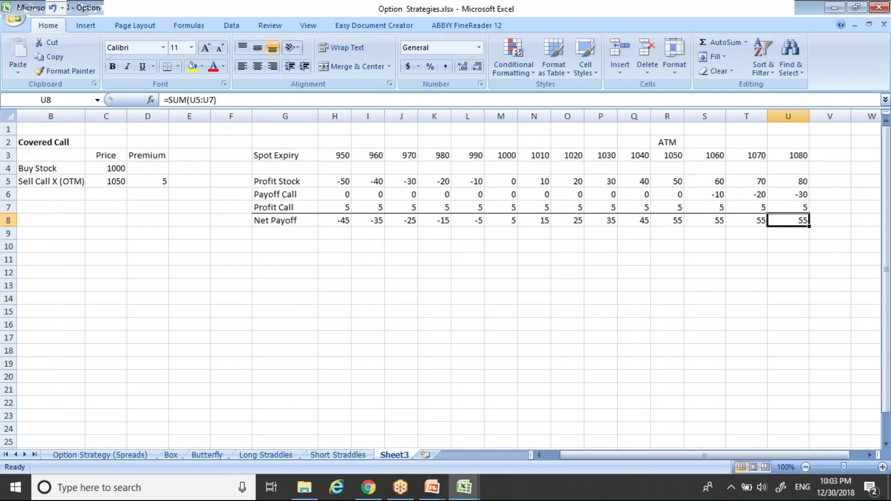
pyautogui.press('Left')
pyautogui.press('Left')
pyautogui.press('Left')
pyautogui.press('Right')
pyautogui.press('Right')
pyautogui.press('Right')
pyautogui.press('Left')
pyautogui.press('Left')
pyautogui.press('Left')
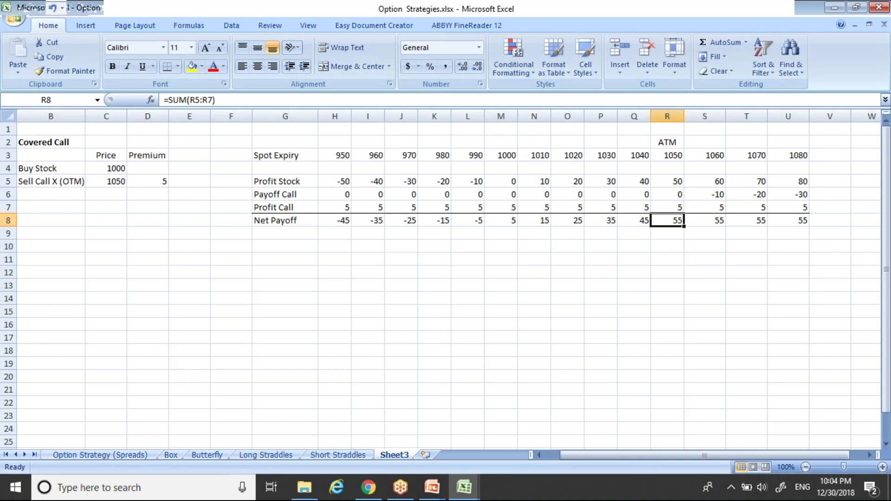
pyautogui.click(99, 182)
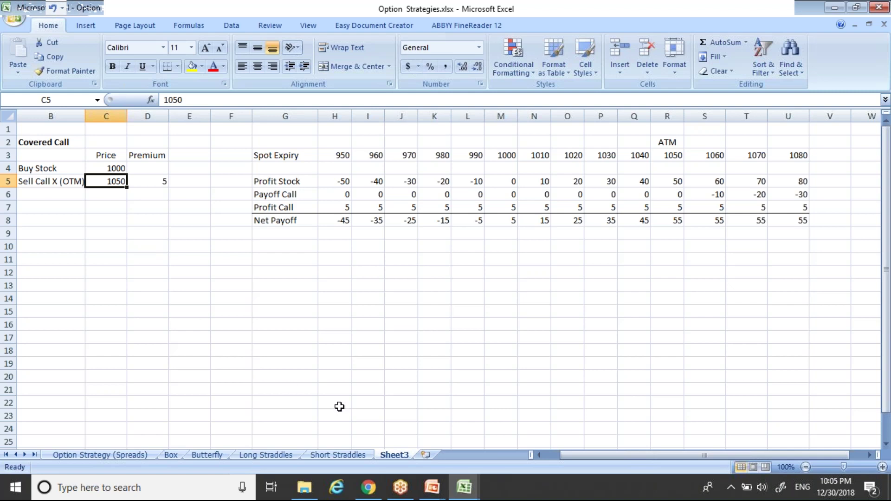
# Switch to Chrome and open in.investing.com in a new tab
pyautogui.click(363, 498)
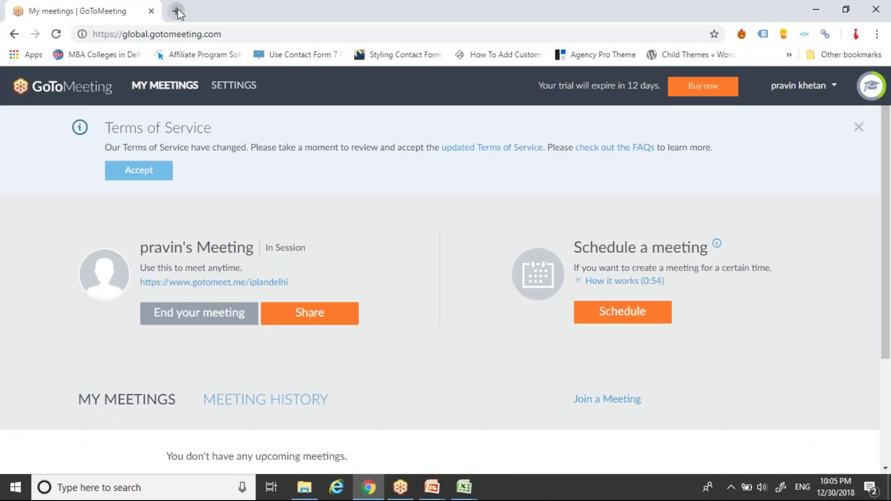
pyautogui.click(177, 11)
pyautogui.write('in')
pyautogui.press('Return')
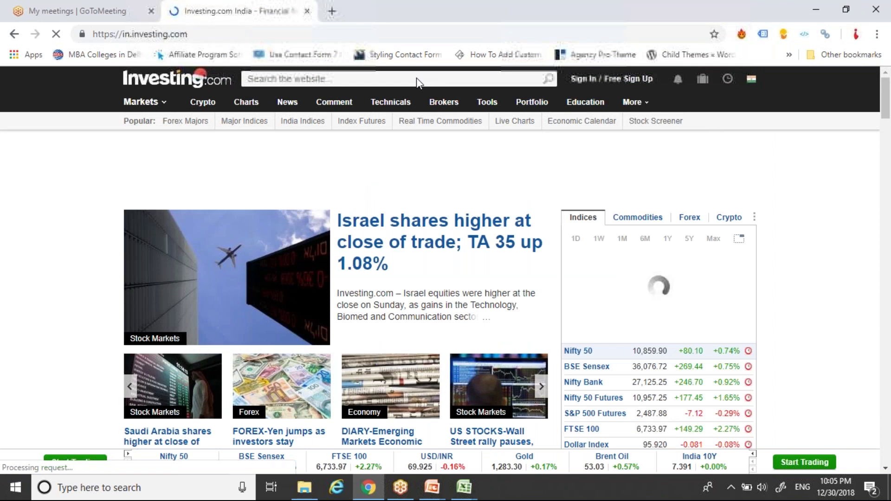
# Search Investing.com for tcs and open the chart page of Tata Consultancy Services Ltd
pyautogui.click(393, 85)
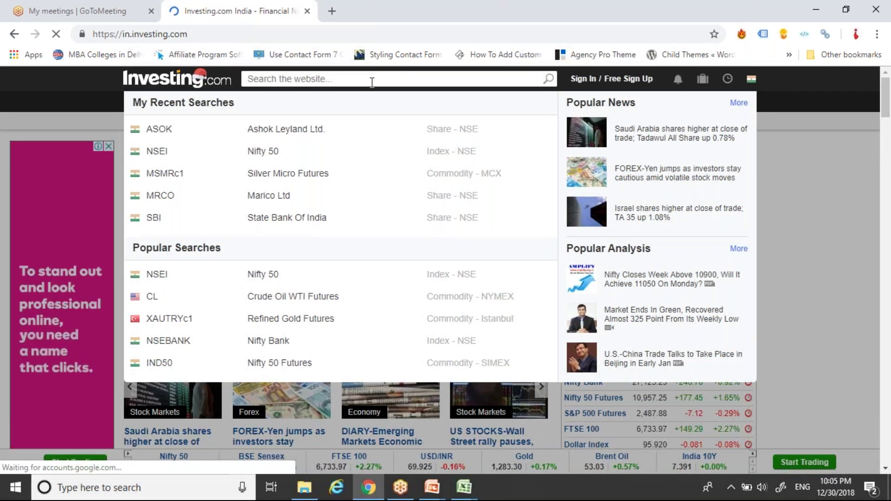
pyautogui.write('tcs')
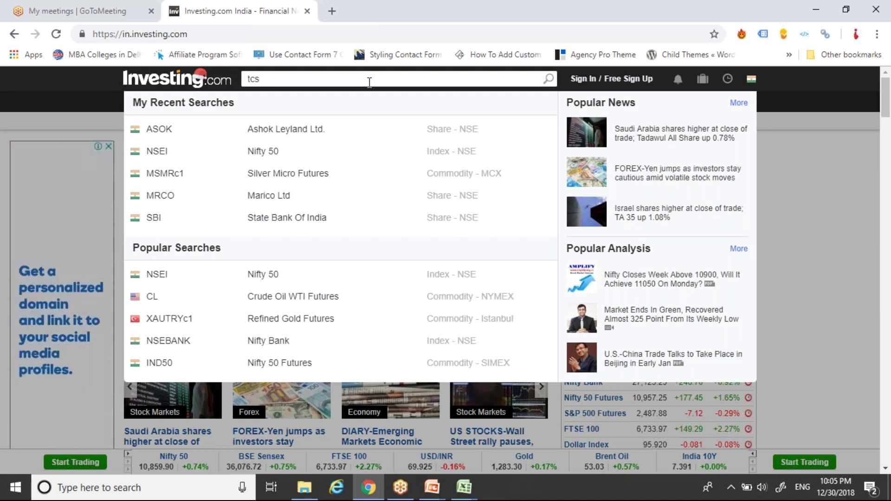
pyautogui.press('Return')
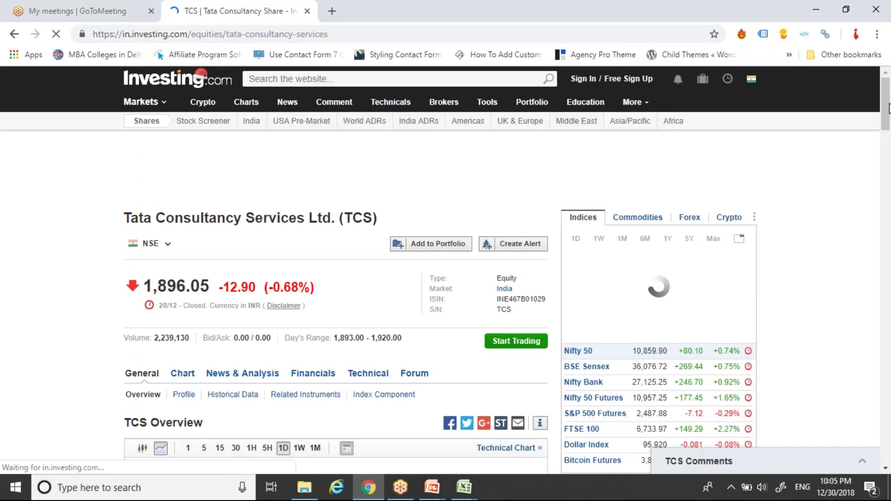
pyautogui.scroll(-2, 889, 108)
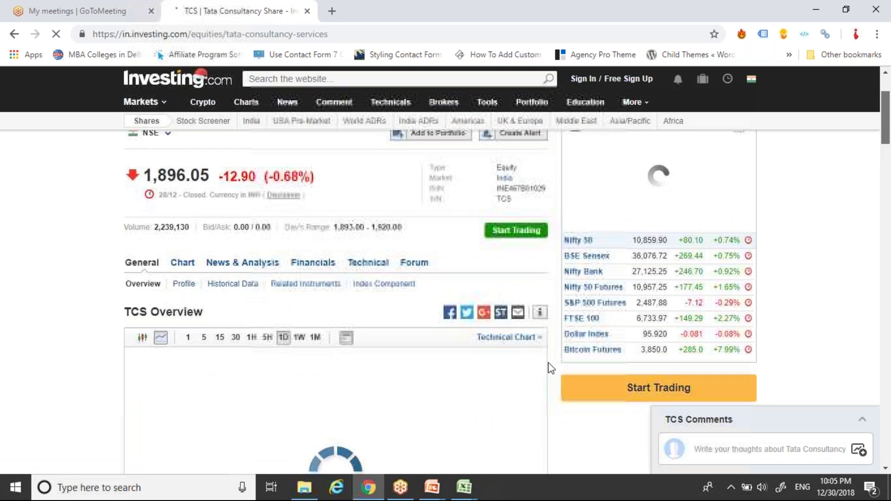
pyautogui.scroll(-2, 514, 344)
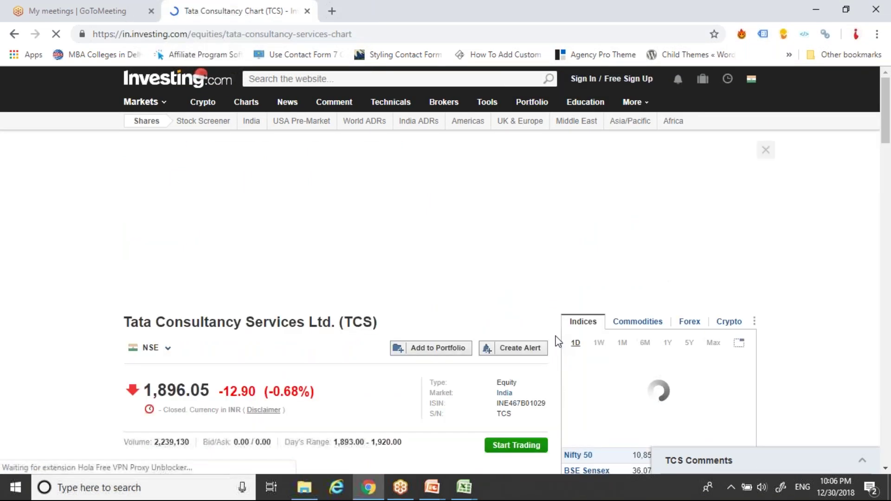
# Expand the TCS streaming chart to the full-screen view
pyautogui.scroll(-1, 558, 342)
pyautogui.scroll(-1, 558, 342)
pyautogui.scroll(-2, 559, 342)
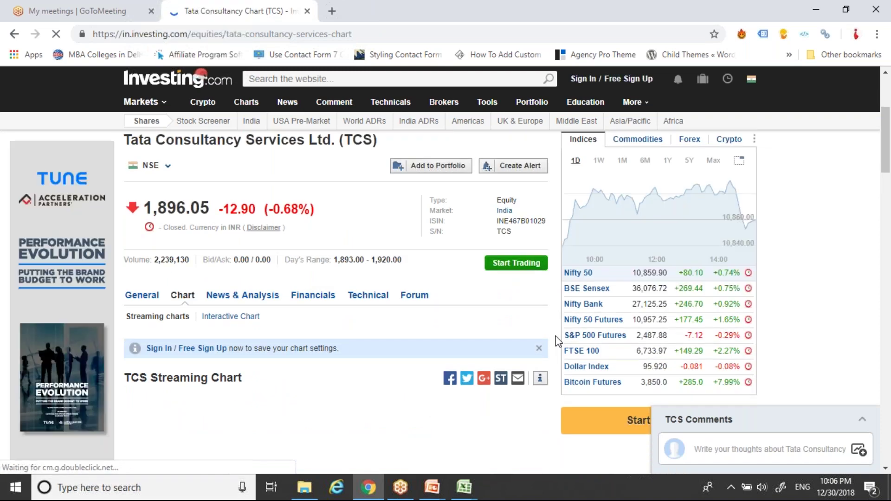
pyautogui.scroll(-3, 558, 342)
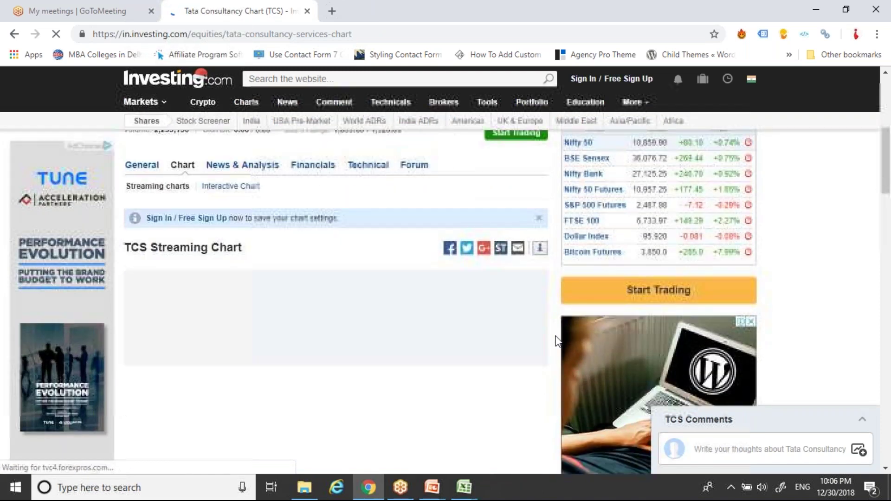
pyautogui.scroll(-1, 559, 342)
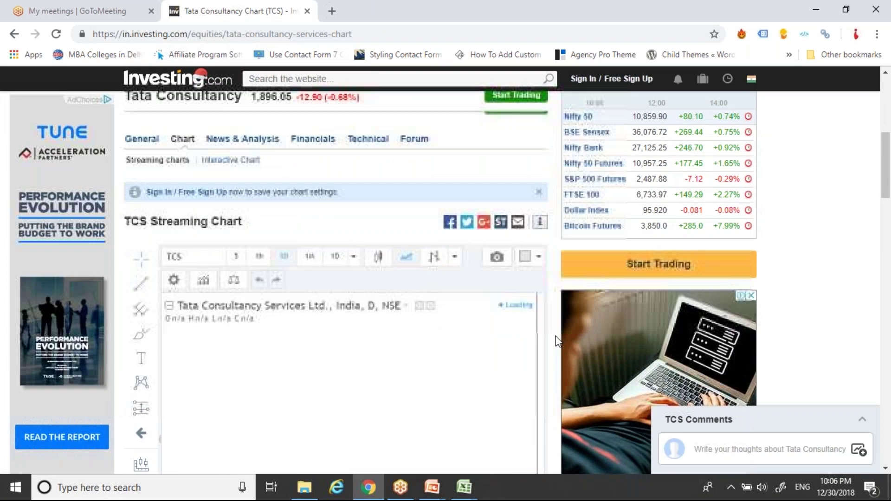
pyautogui.scroll(-1, 557, 341)
pyautogui.click(534, 231)
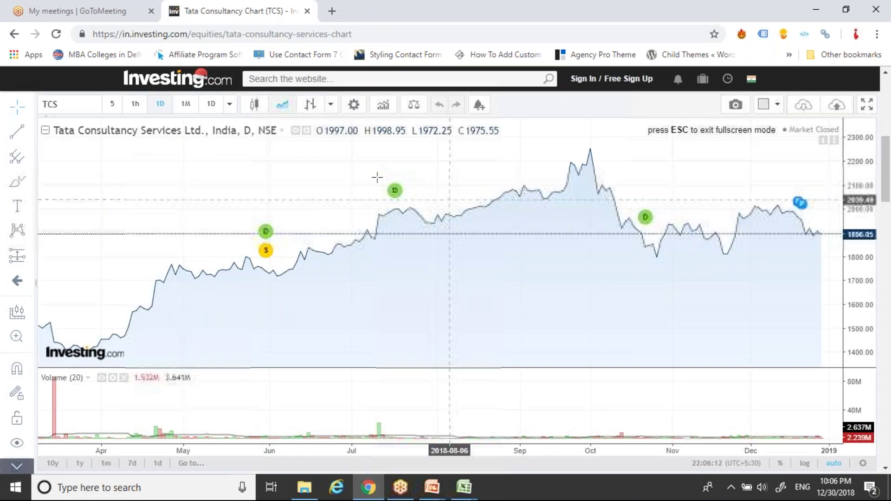
# Show the TCS chart as candlesticks and shift it to leave empty space after the latest December prices
pyautogui.click(255, 105)
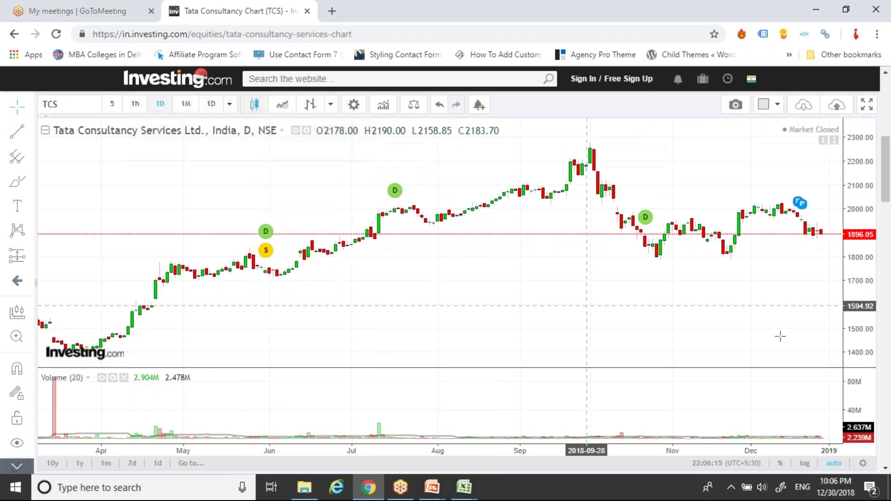
pyautogui.moveTo(780, 334); pyautogui.dragTo(545, 333)
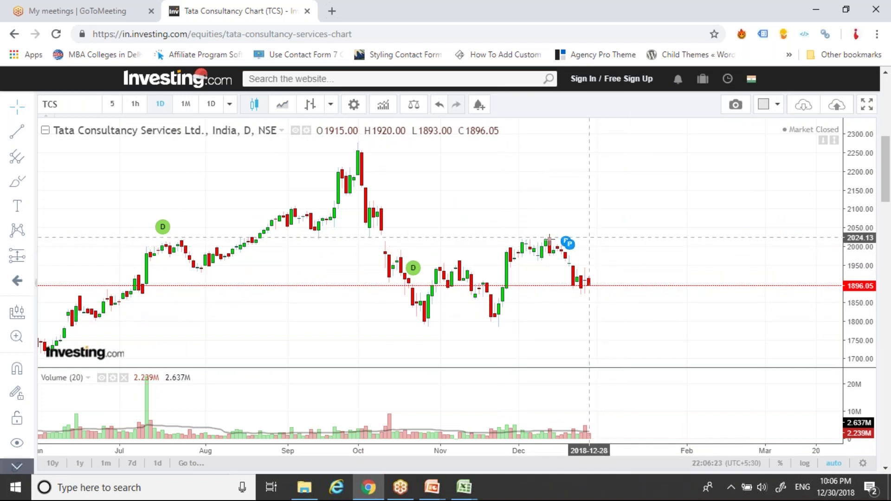
pyautogui.moveTo(564, 237)
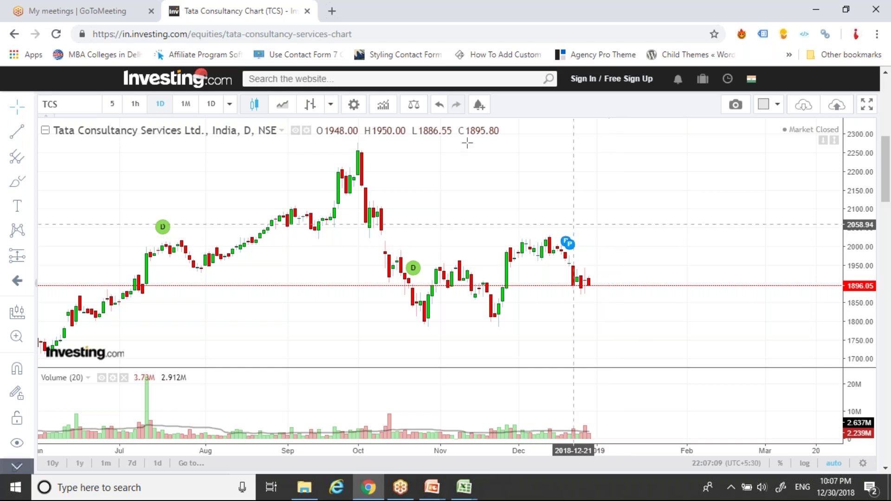
# Open nseindia.com in a new tab and bring up the equity derivatives option chain
pyautogui.click(333, 12)
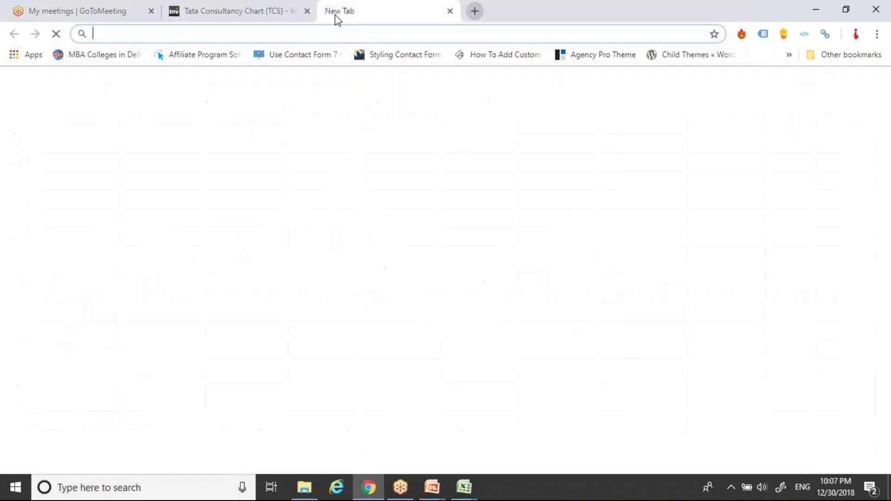
pyautogui.write('ns')
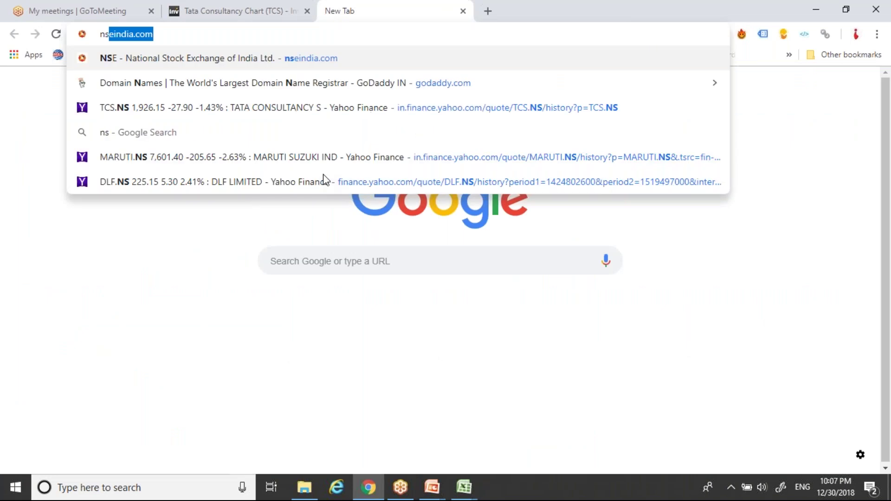
pyautogui.press('Return')
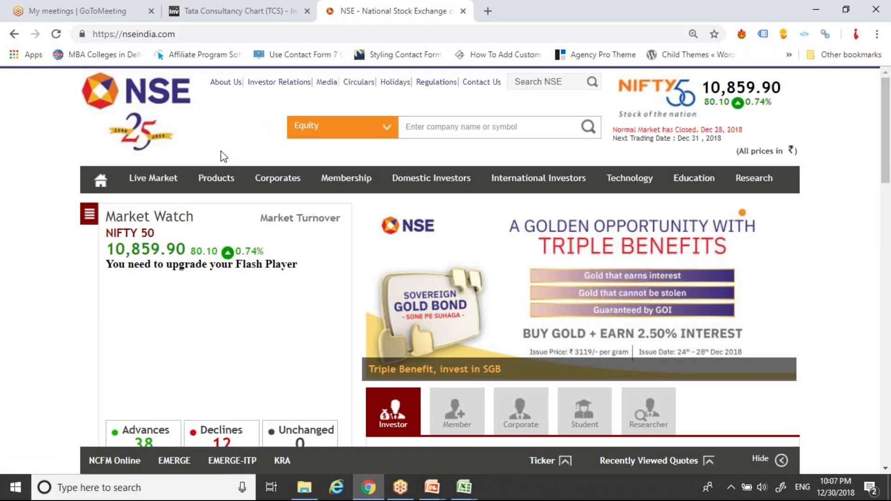
pyautogui.moveTo(154, 179)
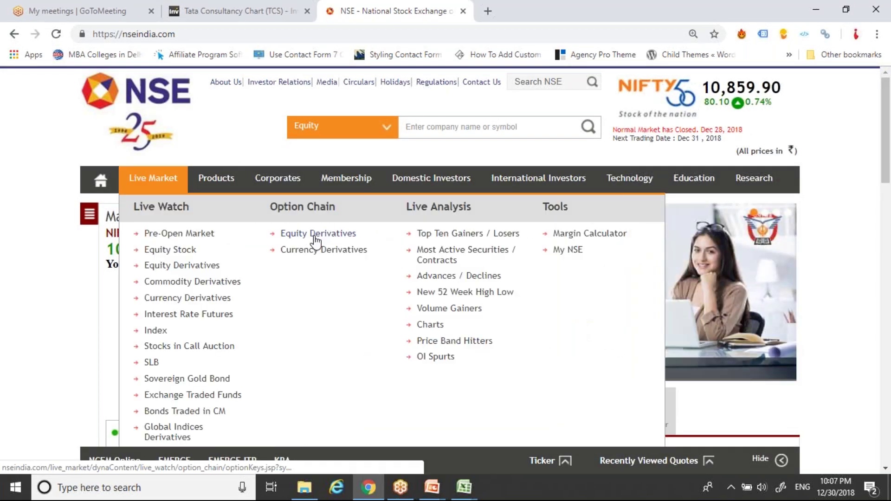
pyautogui.click(318, 233)
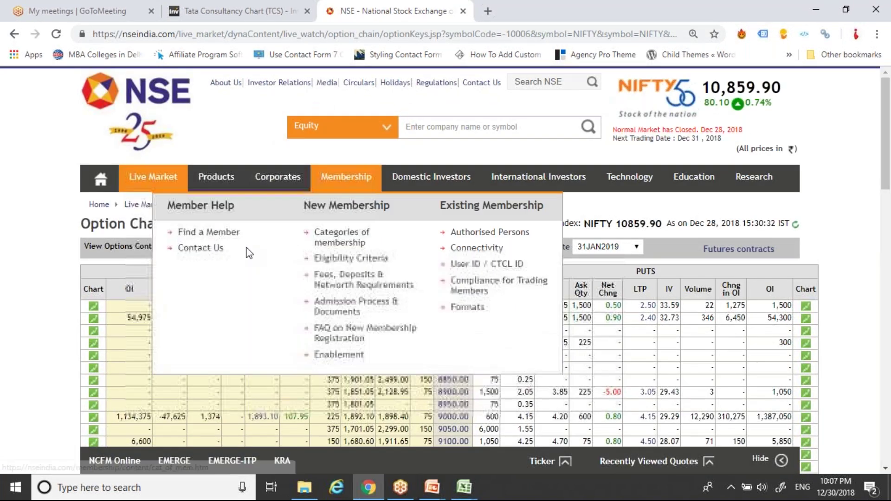
# Try twice to load the option chain for the symbol tcs, returning to the NIFTY option chain each time
pyautogui.click(308, 246)
pyautogui.write('tcs')
pyautogui.press('Return')
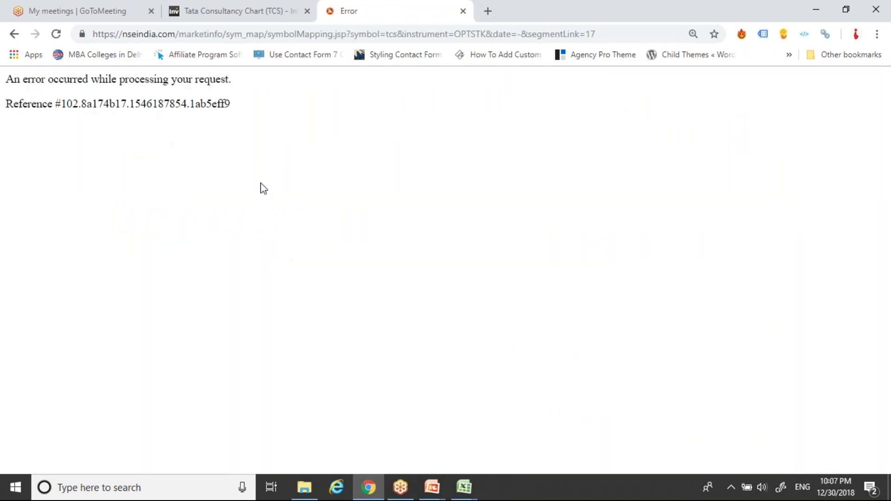
pyautogui.click(20, 33)
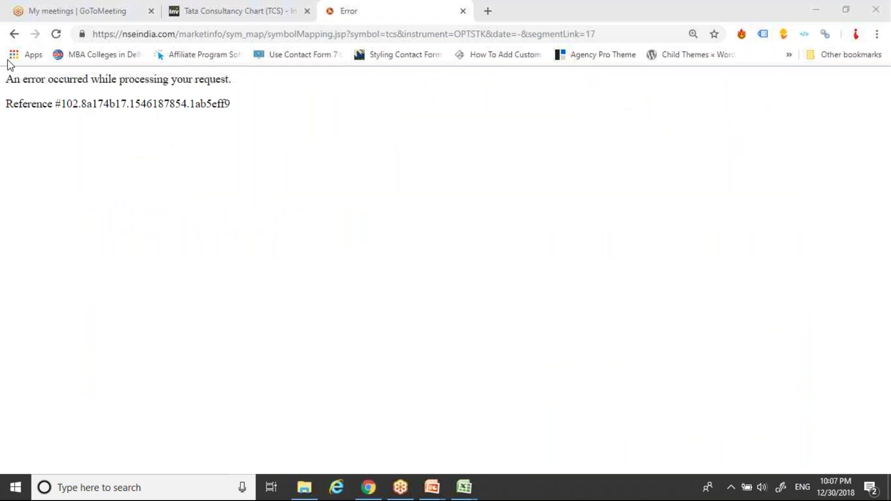
pyautogui.click(17, 33)
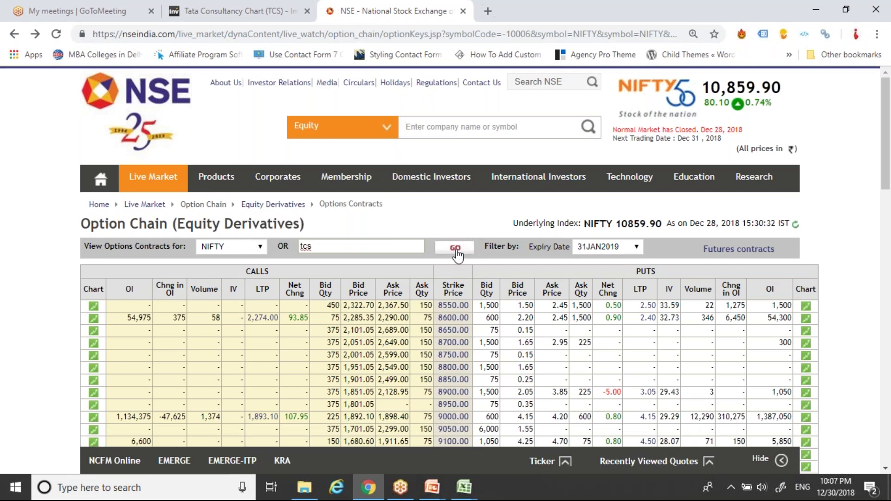
pyautogui.click(457, 255)
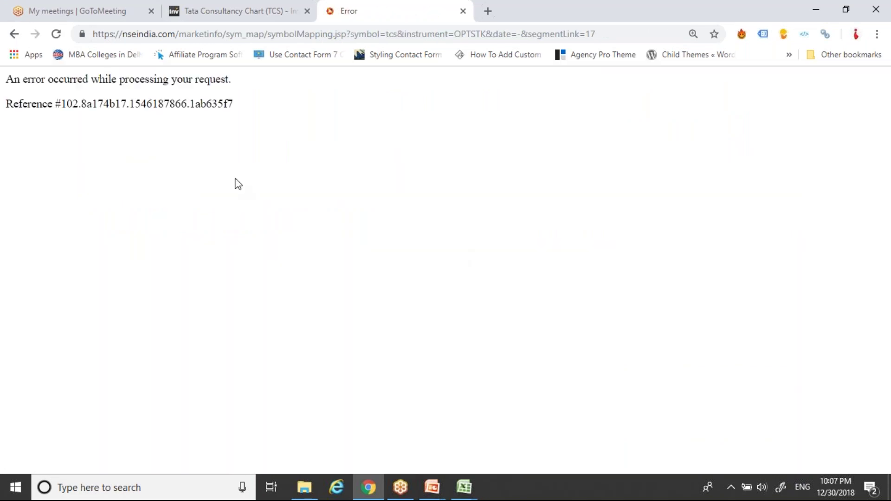
pyautogui.click(14, 34)
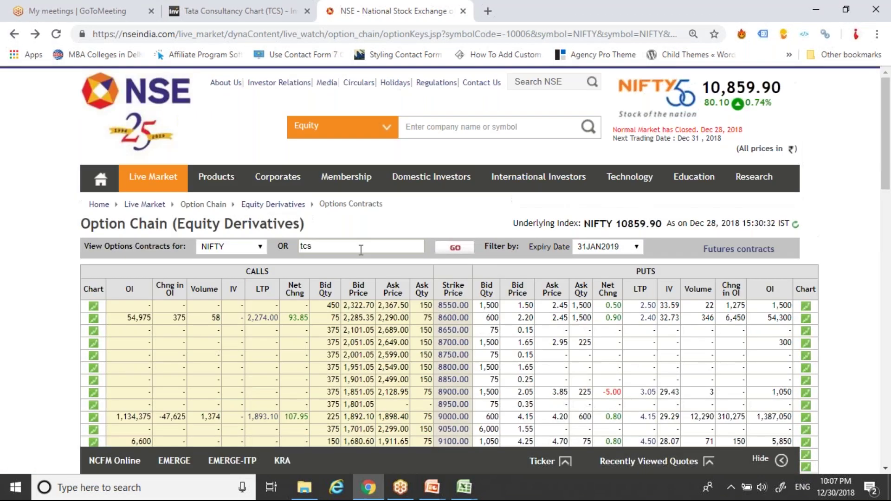
# Enter the symbol as TCS, filter by the 28FEB2019 expiry, try to load its option chain, and return to the NIFTY chain
pyautogui.click(265, 251)
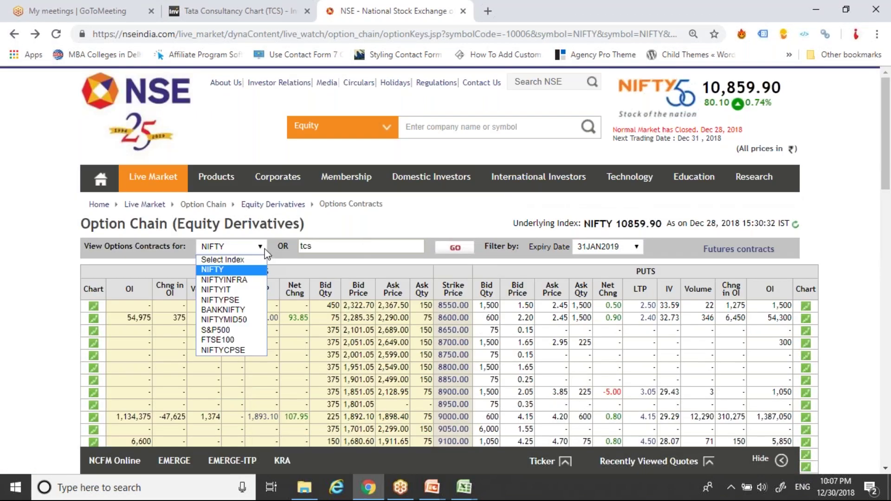
pyautogui.click(321, 247)
pyautogui.press('BackSpace')
pyautogui.press('BackSpace')
pyautogui.press('BackSpace')
pyautogui.write('TCS')
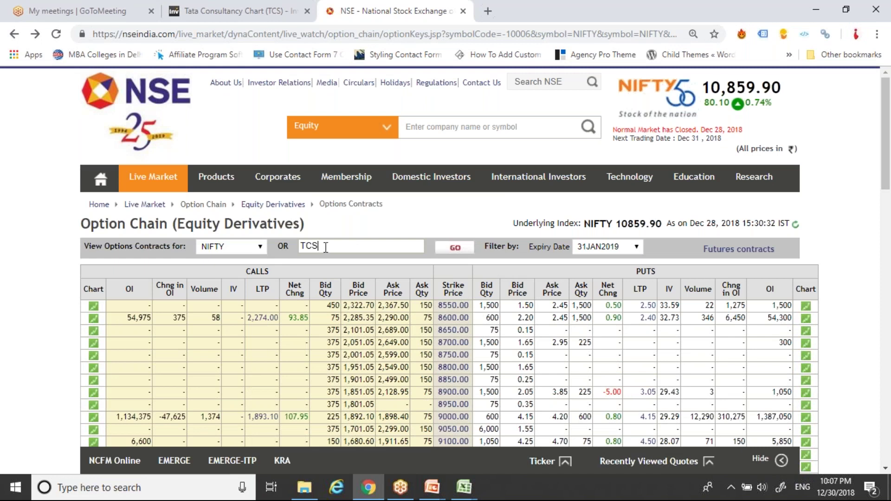
pyautogui.click(636, 247)
pyautogui.click(604, 280)
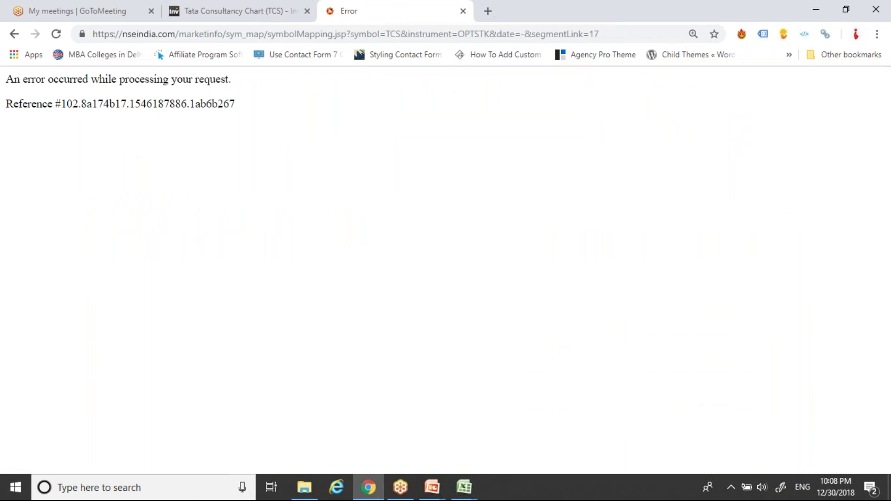
pyautogui.click(15, 34)
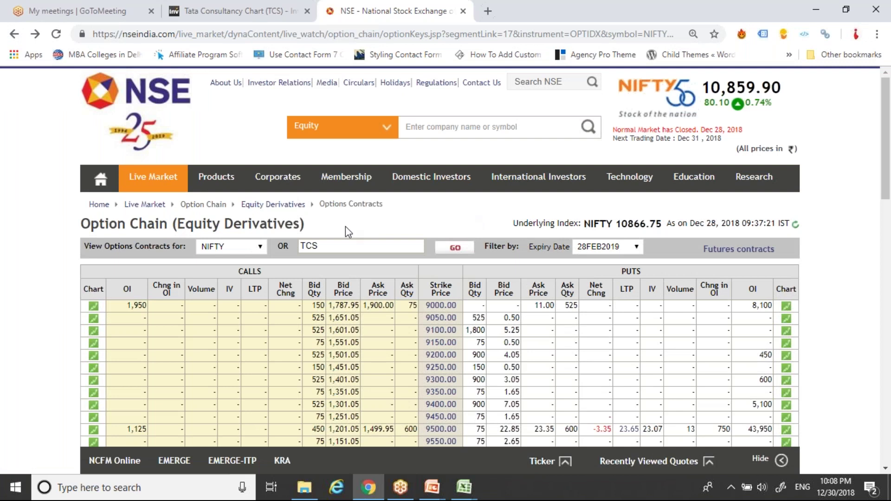
# Highlight the NIFTY underlying index value above the 28FEB2019 option chain
pyautogui.scroll(-1, 345, 227)
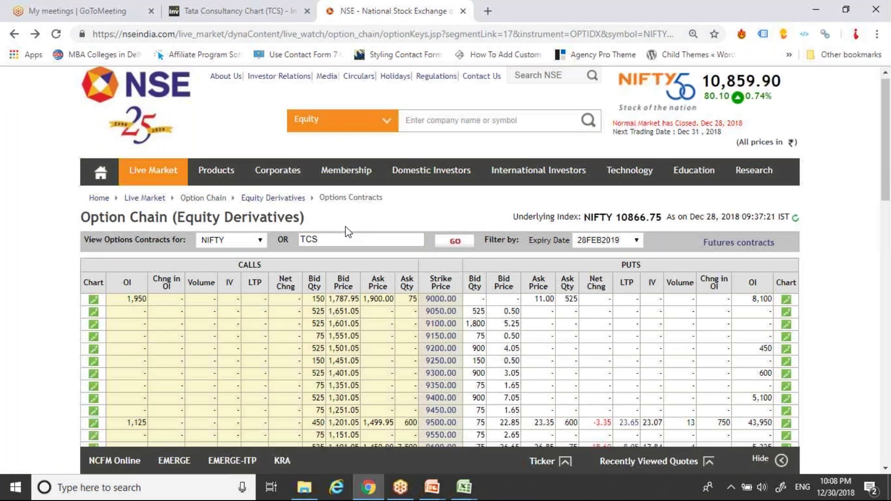
pyautogui.scroll(-2, 345, 226)
pyautogui.moveTo(616, 145); pyautogui.dragTo(645, 145)
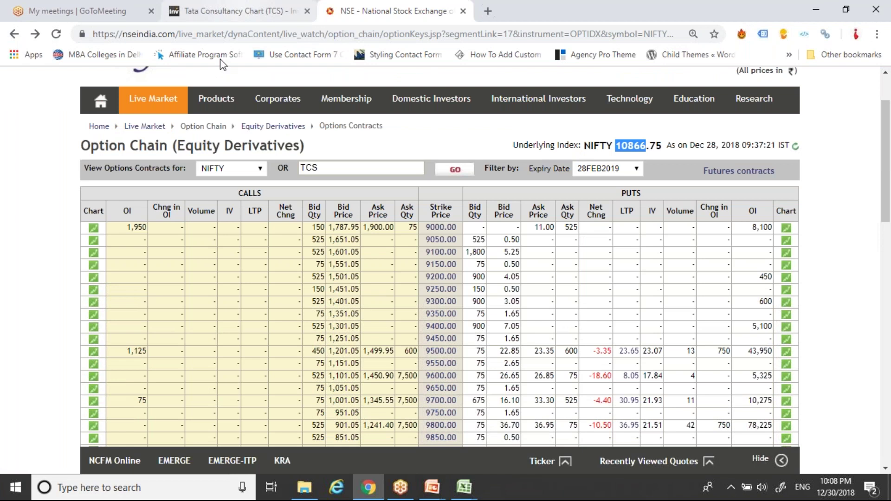
# Return to the Investing.com chart, change its symbol to Nifty 50 (NSEI) and set a one-month interval
pyautogui.hotkey('ctrl', 'shift', 'Tab')
pyautogui.click(99, 106)
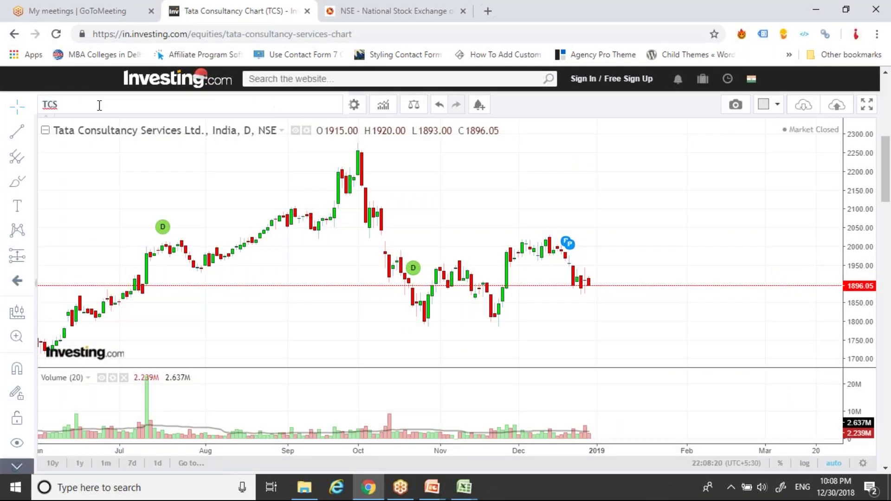
pyautogui.write('NIFTY')
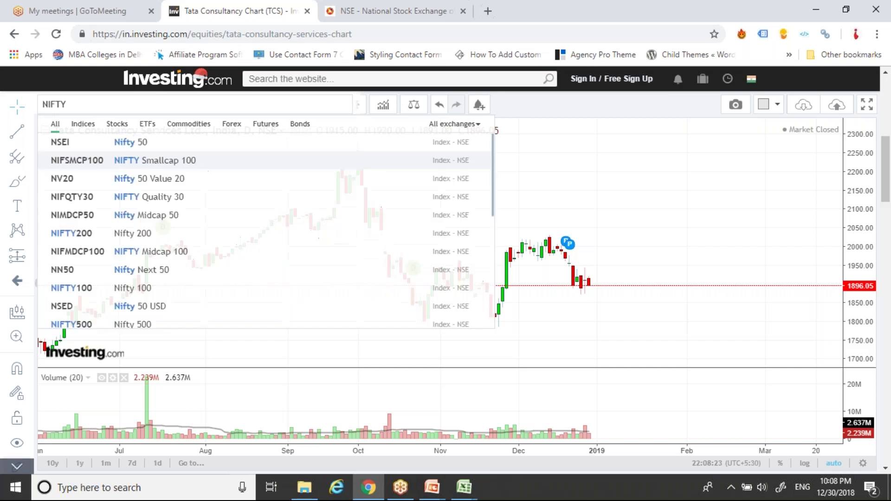
pyautogui.click(210, 148)
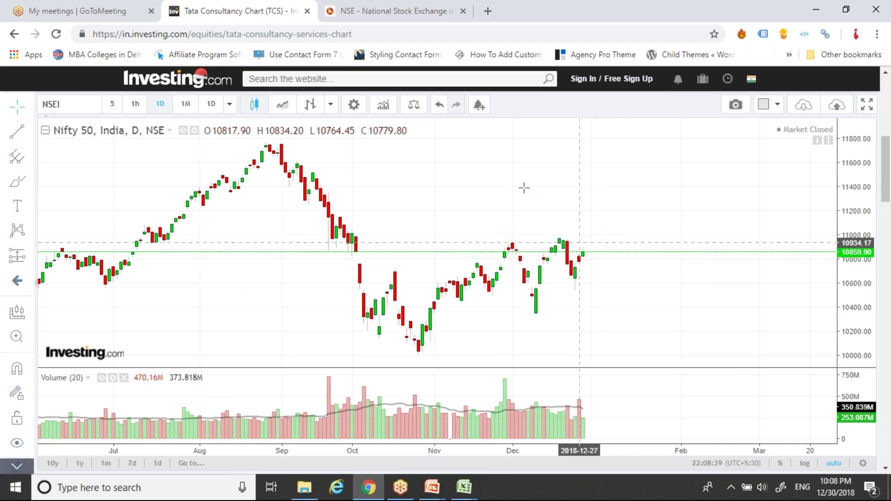
pyautogui.click(191, 105)
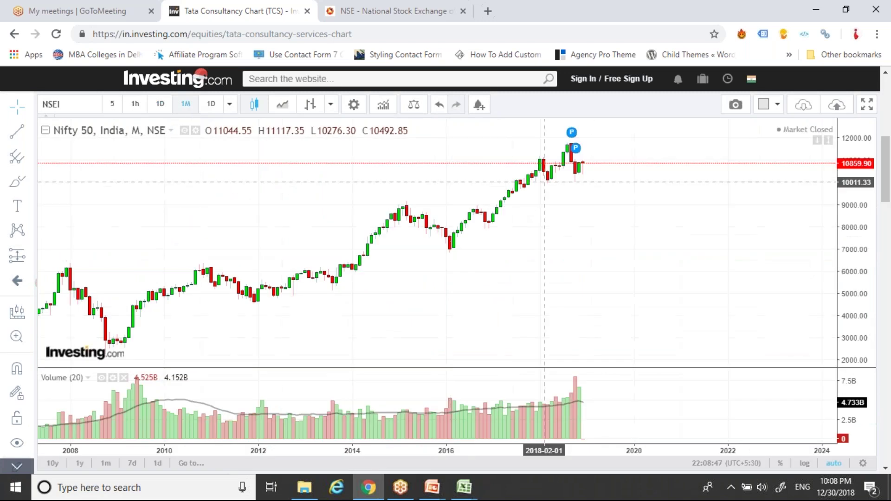
# Add the Average True Range indicator to the monthly Nifty 50 chart
pyautogui.rightClick(545, 167)
pyautogui.moveTo(561, 441)
pyautogui.moveTo(560, 418)
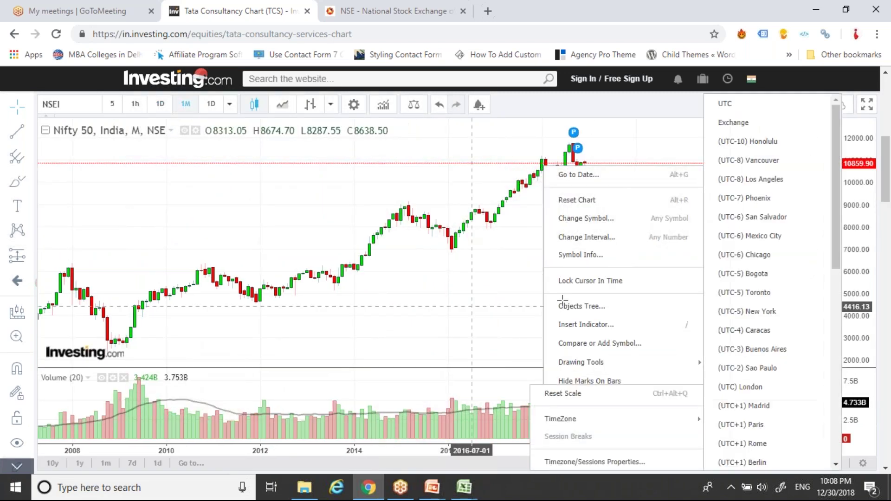
pyautogui.click(586, 324)
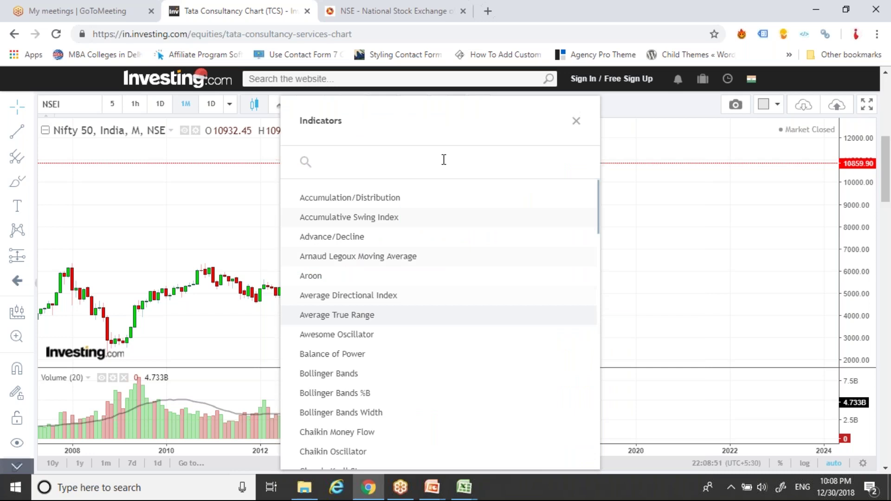
pyautogui.write('atr')
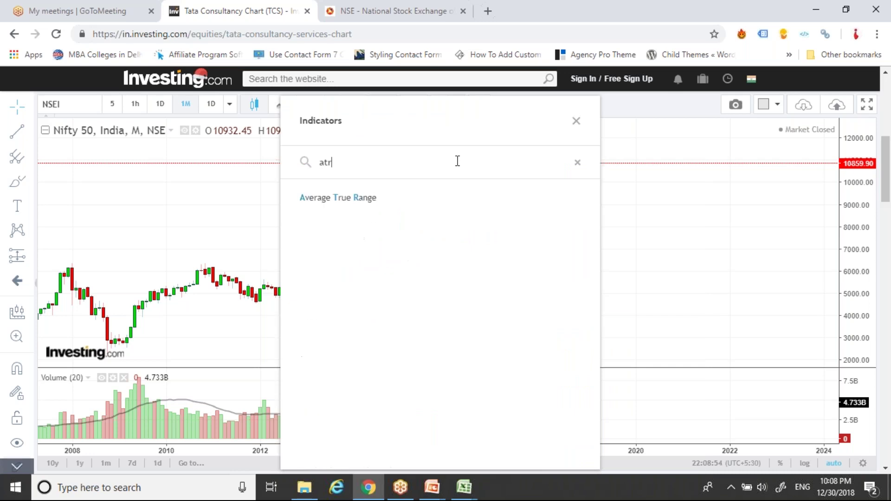
pyautogui.click(403, 203)
pyautogui.click(576, 121)
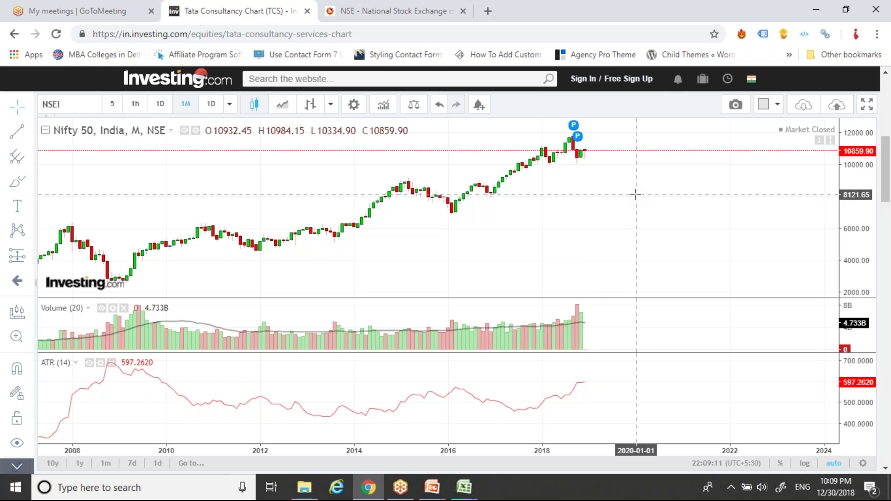
# Return to the NSE option chain and filter the NIFTY contracts by the 31JAN2019 expiry
pyautogui.click(381, 1)
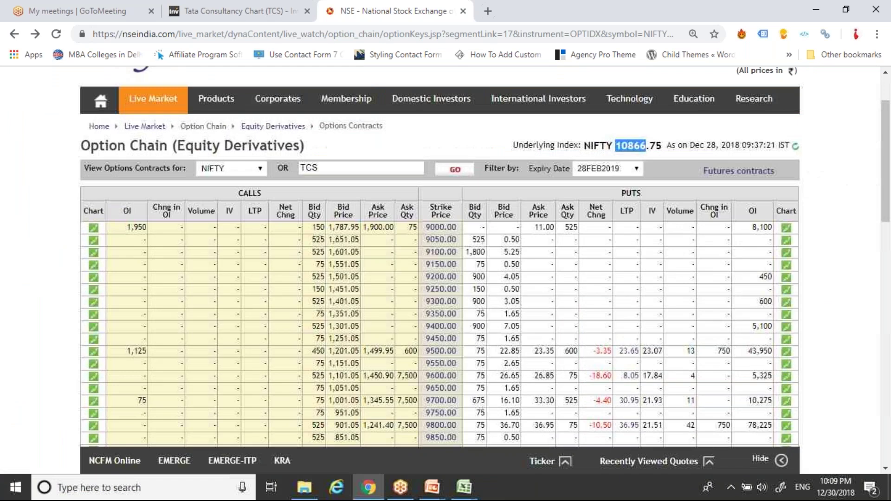
pyautogui.click(635, 168)
pyautogui.click(617, 198)
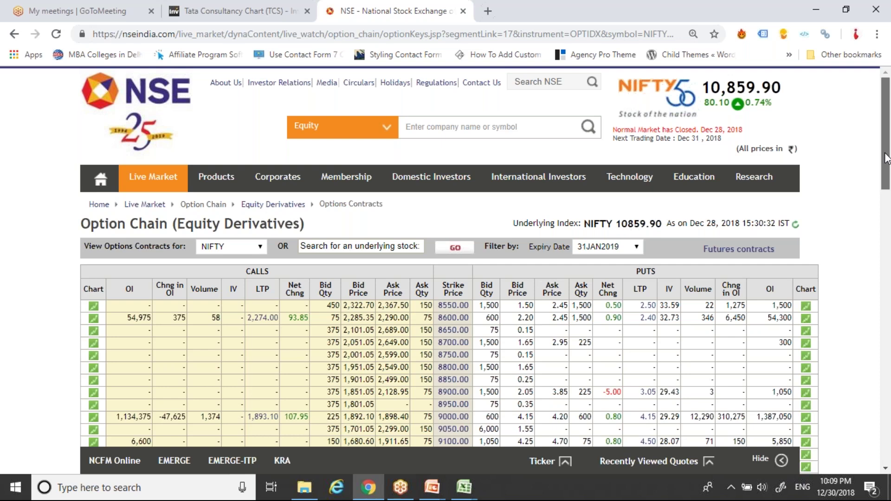
# Examine the NIFTY option chain around the 11250 strike and highlight the CALLS heading
pyautogui.moveTo(887, 158); pyautogui.dragTo(887, 185)
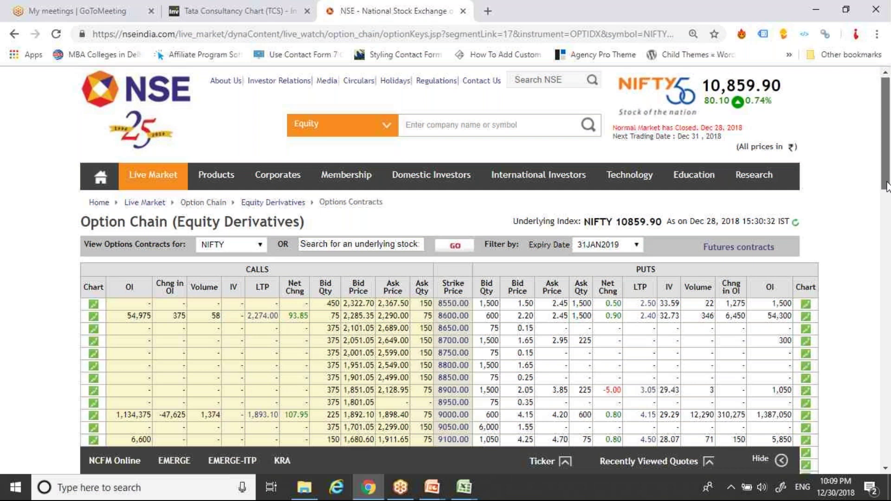
pyautogui.scroll(-2, 886, 186)
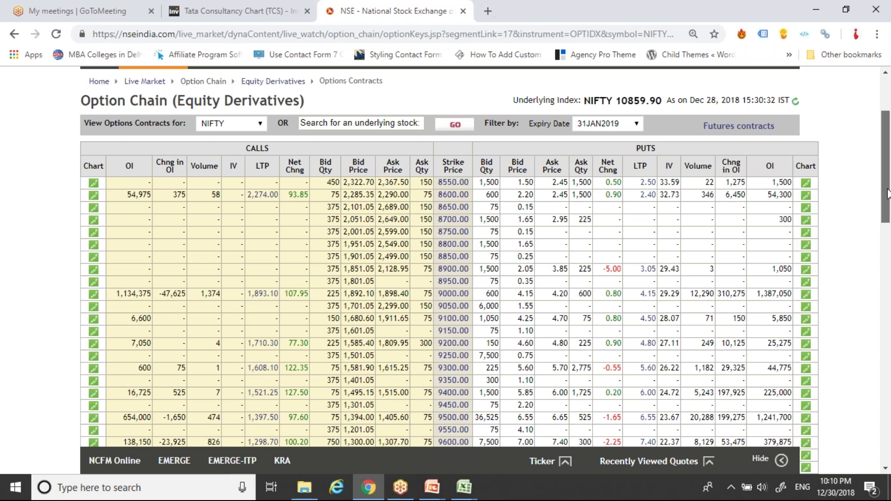
pyautogui.scroll(-1, 887, 194)
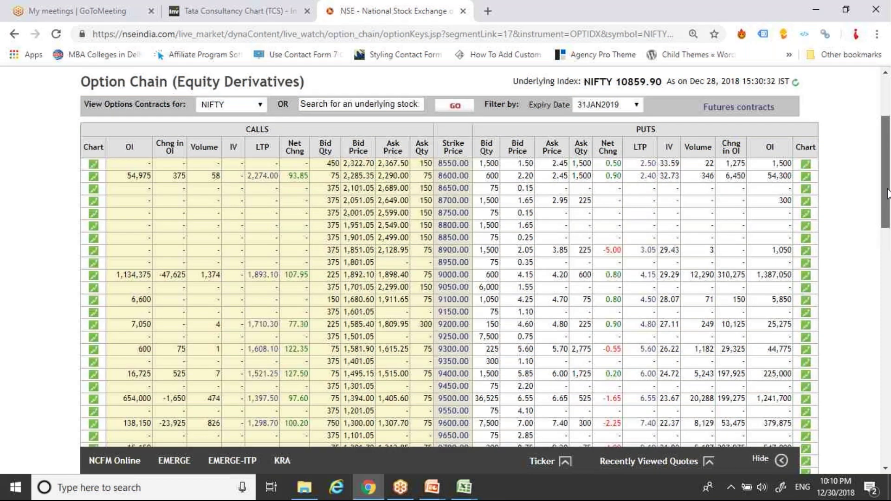
pyautogui.moveTo(887, 194); pyautogui.dragTo(889, 328)
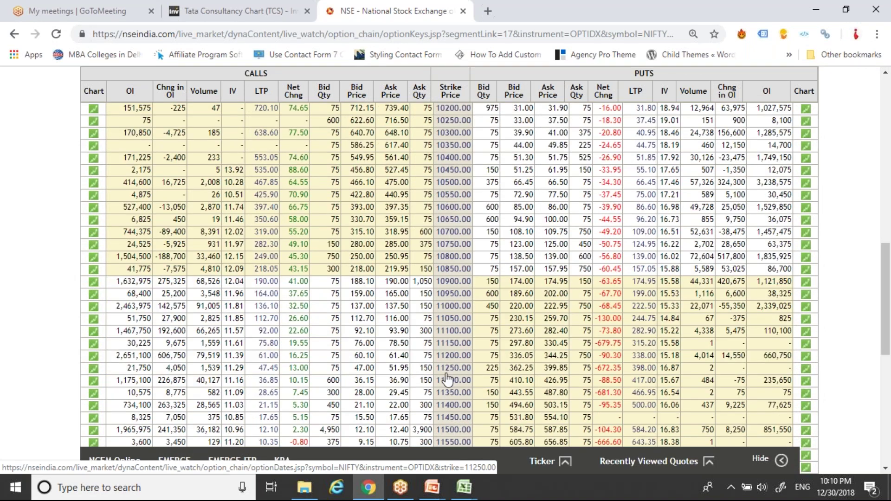
pyautogui.doubleClick(259, 76)
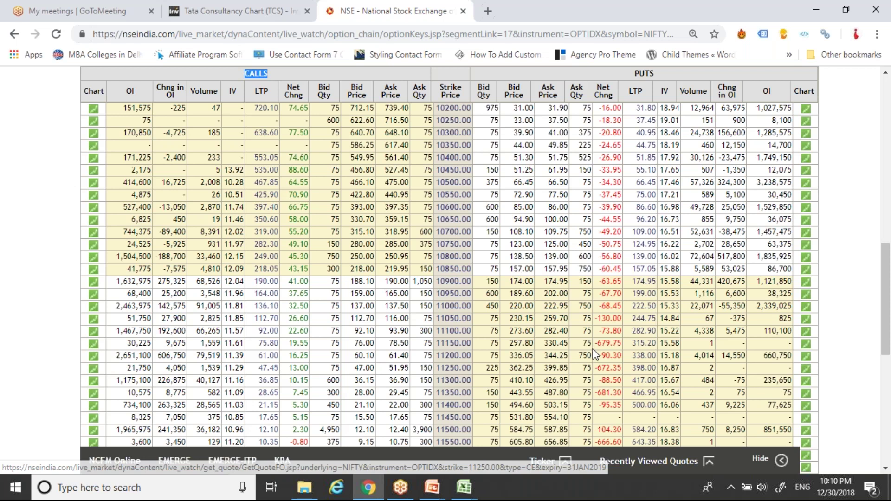
# Switch to the Option Strategies.xlsx workbook in Excel and set the Buy Stock price in C4 to 10850
pyautogui.click(464, 487)
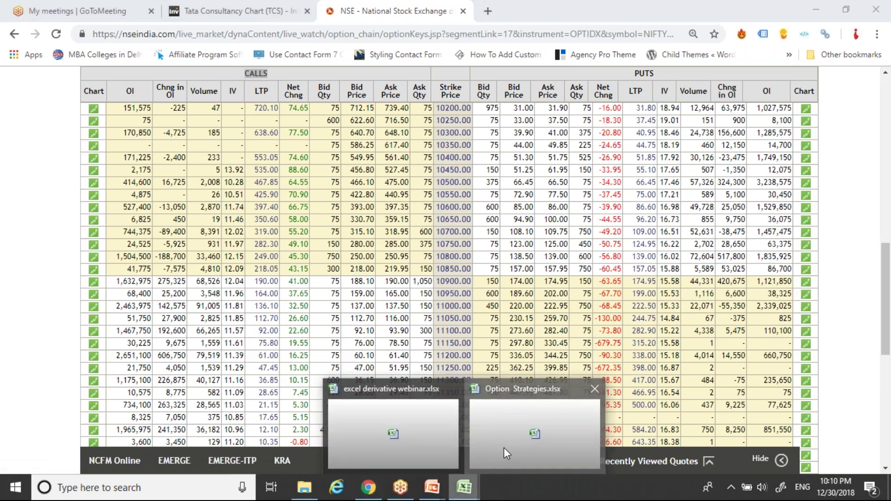
pyautogui.click(504, 449)
pyautogui.click(285, 285)
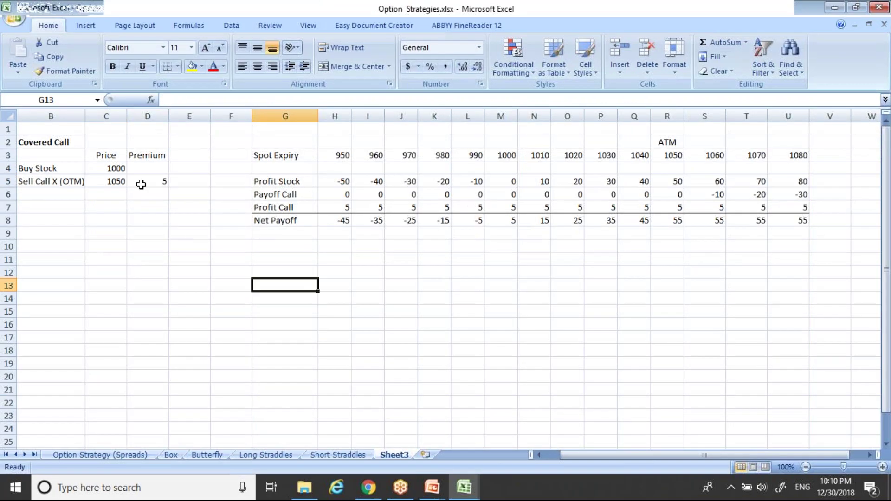
pyautogui.click(110, 167)
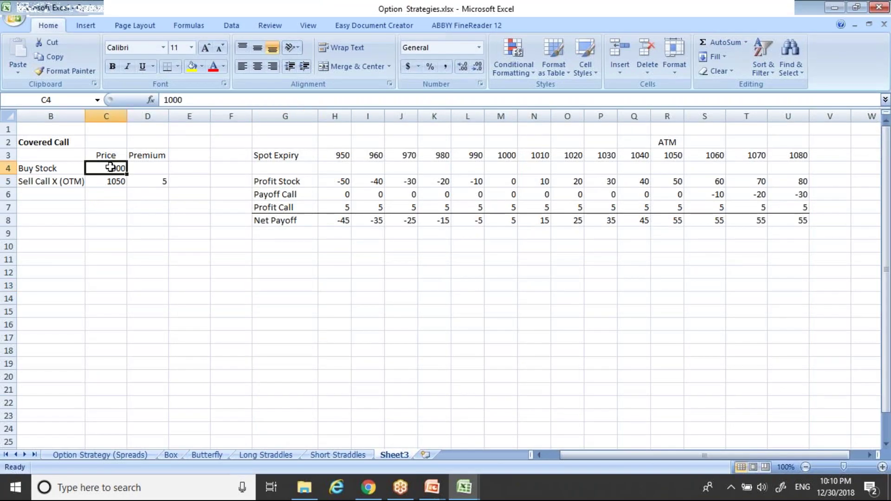
pyautogui.write('1')
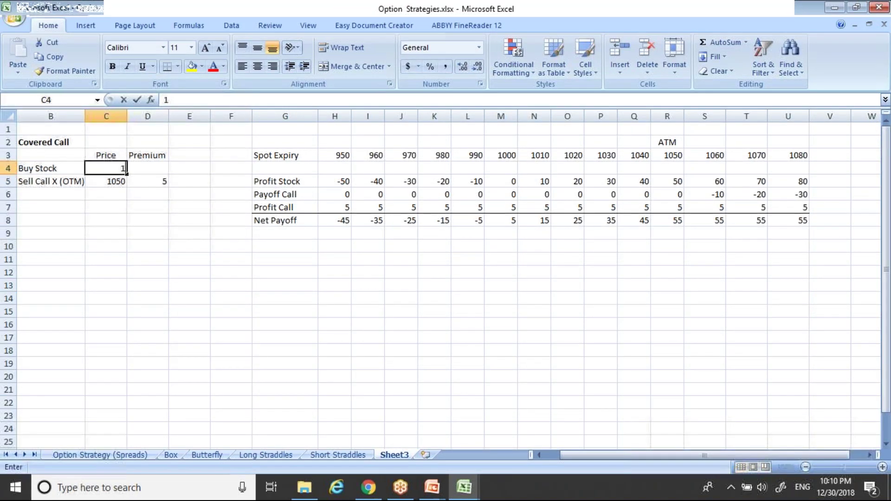
pyautogui.write('0850')
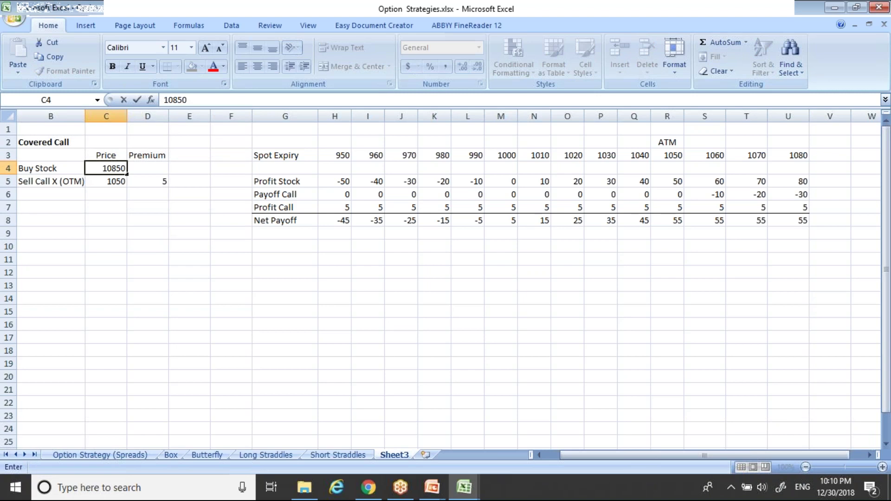
pyautogui.press('Return')
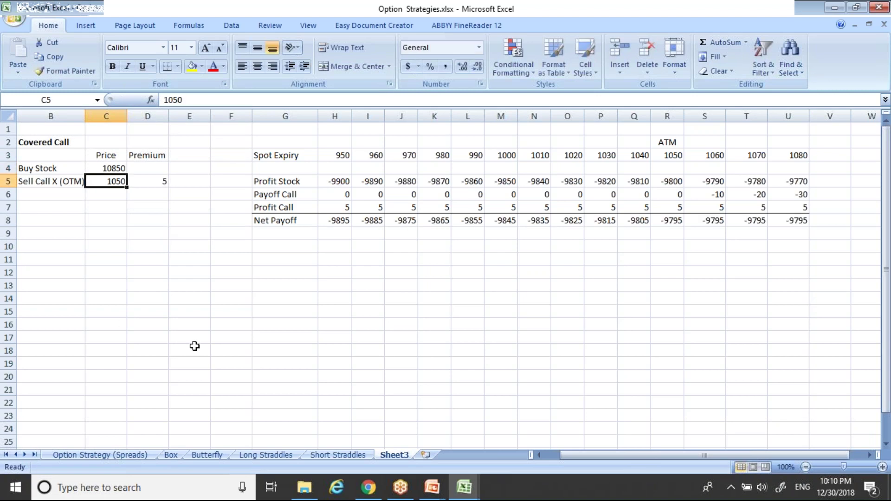
# Set the sold OTM call's strike price in C5 to 11250 and its premium in D5 to 47
pyautogui.write('11250')
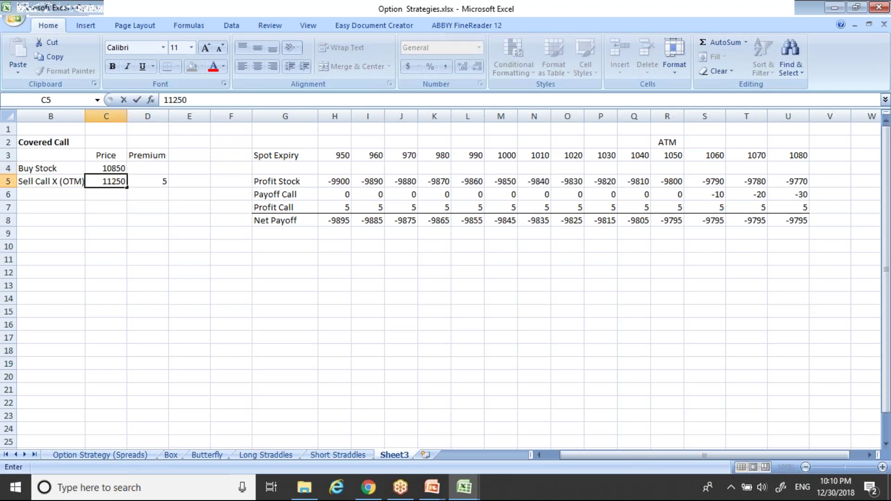
pyautogui.press('Tab')
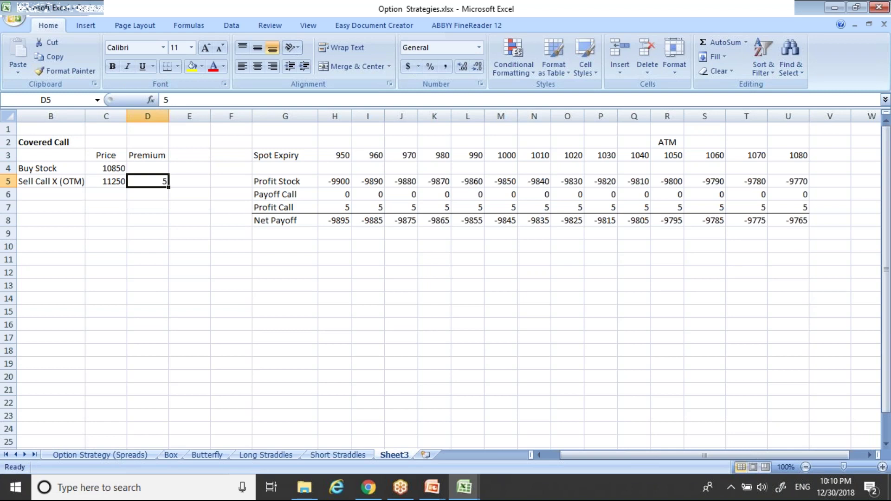
pyautogui.write('47')
pyautogui.press('Return')
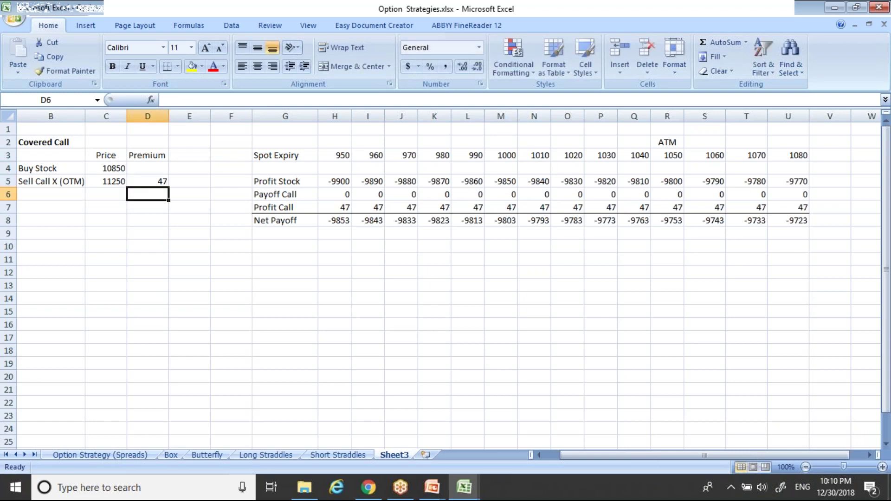
# Set the first Spot Expiry value in H3 to 10800
pyautogui.press('Up')
pyautogui.press('Left')
pyautogui.press('Left')
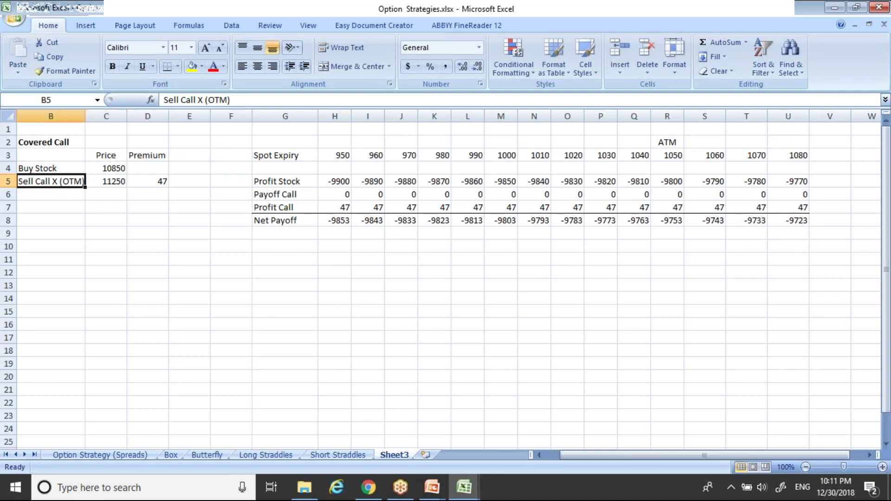
pyautogui.press('Left')
pyautogui.press('Right')
pyautogui.press('Right')
pyautogui.press('Right')
pyautogui.press('Right')
pyautogui.press('Right')
pyautogui.press('Right')
pyautogui.press('Right')
pyautogui.press('Up')
pyautogui.press('Up')
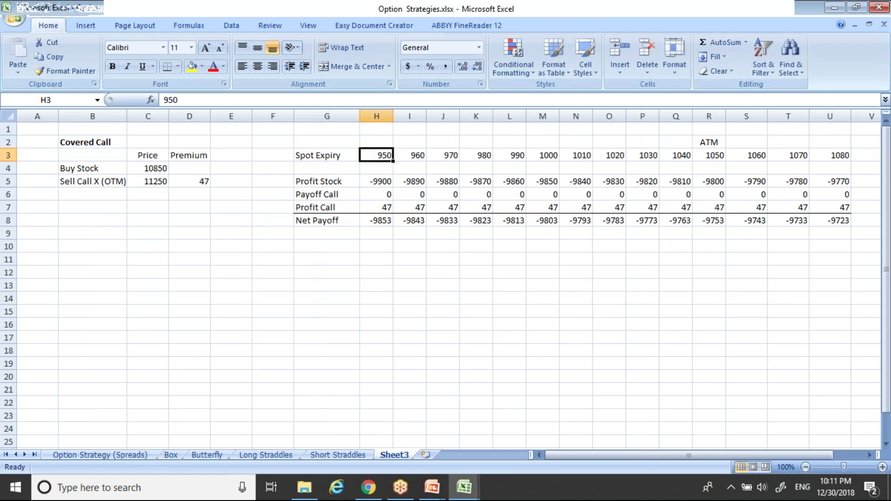
pyautogui.write('1')
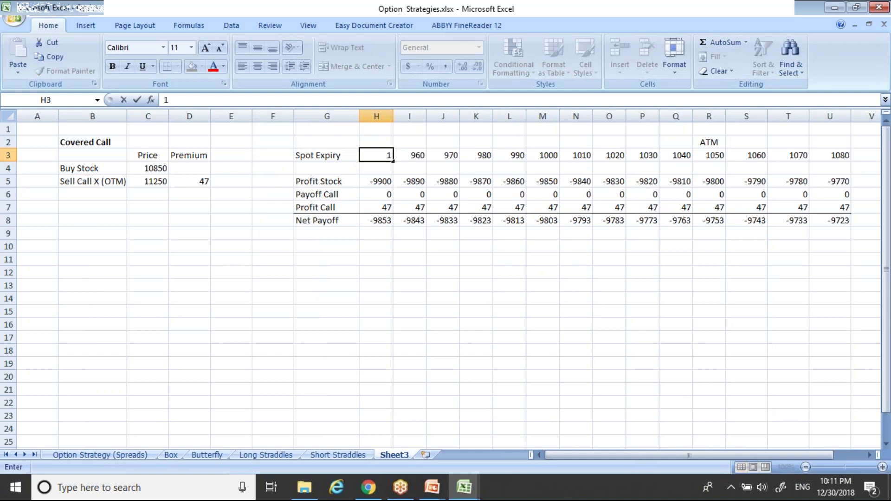
pyautogui.write('0800')
pyautogui.press('Return')
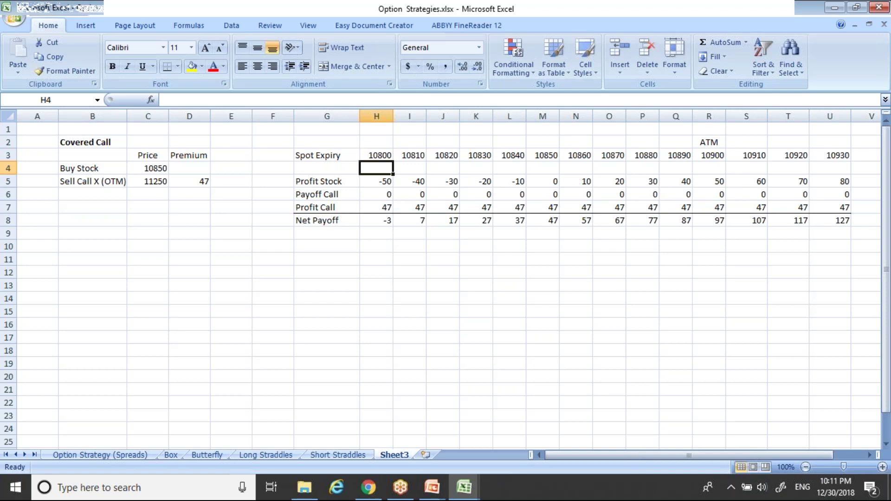
# Examine the Net Payoff row across the spot expiry values from column H to column U
pyautogui.press('Down')
pyautogui.press('Down')
pyautogui.press('Down')
pyautogui.press('Down')
pyautogui.press('Right')
pyautogui.press('Right')
pyautogui.press('Right')
pyautogui.press('Right')
pyautogui.press('Right')
pyautogui.press('Left')
pyautogui.press('Left')
pyautogui.press('Left')
pyautogui.press('Left')
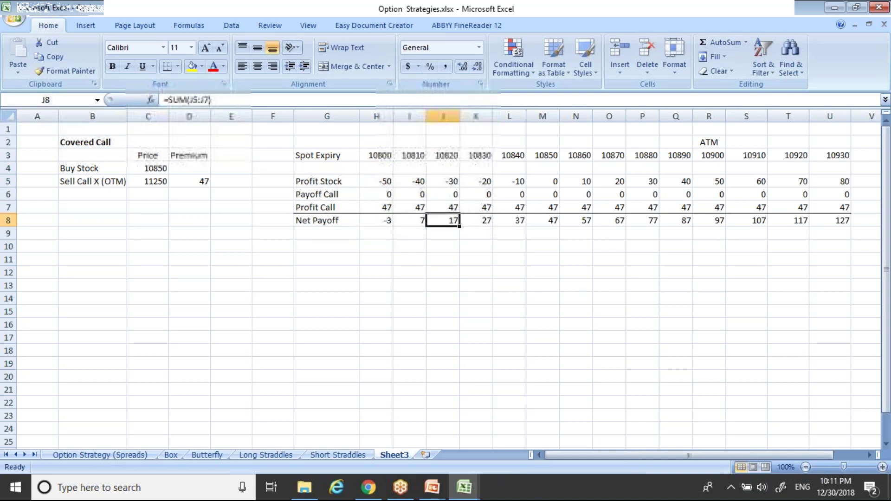
pyautogui.press('Right')
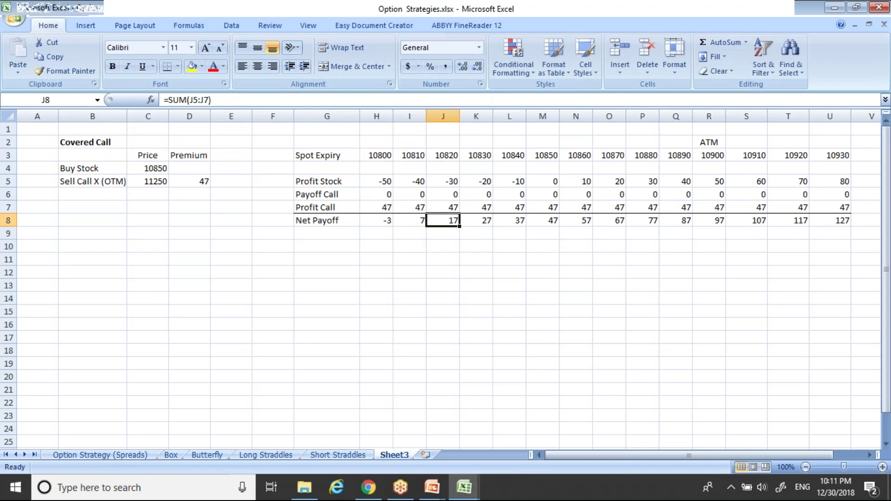
pyautogui.press('Right')
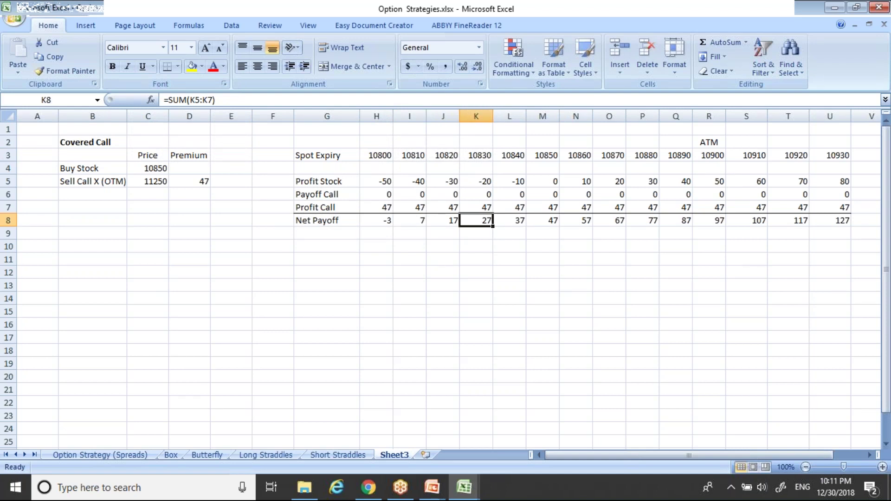
pyautogui.press('Right')
pyautogui.press('Right')
pyautogui.press('Right')
pyautogui.press('Right')
pyautogui.press('Left')
pyautogui.press('Left')
pyautogui.press('Right')
pyautogui.press('Right')
pyautogui.press('Right')
pyautogui.press('Right')
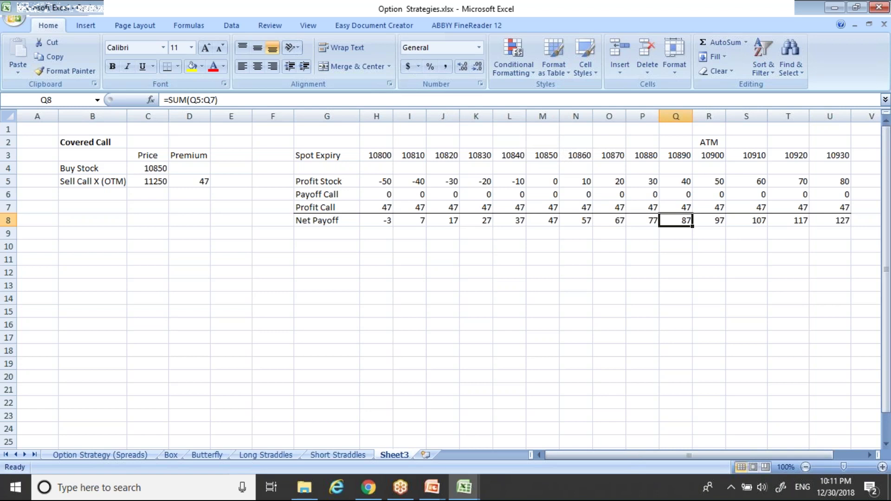
pyautogui.press('Right')
pyautogui.press('Right')
pyautogui.press('Right')
pyautogui.press('Right')
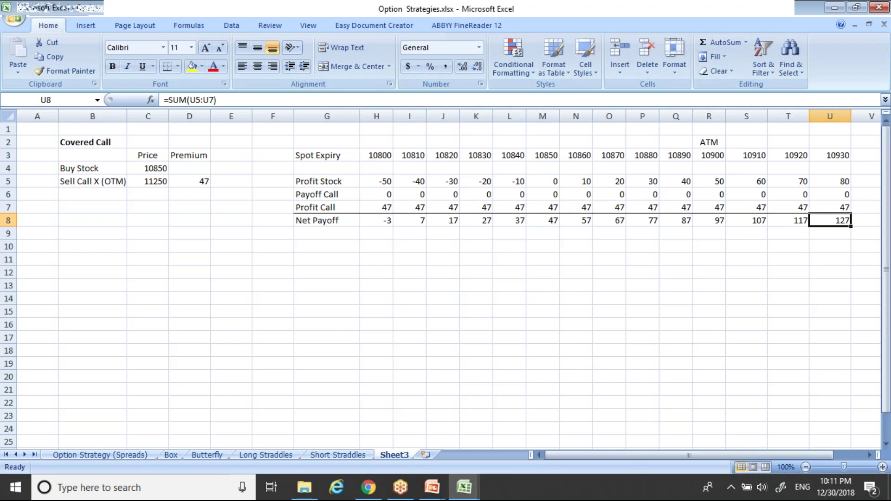
# Replace the Spot Expiry value in S3 with the call's strike price, 11250
pyautogui.press('Up')
pyautogui.press('Up')
pyautogui.press('Up')
pyautogui.press('Up')
pyautogui.press('Up')
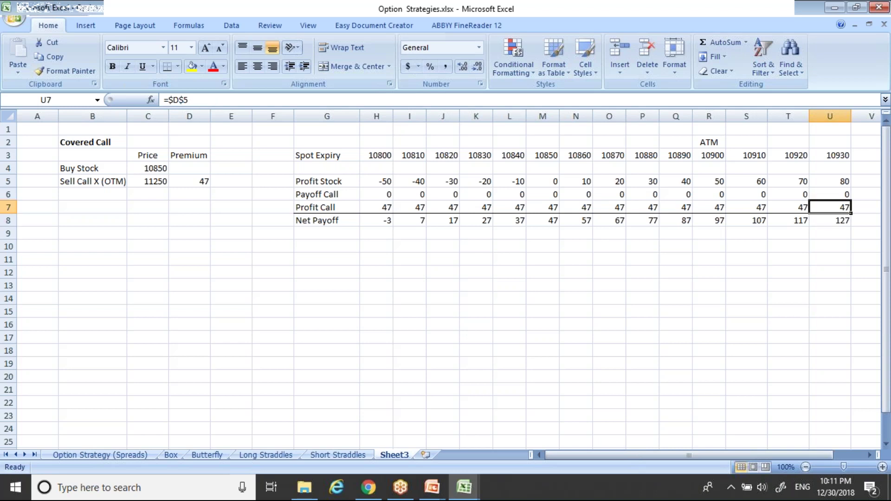
pyautogui.press('Left')
pyautogui.press('Left')
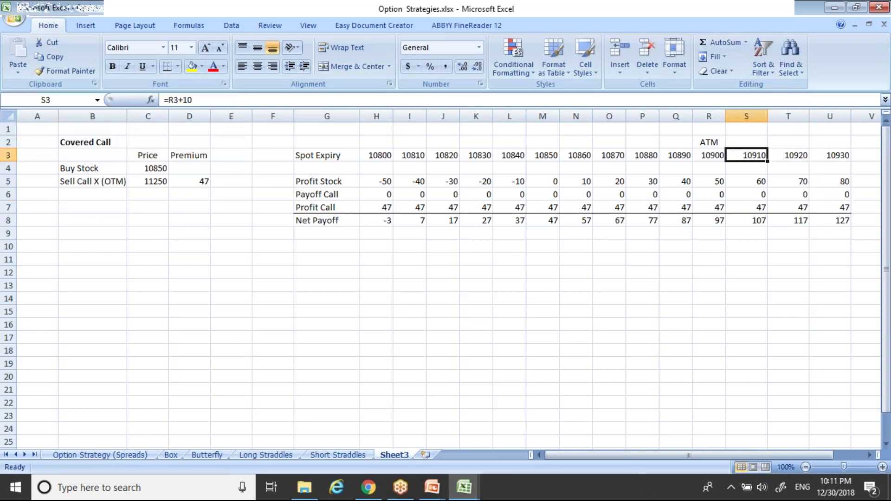
pyautogui.write('11250')
pyautogui.press('Return')
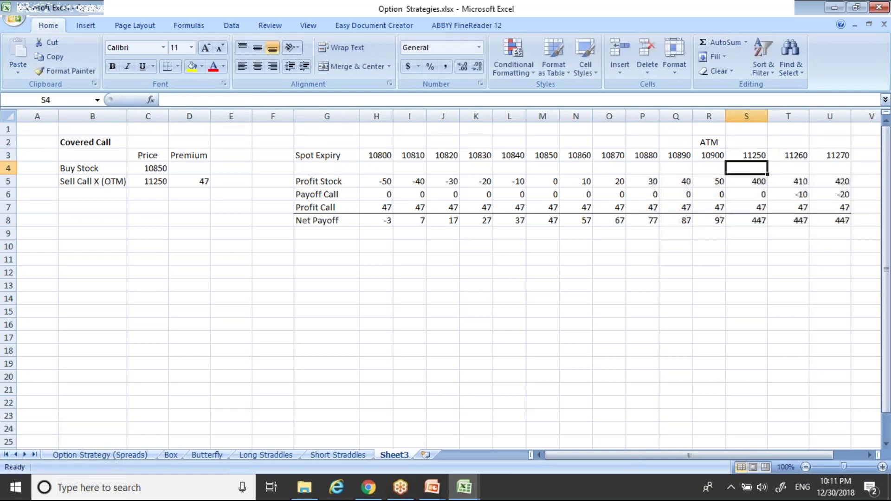
# Set the last two Spot Expiry values to 11300 in T3 and 11400 in U3
pyautogui.press('Up')
pyautogui.press('Right')
pyautogui.write('11')
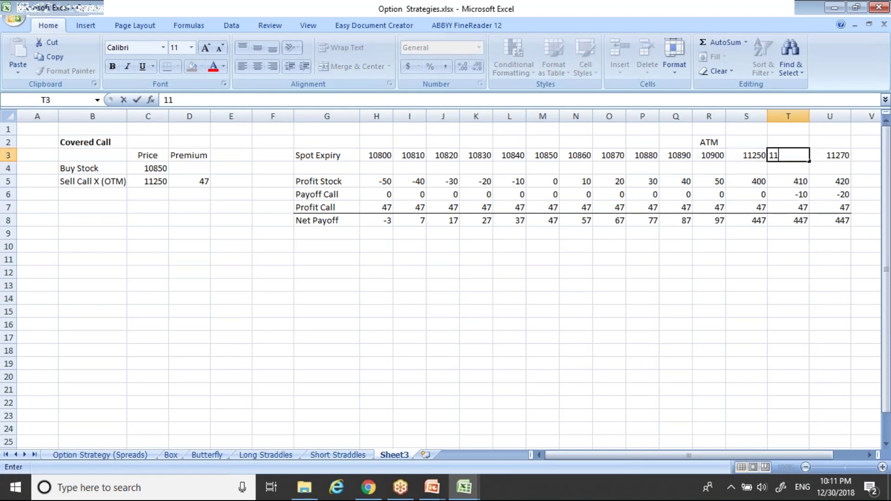
pyautogui.write('300')
pyautogui.press('Return')
pyautogui.press('Up')
pyautogui.press('Right')
pyautogui.write('100')
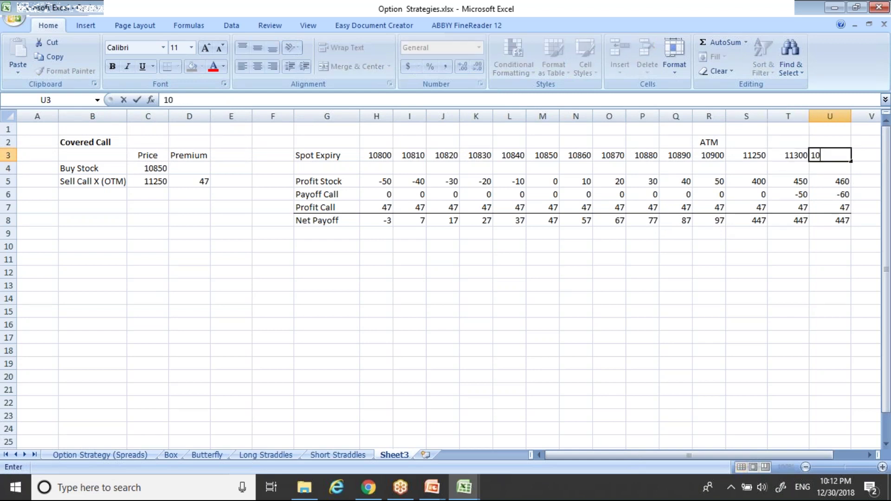
pyautogui.press('BackSpace')
pyautogui.press('BackSpace')
pyautogui.write('1400')
pyautogui.press('Return')
# Examine the net payoffs from the 11250 spot upward and the stock profit at the 11400 spot
pyautogui.press('Down')
pyautogui.press('Down')
pyautogui.press('Down')
pyautogui.press('Down')
pyautogui.hotkey('shift', 'Left')
pyautogui.hotkey('shift', 'Left')
pyautogui.press('Up')
pyautogui.press('Up')
pyautogui.press('Up')
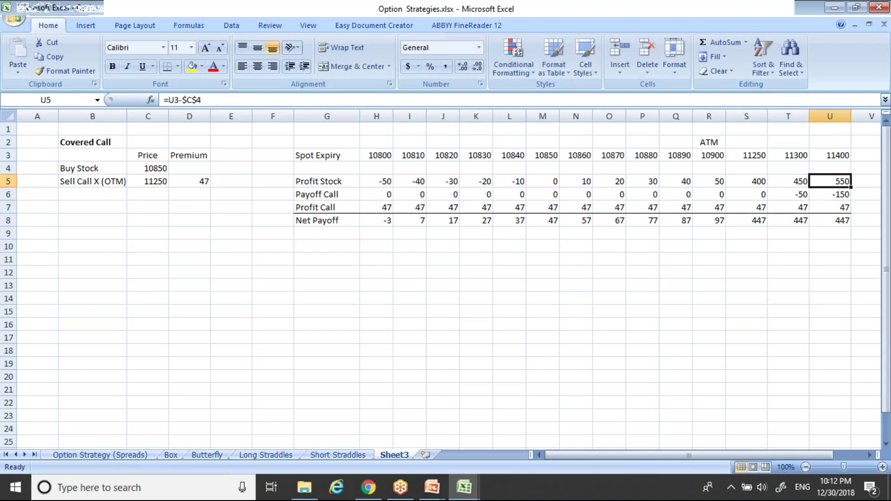
# Compare the stock profit, call payoff, premium and net payoff for the spots from 11250 to 11400
pyautogui.press('Left')
pyautogui.press('Left')
pyautogui.press('Right')
pyautogui.press('Right')
pyautogui.press('Down')
pyautogui.press('Down')
pyautogui.press('Left')
pyautogui.press('Left')
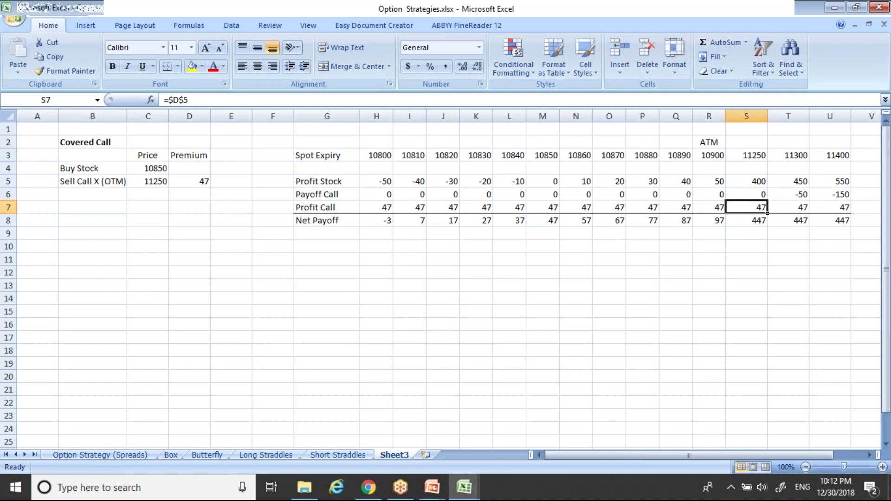
pyautogui.press('Up')
pyautogui.press('Right')
pyautogui.press('Right')
pyautogui.press('Down')
pyautogui.press('Left')
pyautogui.press('Left')
pyautogui.press('Down')
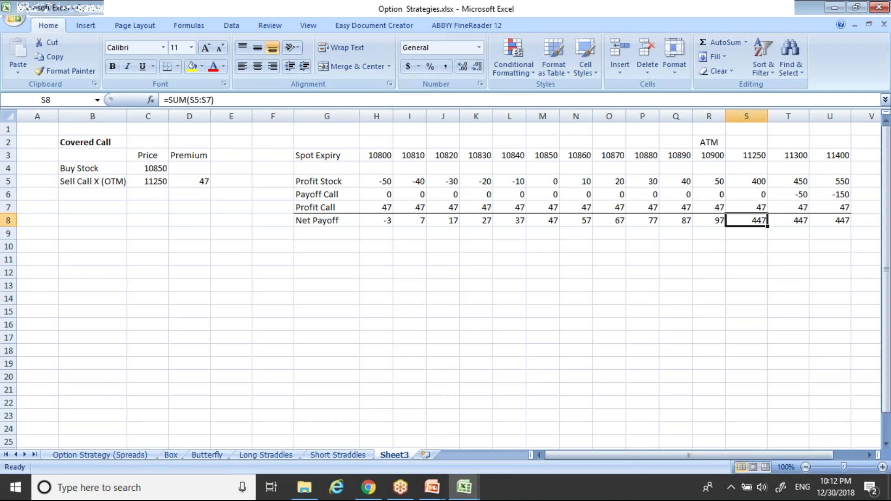
# Examine the 11250 spot column from the expiry value through the stock profit to the net payoff
pyautogui.press('Up')
pyautogui.press('Up')
pyautogui.press('Up')
pyautogui.press('Up')
pyautogui.press('Up')
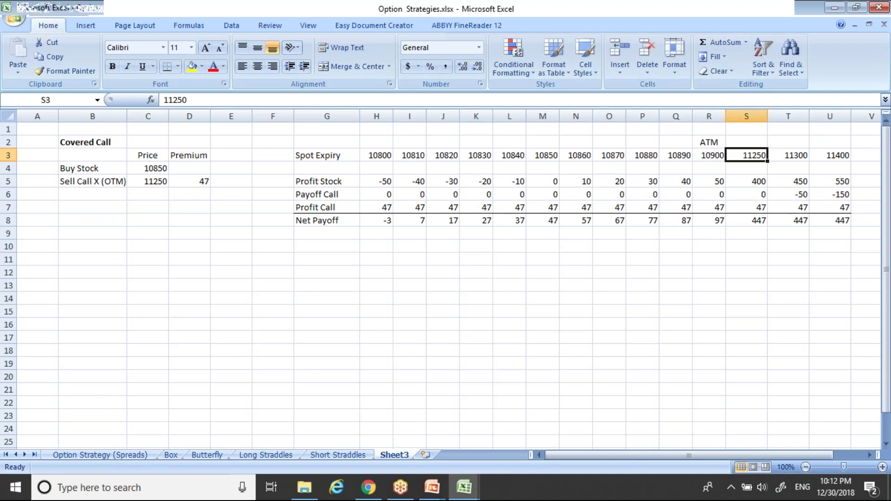
pyautogui.press('Down')
pyautogui.press('Down')
pyautogui.press('Down')
pyautogui.press('Down')
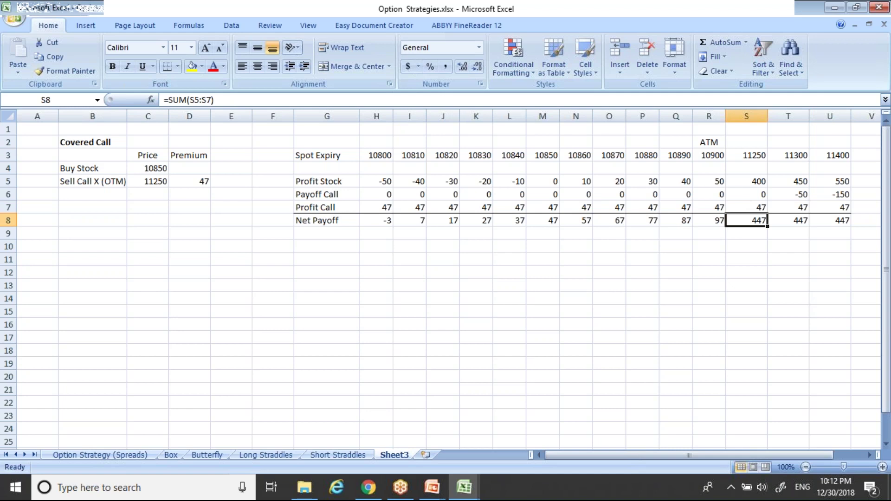
pyautogui.click(747, 233)
pyautogui.click(746, 220)
pyautogui.click(747, 181)
# Examine the stock profit and call premium for the spots from 10900 back through 10850 to 10800
pyautogui.click(709, 181)
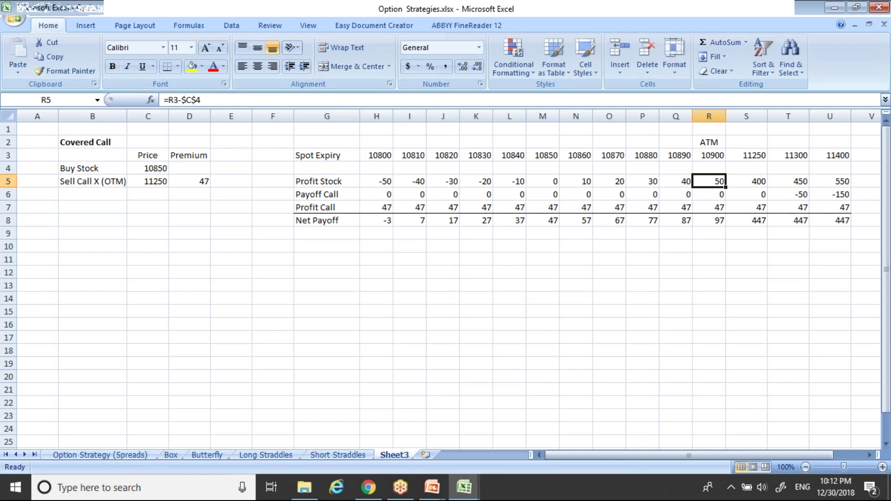
pyautogui.press('Left')
pyautogui.press('Left')
pyautogui.press('Left')
pyautogui.press('Left')
pyautogui.press('Left')
pyautogui.press('Up')
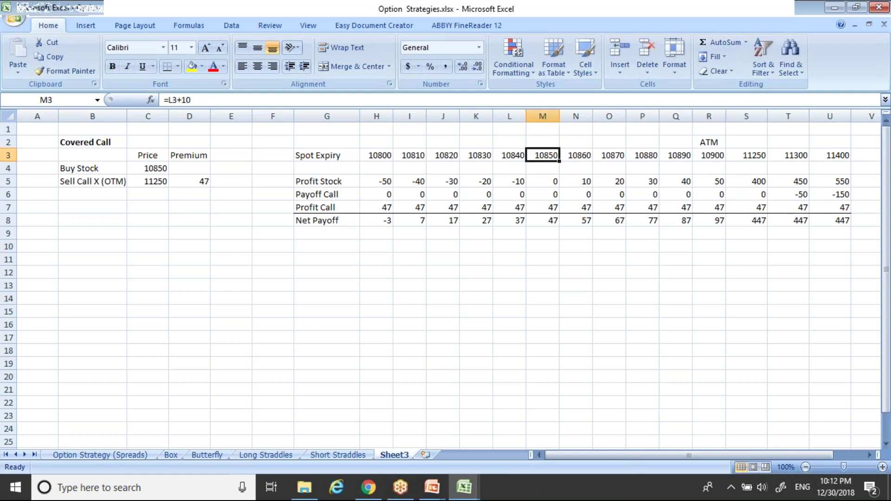
pyautogui.press('Down')
pyautogui.press('Down')
pyautogui.press('Down')
pyautogui.press('Down')
pyautogui.press('Up')
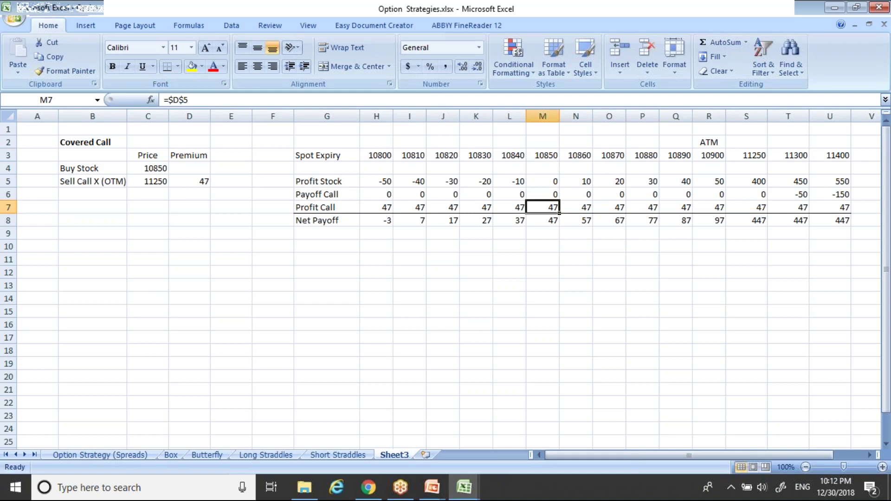
pyautogui.press('Left')
pyautogui.press('Left')
pyautogui.press('Left')
pyautogui.press('Left')
pyautogui.press('Left')
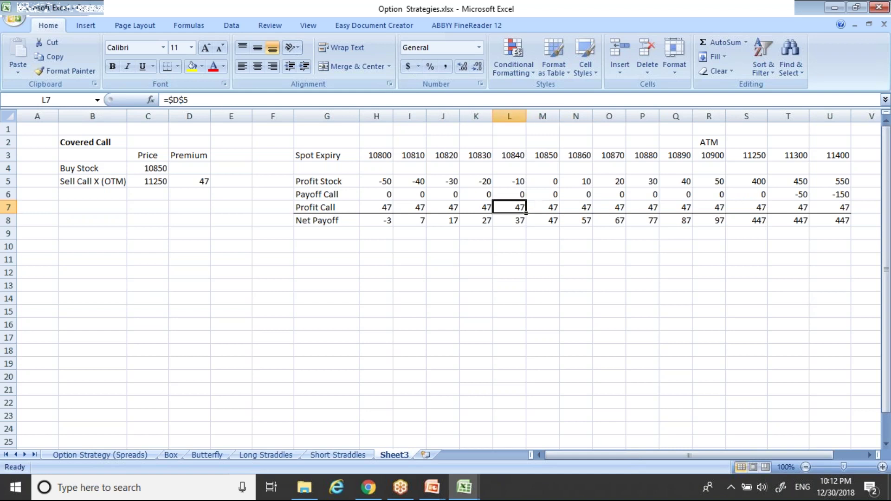
pyautogui.press('Up')
pyautogui.press('Up')
pyautogui.press('Up')
pyautogui.press('Up')
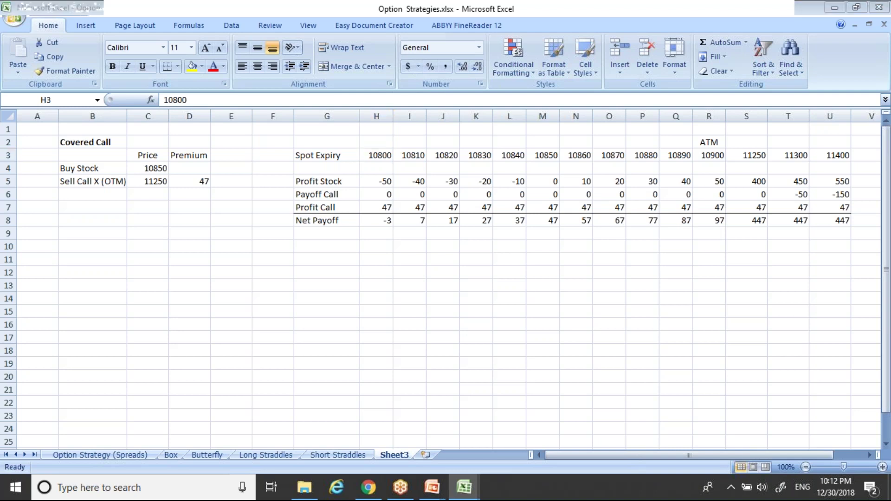
# Switch to the Derivative Strategies slide show in PowerPoint
pyautogui.hotkey('alt', 'Tab')
pyautogui.hotkey('alt', 'Tab')
pyautogui.hotkey('alt', 'Tab')
pyautogui.hotkey('alt', 'Tab')
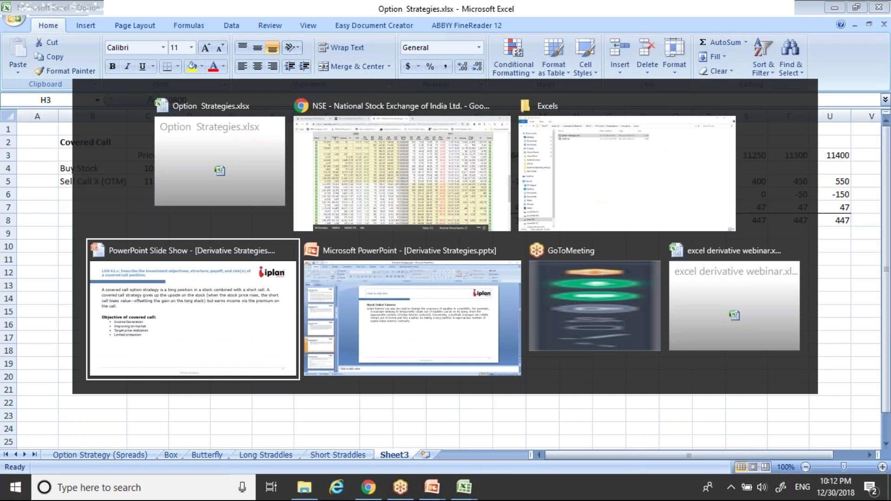
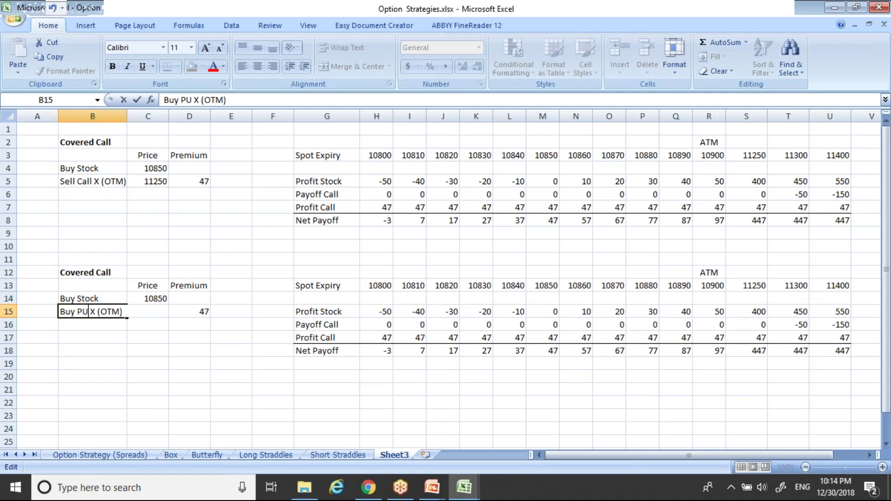
# Complete the label in B15 of the copied table as Buy PUT X (ATM)
pyautogui.write('T')
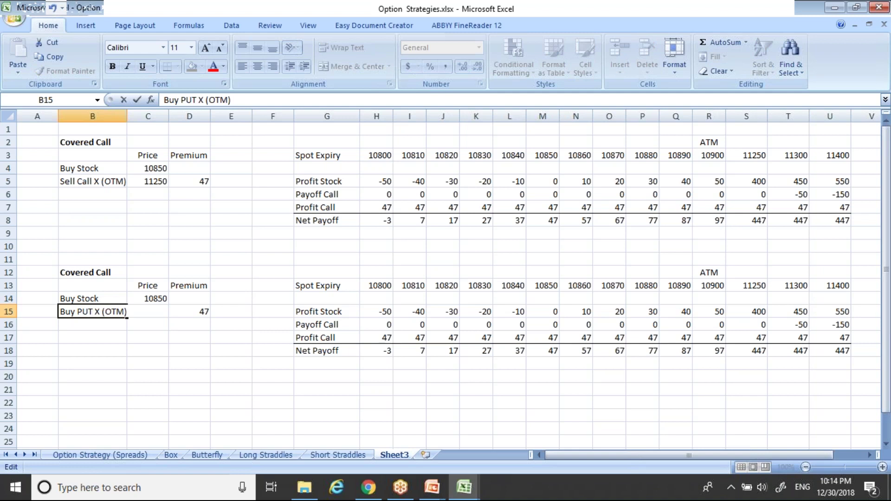
pyautogui.press('Right')
pyautogui.press('Right')
pyautogui.hotkey('shift', 'Right')
pyautogui.hotkey('shift', 'Right')
pyautogui.hotkey('shift', 'Right')
pyautogui.hotkey('shift', 'Right')
pyautogui.write('ATM')
pyautogui.press('Return')
# Set the put's strike price in C15 to 10850
pyautogui.press('Up')
pyautogui.press('Right')
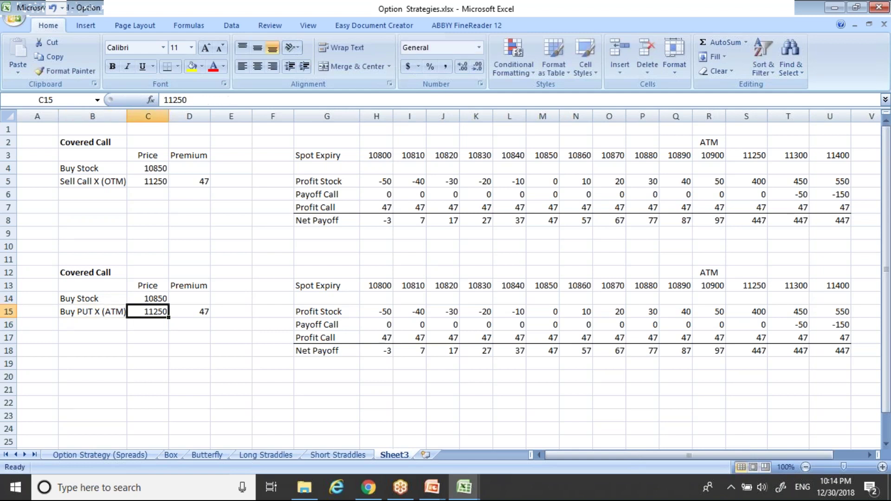
pyautogui.write('10850')
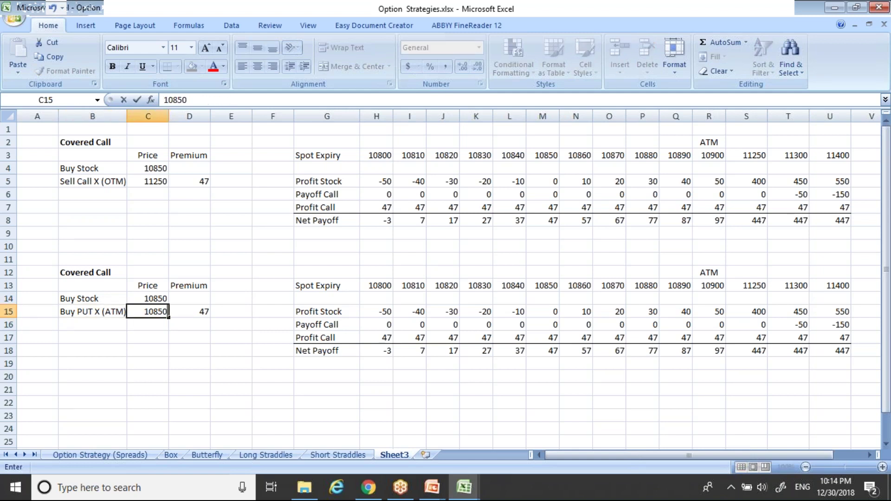
pyautogui.hotkey('ctrl', 'Return')
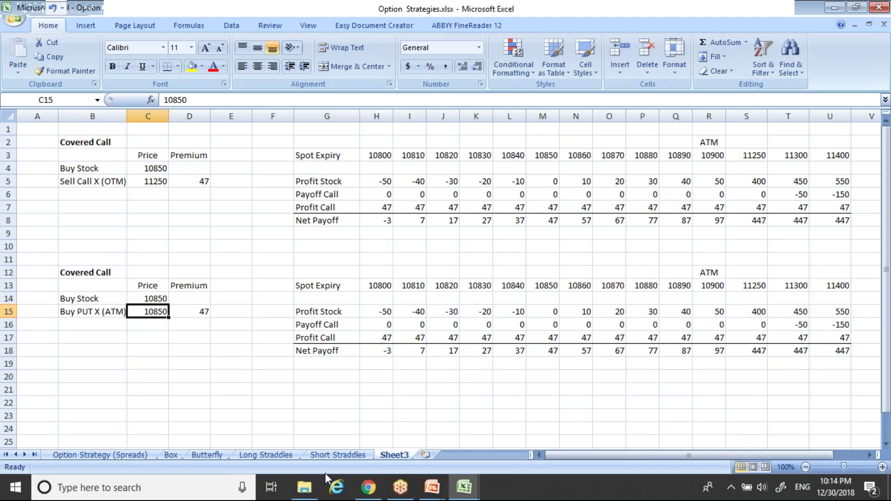
# Look up the 10850 put's last traded price in Chrome's NSE option chain and enter 157 as the premium in D15 of the Excel sheet
pyautogui.press('Right')
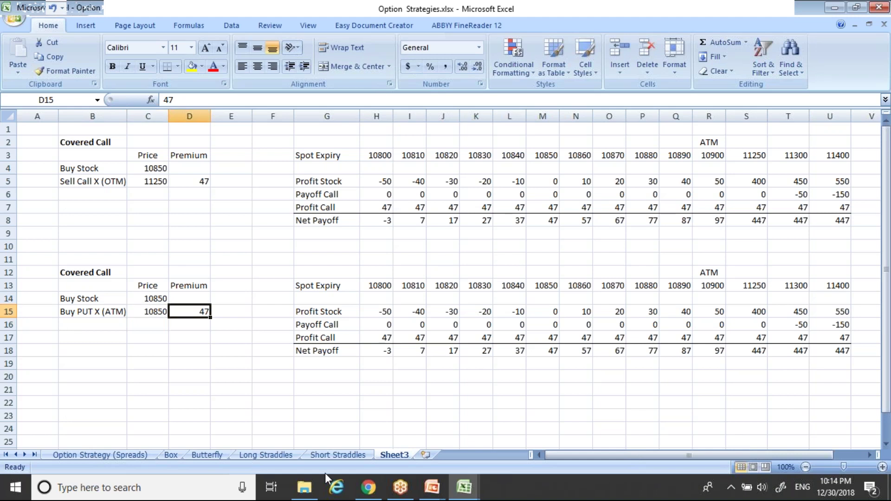
pyautogui.hotkey('alt', 'Tab')
pyautogui.hotkey('alt', 'Tab')
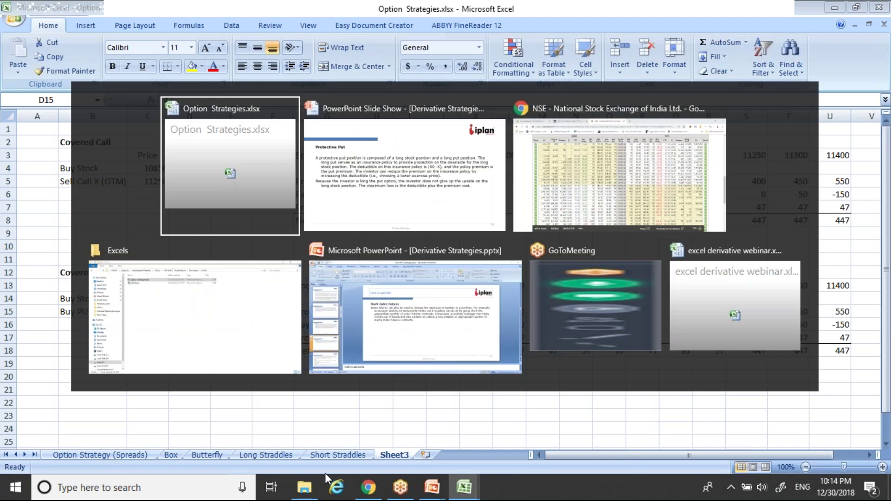
pyautogui.hotkey('alt', 'Tab')
pyautogui.hotkey('alt', 'Tab')
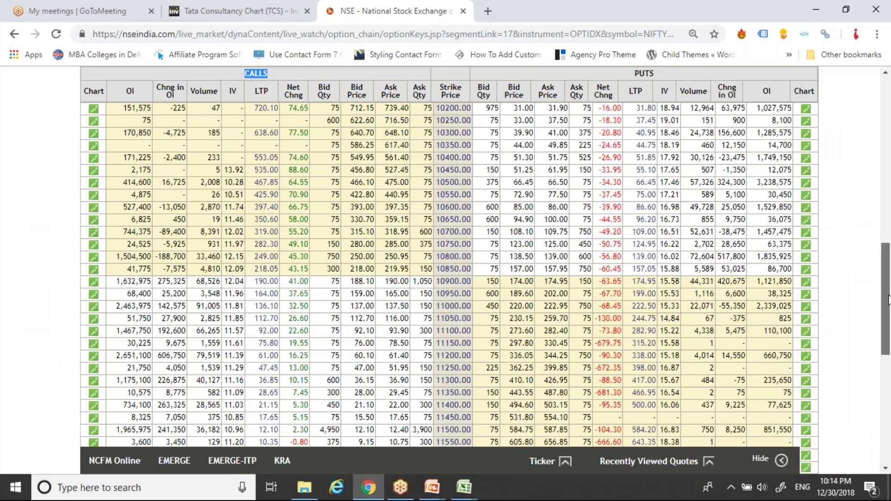
pyautogui.scroll(-1, 888, 300)
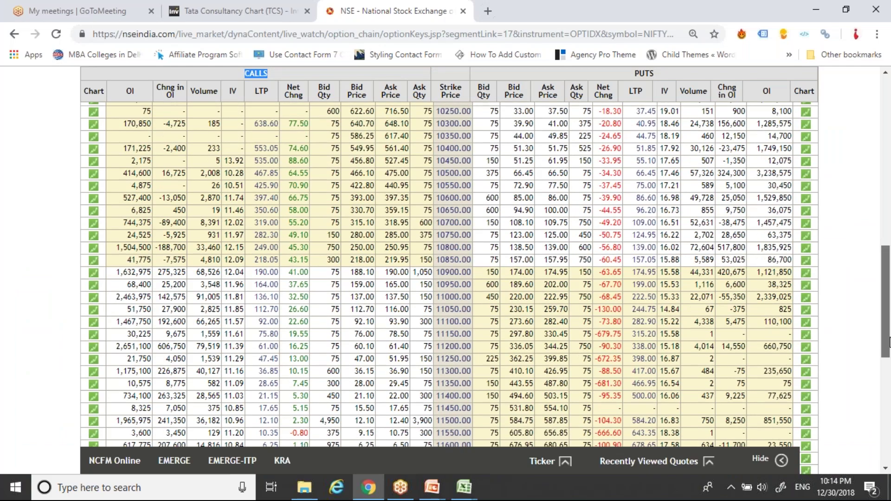
pyautogui.moveTo(889, 342); pyautogui.dragTo(889, 365)
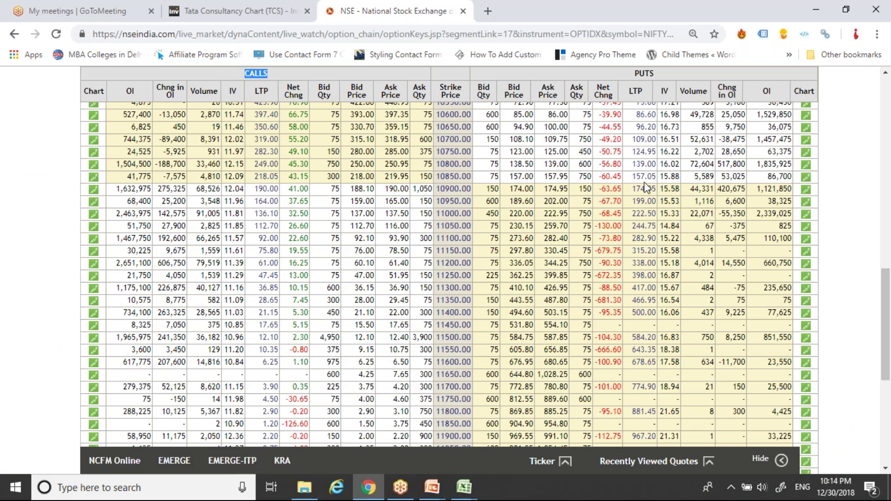
pyautogui.hotkey('alt', 'Tab')
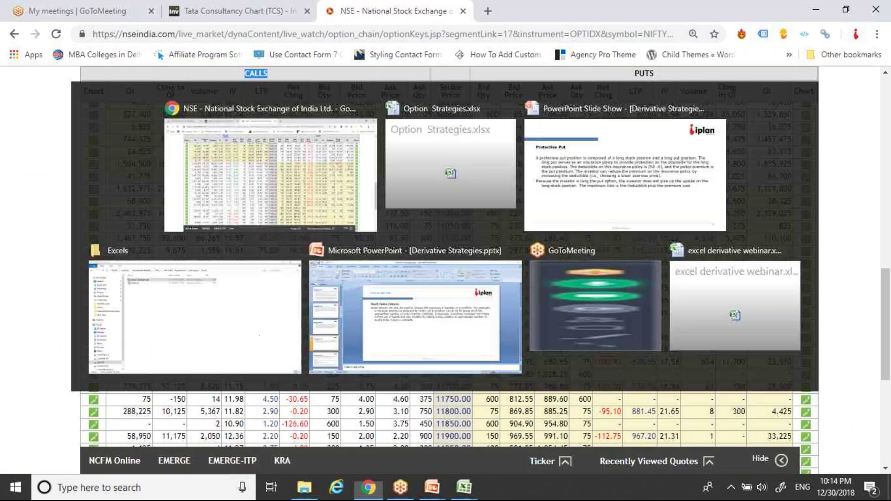
pyautogui.write('157')
pyautogui.press('Return')
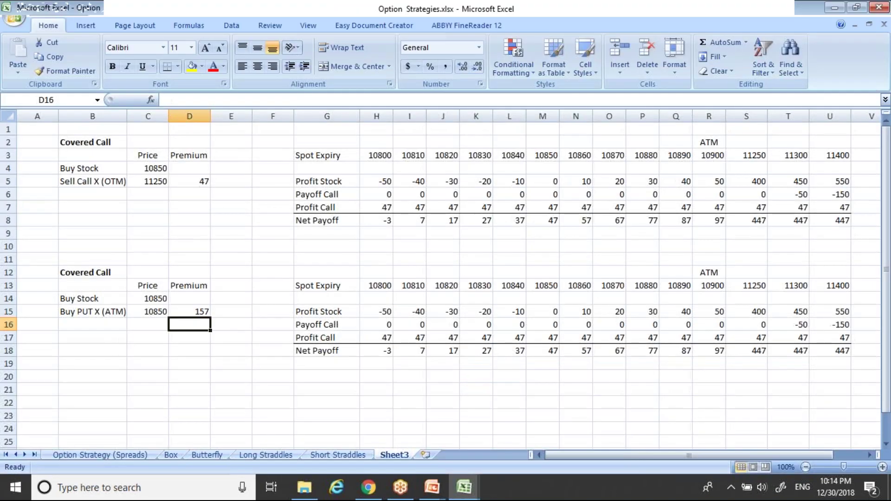
# Replace the Payoff Call label in G16 of the second table with Payoff put
pyautogui.press('Up')
pyautogui.press('Left')
pyautogui.press('Left')
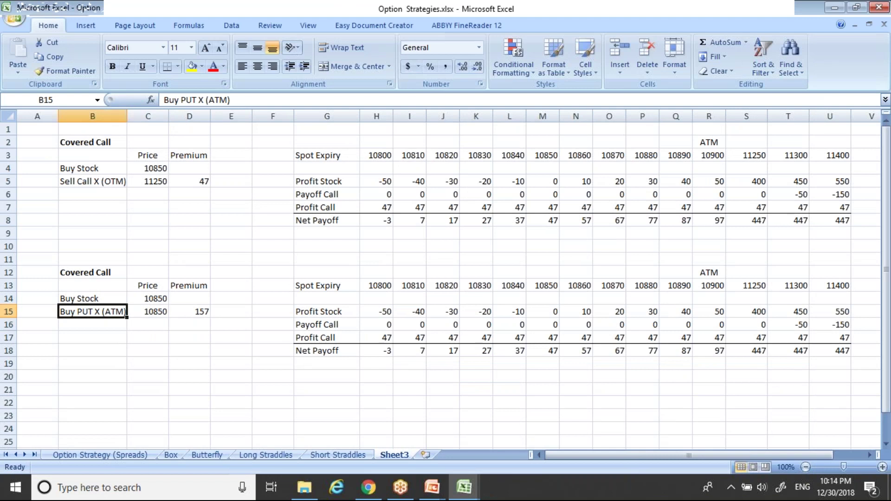
pyautogui.press('Right')
pyautogui.press('Right')
pyautogui.press('Right')
pyautogui.press('Right')
pyautogui.press('Down')
pyautogui.write('Pay')
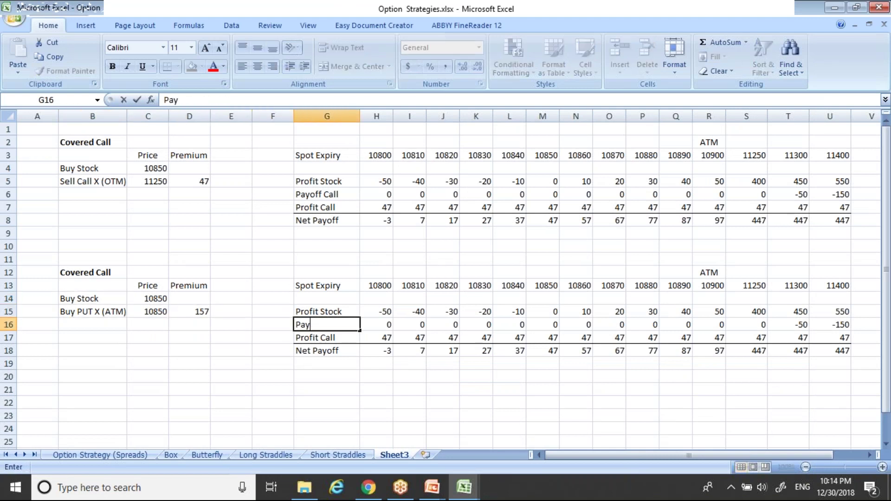
pyautogui.write('off put')
pyautogui.press('Return')
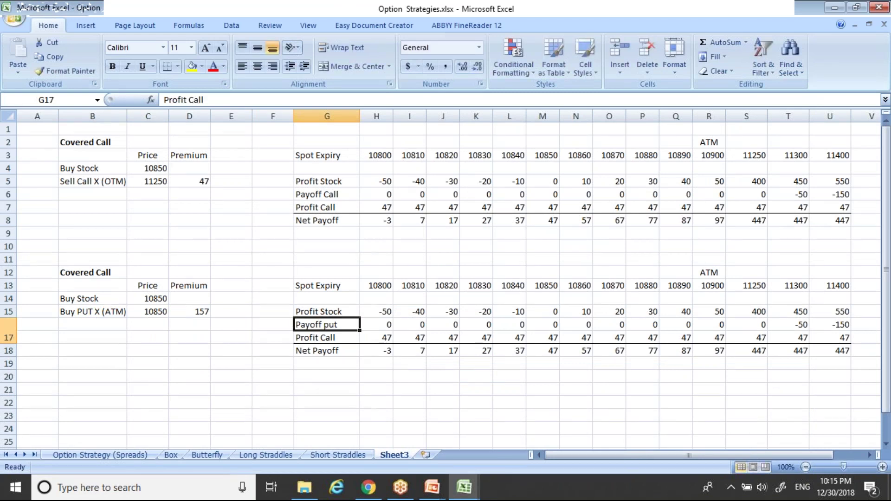
# Enter the put payoff formula =MAX($C$15-H13,0) in H16 for the 10800 spot, with the strike reference absolute
pyautogui.press('Up')
pyautogui.press('Right')
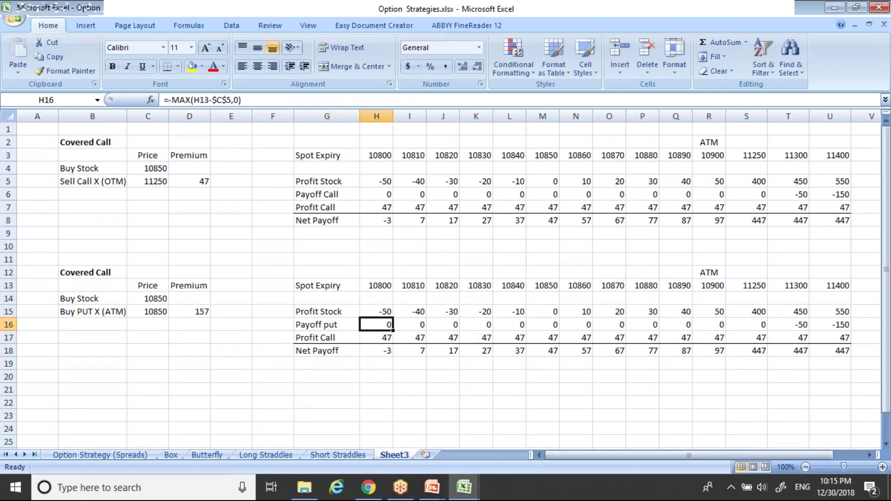
pyautogui.press('Up')
pyautogui.press('Down')
pyautogui.write('=ma')
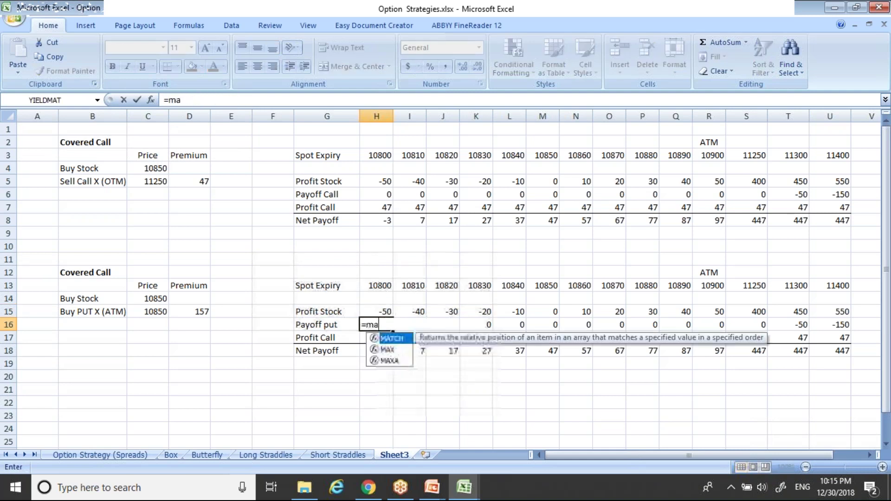
pyautogui.write('x(')
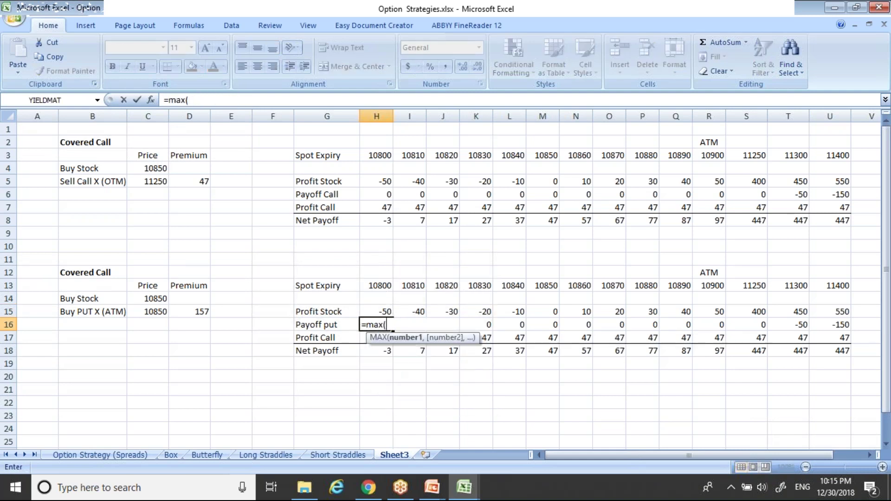
pyautogui.click(158, 310)
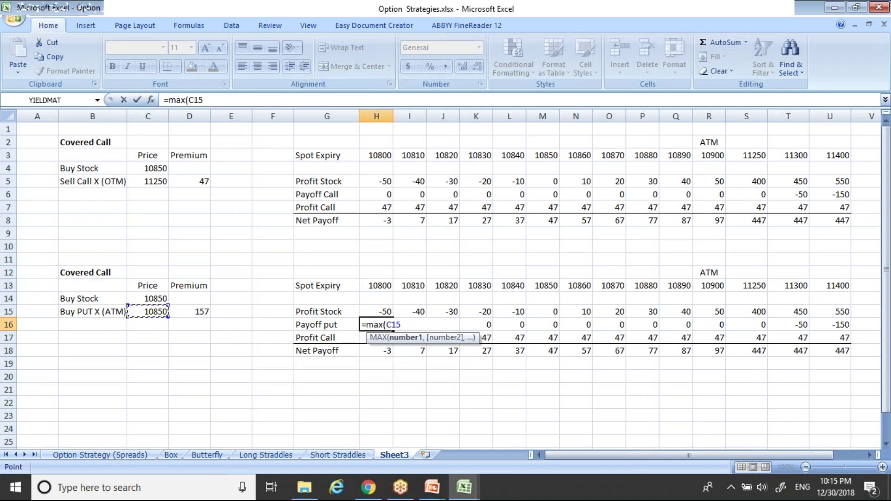
pyautogui.write('-')
pyautogui.press('BackSpace')
pyautogui.press('BackSpace')
pyautogui.press('BackSpace')
pyautogui.press('BackSpace')
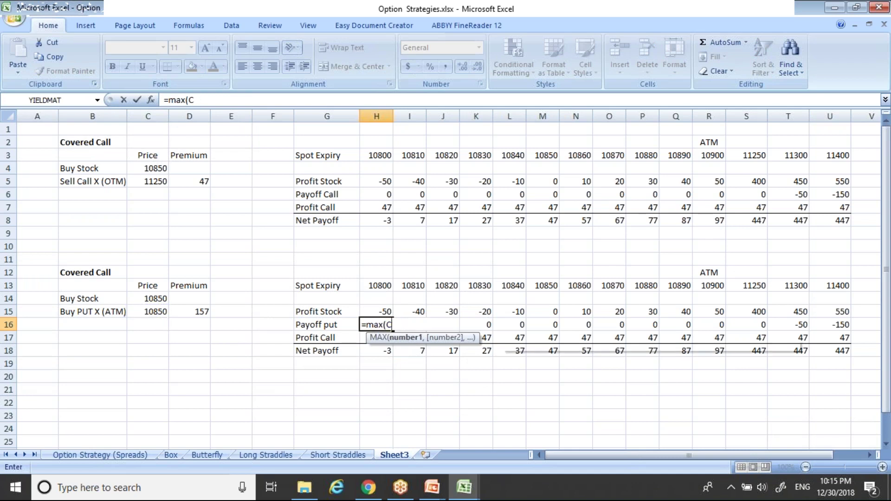
pyautogui.click(159, 313)
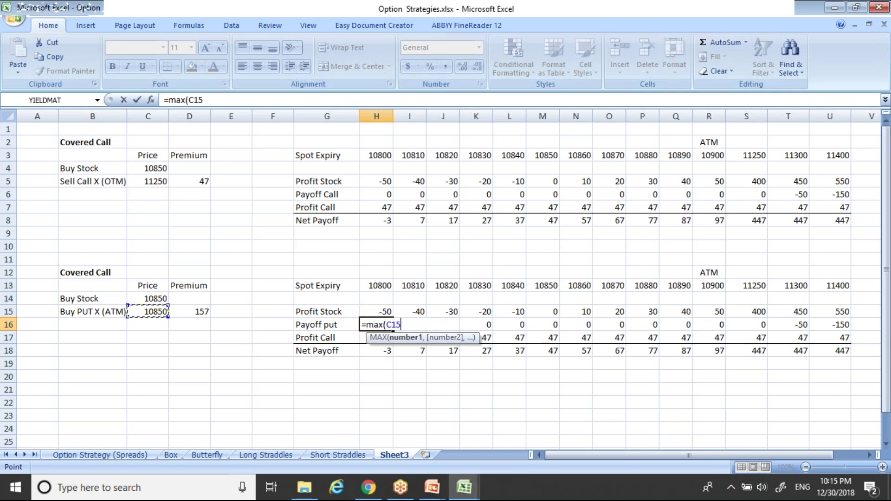
pyautogui.press('F4')
pyautogui.write('-')
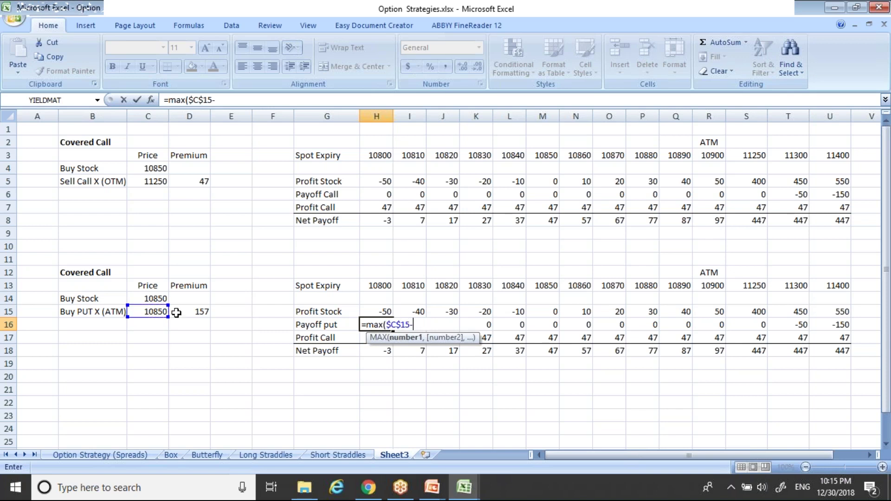
pyautogui.click(381, 284)
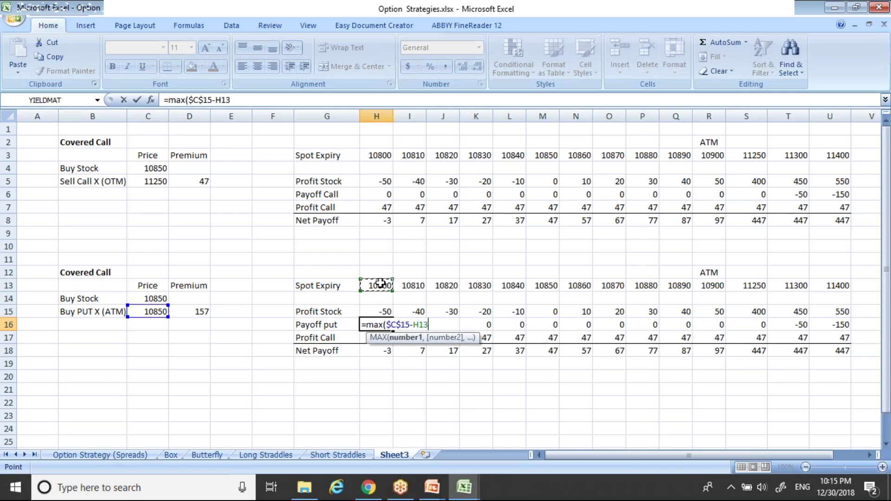
pyautogui.write(',0)')
pyautogui.press('Return')
pyautogui.press('Up')
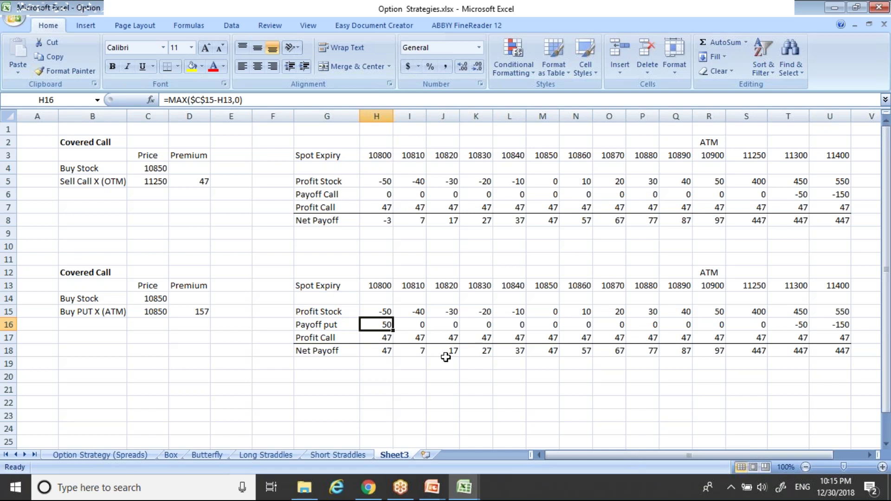
# Change the Profit Call label in G17 of the second table to Profit put
pyautogui.press('Down')
pyautogui.press('Up')
pyautogui.press('Left')
pyautogui.press('Right')
pyautogui.press('Down')
pyautogui.press('Left')
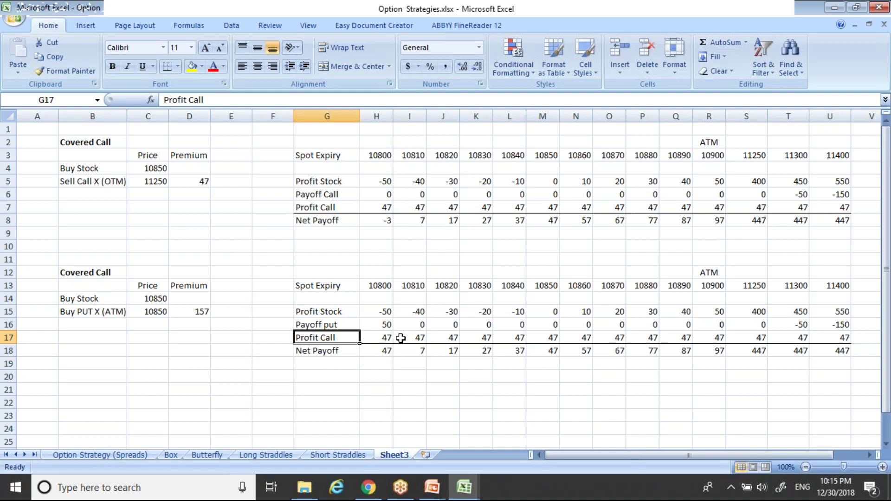
pyautogui.doubleClick(340, 336)
pyautogui.press('BackSpace')
pyautogui.press('BackSpace')
pyautogui.press('BackSpace')
pyautogui.press('BackSpace')
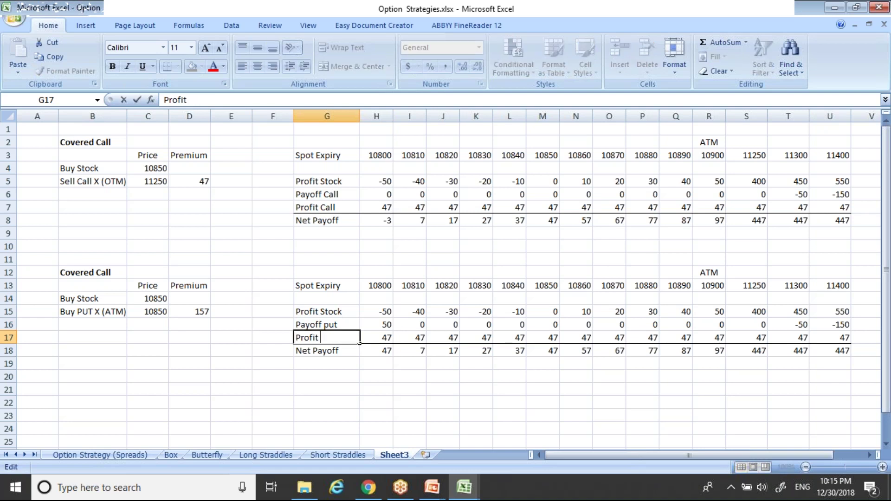
pyautogui.write('put')
pyautogui.press('Return')
# Enter the put profit formula =H16-D15 in H17 for the 10800 spot
pyautogui.press('Up')
pyautogui.press('Right')
pyautogui.write('=')
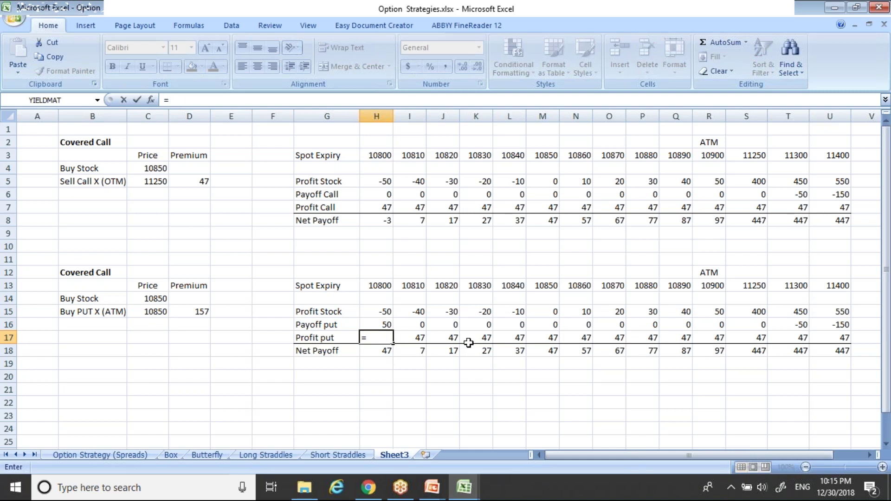
pyautogui.click(386, 325)
pyautogui.write('-')
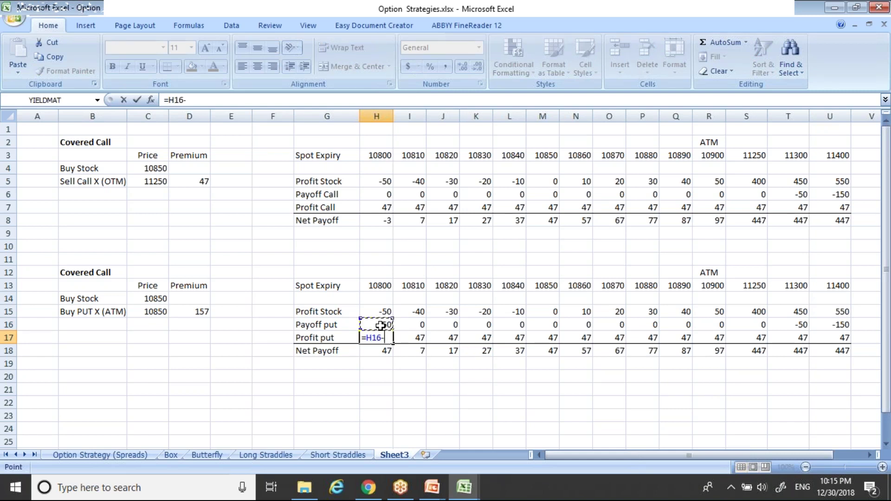
pyautogui.click(202, 312)
pyautogui.press('Return')
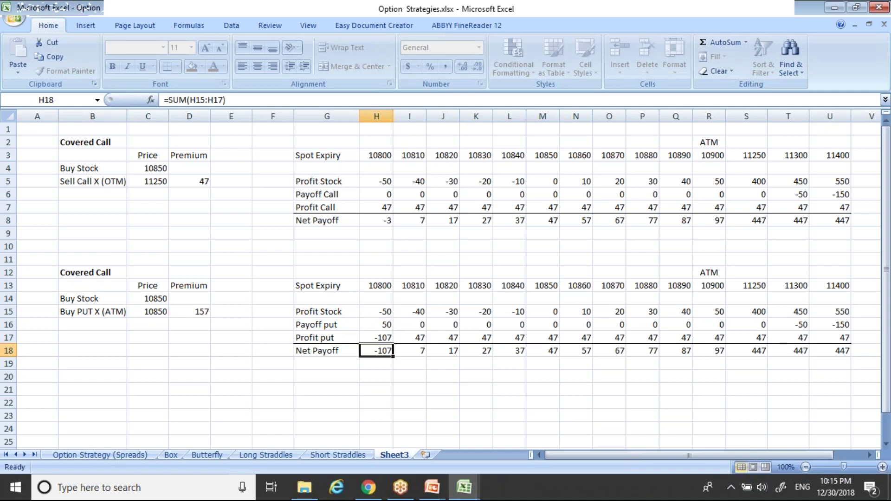
pyautogui.press('Up')
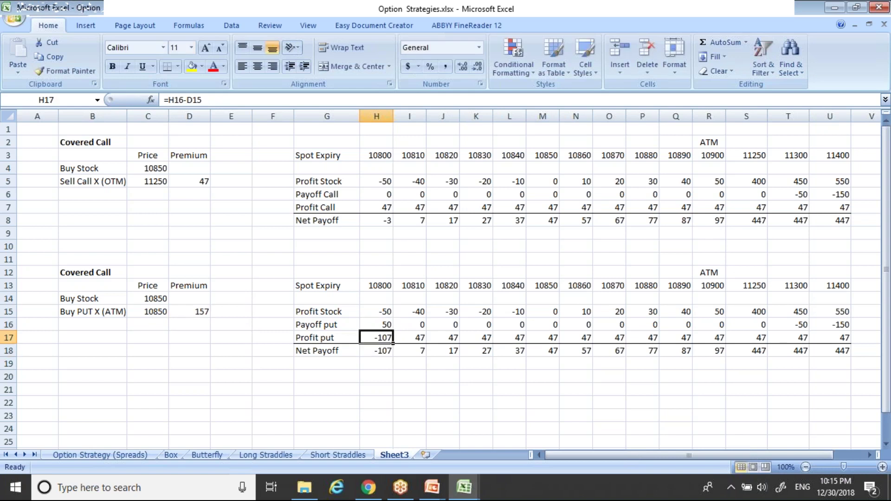
# Examine the stock profit, put payoff, put profit and net payoff formulas in H15:H18 for the 10800 spot
pyautogui.press('Down')
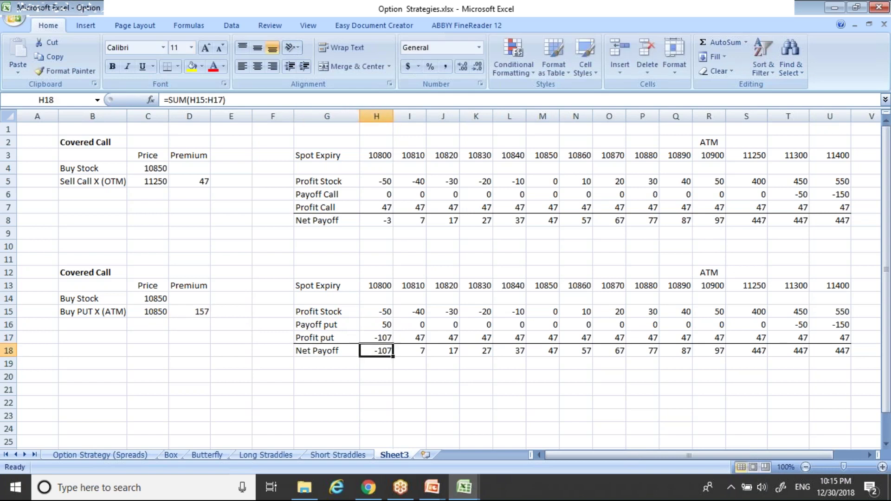
pyautogui.doubleClick(387, 350)
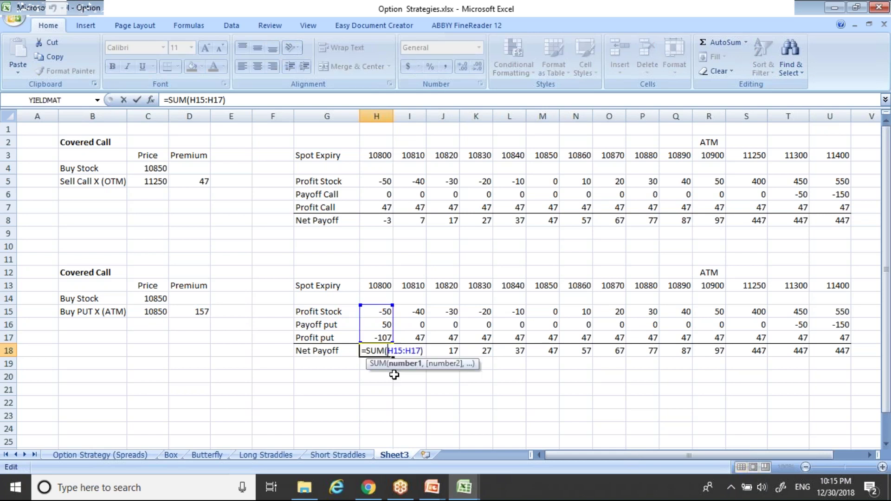
pyautogui.press('Return')
pyautogui.press('Up')
pyautogui.press('Up')
pyautogui.press('Up')
pyautogui.press('Up')
pyautogui.press('Down')
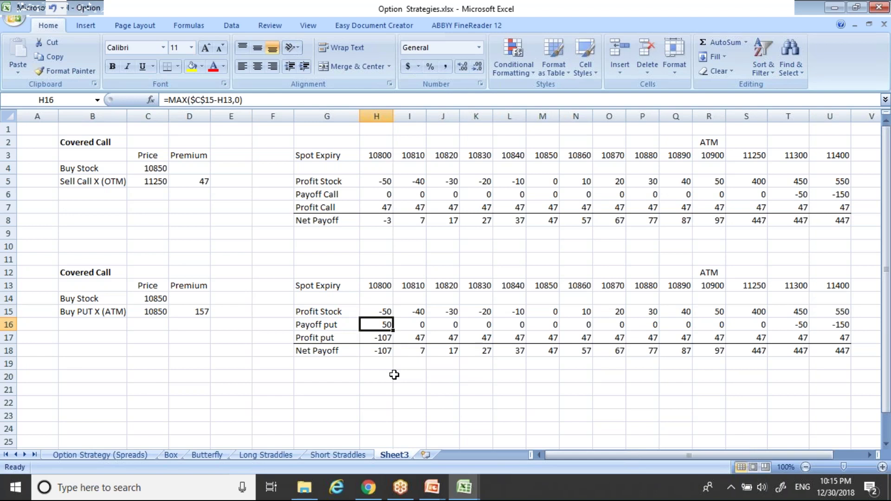
pyautogui.press('Down')
pyautogui.press('Down')
pyautogui.press('Down')
pyautogui.press('Up')
pyautogui.press('Up')
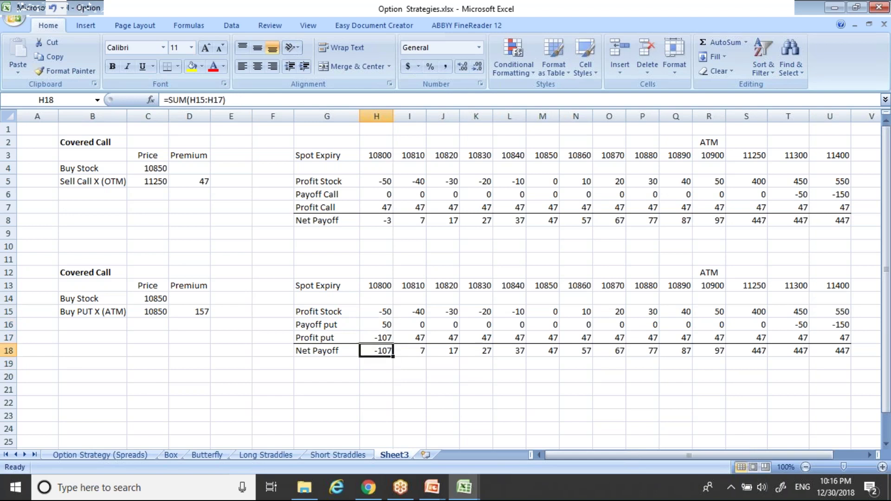
pyautogui.press('Up')
pyautogui.press('Up')
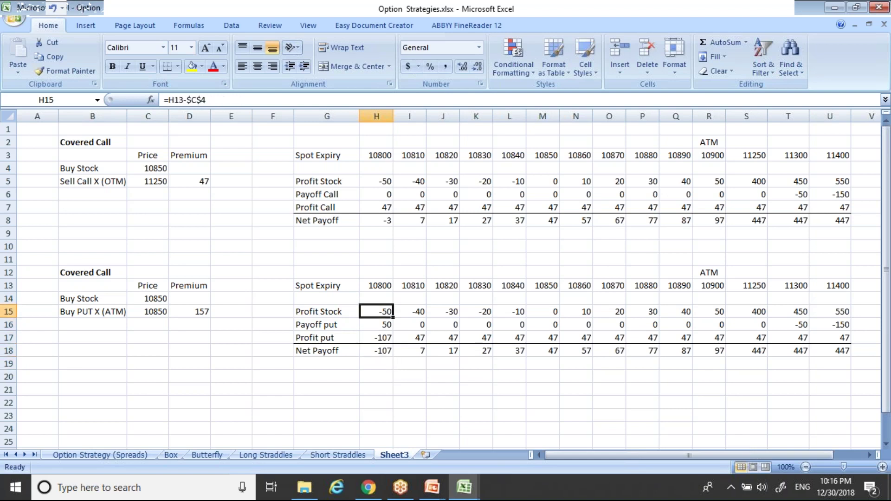
pyautogui.press('Down')
pyautogui.press('Down')
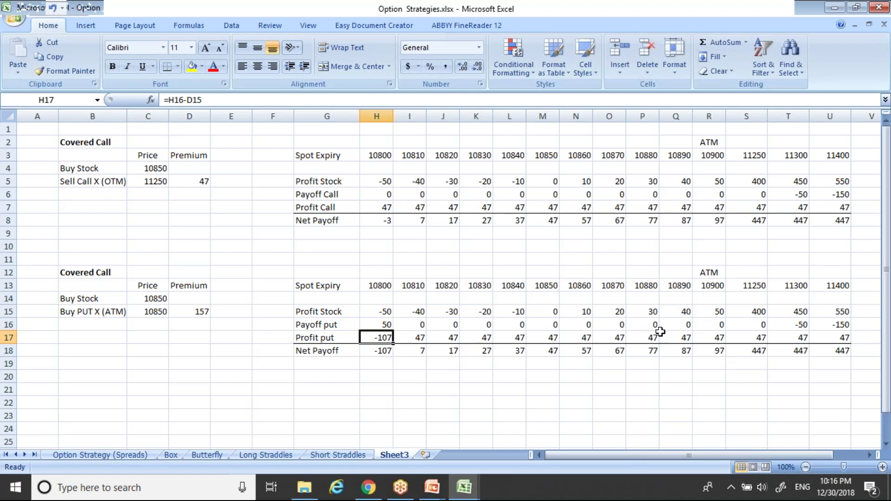
# Examine how the first table calculates the call payoff and profit in T6 and T7 for the 11300 spot
pyautogui.click(798, 222)
pyautogui.press('Up')
pyautogui.press('Up')
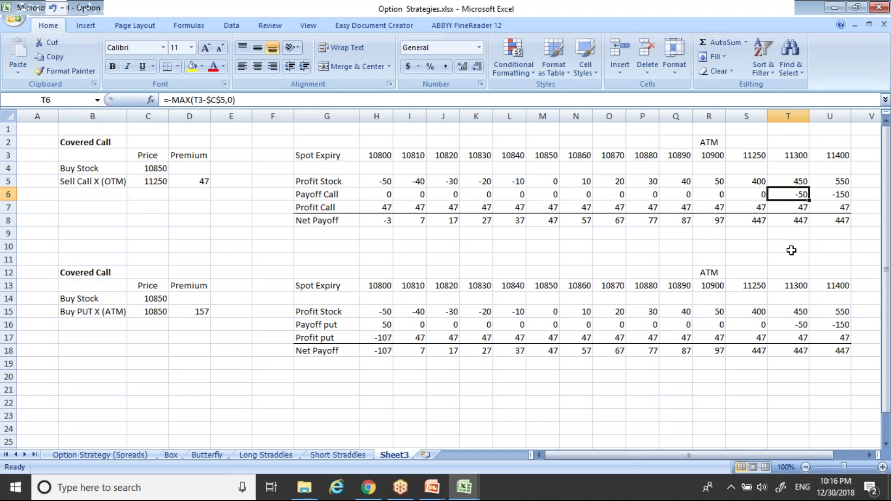
pyautogui.press('Down')
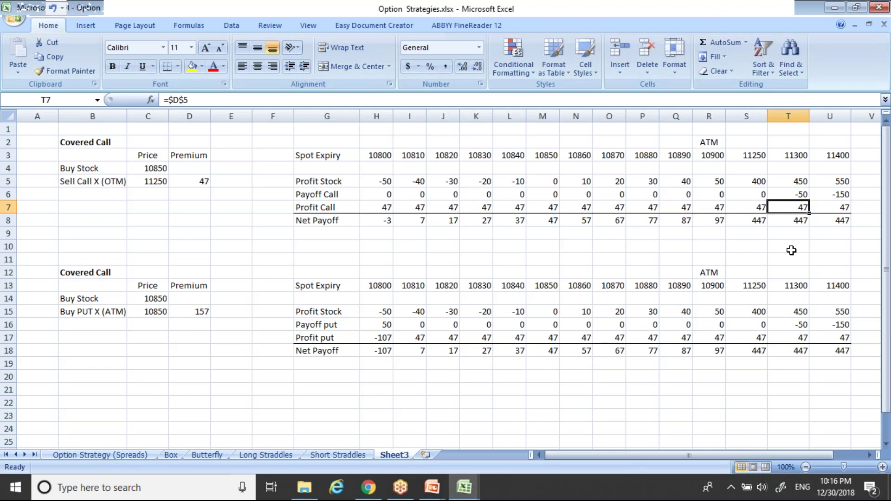
pyautogui.press('Down')
pyautogui.press('Down')
pyautogui.press('Down')
pyautogui.press('Down')
pyautogui.press('Down')
pyautogui.press('Down')
pyautogui.press('Down')
pyautogui.press('Down')
pyautogui.press('Down')
pyautogui.press('Down')
pyautogui.press('Down')
pyautogui.press('Down')
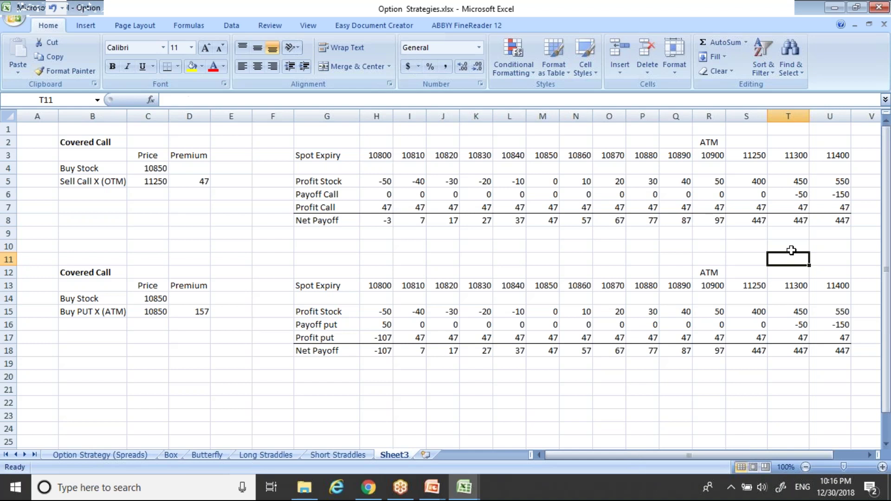
# Recheck the put payoff and profit formulas in H16 and H17 against the row labels of the second table
pyautogui.press('Left')
pyautogui.press('Left')
pyautogui.press('Left')
pyautogui.press('Left')
pyautogui.press('Left')
pyautogui.press('Left')
pyautogui.press('Left')
pyautogui.press('Left')
pyautogui.press('Left')
pyautogui.press('Left')
pyautogui.press('Left')
pyautogui.press('Left')
pyautogui.press('Left')
pyautogui.press('Left')
pyautogui.press('Left')
pyautogui.press('Up')
pyautogui.press('Up')
pyautogui.press('Up')
pyautogui.press('Right')
pyautogui.press('Right')
pyautogui.press('Right')
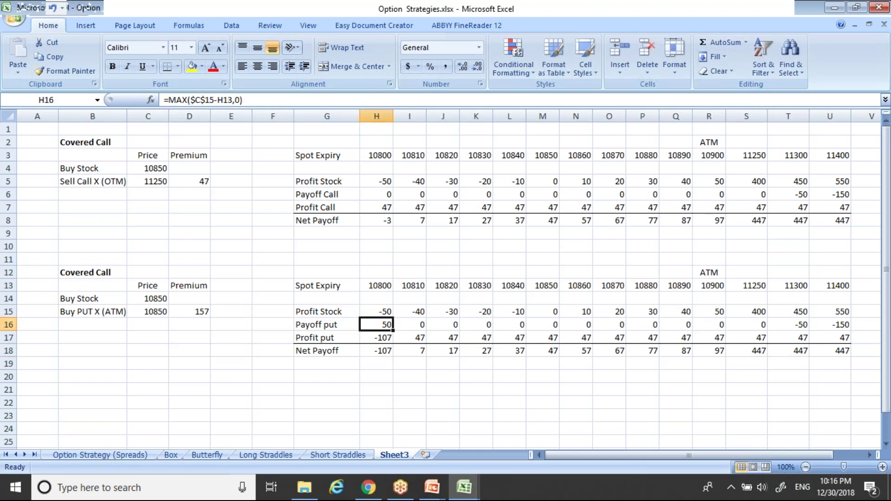
pyautogui.press('Right')
pyautogui.press('Down')
pyautogui.press('Left')
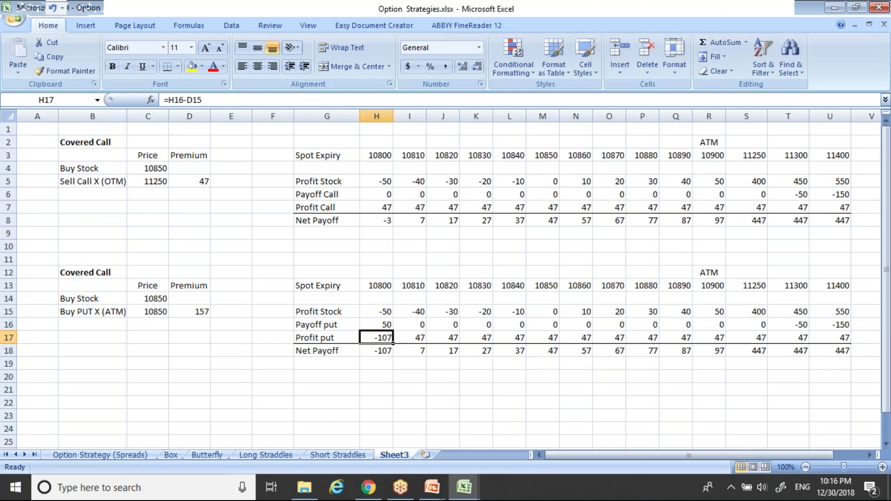
pyautogui.press('Left')
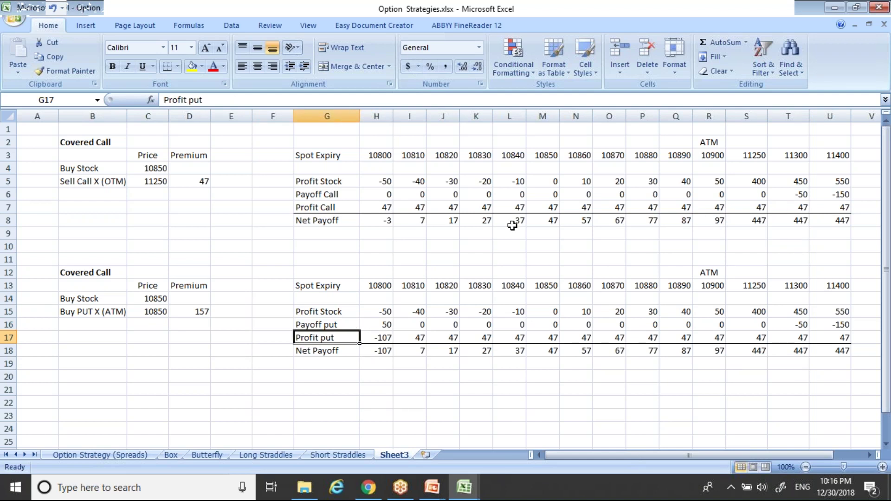
# Rename the Profit Call label in G7 of the first table as Premium Call
pyautogui.doubleClick(327, 208)
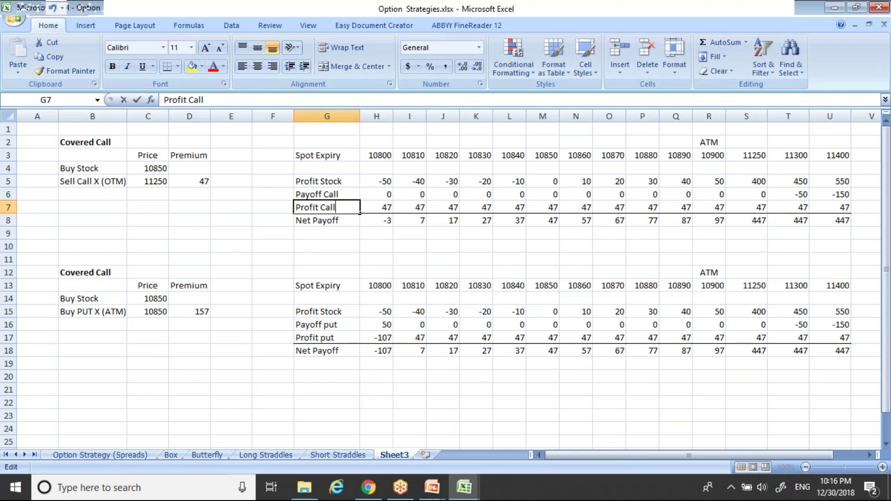
pyautogui.moveTo(319, 208); pyautogui.dragTo(296, 208)
pyautogui.write('Premium')
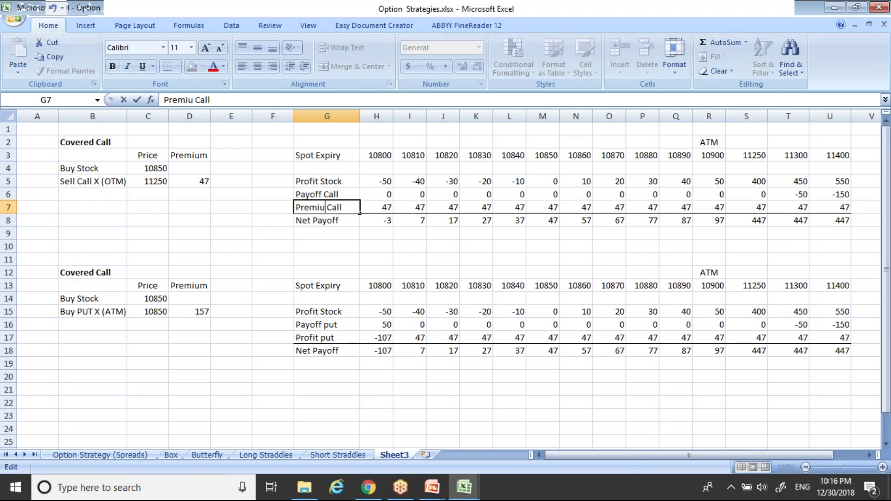
pyautogui.press('Return')
# Rename the Profit put label in G17 of the second table as Premium put
pyautogui.doubleClick(341, 337)
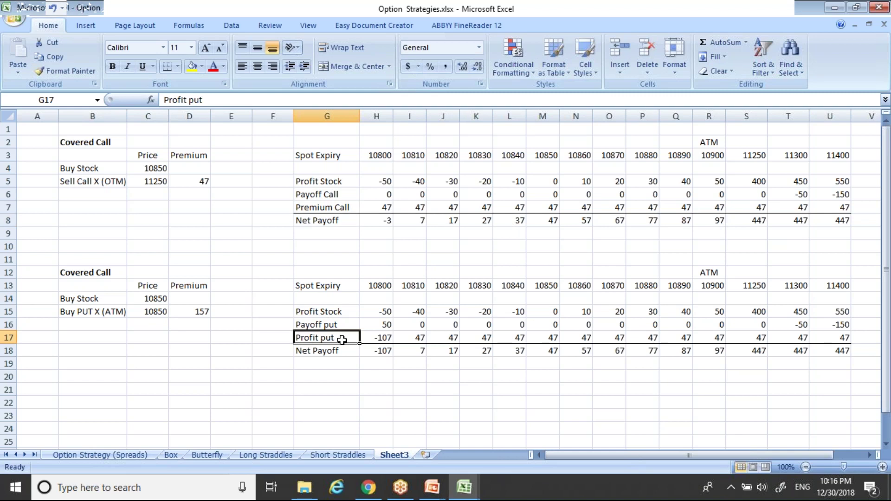
pyautogui.moveTo(319, 337); pyautogui.dragTo(302, 337)
pyautogui.write('remium')
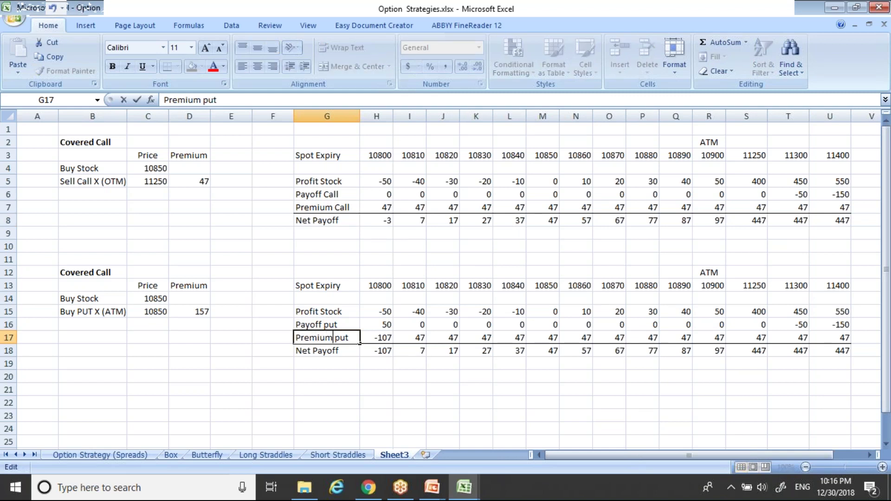
pyautogui.press('Return')
# Enter the put premium formula =$D$15 in H17 and fill it across the row to U17
pyautogui.click(377, 337)
pyautogui.moveTo(436, 488)
pyautogui.write('=')
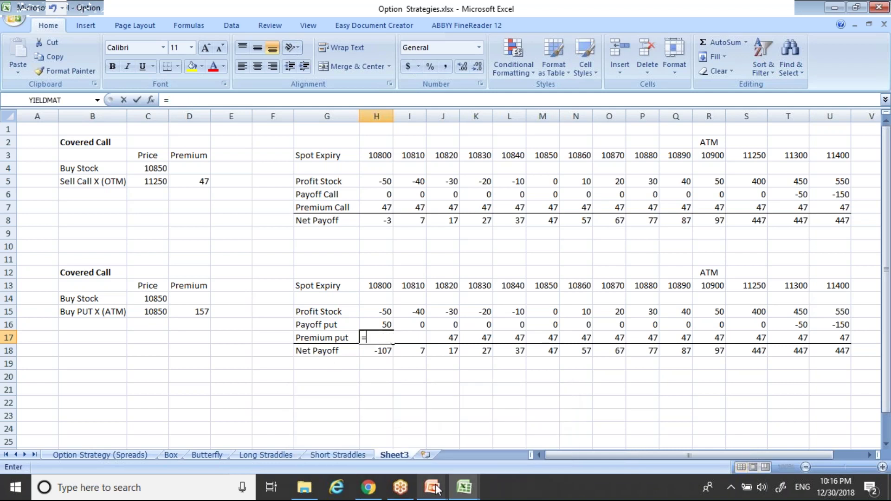
pyautogui.click(190, 318)
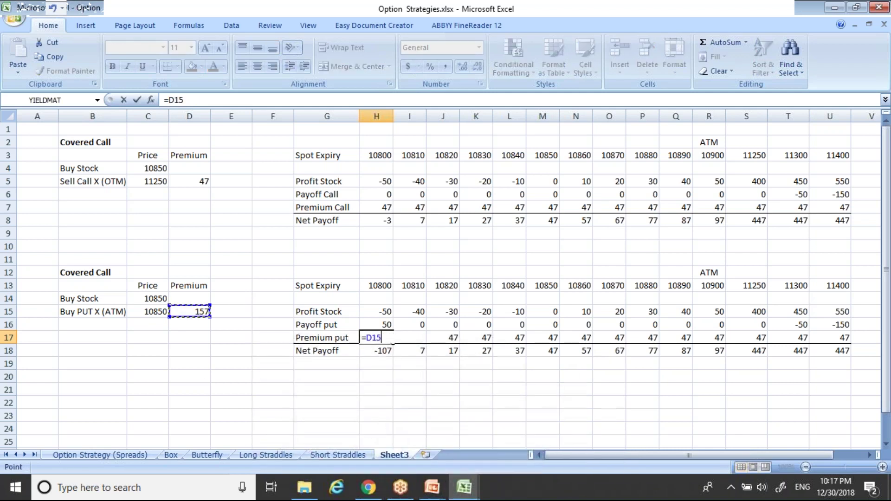
pyautogui.press('F4')
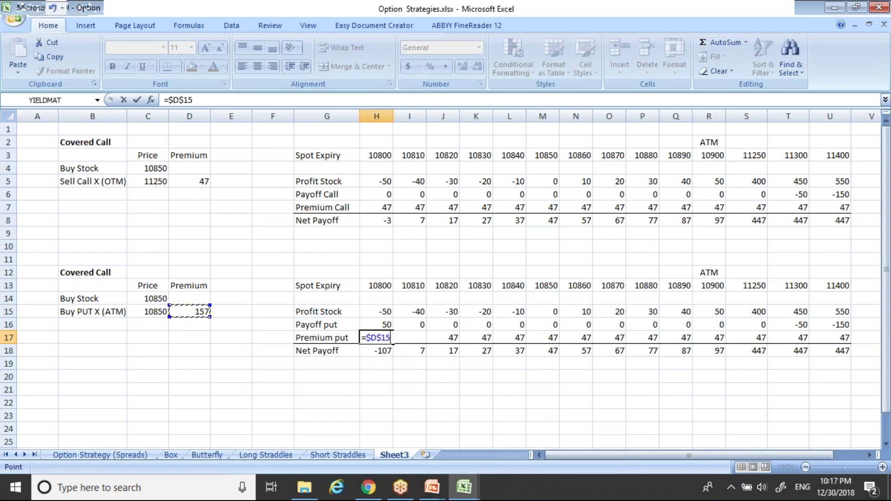
pyautogui.hotkey('ctrl', 'Return')
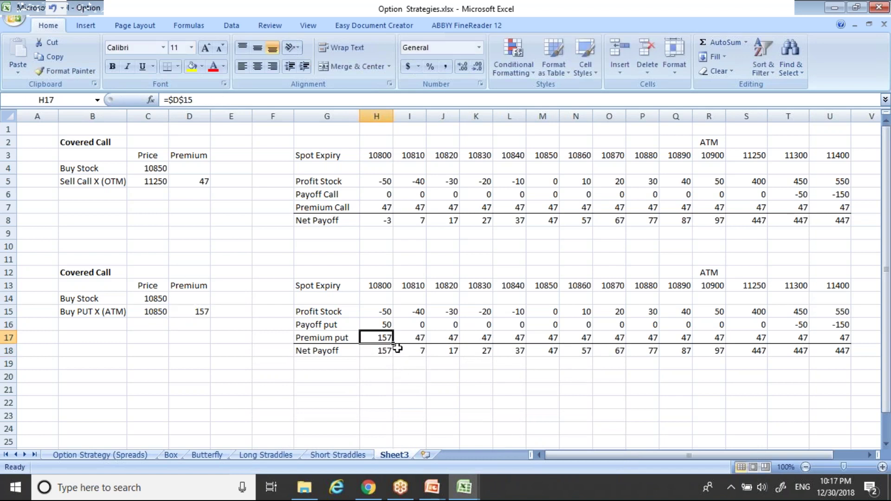
pyautogui.moveTo(394, 343); pyautogui.dragTo(853, 353)
# Fill the put payoff formula from H16 across the Payoff put row to U16
pyautogui.press('Down')
pyautogui.press('Down')
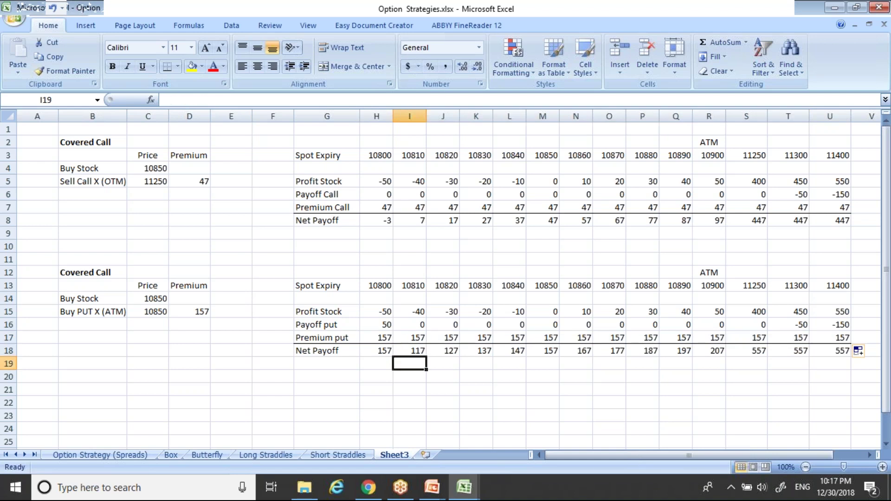
pyautogui.press('Left')
pyautogui.press('Up')
pyautogui.press('Up')
pyautogui.press('Up')
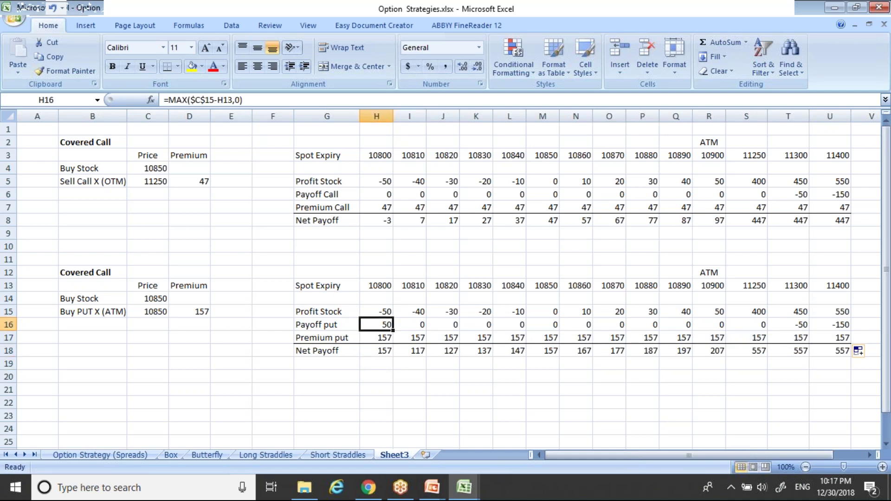
pyautogui.moveTo(394, 329); pyautogui.dragTo(837, 340)
pyautogui.click(444, 377)
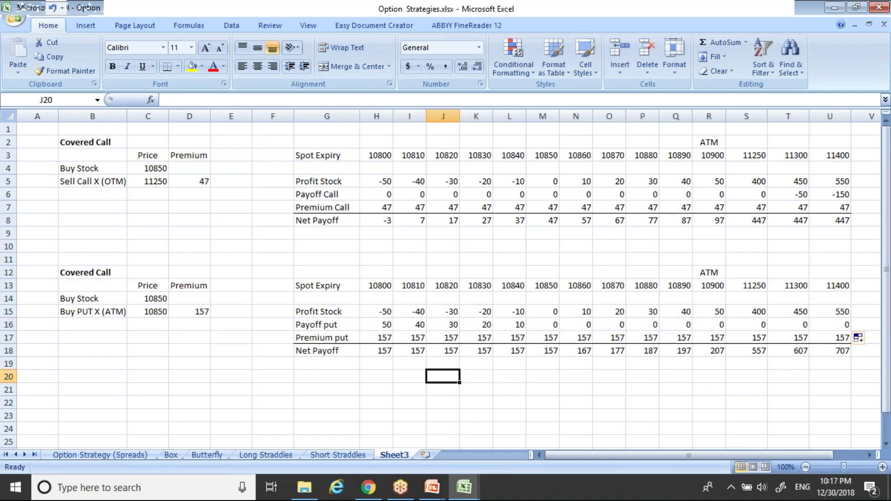
# Open the put premium formula in H17 for editing
pyautogui.press('Left')
pyautogui.press('Up')
pyautogui.press('Up')
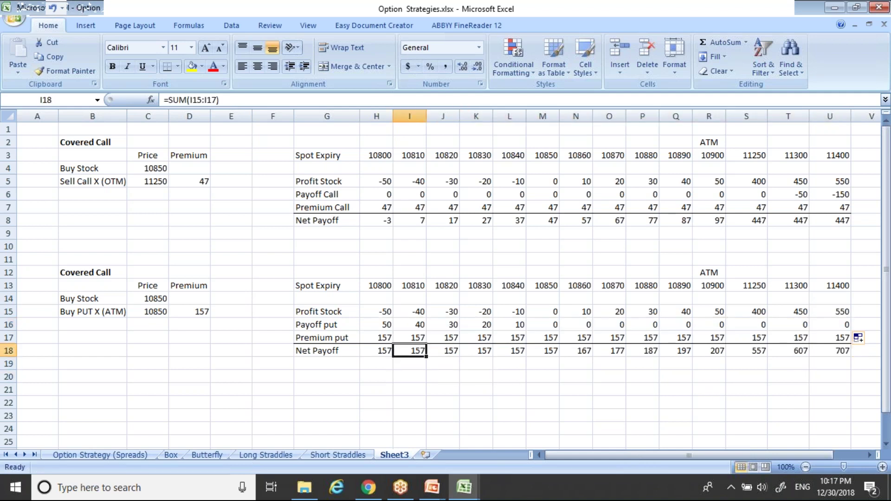
pyautogui.press('Up')
pyautogui.press('Left')
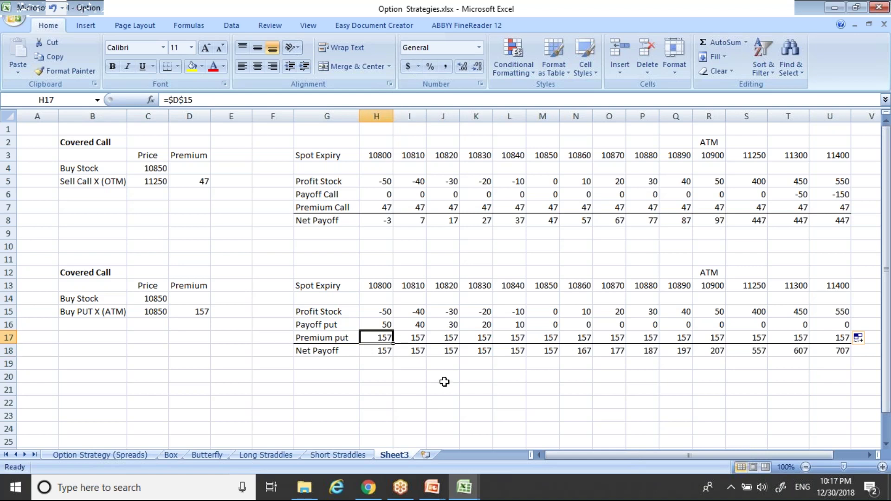
pyautogui.click(173, 101)
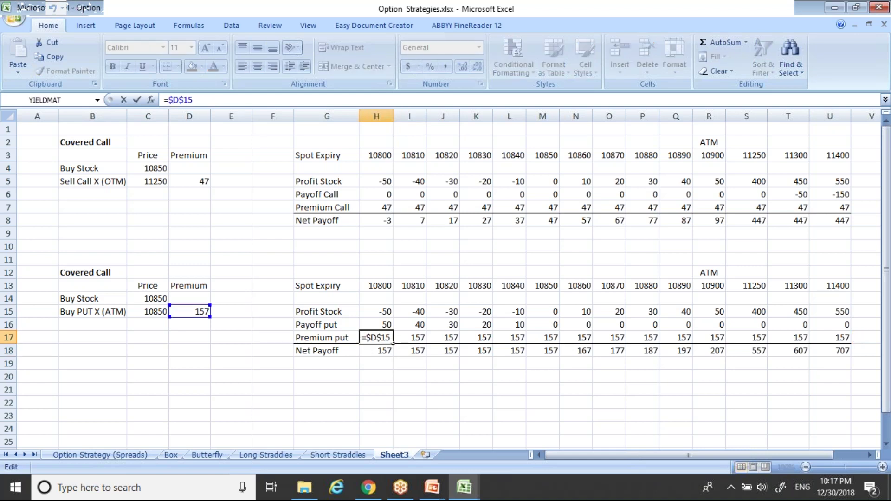
# Set the premium of the bought ATM put in the second strategy to -157
pyautogui.press('Escape')
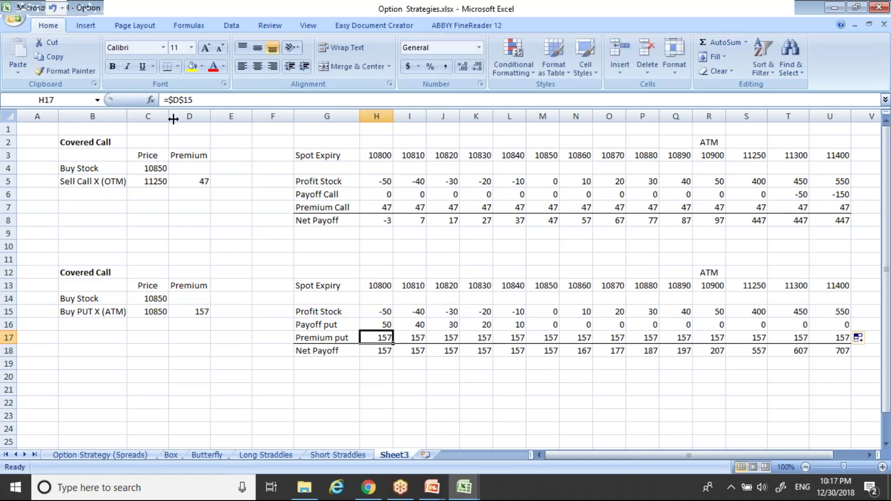
pyautogui.click(193, 312)
pyautogui.write('-157')
pyautogui.press('Return')
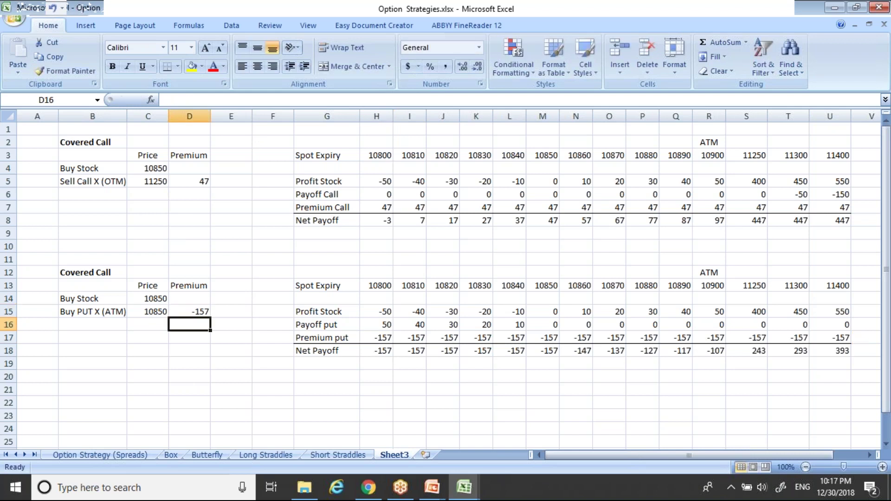
# Examine the stock profit, put payoff and put premium formulas for the 10800 expiry in the second strategy's table
pyautogui.press('Right')
pyautogui.press('Right')
pyautogui.press('Right')
pyautogui.press('Right')
pyautogui.press('Down')
pyautogui.press('Down')
pyautogui.press('Left')
pyautogui.press('Right')
pyautogui.press('Up')
pyautogui.press('Up')
pyautogui.press('Up')
pyautogui.press('Left')
pyautogui.press('Right')
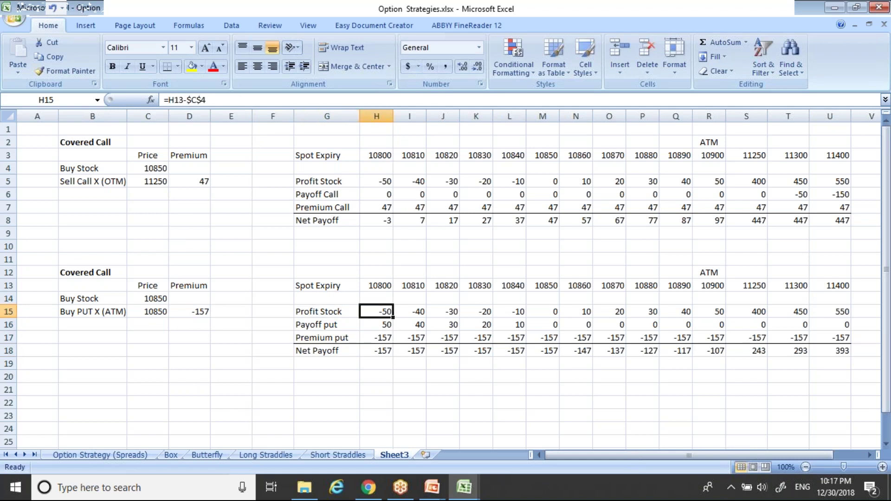
pyautogui.press('Up')
pyautogui.press('Up')
pyautogui.press('Down')
pyautogui.press('Down')
pyautogui.press('Down')
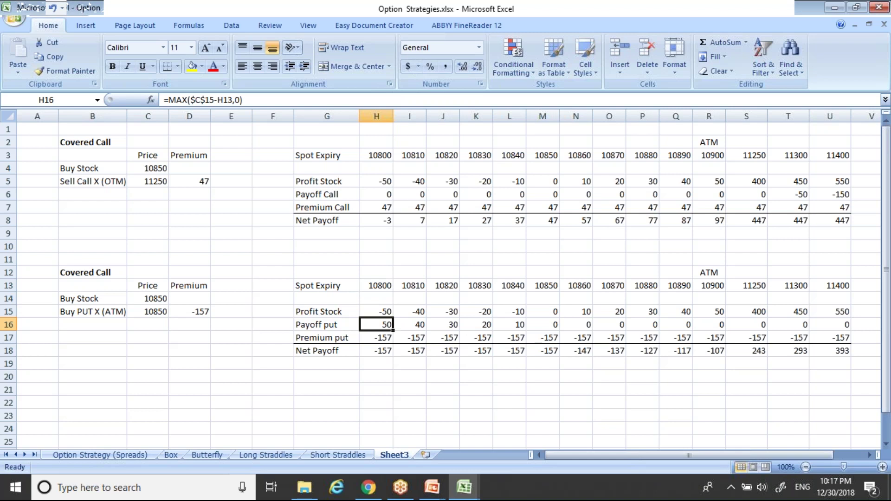
pyautogui.press('Down')
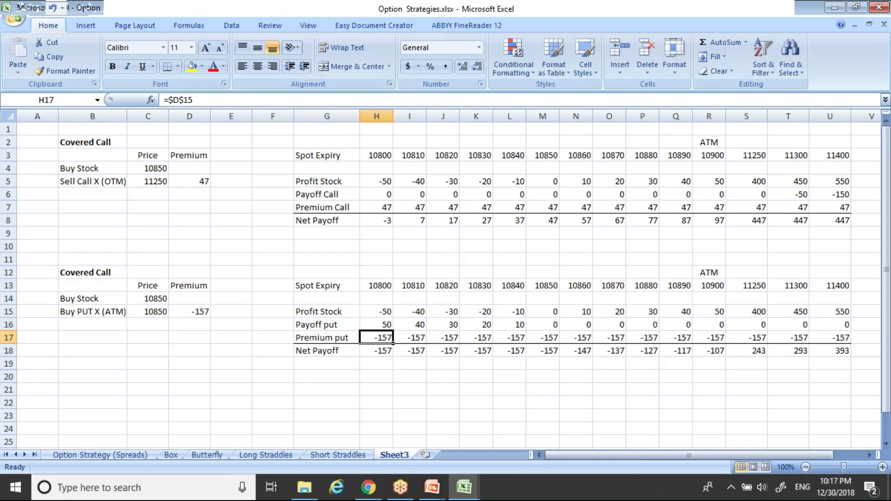
pyautogui.press('Down')
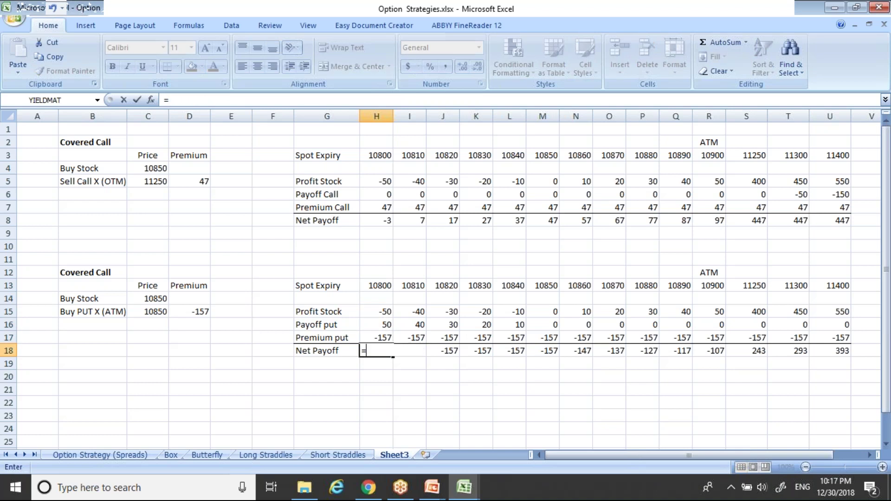
pyautogui.press('Return')
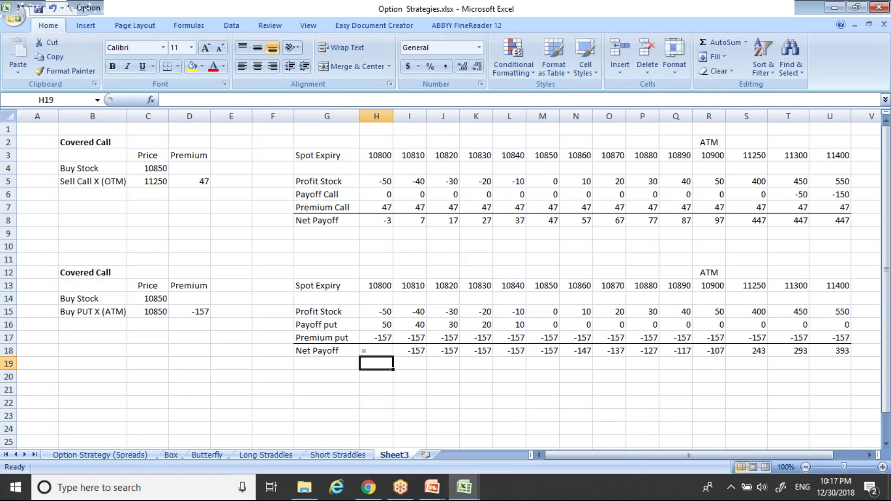
pyautogui.press('BackSpace')
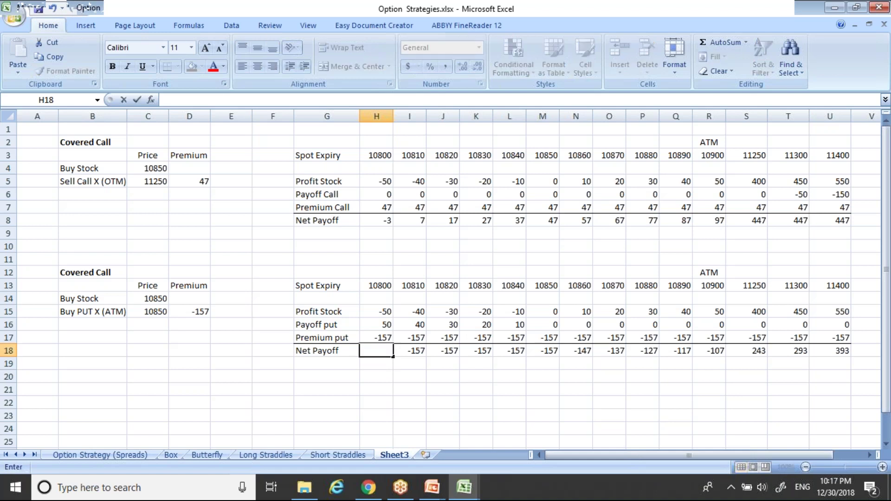
pyautogui.press('Escape')
# Enter =SUM(H15:H17) as the second strategy's net payoff in H18 and fill it across through U18
pyautogui.press('Up')
pyautogui.press('Down')
pyautogui.hotkey('alt', '=')
pyautogui.press('Return')
pyautogui.press('Up')
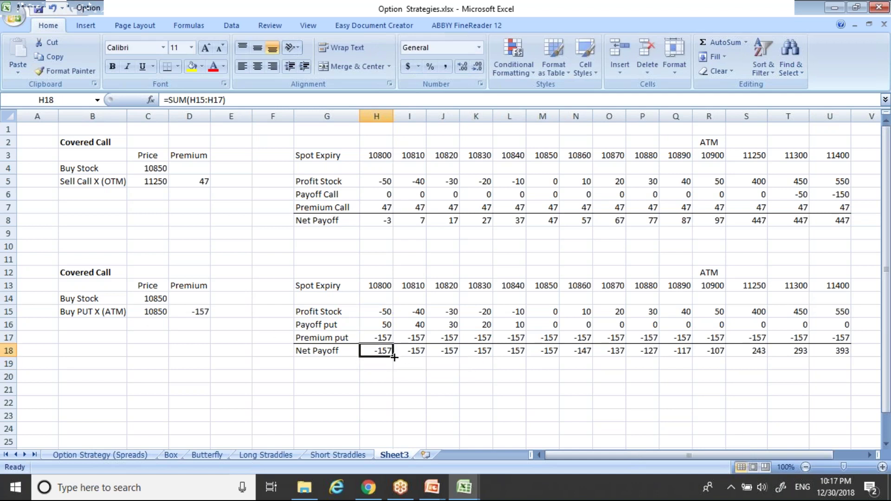
pyautogui.moveTo(394, 356); pyautogui.dragTo(836, 367)
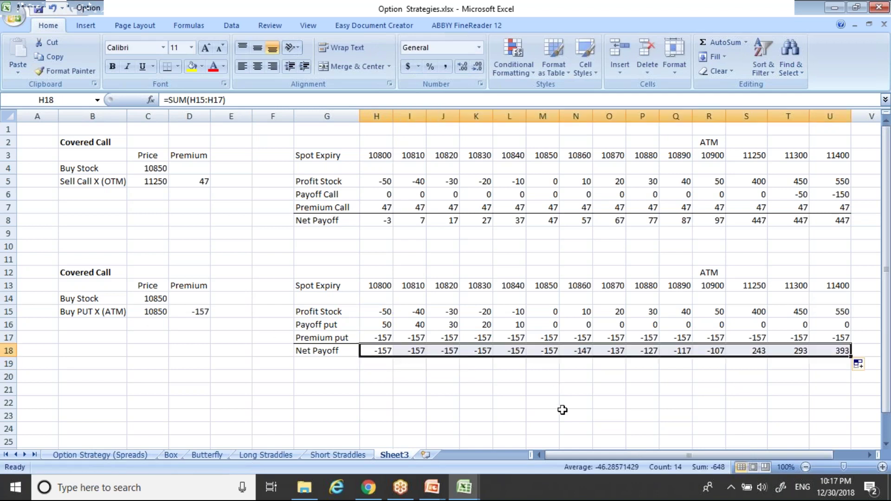
# Examine the second strategy's net payoff and its components for the 10800 and 10810 spot expiries
pyautogui.click(428, 388)
pyautogui.press('Left')
pyautogui.press('Up')
pyautogui.press('Up')
pyautogui.press('Up')
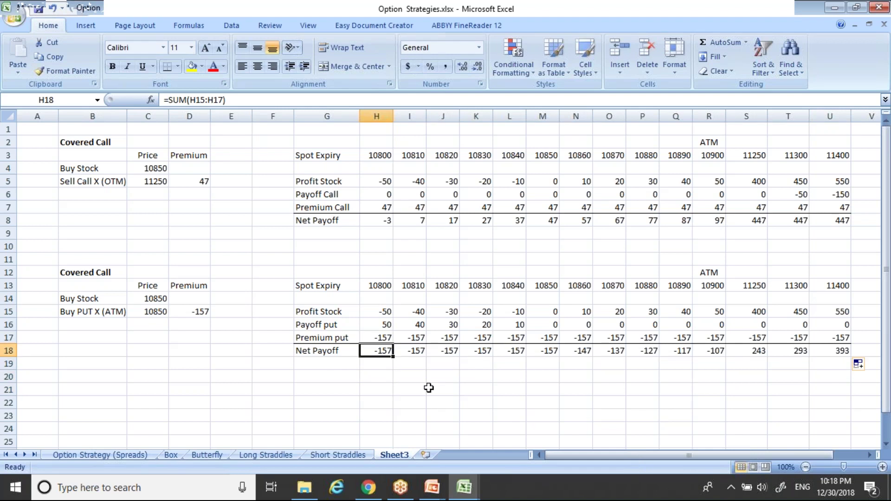
pyautogui.press('Right')
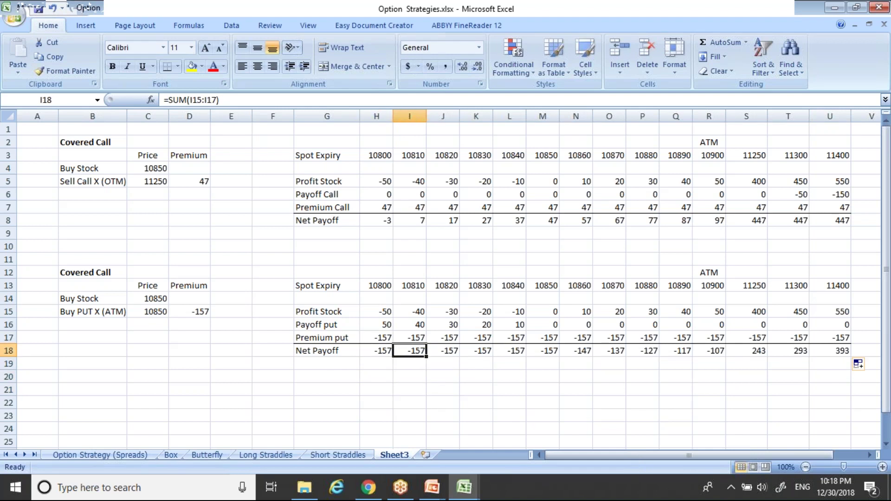
pyautogui.press('Up')
pyautogui.press('Up')
pyautogui.press('Up')
pyautogui.press('Down')
pyautogui.press('Down')
pyautogui.press('Down')
pyautogui.press('Right')
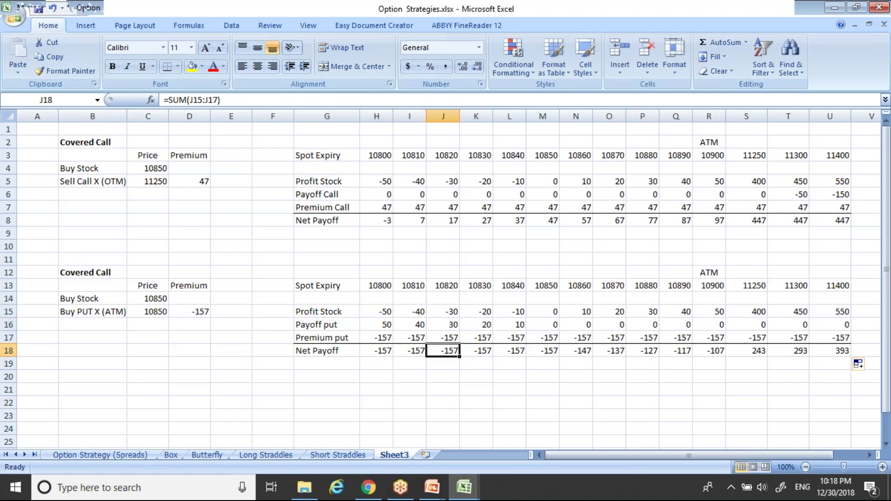
# Set the first spot expiry in H13 to 10000 and check the put strategy's net payoff in H18
pyautogui.press('Up')
pyautogui.press('Up')
pyautogui.press('Up')
pyautogui.press('Up')
pyautogui.press('Up')
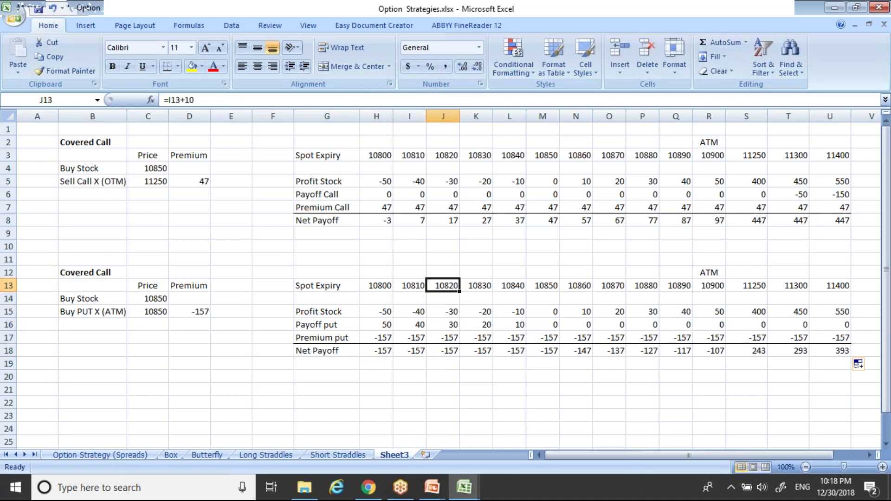
pyautogui.press('Left')
pyautogui.press('Left')
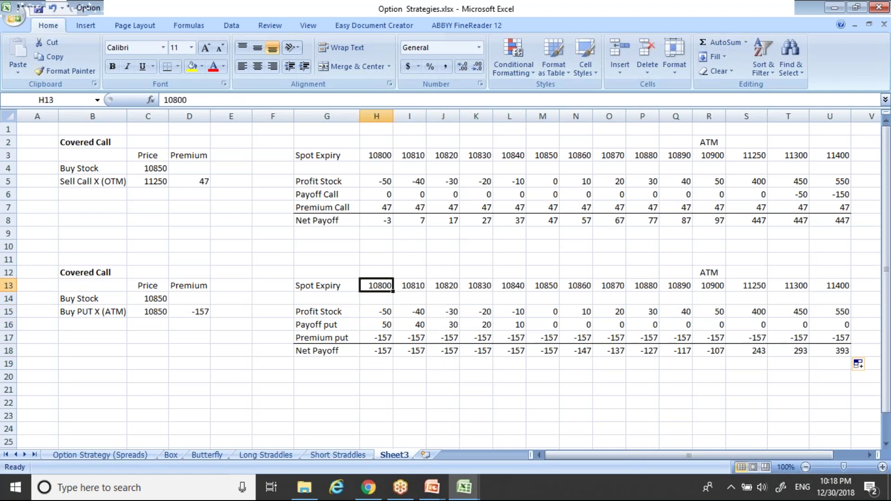
pyautogui.write('10000')
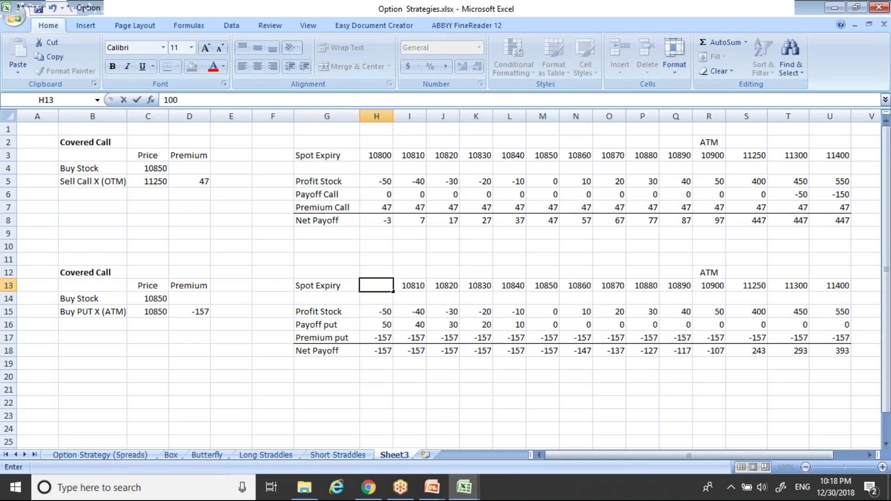
pyautogui.press('Return')
pyautogui.press('Down')
pyautogui.press('Down')
pyautogui.press('Down')
pyautogui.press('Down')
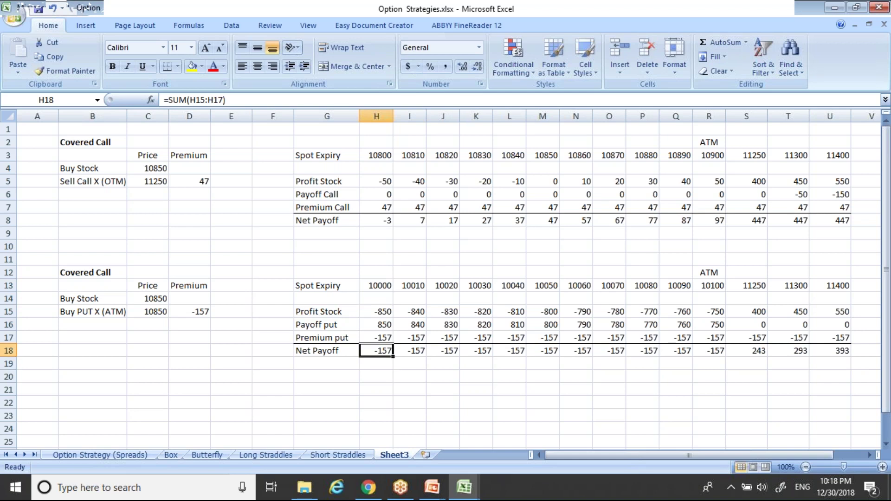
# Set the first spot expiry in H13 back to 10800
pyautogui.press('Up')
pyautogui.press('Up')
pyautogui.press('Up')
pyautogui.press('Up')
pyautogui.press('Up')
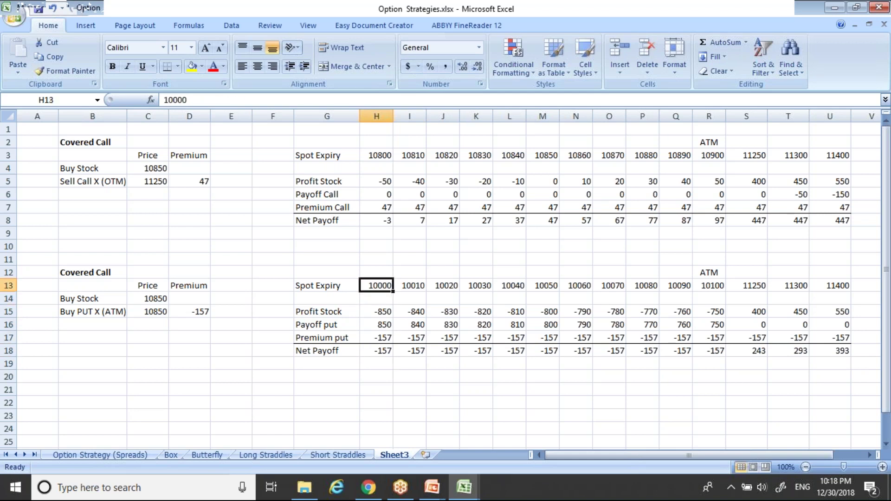
pyautogui.write('10800')
pyautogui.press('Return')
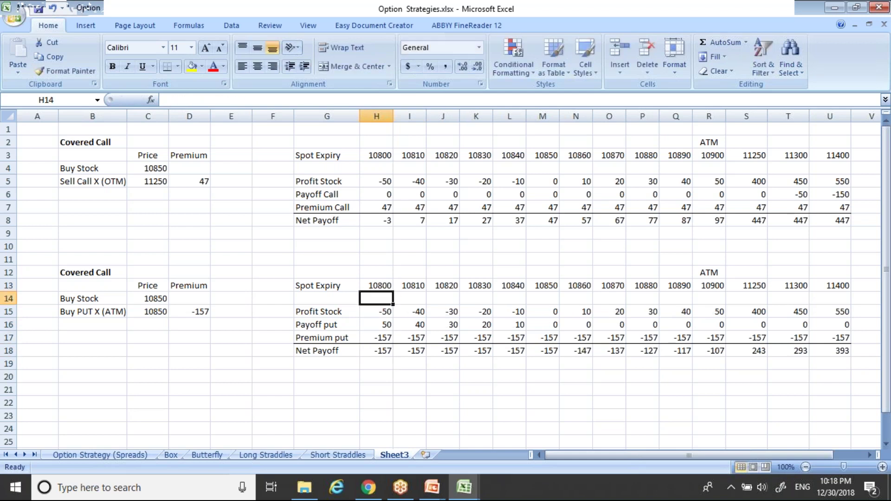
# Review how stock profit, put payoff and put premium combine into the net payoff in column H of the second table
pyautogui.press('Down')
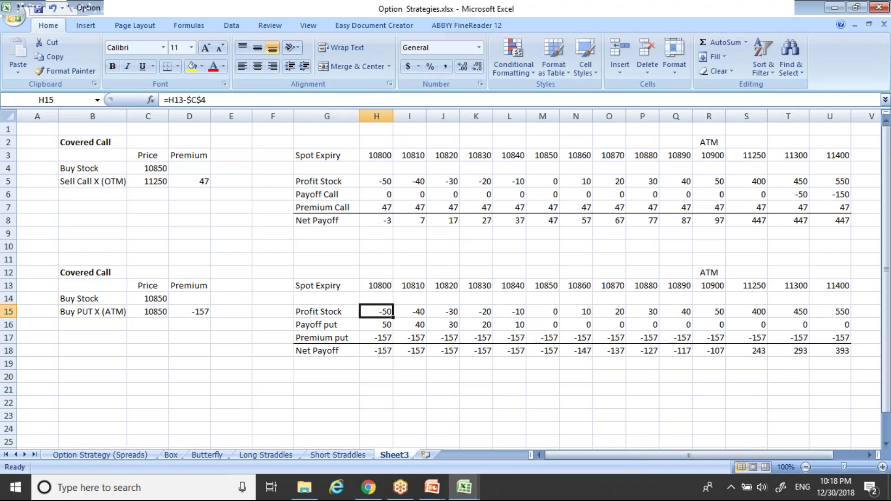
pyautogui.press('Down')
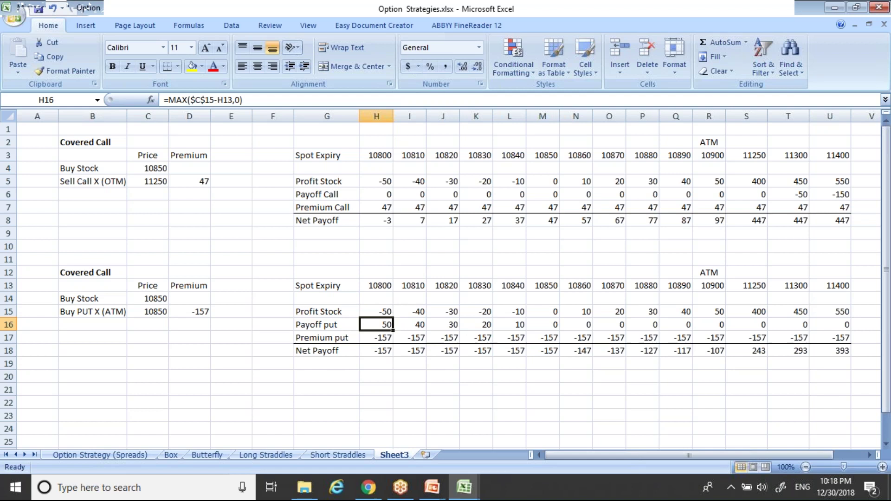
pyautogui.press('Up')
pyautogui.press('Up')
pyautogui.press('Up')
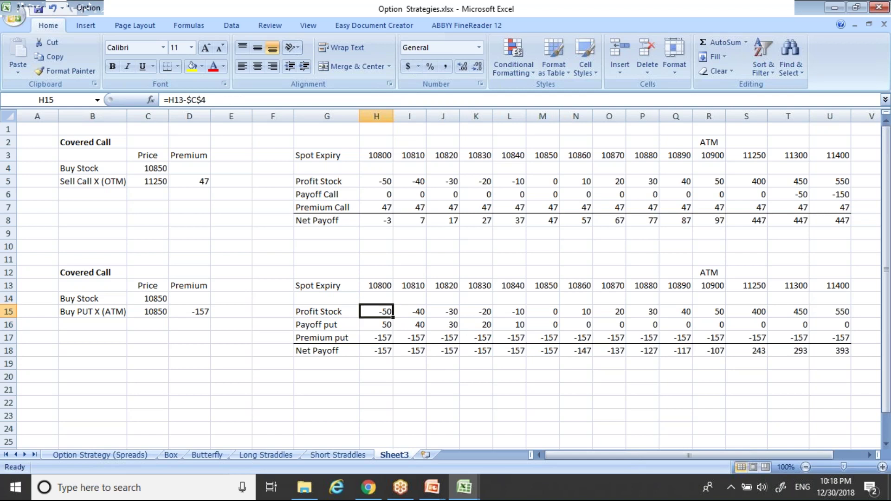
pyautogui.press('Down')
pyautogui.press('Down')
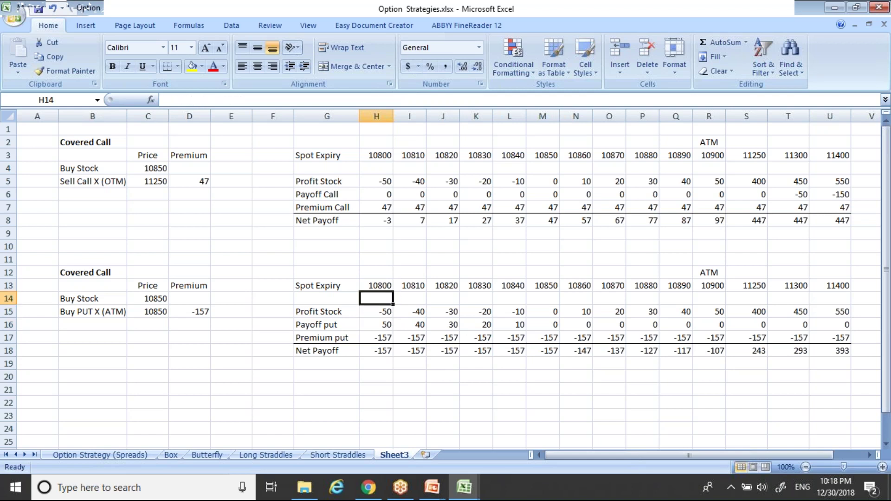
pyautogui.press('Down')
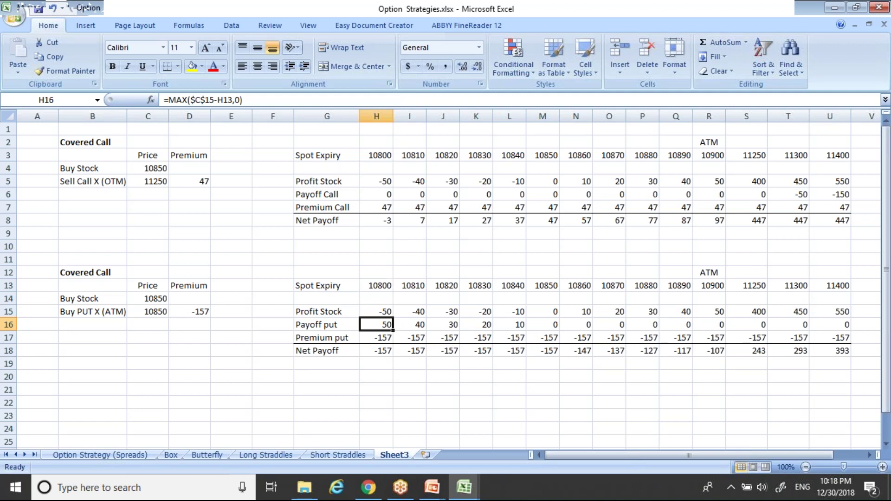
pyautogui.press('Up')
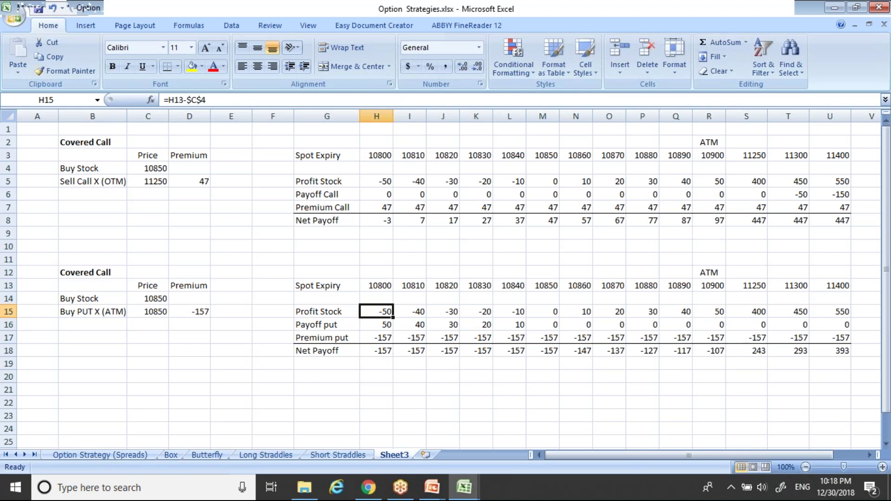
pyautogui.press('Down')
pyautogui.press('Down')
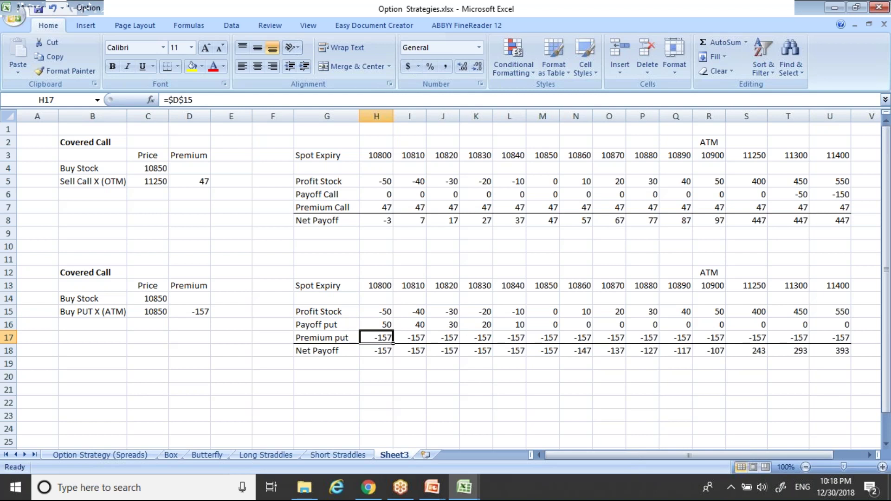
pyautogui.press('Down')
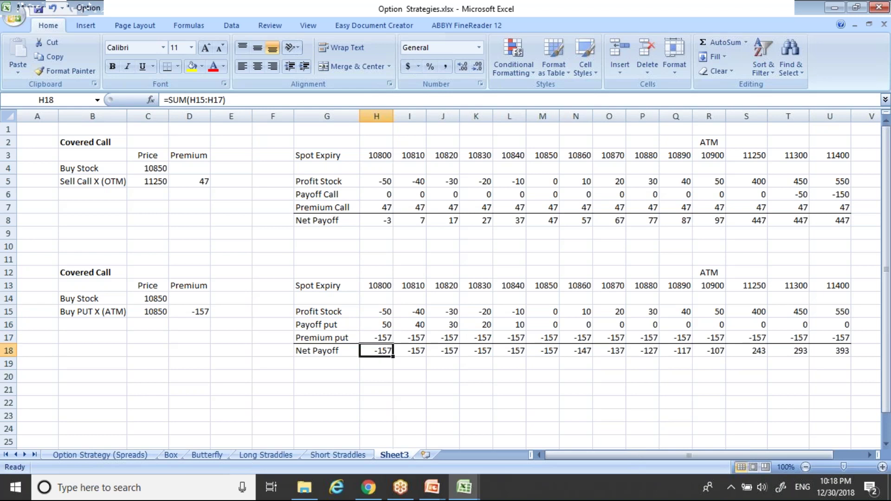
# Examine the second strategy's net payoff across the expiries up to 10850 and the values that make up the 10850 result
pyautogui.press('Right')
pyautogui.press('Right')
pyautogui.press('Right')
pyautogui.press('Right')
pyautogui.press('Right')
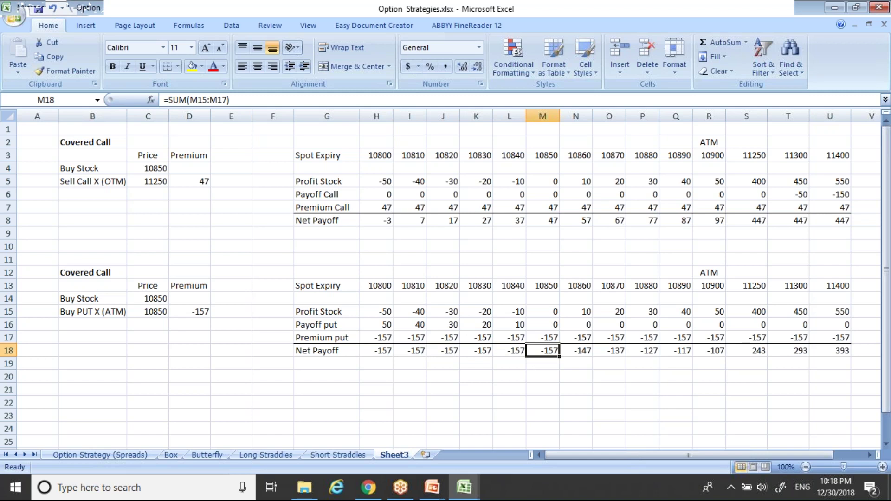
pyautogui.press('Up')
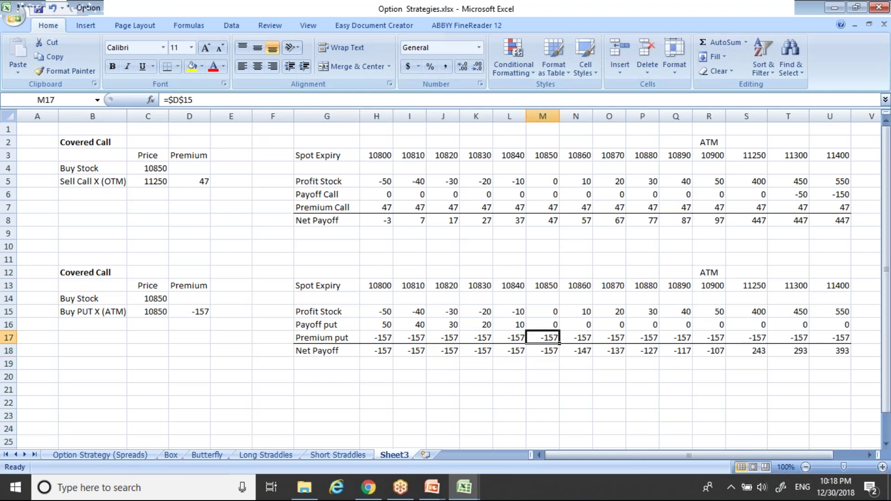
pyautogui.press('Up')
pyautogui.press('Up')
pyautogui.press('Up')
pyautogui.press('Up')
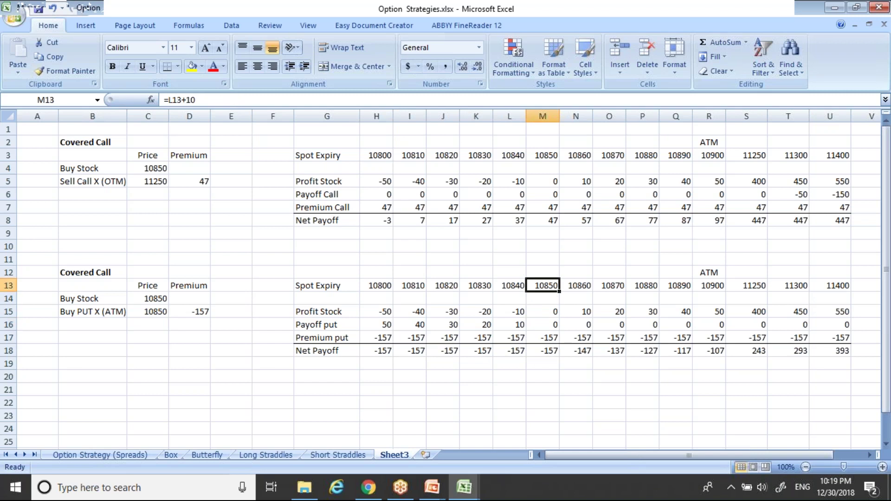
# Examine the second strategy's net payoff for the spot expiries from 10860 up to 11250
pyautogui.press('Right')
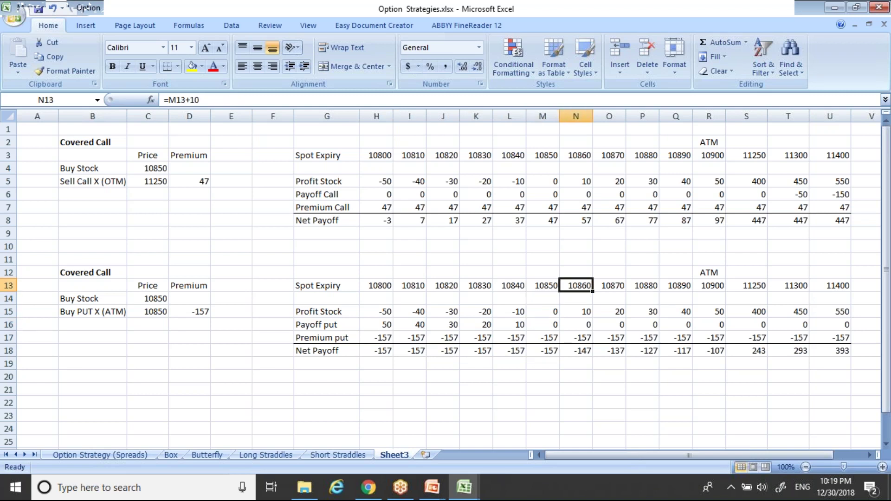
pyautogui.press('Down')
pyautogui.press('Down')
pyautogui.press('Down')
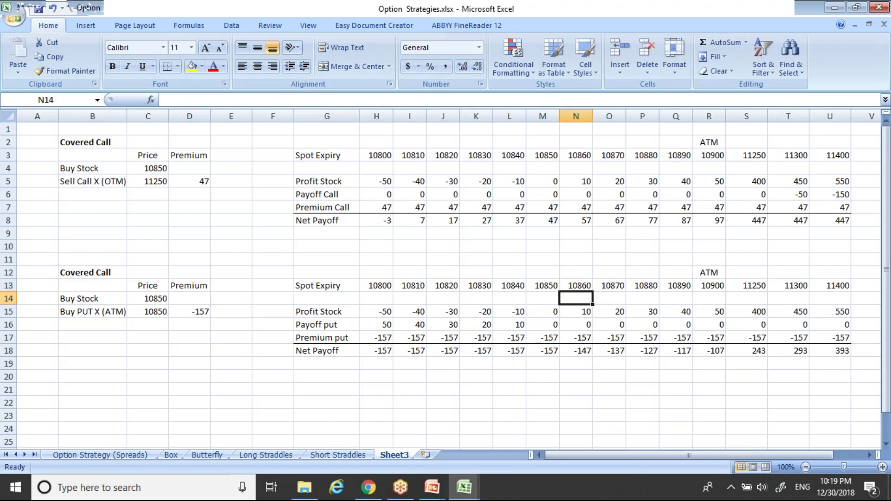
pyautogui.press('Up')
pyautogui.press('Down')
pyautogui.press('Down')
pyautogui.press('Down')
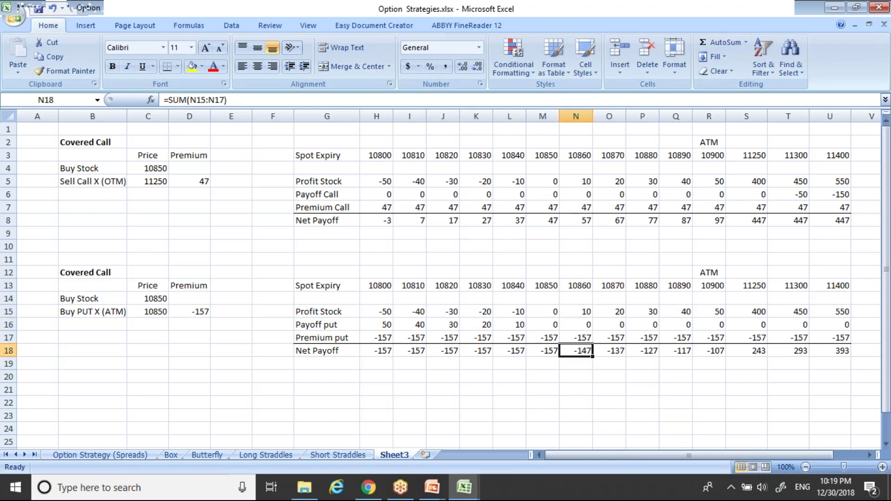
pyautogui.press('Right')
pyautogui.press('Right')
pyautogui.press('Right')
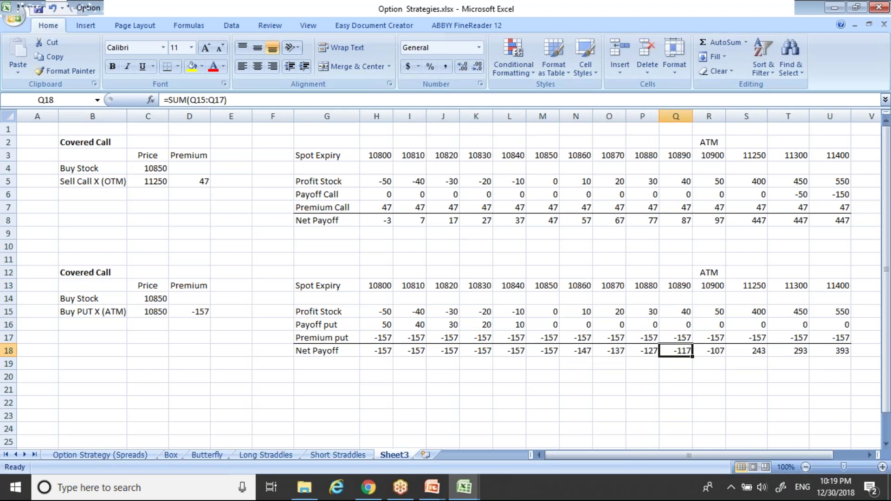
pyautogui.press('Right')
pyautogui.press('Right')
pyautogui.press('Left')
pyautogui.press('Right')
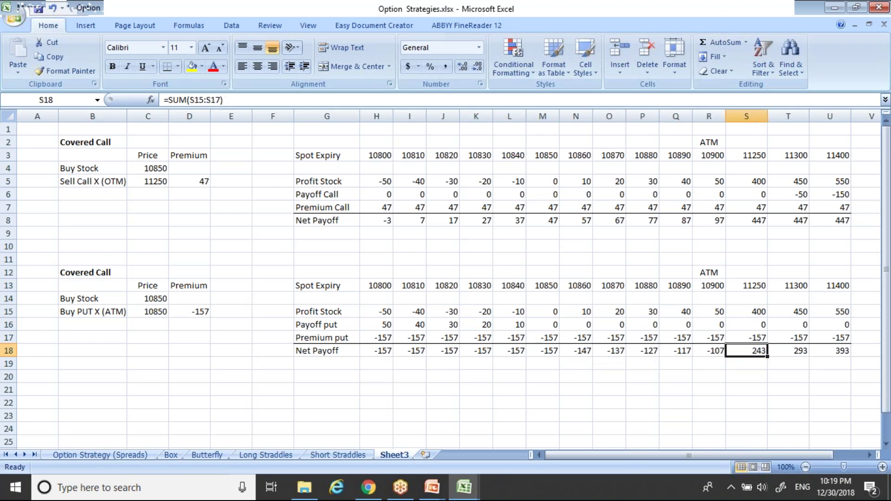
# Check the stock profit behind the second strategy's net payoff at the 11250 spot expiry
pyautogui.press('Up')
pyautogui.press('Up')
pyautogui.press('Up')
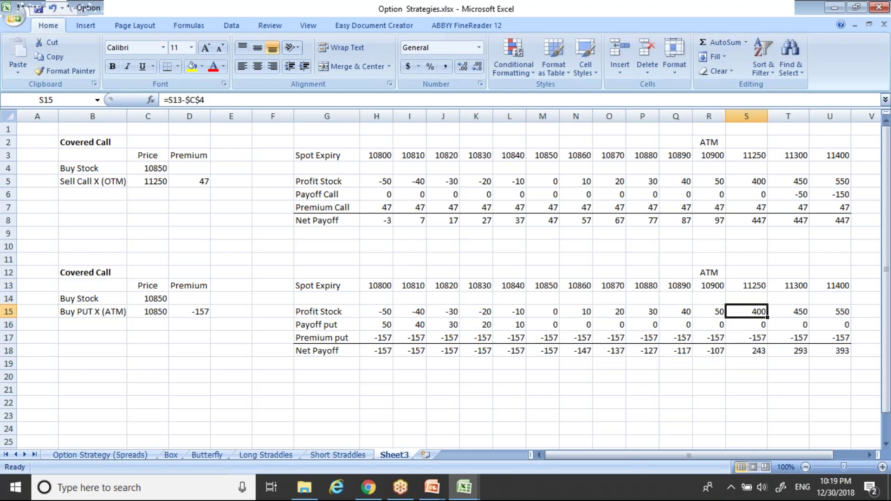
pyautogui.press('Down')
pyautogui.press('Down')
pyautogui.press('Down')
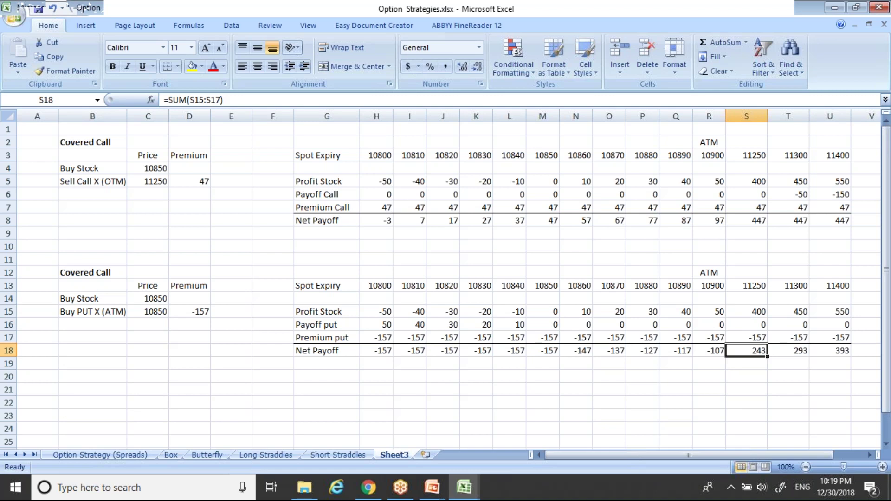
# Review the second table's net payoff row from the 10900 expiry back to 10800 and up again to 11250
pyautogui.press('Left')
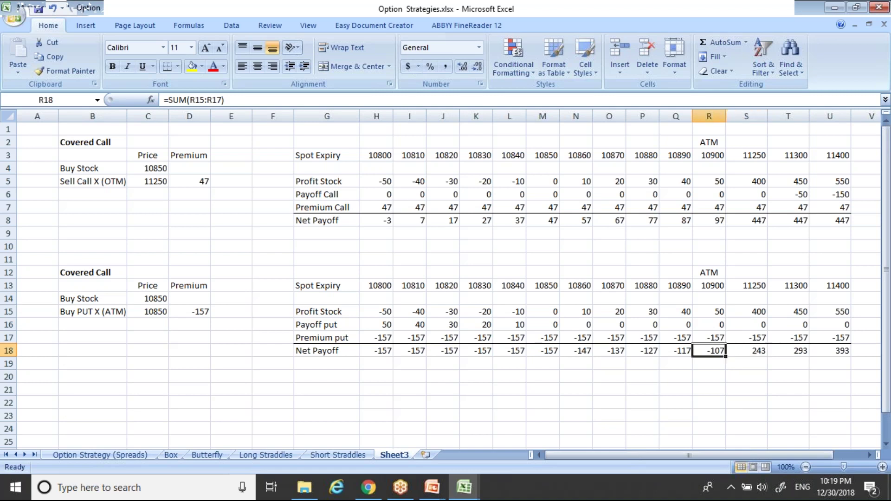
pyautogui.press('Left')
pyautogui.press('Left')
pyautogui.press('Left')
pyautogui.press('Left')
pyautogui.press('Left')
pyautogui.press('Left')
pyautogui.press('Left')
pyautogui.press('Left')
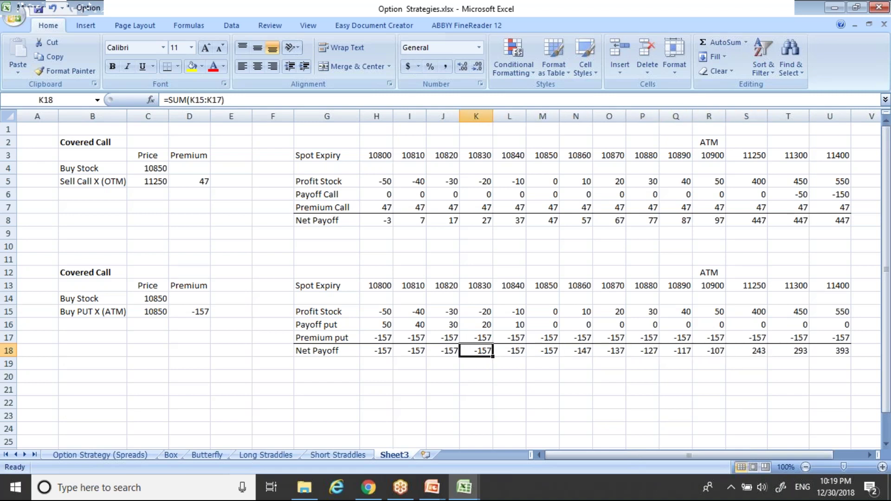
pyautogui.press('Left')
pyautogui.press('Left')
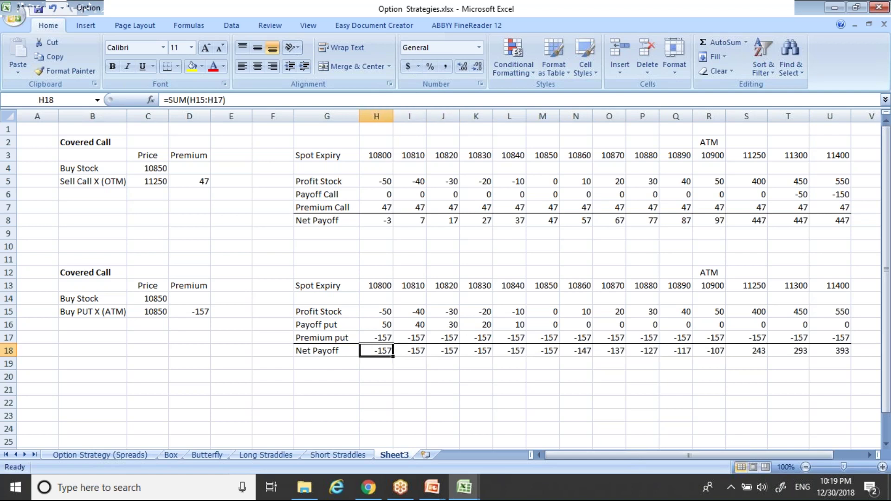
pyautogui.press('Right')
pyautogui.press('Right')
pyautogui.press('Right')
pyautogui.press('Right')
pyautogui.press('Right')
pyautogui.press('Right')
pyautogui.press('Right')
pyautogui.press('Right')
pyautogui.press('Right')
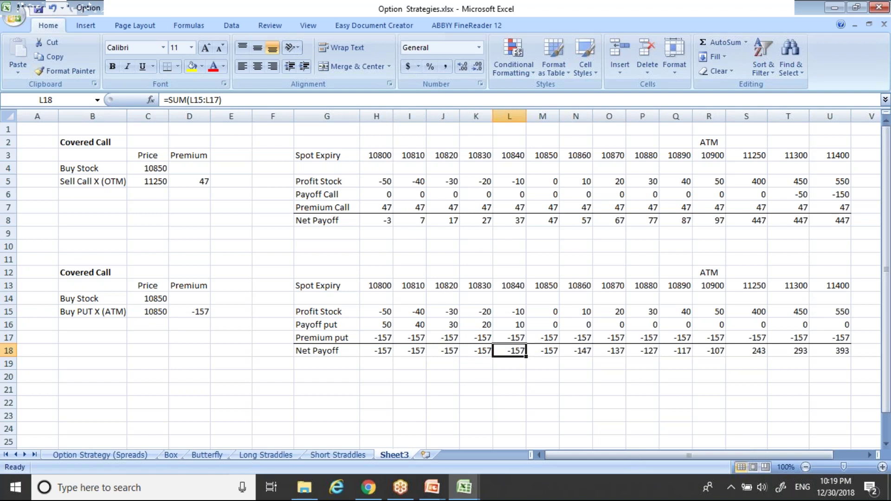
pyautogui.press('Right')
pyautogui.press('Right')
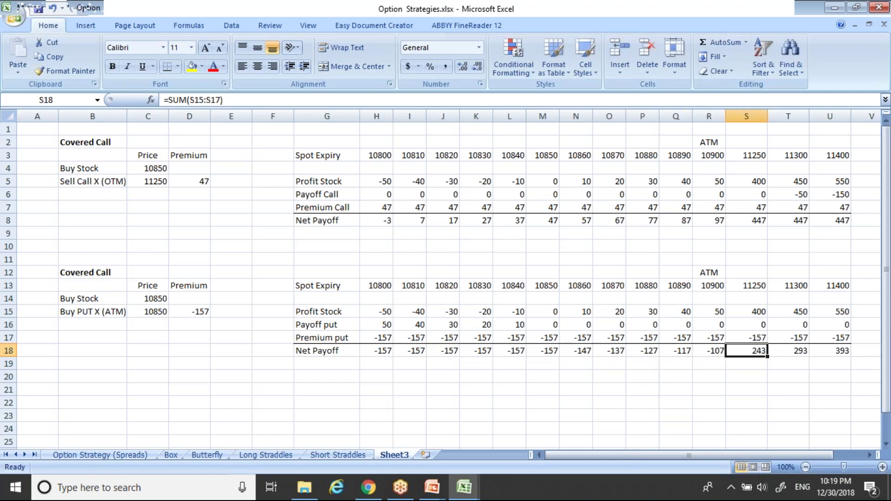
# Compare the second strategy's net payoff at the lowest spot expiries with that at the highest, through 11400
pyautogui.press('Left')
pyautogui.press('Left')
pyautogui.press('Left')
pyautogui.press('Left')
pyautogui.press('Left')
pyautogui.press('Left')
pyautogui.press('Left')
pyautogui.press('Left')
pyautogui.press('Left')
pyautogui.press('Left')
pyautogui.press('Left')
pyautogui.press('Left')
pyautogui.press('Left')
pyautogui.press('Right')
pyautogui.press('Right')
pyautogui.press('Right')
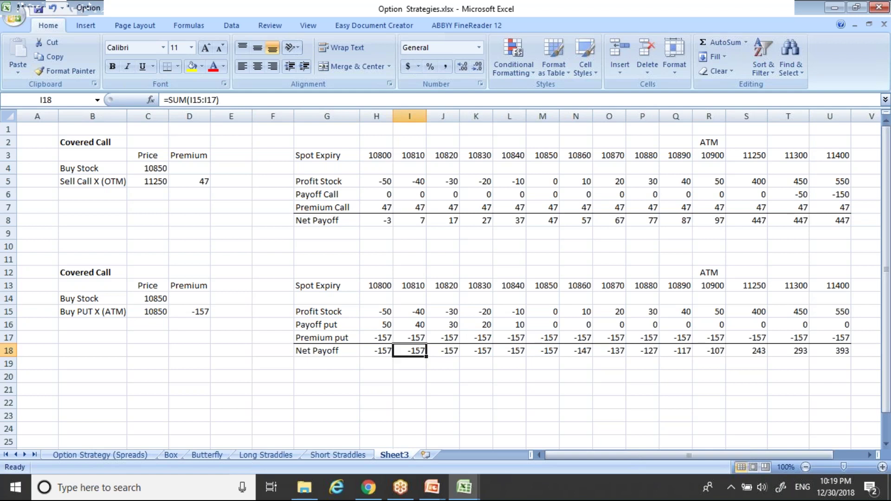
pyautogui.press('Right')
pyautogui.press('Right')
pyautogui.press('Right')
pyautogui.press('Right')
pyautogui.press('Right')
pyautogui.press('Right')
pyautogui.press('Right')
pyautogui.press('Right')
pyautogui.press('Right')
pyautogui.press('Right')
pyautogui.press('Right')
# Retitle the second strategy in B12 as "Protective put"
pyautogui.press('Left')
pyautogui.press('Left')
pyautogui.press('Left')
pyautogui.press('Left')
pyautogui.press('Left')
pyautogui.press('Left')
pyautogui.press('Left')
pyautogui.press('Left')
pyautogui.press('Left')
pyautogui.press('Left')
pyautogui.press('Left')
pyautogui.press('Left')
pyautogui.press('Left')
pyautogui.press('Left')
pyautogui.press('Left')
pyautogui.press('Left')
pyautogui.press('Left')
pyautogui.press('Left')
pyautogui.press('Left')
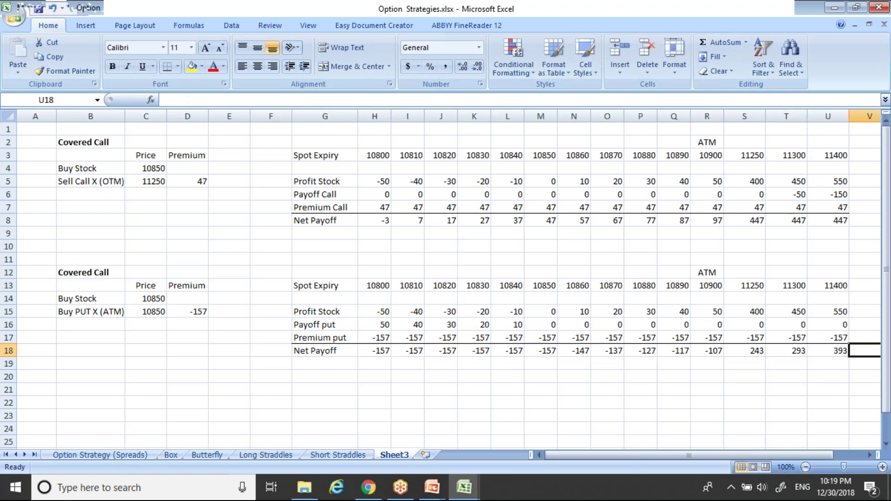
pyautogui.press('Up')
pyautogui.press('Up')
pyautogui.press('Up')
pyautogui.press('Up')
pyautogui.press('Up')
pyautogui.press('Up')
pyautogui.press('Right')
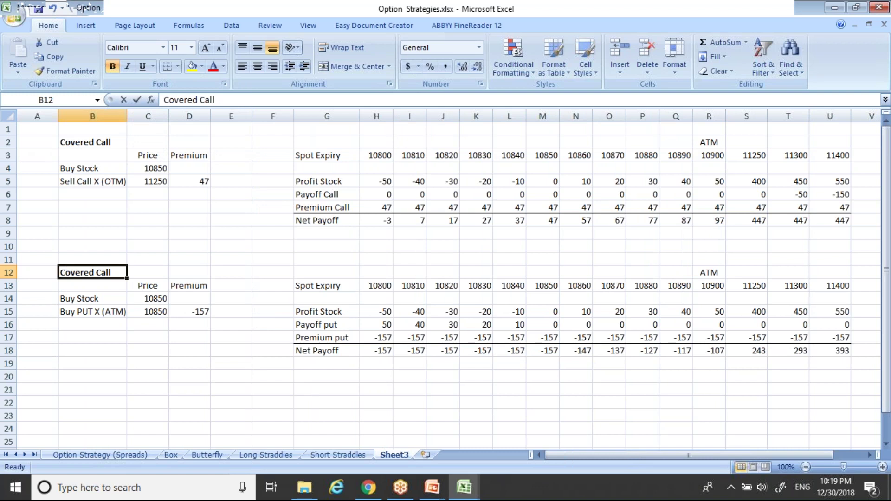
pyautogui.write('P')
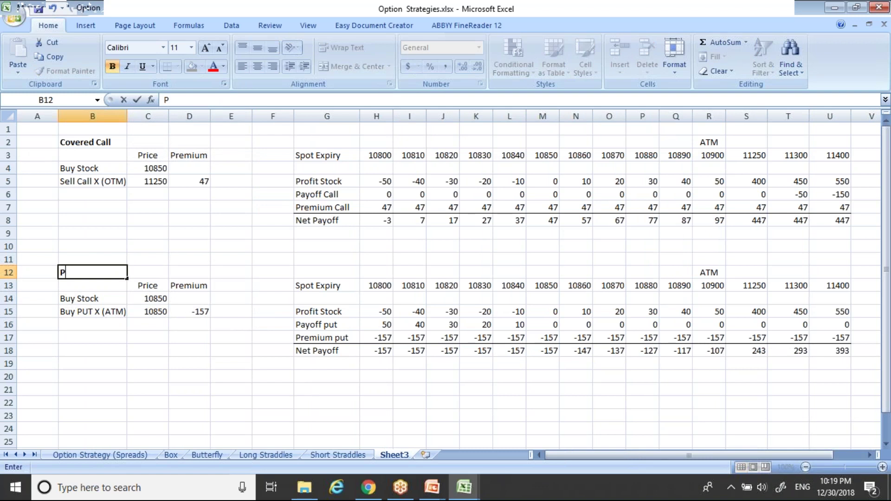
pyautogui.write('rotecti')
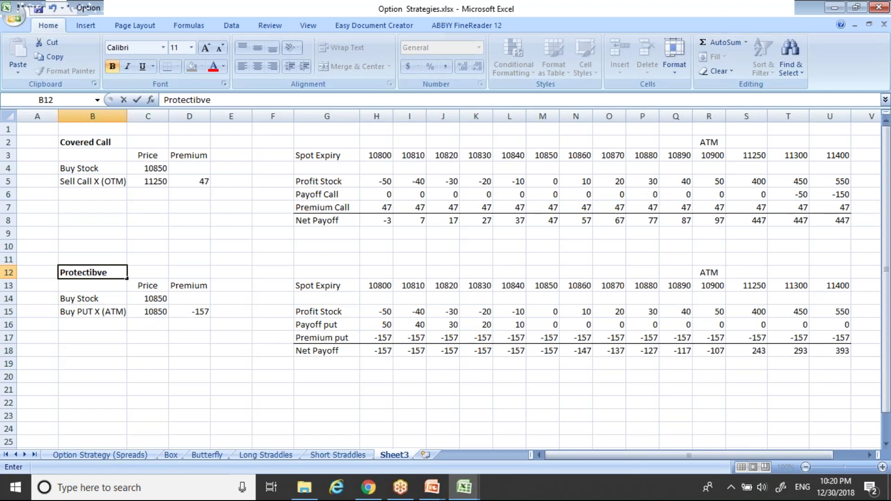
pyautogui.write('ve Out')
pyautogui.press('Return')
pyautogui.press('Up')
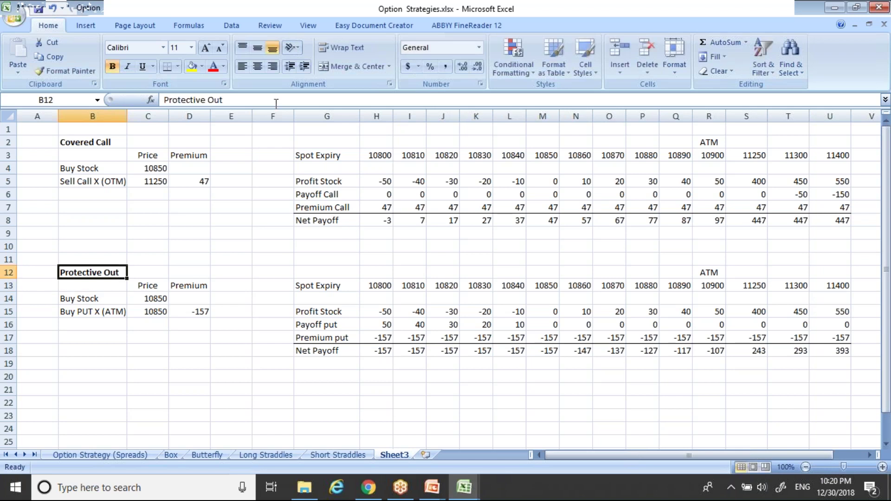
pyautogui.click(222, 100)
pyautogui.press('BackSpace')
pyautogui.press('BackSpace')
pyautogui.press('BackSpace')
pyautogui.write('put')
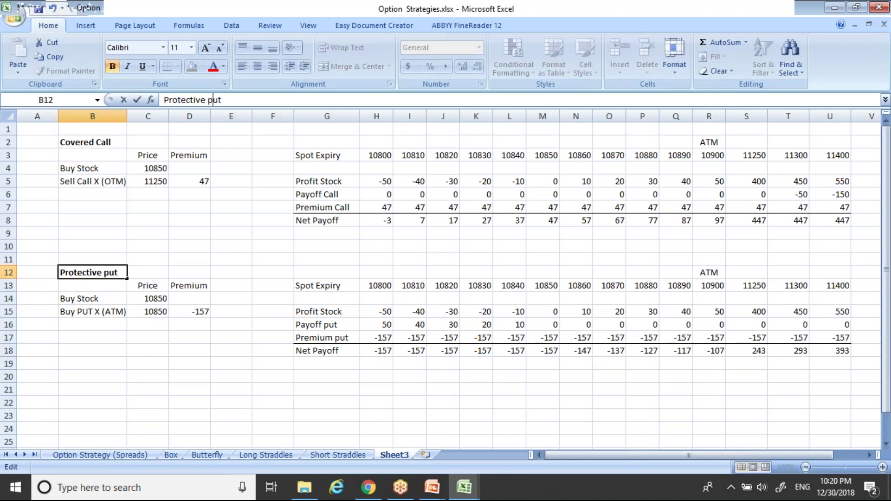
pyautogui.press('Return')
# Review the protective put's net payoff row for the spot expiries from 10800 to 10890
pyautogui.press('Down')
pyautogui.press('Down')
pyautogui.press('Down')
pyautogui.press('Down')
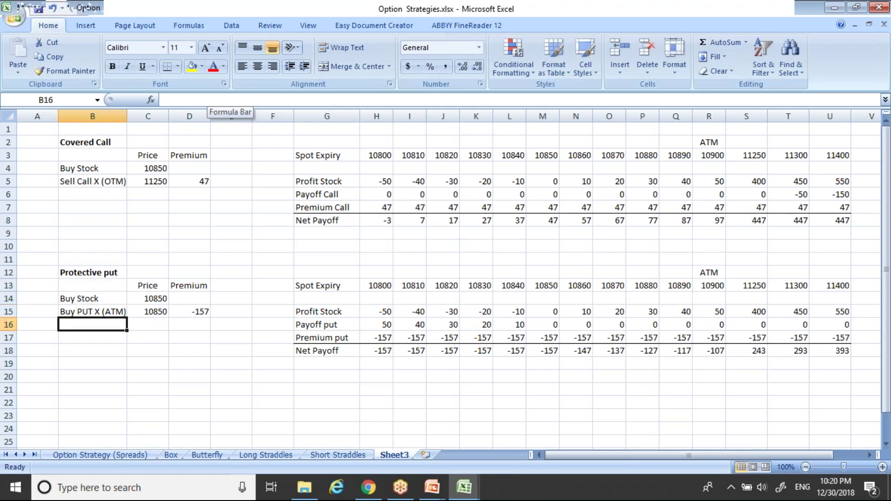
pyautogui.press('Right')
pyautogui.press('Right')
pyautogui.press('Right')
pyautogui.press('Right')
pyautogui.press('Right')
pyautogui.press('Right')
pyautogui.press('Right')
pyautogui.press('Right')
pyautogui.press('Right')
pyautogui.press('Right')
pyautogui.press('Right')
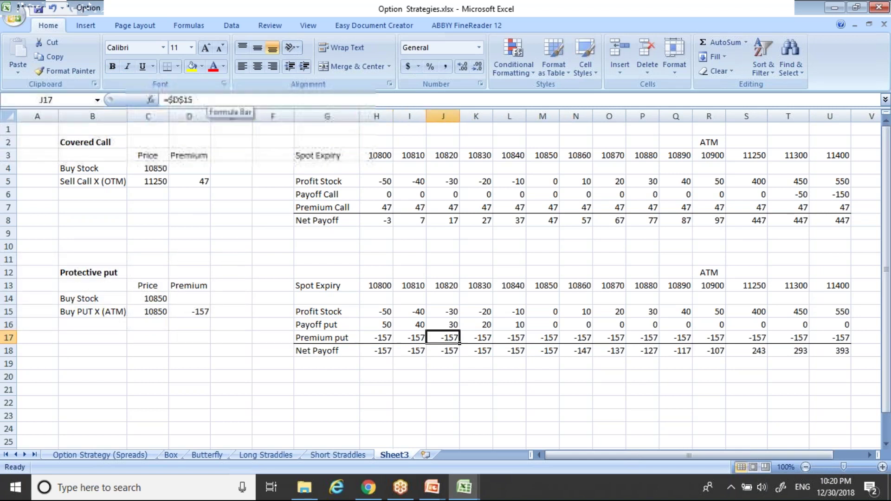
pyautogui.press('Down')
pyautogui.press('Down')
pyautogui.press('Up')
pyautogui.press('Left')
pyautogui.press('Left')
pyautogui.press('Right')
pyautogui.press('Right')
pyautogui.press('Right')
pyautogui.press('Right')
pyautogui.press('Right')
pyautogui.press('Right')
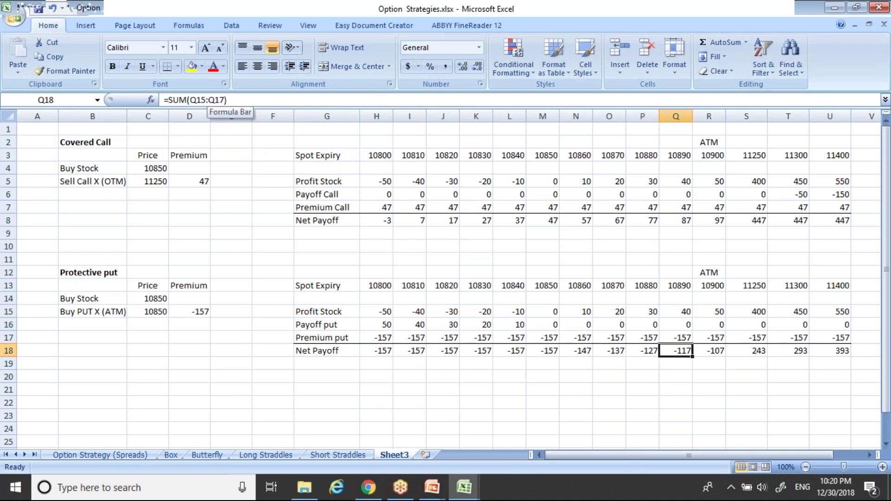
pyautogui.press('Left')
pyautogui.press('Left')
pyautogui.press('Left')
pyautogui.press('Left')
pyautogui.press('Left')
pyautogui.press('Left')
pyautogui.press('Left')
pyautogui.press('Left')
pyautogui.press('Left')
pyautogui.press('Left')
pyautogui.press('Left')
pyautogui.press('Left')
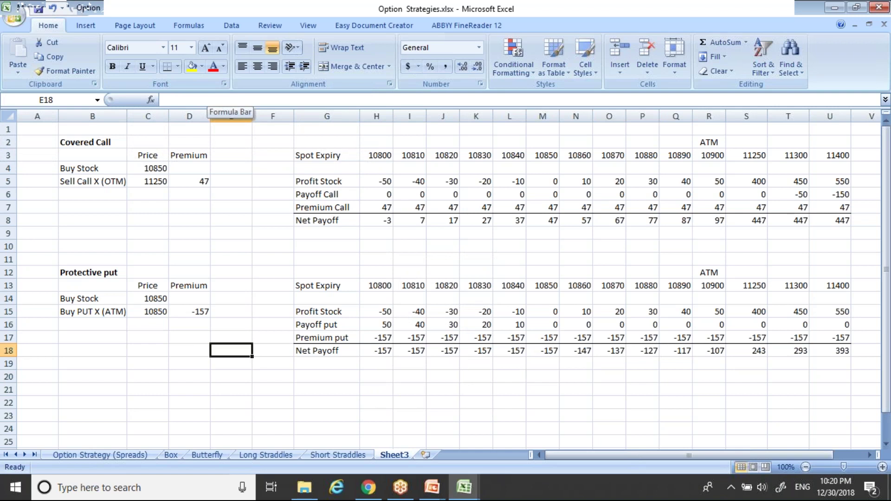
# Switch to the Derivative Strategies slide show in PowerPoint
pyautogui.hotkey('alt', 'Tab')
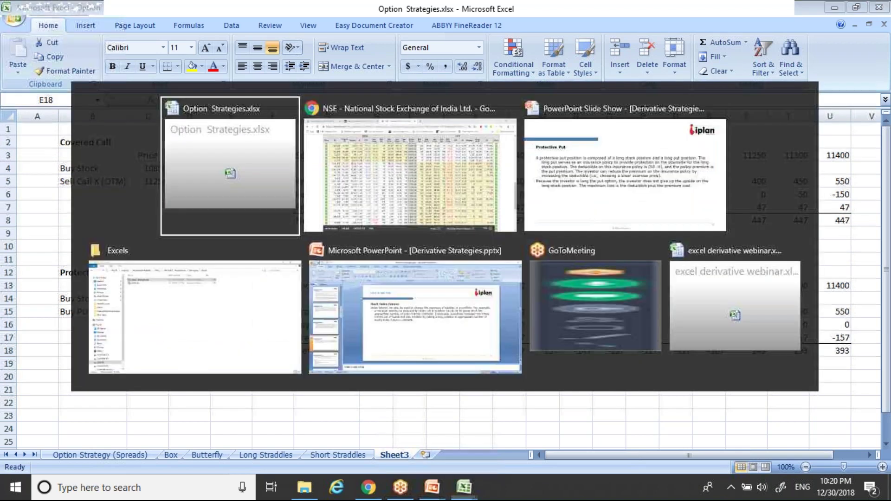
pyautogui.hotkey('alt', 'Tab')
pyautogui.hotkey('alt', 'Tab')
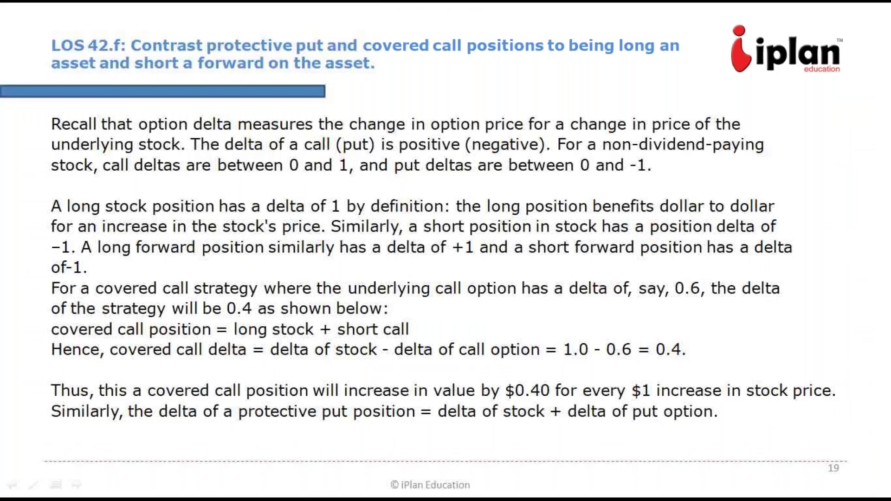
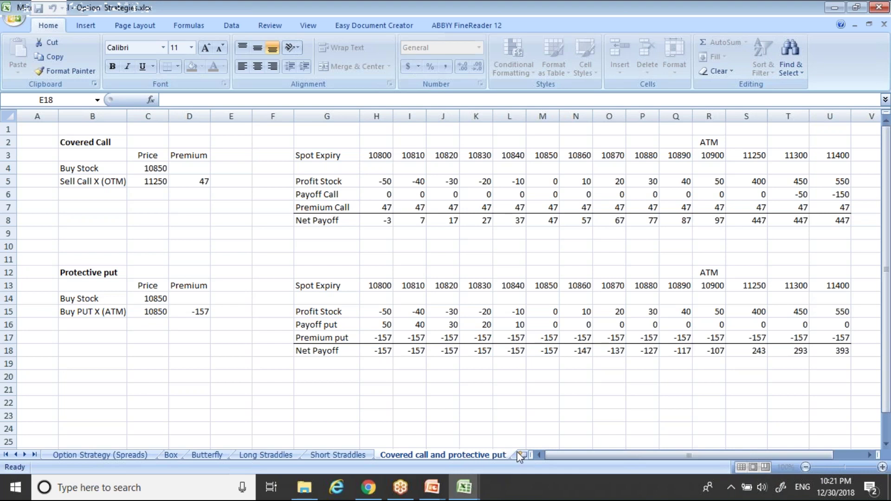
# Add a new worksheet to the option strategies workbook and name it Delta
pyautogui.click(523, 455)
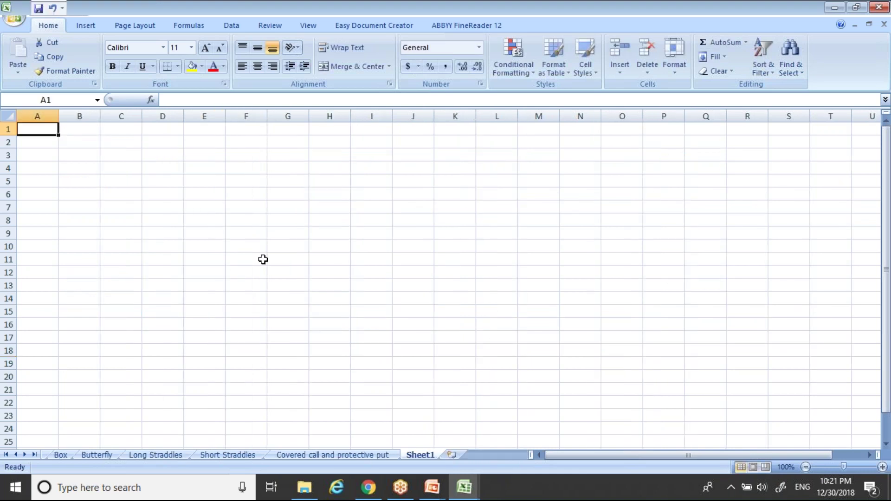
pyautogui.rightClick(426, 453)
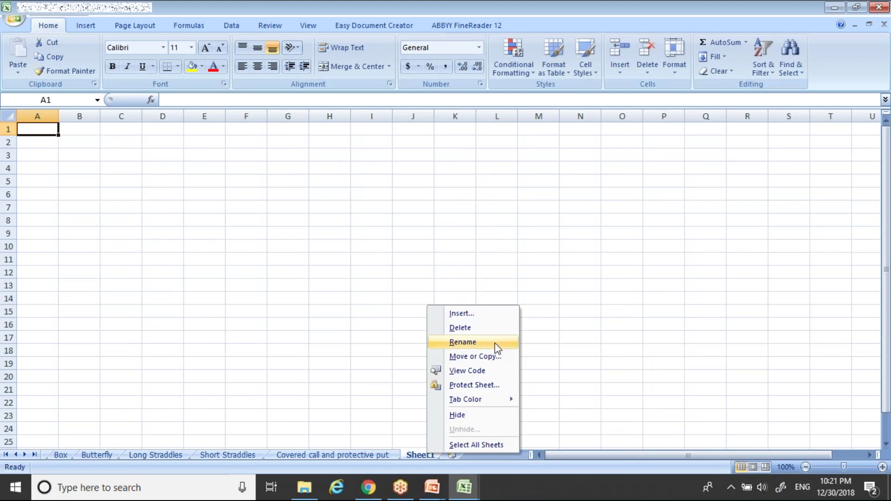
pyautogui.click(496, 342)
pyautogui.write('Delta')
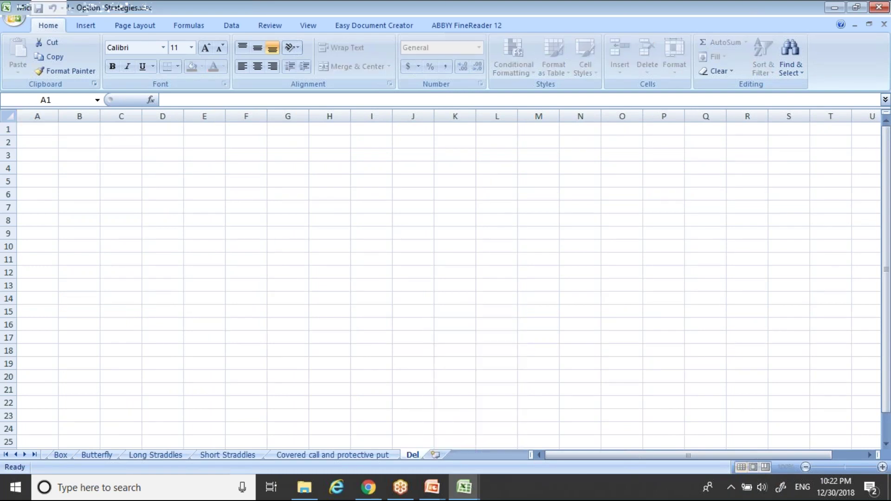
# List the option Greeks Delta, Gamma and Rho in cells D4 to D6 of the Delta sheet
pyautogui.click(79, 130)
pyautogui.press('Right')
pyautogui.press('Down')
pyautogui.press('Down')
pyautogui.press('Down')
pyautogui.press('Right')
pyautogui.press('Down')
pyautogui.press('Up')
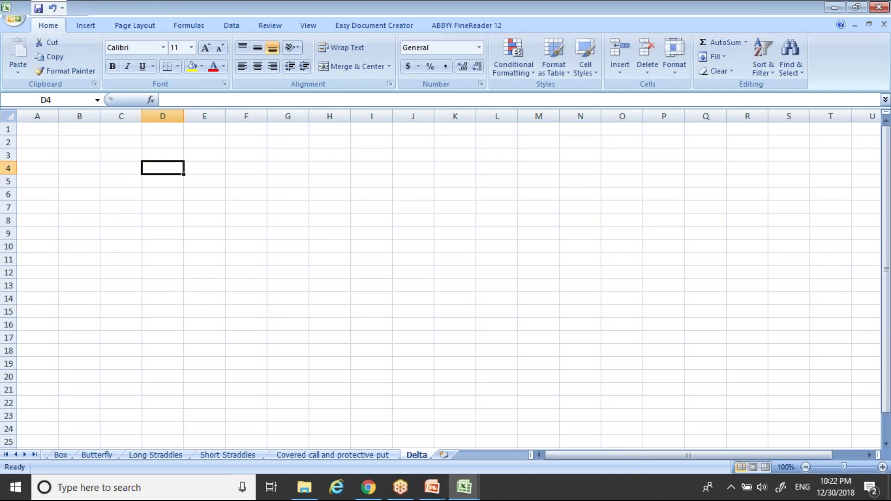
pyautogui.write('Delta')
pyautogui.press('Return')
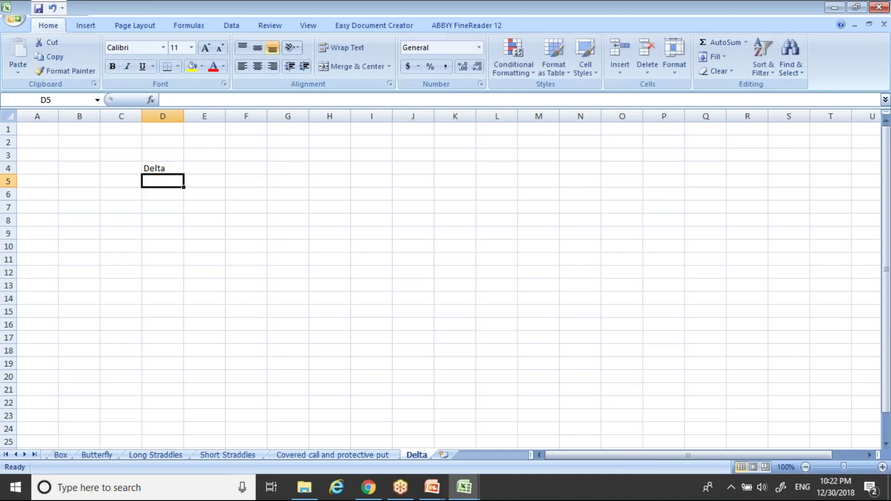
pyautogui.write('Gamma')
pyautogui.press('Return')
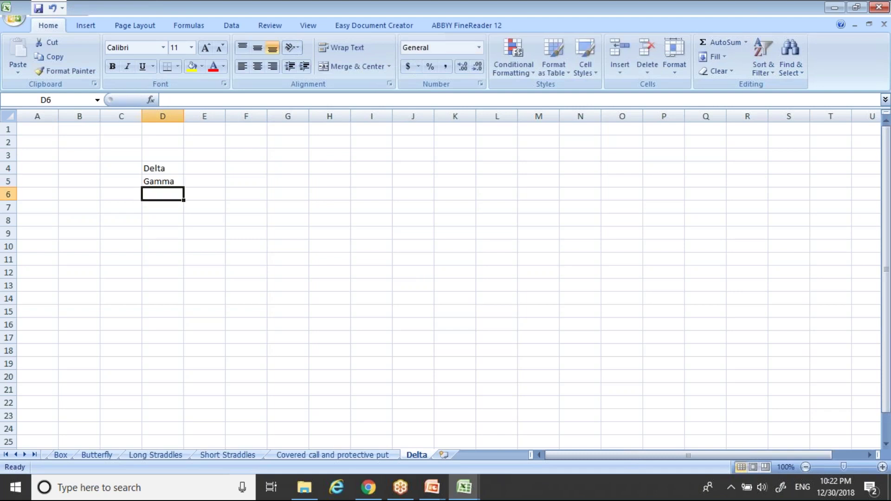
pyautogui.write('Rho')
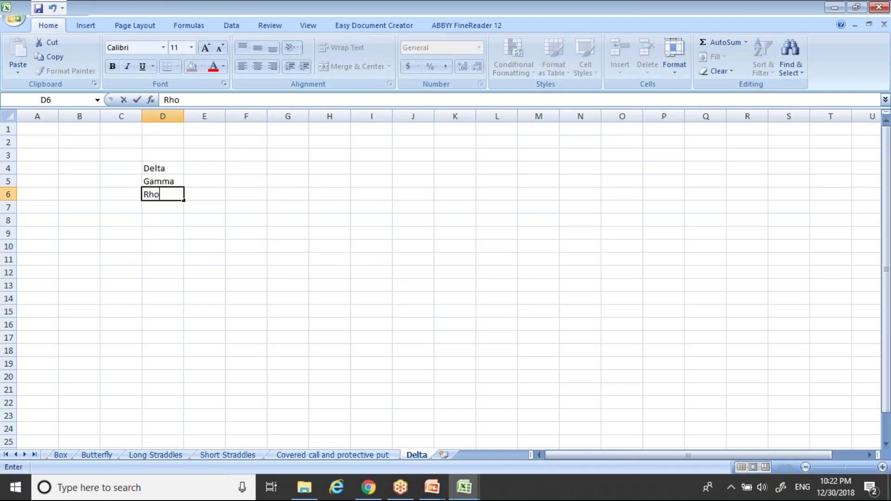
pyautogui.press('Return')
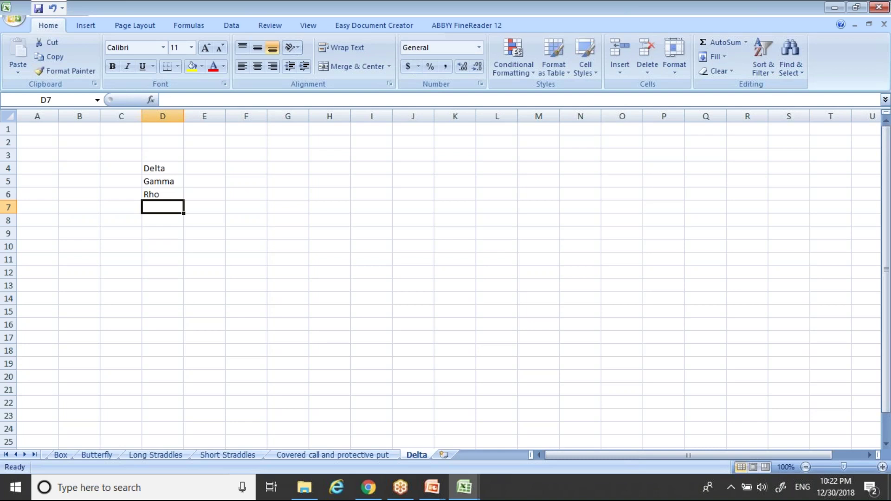
# Add the Greeks vega and Theta below Rho in cells D7 and D8
pyautogui.write('V')
pyautogui.press('BackSpace')
pyautogui.write('ve')
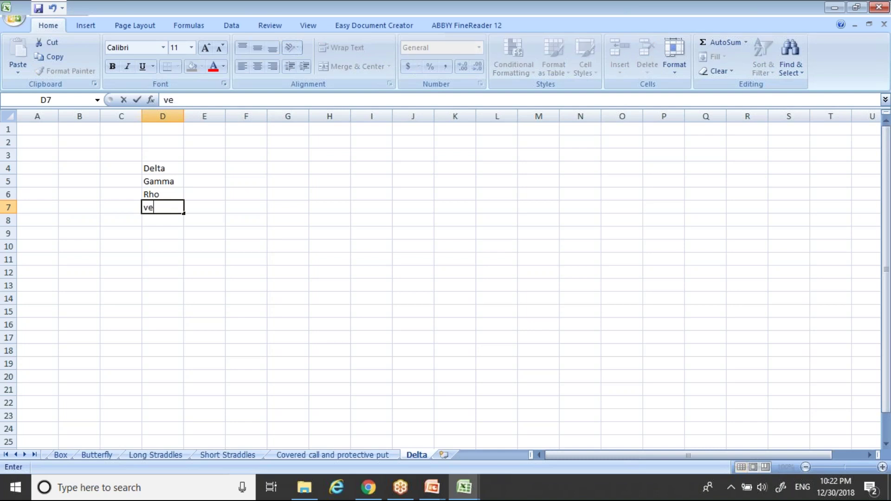
pyautogui.write('ga')
pyautogui.click(162, 194)
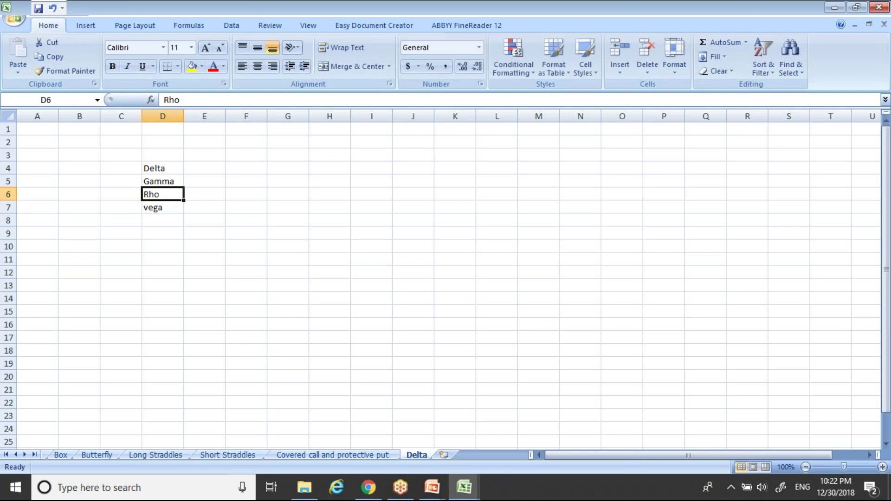
pyautogui.press('Down')
pyautogui.press('Down')
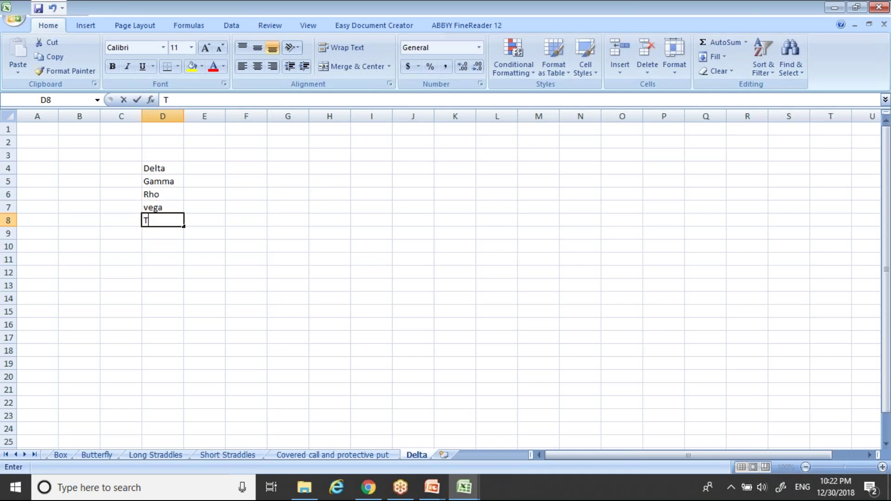
pyautogui.write('Th')
pyautogui.press('BackSpace')
pyautogui.write('heta')
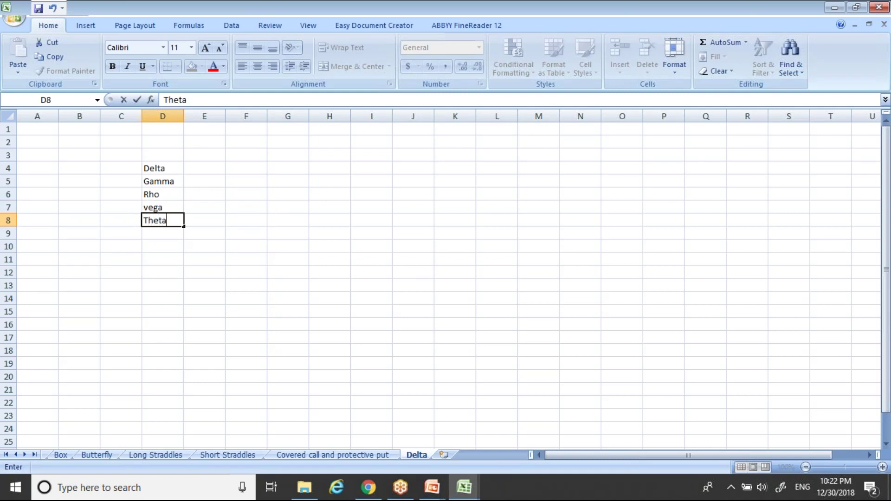
pyautogui.press('Return')
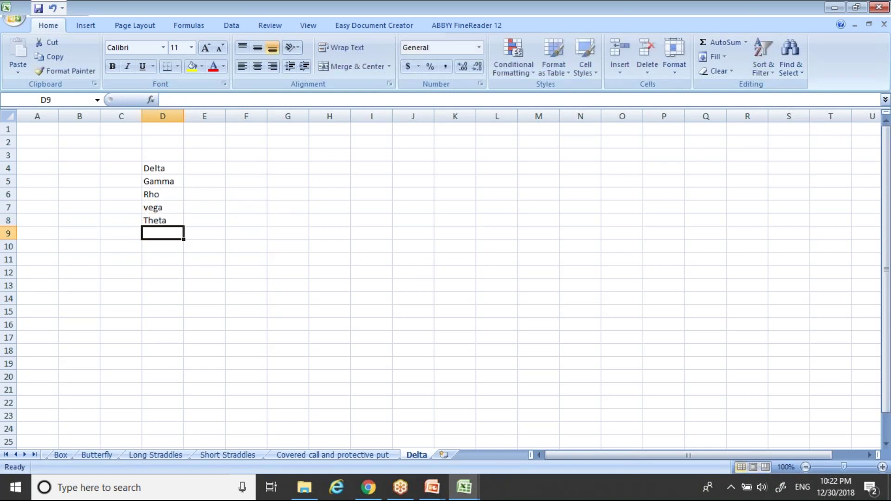
# Describe Delta in cell E4 as "Change in premium with respect to change in underlaying asset"
pyautogui.press('Up')
pyautogui.press('Up')
pyautogui.press('Up')
pyautogui.press('Up')
pyautogui.hotkey('shift', 'Down')
pyautogui.hotkey('shift', 'Down')
pyautogui.hotkey('shift', 'Down')
pyautogui.press('Up')
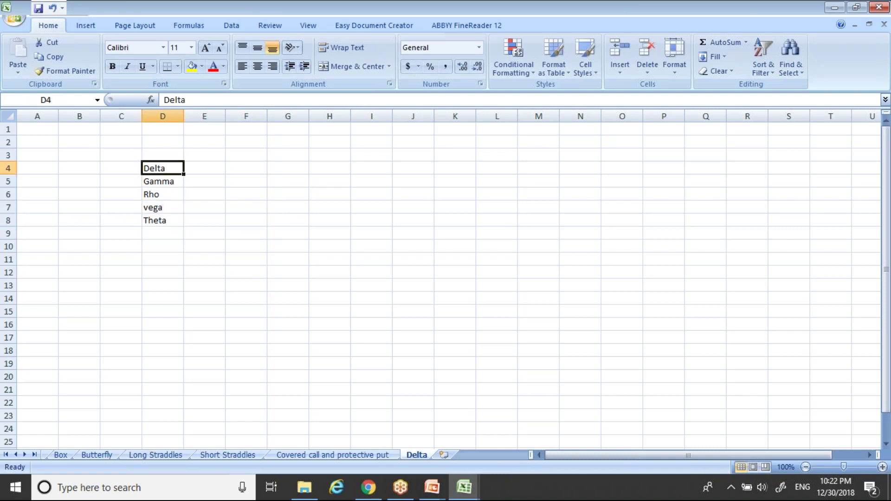
pyautogui.press('Right')
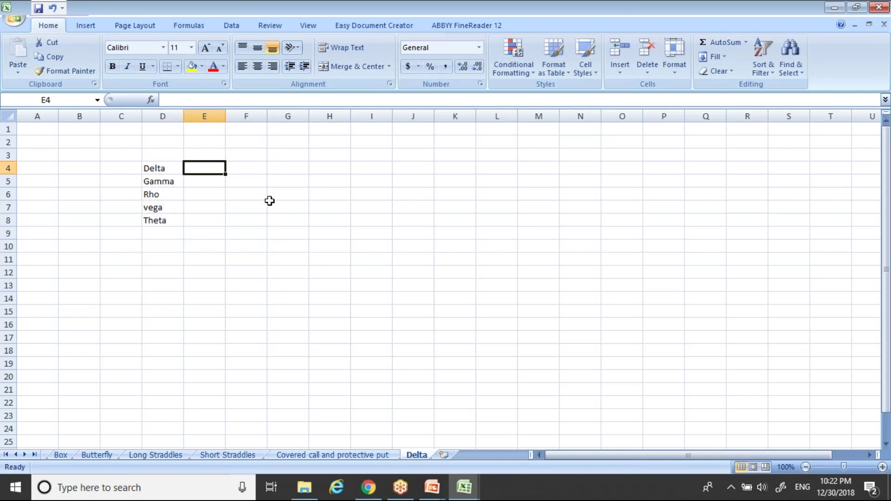
pyautogui.write('Change o')
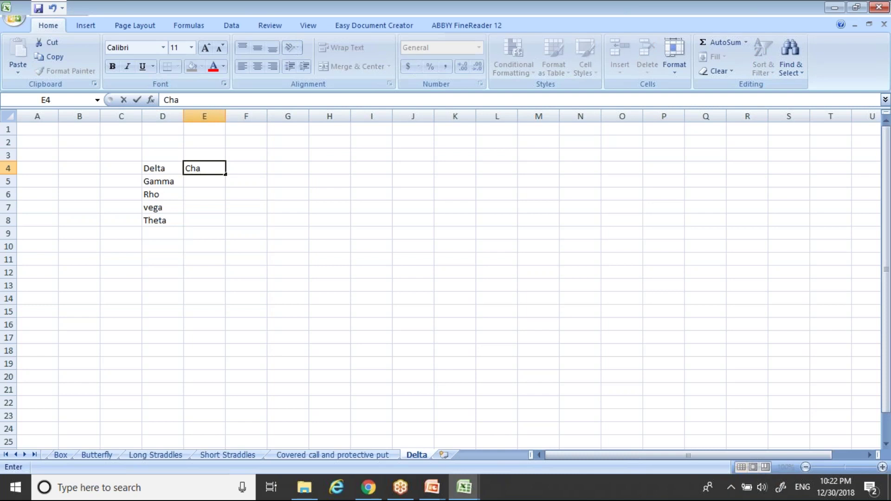
pyautogui.press('BackSpace')
pyautogui.write('in')
pyautogui.write(' pric')
pyautogui.press('BackSpace')
pyautogui.press('BackSpace')
pyautogui.press('BackSpace')
pyautogui.write('rem')
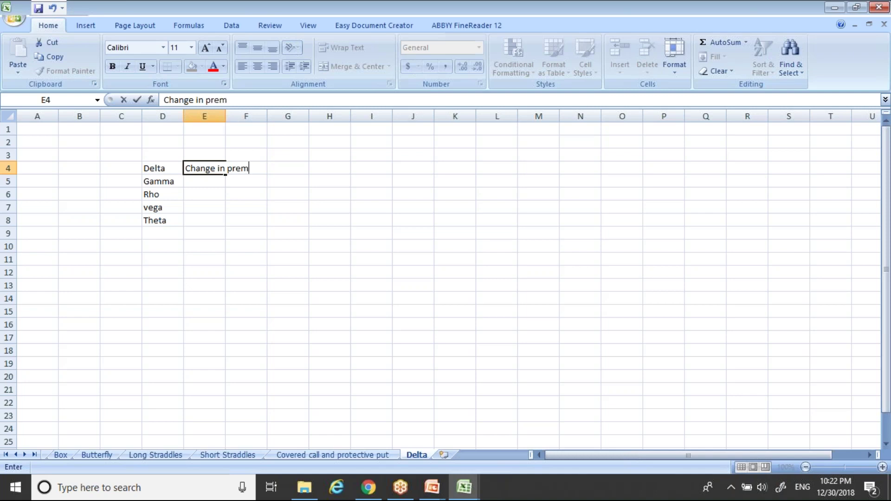
pyautogui.write('ium with ')
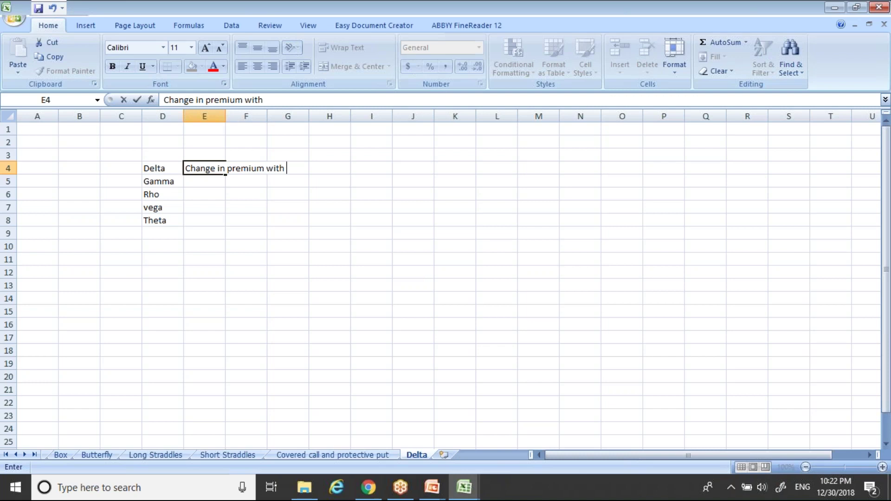
pyautogui.write('respect to cha')
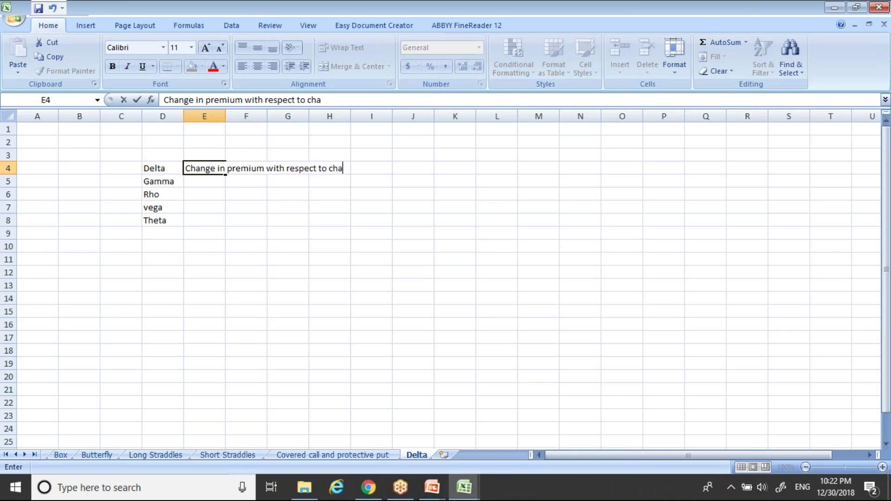
pyautogui.write('nge in underlay')
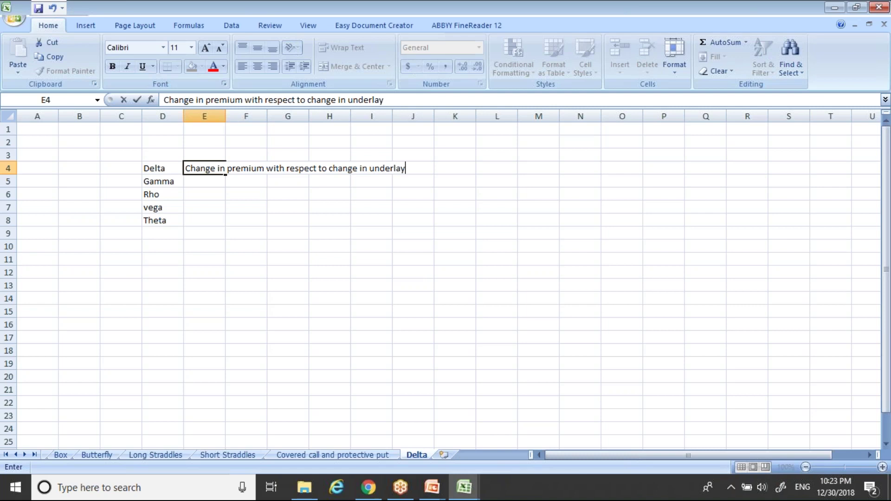
pyautogui.write('ing asset')
pyautogui.press('Return')
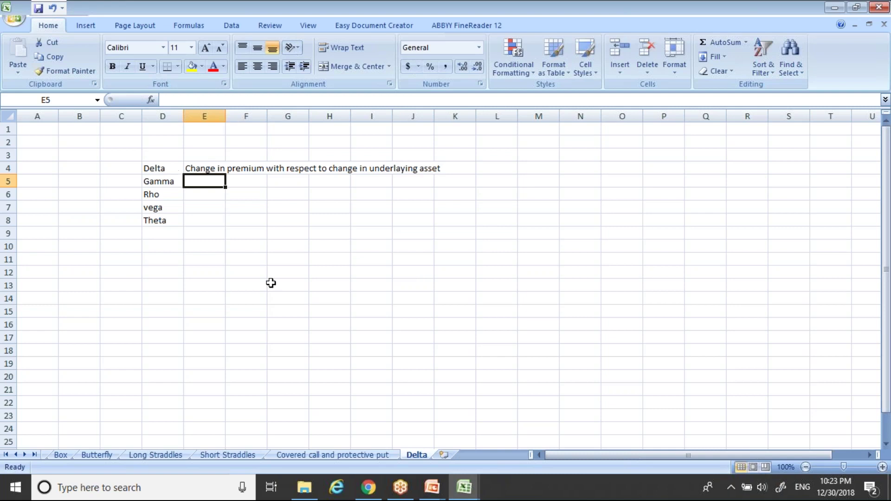
# Switch to Chrome, search for "option calculator" in a new tab and open the option-price.com calculator
pyautogui.hotkey('alt', 'Tab')
pyautogui.hotkey('alt', 'Tab')
pyautogui.hotkey('alt', 'Tab')
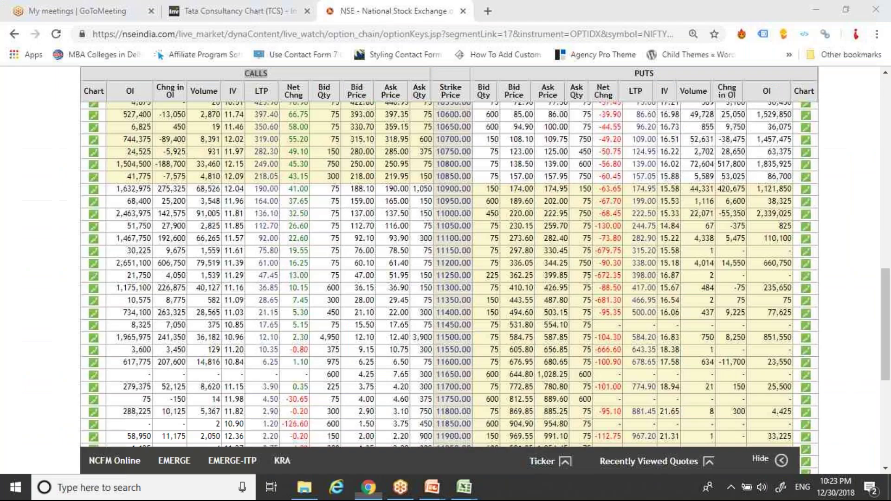
pyautogui.click(488, 10)
pyautogui.write('option cal')
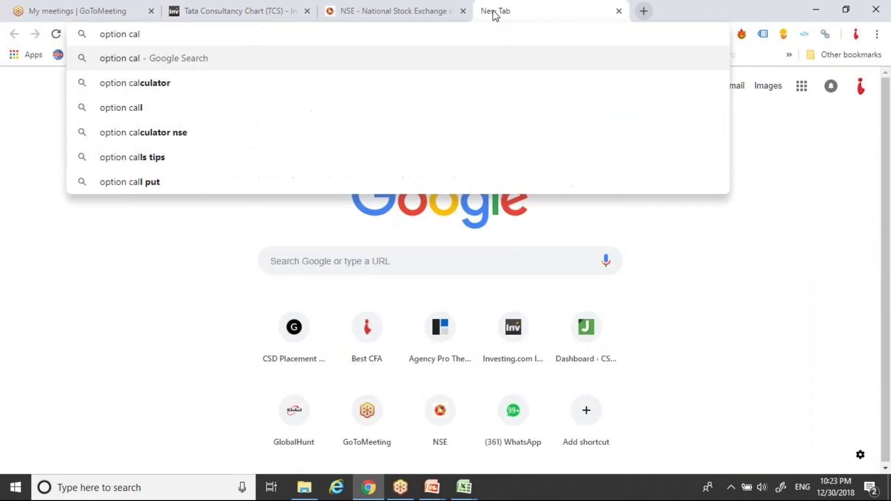
pyautogui.press('Down')
pyautogui.press('Return')
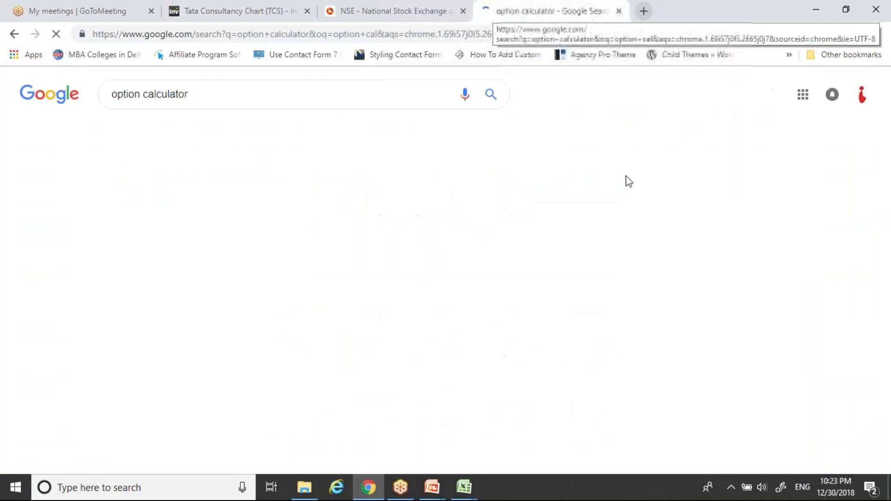
pyautogui.click(199, 186)
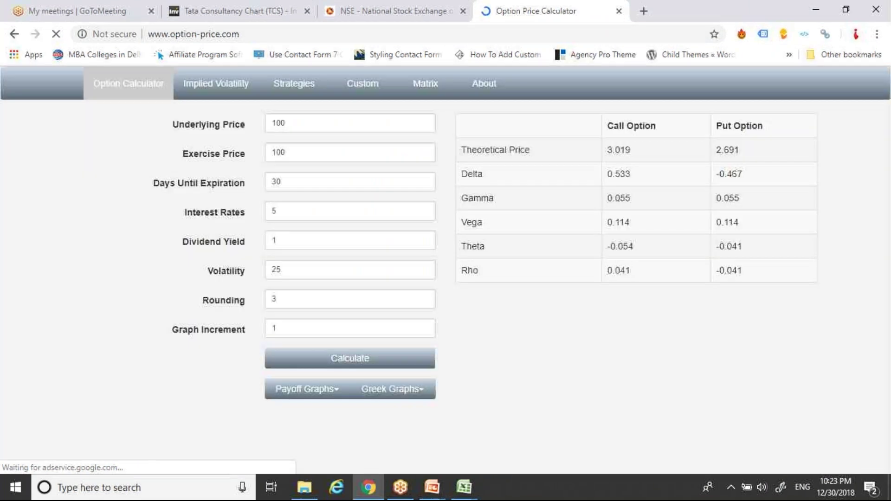
# Look up the NIFTY index value in the NSE option chain, set the calculator's underlying price to 10859 and calculate
pyautogui.click(419, 7)
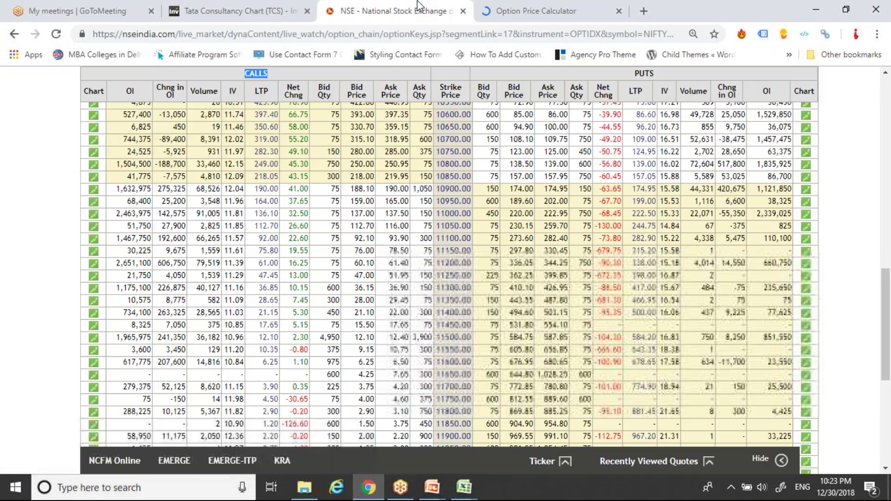
pyautogui.click(534, 11)
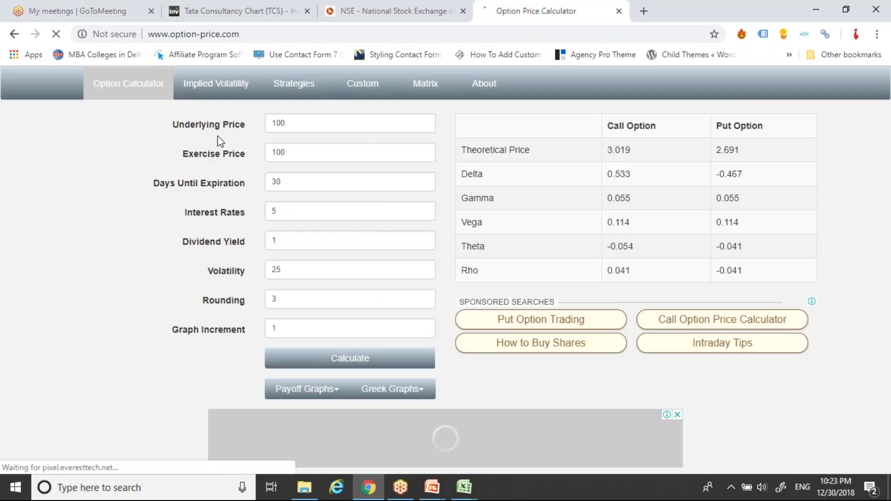
pyautogui.click(412, 6)
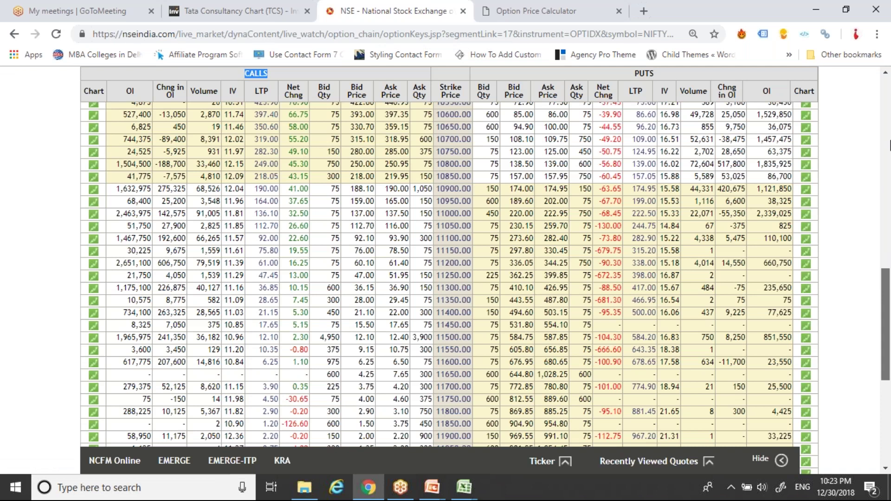
pyautogui.scroll(3, 889, 145)
pyautogui.scroll(10, 889, 121)
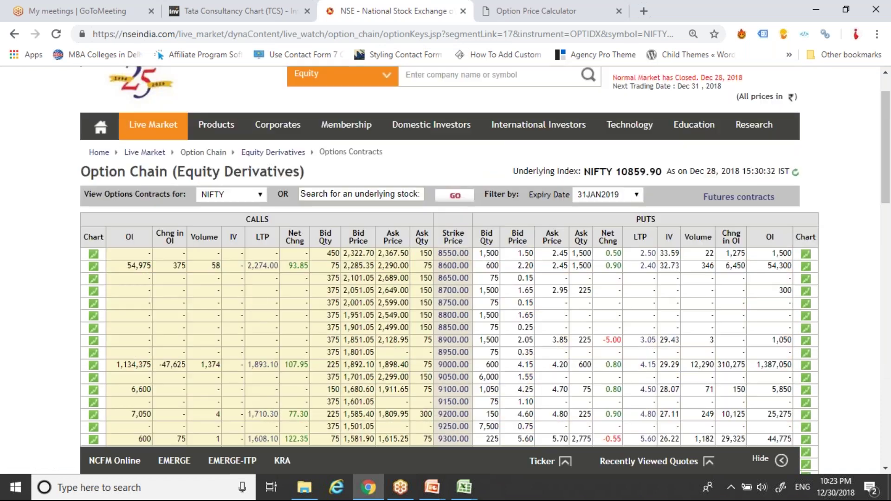
pyautogui.hotkey('ctrl', 'Tab')
pyautogui.click(289, 122)
pyautogui.press('BackSpace')
pyautogui.write('859')
pyautogui.press('Return')
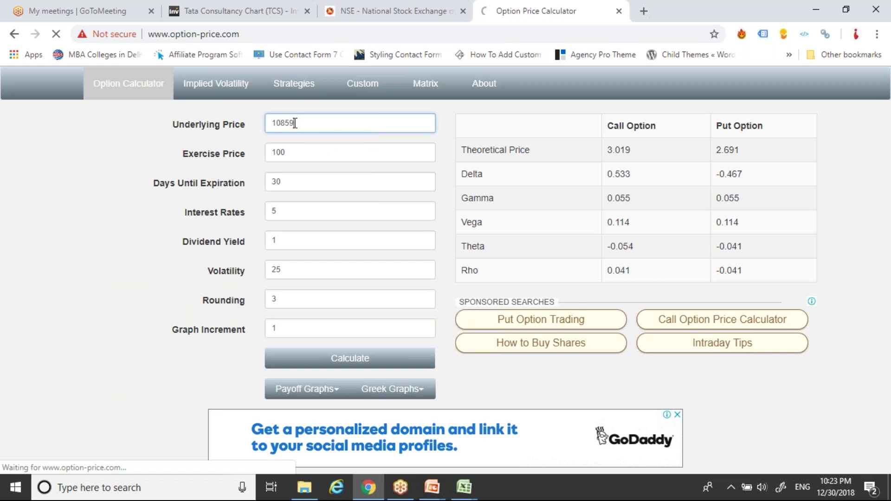
# Set the exercise price to 10850
pyautogui.click(304, 152)
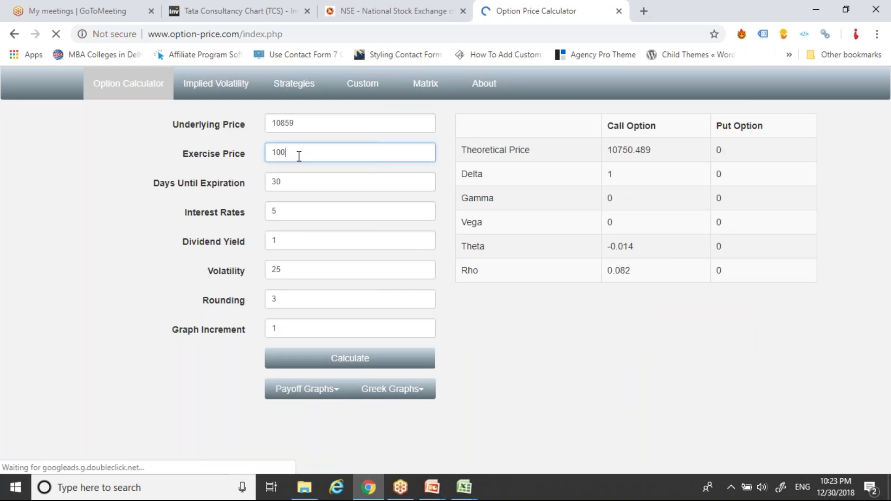
pyautogui.press('BackSpace')
pyautogui.press('BackSpace')
pyautogui.press('BackSpace')
pyautogui.write('10850')
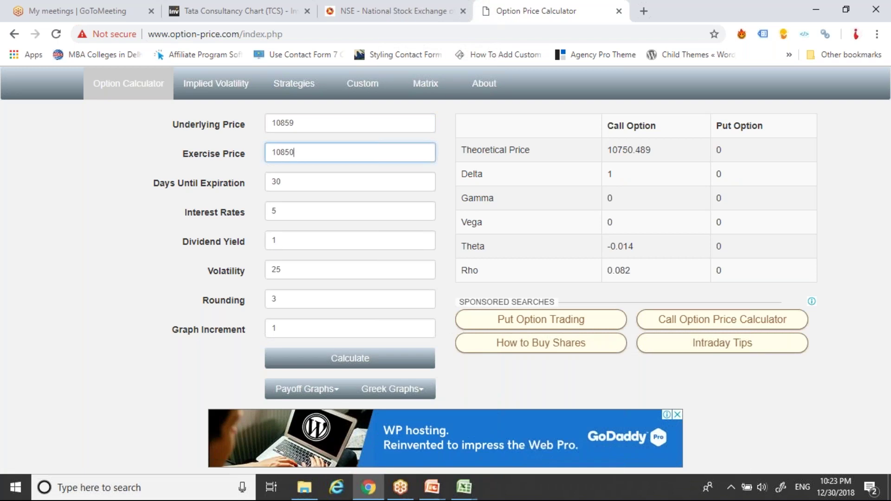
# Check the expiry date in the NSE option chain and set the days until expiration to 33
pyautogui.click(311, 183)
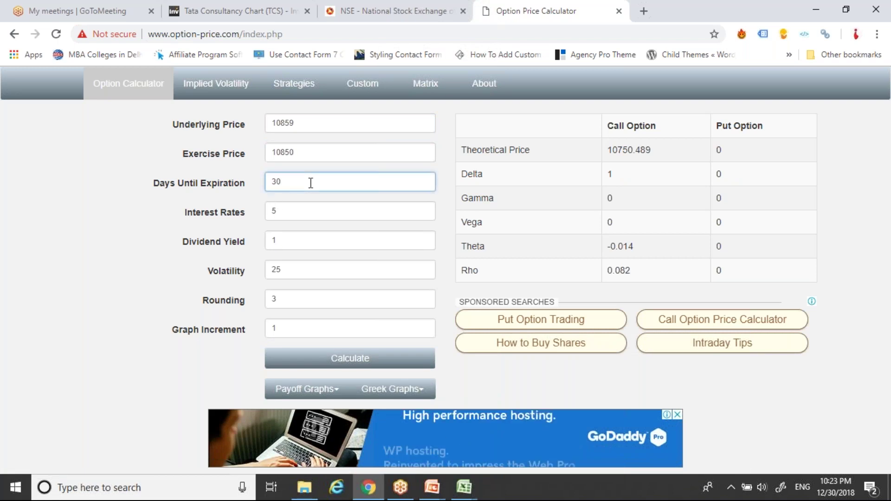
pyautogui.click(354, 6)
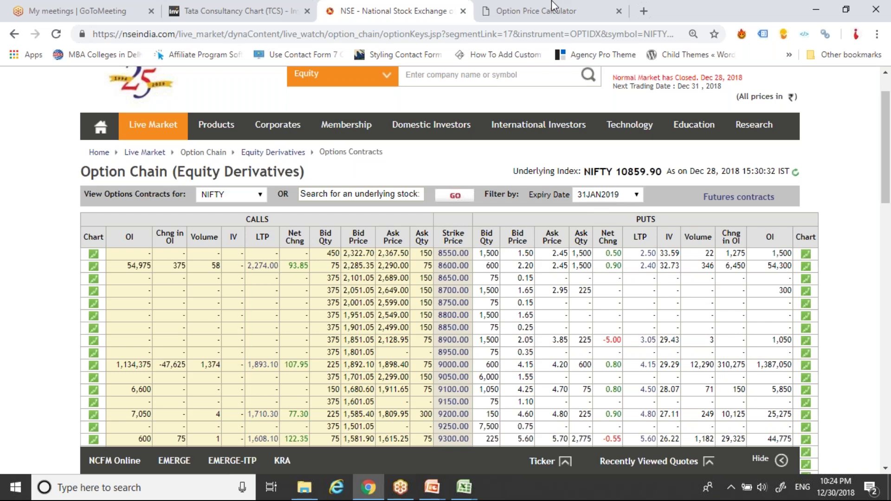
pyautogui.click(576, 10)
pyautogui.press('BackSpace')
pyautogui.write('3')
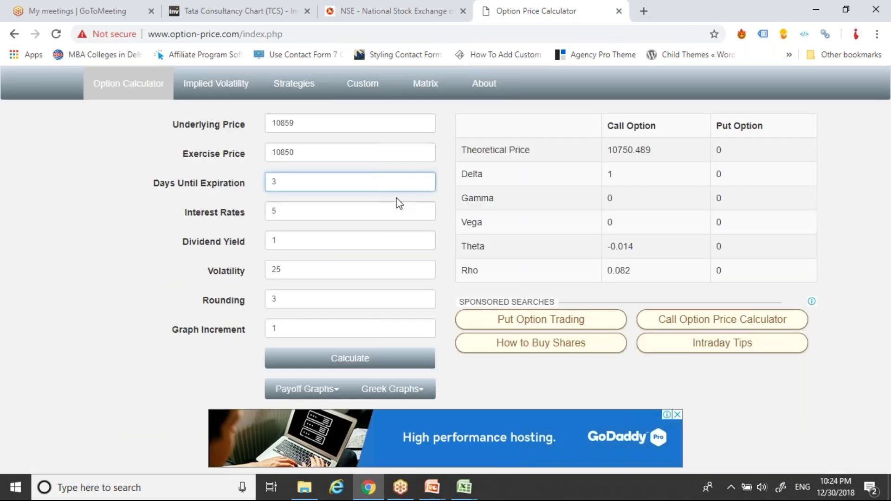
# Set the calculator's interest rate to 10
pyautogui.click(345, 207)
pyautogui.press('BackSpace')
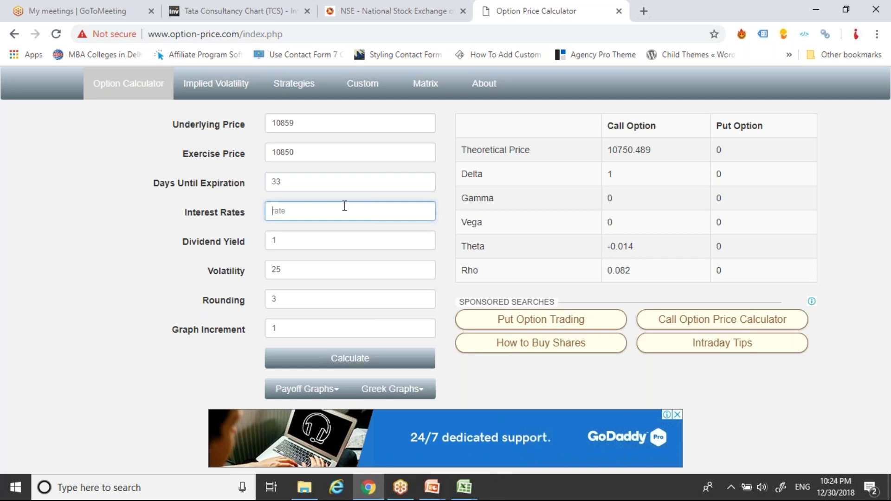
pyautogui.write('10')
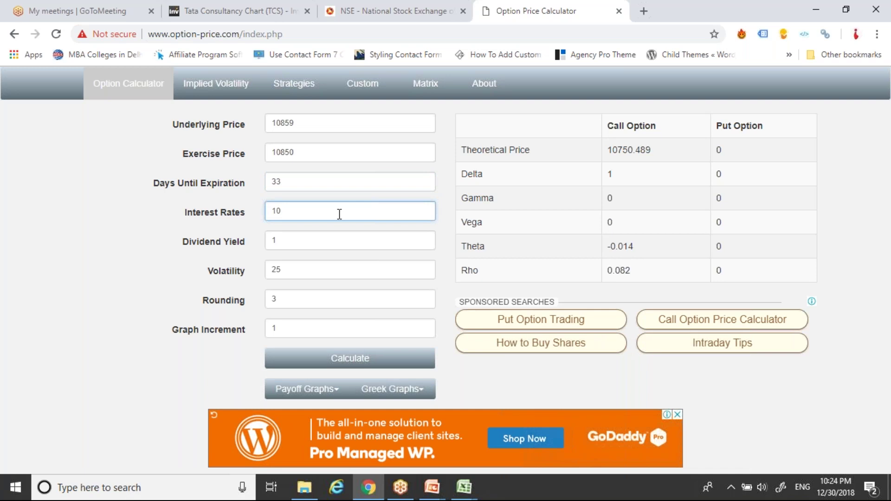
# Try to calculate with the interest rate entered as 10%, and restore the plain number 10
pyautogui.press('BackSpace')
pyautogui.press('BackSpace')
pyautogui.write('10%')
pyautogui.press('Return')
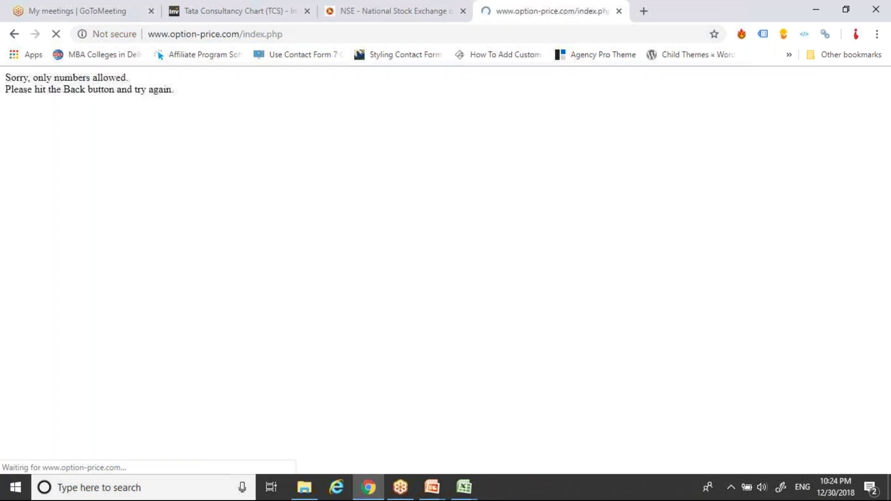
pyautogui.click(18, 35)
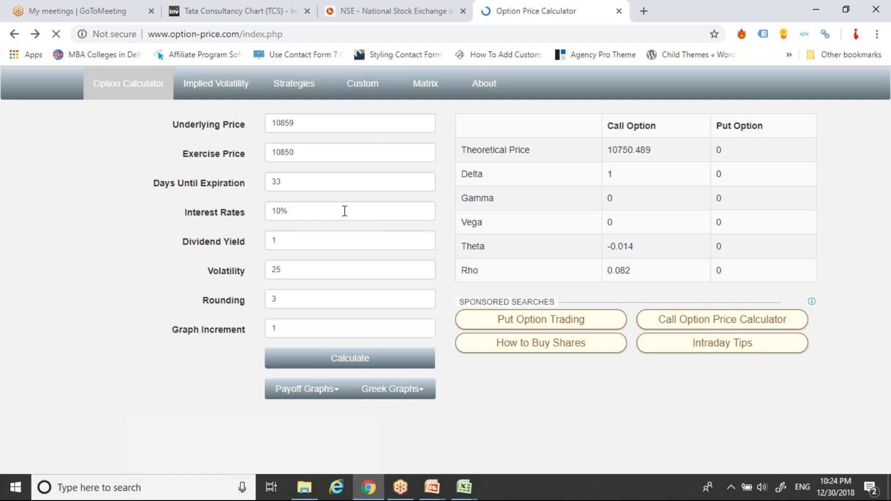
pyautogui.click(344, 212)
pyautogui.press('BackSpace')
# Set the dividend yield to 0
pyautogui.click(325, 240)
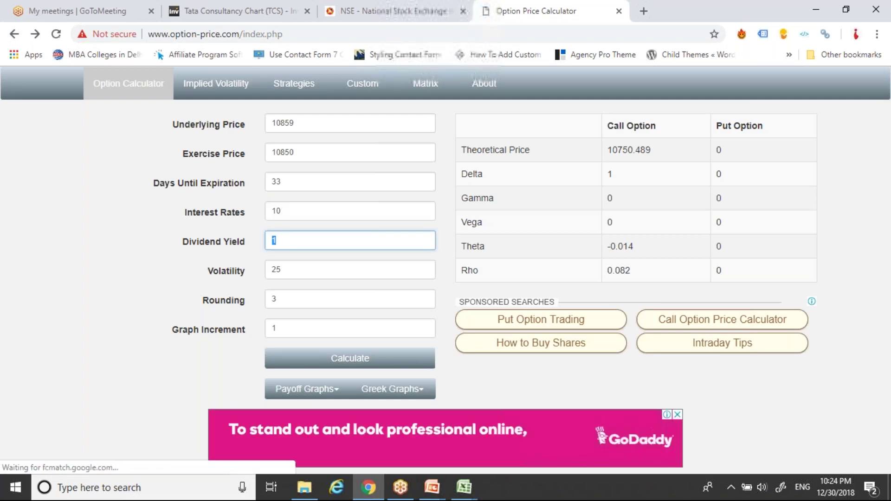
pyautogui.click(313, 243)
pyautogui.press('BackSpace')
pyautogui.write('0')
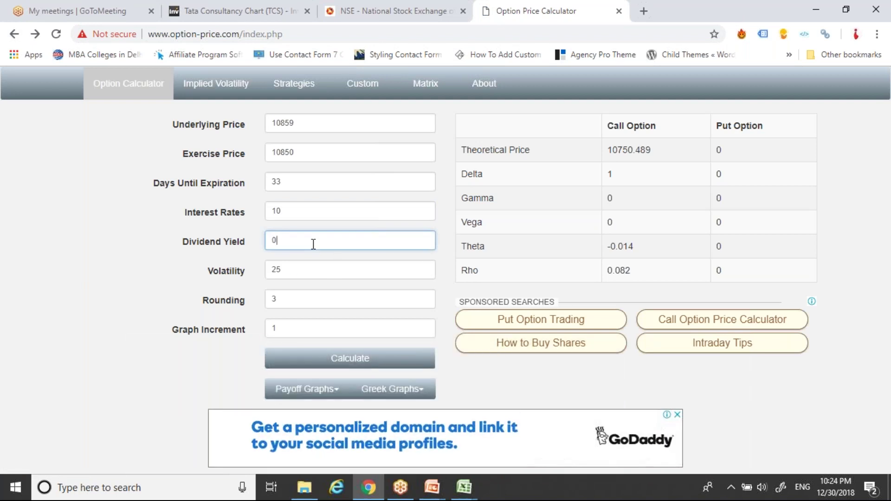
# Look up the implied volatility of the 10850 call in the NSE option chain and set the calculator's volatility to 12.09
pyautogui.click(292, 270)
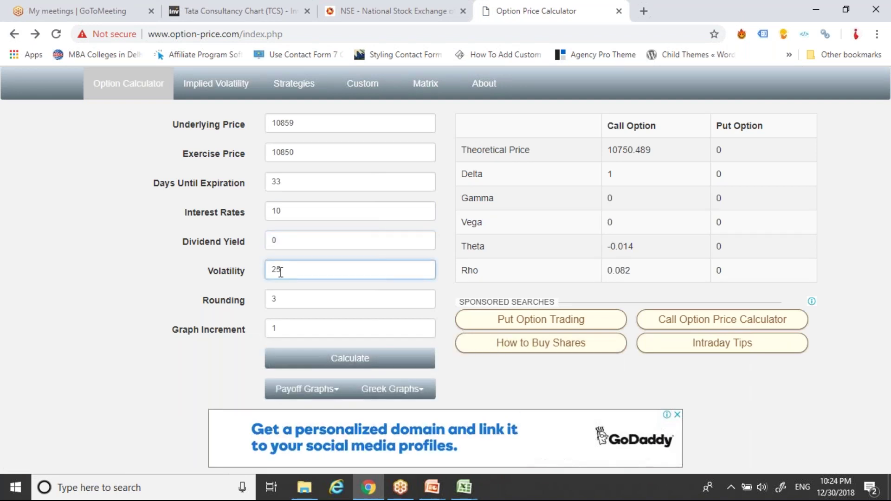
pyautogui.click(400, 2)
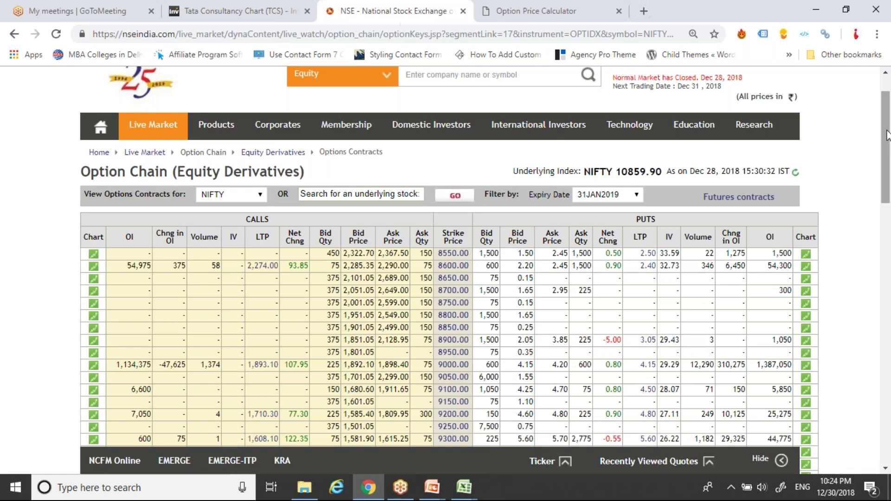
pyautogui.moveTo(890, 193); pyautogui.dragTo(890, 288)
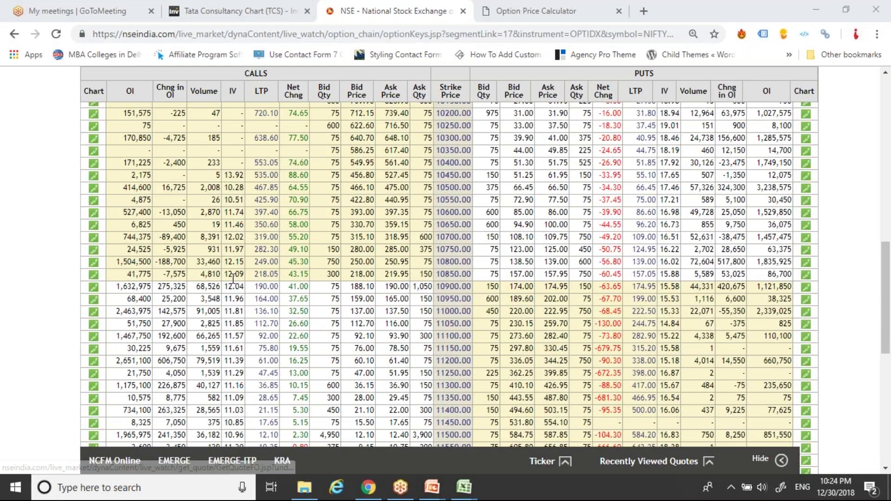
pyautogui.click(510, 5)
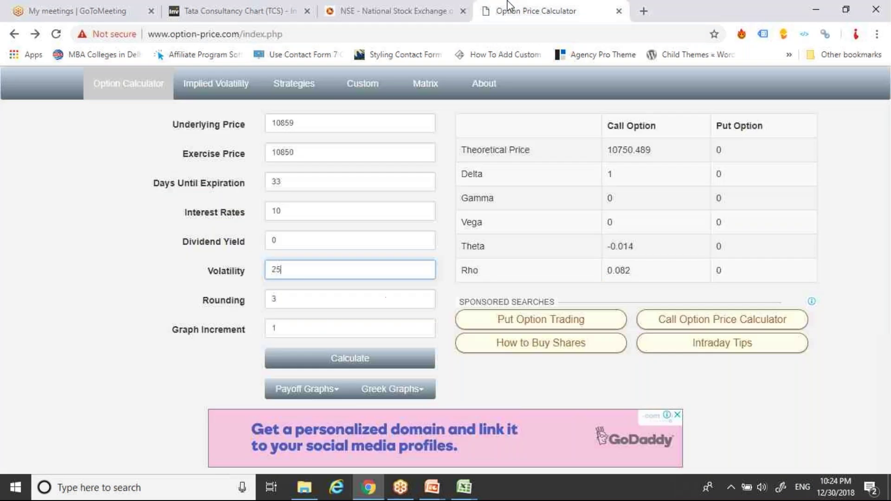
pyautogui.hotkey('ctrl', 'a')
pyautogui.write('12.09')
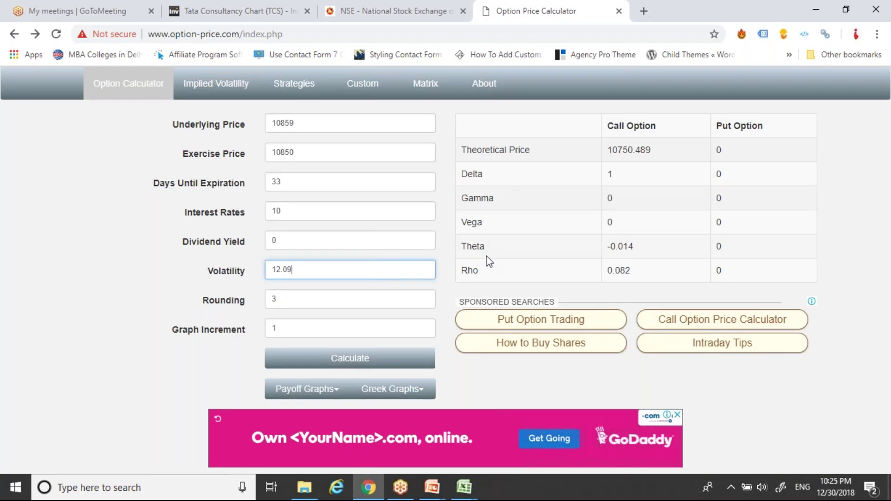
# Set the rounding to 2 and calculate the option prices and Greeks
pyautogui.click(375, 304)
pyautogui.press('BackSpace')
pyautogui.write('2')
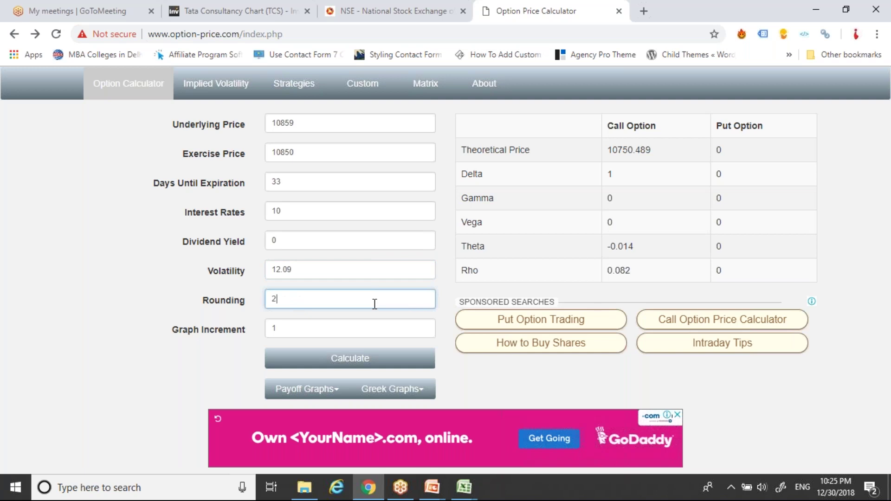
pyautogui.click(399, 360)
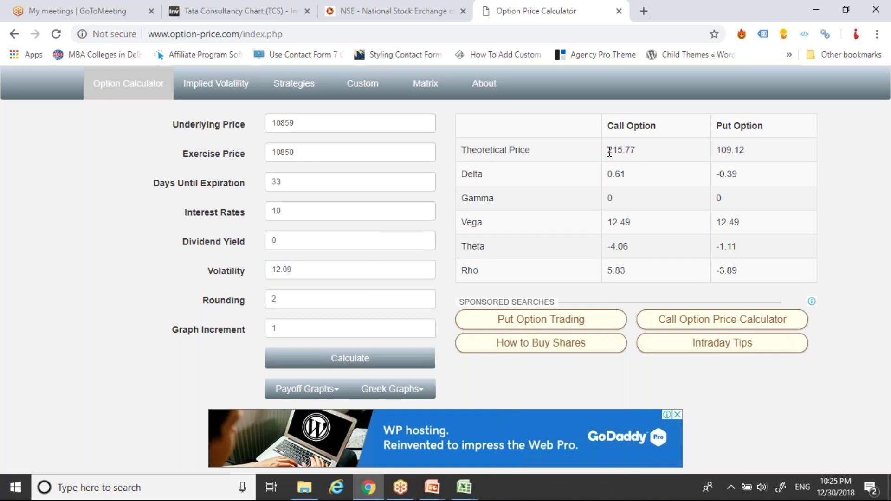
# Compare the theoretical call price with the 10850 call's price in the NSE option chain, and highlight the call delta
pyautogui.moveTo(608, 152); pyautogui.dragTo(636, 151)
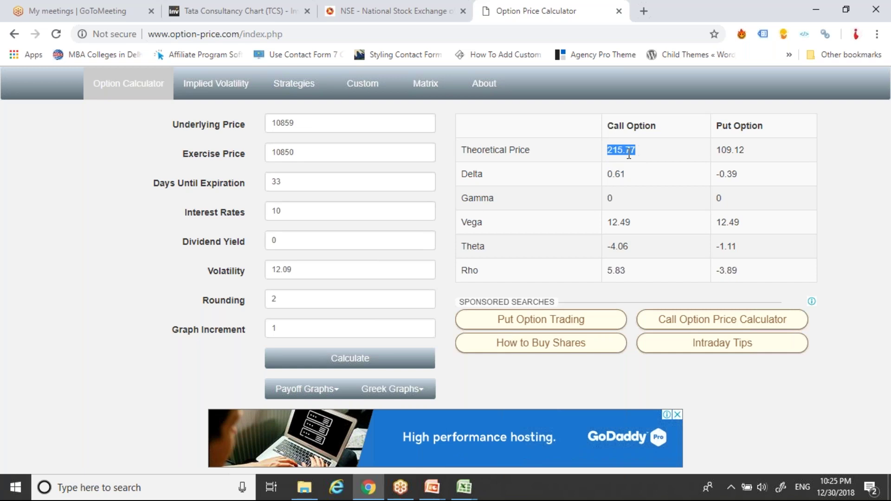
pyautogui.click(413, 7)
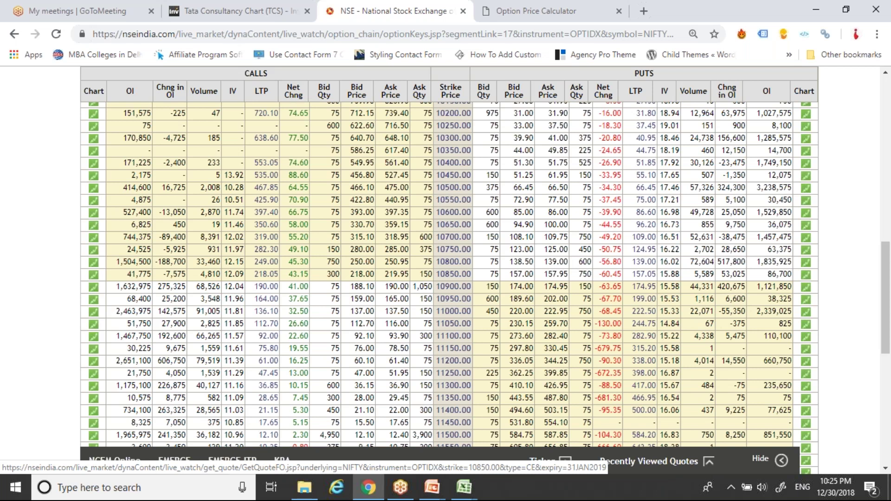
pyautogui.click(560, 6)
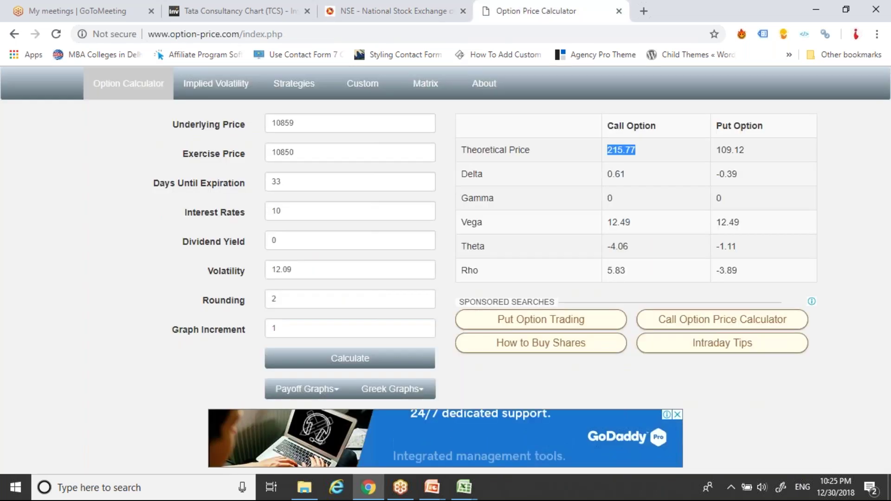
pyautogui.moveTo(625, 173); pyautogui.dragTo(607, 173)
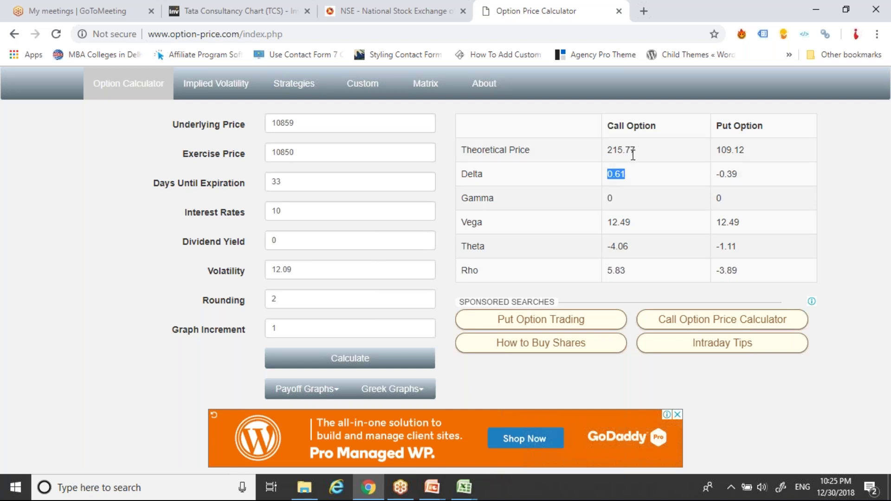
# Set the underlying price to 10869 and recalculate the option
pyautogui.click(338, 127)
pyautogui.press('Left')
pyautogui.press('Left')
pyautogui.hotkey('shift', 'Right')
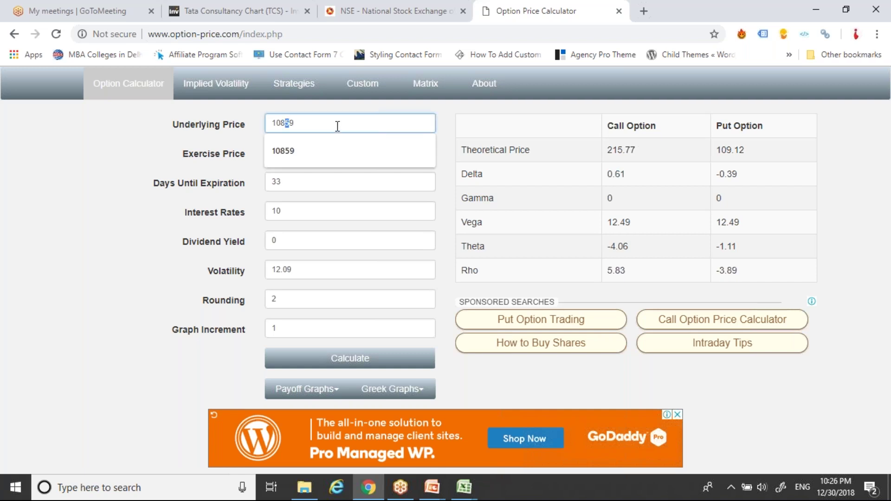
pyautogui.write('6')
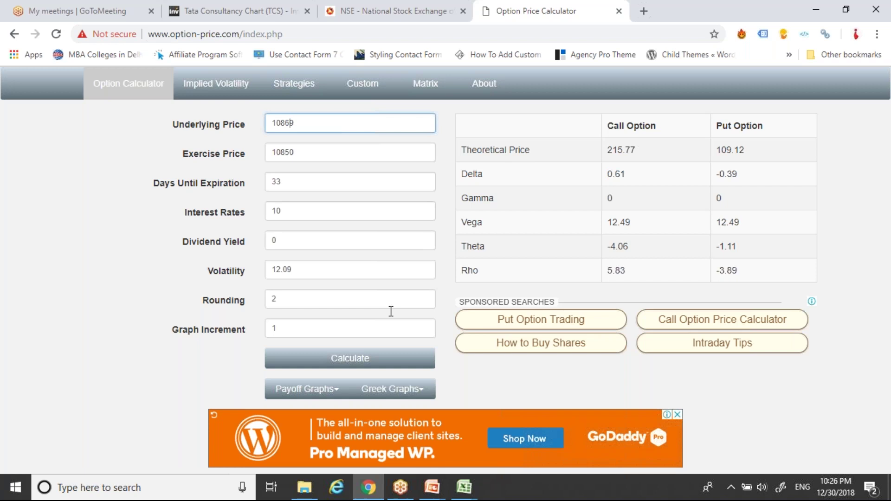
pyautogui.click(378, 361)
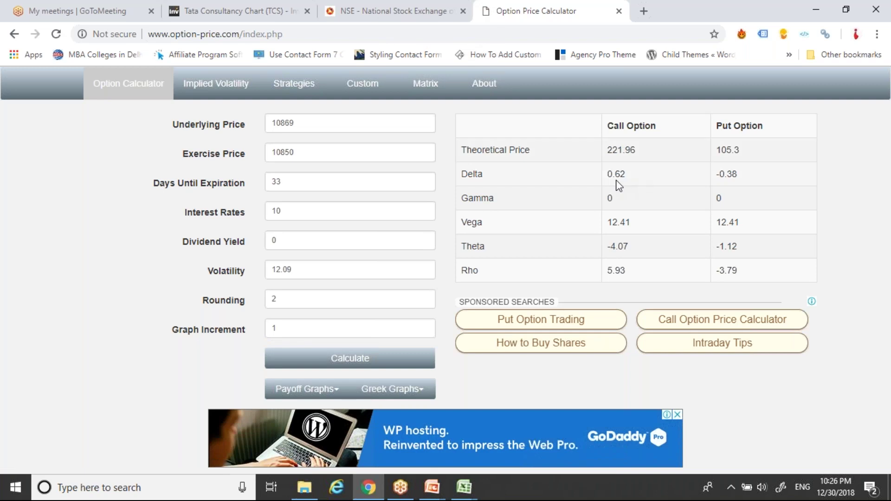
# Raise the underlying price to 10879 and recalculate the option
pyautogui.click(310, 125)
pyautogui.press('Left')
pyautogui.hotkey('shift', 'Left')
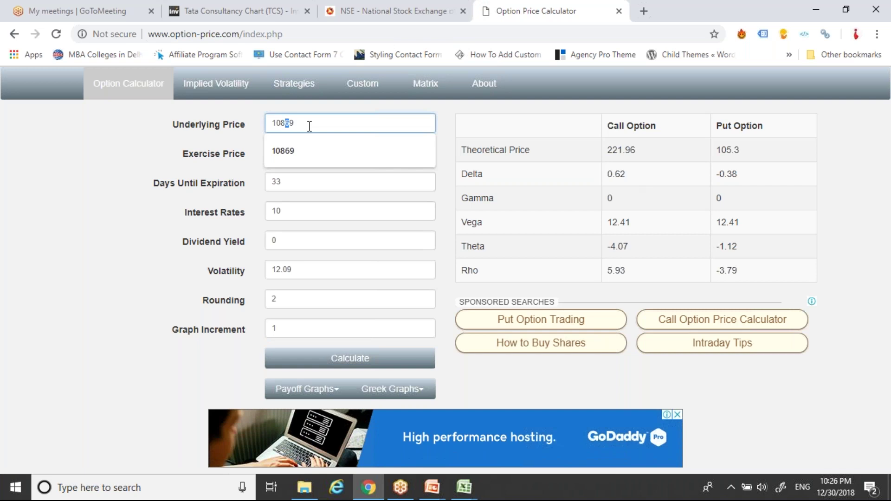
pyautogui.write('7')
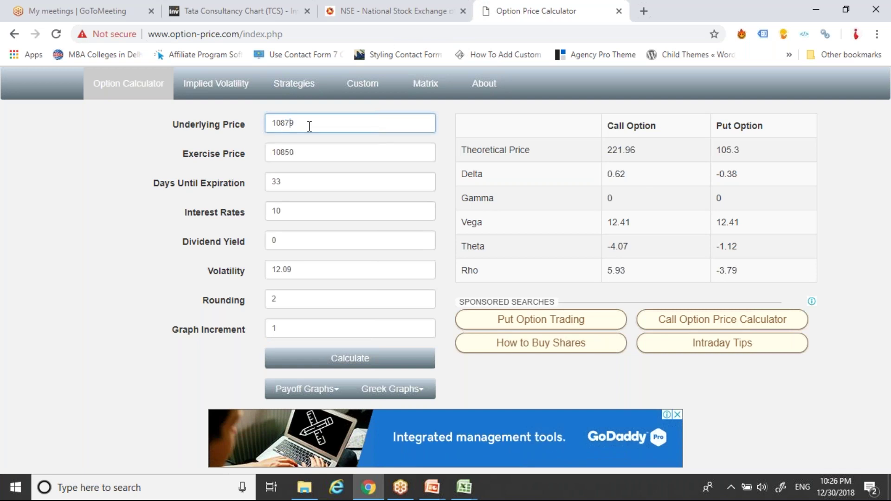
pyautogui.click(351, 361)
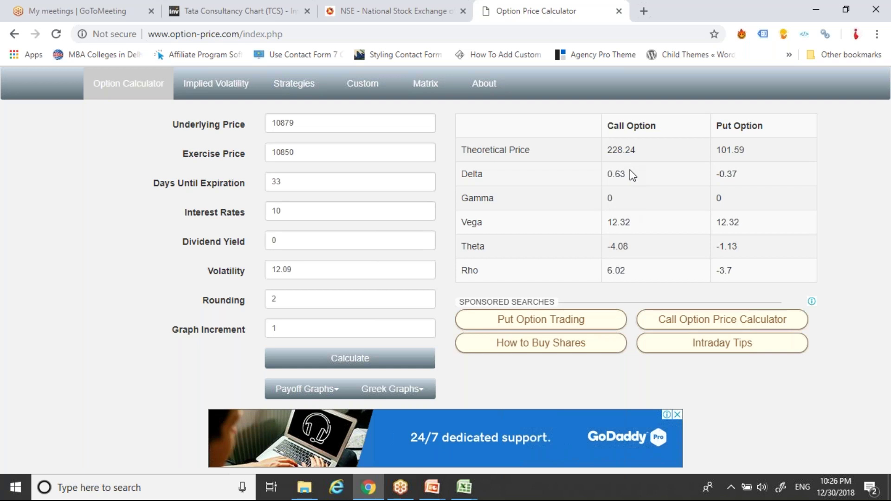
# Recalculate the option with the rounding set to 4, and again with it set to 5, to show gamma more precisely
pyautogui.click(323, 302)
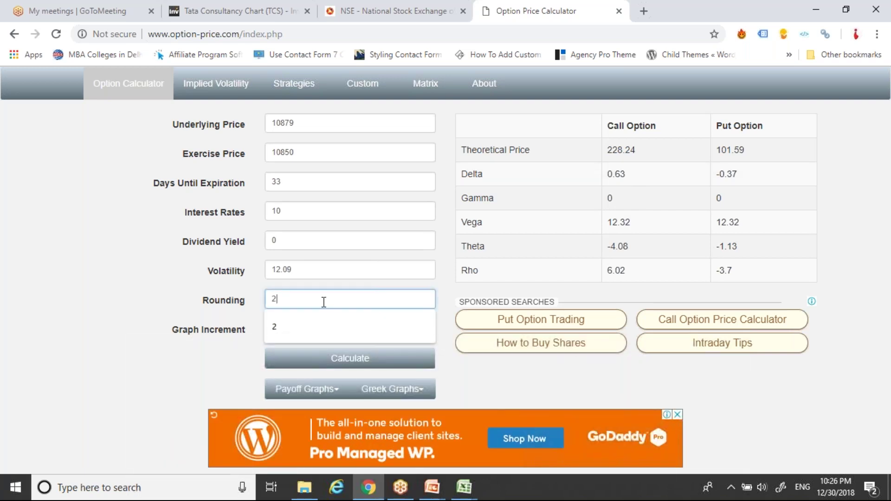
pyautogui.doubleClick(324, 302)
pyautogui.write('4')
pyautogui.click(353, 358)
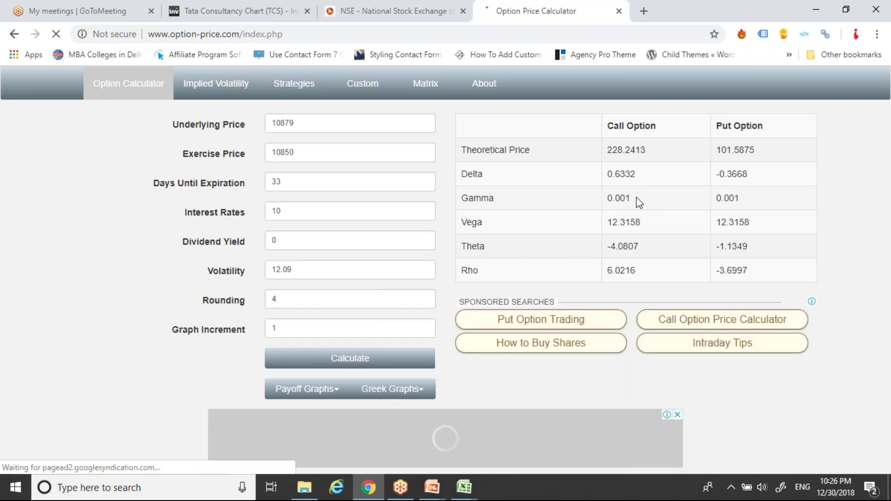
pyautogui.click(301, 303)
pyautogui.press('BackSpace')
pyautogui.write('5')
pyautogui.click(341, 357)
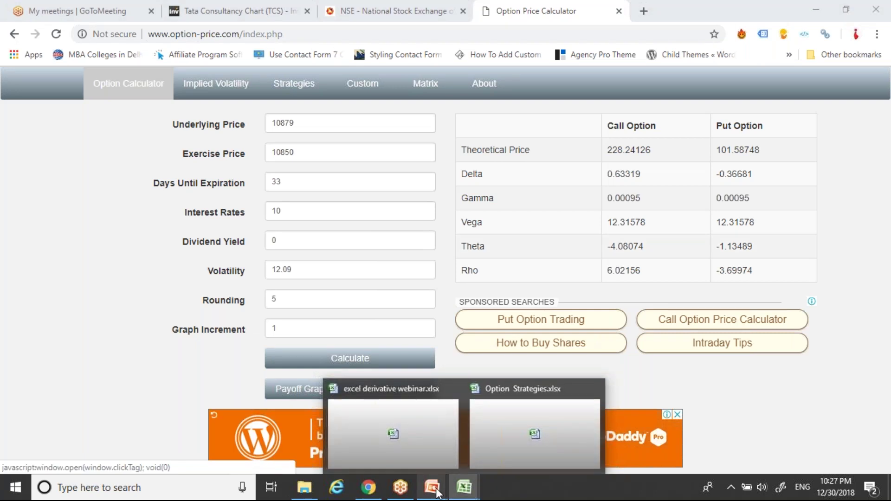
# Switch to the PowerPoint slide show on covered call and protective put deltas
pyautogui.moveTo(436, 493)
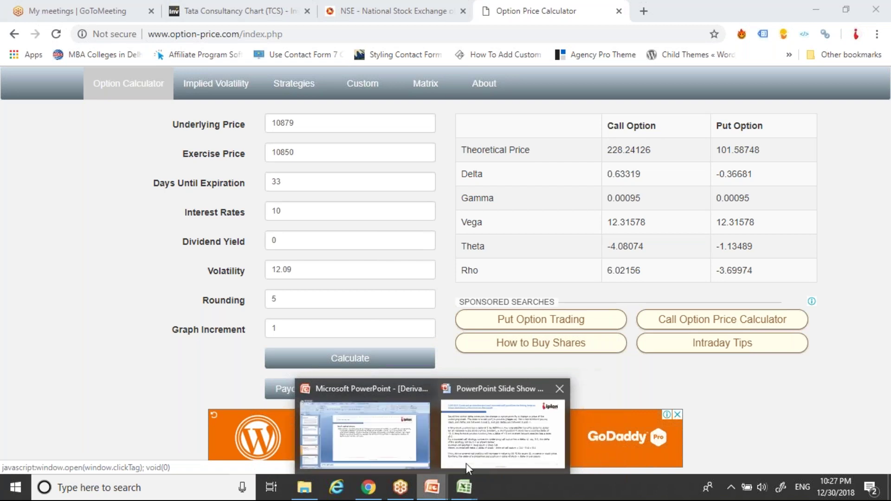
pyautogui.click(466, 464)
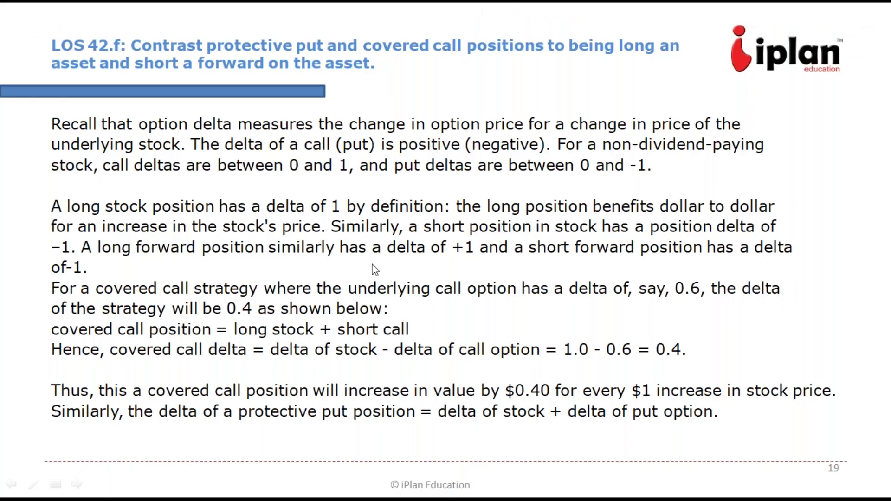
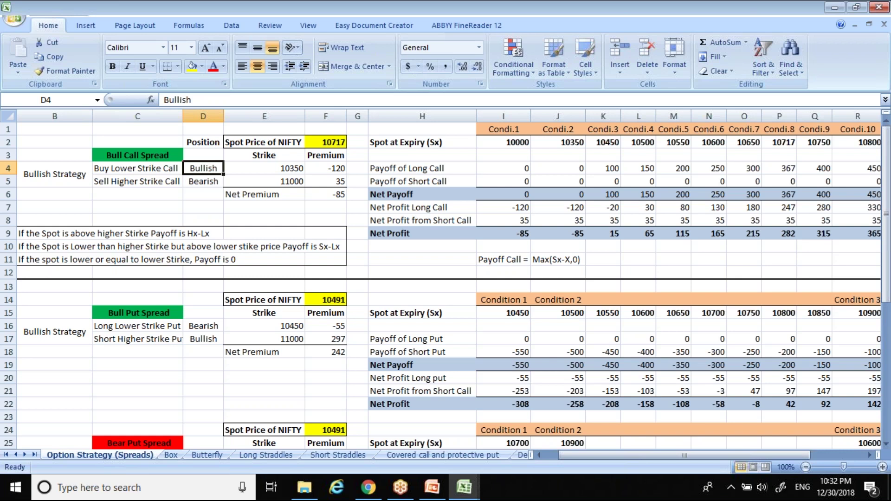
# Examine the positions and strikes of the two Bull Call Spread legs on the Option Strategy (Spreads) sheet
pyautogui.press('Down')
pyautogui.press('Left')
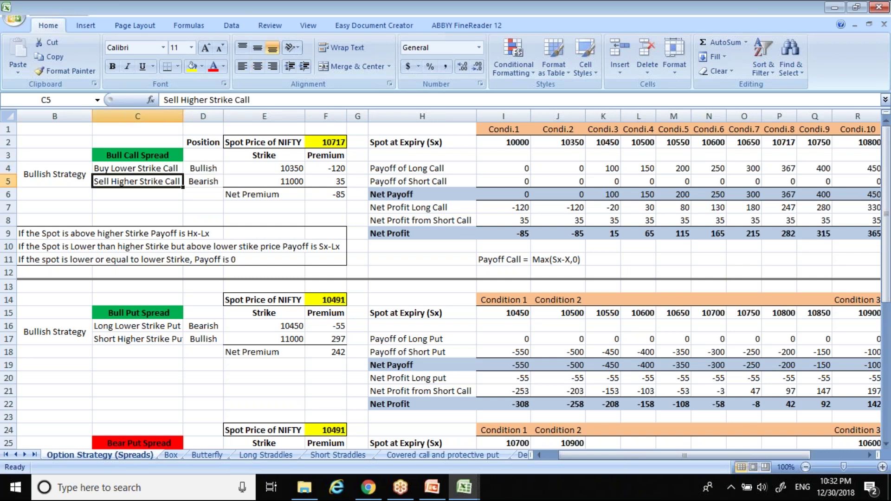
pyautogui.press('Right')
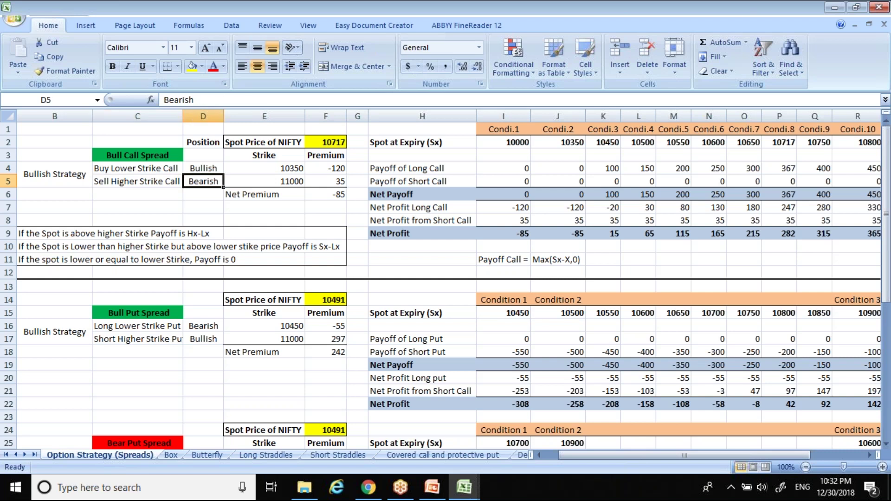
pyautogui.press('Up')
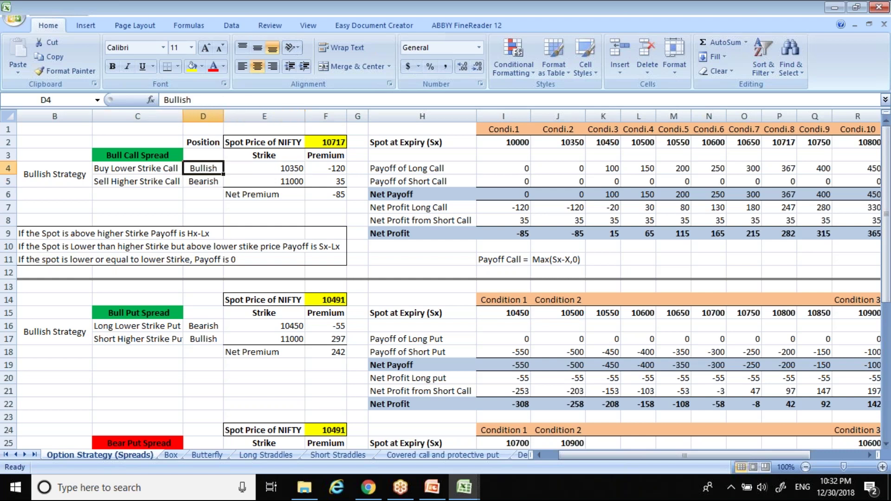
pyautogui.press('Down')
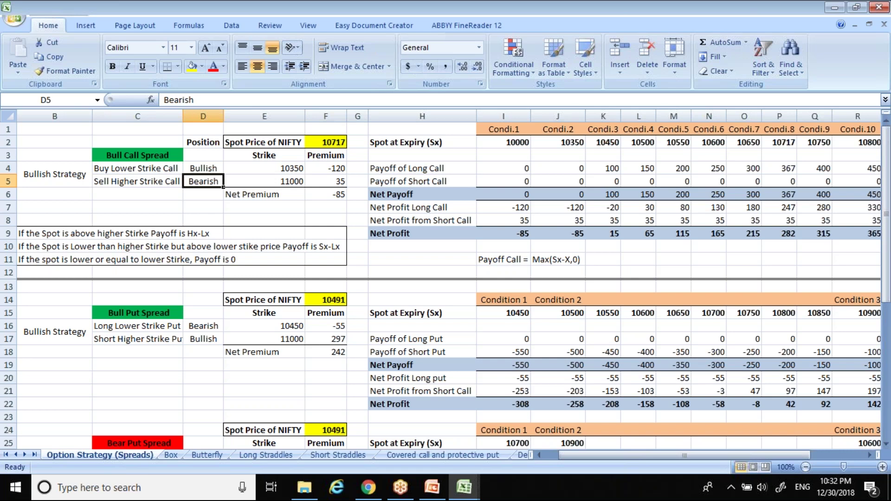
pyautogui.press('Down')
pyautogui.press('Up')
pyautogui.press('Down')
pyautogui.press('Up')
pyautogui.press('Up')
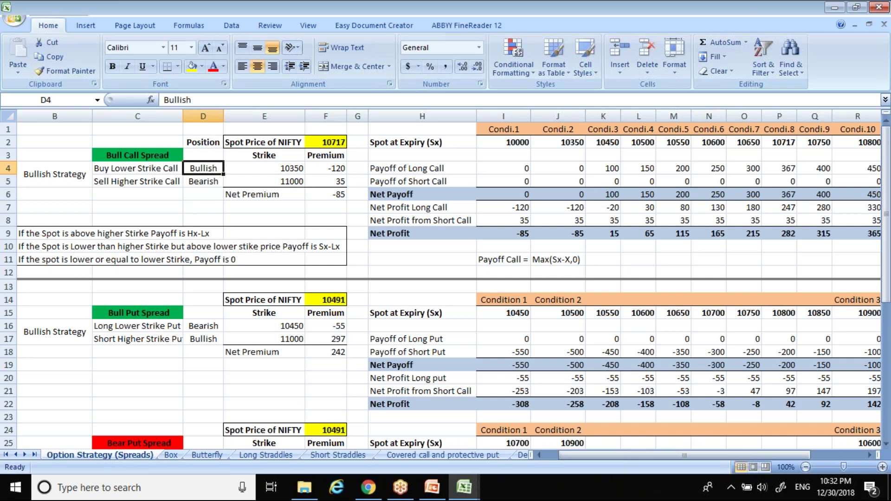
pyautogui.press('Right')
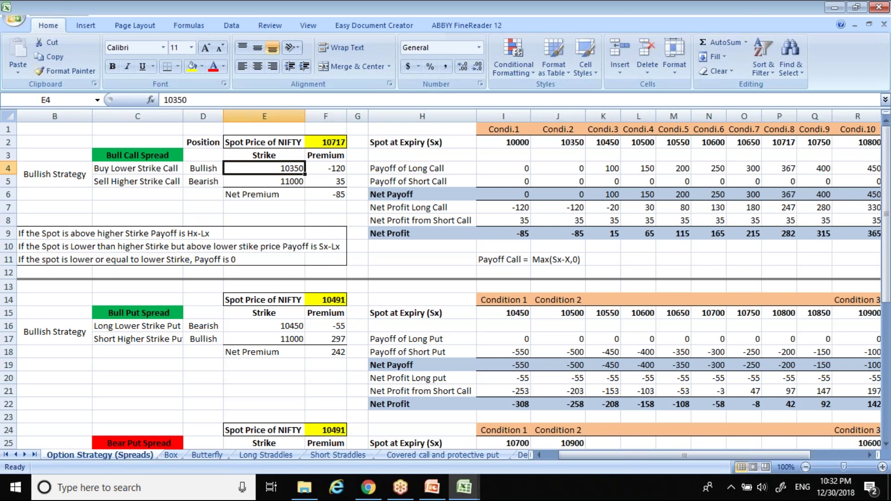
pyautogui.press('Down')
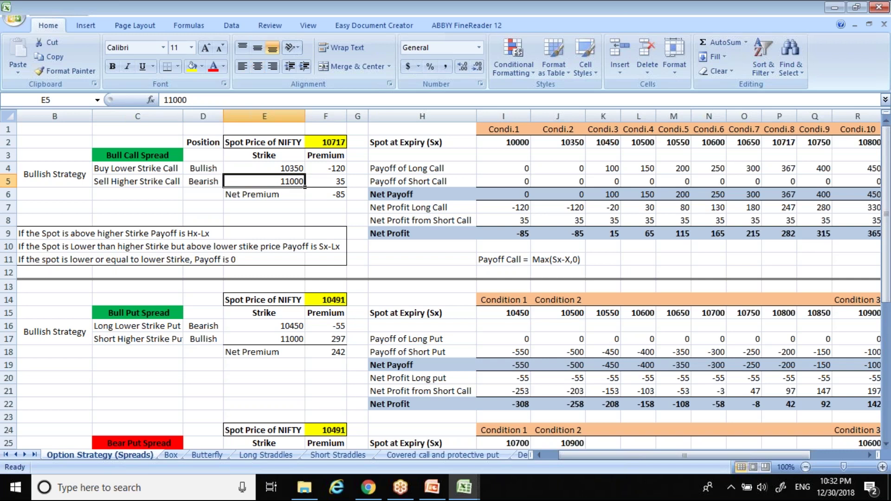
# Examine the premiums of the Bull Call Spread's bought and sold calls and the net premium formula
pyautogui.click(138, 181)
pyautogui.press('Right')
pyautogui.press('Right')
pyautogui.press('Right')
pyautogui.press('Up')
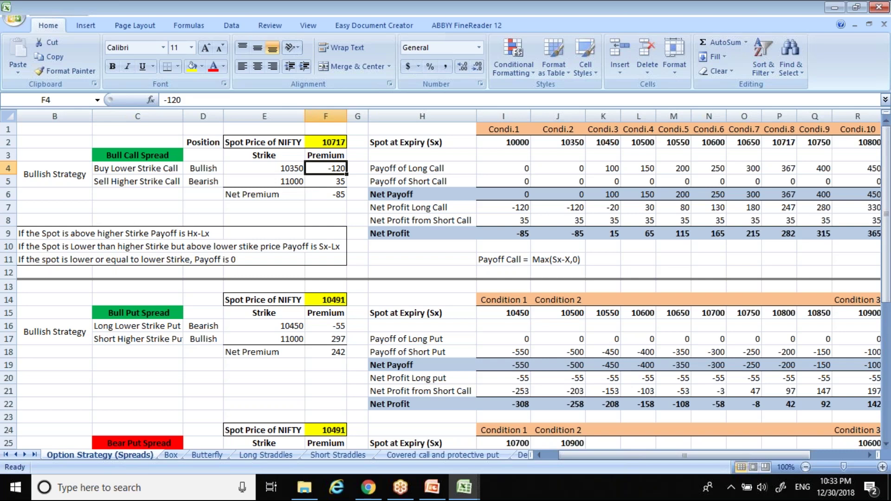
pyautogui.press('Down')
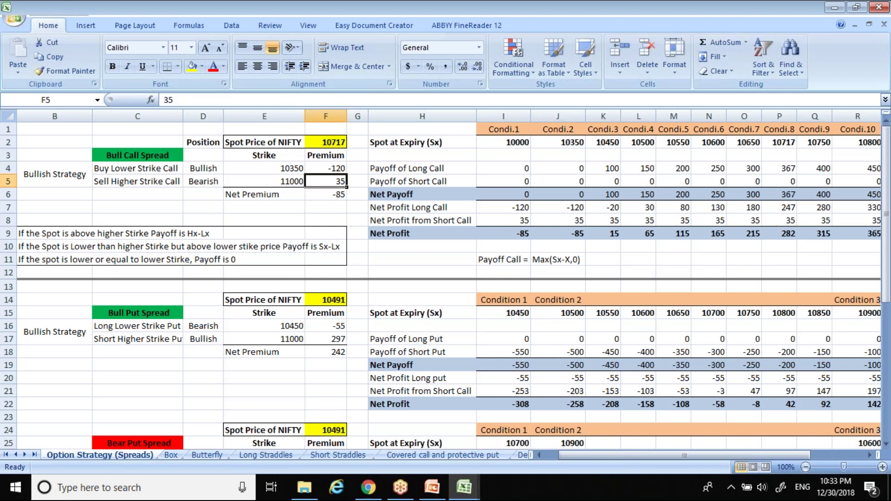
pyautogui.press('Down')
pyautogui.press('Left')
pyautogui.press('Right')
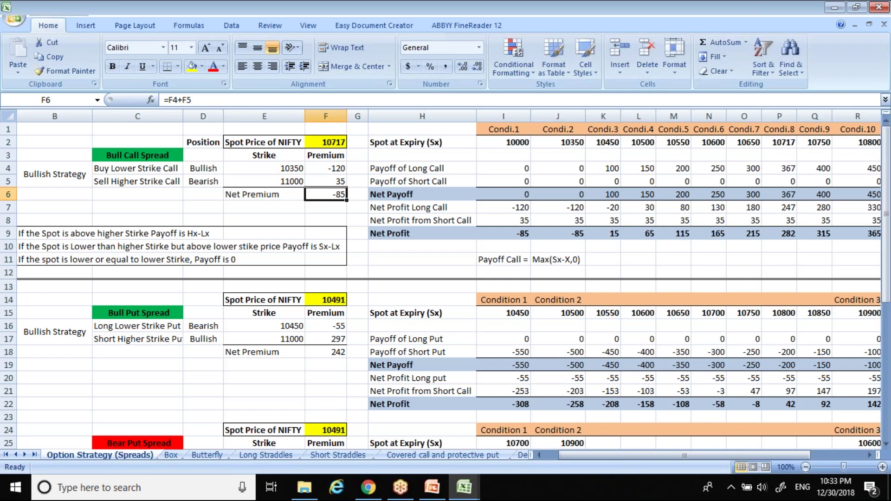
# Examine the Bull Call Spread's net payoff formula and spot at expiry for Condi.1
pyautogui.press('Right')
pyautogui.press('Right')
pyautogui.press('Right')
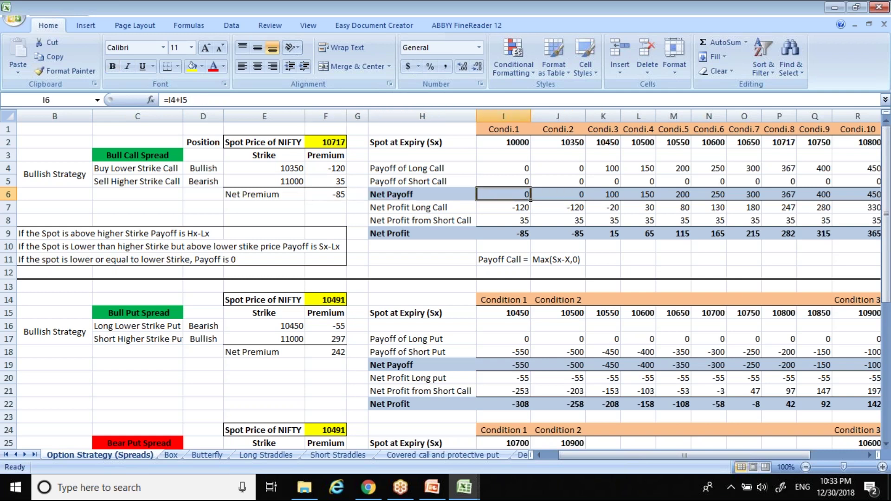
pyautogui.press('Up')
pyautogui.press('Up')
pyautogui.press('Up')
pyautogui.press('Up')
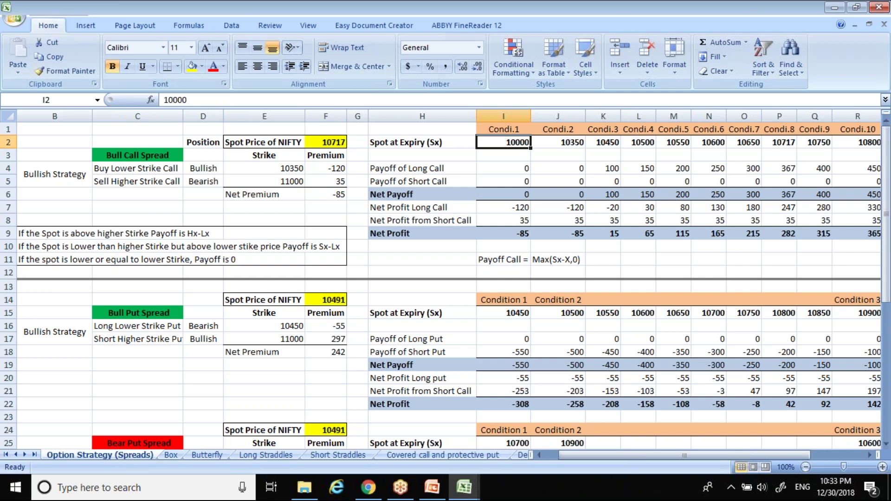
# Examine the Bull Call Spread's long call payoff formula for Condi.1 and the bought call's strike it refers to
pyautogui.press('Down')
pyautogui.press('Down')
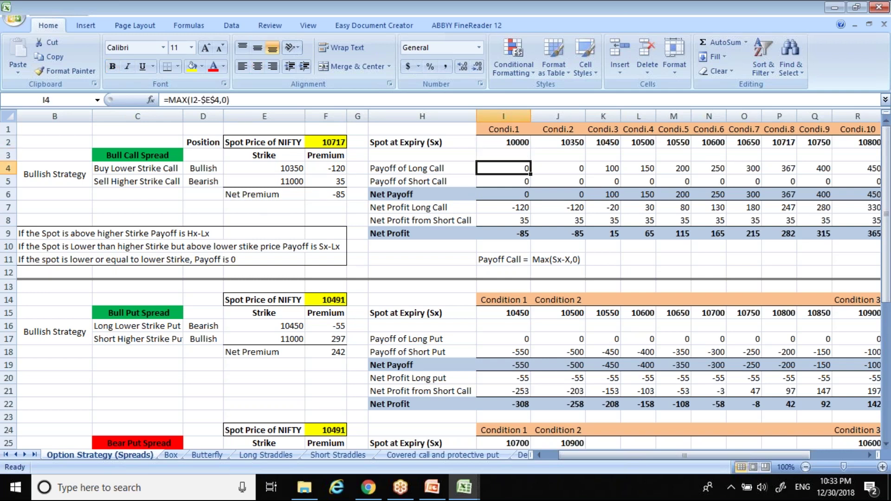
pyautogui.press('Left')
pyautogui.press('Left')
pyautogui.press('Left')
pyautogui.press('Left')
pyautogui.press('Right')
pyautogui.press('Right')
pyautogui.press('Right')
pyautogui.press('Right')
# Examine the Net Payoff and short call payoff formulas of the Bull Call Spread for Condi.1
pyautogui.click(504, 195)
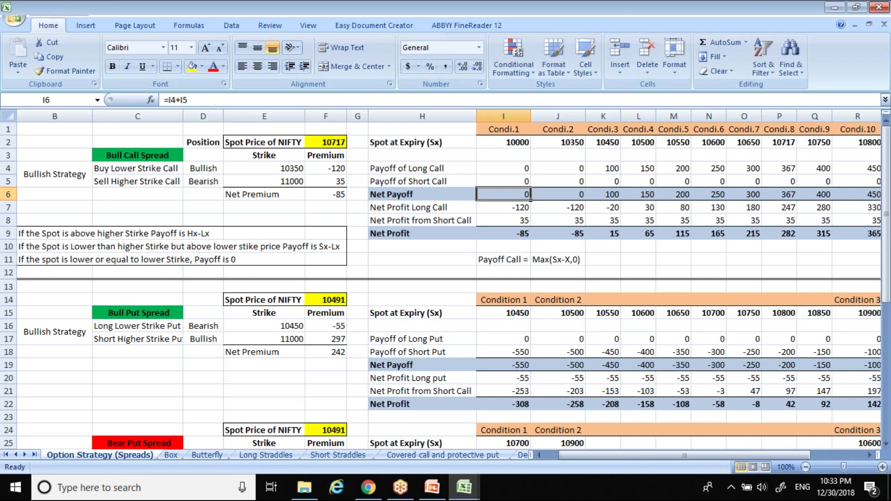
pyautogui.press('Up')
pyautogui.press('Up')
pyautogui.press('Down')
pyautogui.press('Down')
pyautogui.press('Up')
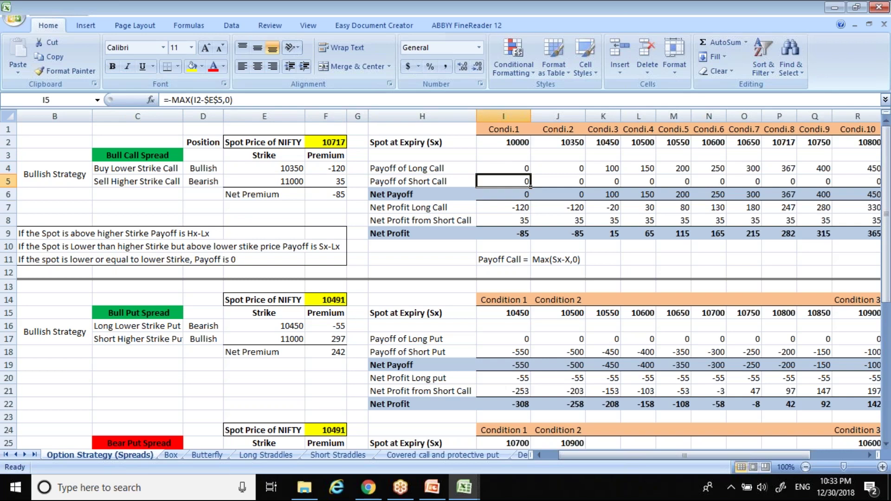
# Examine the long call, short call and total net profit formulas of the Bull Call Spread for Condi.1
pyautogui.press('Down')
pyautogui.press('Down')
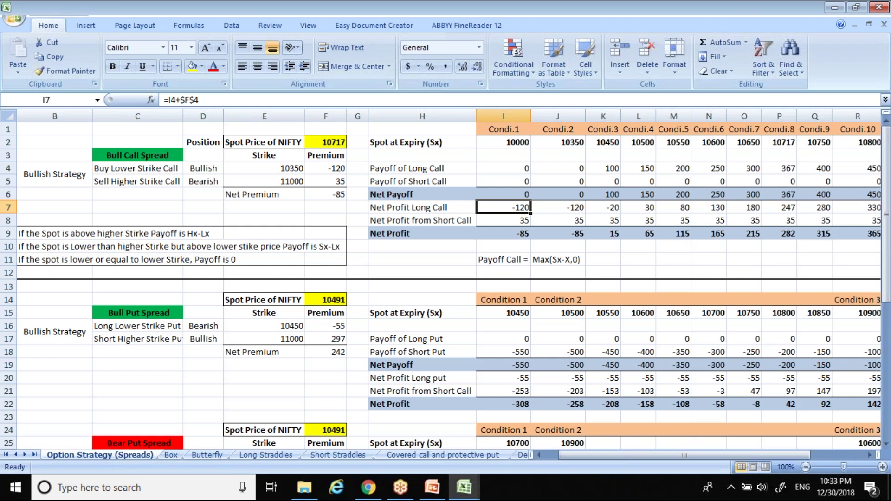
pyautogui.press('Down')
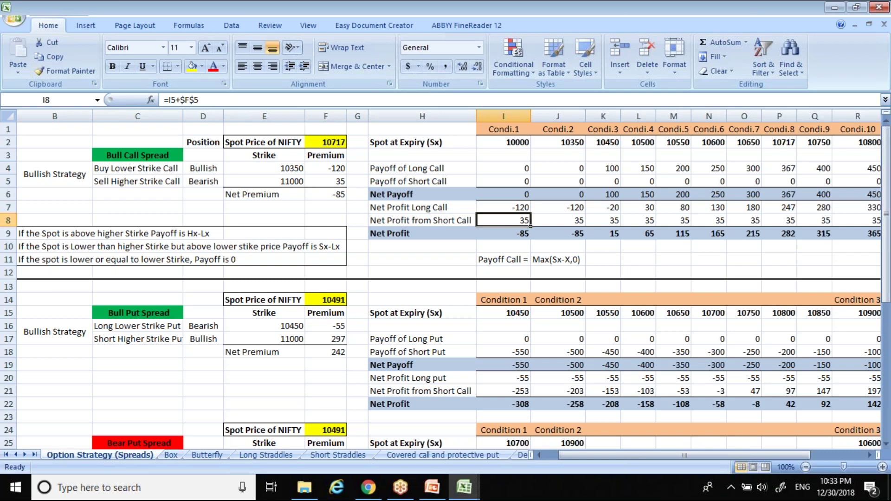
pyautogui.press('Down')
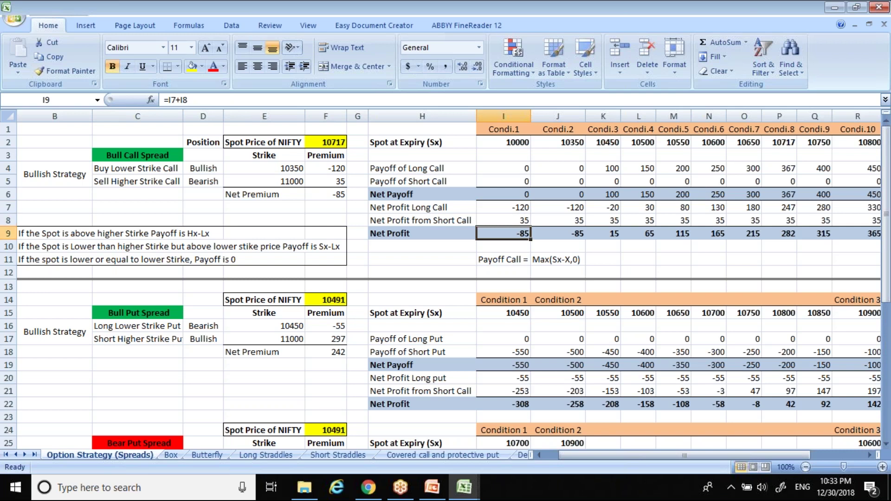
pyautogui.press('Right')
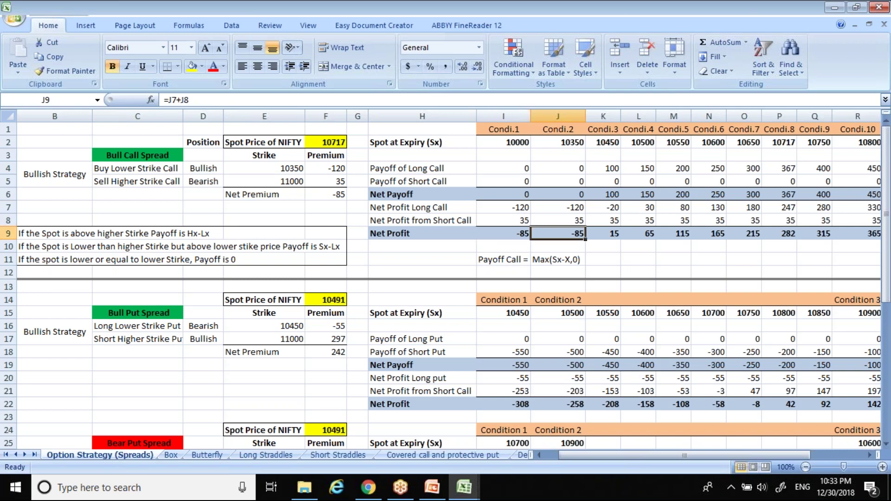
# Try a spot at expiry of 9000 for Condi.1 of the Bull Call Spread and undo the change
pyautogui.press('Left')
pyautogui.press('Up')
pyautogui.press('Up')
pyautogui.press('Up')
pyautogui.press('Up')
pyautogui.press('Up')
pyautogui.press('Up')
pyautogui.press('Up')
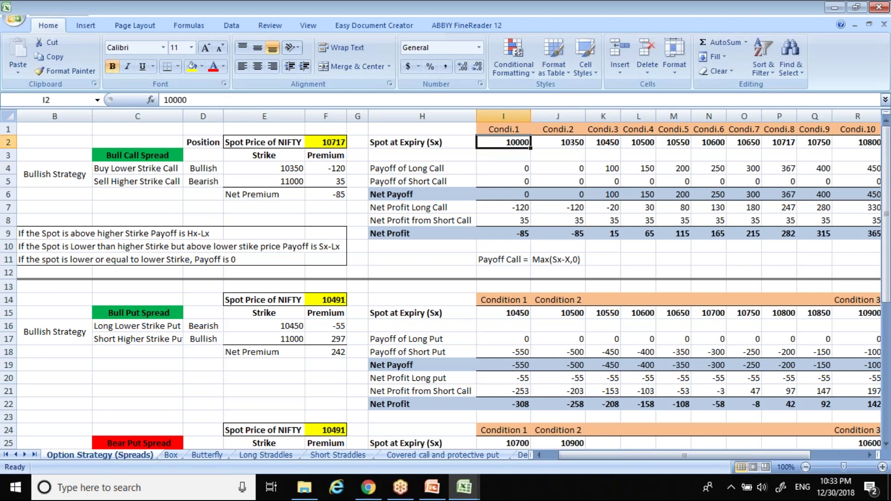
pyautogui.write('9000')
pyautogui.press('Return')
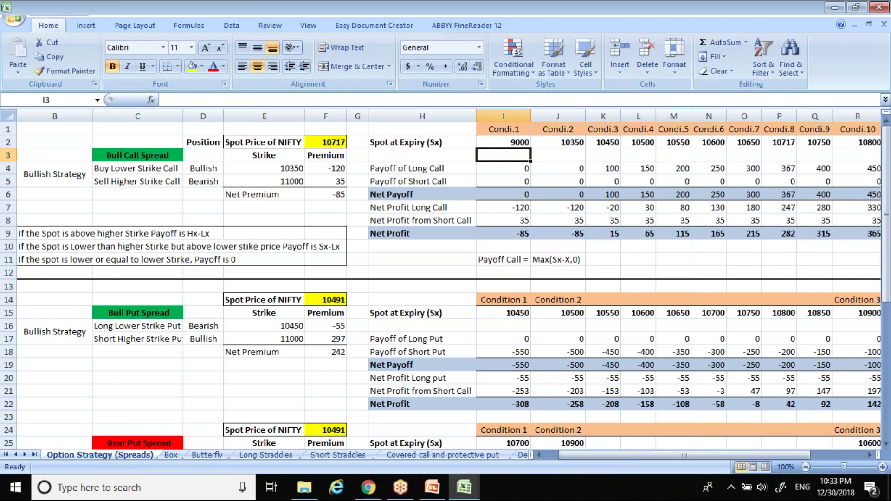
pyautogui.hotkey('ctrl', 'z')
# Review the Condi.1 column of the Bull Call Spread from the long call payoff down to Net Profit
pyautogui.press('Down')
pyautogui.press('Down')
pyautogui.press('Down')
pyautogui.press('Down')
pyautogui.press('Down')
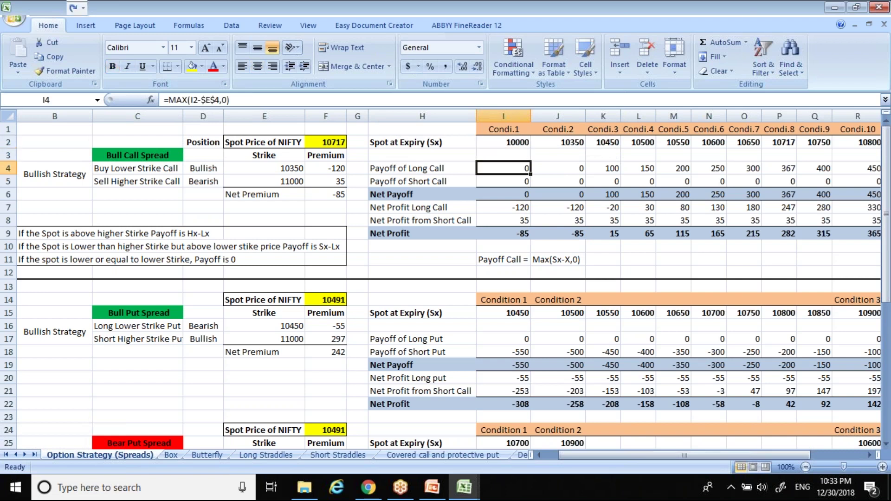
pyautogui.press('Down')
pyautogui.press('Down')
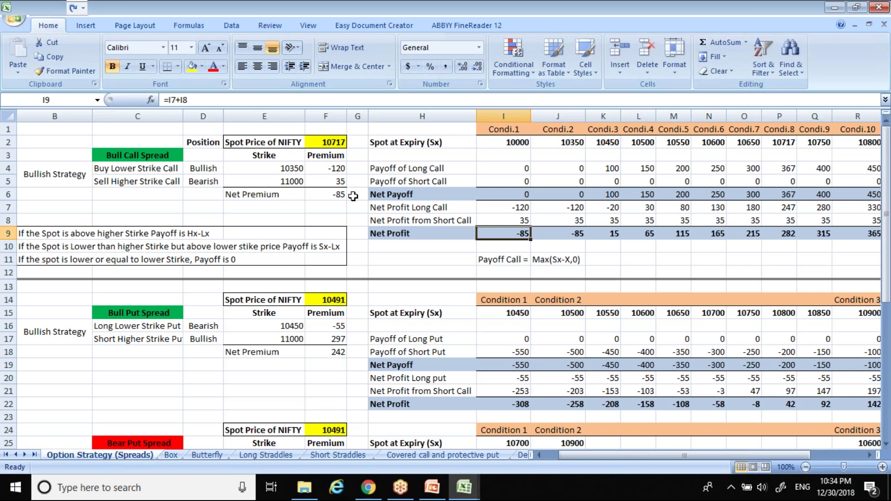
# Examine the Condi.3 long call payoff and the net profit formulas of both Bull Call Spread legs
pyautogui.press('Right')
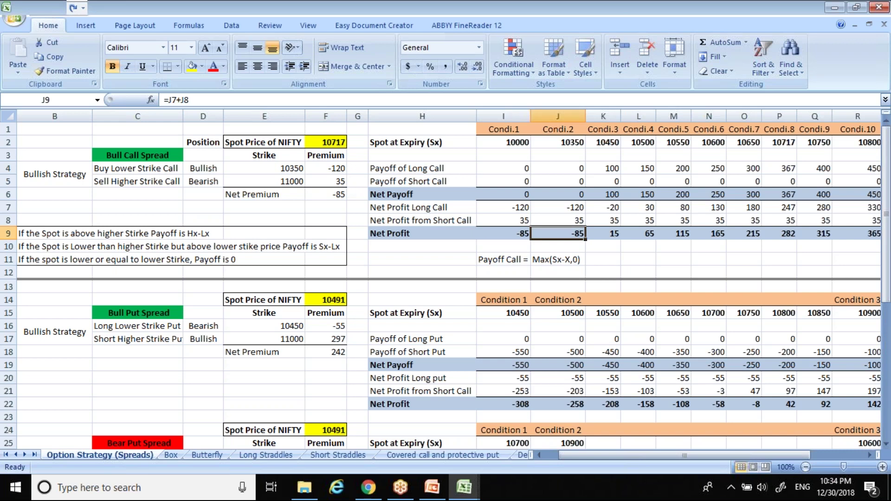
pyautogui.press('Right')
pyautogui.press('Up')
pyautogui.press('Up')
pyautogui.press('Up')
pyautogui.press('Up')
pyautogui.press('Up')
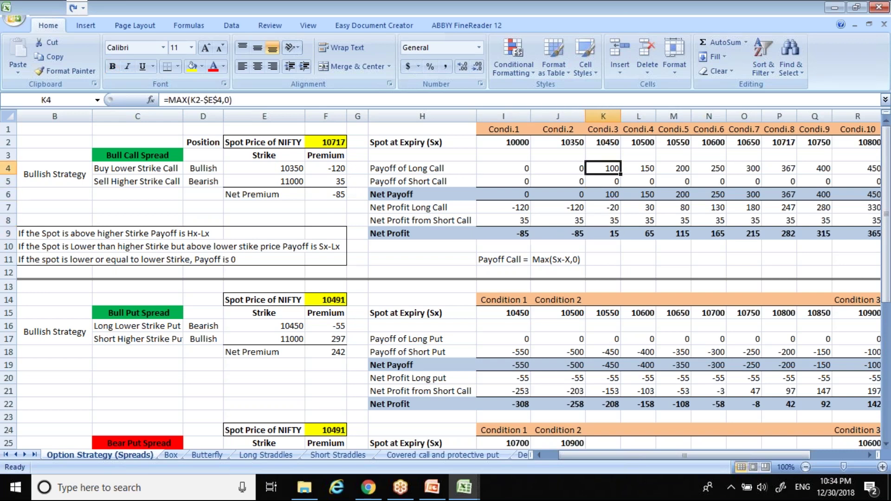
pyautogui.press('Down')
pyautogui.press('Down')
pyautogui.press('Down')
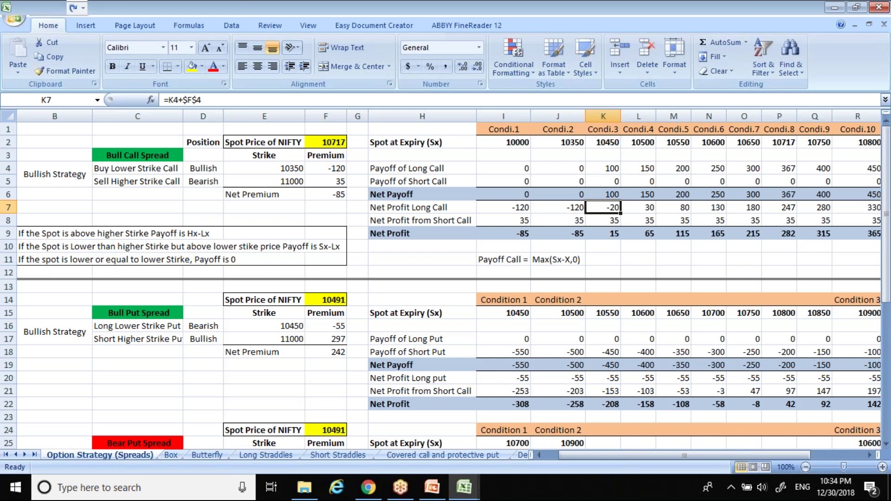
pyautogui.press('Down')
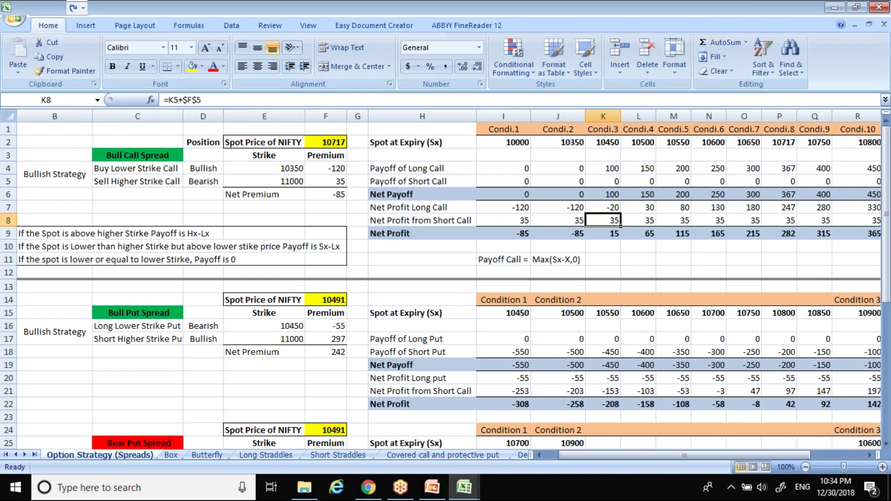
# Recheck the Condi.3 column of the Bull Call Spread and examine its Net Profit formula
pyautogui.press('Up')
pyautogui.press('Up')
pyautogui.press('Up')
pyautogui.press('Up')
pyautogui.press('Up')
pyautogui.press('Up')
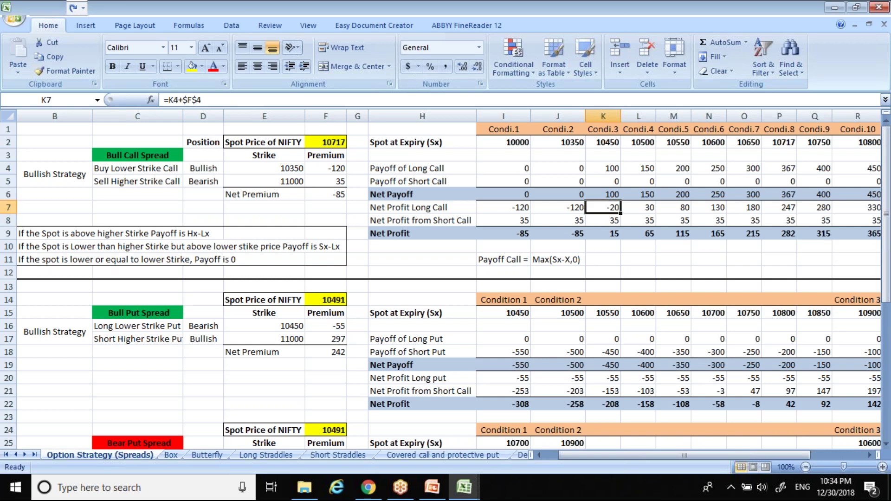
pyautogui.press('Down')
pyautogui.press('Down')
pyautogui.press('Down')
pyautogui.press('Down')
pyautogui.press('Down')
pyautogui.press('Down')
pyautogui.press('Down')
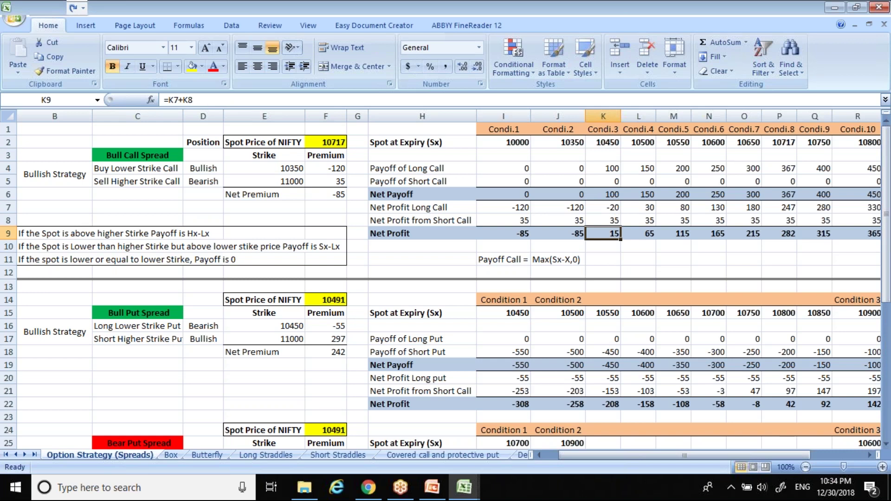
# Examine how the Bull Call Spread's Net Profit changes across the expiry conditions from Condi.4 to Condi.16
pyautogui.press('Right')
pyautogui.press('Right')
pyautogui.press('Right')
pyautogui.press('Right')
pyautogui.press('Right')
pyautogui.press('Right')
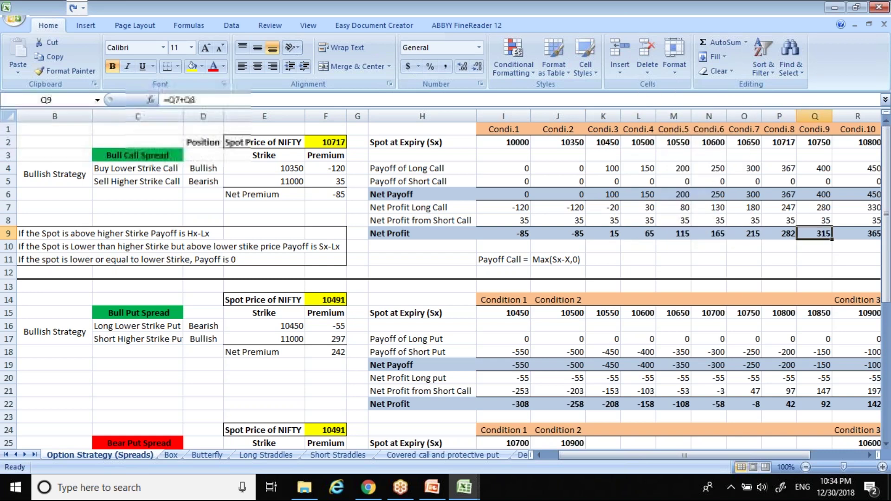
pyautogui.press('Right')
pyautogui.press('Right')
pyautogui.press('Right')
pyautogui.press('Right')
pyautogui.press('Right')
pyautogui.press('Right')
pyautogui.press('Right')
pyautogui.press('Right')
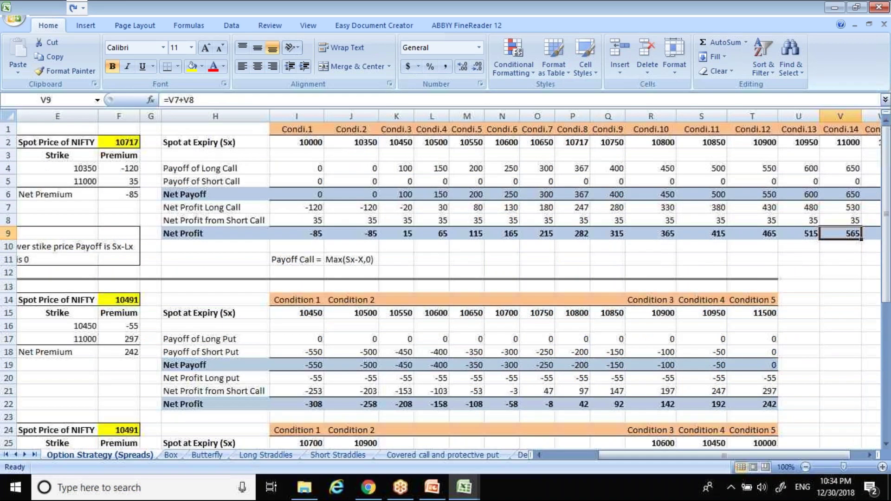
pyautogui.press('Left')
pyautogui.press('Left')
pyautogui.press('Left')
pyautogui.press('Left')
pyautogui.press('Left')
pyautogui.press('Left')
pyautogui.press('Left')
pyautogui.press('Left')
pyautogui.press('Left')
pyautogui.press('Left')
pyautogui.press('Left')
pyautogui.press('Left')
pyautogui.press('Left')
pyautogui.press('Left')
pyautogui.press('Left')
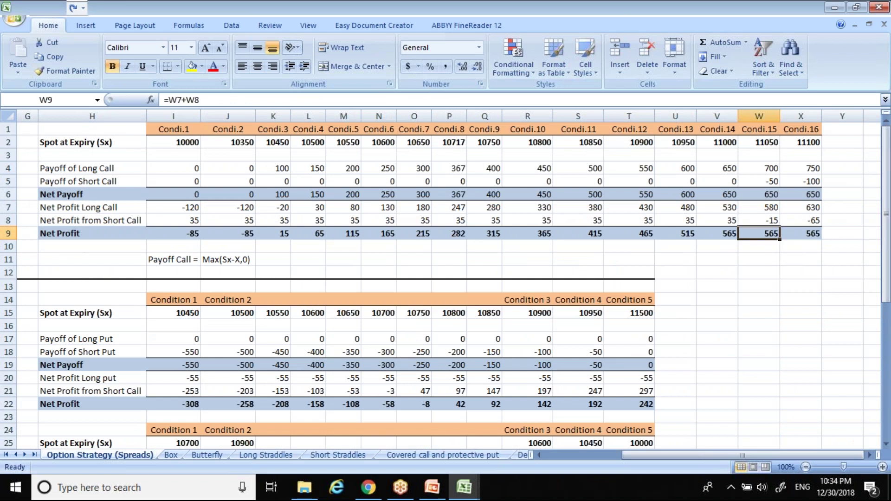
pyautogui.press('Right')
pyautogui.press('Right')
pyautogui.press('Right')
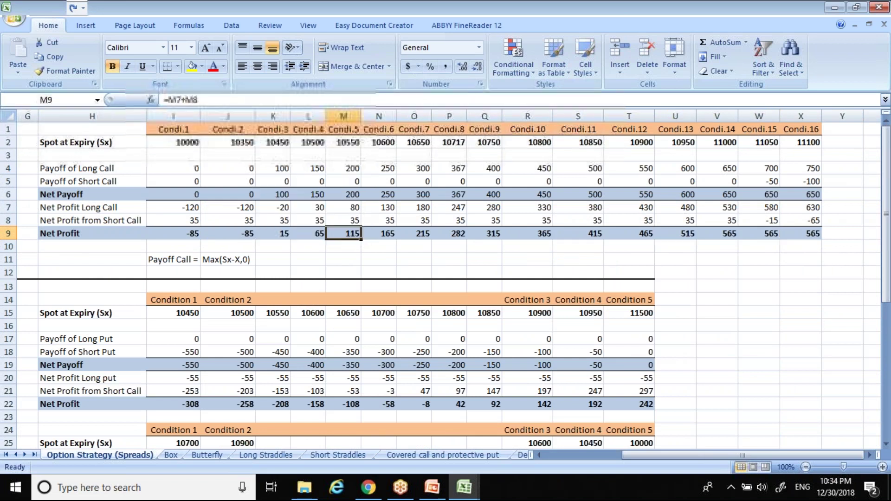
# Compare the Bull Call Spread's Net Profit values again along the row, from the lowest spot conditions upward
pyautogui.press('Home')
pyautogui.press('Right')
pyautogui.press('Right')
pyautogui.press('Right')
pyautogui.press('Right')
pyautogui.press('Right')
pyautogui.press('Right')
pyautogui.press('Right')
pyautogui.press('Right')
pyautogui.press('Right')
pyautogui.press('Right')
pyautogui.press('Right')
pyautogui.press('Right')
pyautogui.press('Right')
pyautogui.press('Right')
pyautogui.press('Right')
pyautogui.press('Right')
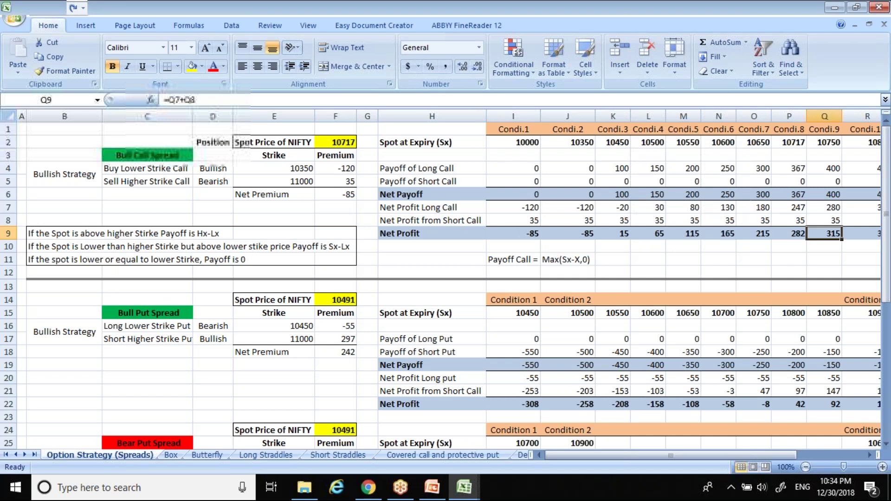
pyautogui.press('Right')
pyautogui.press('Left')
pyautogui.press('Left')
pyautogui.press('Left')
pyautogui.press('Left')
pyautogui.press('Left')
pyautogui.press('Left')
pyautogui.press('Left')
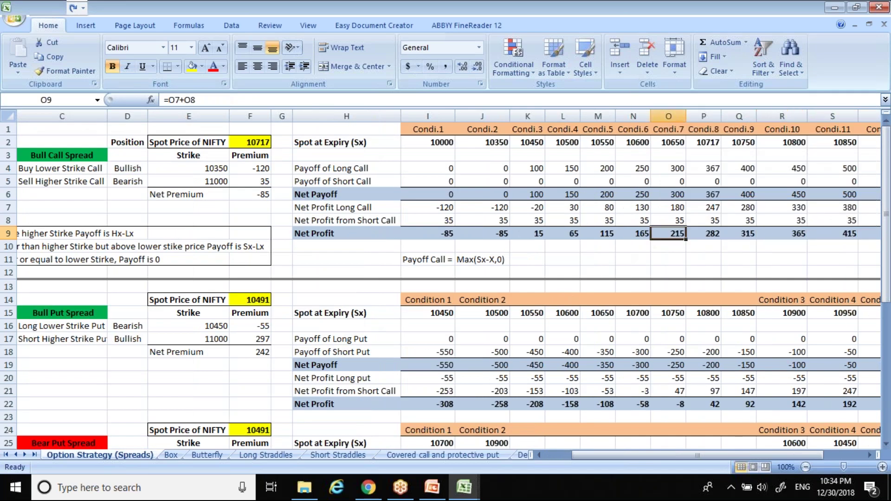
pyautogui.press('Right')
pyautogui.press('Right')
pyautogui.press('Right')
pyautogui.press('Right')
pyautogui.press('Right')
pyautogui.press('Right')
pyautogui.press('Right')
pyautogui.press('Right')
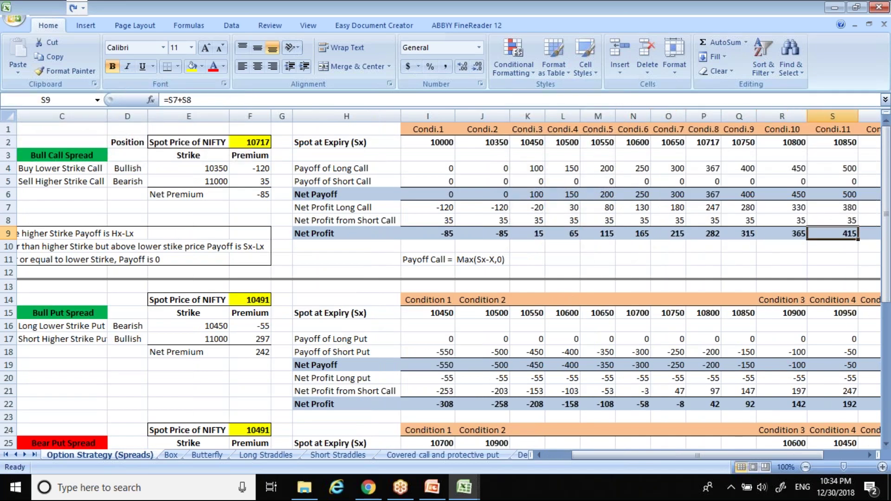
# Examine the Bull Call Spread's Net Profit beyond Condi.11 and the Spot at Expiry values of the highest conditions
pyautogui.press('Right')
pyautogui.press('Right')
pyautogui.press('Right')
pyautogui.press('Right')
pyautogui.press('Right')
pyautogui.press('Right')
pyautogui.press('Up')
pyautogui.press('Up')
pyautogui.press('Up')
pyautogui.press('Up')
pyautogui.press('Up')
pyautogui.press('Up')
pyautogui.press('Up')
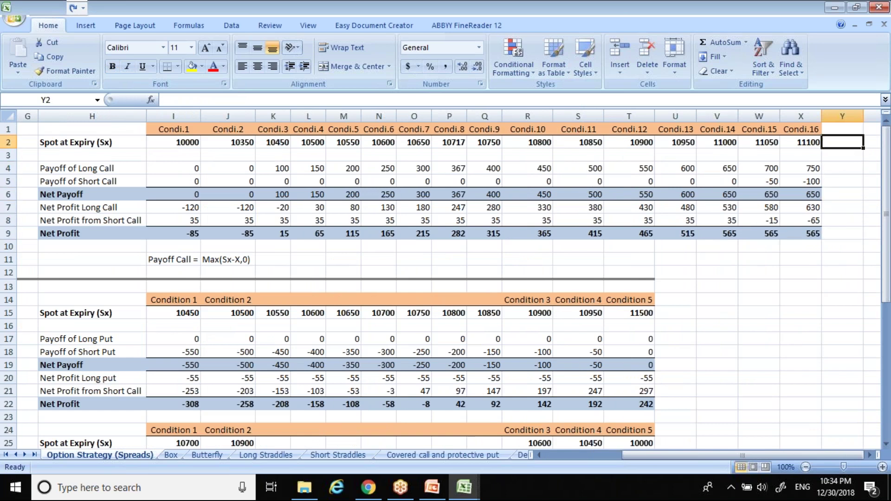
# Review the Bull Call Spread's Spot at Expiry row across the upper conditions, around Condi.12 to Condi.16
pyautogui.press('Right')
pyautogui.press('Left')
pyautogui.press('Left')
pyautogui.press('Left')
pyautogui.press('Left')
pyautogui.press('Left')
pyautogui.press('Left')
pyautogui.press('Left')
pyautogui.press('Left')
pyautogui.press('Left')
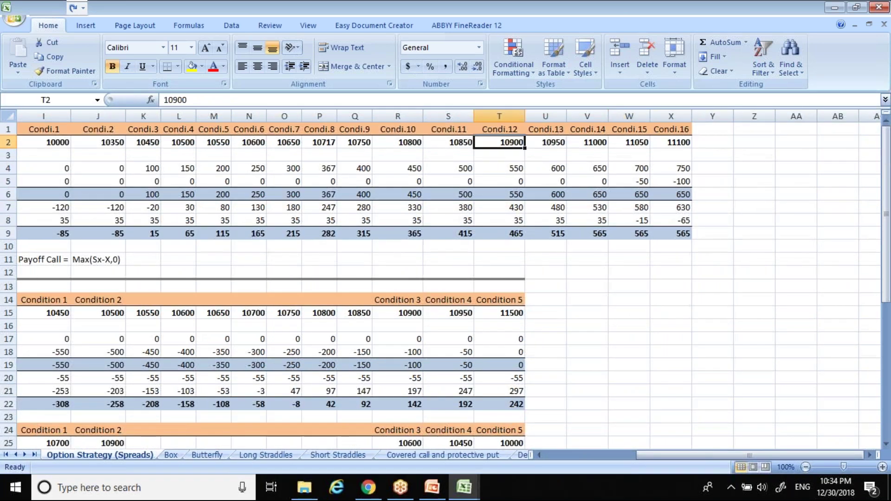
pyautogui.press('Left')
pyautogui.press('Right')
pyautogui.press('Right')
pyautogui.press('Right')
pyautogui.press('Right')
pyautogui.press('Right')
pyautogui.press('Right')
pyautogui.press('Right')
pyautogui.press('Right')
pyautogui.press('Right')
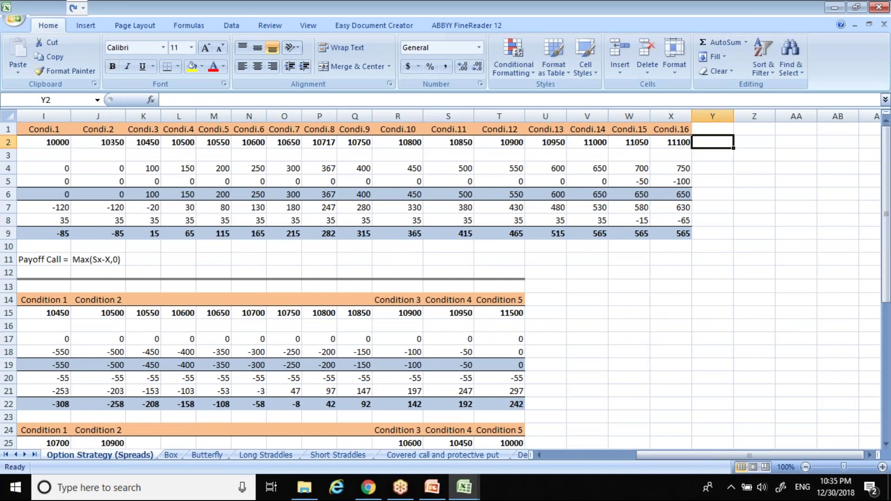
# Check the Condi.14 short call payoff and select the Net Profit cells of Condi.15 and Condi.16
pyautogui.press('Left')
pyautogui.press('Left')
pyautogui.press('Left')
pyautogui.press('Down')
pyautogui.press('Down')
pyautogui.press('Down')
pyautogui.press('Down')
pyautogui.press('Down')
pyautogui.press('Down')
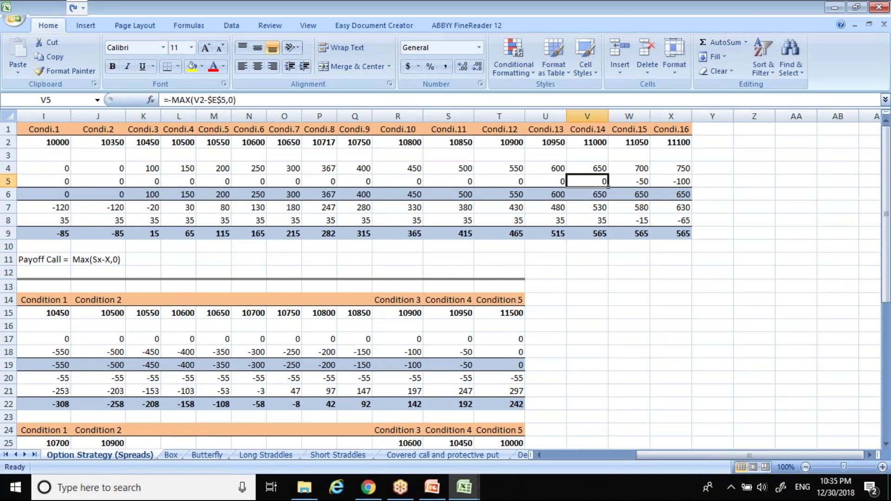
pyautogui.press('Down')
pyautogui.press('Right')
pyautogui.hotkey('shift', 'Right')
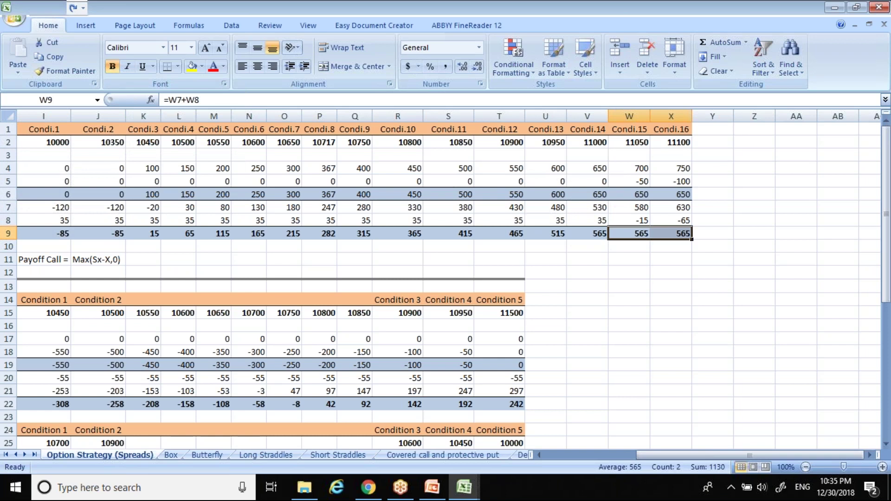
# Trace the Bull Call Spread's Net Profit row backward from Condi.15 to Condi.1
pyautogui.press('Left')
pyautogui.press('Left')
pyautogui.press('Left')
pyautogui.press('Left')
pyautogui.press('Left')
pyautogui.press('Left')
pyautogui.press('Left')
pyautogui.press('Left')
pyautogui.press('Left')
pyautogui.press('Left')
pyautogui.press('Left')
pyautogui.press('Left')
pyautogui.press('Left')
pyautogui.press('Left')
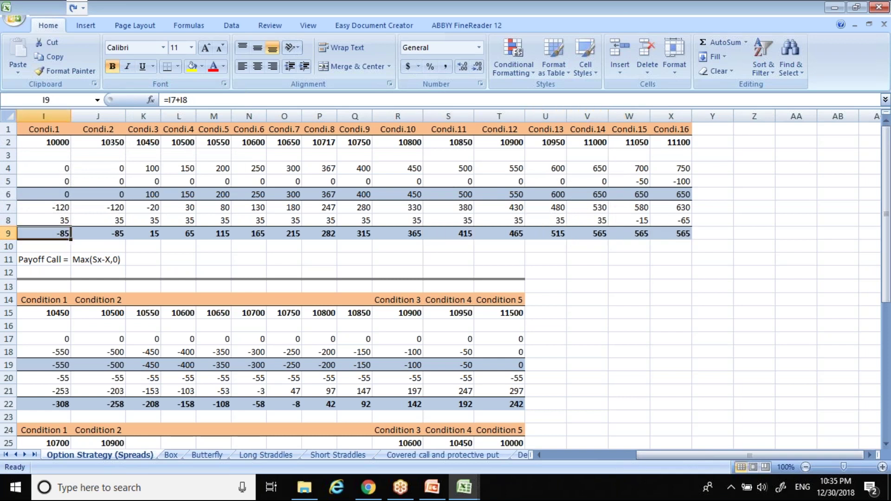
# Examine the Bull Call Spread payoff rules written in rows 9 to 11 below the strategy's legs
pyautogui.press('Left')
pyautogui.press('Left')
pyautogui.press('Left')
pyautogui.press('Left')
pyautogui.press('Left')
pyautogui.press('Left')
pyautogui.press('Left')
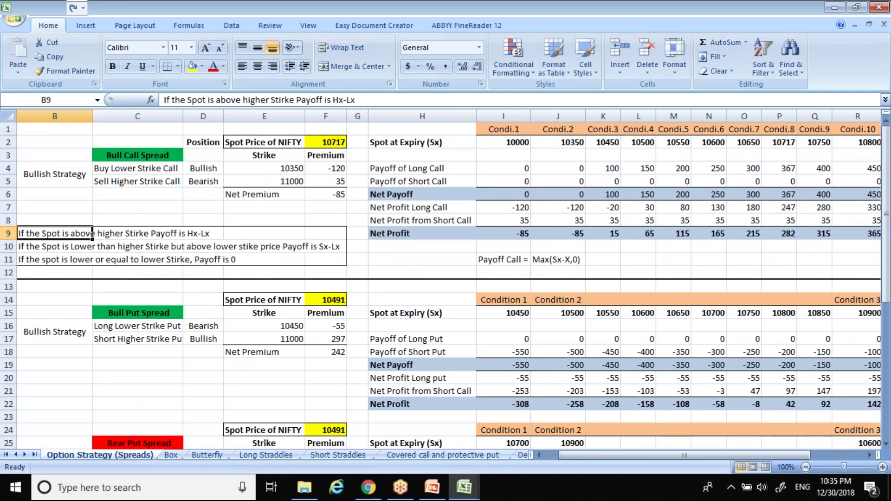
# Examine the Bull Call Spread's Net Profit from Condi.3 through Condi.16 against its Net Premium
pyautogui.press('Right')
pyautogui.press('Right')
pyautogui.press('Right')
pyautogui.press('Right')
pyautogui.press('Right')
pyautogui.press('Right')
pyautogui.press('Right')
pyautogui.press('Right')
pyautogui.press('Right')
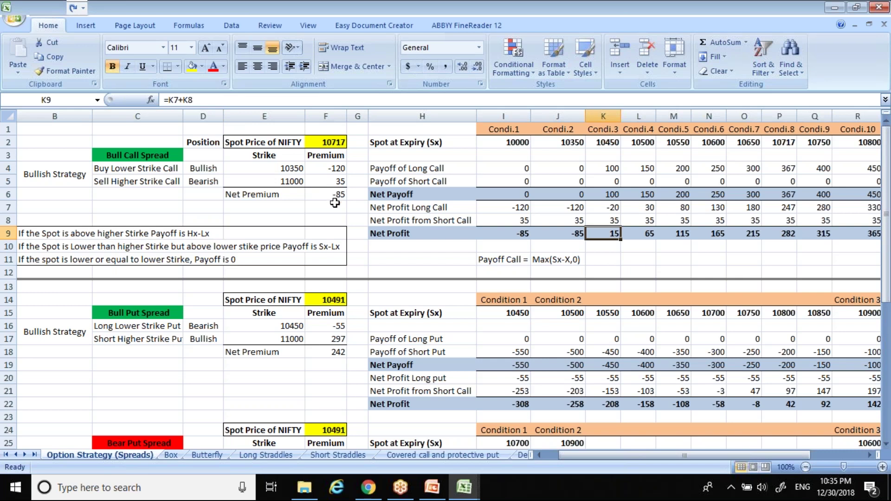
pyautogui.press('Right')
pyautogui.press('Right')
pyautogui.press('Right')
pyautogui.press('Right')
pyautogui.press('Right')
pyautogui.press('Right')
pyautogui.press('Right')
pyautogui.press('Right')
pyautogui.press('Right')
pyautogui.press('Right')
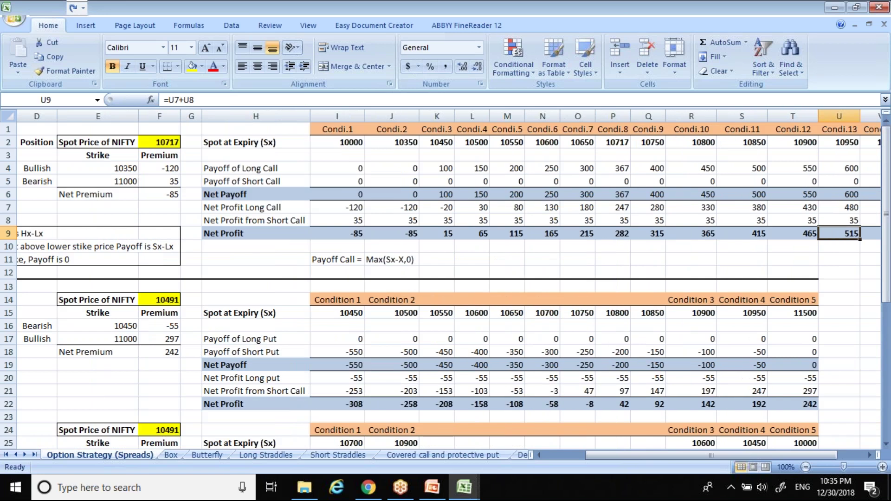
pyautogui.press('Right')
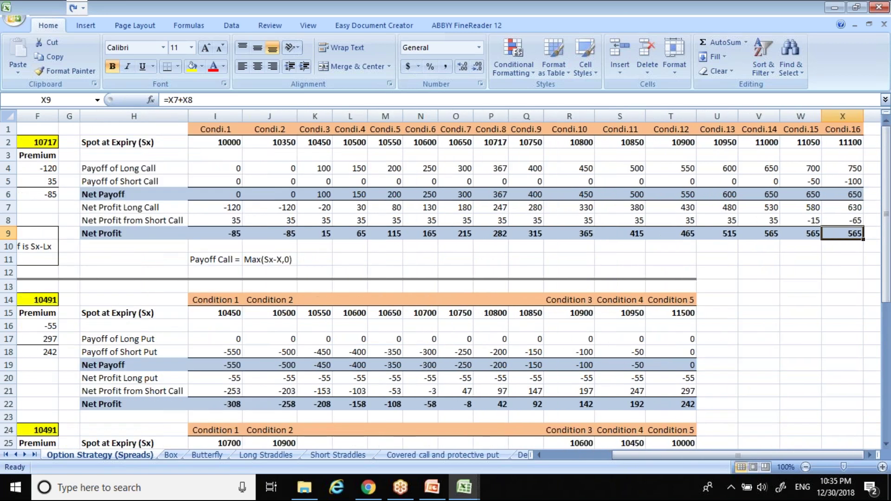
# Compare the long and short call payoffs, Net Payoff and Net Profit Long Call of Condi.15 and Condi.16
pyautogui.press('Right')
pyautogui.press('Up')
pyautogui.press('Up')
pyautogui.press('Up')
pyautogui.press('Up')
pyautogui.press('Up')
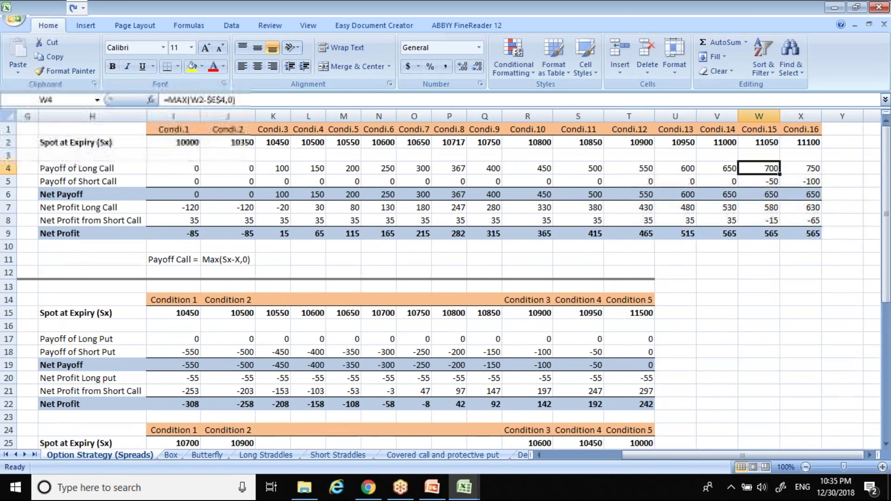
pyautogui.press('Right')
pyautogui.press('Down')
pyautogui.press('Down')
pyautogui.press('Down')
pyautogui.press('Left')
pyautogui.press('Right')
pyautogui.press('Up')
pyautogui.press('Up')
pyautogui.press('Up')
pyautogui.press('Down')
pyautogui.press('Down')
pyautogui.press('Down')
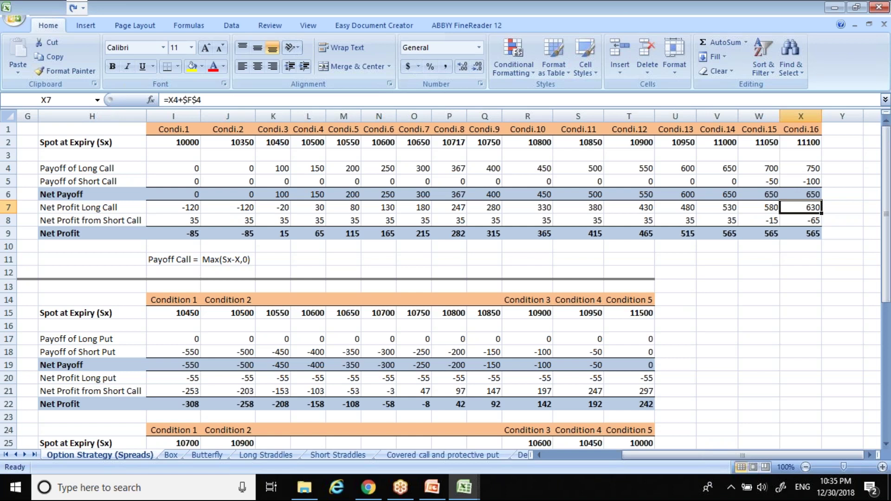
# Compare the Net Profit Long Call formulas of Condi.15 and Condi.14, and check Condi.14's Net Profit formula
pyautogui.press('Left')
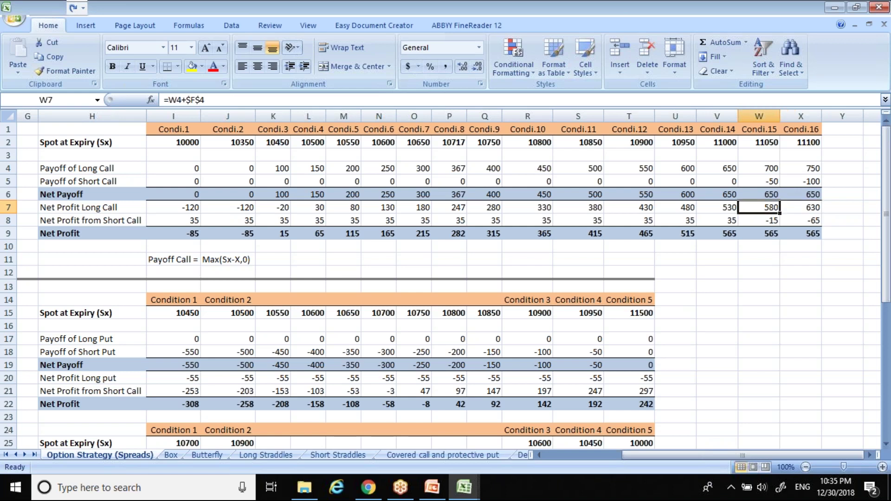
pyautogui.press('Left')
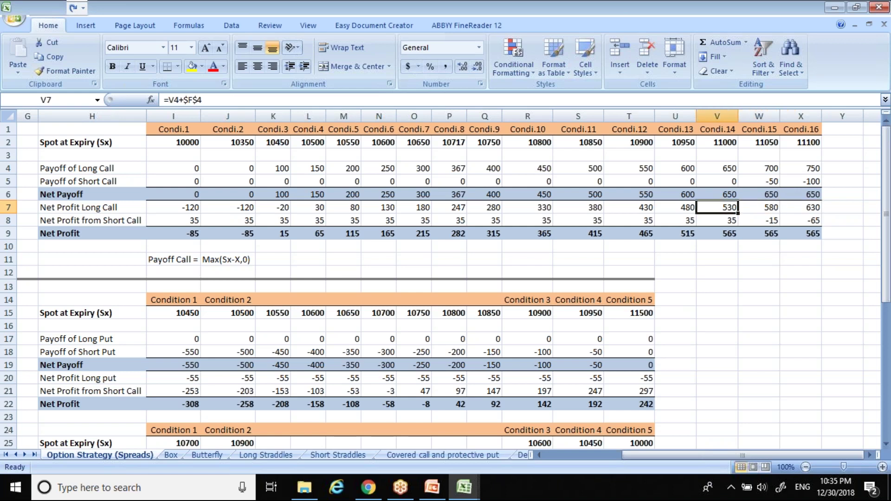
pyautogui.press('Down')
pyautogui.press('Down')
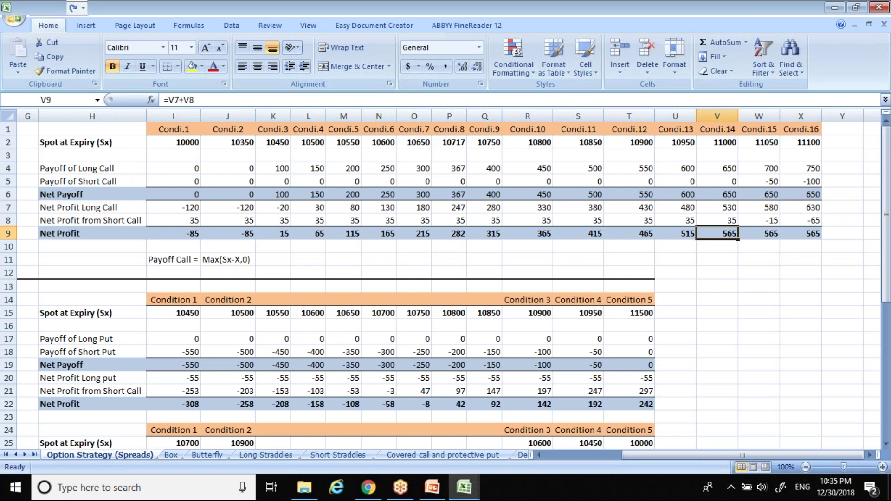
# Compare the Bull Call Spread's Net Profit from Condi.14 down through Condi.8 and the lower spot conditions
pyautogui.press('Left')
pyautogui.press('Right')
pyautogui.press('Left')
pyautogui.press('Left')
pyautogui.press('Left')
pyautogui.press('Left')
pyautogui.press('Left')
pyautogui.press('Left')
pyautogui.press('Left')
pyautogui.press('Right')
pyautogui.press('Right')
pyautogui.press('Right')
pyautogui.press('Left')
pyautogui.press('Left')
pyautogui.press('Left')
pyautogui.press('Left')
pyautogui.press('Left')
pyautogui.press('Left')
pyautogui.press('Left')
pyautogui.press('Left')
pyautogui.press('Left')
pyautogui.press('Left')
pyautogui.press('Left')
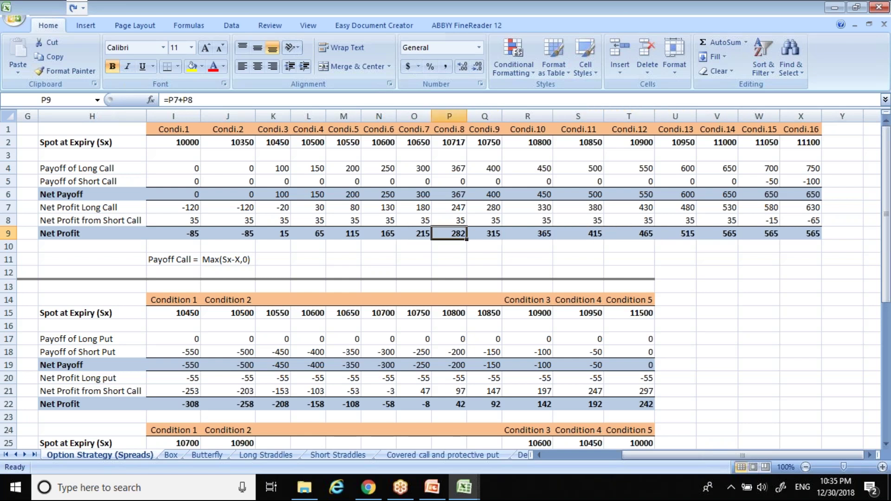
# Examine the Bull Put Spread section heading and its strategy label below the Bull Call Spread
pyautogui.press('Down')
pyautogui.press('Down')
pyautogui.press('Down')
pyautogui.press('Down')
pyautogui.press('Down')
pyautogui.press('Down')
pyautogui.press('Down')
pyautogui.press('Down')
pyautogui.press('Down')
pyautogui.press('Down')
pyautogui.press('Down')
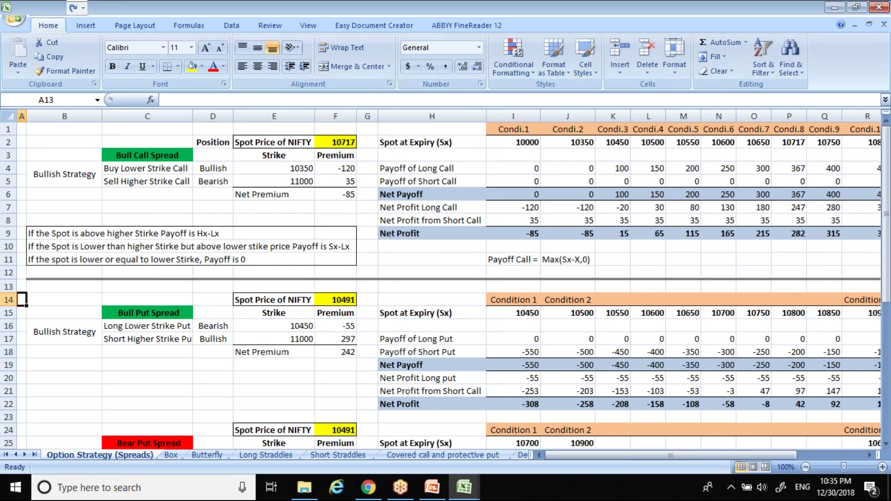
pyautogui.press('Right')
pyautogui.press('Up')
pyautogui.press('Up')
pyautogui.press('Up')
pyautogui.press('Up')
pyautogui.press('Up')
pyautogui.press('Right')
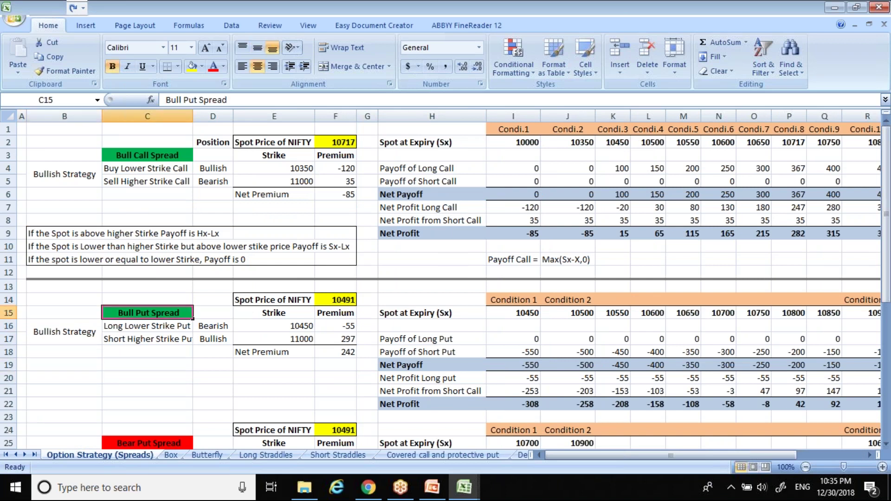
# Examine the Bull Call Spread rule for a spot above the higher strike, with payoff Hx-Lx in row 9
pyautogui.press('Left')
pyautogui.press('Left')
pyautogui.press('Up')
pyautogui.press('Up')
pyautogui.press('Up')
pyautogui.press('Up')
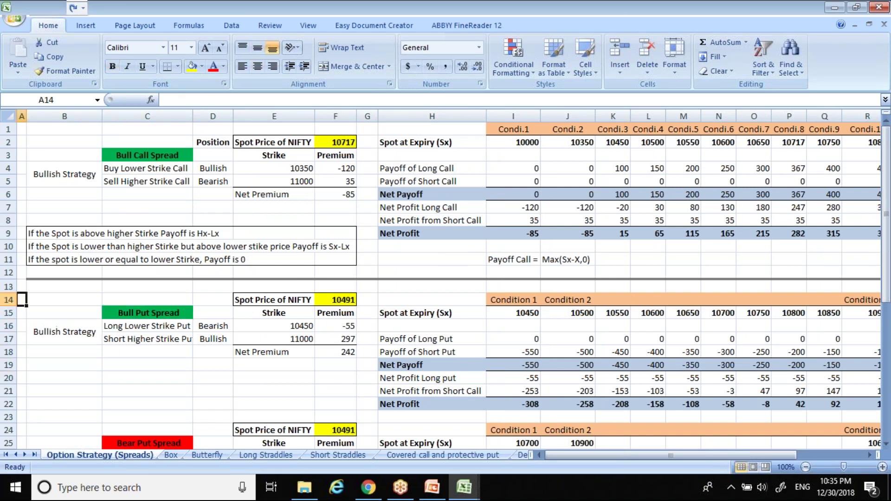
pyautogui.press('Up')
pyautogui.press('Up')
pyautogui.press('Right')
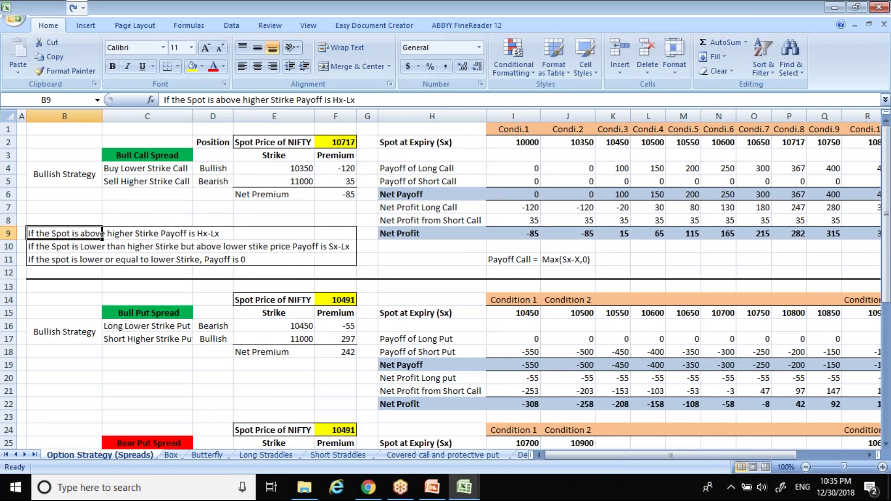
pyautogui.press('Right')
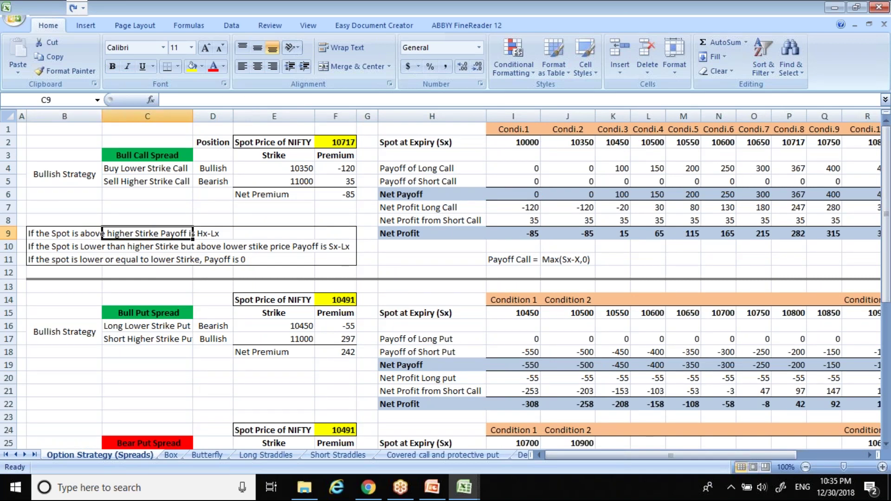
pyautogui.press('Right')
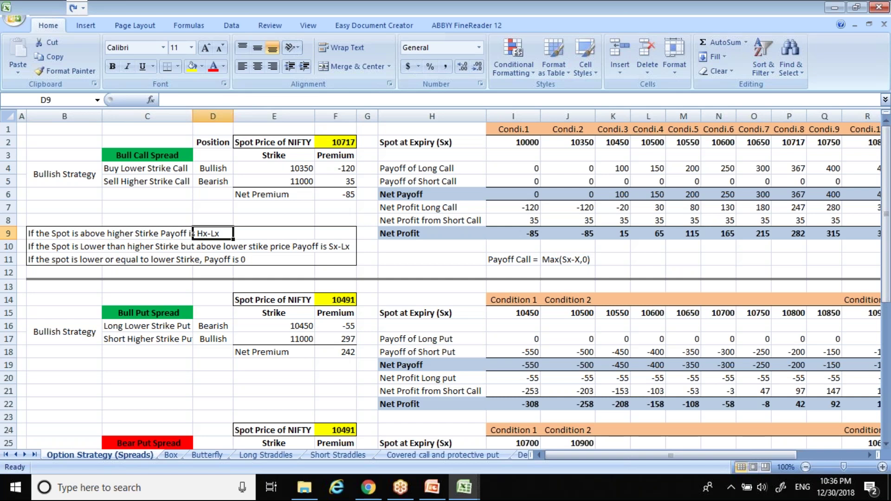
# Examine the Bull Call Spread rule in row 10 for a spot between the two strikes, with payoff Sx-Lx
pyautogui.press('Down')
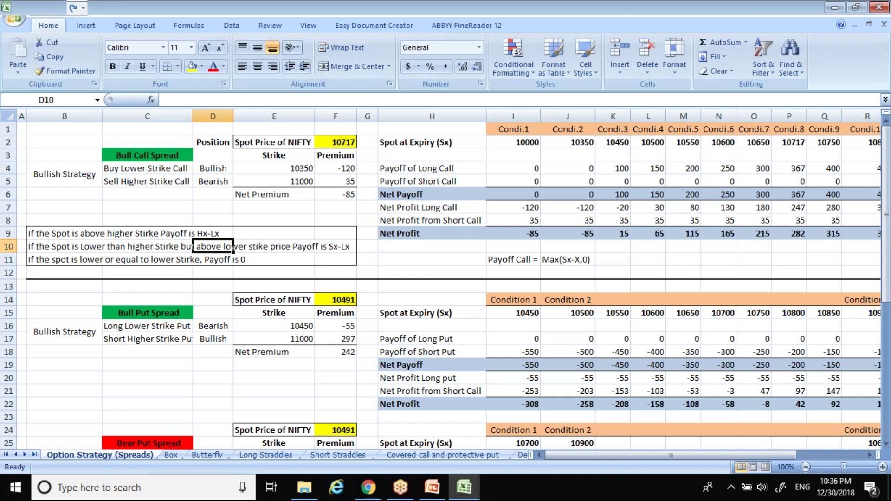
pyautogui.press('Left')
pyautogui.press('Left')
pyautogui.press('Right')
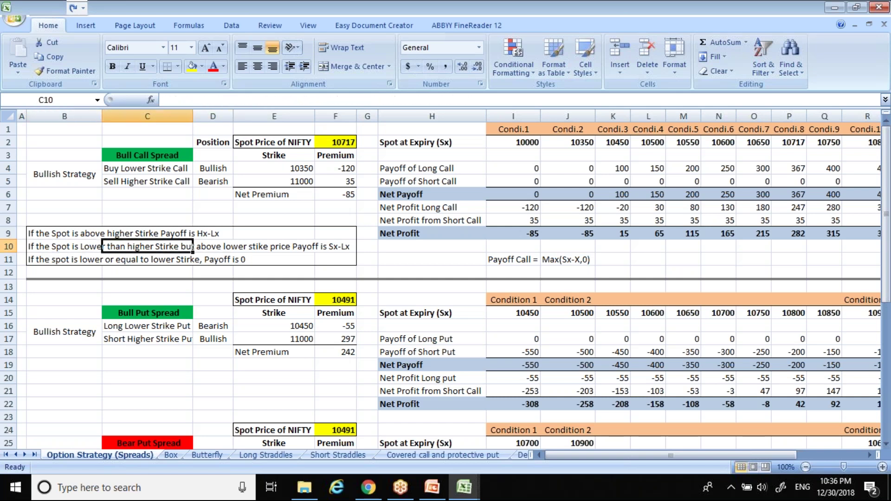
pyautogui.press('Right')
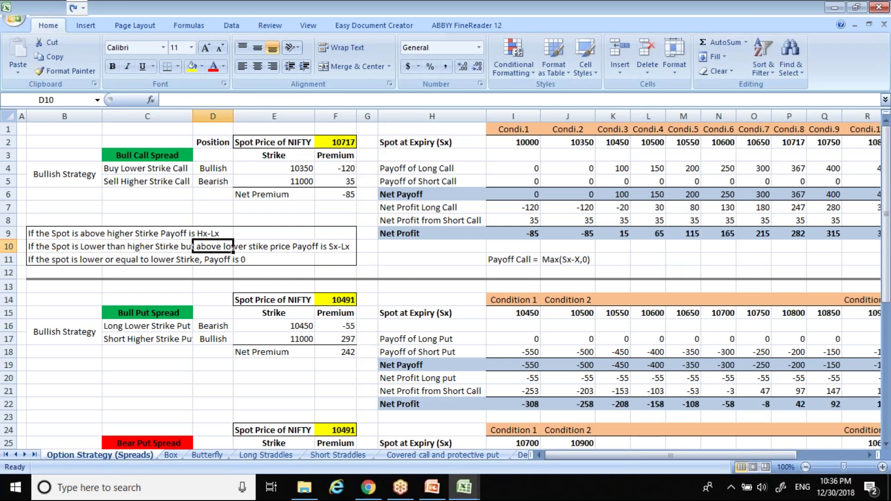
pyautogui.press('Right')
pyautogui.press('Right')
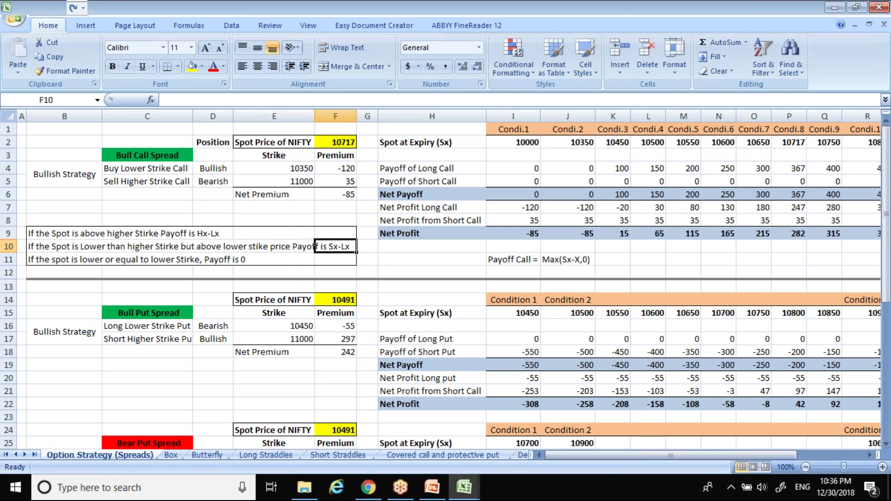
# Examine the Bull Call Spread rule in row 11 for a spot at or below the lower strike, with payoff 0
pyautogui.press('Down')
pyautogui.press('Left')
pyautogui.press('Left')
pyautogui.press('Left')
pyautogui.press('Left')
pyautogui.press('Right')
pyautogui.press('Right')
pyautogui.press('Right')
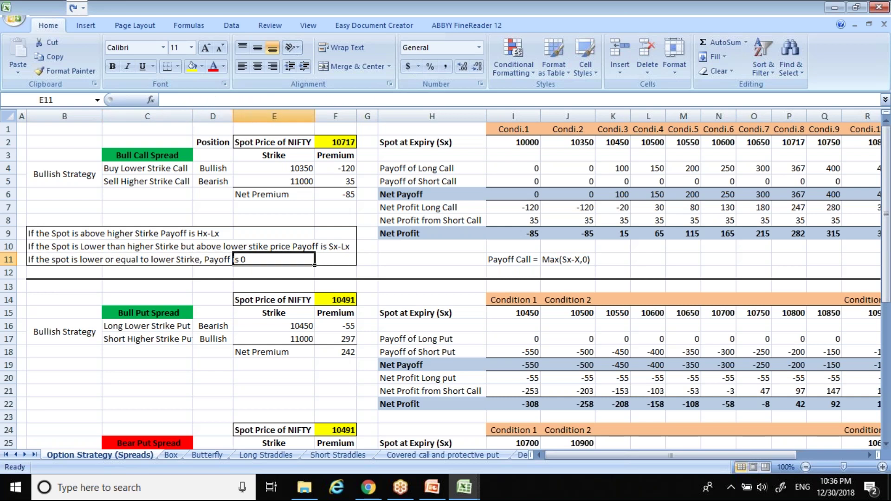
pyautogui.press('Left')
pyautogui.press('Left')
pyautogui.press('Right')
pyautogui.press('Right')
pyautogui.press('Up')
pyautogui.press('Down')
pyautogui.press('Left')
pyautogui.press('Left')
pyautogui.press('Left')
pyautogui.press('Right')
pyautogui.press('Right')
# Compare the Bull Call Spread's lower strike with the spot at expiry in Condi.1
pyautogui.press('Up')
pyautogui.press('Up')
pyautogui.press('Up')
pyautogui.press('Up')
pyautogui.press('Up')
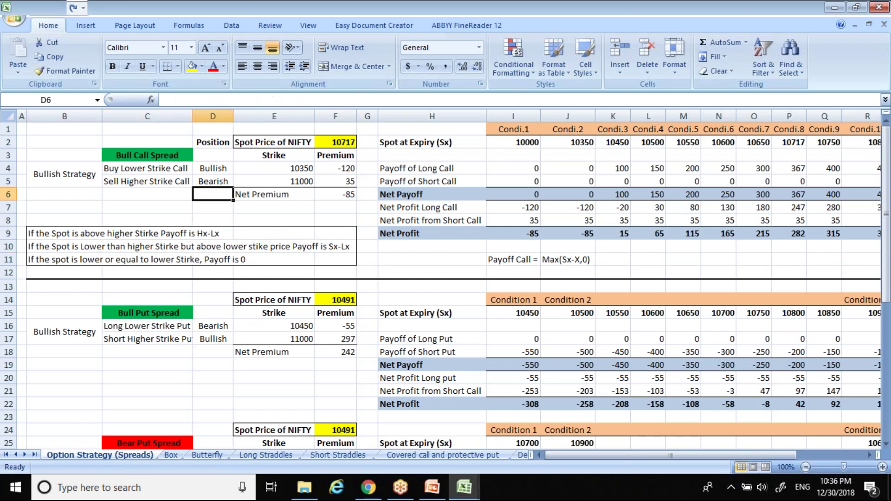
pyautogui.press('Right')
pyautogui.press('Up')
pyautogui.press('Up')
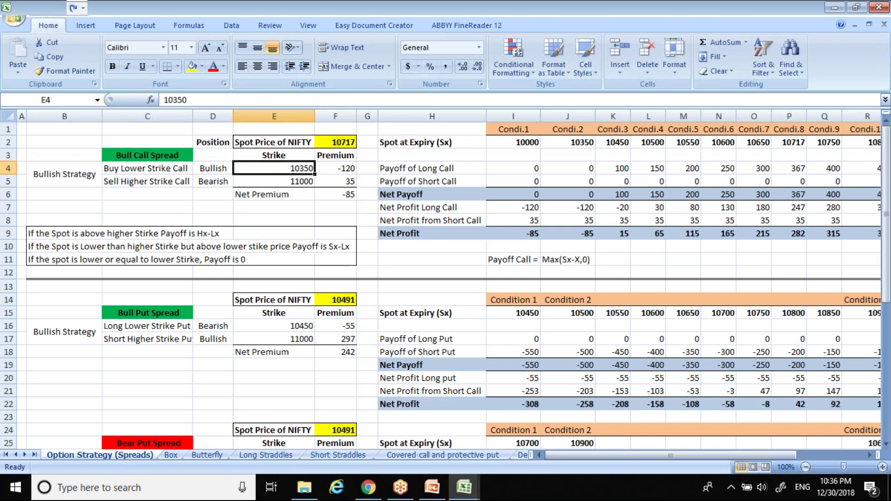
pyautogui.press('Right')
pyautogui.press('Right')
pyautogui.press('Right')
pyautogui.press('Right')
pyautogui.press('Up')
pyautogui.press('Up')
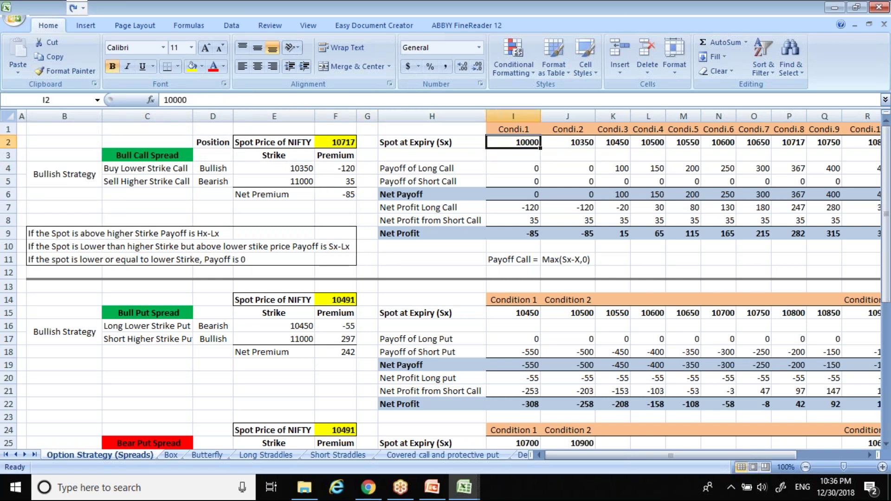
# Check the Bull Call Spread's long and short call payoff formulas in Condi.1 and Condi.2 against the Payoff Call formula note
pyautogui.press('Down')
pyautogui.press('Down')
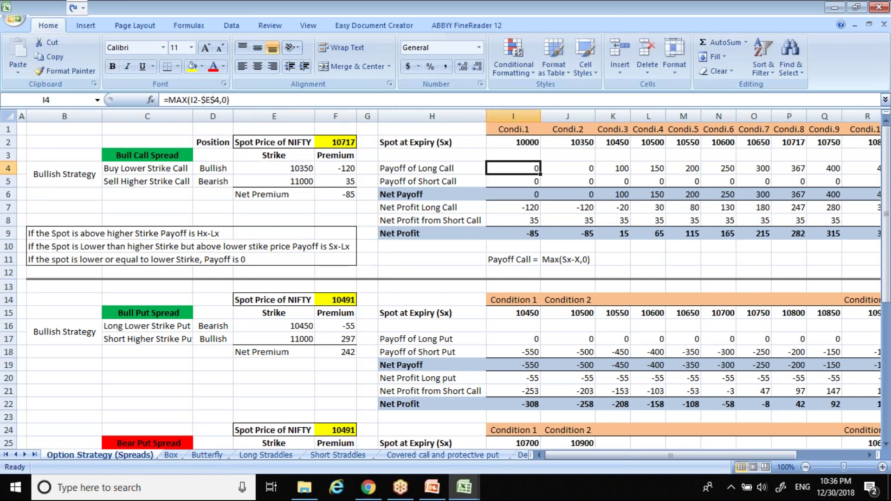
pyautogui.press('Right')
pyautogui.press('Up')
pyautogui.press('Down')
pyautogui.press('Down')
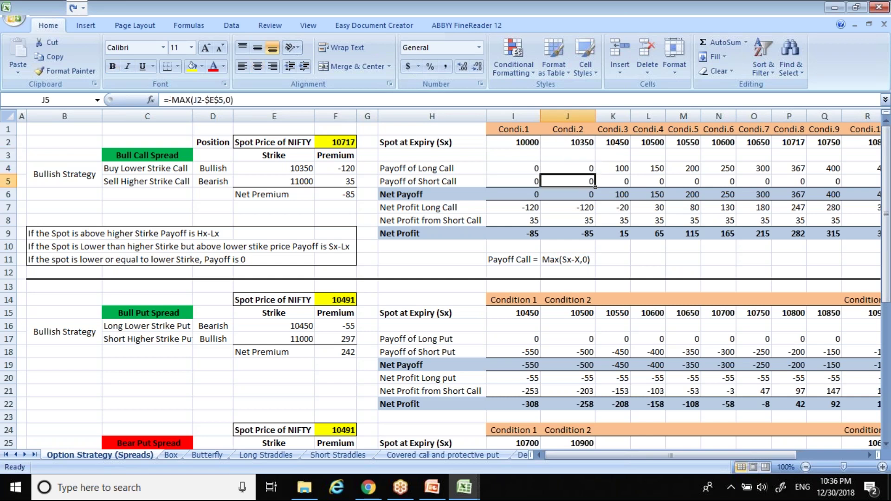
pyautogui.press('Down')
pyautogui.hotkey('ctrl', 'Down')
pyautogui.hotkey('ctrl', 'Down')
pyautogui.hotkey('ctrl', 'Down')
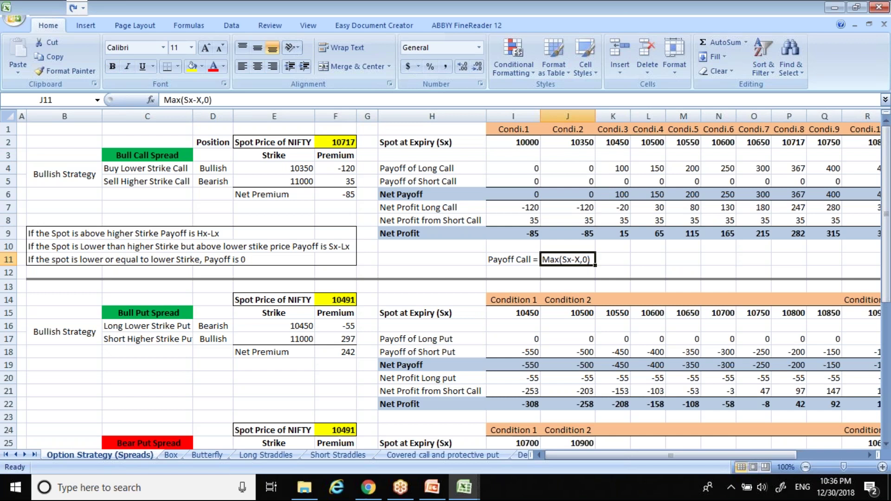
# Examine the Bull Put Spread's long lower-strike and short higher-strike put legs, with their positions and premiums
pyautogui.press('Home')
pyautogui.press('Down')
pyautogui.press('Right')
pyautogui.press('Right')
pyautogui.press('Down')
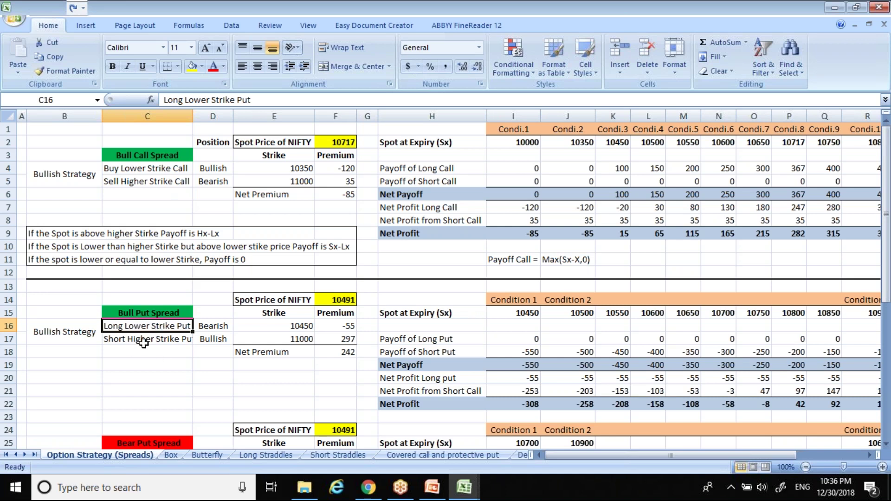
pyautogui.click(229, 326)
pyautogui.click(226, 339)
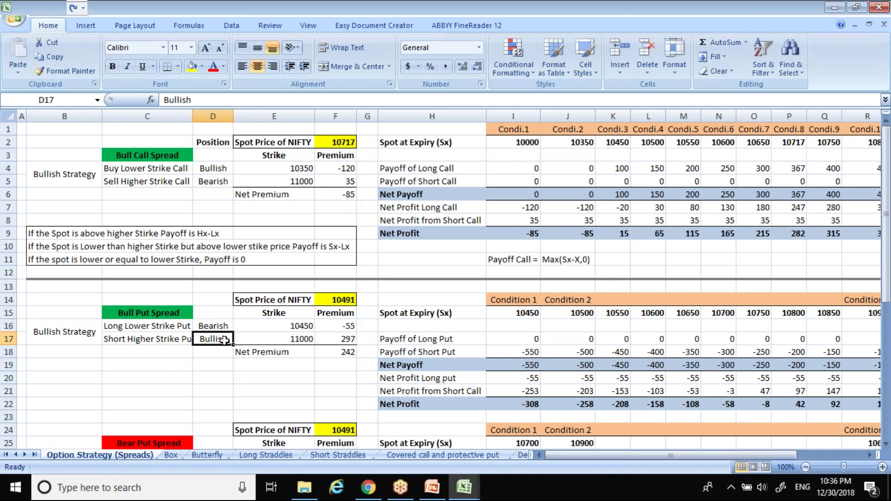
pyautogui.click(345, 325)
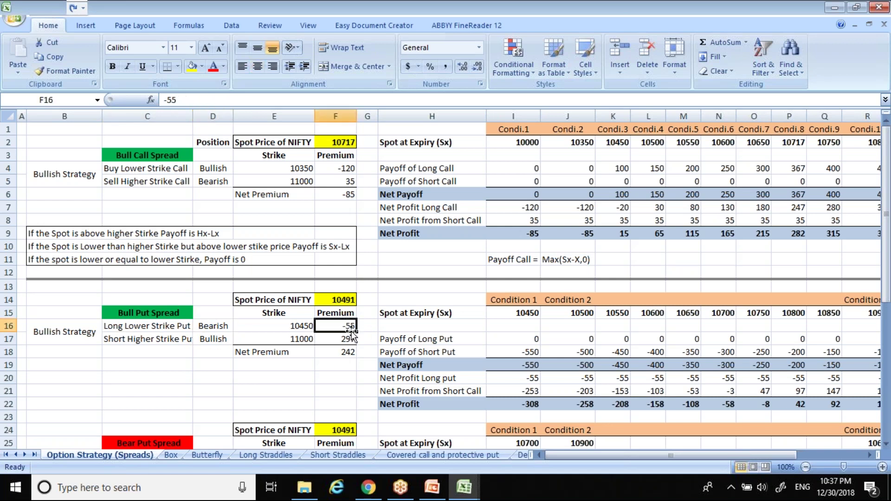
pyautogui.click(343, 339)
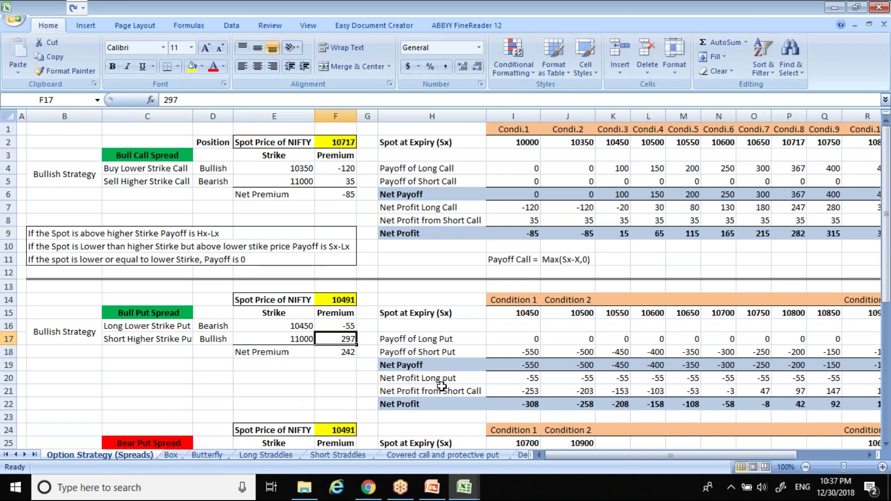
# Examine the Bull Put Spread's Net Profit across the expiry spots from Condition 1 to Condition 5
pyautogui.click(512, 409)
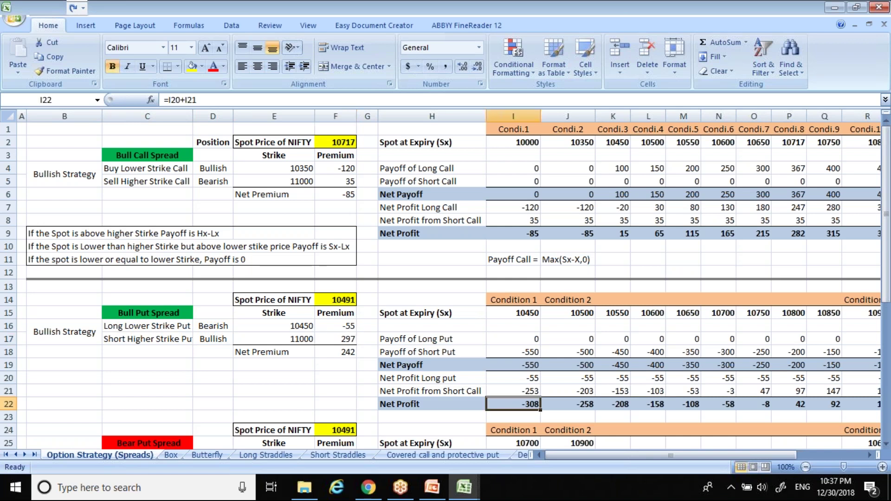
pyautogui.press('Right')
pyautogui.press('Right')
pyautogui.press('Right')
pyautogui.press('Left')
pyautogui.press('Left')
pyautogui.press('Left')
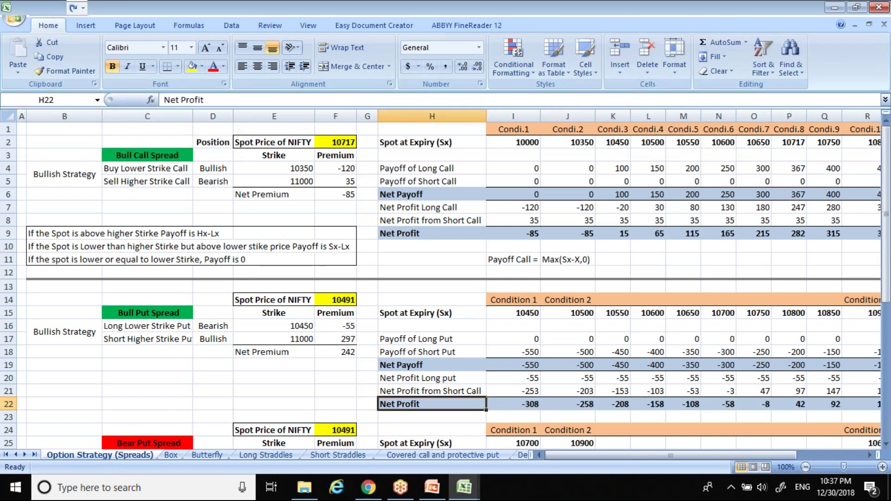
pyautogui.press('Right')
pyautogui.press('Right')
pyautogui.press('Right')
pyautogui.press('Right')
pyautogui.press('Right')
pyautogui.press('Right')
pyautogui.press('Right')
pyautogui.press('Right')
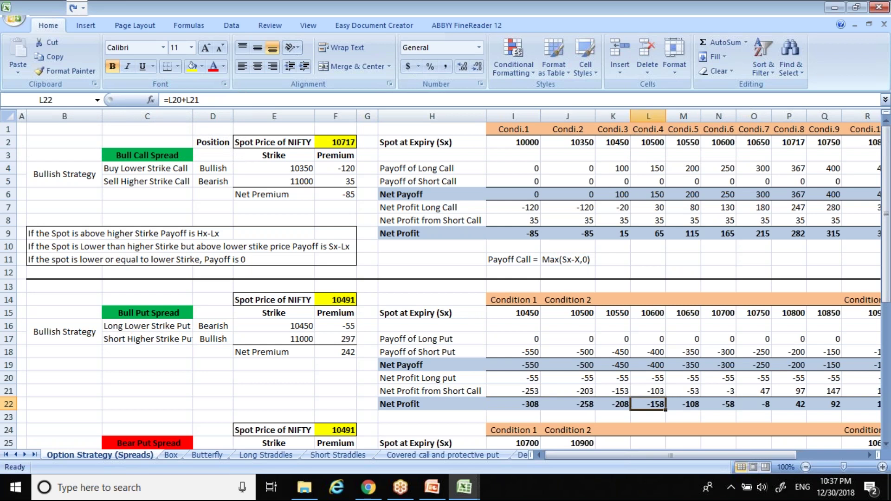
pyautogui.press('Right')
pyautogui.press('Right')
pyautogui.press('Right')
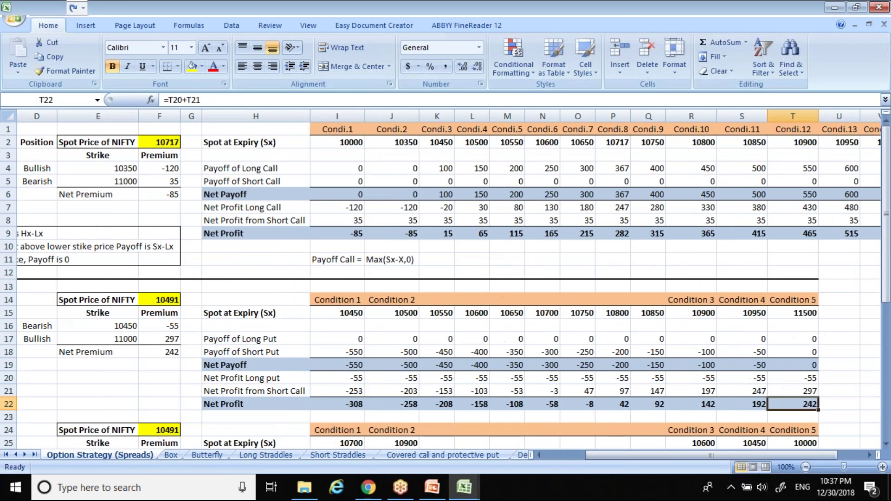
# Set the Bull Put Spread's Condition 1 spot at expiry in I15 to 10000
pyautogui.press('Left')
pyautogui.press('Left')
pyautogui.press('Left')
pyautogui.press('Left')
pyautogui.press('Left')
pyautogui.press('Left')
pyautogui.press('Left')
pyautogui.press('Left')
pyautogui.press('Left')
pyautogui.press('Left')
pyautogui.press('Left')
pyautogui.press('Left')
pyautogui.press('Right')
pyautogui.press('Up')
pyautogui.press('Up')
pyautogui.press('Up')
pyautogui.press('Up')
pyautogui.press('Up')
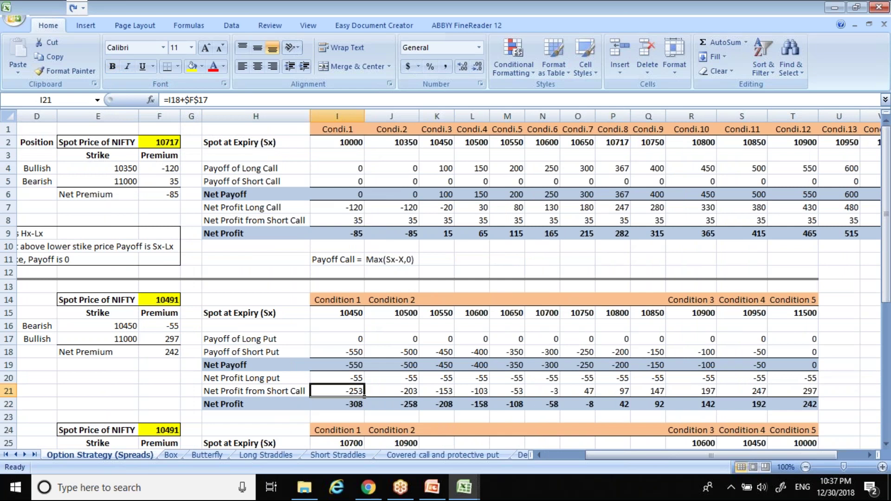
pyautogui.press('Up')
pyautogui.press('Up')
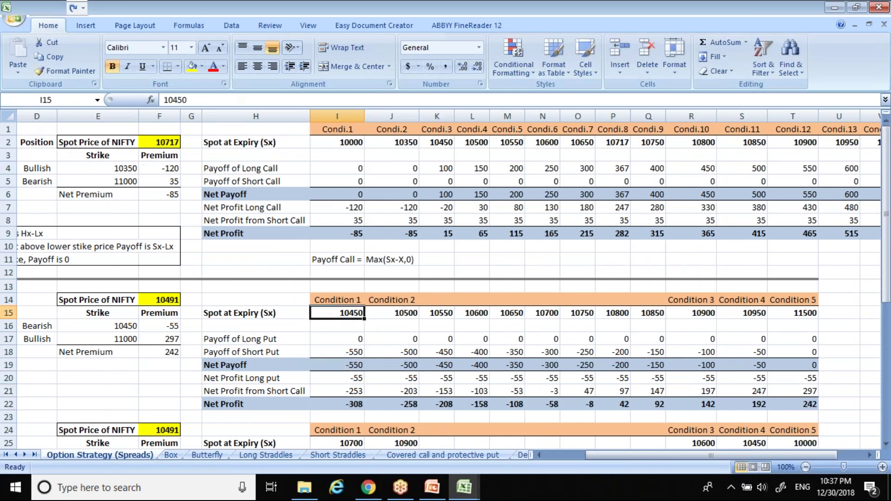
pyautogui.write('10000')
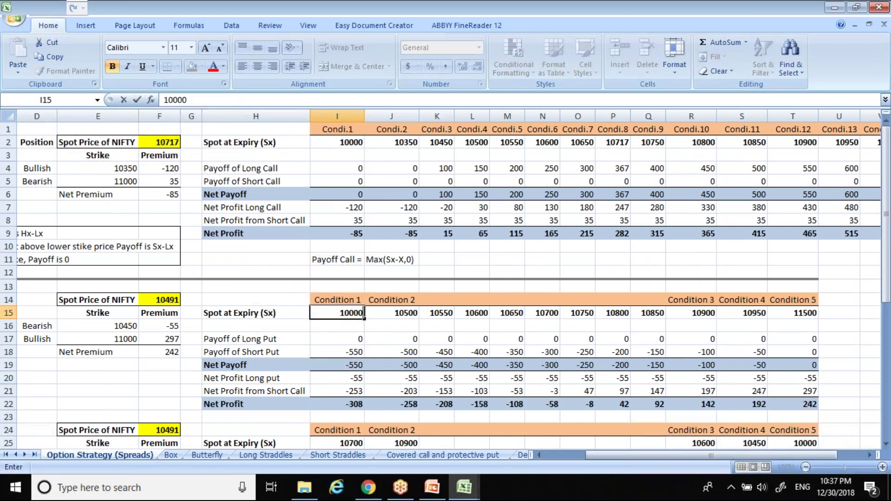
pyautogui.press('Return')
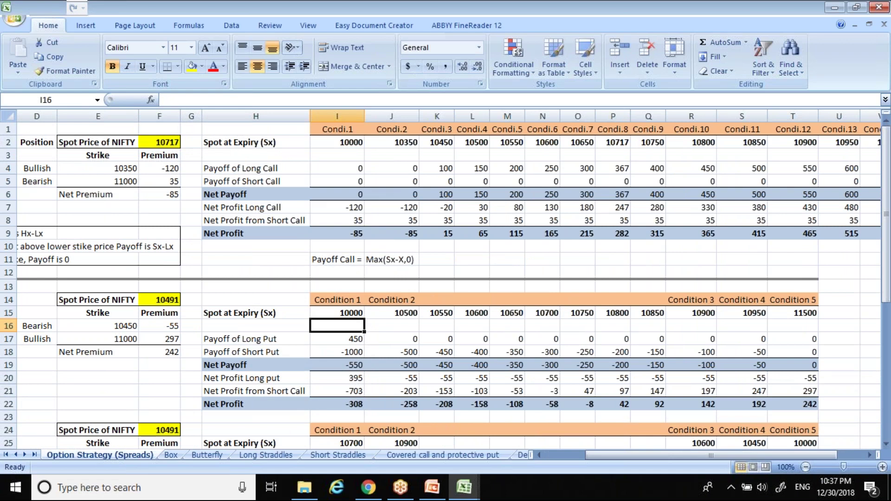
# Set the Bull Put Spread's Condition 1 spot at expiry in I15 back to 10450
pyautogui.click(337, 313)
pyautogui.write('1450')
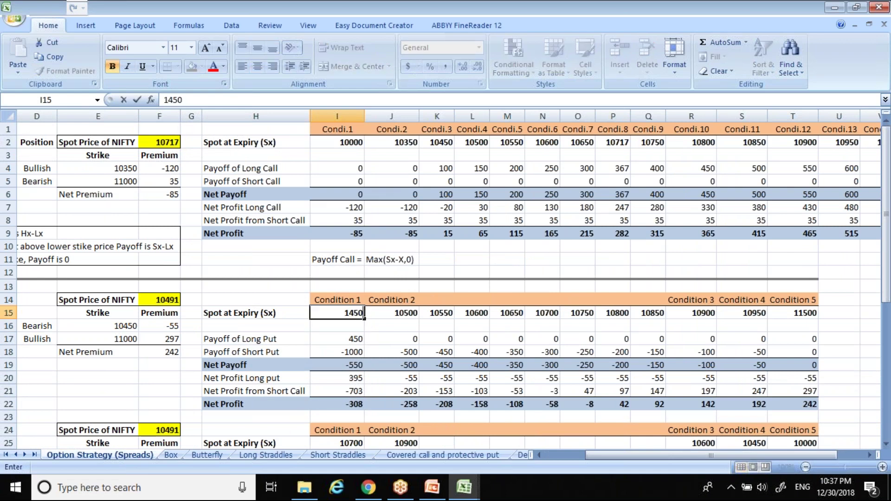
pyautogui.press('BackSpace')
pyautogui.press('BackSpace')
pyautogui.press('BackSpace')
pyautogui.write('0450')
pyautogui.press('Return')
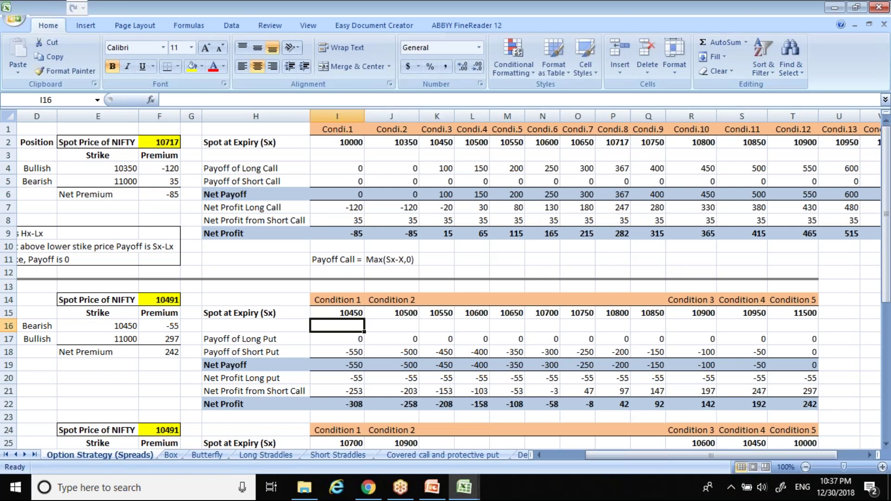
# Review the Bull Put Spread's Condition 1 figures by row, and follow its Net Profit across to Condition 5
pyautogui.press('Up')
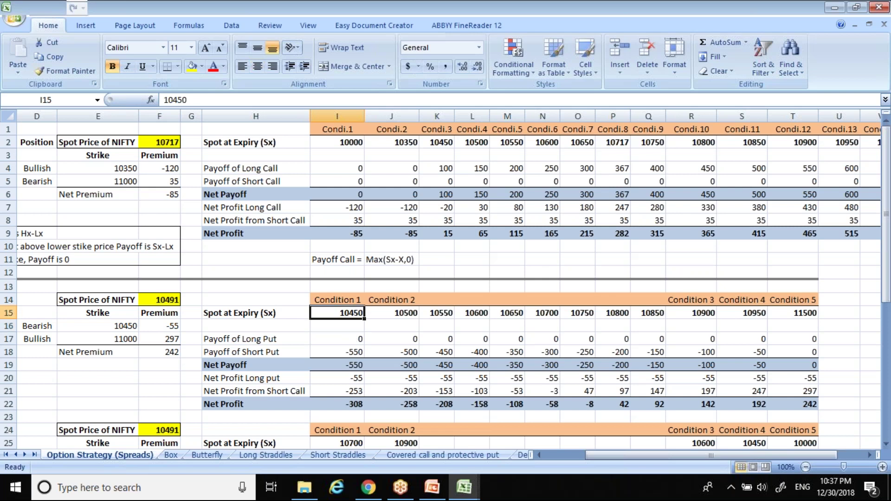
pyautogui.press('Down')
pyautogui.press('Down')
pyautogui.press('Down')
pyautogui.press('Down')
pyautogui.press('Down')
pyautogui.press('Down')
pyautogui.press('Down')
pyautogui.press('Right')
pyautogui.press('Right')
pyautogui.press('Right')
pyautogui.press('Right')
pyautogui.press('Right')
pyautogui.press('Right')
pyautogui.press('Right')
pyautogui.press('Right')
pyautogui.press('Right')
pyautogui.press('Right')
pyautogui.press('Right')
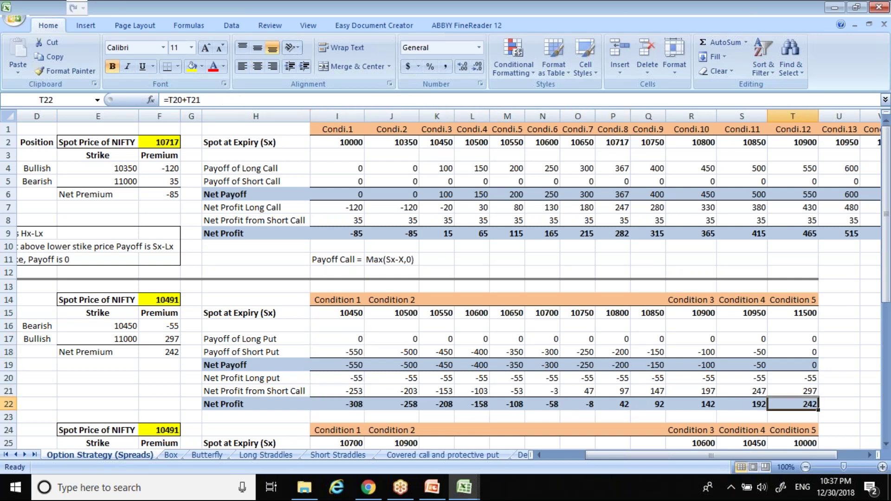
# Set the Bull Put Spread's Condition 5 spot at expiry in T15 to 12000
pyautogui.press('Up')
pyautogui.press('Up')
pyautogui.press('Up')
pyautogui.press('Up')
pyautogui.press('Up')
pyautogui.press('Up')
pyautogui.press('Up')
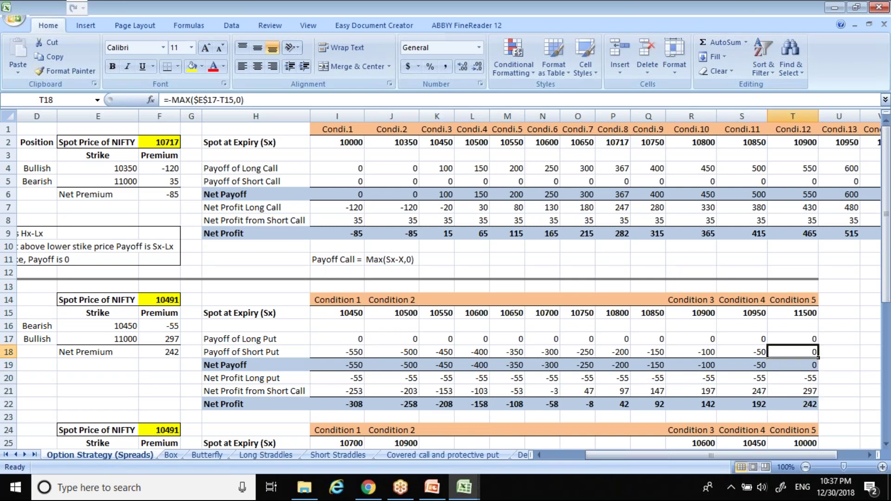
pyautogui.write('12000')
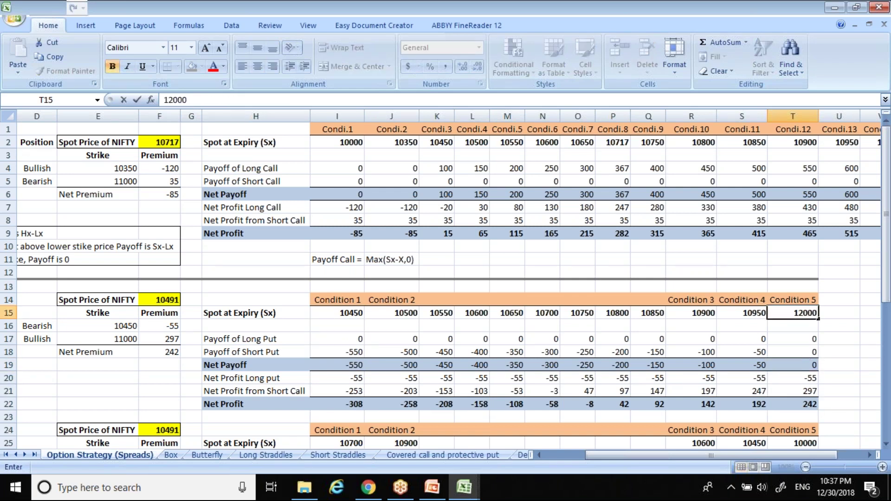
pyautogui.press('Return')
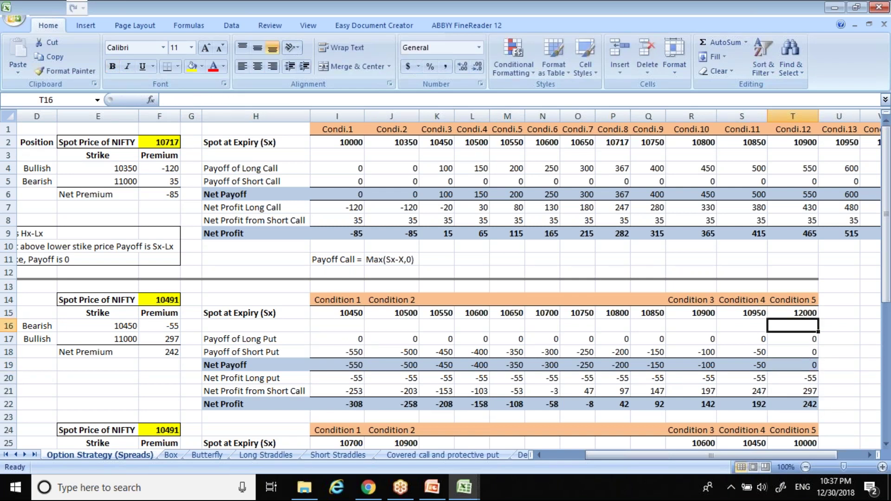
# Examine the Bull Put Spread's spots at expiry along row 15, from Condition 1 to Condition 5
pyautogui.press('Left')
pyautogui.press('Left')
pyautogui.press('Left')
pyautogui.press('Left')
pyautogui.press('Left')
pyautogui.press('Up')
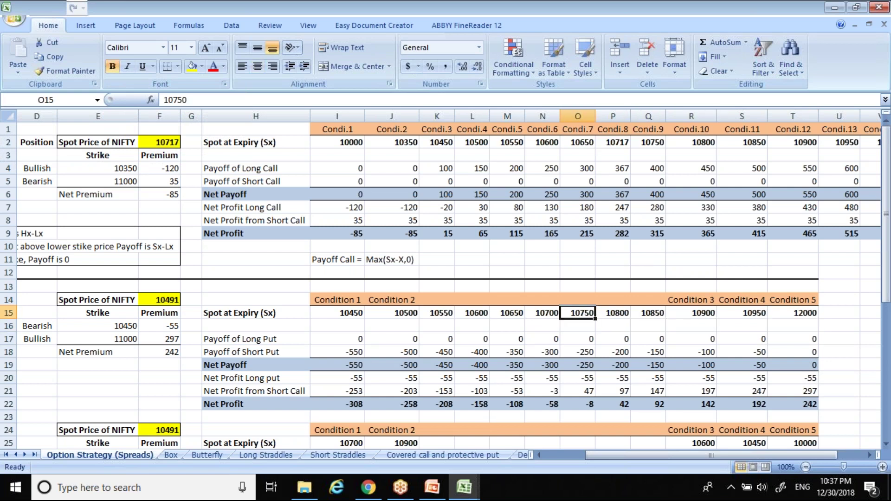
pyautogui.press('Left')
pyautogui.press('Left')
pyautogui.press('Left')
pyautogui.press('Left')
pyautogui.press('Left')
pyautogui.press('Left')
pyautogui.press('Left')
pyautogui.press('Left')
pyautogui.press('Left')
pyautogui.press('Left')
pyautogui.press('Left')
pyautogui.press('Left')
pyautogui.press('Right')
pyautogui.press('Right')
pyautogui.press('Right')
pyautogui.press('Right')
pyautogui.press('Right')
pyautogui.press('Right')
pyautogui.press('Right')
pyautogui.press('Right')
pyautogui.press('Right')
pyautogui.press('Right')
pyautogui.press('Right')
pyautogui.press('Right')
pyautogui.press('Right')
pyautogui.press('Right')
pyautogui.press('Right')
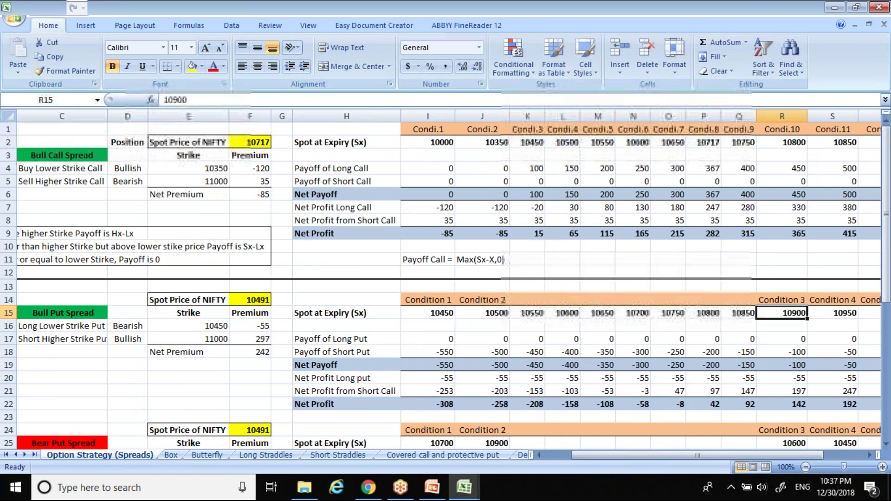
pyautogui.press('Right')
pyautogui.press('Right')
pyautogui.press('Right')
# Compare the strategy labels of the Bull Put Spread in B16 and the Bull Call Spread in B4
pyautogui.press('Left')
pyautogui.press('Left')
pyautogui.press('Left')
pyautogui.press('Left')
pyautogui.press('Left')
pyautogui.press('Left')
pyautogui.press('Left')
pyautogui.press('Left')
pyautogui.press('Left')
pyautogui.press('Left')
pyautogui.press('Left')
pyautogui.press('Left')
pyautogui.press('Left')
pyautogui.press('Left')
pyautogui.press('Left')
pyautogui.press('Left')
pyautogui.press('Left')
pyautogui.press('Left')
pyautogui.press('Down')
pyautogui.press('Left')
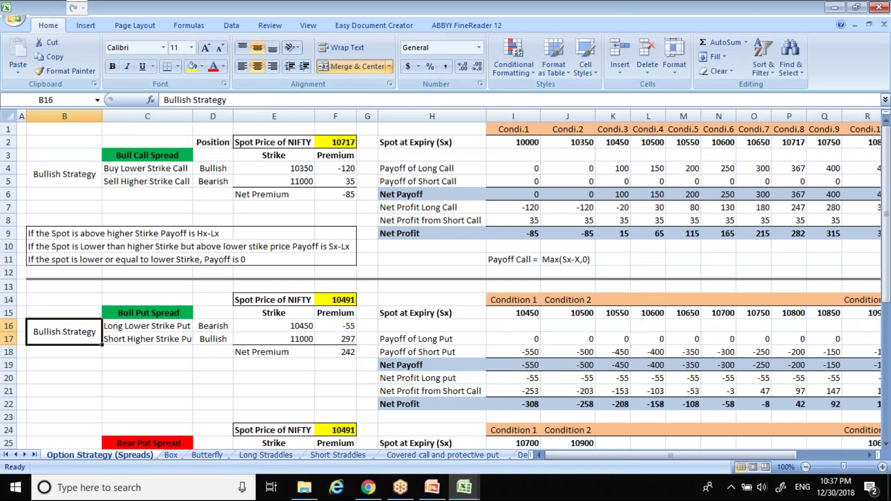
pyautogui.press('Up')
pyautogui.press('Up')
pyautogui.press('Up')
pyautogui.press('Up')
pyautogui.press('Up')
pyautogui.press('Up')
pyautogui.press('Up')
pyautogui.press('Up')
pyautogui.press('Up')
pyautogui.press('Up')
pyautogui.press('Up')
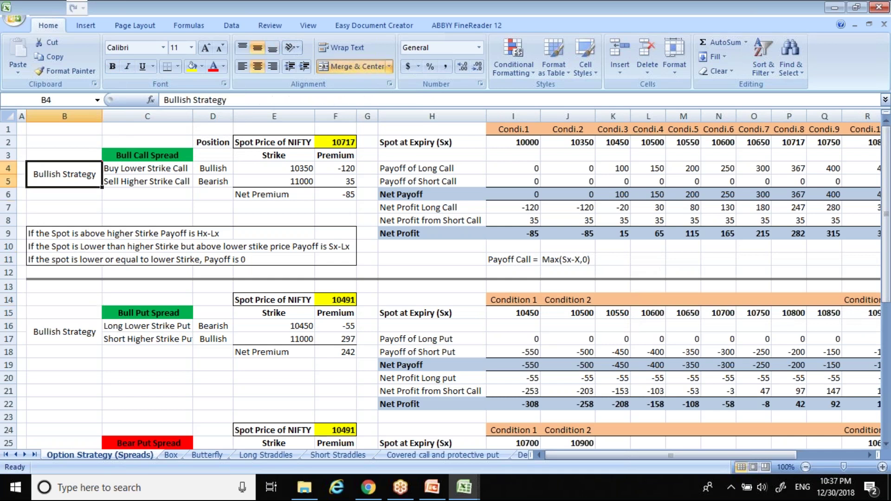
# Review the Bull Call Spread's legs and its lower call strike in E4
pyautogui.press('Down')
pyautogui.press('Right')
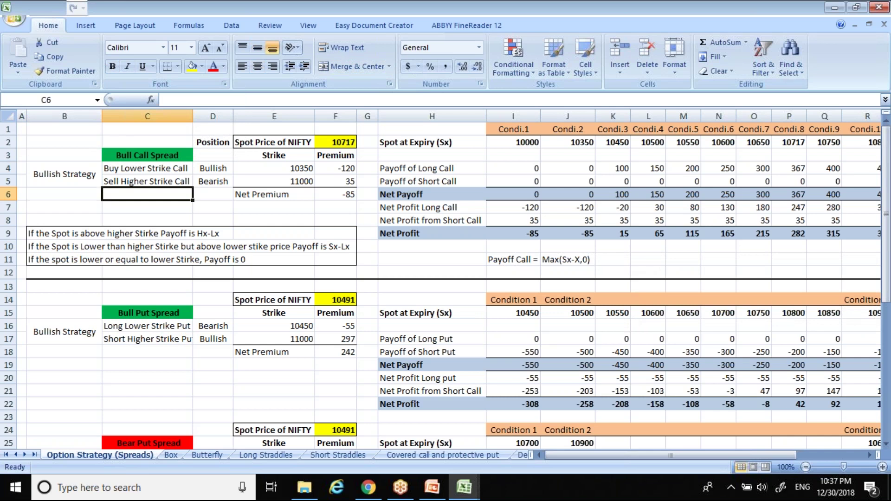
pyautogui.press('Right')
pyautogui.press('Right')
pyautogui.press('Up')
pyautogui.press('Up')
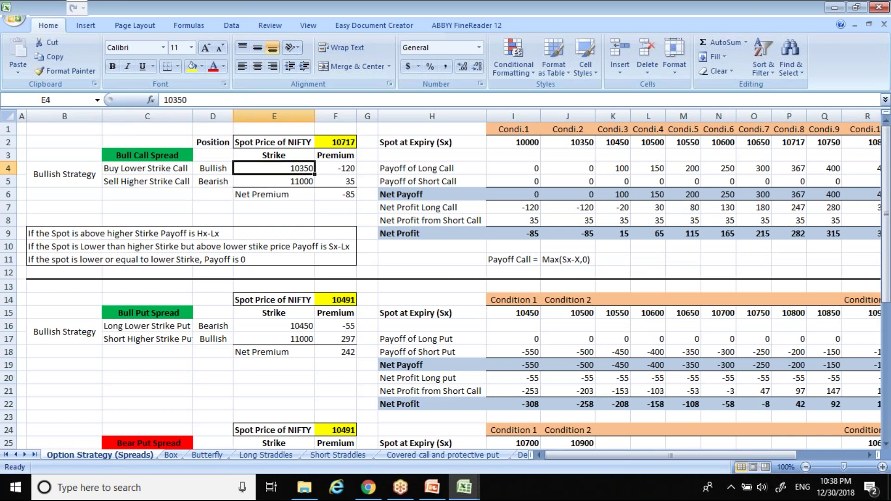
pyautogui.press('Left')
pyautogui.press('Right')
# Review the Bull Put Spread's long lower strike put in row 16, including its position, strike and premium
pyautogui.press('Down')
pyautogui.press('Down')
pyautogui.press('Down')
pyautogui.press('Down')
pyautogui.press('Down')
pyautogui.press('Down')
pyautogui.press('Down')
pyautogui.press('Down')
pyautogui.press('Down')
pyautogui.press('Down')
pyautogui.press('Down')
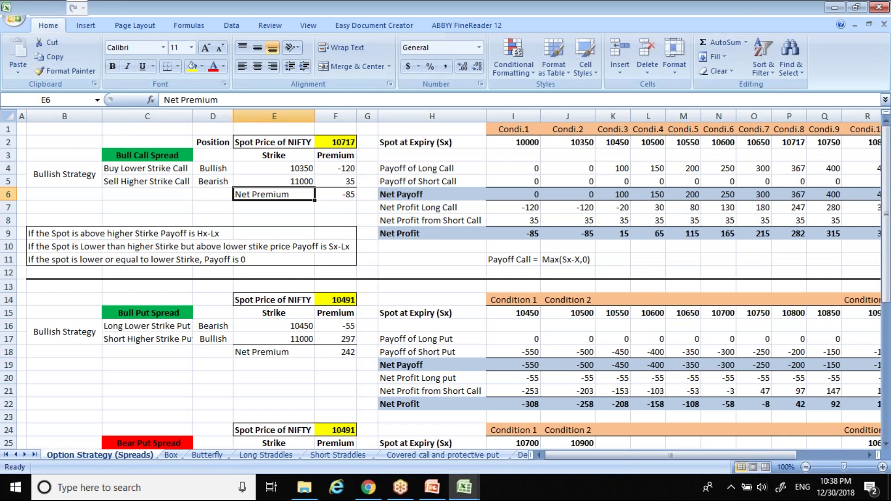
pyautogui.press('Down')
pyautogui.press('Left')
pyautogui.press('Left')
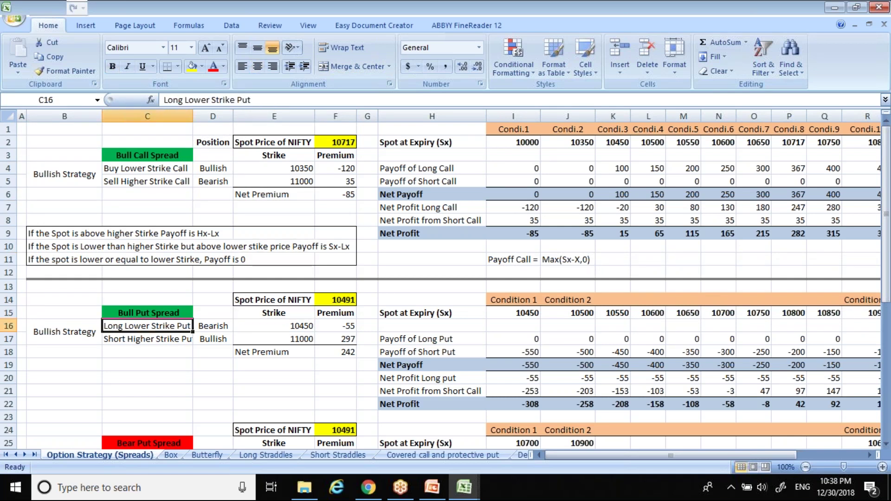
pyautogui.press('Right')
pyautogui.press('Right')
pyautogui.press('Right')
pyautogui.press('Left')
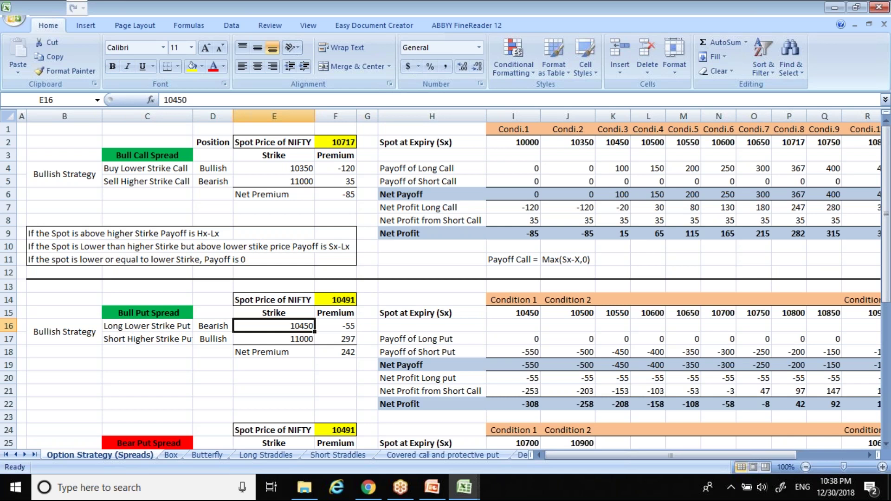
# Follow the Bull Put Spread's conditions along row 16 from the lower strike to Condition 4
pyautogui.press('Right')
pyautogui.press('Right')
pyautogui.press('Right')
pyautogui.press('Right')
pyautogui.press('Right')
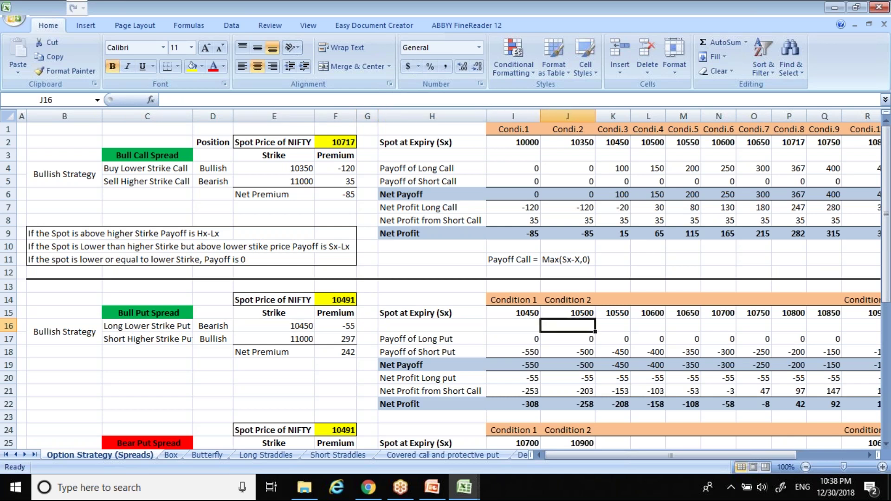
pyautogui.press('Right')
pyautogui.press('Right')
pyautogui.press('Right')
pyautogui.press('Right')
pyautogui.press('Right')
pyautogui.press('Right')
pyautogui.press('Right')
pyautogui.press('Right')
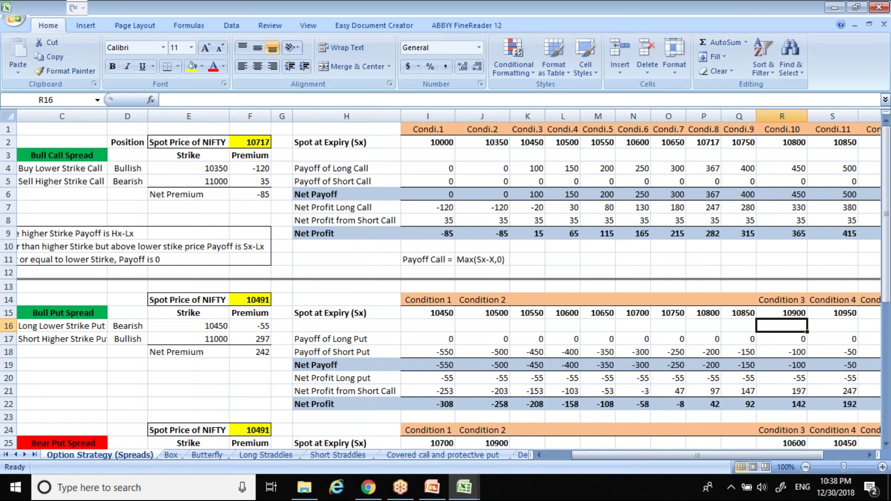
pyautogui.press('Right')
pyautogui.press('Left')
pyautogui.press('Left')
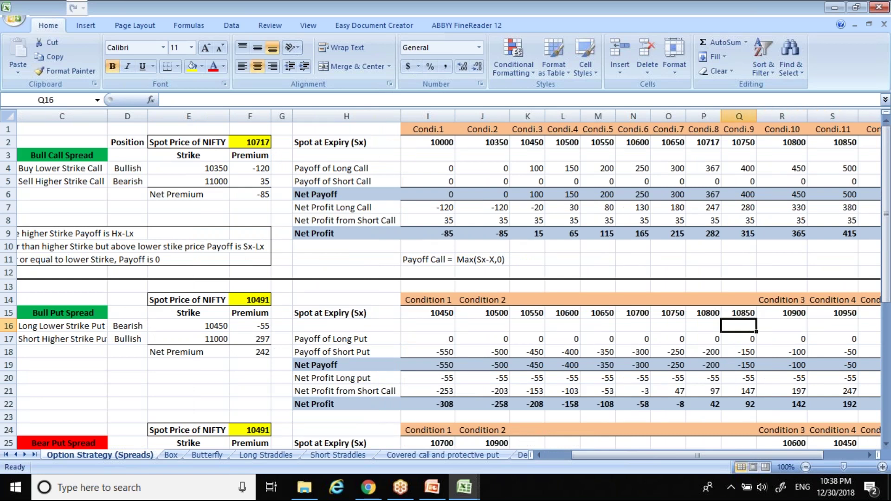
# Examine the Bull Put Spread's 10750 spot at expiry in O15, its neighbouring spots and the put payoffs below
pyautogui.click(668, 326)
pyautogui.press('Up')
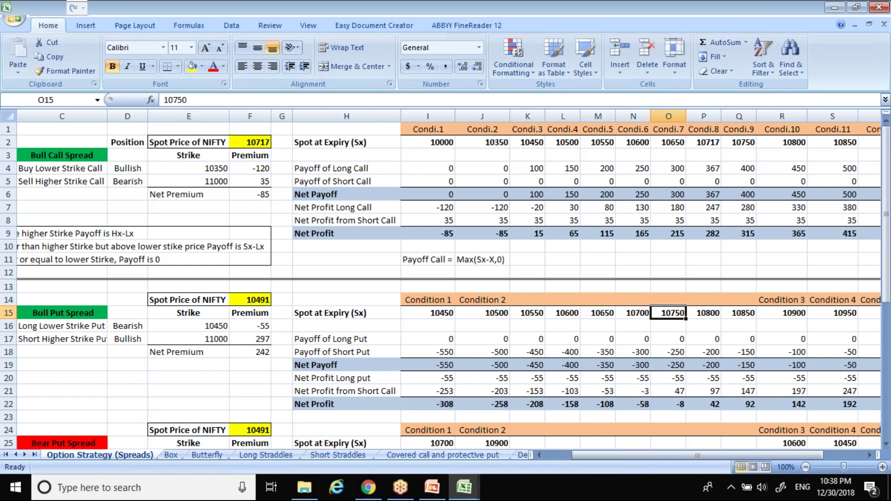
pyautogui.press('Left')
pyautogui.press('Left')
pyautogui.press('Left')
pyautogui.press('Right')
pyautogui.press('Right')
pyautogui.press('Right')
pyautogui.press('Down')
pyautogui.press('Down')
pyautogui.press('Down')
# Inspect the Bull Put Spread's Net Premium formula in F18
pyautogui.press('Left')
pyautogui.press('Left')
pyautogui.press('Left')
pyautogui.press('Left')
pyautogui.press('Left')
pyautogui.press('Home')
pyautogui.press('Right')
pyautogui.press('Right')
pyautogui.press('Right')
pyautogui.press('Right')
pyautogui.press('Right')
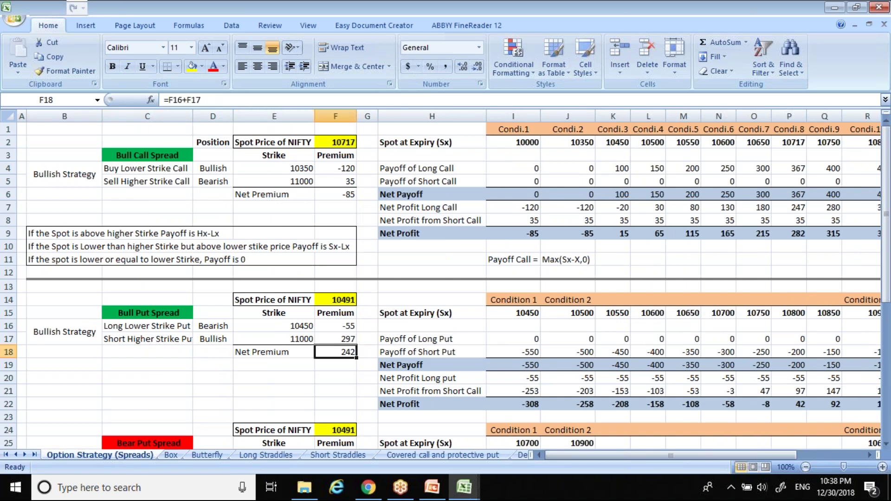
# Trace the Bull Put Spread from its short put premium through the payoff rows to the spot in O15
pyautogui.press('Up')
pyautogui.press('Right')
pyautogui.press('Right')
pyautogui.press('Right')
pyautogui.press('Right')
pyautogui.press('Right')
pyautogui.press('Right')
pyautogui.press('Down')
pyautogui.press('Right')
pyautogui.press('Right')
pyautogui.press('Down')
pyautogui.press('Right')
pyautogui.press('Up')
pyautogui.press('Up')
pyautogui.press('Up')
pyautogui.press('Up')
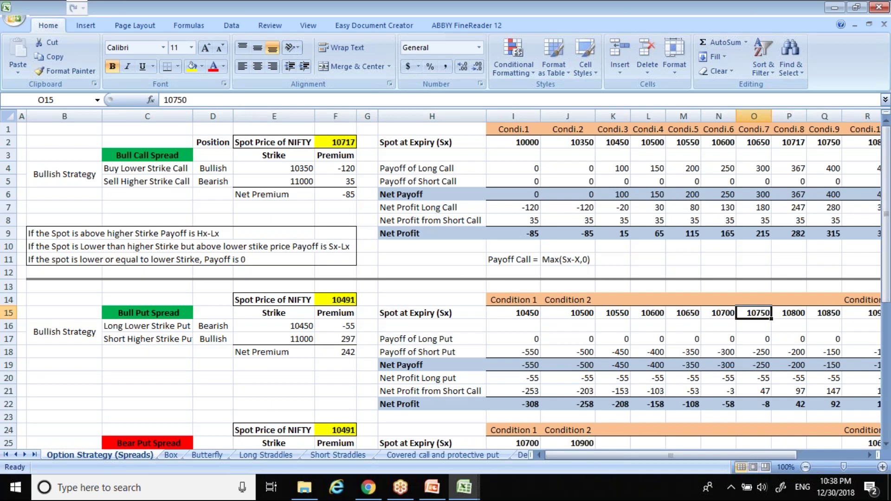
# Compare the mid-range spots at expiry in row 15 with the Bull Put Spread's lower strike in E16
pyautogui.press('Left')
pyautogui.press('Left')
pyautogui.press('Left')
pyautogui.press('Left')
pyautogui.press('Left')
pyautogui.press('Left')
pyautogui.press('Left')
pyautogui.press('Left')
pyautogui.press('Left')
pyautogui.press('Left')
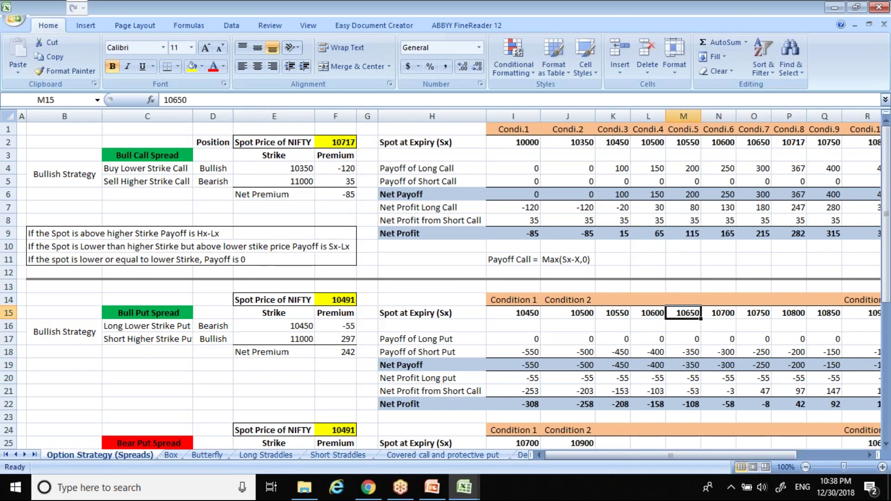
pyautogui.press('Down')
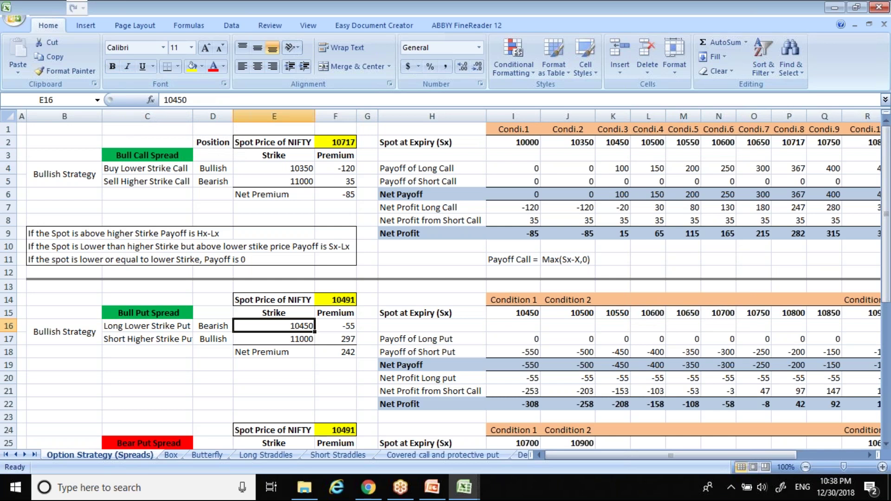
# Examine the Bear Put Spread block below the Bull Put Spread, ending on its Bearish Strategy label in B26
pyautogui.press('Down')
pyautogui.press('Down')
pyautogui.press('Down')
pyautogui.press('Down')
pyautogui.press('Down')
pyautogui.press('Down')
pyautogui.press('Down')
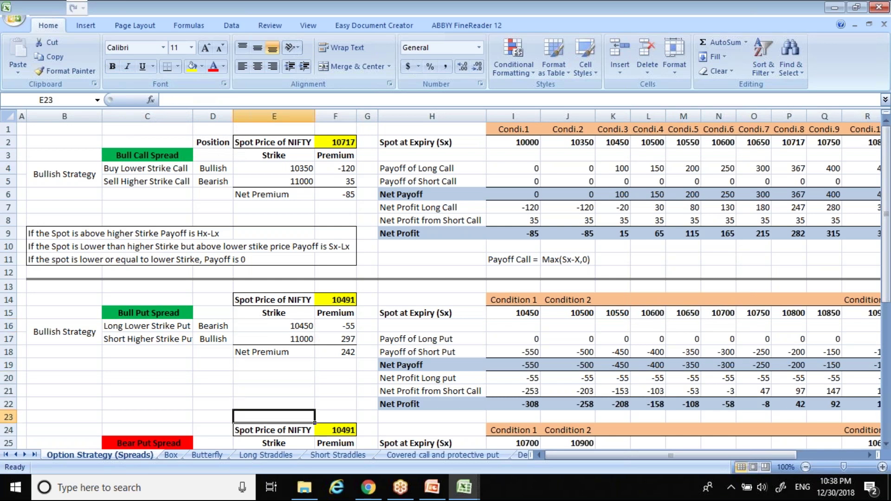
pyautogui.press('Down')
pyautogui.press('Down')
pyautogui.press('Down')
pyautogui.press('Down')
pyautogui.press('Down')
pyautogui.press('Down')
pyautogui.press('Down')
pyautogui.press('Down')
pyautogui.press('Down')
pyautogui.press('Down')
pyautogui.press('Down')
pyautogui.press('Down')
pyautogui.press('Down')
pyautogui.press('Down')
pyautogui.press('Down')
pyautogui.press('Up')
pyautogui.press('Up')
pyautogui.press('Up')
pyautogui.press('Up')
pyautogui.press('Up')
pyautogui.press('Up')
pyautogui.press('Up')
pyautogui.press('Up')
pyautogui.press('Up')
pyautogui.press('Up')
pyautogui.press('Up')
pyautogui.press('Up')
pyautogui.press('Left')
pyautogui.press('Left')
pyautogui.press('Left')
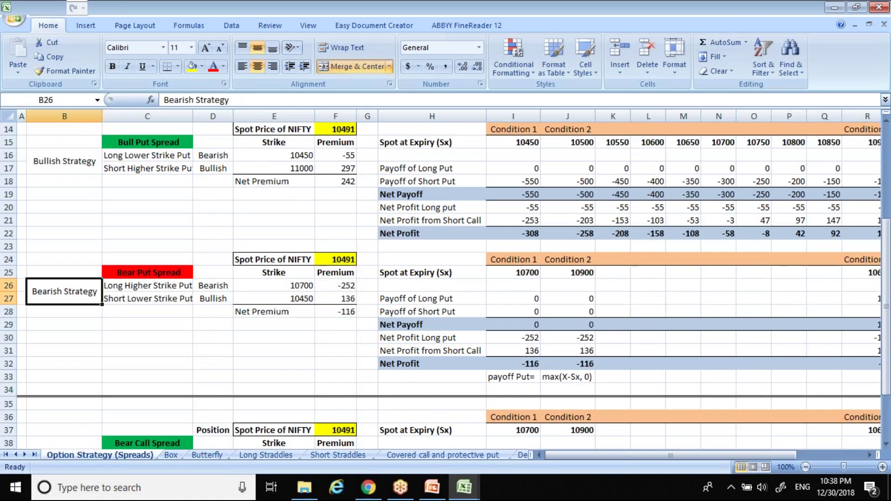
# View the Bear Call Spread block and return to the Bear Put Spread's Long Higher Strike Put leg in C26
pyautogui.press('Down')
pyautogui.press('Down')
pyautogui.press('Down')
pyautogui.press('Down')
pyautogui.press('Down')
pyautogui.press('Down')
pyautogui.press('Down')
pyautogui.press('Down')
pyautogui.press('Down')
pyautogui.press('Down')
pyautogui.press('Down')
pyautogui.press('Down')
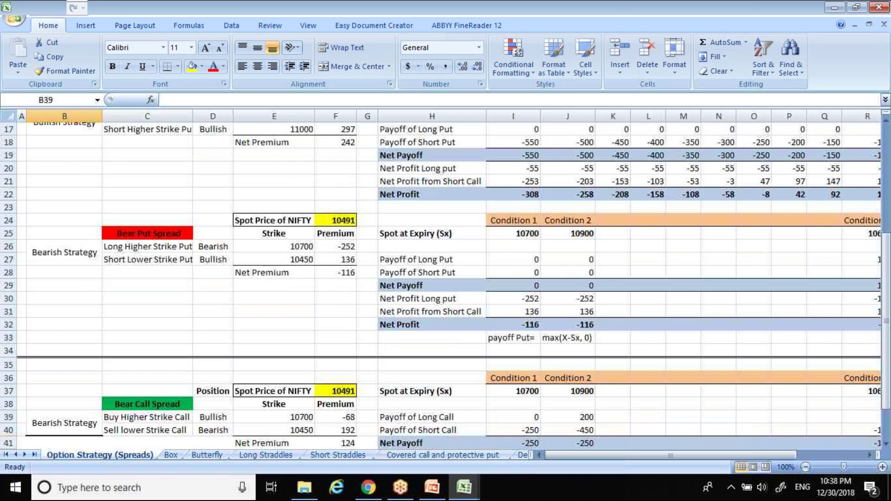
pyautogui.press('Down')
pyautogui.press('Down')
pyautogui.press('Down')
pyautogui.press('Down')
pyautogui.press('Up')
pyautogui.press('Up')
pyautogui.press('Up')
pyautogui.press('Up')
pyautogui.press('Up')
pyautogui.press('Up')
pyautogui.press('Up')
pyautogui.press('Up')
pyautogui.press('Up')
pyautogui.press('Up')
pyautogui.press('Up')
pyautogui.press('Up')
pyautogui.press('Up')
pyautogui.press('Up')
pyautogui.press('Up')
pyautogui.press('Up')
pyautogui.press('Right')
pyautogui.press('Up')
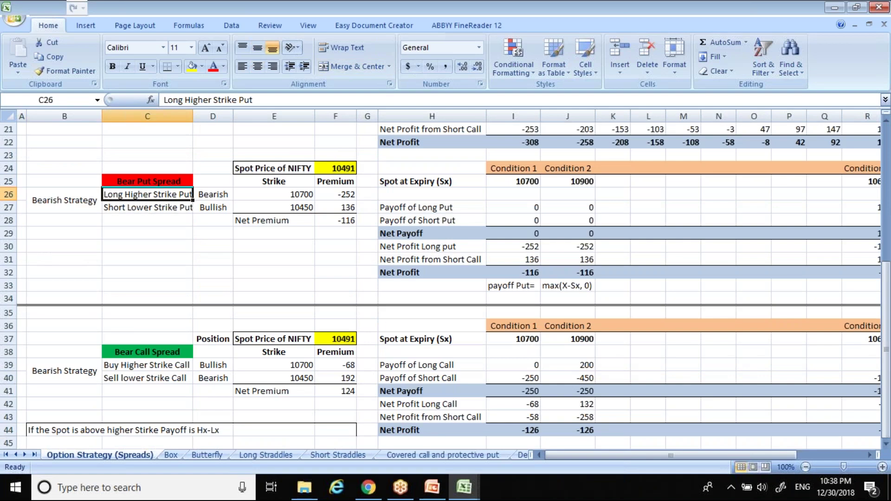
# Compare the Bear Put Spread's long and short legs with the Bull Put Spread's Long Lower Strike Put in C16
pyautogui.press('Down')
pyautogui.press('Up')
pyautogui.press('Up')
pyautogui.press('Up')
pyautogui.press('Up')
pyautogui.press('Up')
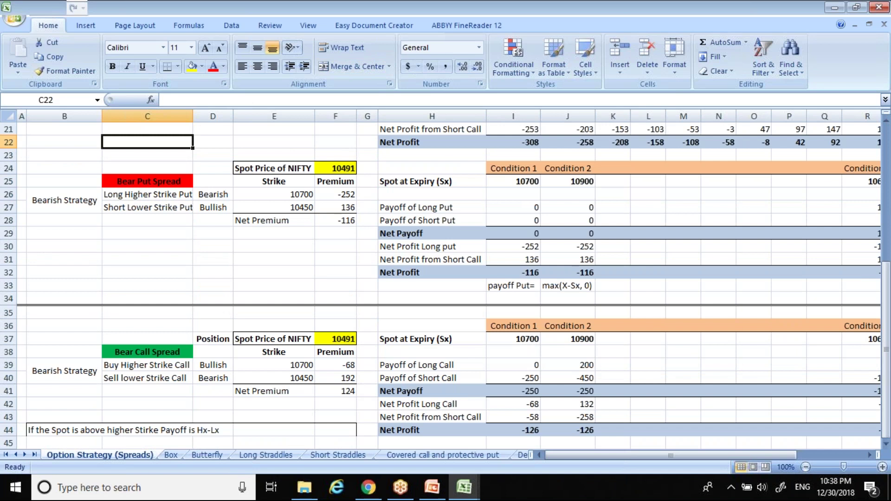
pyautogui.press('Up')
pyautogui.press('Up')
pyautogui.press('Up')
pyautogui.press('Up')
pyautogui.press('Up')
pyautogui.press('Up')
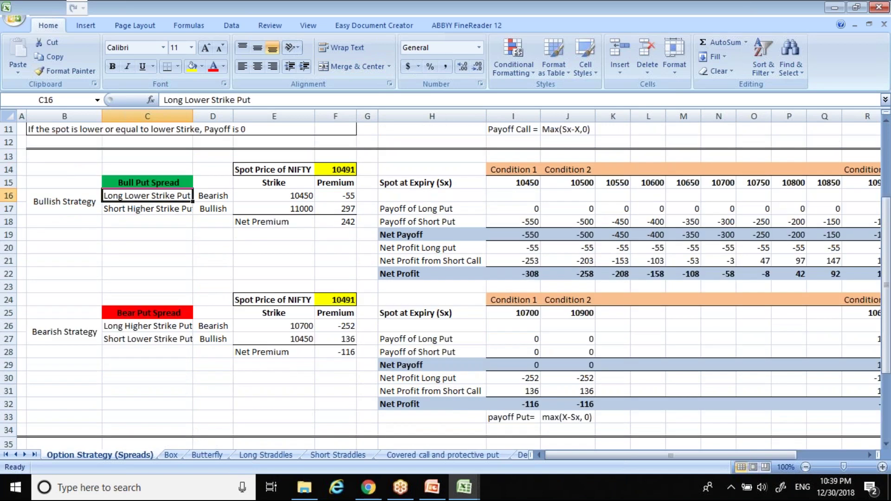
pyautogui.press('Down')
pyautogui.press('Down')
pyautogui.press('Down')
pyautogui.press('Down')
pyautogui.press('Down')
pyautogui.press('Down')
pyautogui.press('Down')
pyautogui.press('Down')
pyautogui.press('Down')
pyautogui.press('Down')
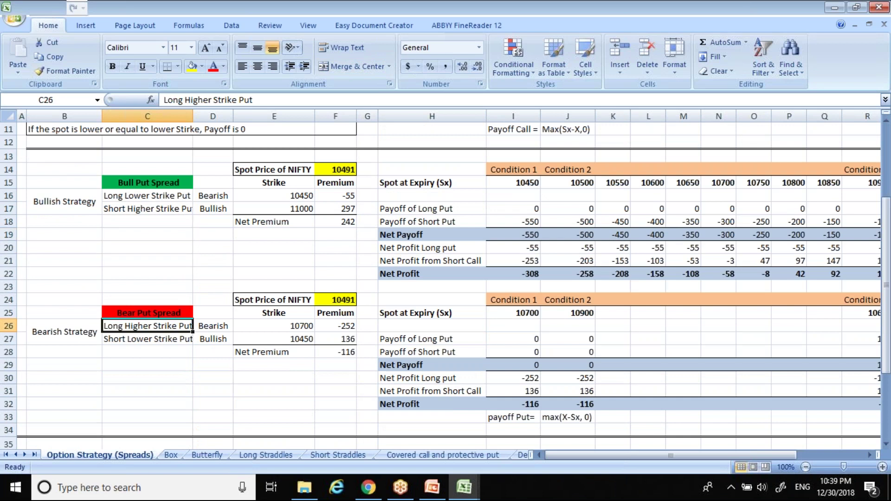
pyautogui.click(147, 340)
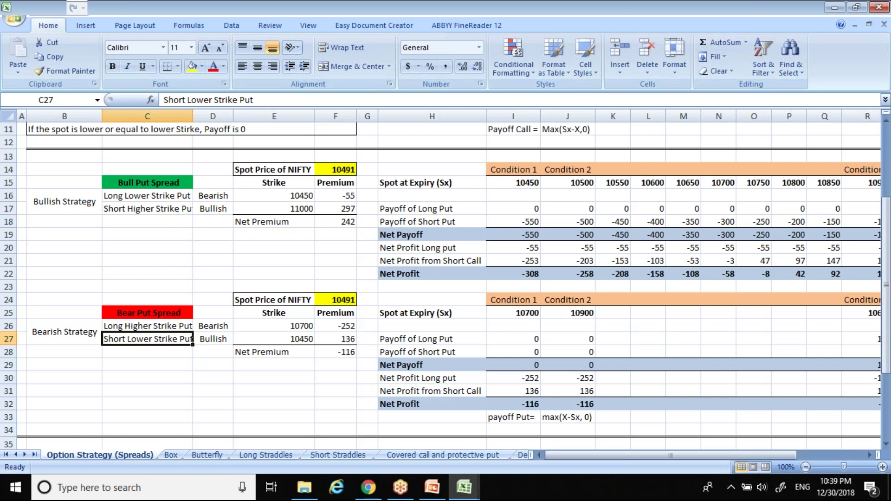
# Go back to the Bull Call Spread and review its Buy Lower Strike Call leg in C4
pyautogui.press('Up')
pyautogui.press('Up')
pyautogui.press('Up')
pyautogui.press('Up')
pyautogui.press('Up')
pyautogui.press('Up')
pyautogui.press('Up')
pyautogui.press('Up')
pyautogui.press('Up')
pyautogui.press('Up')
pyautogui.press('Up')
pyautogui.press('Up')
pyautogui.press('Up')
pyautogui.press('Up')
pyautogui.press('Up')
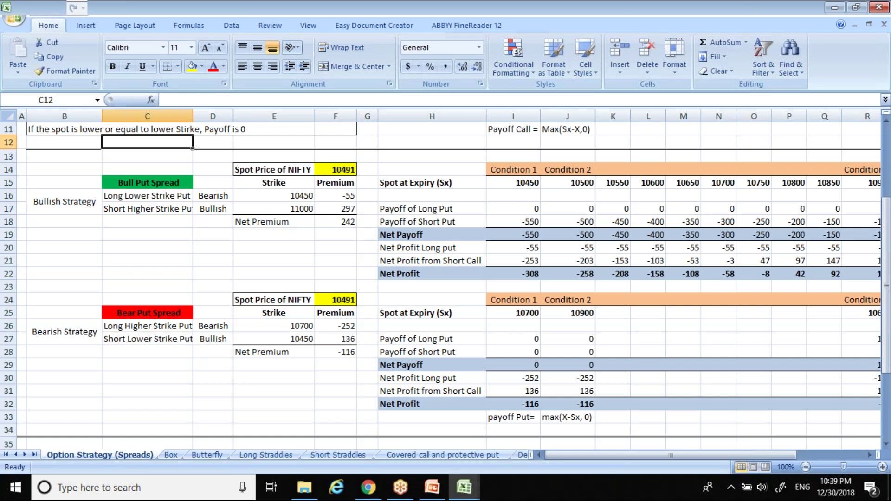
pyautogui.press('Up')
pyautogui.press('Up')
pyautogui.press('Up')
pyautogui.press('Up')
pyautogui.press('Up')
pyautogui.press('Up')
pyautogui.press('Up')
pyautogui.press('Up')
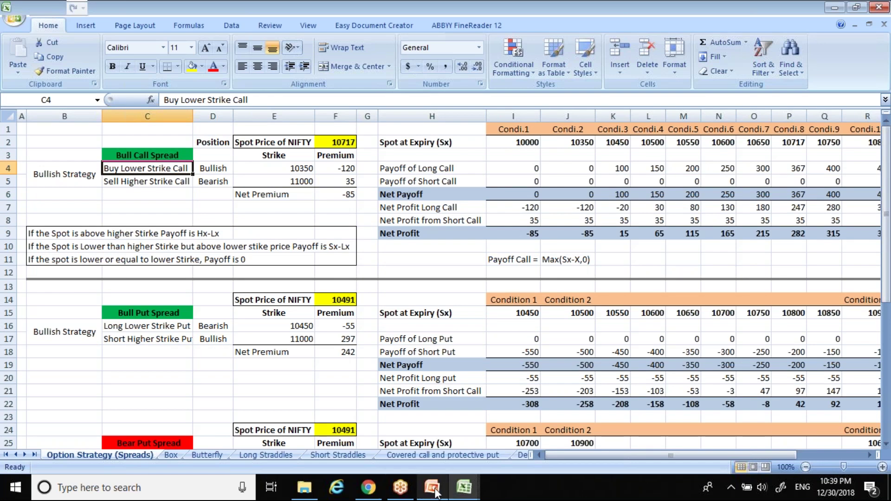
# Switch to Chrome and examine the 10850 and 11000 call premiums in the NSE NIFTY option chain
pyautogui.click(367, 495)
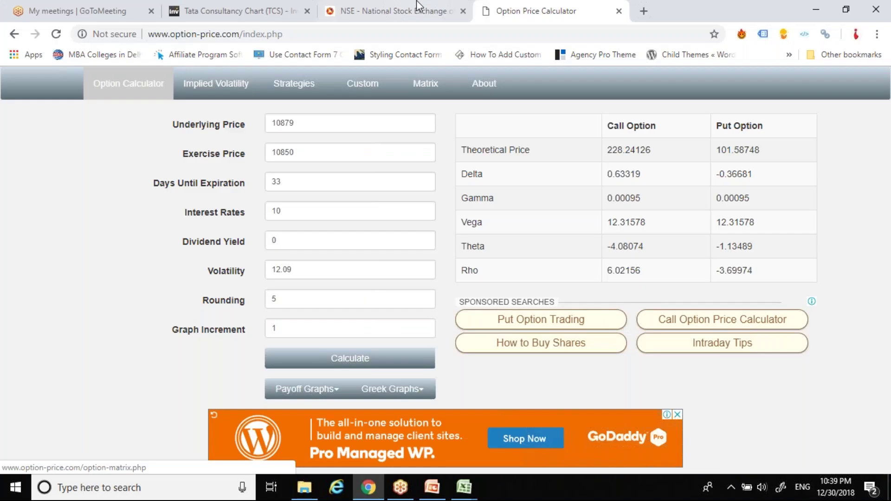
pyautogui.click(420, 6)
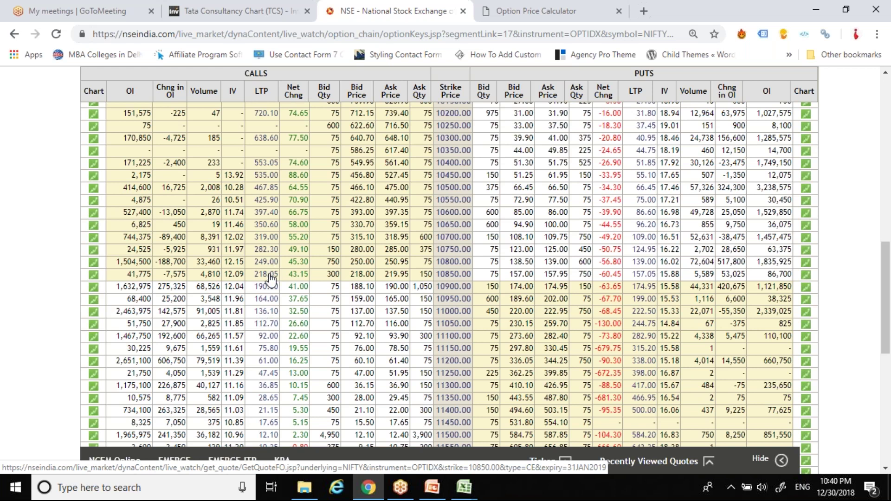
# Add a new worksheet to Option Strategies.xlsx and calculate the net premium as =218-136 in cell K12
pyautogui.click(464, 487)
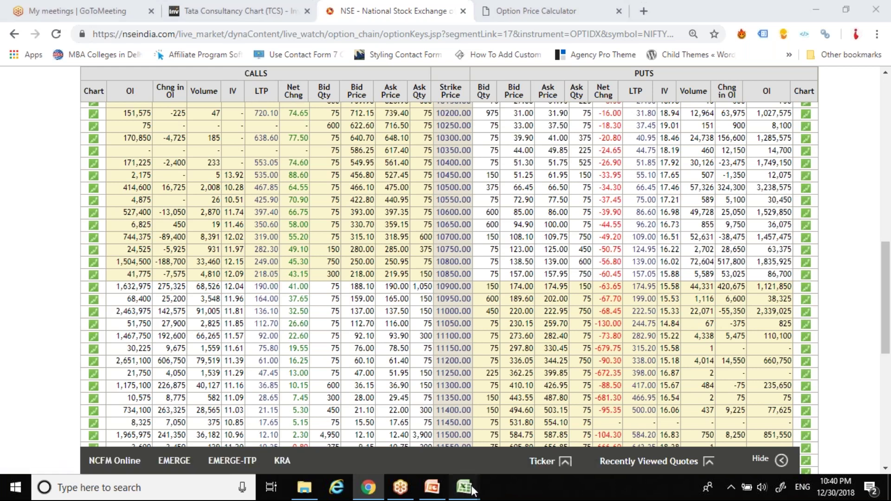
pyautogui.click(510, 438)
pyautogui.moveTo(532, 455); pyautogui.dragTo(643, 455)
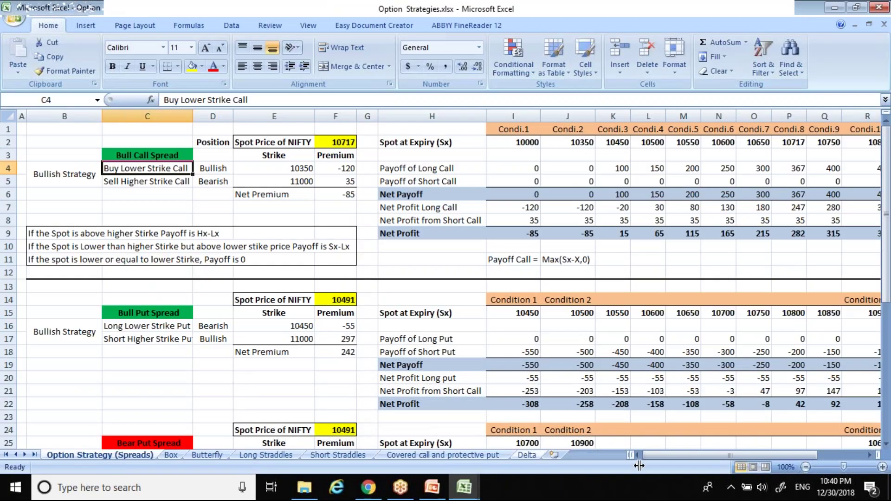
pyautogui.click(554, 455)
pyautogui.click(455, 272)
pyautogui.write('=218-136')
pyautogui.press('Return')
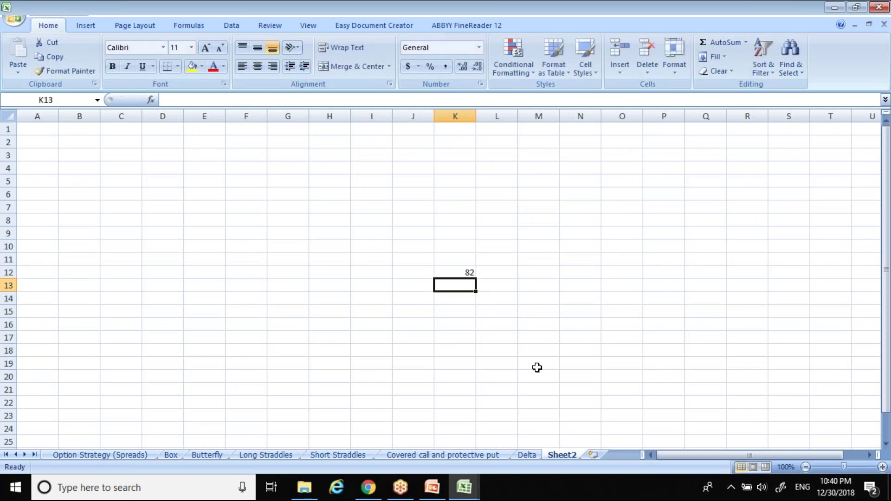
# Check the lower strike in Chrome's option chain and calculate the break-even as =10850+K12 in cell K13 of Sheet2
pyautogui.hotkey('alt', 'Tab')
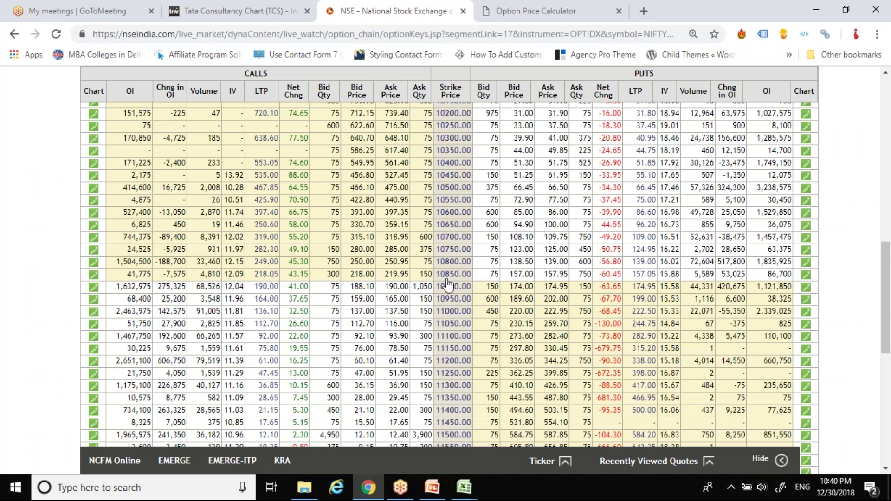
pyautogui.hotkey('alt', 'Tab')
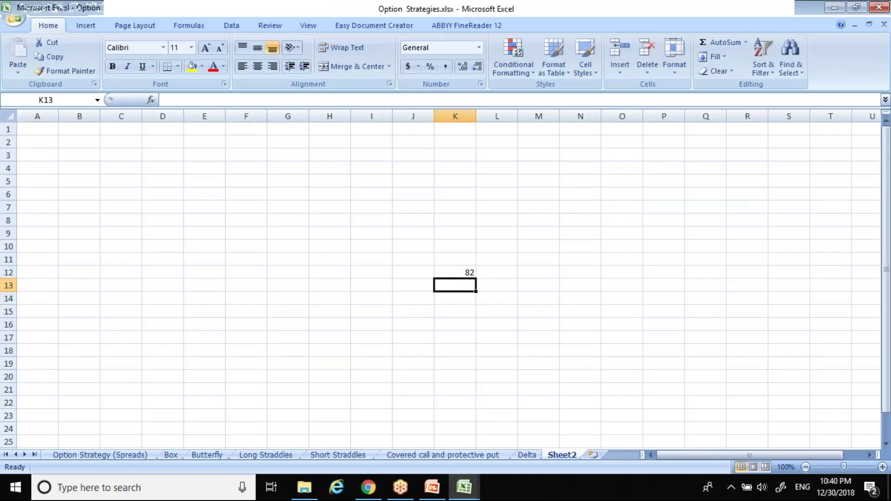
pyautogui.write('=1085')
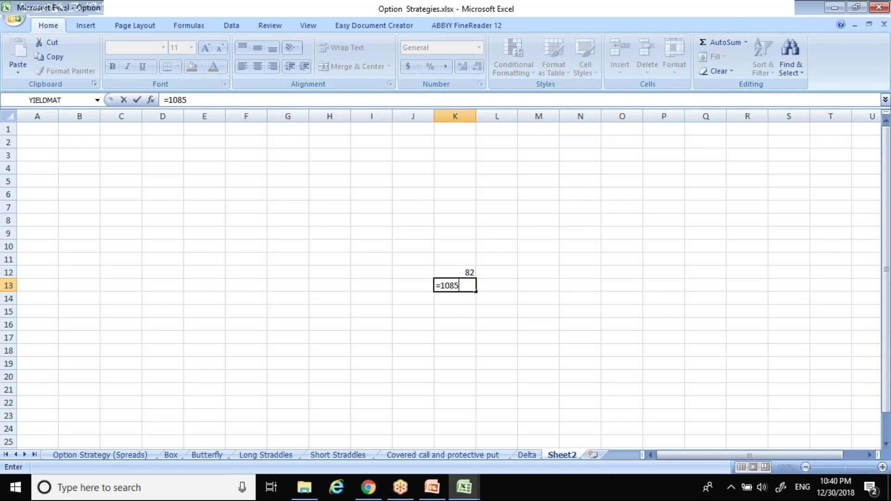
pyautogui.write('0+')
pyautogui.click(466, 270)
pyautogui.press('Return')
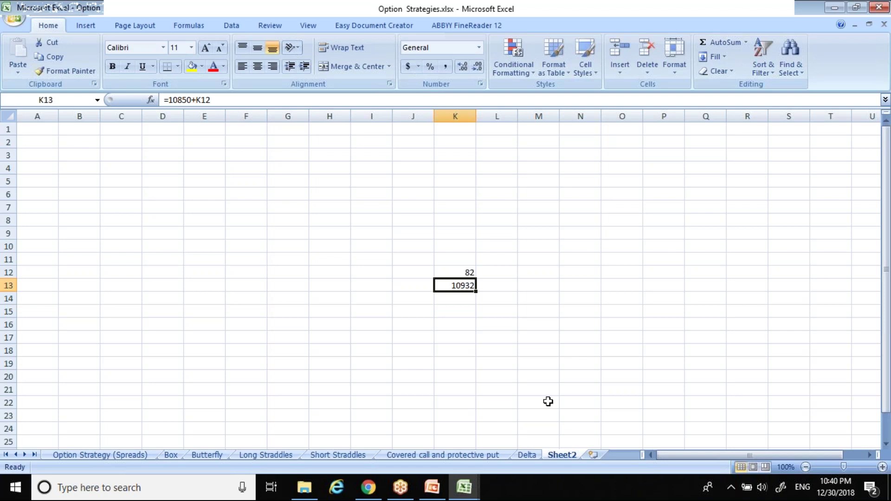
# Recheck the NIFTY option chain in Chrome and return to the Option Strategies workbook in Excel
pyautogui.hotkey('alt', 'Tab')
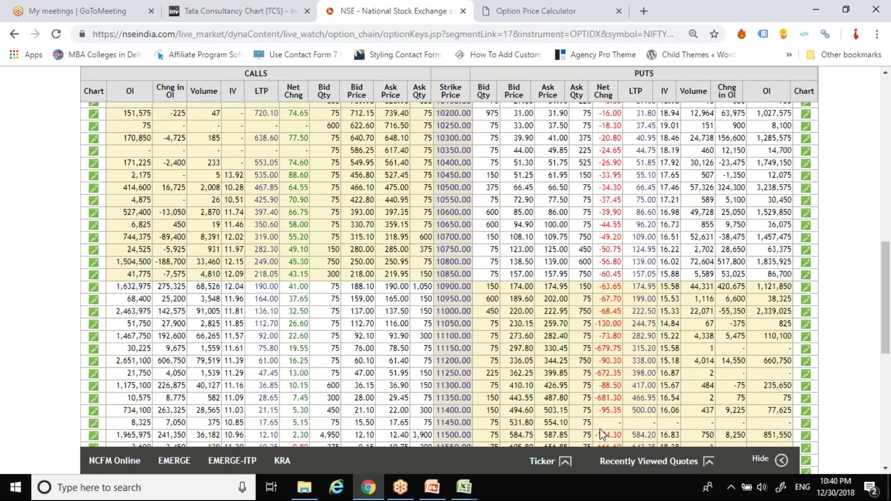
pyautogui.moveTo(469, 490)
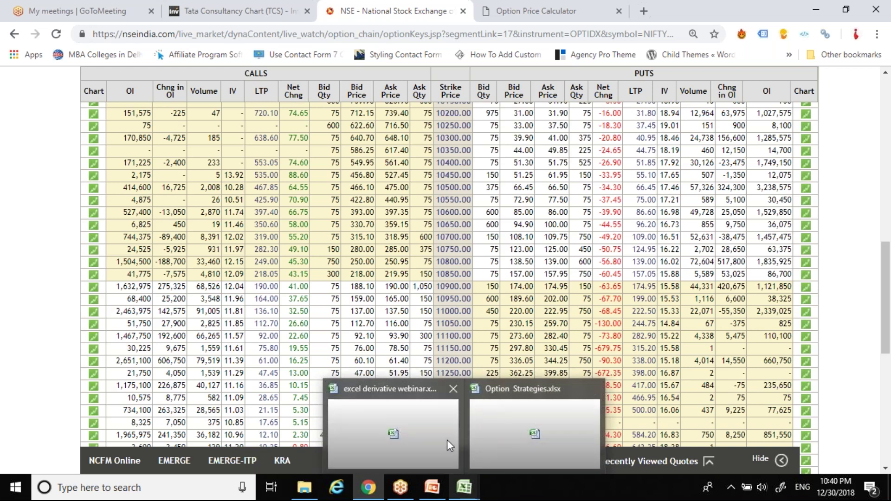
pyautogui.click(482, 434)
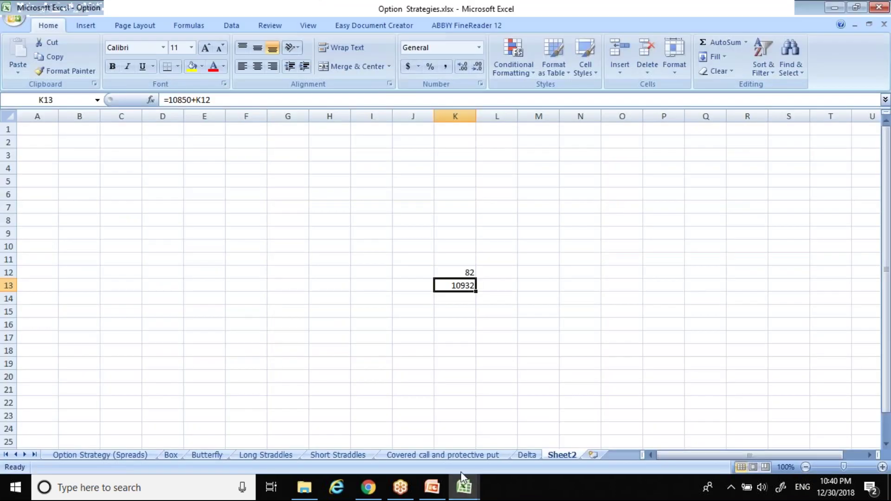
# Open the Option Strategy (Spreads) sheet and review from the Bull Put Spread down to the Bear Put Spread's legs
pyautogui.click(89, 455)
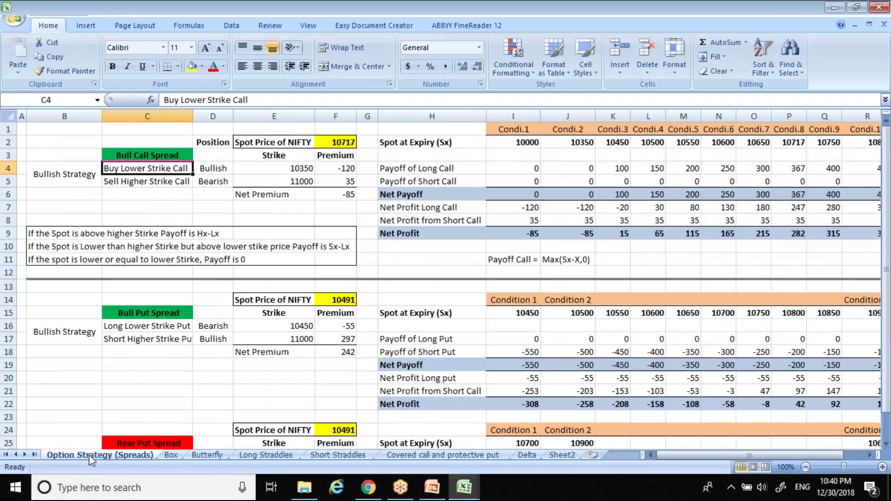
pyautogui.click(175, 354)
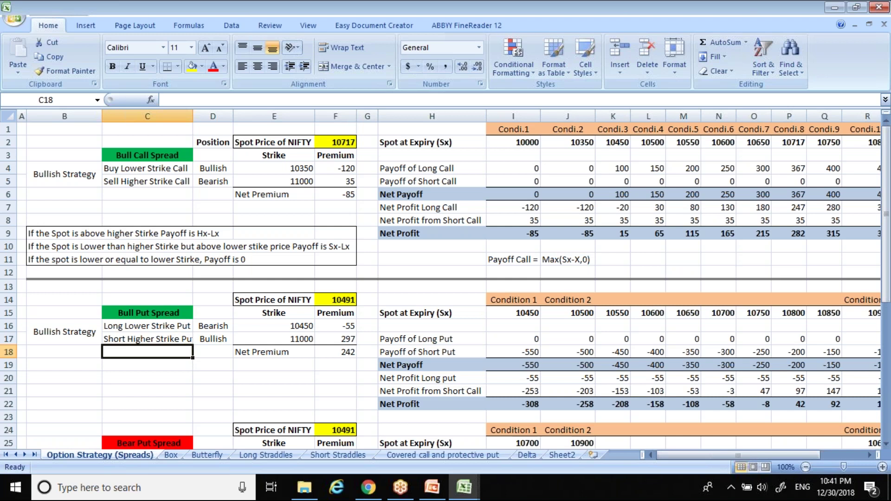
pyautogui.press('Down')
pyautogui.press('Down')
pyautogui.press('Down')
pyautogui.press('Down')
pyautogui.press('Down')
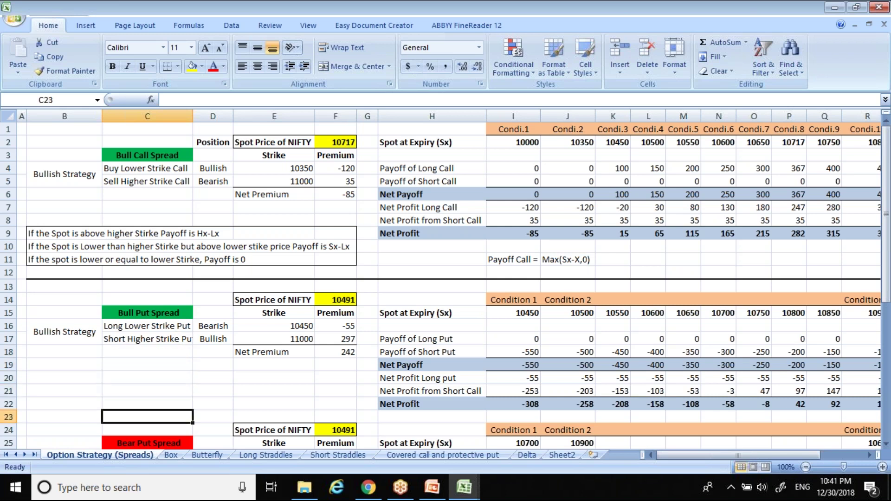
pyautogui.press('Down')
pyautogui.press('Down')
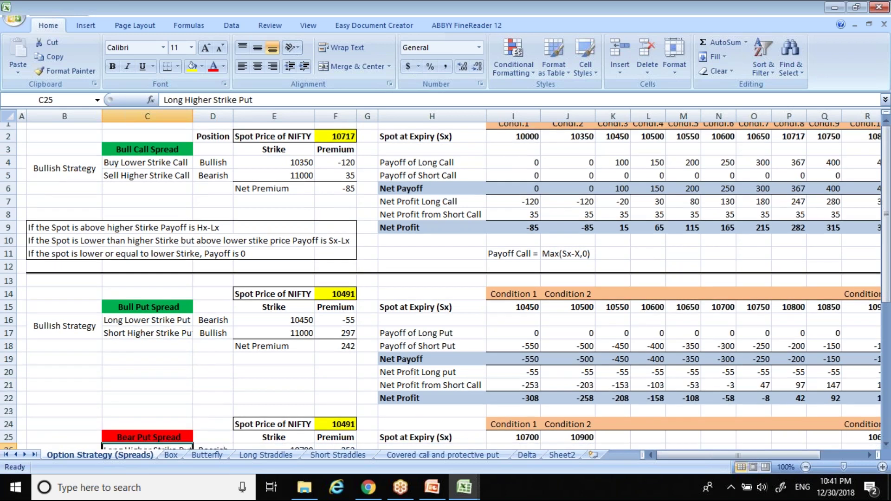
pyautogui.press('Down')
pyautogui.press('Down')
pyautogui.press('Down')
pyautogui.press('Down')
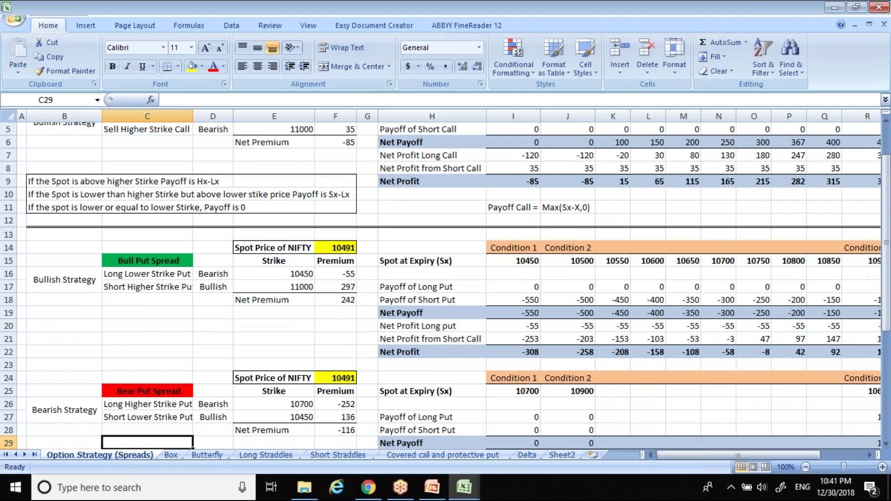
# Review the Bear Put Spread and Bear Call Spread blocks on the Option Strategy (Spreads) sheet
pyautogui.press('Down')
pyautogui.press('Down')
pyautogui.press('Down')
pyautogui.press('Down')
pyautogui.press('Down')
pyautogui.press('Down')
pyautogui.press('Down')
pyautogui.press('Down')
pyautogui.press('Down')
pyautogui.press('Down')
pyautogui.press('Down')
pyautogui.press('Down')
pyautogui.press('Down')
pyautogui.press('Down')
pyautogui.press('Down')
pyautogui.press('Down')
pyautogui.press('Down')
pyautogui.press('Down')
pyautogui.press('Down')
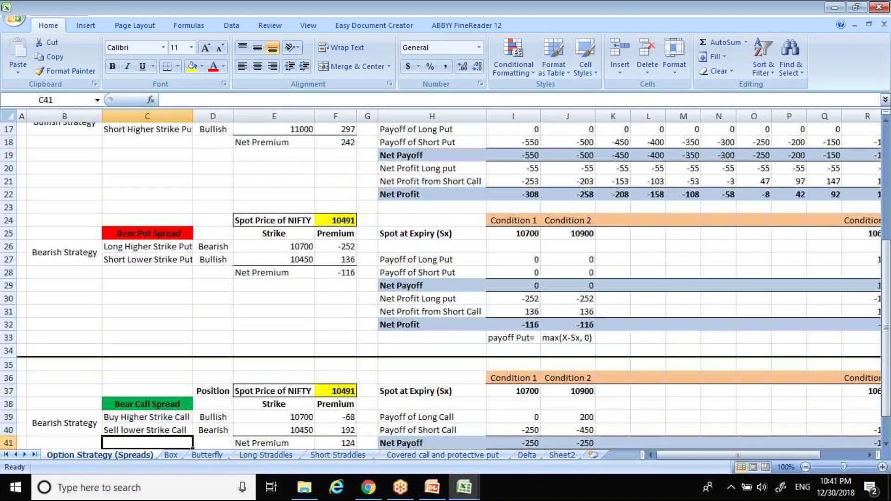
pyautogui.press('Up')
pyautogui.press('Up')
pyautogui.press('Up')
pyautogui.press('Up')
pyautogui.press('Up')
pyautogui.press('Up')
pyautogui.press('Up')
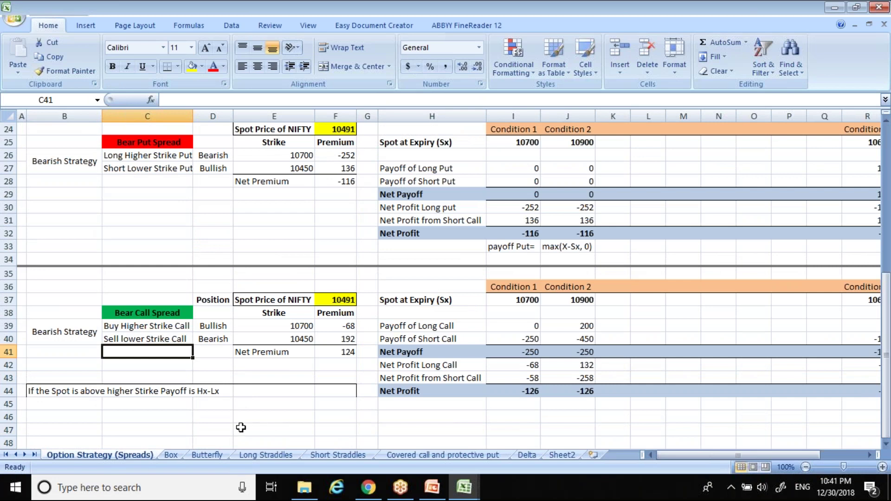
# Open the Long Straddles sheet and examine the strikes of the long call and long put legs
pyautogui.click(283, 456)
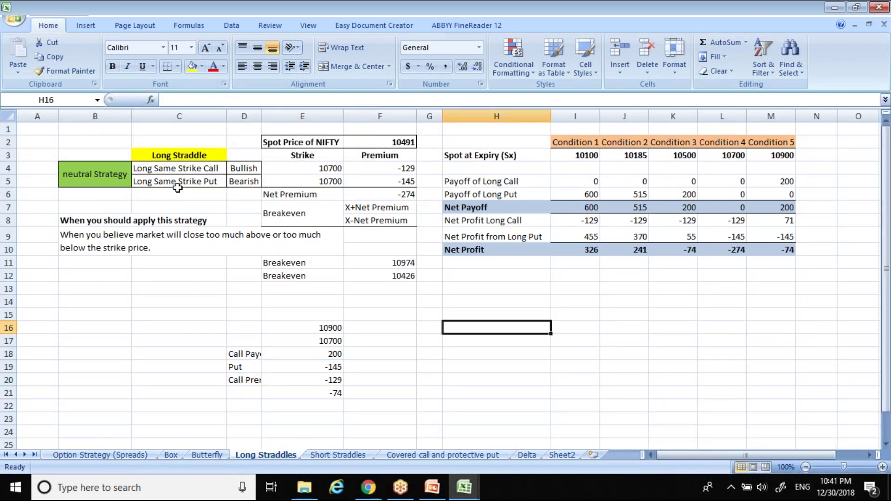
pyautogui.click(226, 174)
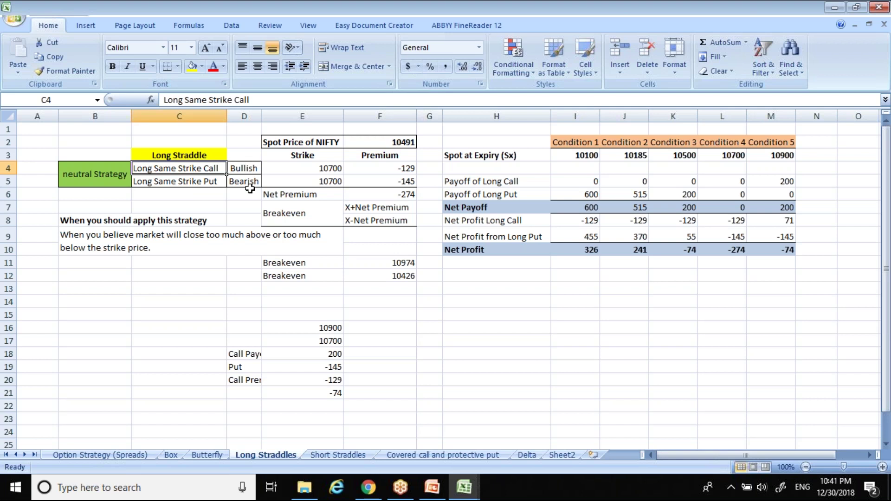
pyautogui.press('Right')
pyautogui.press('Right')
pyautogui.press('Down')
pyautogui.press('Left')
pyautogui.press('Right')
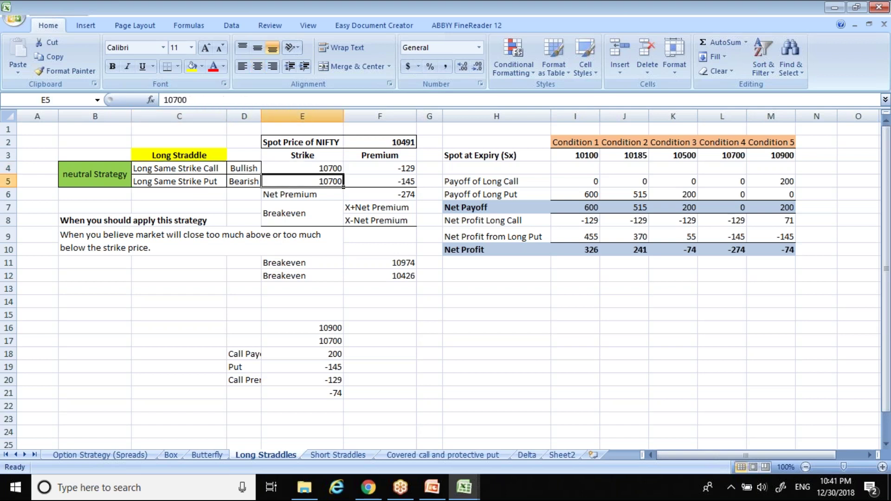
pyautogui.press('Up')
pyautogui.press('Down')
pyautogui.press('Up')
pyautogui.press('Down')
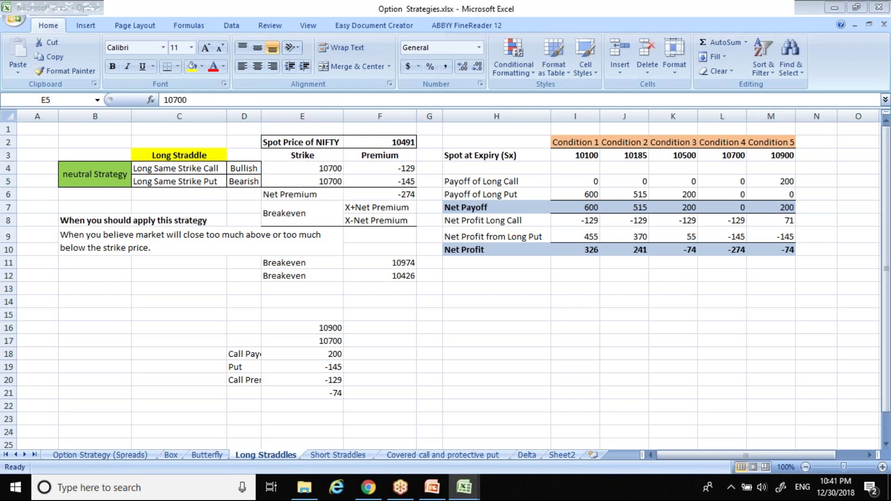
# Check the 10850 call and put premiums in Chrome's option chain and calculate the straddle's net premium as =218+157 in cell M13 of Sheet2
pyautogui.hotkey('alt', 'Tab')
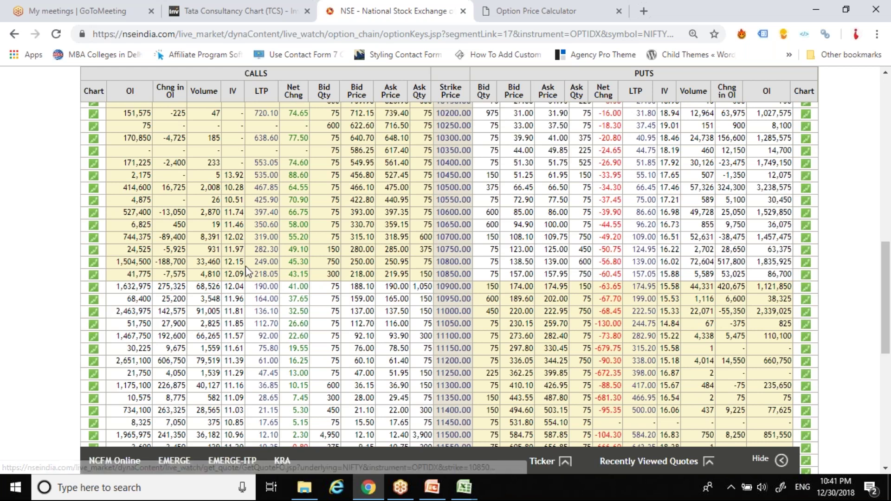
pyautogui.click(473, 492)
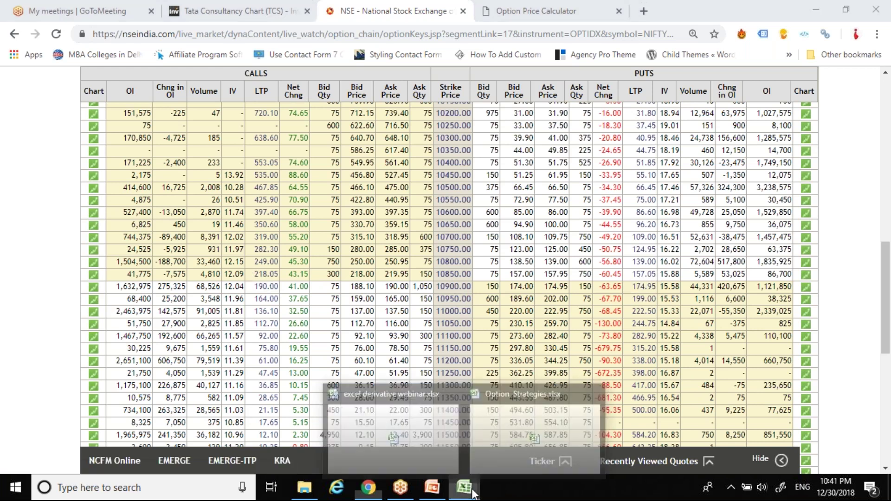
pyautogui.click(501, 457)
pyautogui.click(563, 455)
pyautogui.click(534, 282)
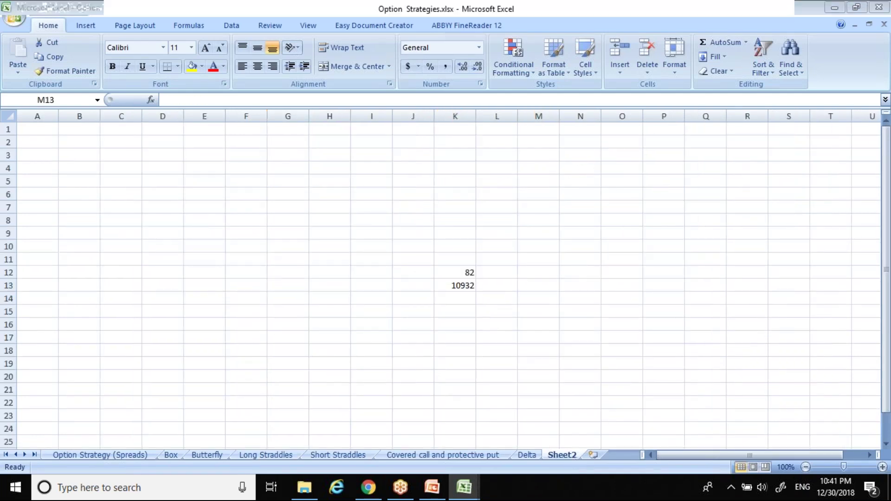
pyautogui.hotkey('alt', 'Tab')
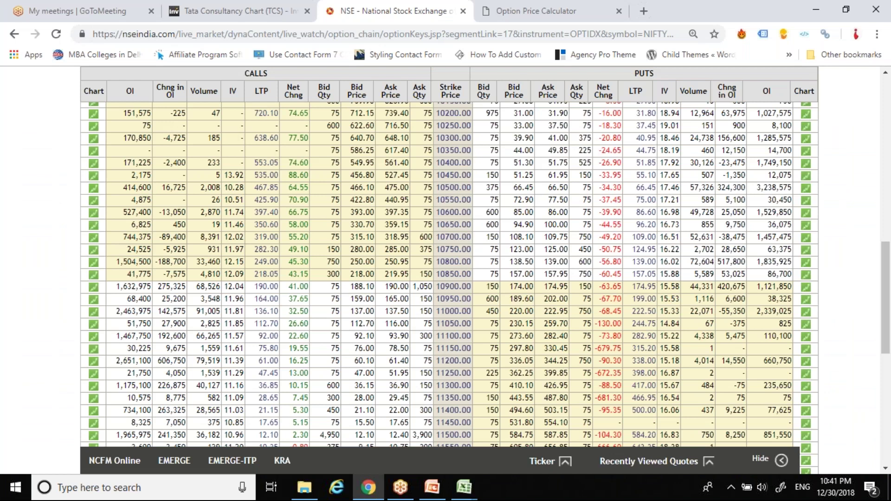
pyautogui.hotkey('alt', 'Tab')
pyautogui.write('=218')
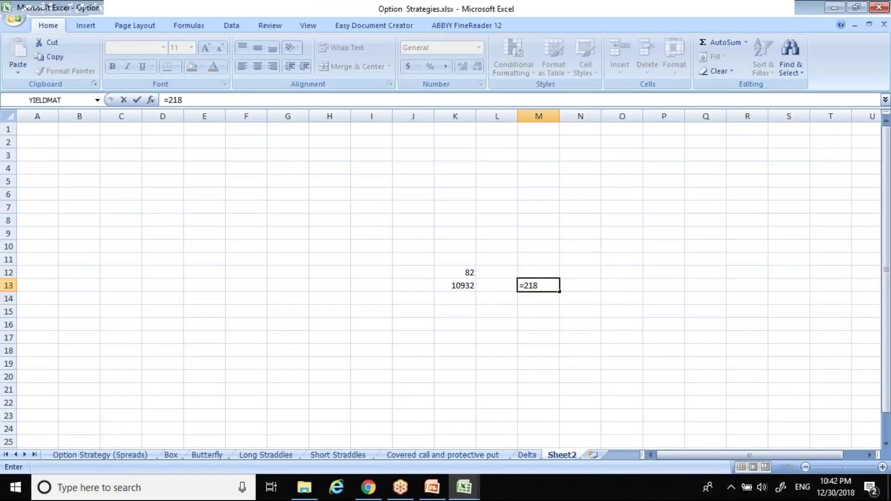
pyautogui.write('+157')
pyautogui.press('Return')
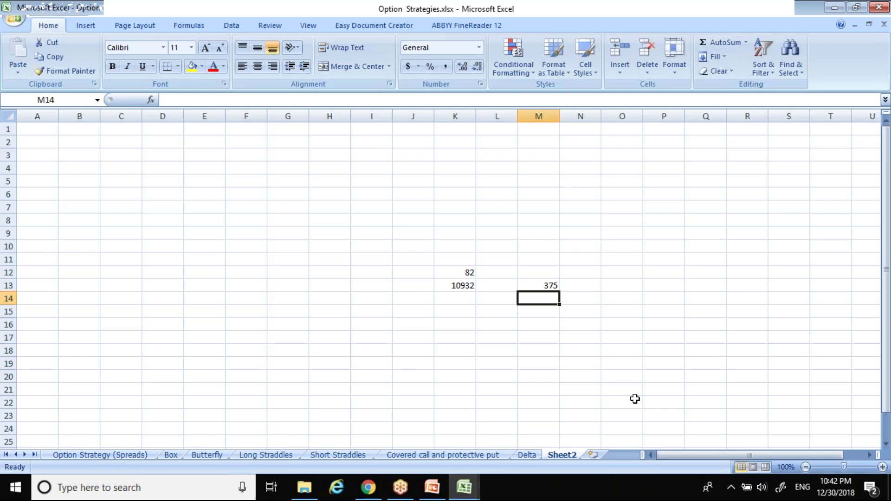
# Label cell M14 "Breakeven up" and fit column M to its contents
pyautogui.write('Breakeven up')
pyautogui.press('Return')
pyautogui.press('Up')
pyautogui.doubleClick(560, 116)
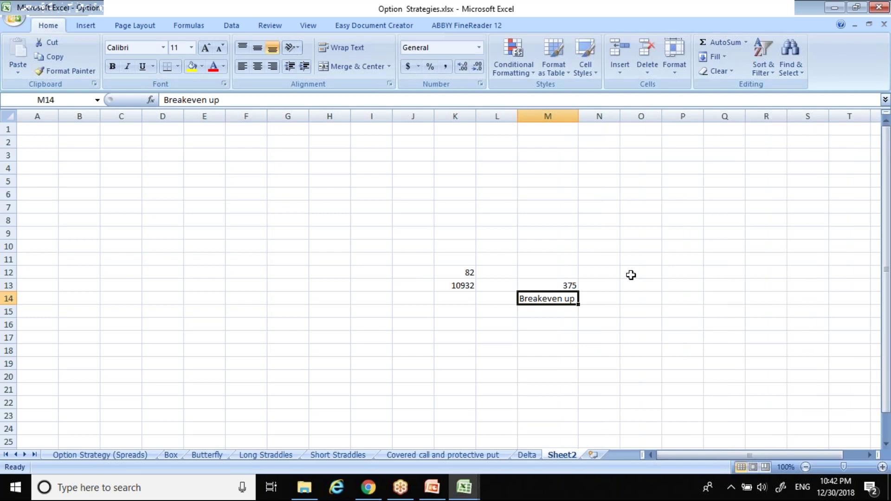
# Calculate the straddle's upper break-even as =10850+M13 in cell N14
pyautogui.click(612, 297)
pyautogui.write('=10850+')
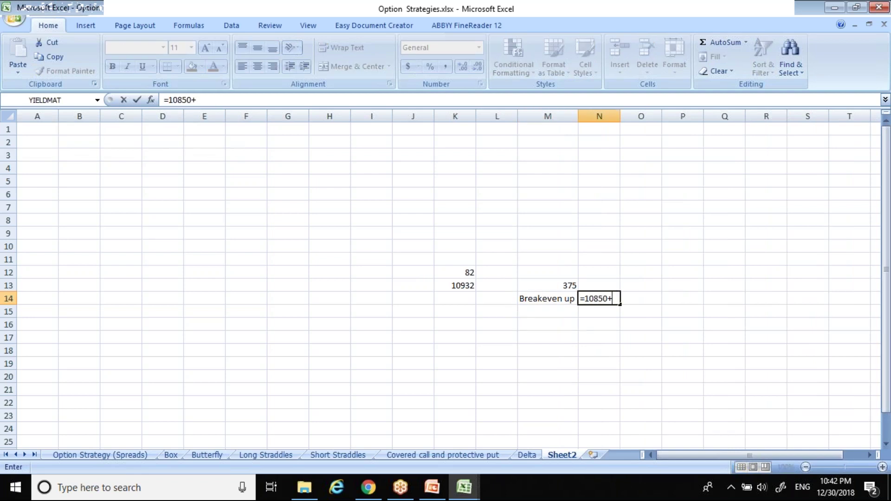
pyautogui.click(563, 284)
pyautogui.press('Return')
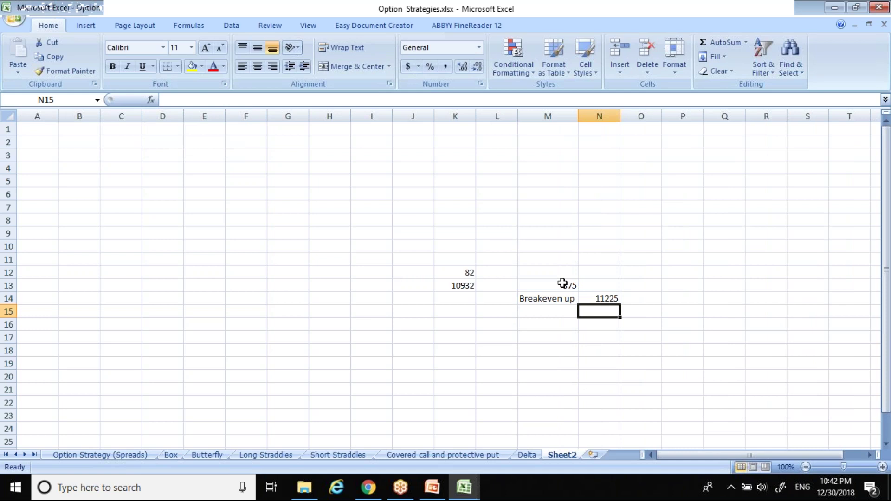
# Label cell M15 "Down" for the lower break-even
pyautogui.press('Left')
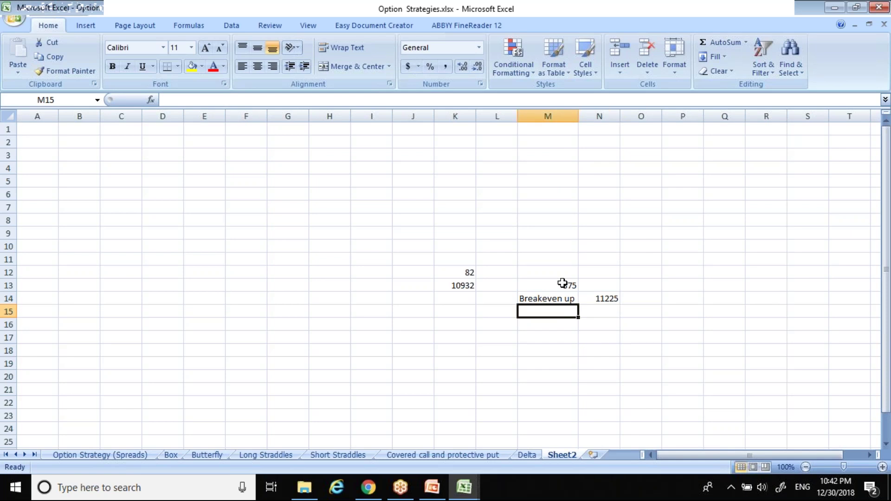
pyautogui.write('Down')
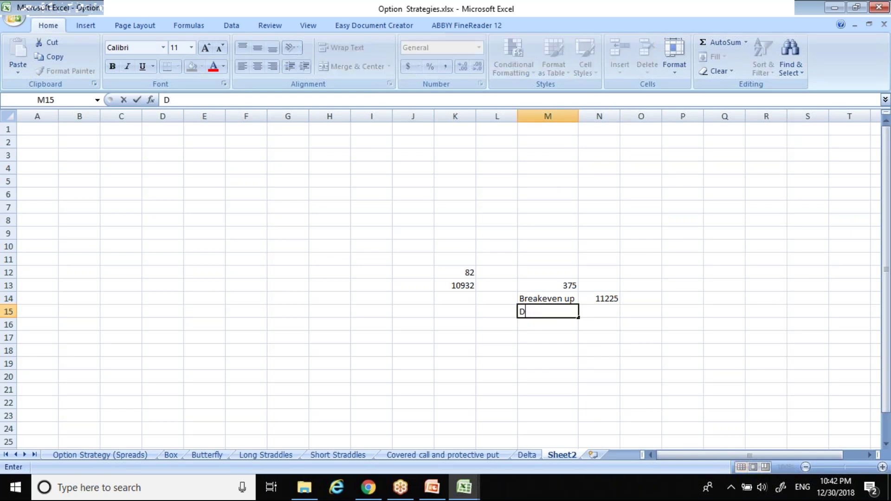
pyautogui.press('Tab')
# Enter the strike as =10850 in cell N15, beside the Down label
pyautogui.write('10850-')
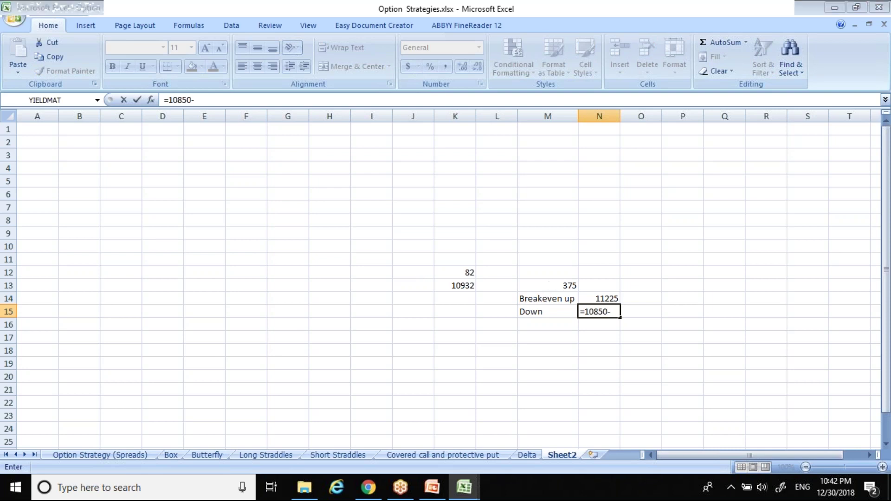
pyautogui.press('Return')
pyautogui.click(470, 292)
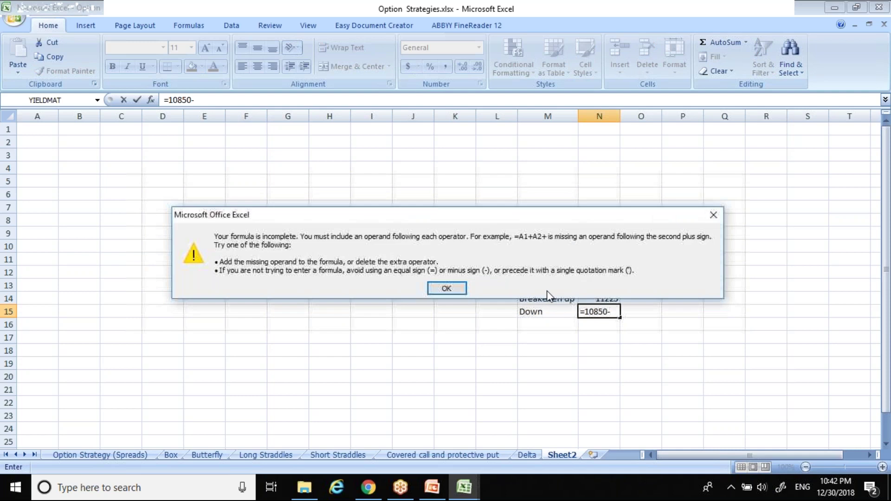
pyautogui.click(446, 288)
pyautogui.click(546, 285)
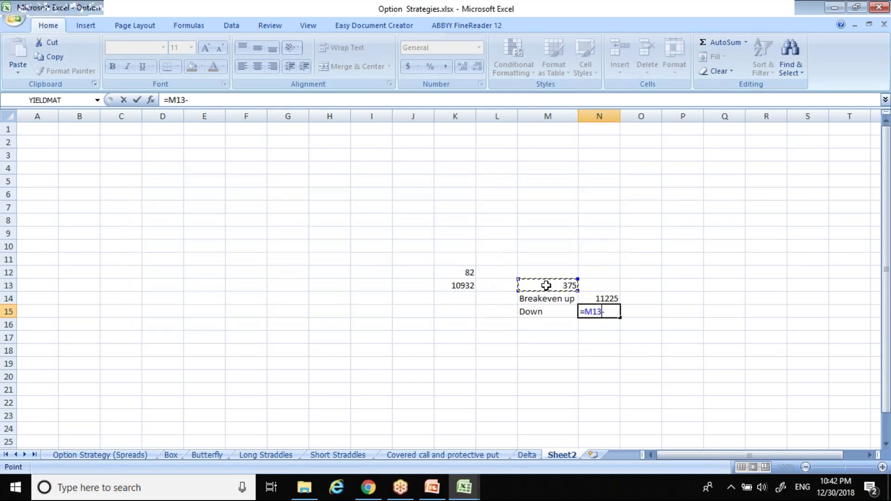
pyautogui.press('BackSpace')
pyautogui.press('BackSpace')
pyautogui.press('BackSpace')
pyautogui.press('BackSpace')
pyautogui.write('10-850')
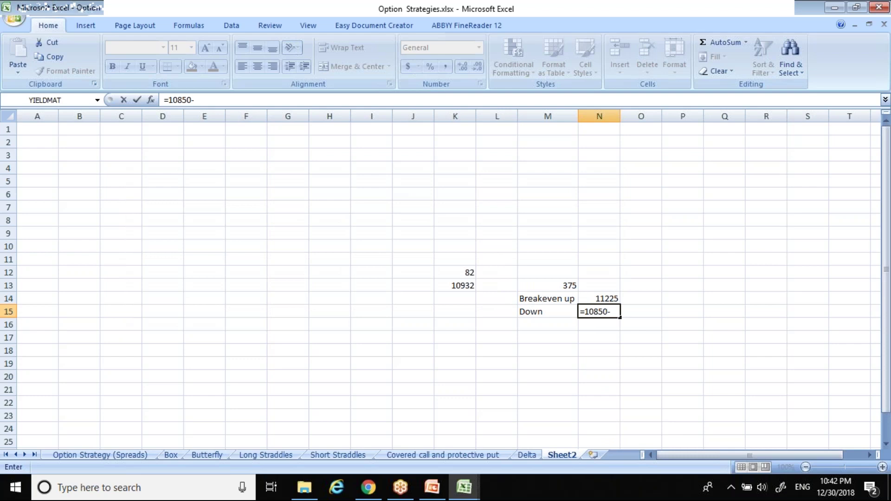
pyautogui.press('Return')
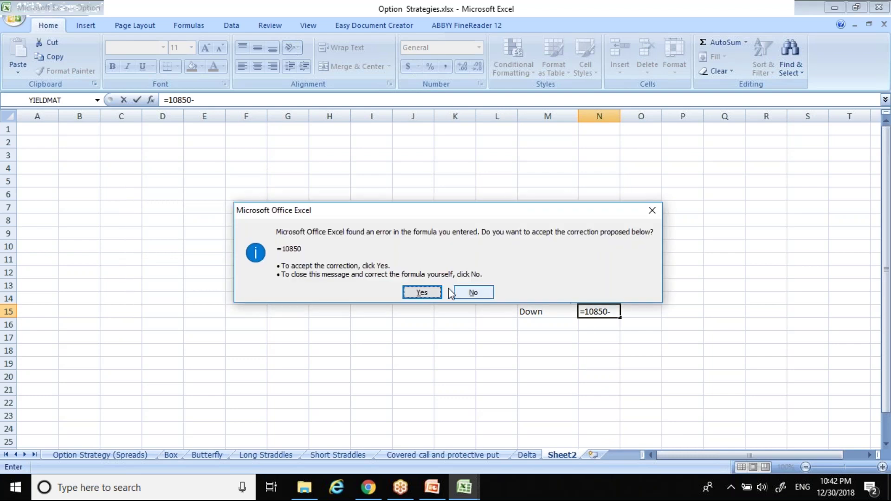
pyautogui.click(437, 294)
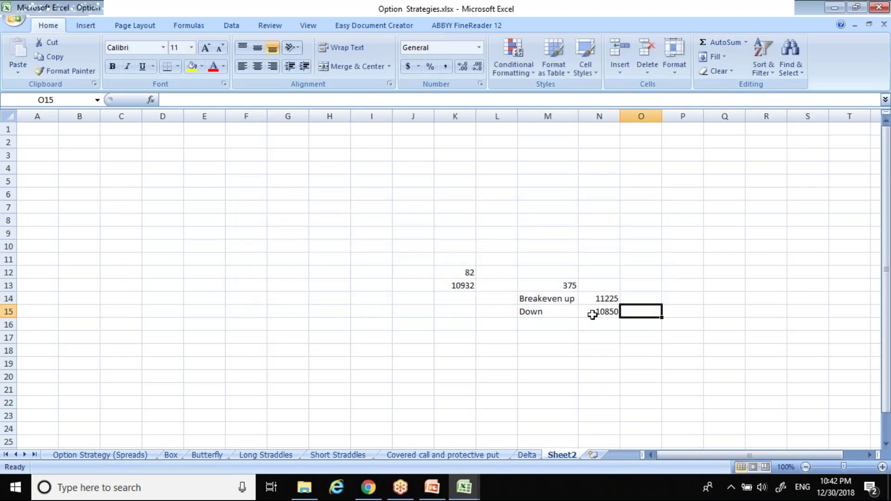
# Extend the formula in cell N15 to =10850-M13 for the lower break-even
pyautogui.click(593, 314)
pyautogui.doubleClick(593, 315)
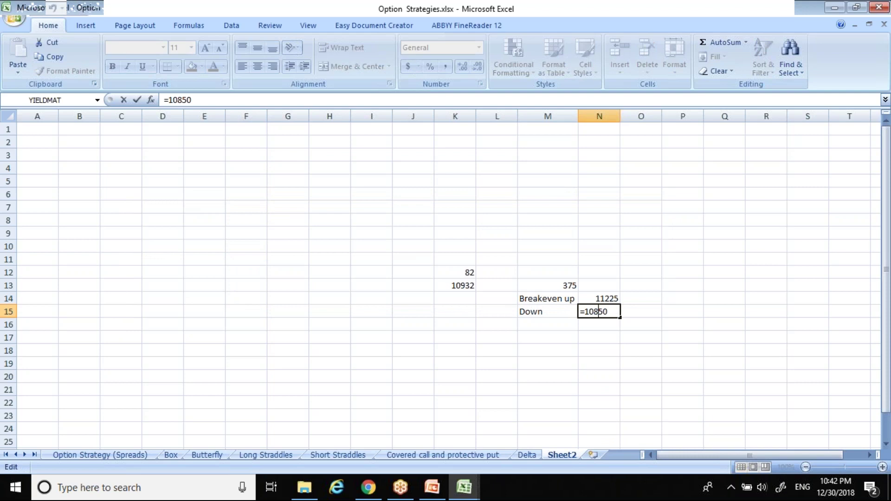
pyautogui.write('-')
pyautogui.click(566, 288)
pyautogui.press('Return')
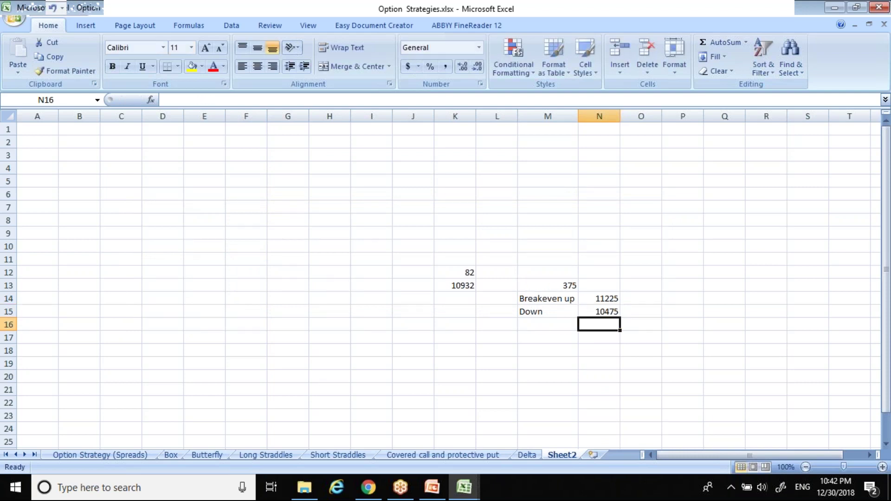
# Review the break-even formulas in N14 and N15 against the 10850 strike in Chrome's NIFTY option chain, returning to Excel
pyautogui.press('Up')
pyautogui.press('Up')
pyautogui.hotkey('shift', 'Up')
pyautogui.press('Right')
pyautogui.press('Left')
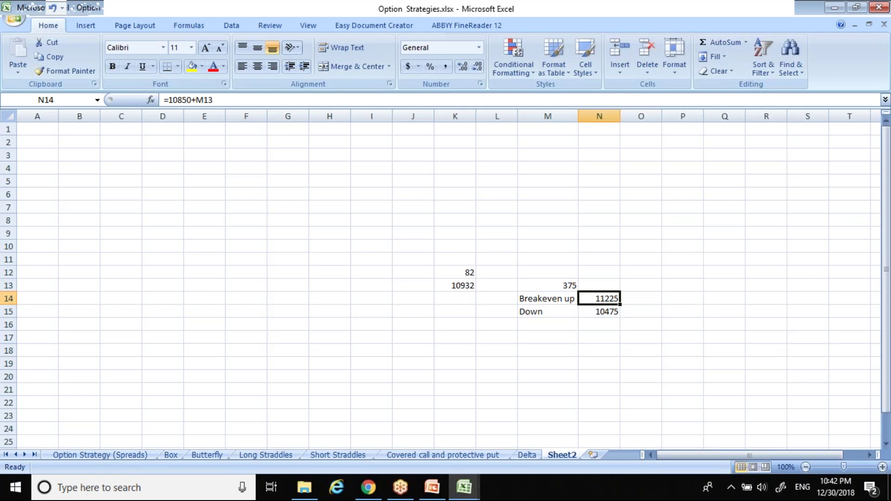
pyautogui.press('Down')
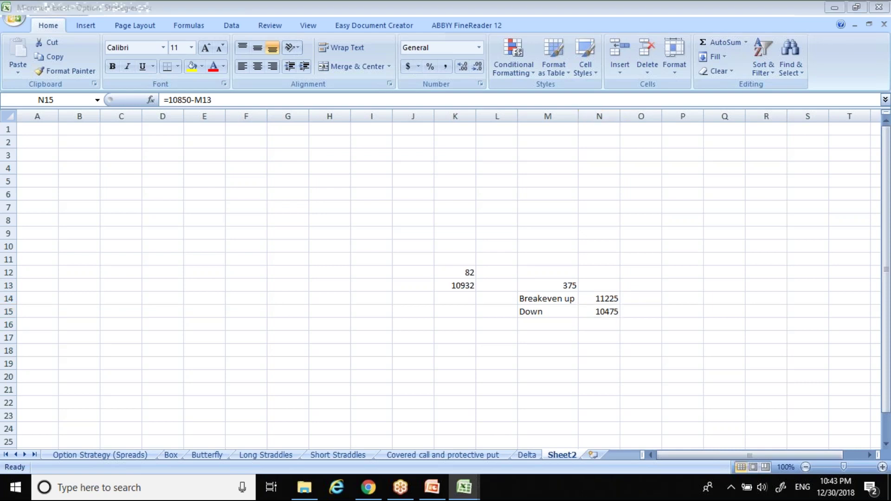
pyautogui.hotkey('alt', 'Tab')
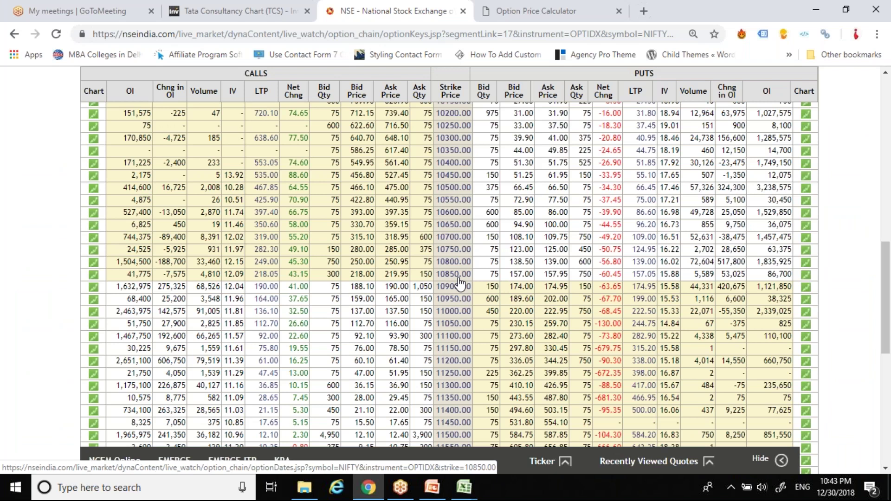
pyautogui.hotkey('alt', 'Tab')
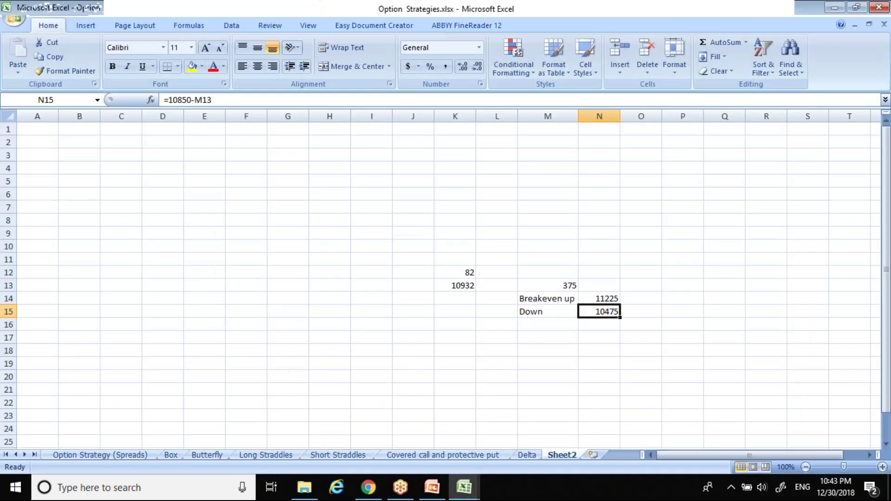
pyautogui.hotkey('alt', 'Tab')
pyautogui.hotkey('alt', 'Tab')
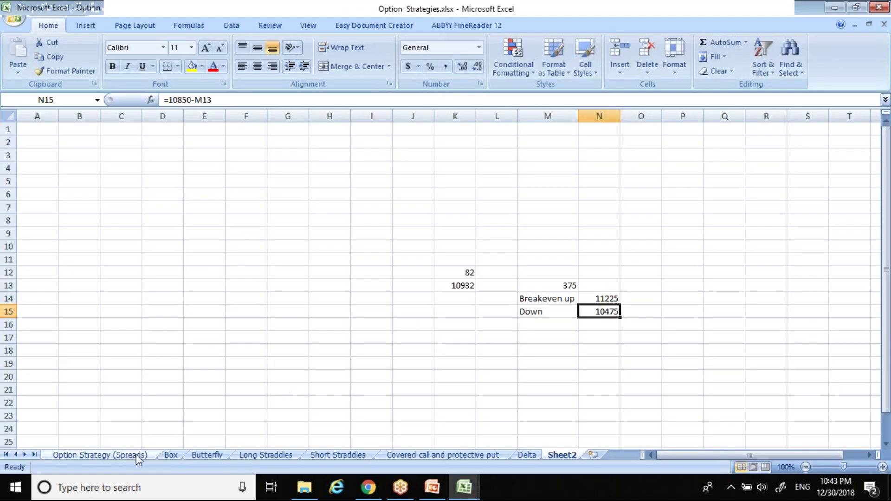
# Examine the net premium formula on the Long Straddles sheet, compare it with the Short Straddles sheet, and return to Long Straddles
pyautogui.click(281, 455)
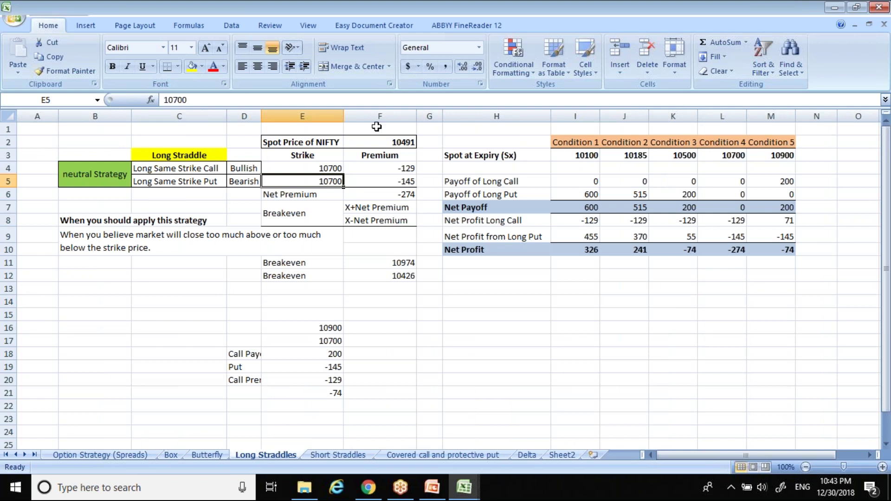
pyautogui.click(389, 196)
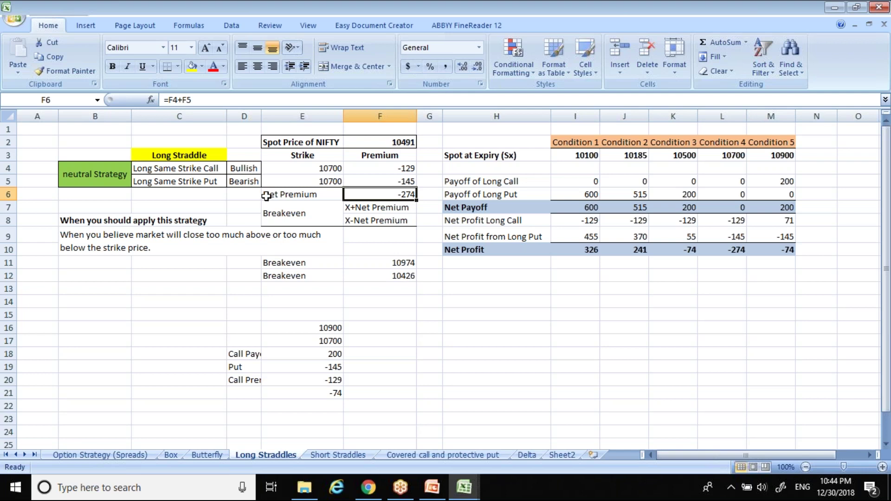
pyautogui.click(335, 455)
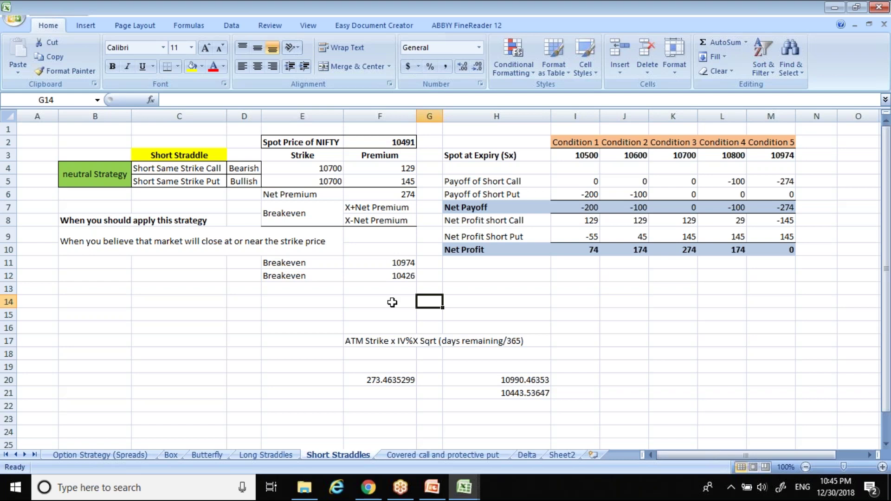
pyautogui.click(273, 456)
pyautogui.rightClick(279, 458)
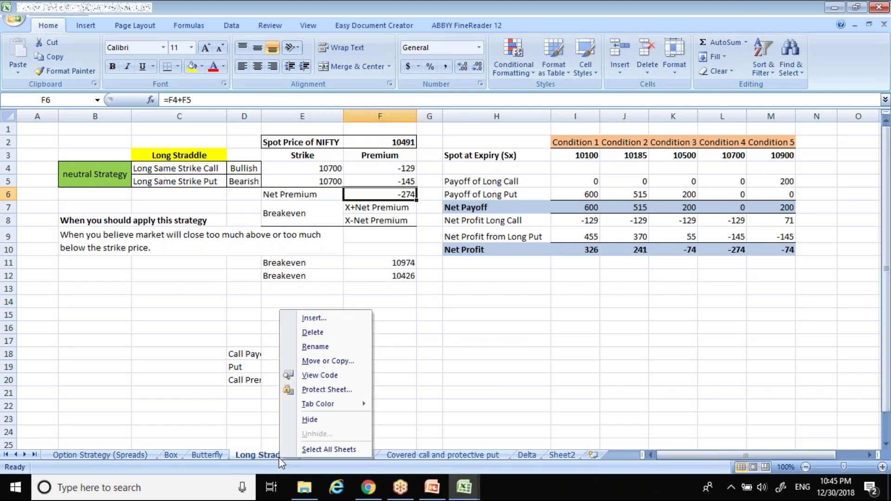
pyautogui.click(436, 353)
pyautogui.click(436, 353)
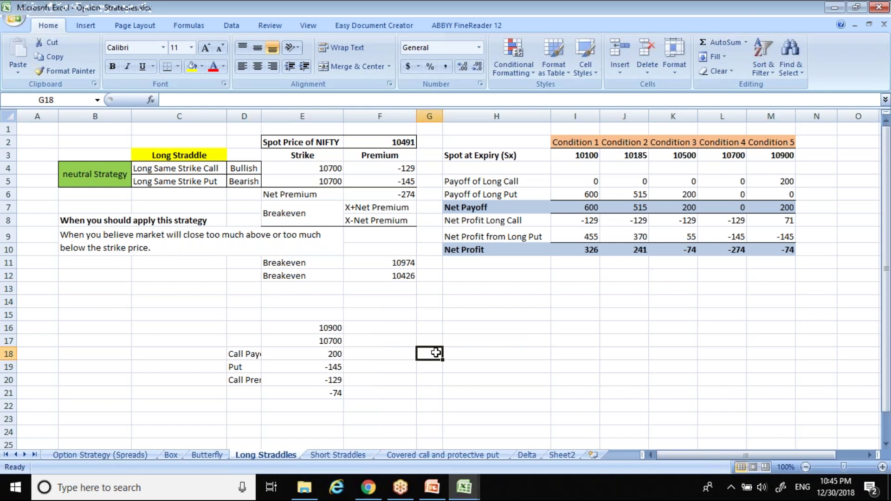
# Create a copy of the Short Straddles sheet in the same workbook and place it directly after the original
pyautogui.click(350, 456)
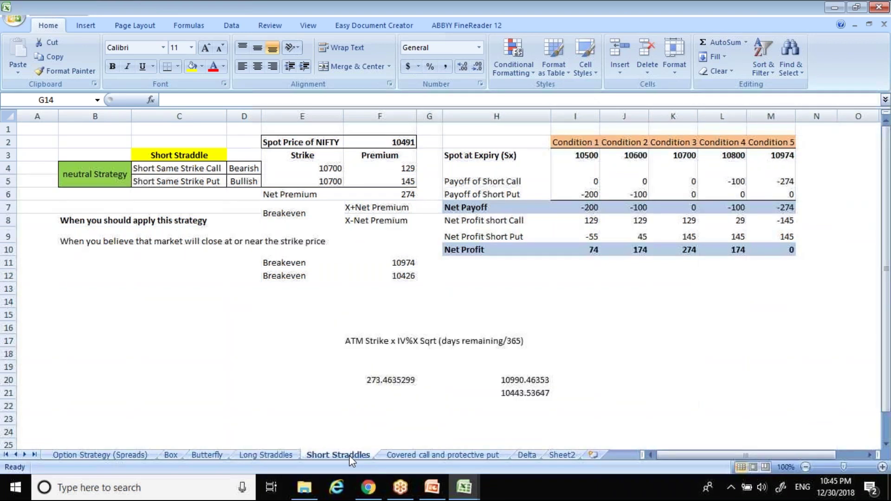
pyautogui.rightClick(349, 456)
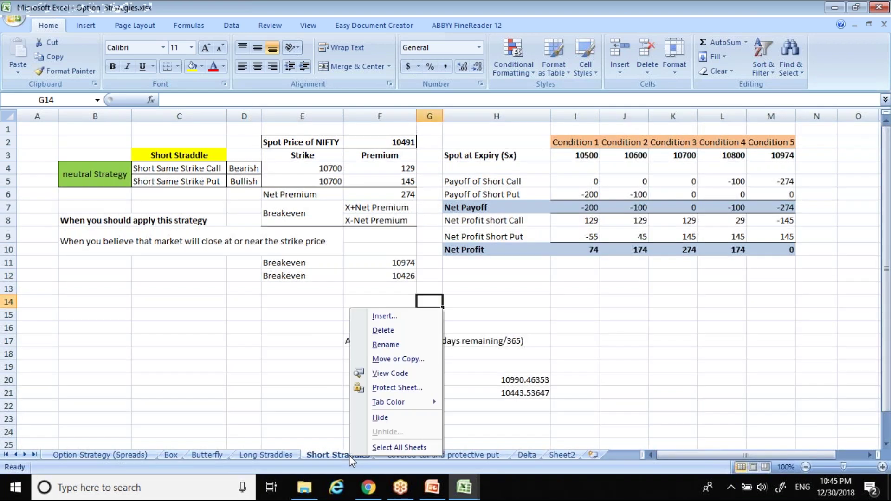
pyautogui.click(424, 358)
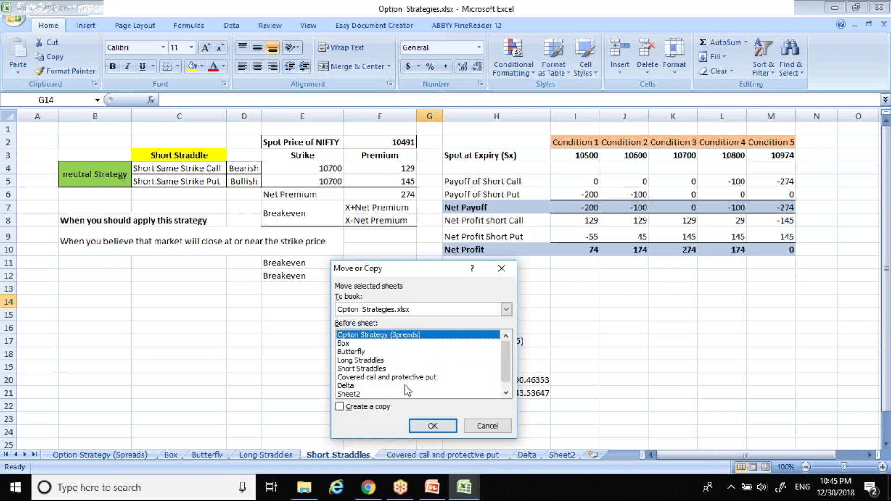
pyautogui.click(412, 369)
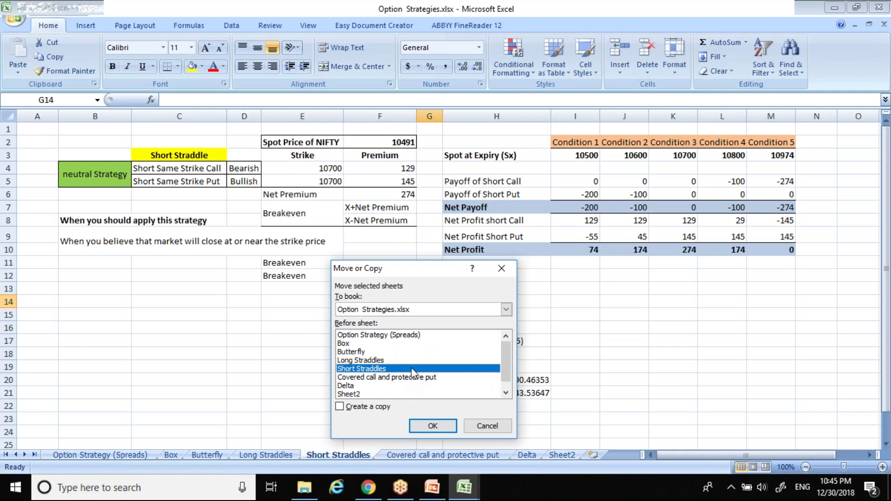
pyautogui.click(375, 409)
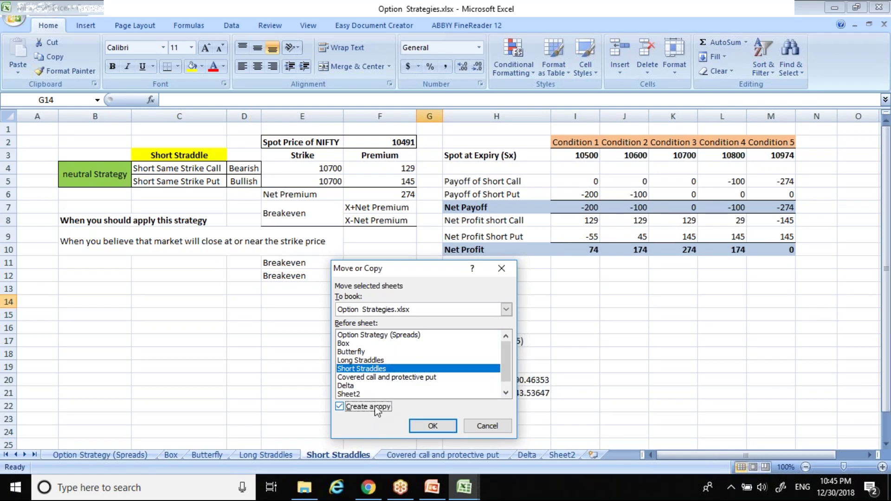
pyautogui.click(433, 426)
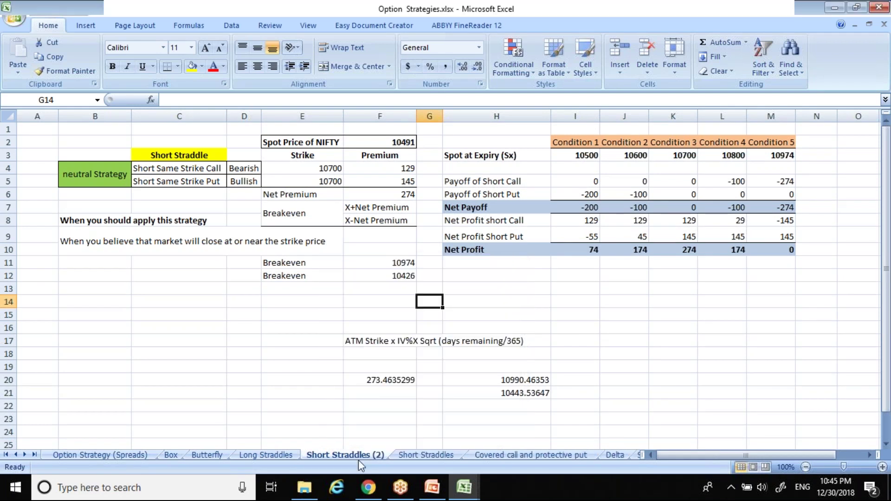
pyautogui.moveTo(360, 457); pyautogui.dragTo(461, 457)
pyautogui.moveTo(395, 460); pyautogui.dragTo(475, 452)
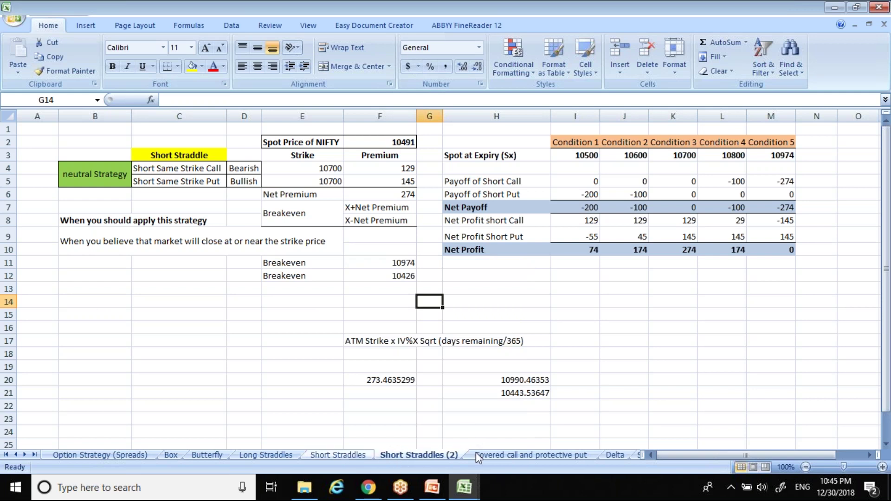
# Rename the copied Short Straddles sheet as Short Strangles
pyautogui.rightClick(443, 454)
pyautogui.click(481, 343)
pyautogui.press('End')
pyautogui.press('BackSpace')
pyautogui.press('BackSpace')
pyautogui.press('BackSpace')
pyautogui.press('BackSpace')
pyautogui.press('BackSpace')
pyautogui.press('BackSpace')
pyautogui.press('BackSpace')
pyautogui.press('BackSpace')
pyautogui.press('BackSpace')
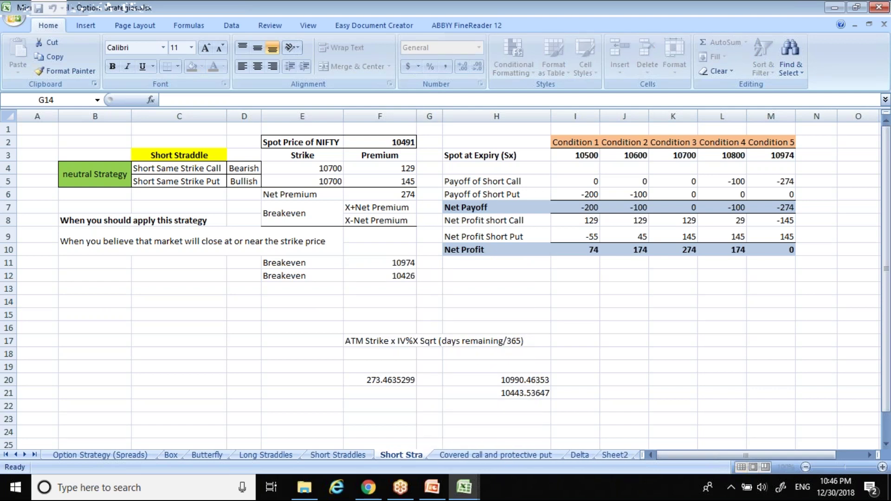
pyautogui.write('ngles')
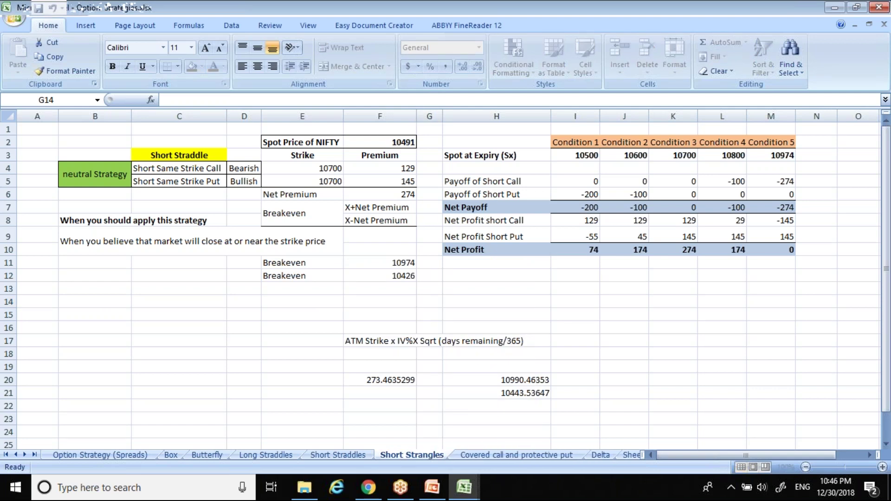
pyautogui.press('Return')
# Change the strategy heading in cell C3 to Short Strangles
pyautogui.click(216, 156)
pyautogui.press('F2')
pyautogui.press('BackSpace')
pyautogui.press('BackSpace')
pyautogui.press('BackSpace')
pyautogui.press('BackSpace')
pyautogui.write('ngles')
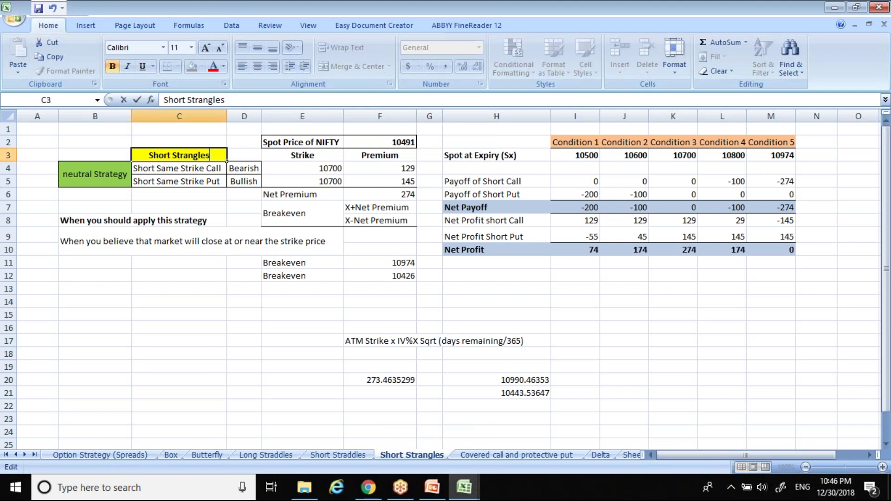
pyautogui.press('Return')
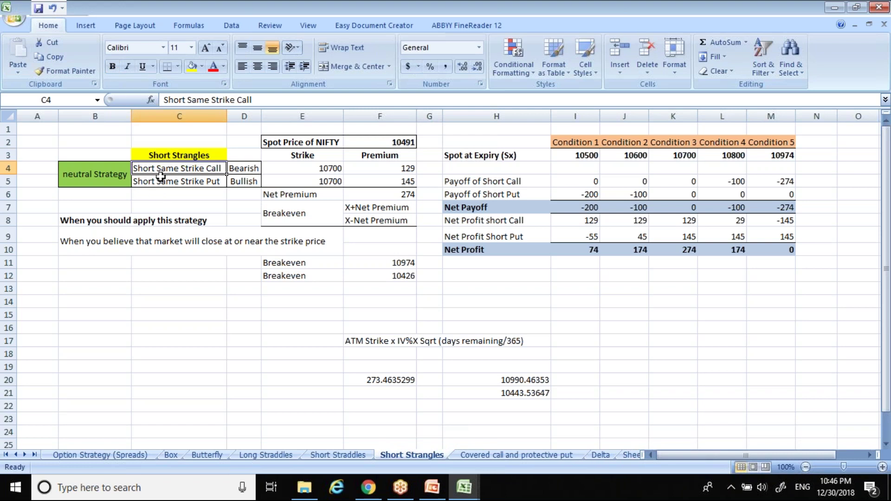
# Change the leg labels to Short higher Strike Call in C4 and Short lower Strike Put in C5
pyautogui.doubleClick(176, 168)
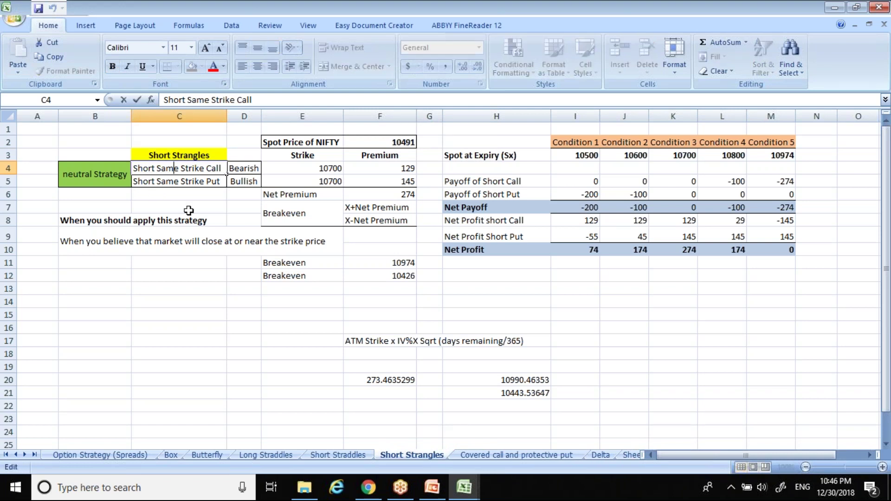
pyautogui.moveTo(156, 168); pyautogui.dragTo(179, 168)
pyautogui.write('hi')
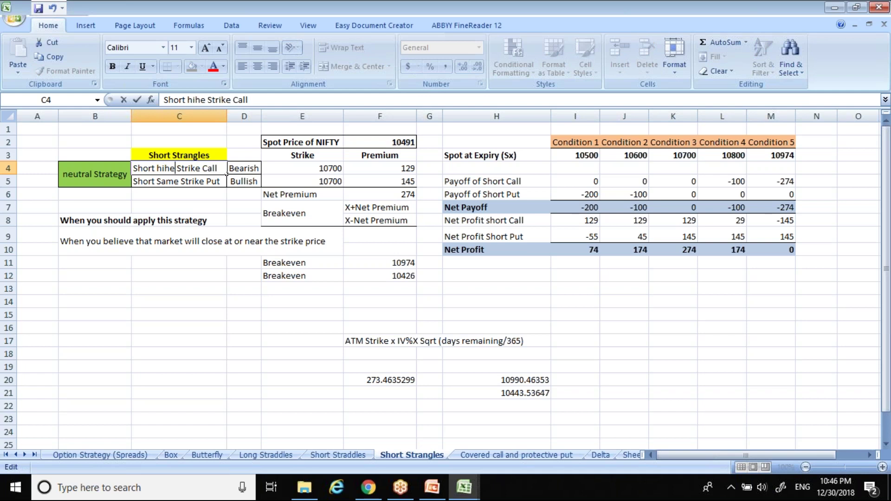
pyautogui.write('gher')
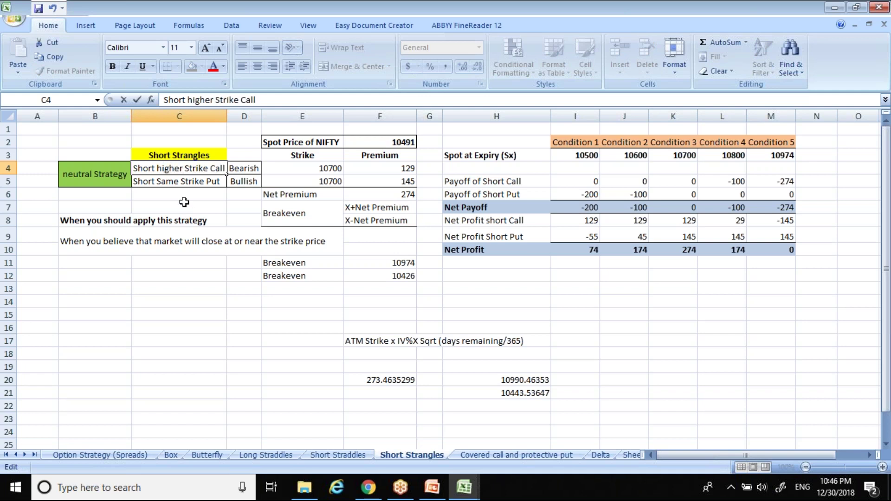
pyautogui.doubleClick(177, 184)
pyautogui.moveTo(179, 182); pyautogui.dragTo(157, 182)
pyautogui.write('lower')
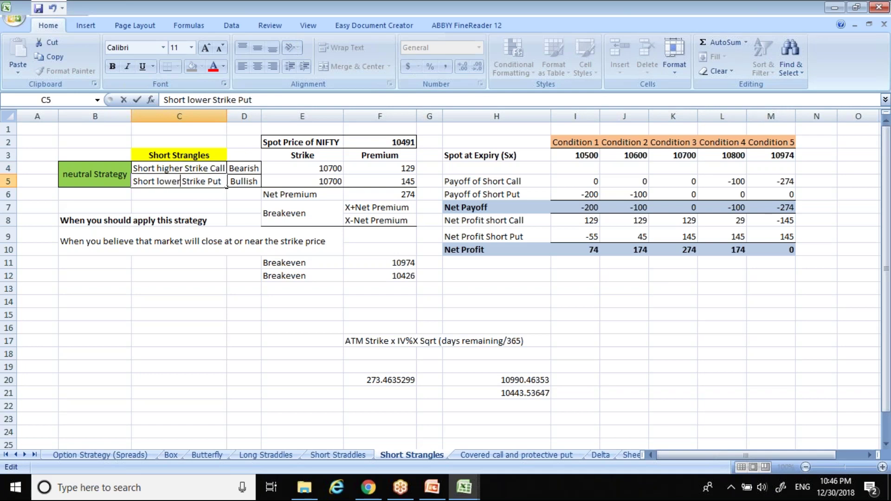
pyautogui.hotkey('ctrl', 'Return')
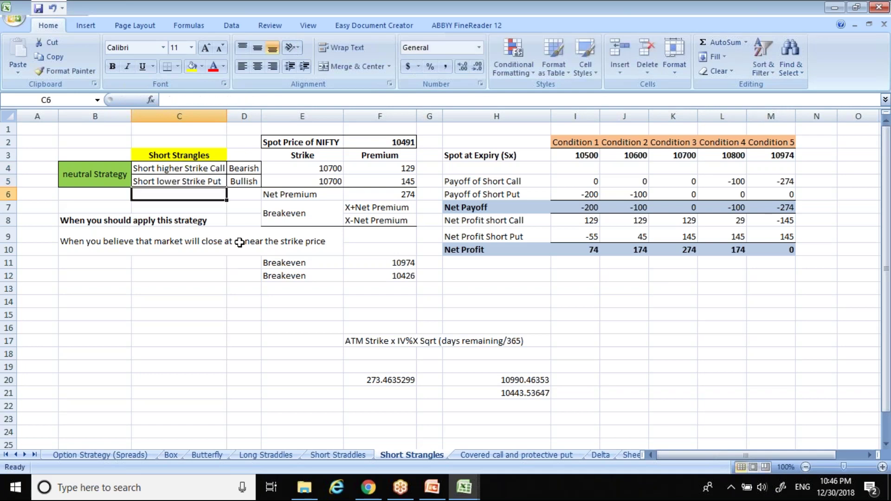
# Review the strangle's call and put legs and check the available strikes in Chrome's NIFTY option chain, returning to Excel
pyautogui.press('Right')
pyautogui.press('Left')
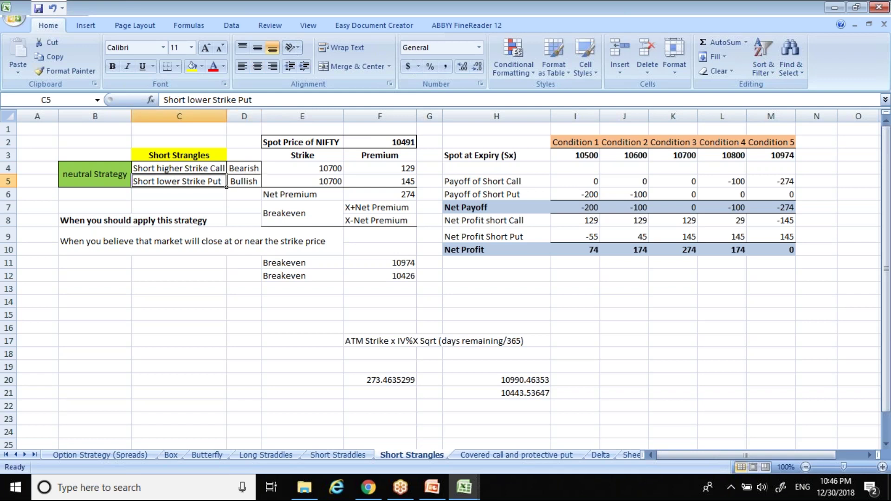
pyautogui.press('Right')
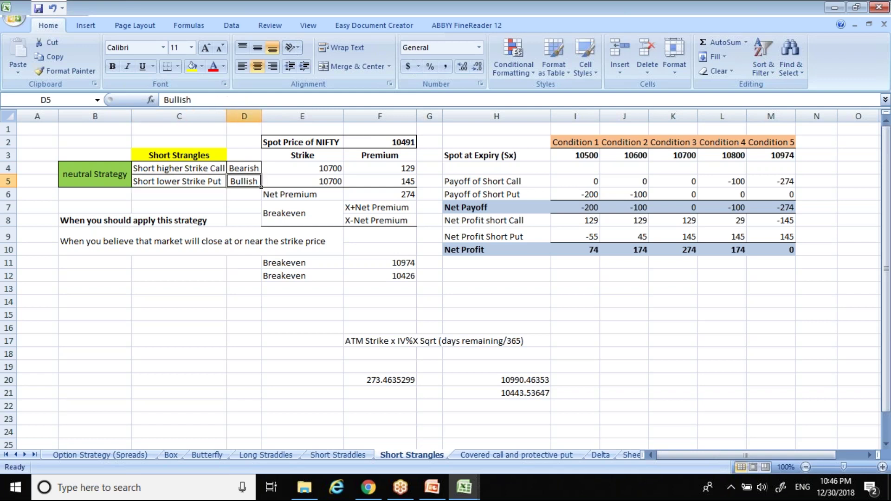
pyautogui.press('Up')
pyautogui.press('Left')
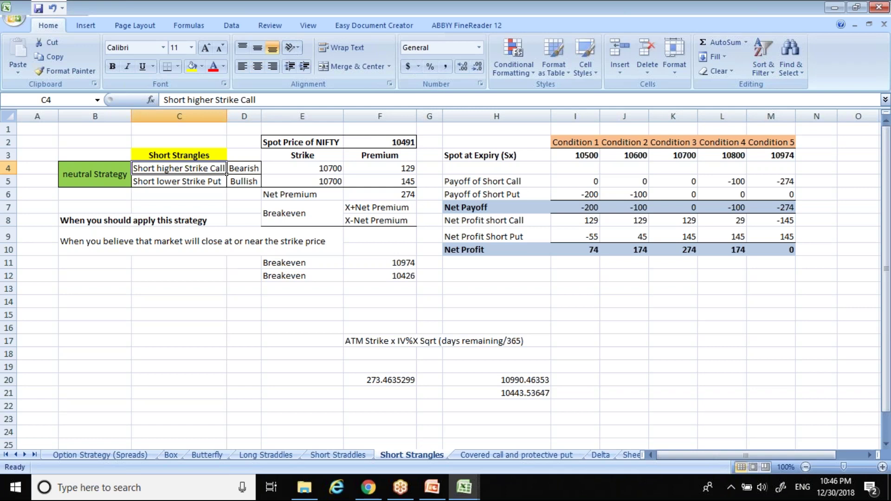
pyautogui.press('Right')
pyautogui.press('Right')
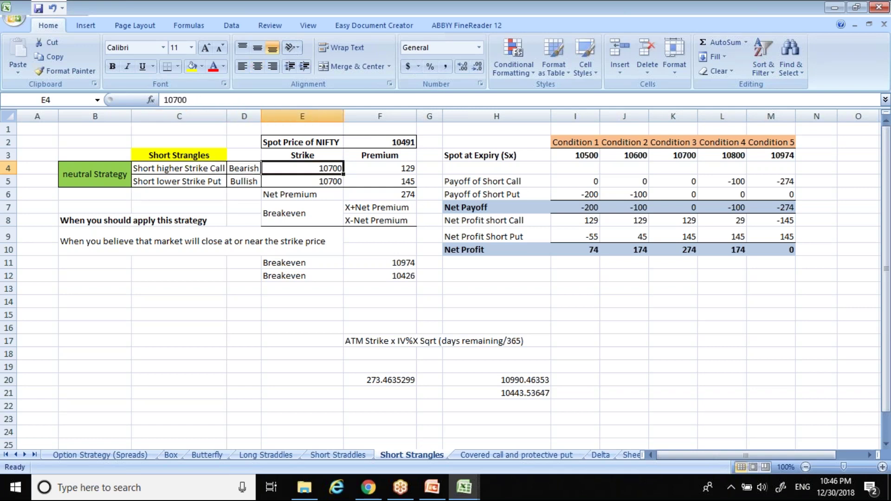
pyautogui.hotkey('alt', 'Tab')
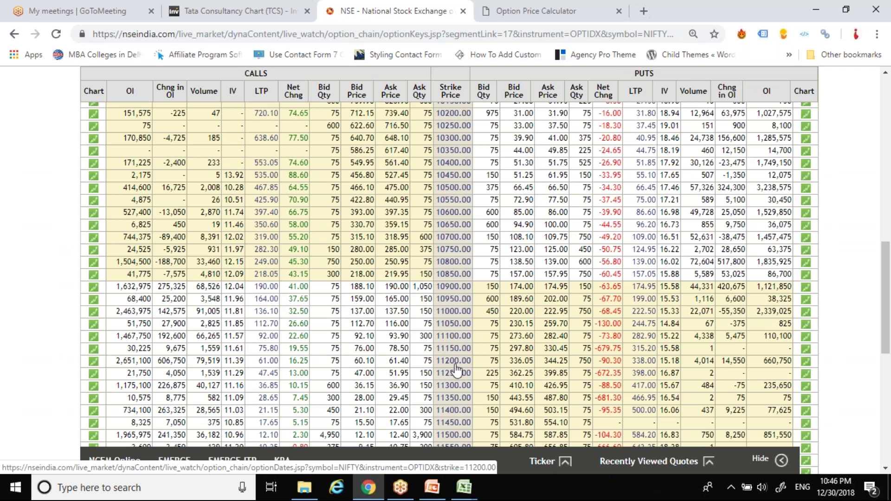
pyautogui.hotkey('alt', 'Tab')
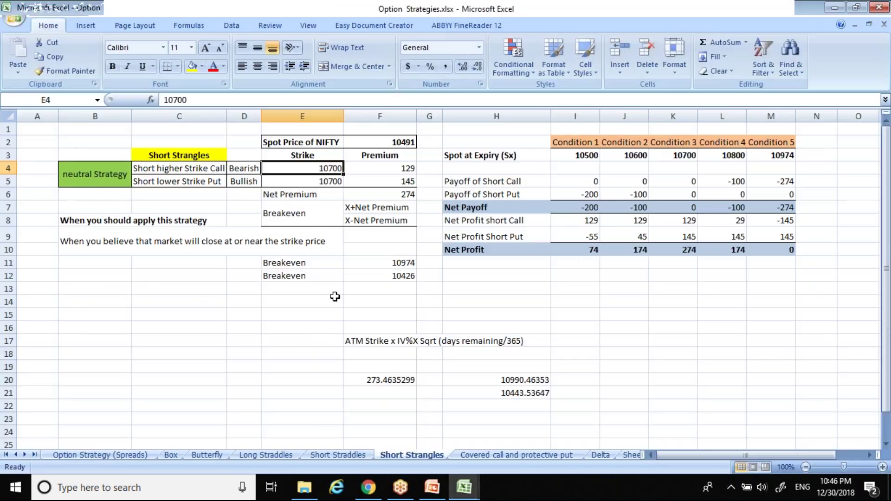
# Set the short call's strike in cell E4 to 11200
pyautogui.click(300, 181)
pyautogui.click(302, 170)
pyautogui.write('11200')
pyautogui.press('Tab')
# Look up the 11200 call premium in Chrome's NIFTY option chain and enter 61 in Excel cell F4
pyautogui.hotkey('alt', 'Tab')
pyautogui.hotkey('alt', 'Tab')
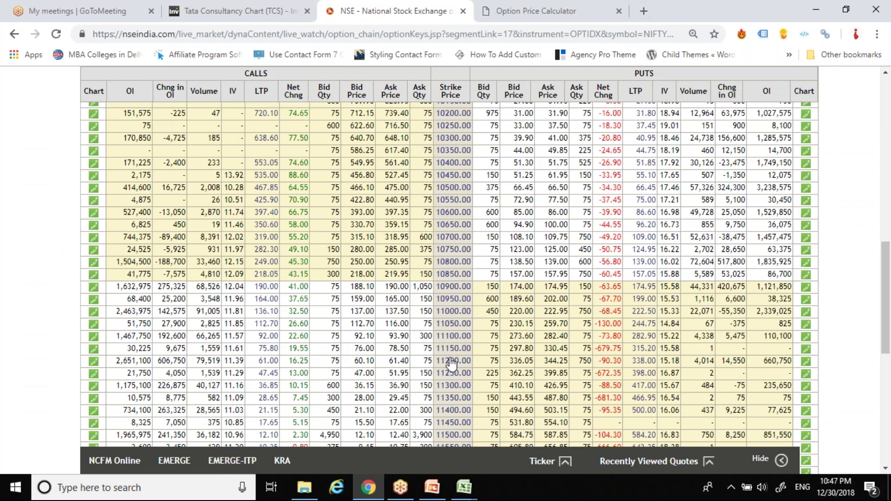
pyautogui.hotkey('alt', 'Tab')
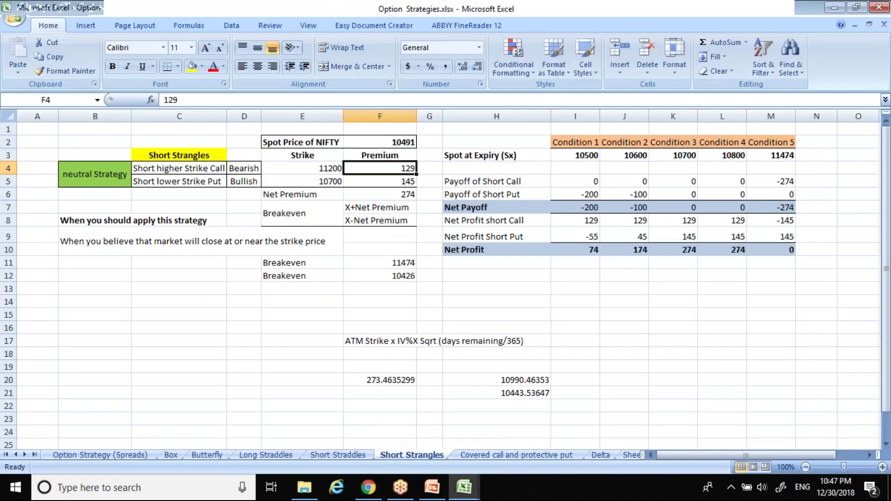
pyautogui.write('61')
pyautogui.press('Return')
# Consult the put side of Chrome's option chain, and in Excel set the short put's strike in E5 to 10600 and premium in F5 to 86
pyautogui.hotkey('alt', 'Tab')
pyautogui.hotkey('alt', 'Tab')
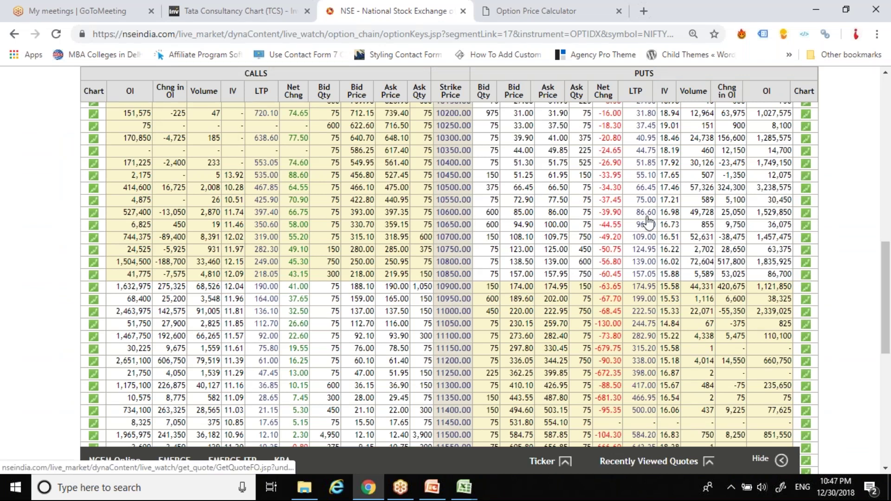
pyautogui.hotkey('alt', 'Tab')
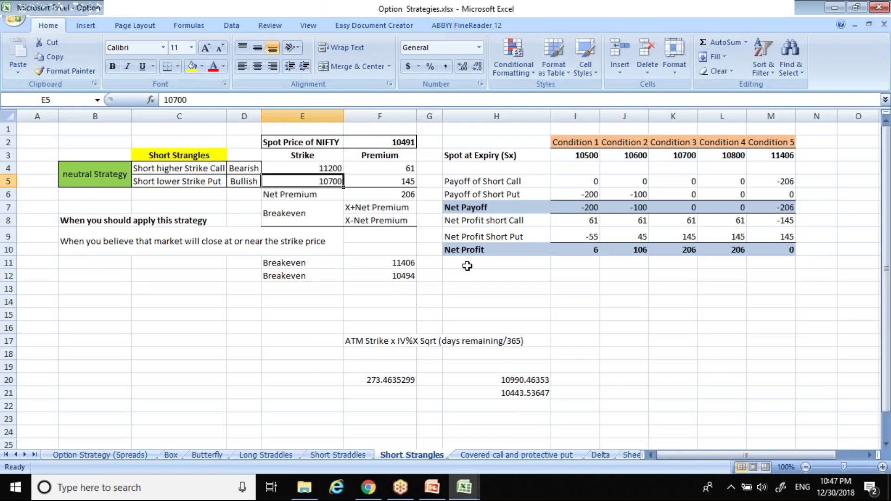
pyautogui.write('10600')
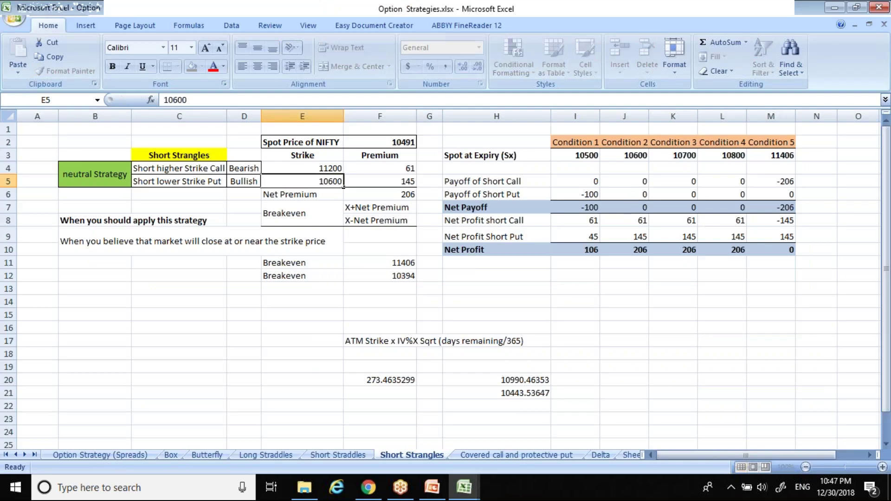
pyautogui.press('Tab')
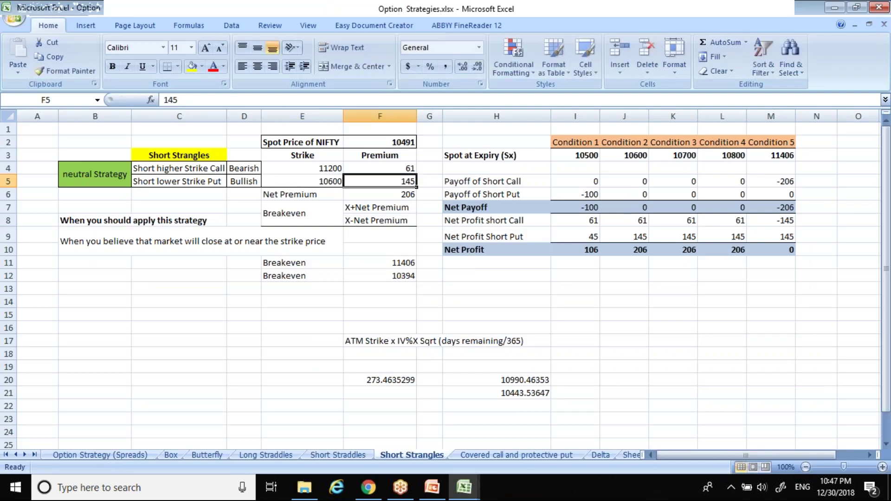
pyautogui.write('86')
pyautogui.press('Return')
# Examine the call and put premiums in F4 and F5 and the net premium formula in F6
pyautogui.press('Right')
pyautogui.press('Up')
pyautogui.press('Up')
pyautogui.press('Down')
pyautogui.press('Down')
pyautogui.press('Up')
pyautogui.press('Up')
pyautogui.press('Up')
pyautogui.press('Down')
pyautogui.press('Down')
pyautogui.press('Down')
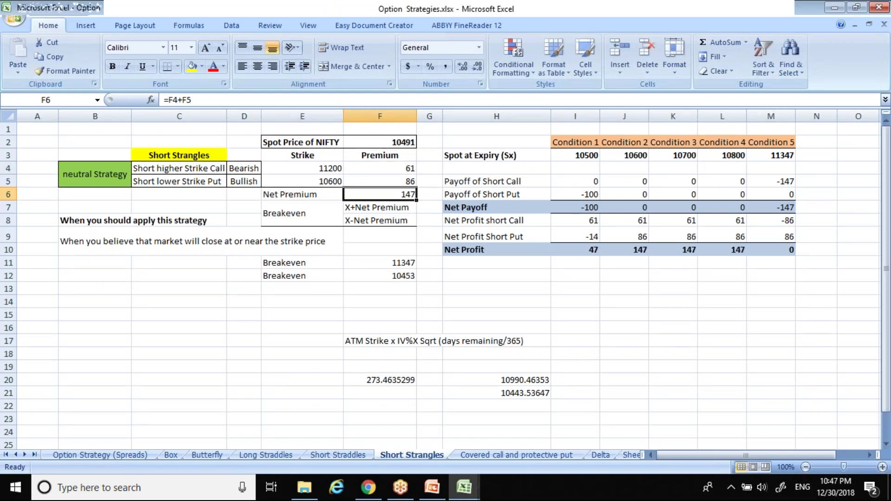
pyautogui.press('Up')
pyautogui.press('Up')
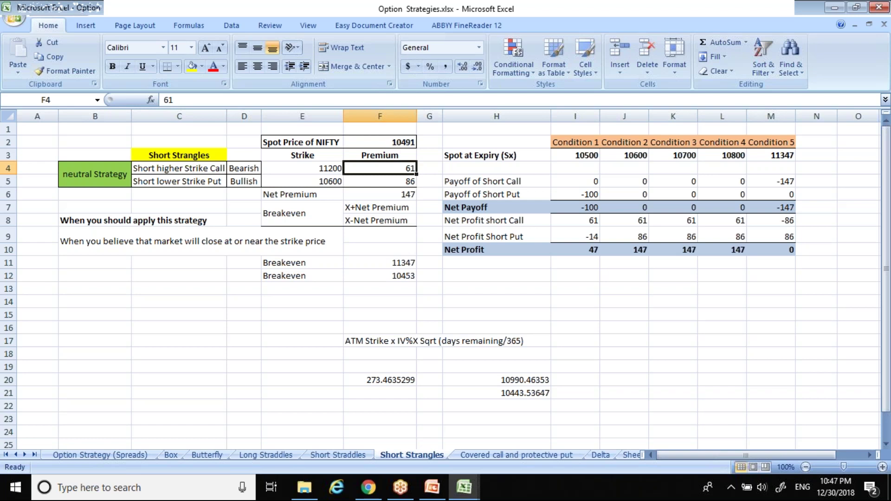
pyautogui.press('Right')
pyautogui.press('Right')
pyautogui.press('Right')
pyautogui.press('Up')
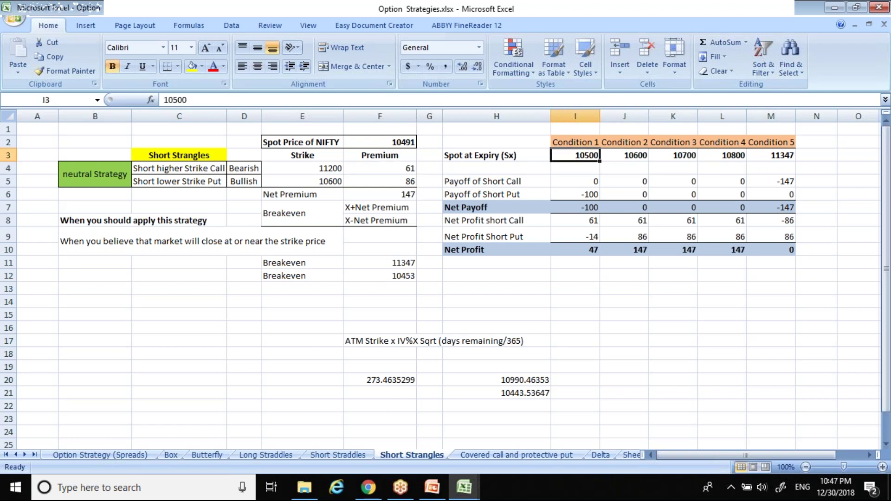
pyautogui.write('11')
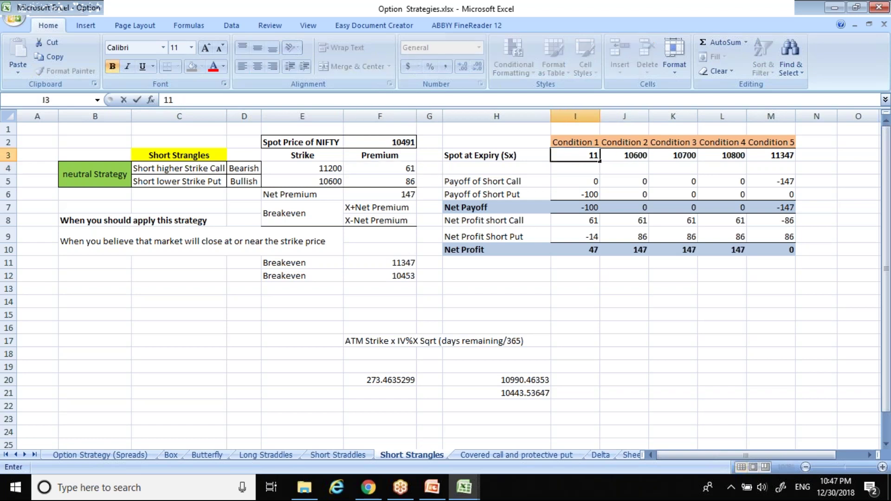
pyautogui.press('Escape')
pyautogui.press('Right')
pyautogui.press('Right')
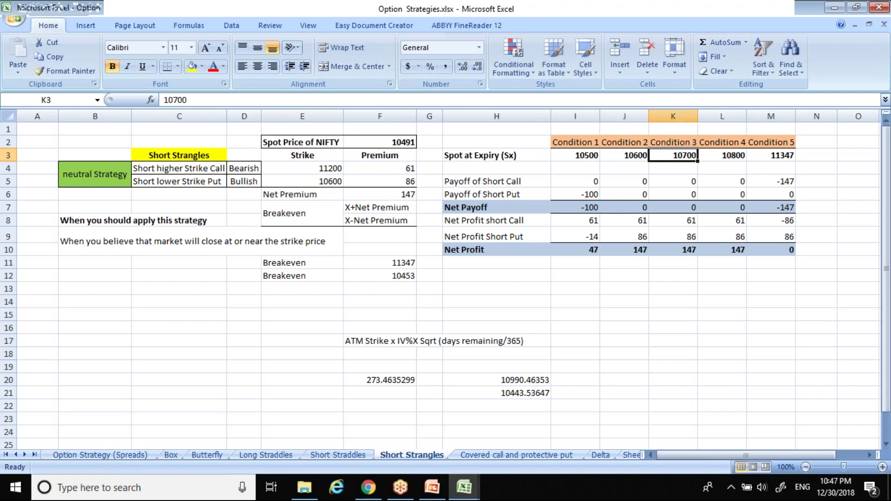
pyautogui.write('11')
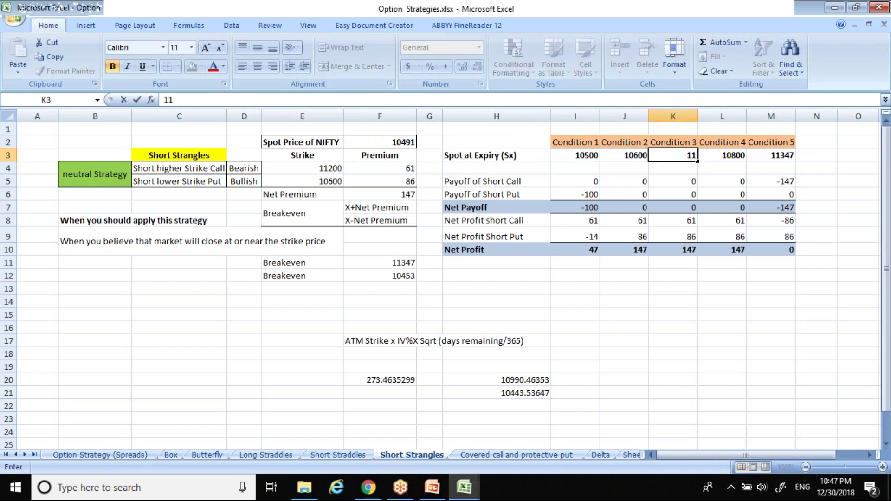
pyautogui.press('Escape')
pyautogui.press('Left')
pyautogui.press('Left')
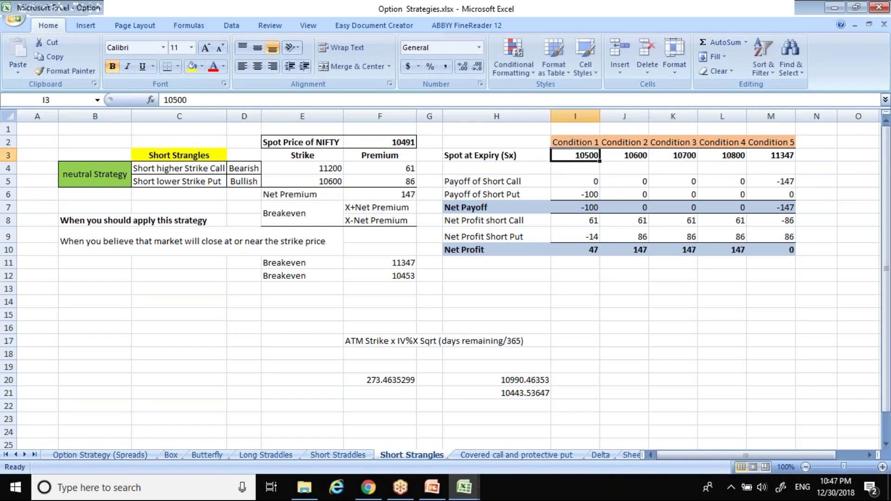
# Set the Condition 1 spot at expiry in I3 to 11200
pyautogui.write('11')
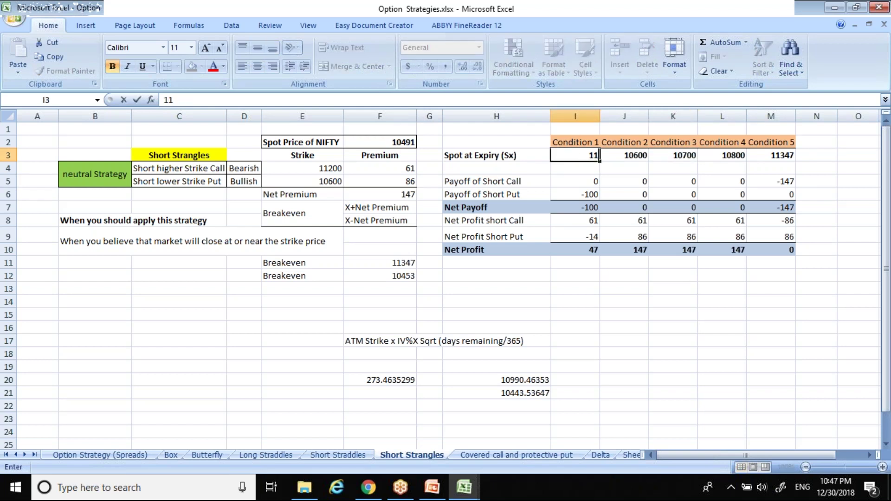
pyautogui.write('200')
pyautogui.press('Return')
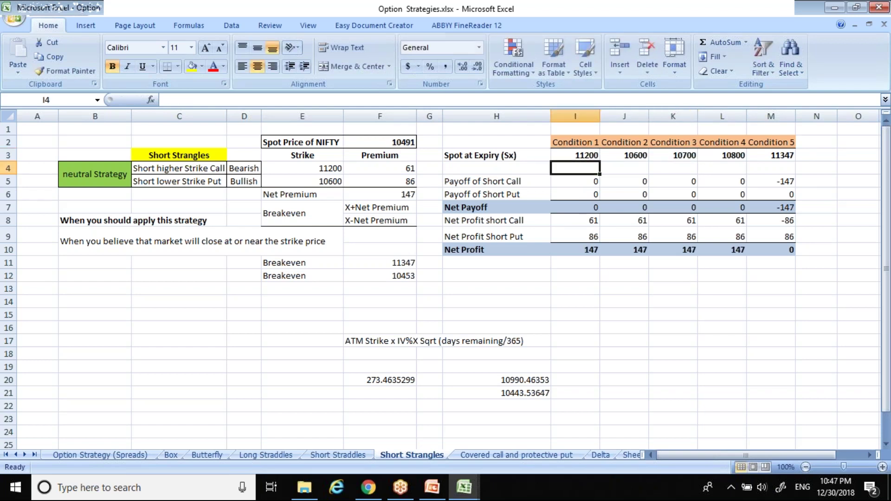
# Change the Condition 1 spot at expiry in I3 to the short put's strike, 10600
pyautogui.press('Up')
pyautogui.press('Right')
pyautogui.press('Right')
pyautogui.press('Right')
pyautogui.press('Left')
pyautogui.press('Left')
pyautogui.press('Left')
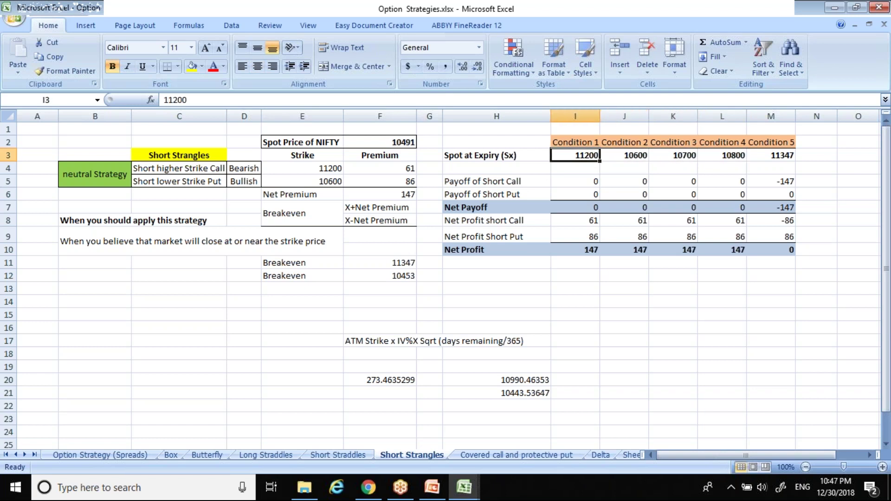
pyautogui.write('10600')
pyautogui.press('Return')
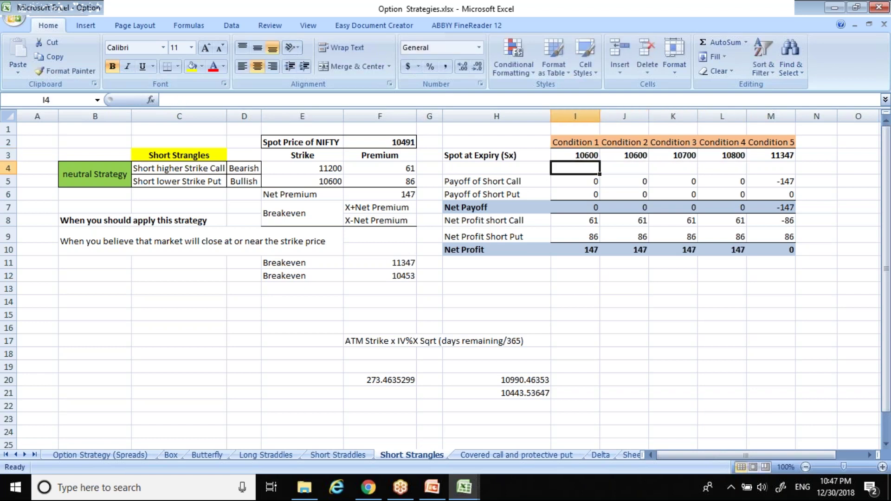
# Set the Condition 5 spot at expiry in M3 to the short call's strike, 11200
pyautogui.press('Up')
pyautogui.press('Right')
pyautogui.press('Right')
pyautogui.press('Right')
pyautogui.press('Right')
pyautogui.write('11200')
pyautogui.press('Return')
# Examine the Net Profit row for the short strangle across the five expiry conditions
pyautogui.press('Down')
pyautogui.press('Down')
pyautogui.press('Down')
pyautogui.press('Down')
pyautogui.press('Down')
pyautogui.press('Down')
pyautogui.press('Left')
pyautogui.press('Left')
pyautogui.press('Left')
pyautogui.press('Left')
pyautogui.press('Left')
pyautogui.press('Up')
pyautogui.press('Up')
pyautogui.press('Up')
pyautogui.press('Up')
pyautogui.press('Up')
pyautogui.press('Up')
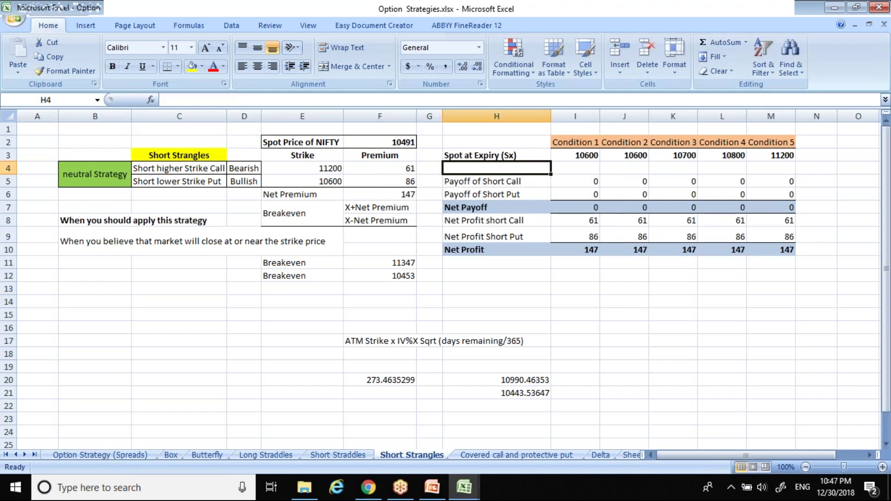
# Set the Condition 2 spot at expiry in J3 to 10900
pyautogui.press('Up')
pyautogui.press('Right')
pyautogui.press('Right')
pyautogui.press('Right')
pyautogui.press('Right')
pyautogui.press('Right')
pyautogui.press('Left')
pyautogui.press('Left')
pyautogui.press('Left')
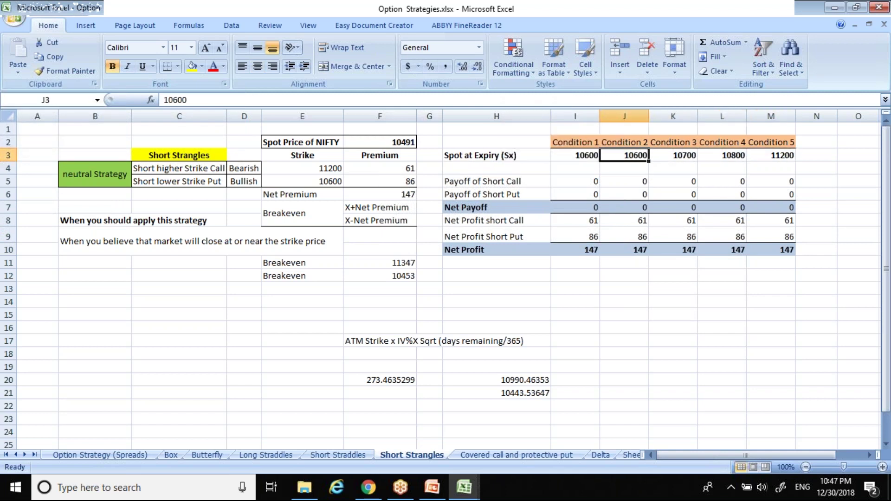
pyautogui.write('10900')
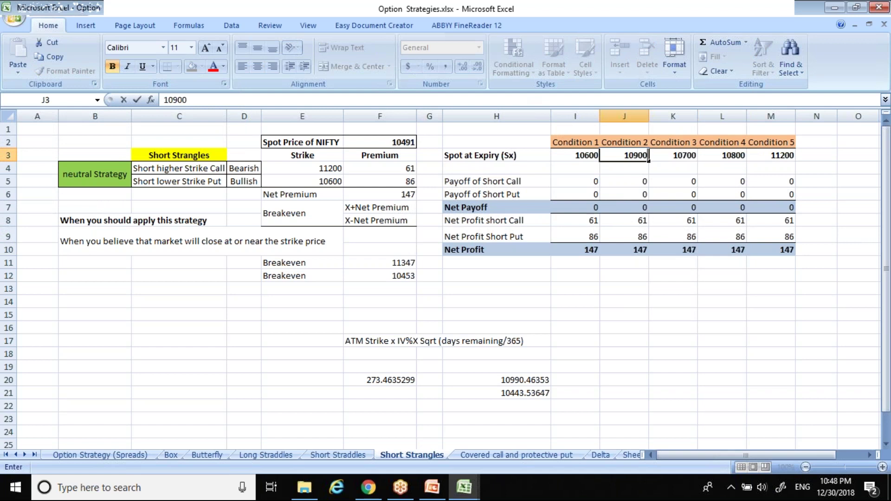
pyautogui.press('Return')
# Set the Condition 3 spot at expiry in K3 to 11000 and the Condition 4 spot in L3 to 11100
pyautogui.press('Up')
pyautogui.press('Right')
pyautogui.write('10')
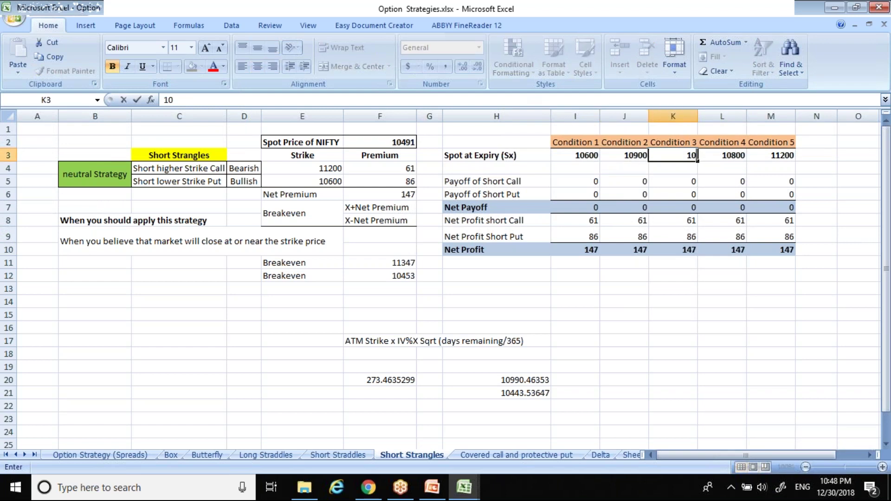
pyautogui.press('BackSpace')
pyautogui.write('1000')
pyautogui.press('Right')
pyautogui.write('1')
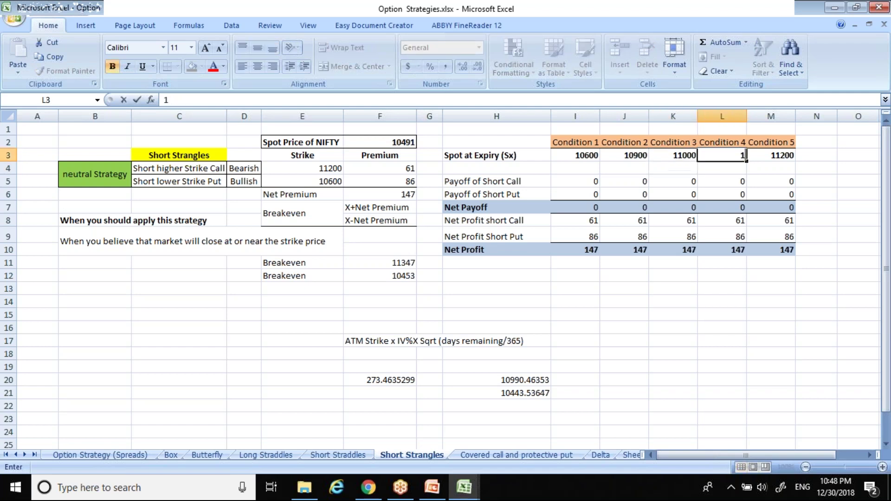
pyautogui.write('1100')
pyautogui.press('Return')
pyautogui.press('Up')
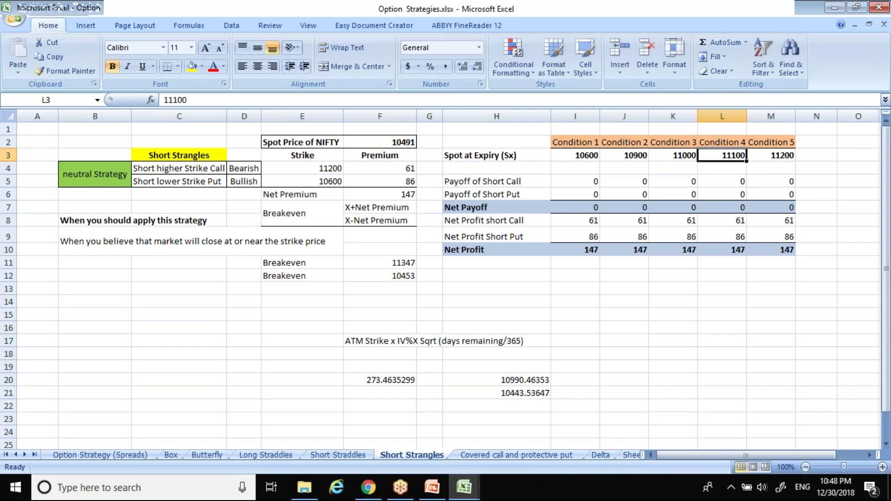
# Review the spot at expiry values across the five conditions in I3 to M3
pyautogui.press('Left')
pyautogui.press('Left')
pyautogui.press('Left')
pyautogui.press('Right')
pyautogui.press('Right')
pyautogui.press('Right')
pyautogui.press('Right')
pyautogui.press('Left')
pyautogui.press('Left')
pyautogui.press('Left')
pyautogui.press('Left')
pyautogui.press('Right')
pyautogui.press('Right')
pyautogui.press('Right')
pyautogui.press('Right')
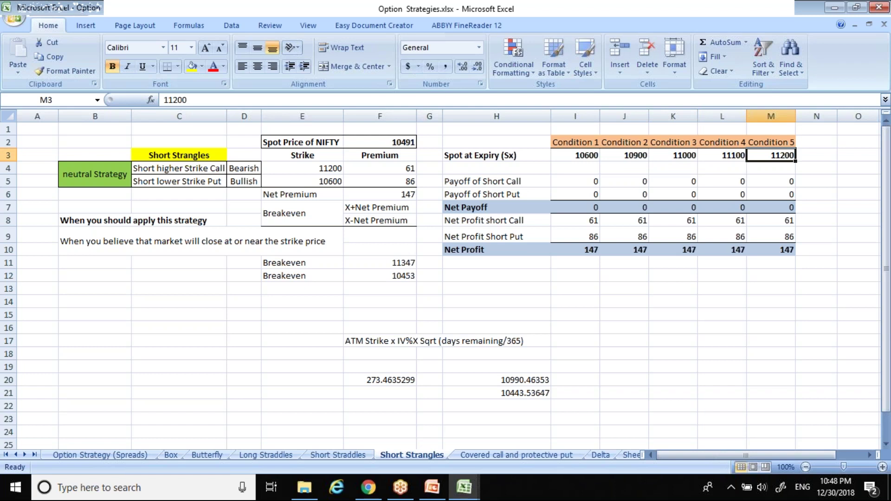
# Examine the Condition 5 results in column M and highlight the Net Profit range I10:M10
pyautogui.press('Down')
pyautogui.press('Down')
pyautogui.press('Down')
pyautogui.press('Down')
pyautogui.press('Down')
pyautogui.press('Down')
pyautogui.press('Down')
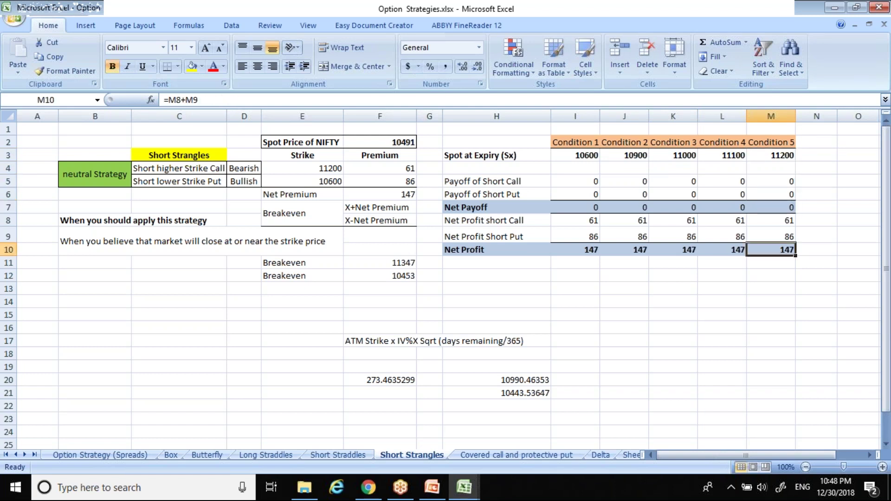
pyautogui.hotkey('shift', 'Left')
pyautogui.hotkey('shift', 'Left')
pyautogui.hotkey('shift', 'Left')
pyautogui.hotkey('shift', 'Left')
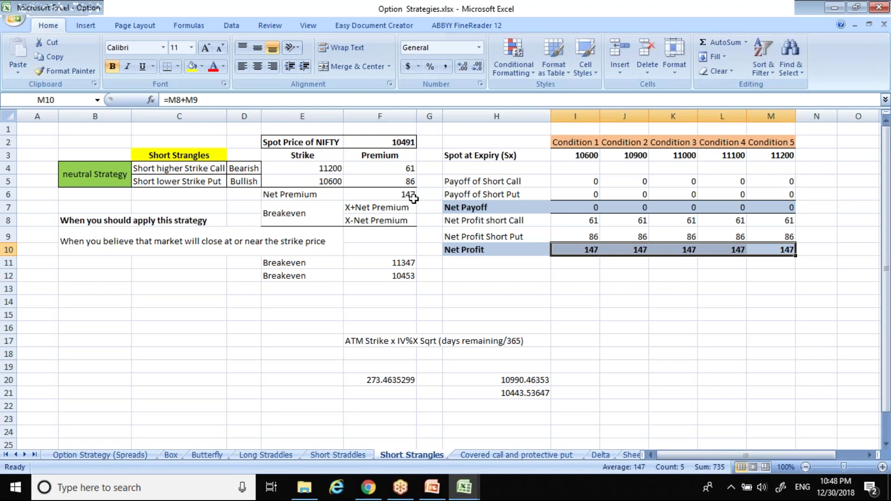
# Consult the NIFTY option chain in Chrome and check the net premium formula in cell F6 in Excel
pyautogui.hotkey('alt', 'Tab')
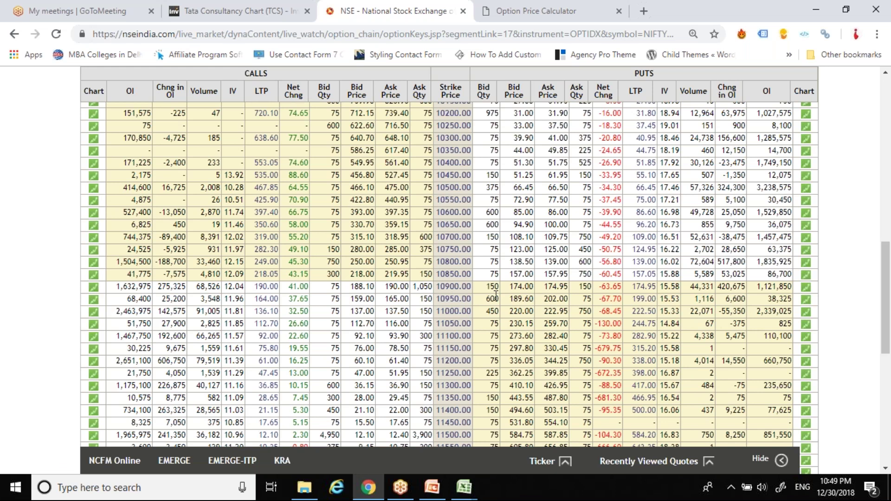
pyautogui.hotkey('alt', 'Tab')
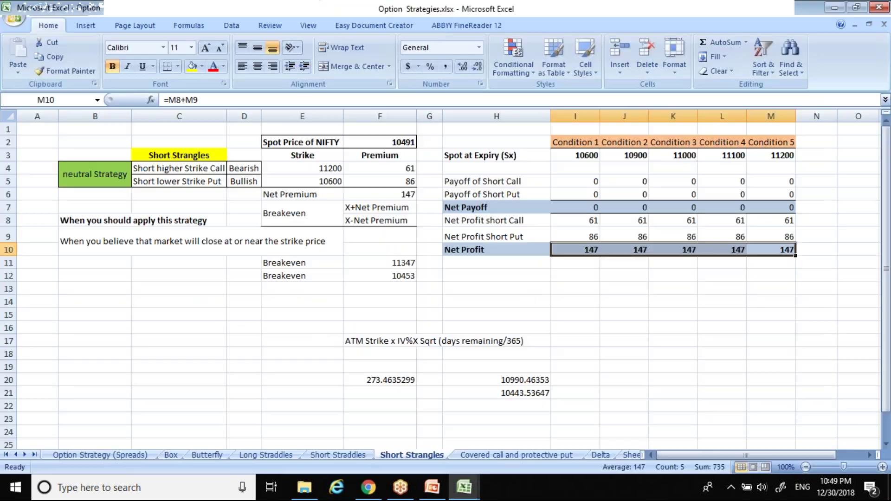
pyautogui.click(647, 330)
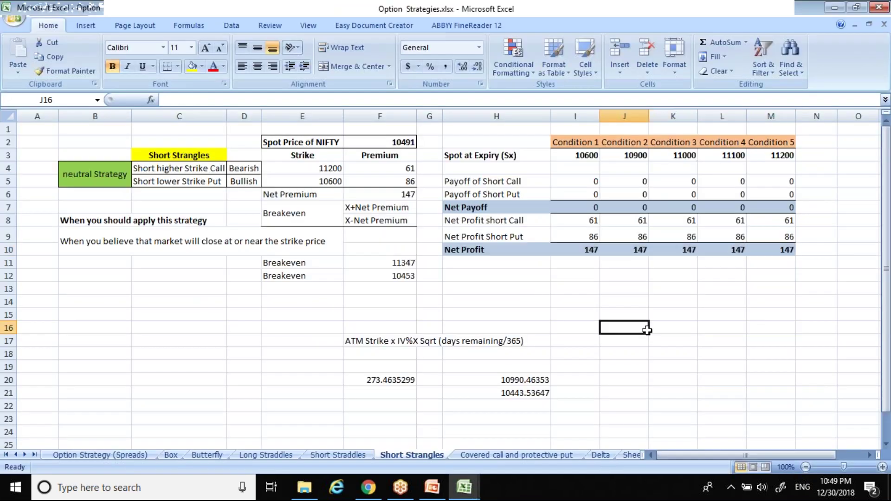
pyautogui.click(404, 194)
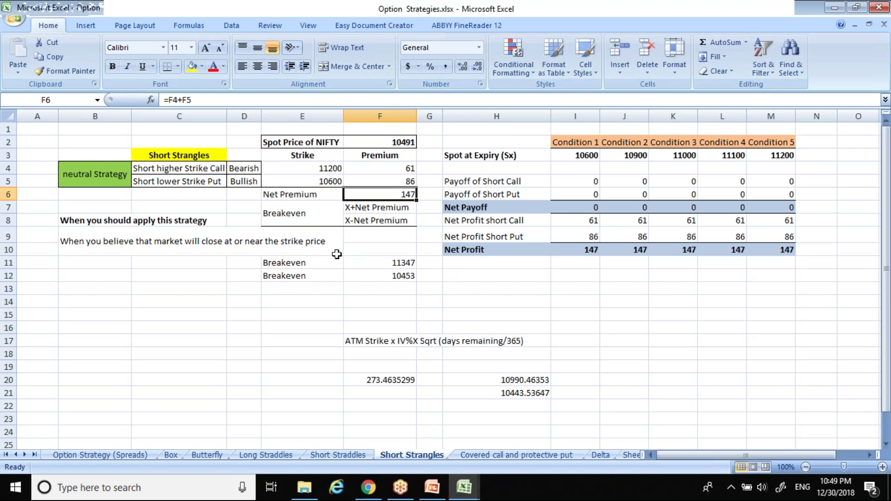
pyautogui.hotkey('alt', 'Tab')
pyautogui.hotkey('alt', 'Tab')
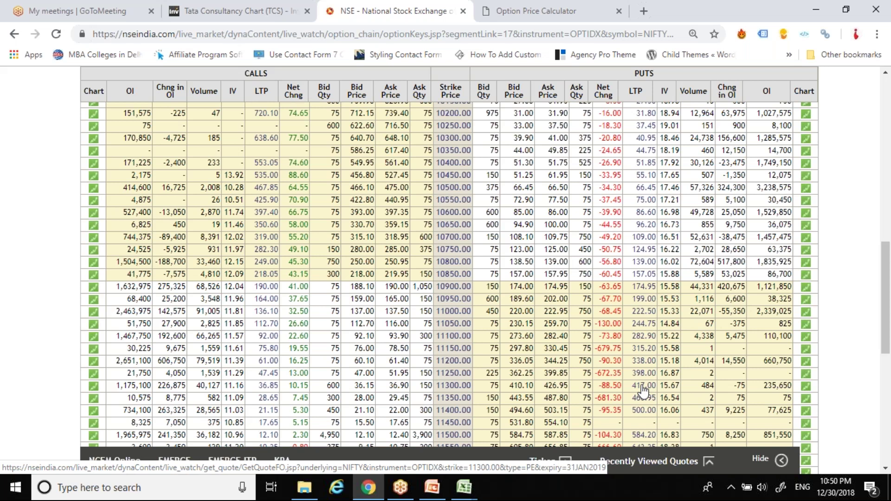
pyautogui.hotkey('alt', 'Tab')
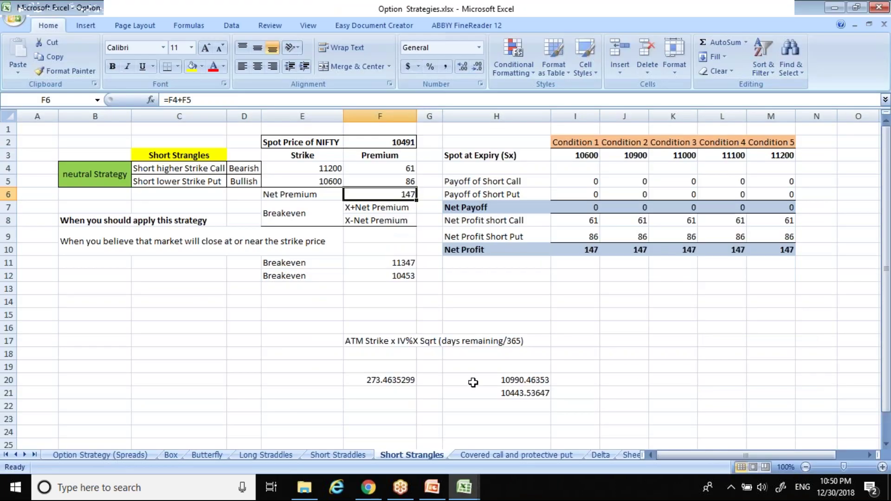
# Open the Box sheet and examine the Bull Call Spread and Bear Put Spread rows in E29 and E30
pyautogui.click(171, 455)
pyautogui.press('Up')
pyautogui.press('Up')
pyautogui.press('Up')
pyautogui.press('Up')
pyautogui.press('Up')
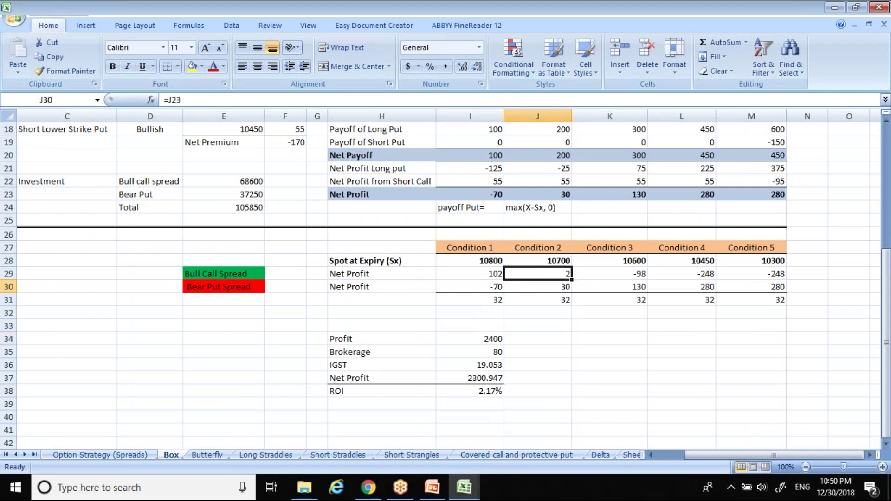
pyautogui.press('Down')
pyautogui.press('Down')
pyautogui.press('Left')
pyautogui.press('Left')
pyautogui.press('Left')
pyautogui.press('Left')
pyautogui.press('Left')
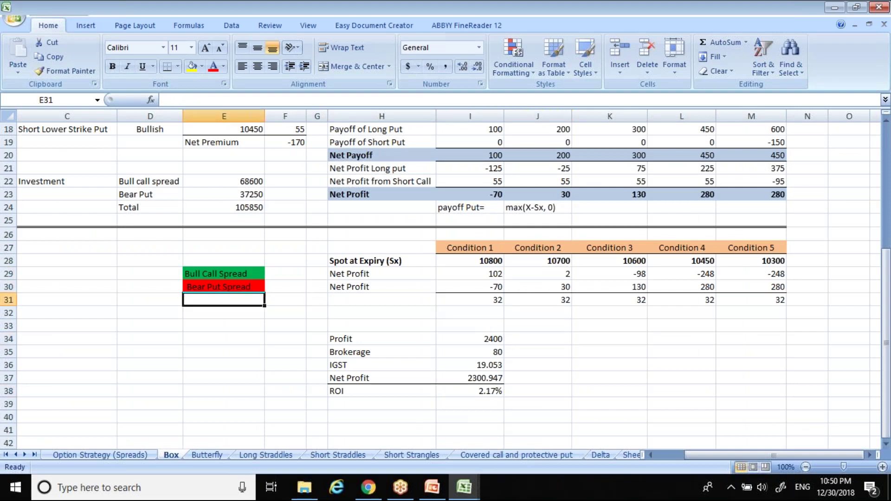
pyautogui.press('Up')
pyautogui.press('Up')
pyautogui.press('Down')
pyautogui.press('Up')
pyautogui.press('Down')
pyautogui.press('Up')
pyautogui.press('Up')
pyautogui.press('Down')
pyautogui.press('Down')
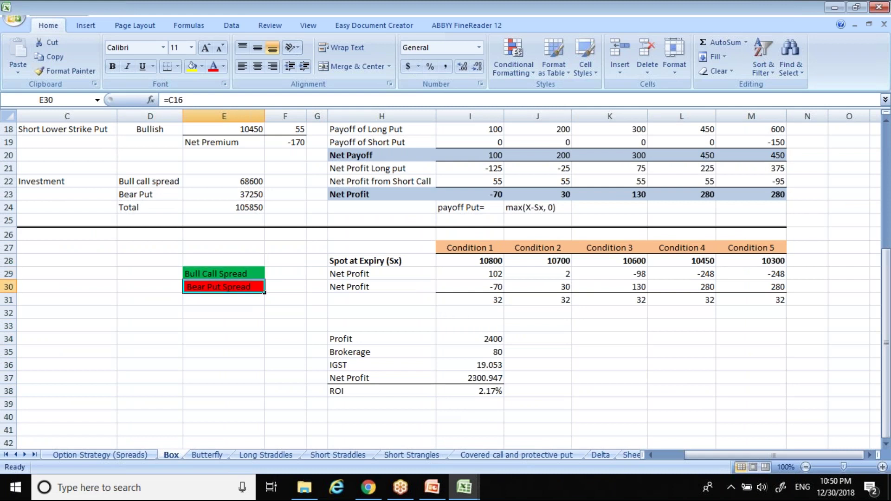
# Examine the combined net profit of the two spreads across all five conditions in row 31
pyautogui.press('Right')
pyautogui.press('Right')
pyautogui.press('Right')
pyautogui.press('Down')
pyautogui.press('Right')
pyautogui.press('Right')
pyautogui.press('Right')
pyautogui.press('Right')
pyautogui.press('Right')
pyautogui.press('Left')
pyautogui.press('Left')
pyautogui.press('Left')
pyautogui.press('Left')
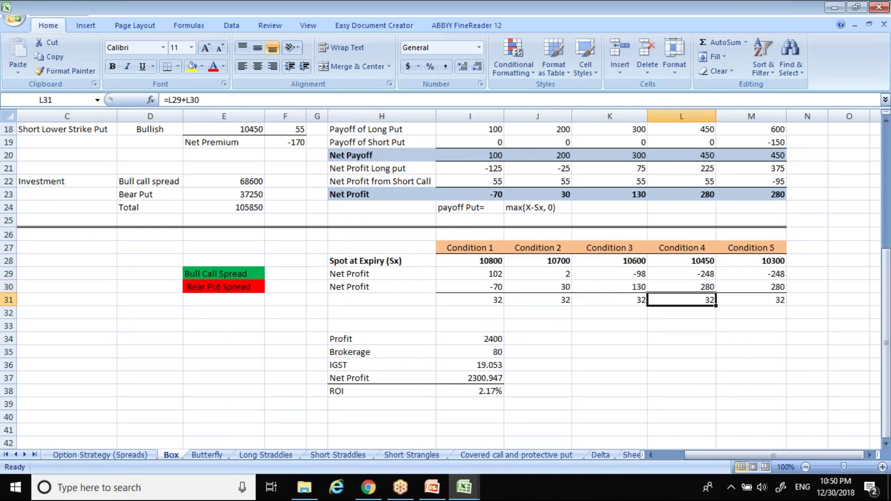
# Enter a test spot at expiry of 100 for Condition 1 in I28 of the Box sheet
pyautogui.press('Up')
pyautogui.press('Up')
pyautogui.press('Up')
pyautogui.write('100')
pyautogui.press('Return')
# Enter a test spot at expiry of 10000000 for Condition 5 in M28 of the Box sheet
pyautogui.press('Right')
pyautogui.press('Right')
pyautogui.press('Right')
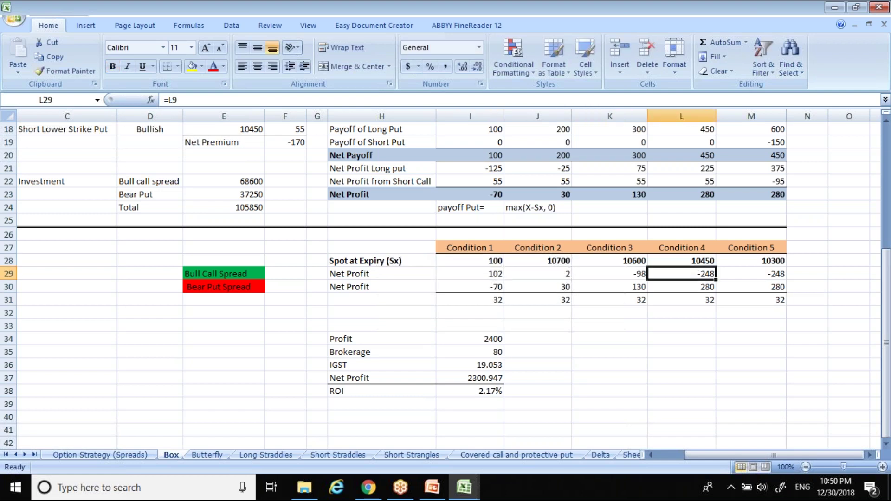
pyautogui.press('Right')
pyautogui.press('Up')
pyautogui.write('10000000')
pyautogui.press('Return')
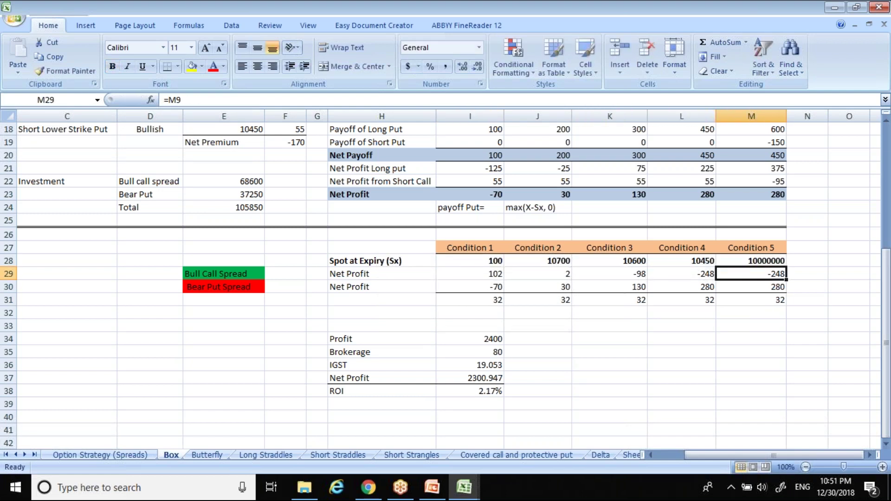
# Examine the Condition 5 net profits in M29 and M30 and their combined total in M31
pyautogui.press('Down')
pyautogui.press('Down')
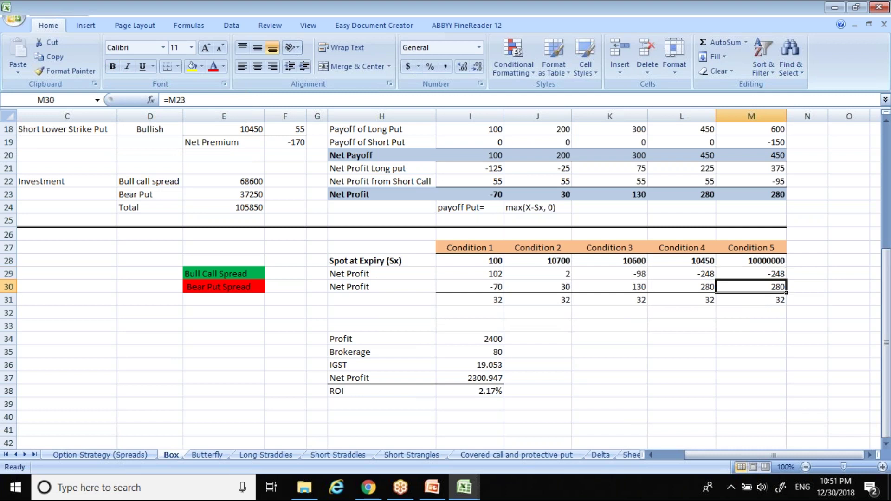
pyautogui.press('Up')
pyautogui.press('Up')
pyautogui.press('Up')
pyautogui.press('Down')
pyautogui.press('Down')
pyautogui.press('Down')
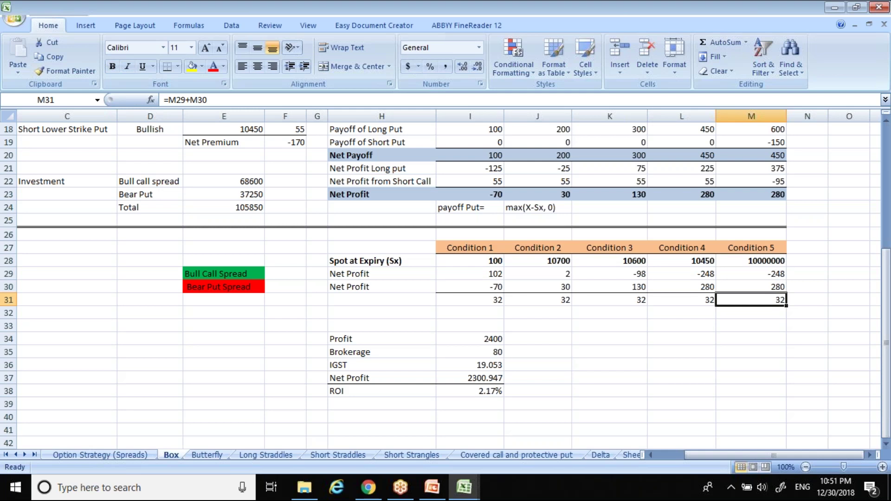
# Undo the test spot at expiry entries in M28 and I28 of the Box sheet and check the combined net profit in I31
pyautogui.hotkey('ctrl', 'z')
pyautogui.hotkey('ctrl', 'z')
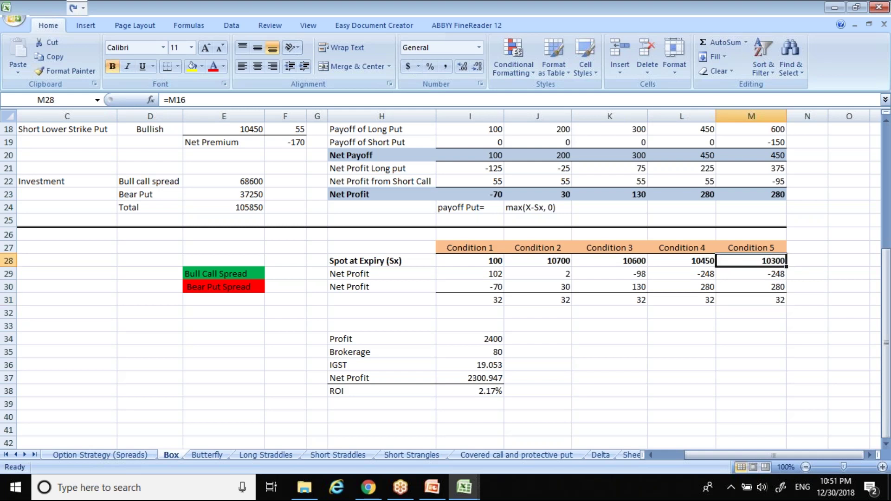
pyautogui.hotkey('ctrl', 'z')
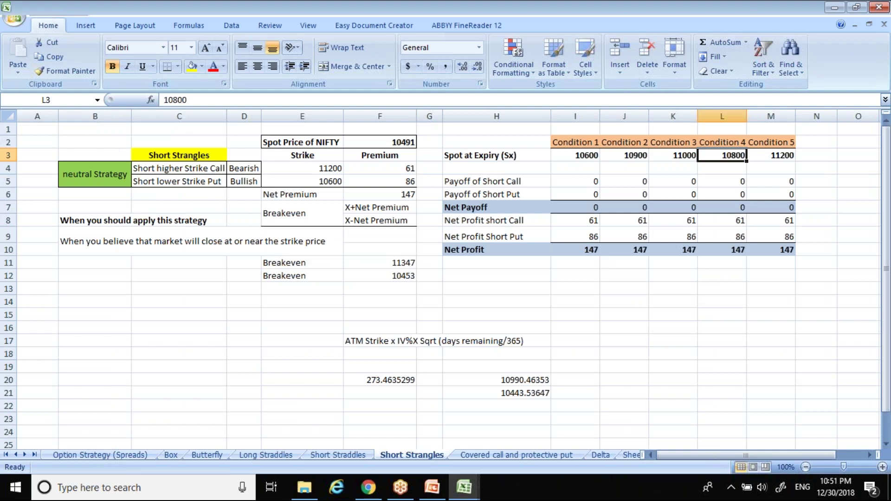
pyautogui.hotkey('ctrl', 'z')
pyautogui.hotkey('ctrl', 'z')
pyautogui.press('Up')
pyautogui.press('Up')
pyautogui.press('Up')
pyautogui.press('Up')
pyautogui.press('Up')
pyautogui.press('Up')
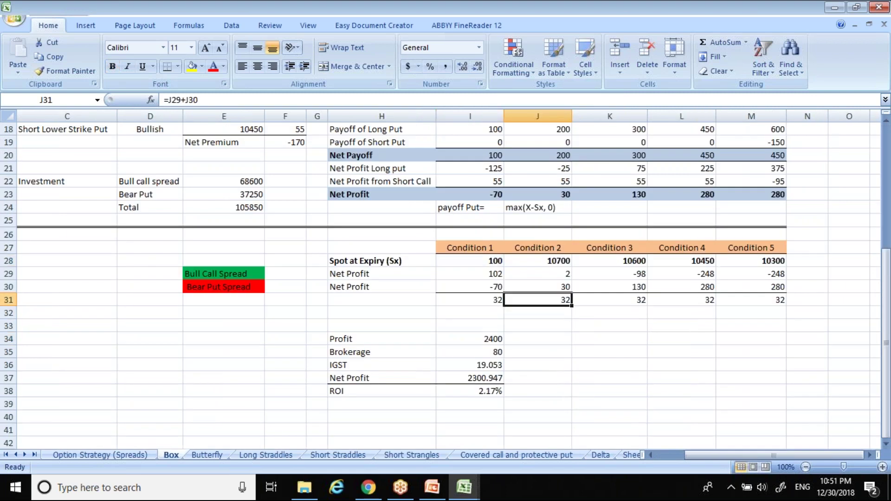
pyautogui.press('Left')
pyautogui.press('Down')
pyautogui.press('Down')
pyautogui.press('Down')
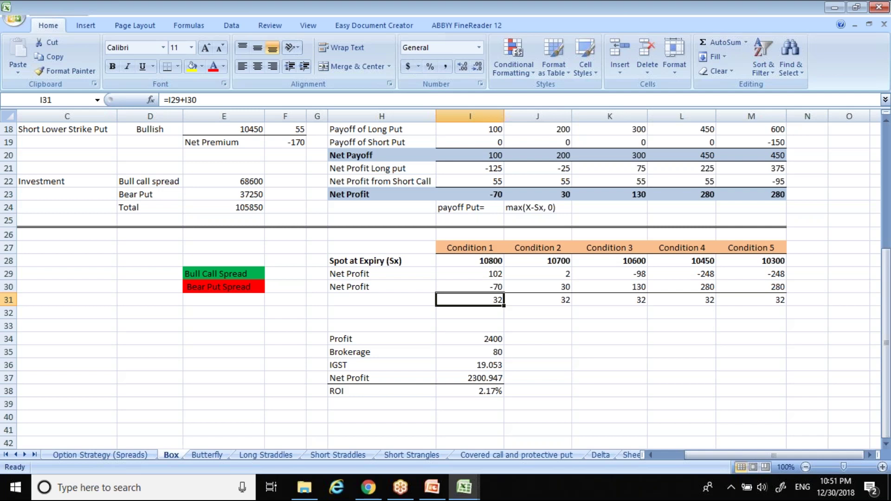
# Replace the IGST formula in I36 of the Box sheet with the brokerage in I35 multiplied by 0.18%
pyautogui.press('Down')
pyautogui.press('Down')
pyautogui.press('Down')
pyautogui.press('Down')
pyautogui.press('Down')
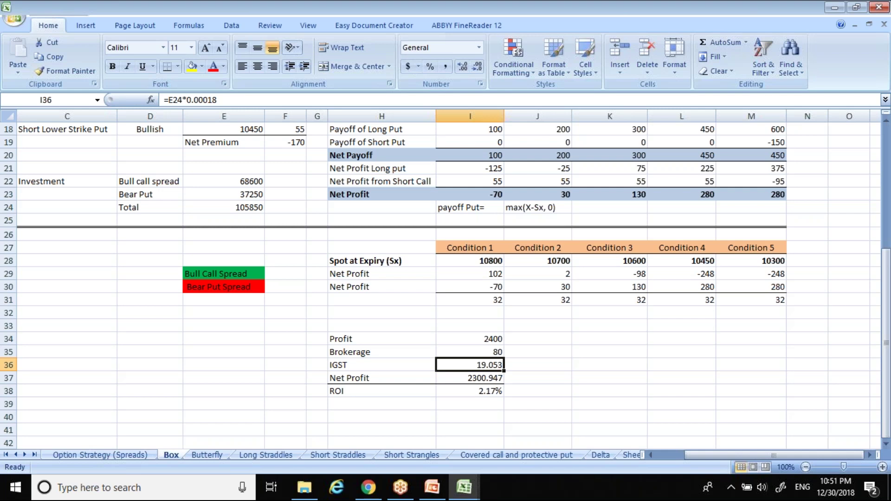
pyautogui.write('=')
pyautogui.click(497, 350)
pyautogui.write('*')
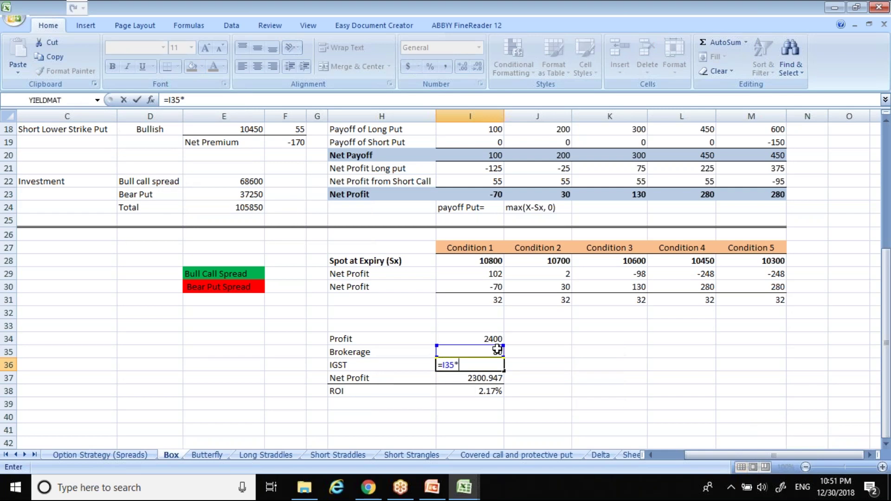
pyautogui.write('0.18%')
pyautogui.press('Return')
# Correct the IGST formula in I36 to =I35*0.18 by removing the percent sign, and check the result
pyautogui.click(491, 366)
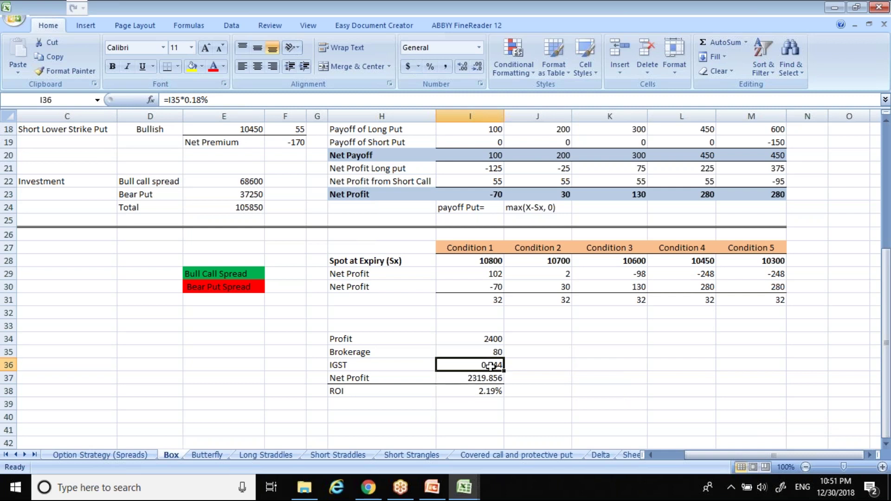
pyautogui.click(242, 99)
pyautogui.press('BackSpace')
pyautogui.press('Return')
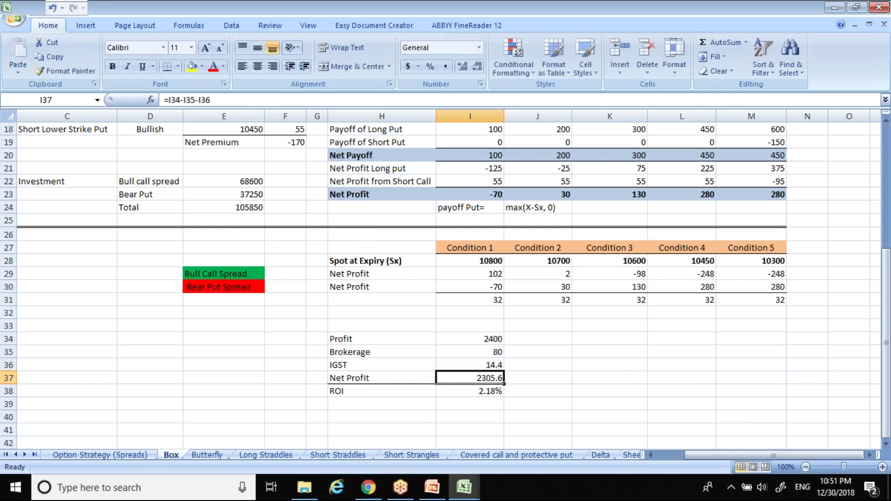
pyautogui.press('Up')
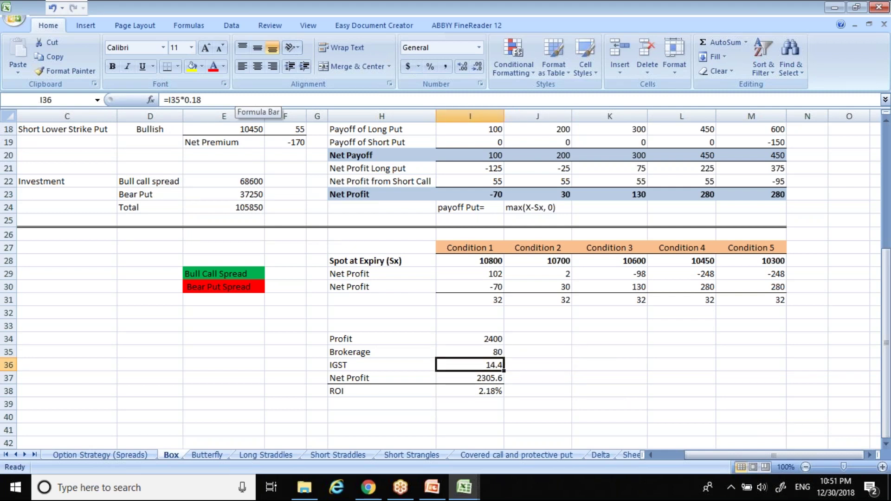
pyautogui.press('Right')
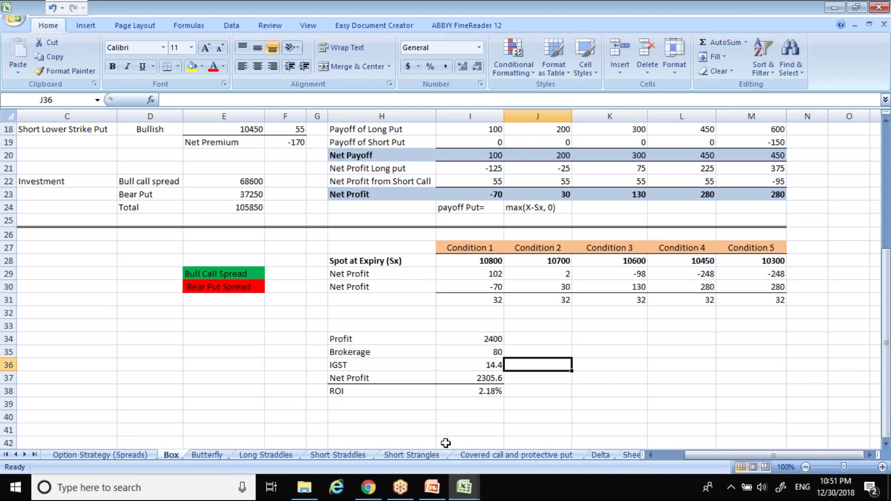
# Switch to the Derivative Strategies.pptx presentation in PowerPoint
pyautogui.moveTo(432, 491)
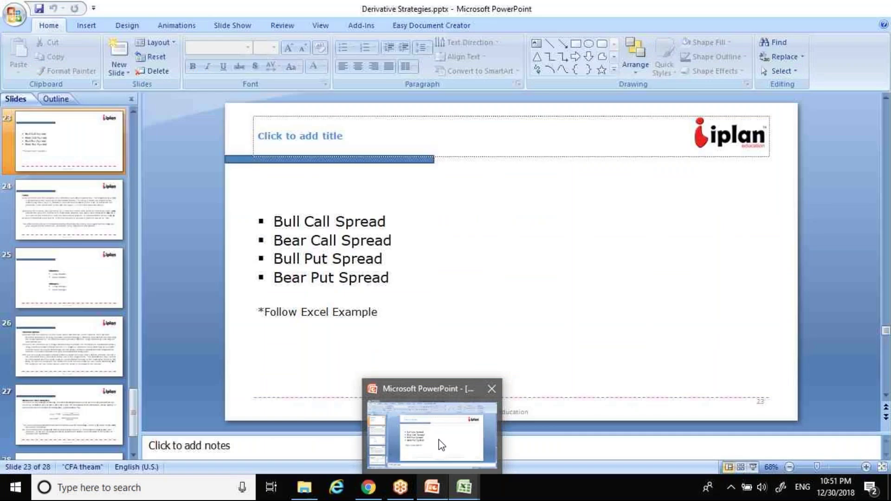
pyautogui.click(439, 440)
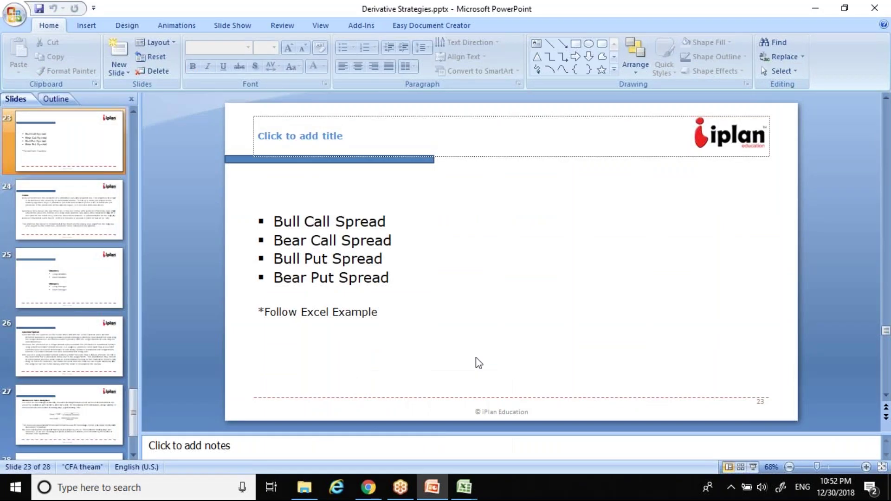